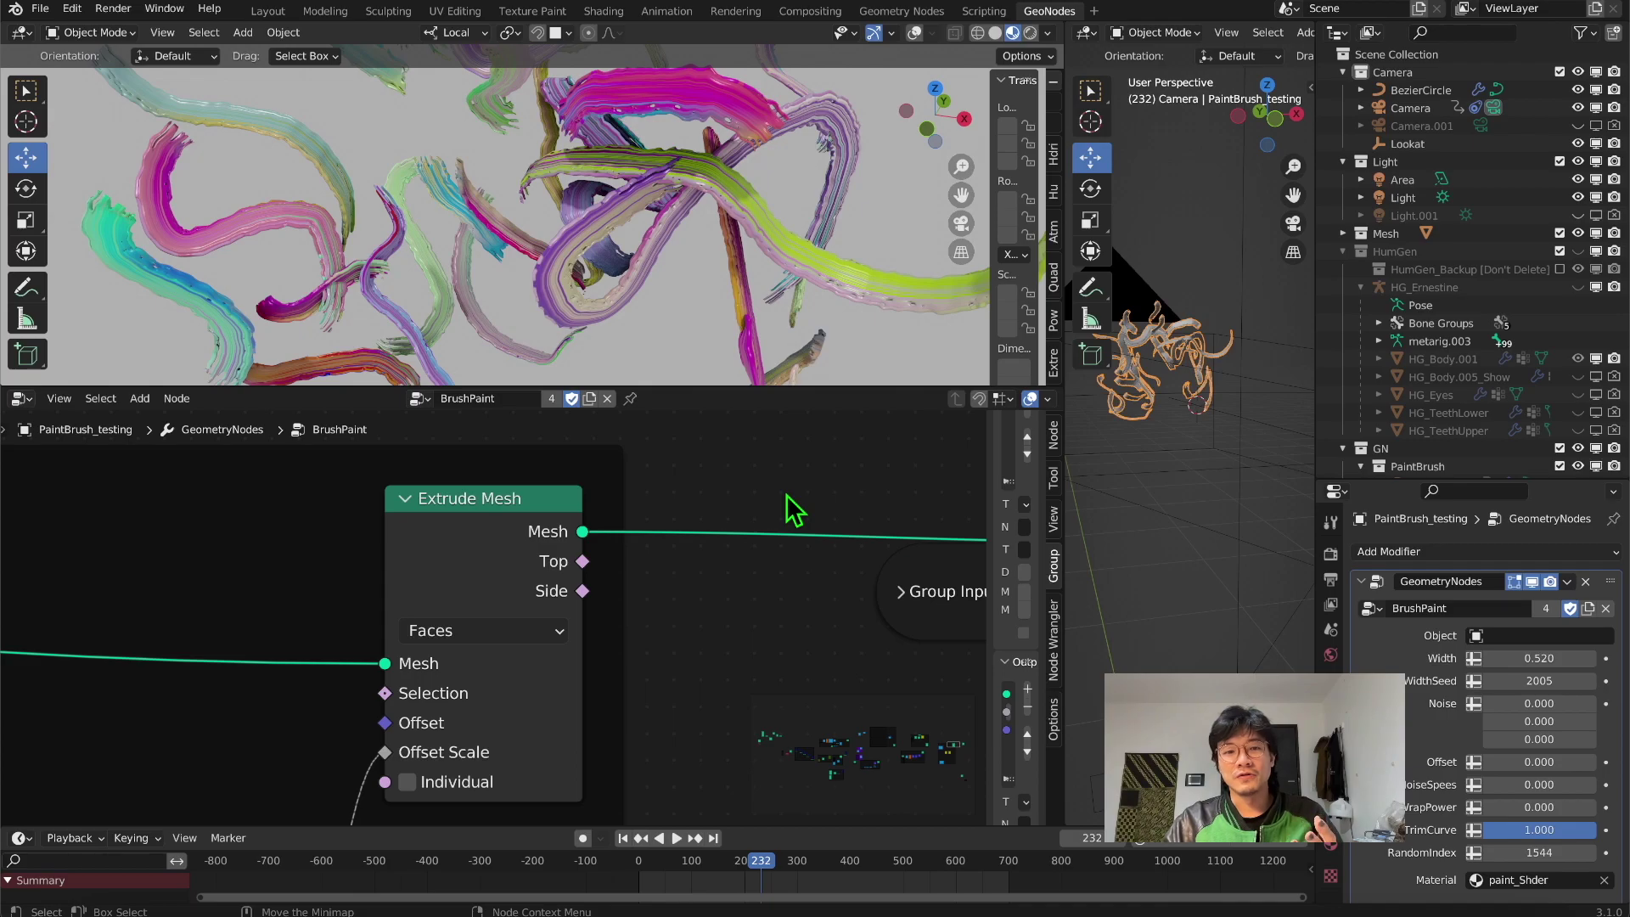
{"action": "middle_click_drag", "start_coordinate": [798, 615], "coordinate": [875, 593]}
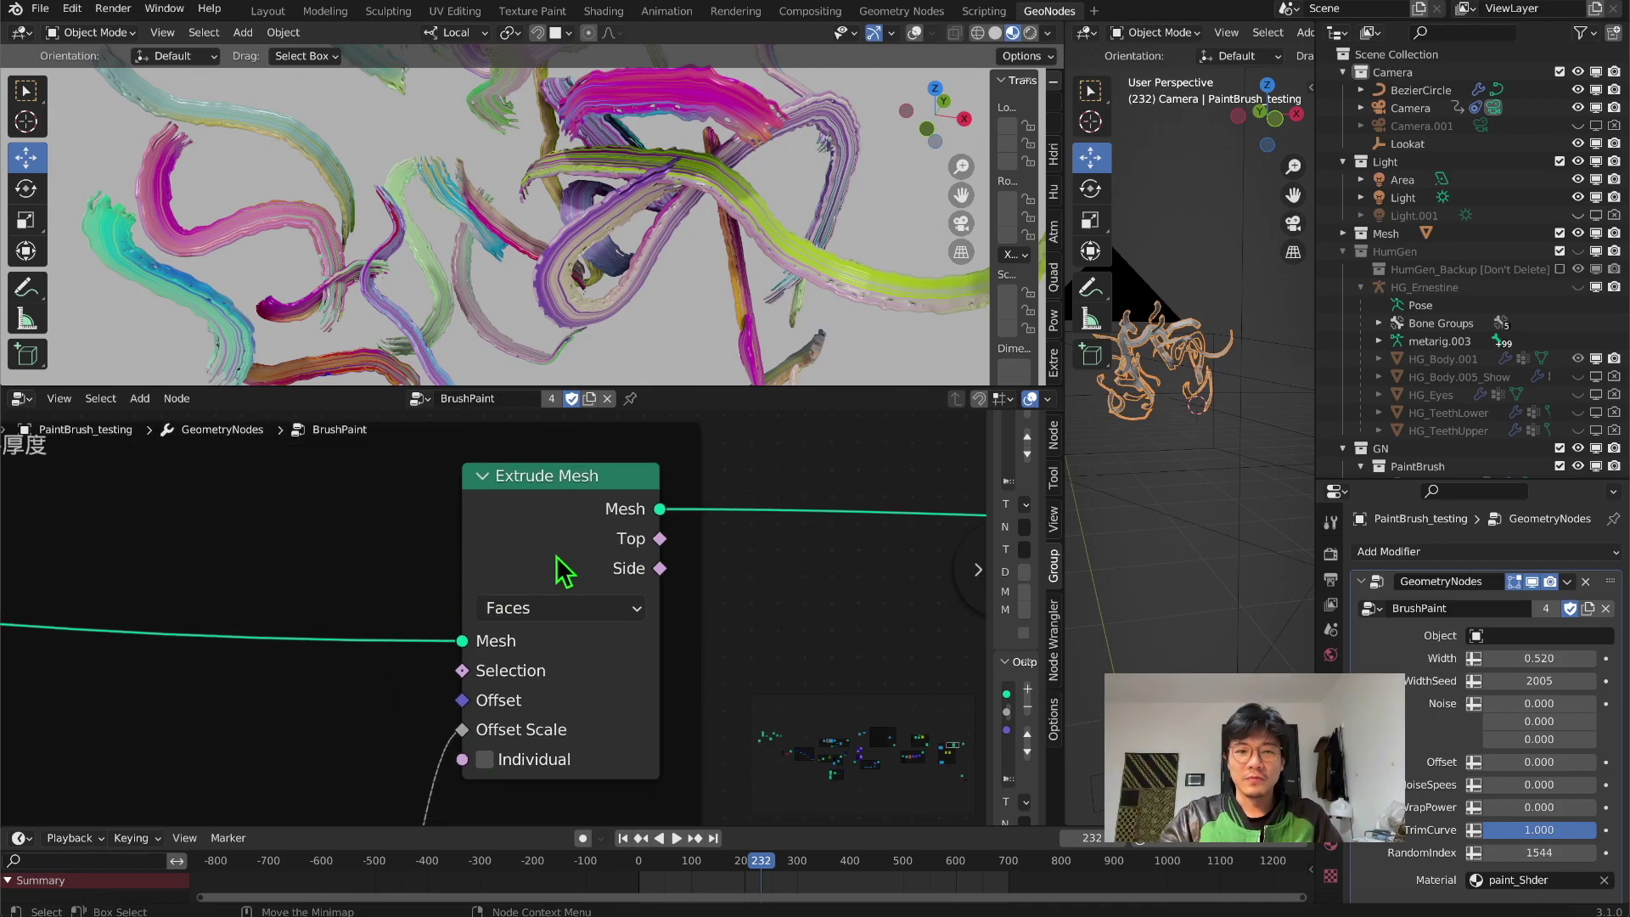
{"action": "left_click_drag", "start_coordinate": [585, 482], "coordinate": [584, 475]}
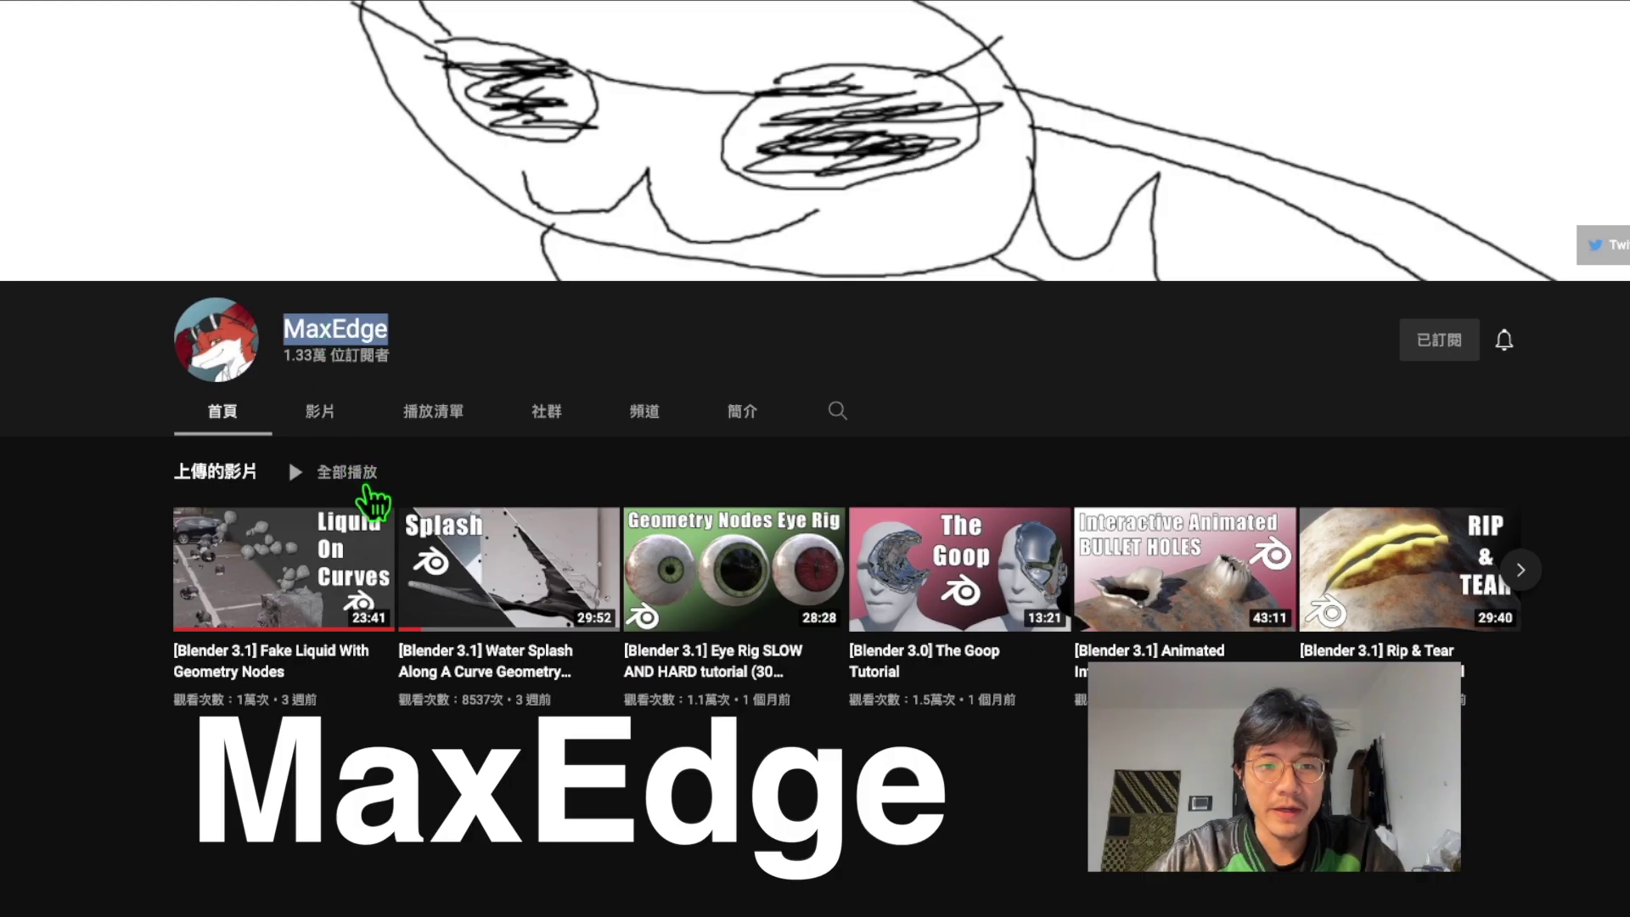
Step: Look over MaxEdge's uploaded videos and the page of the Splash Along A Curve Geometry Nodes tutorial
{"action": "scroll", "coordinate": [553, 509], "scroll_direction": "down", "scroll_amount": 1}
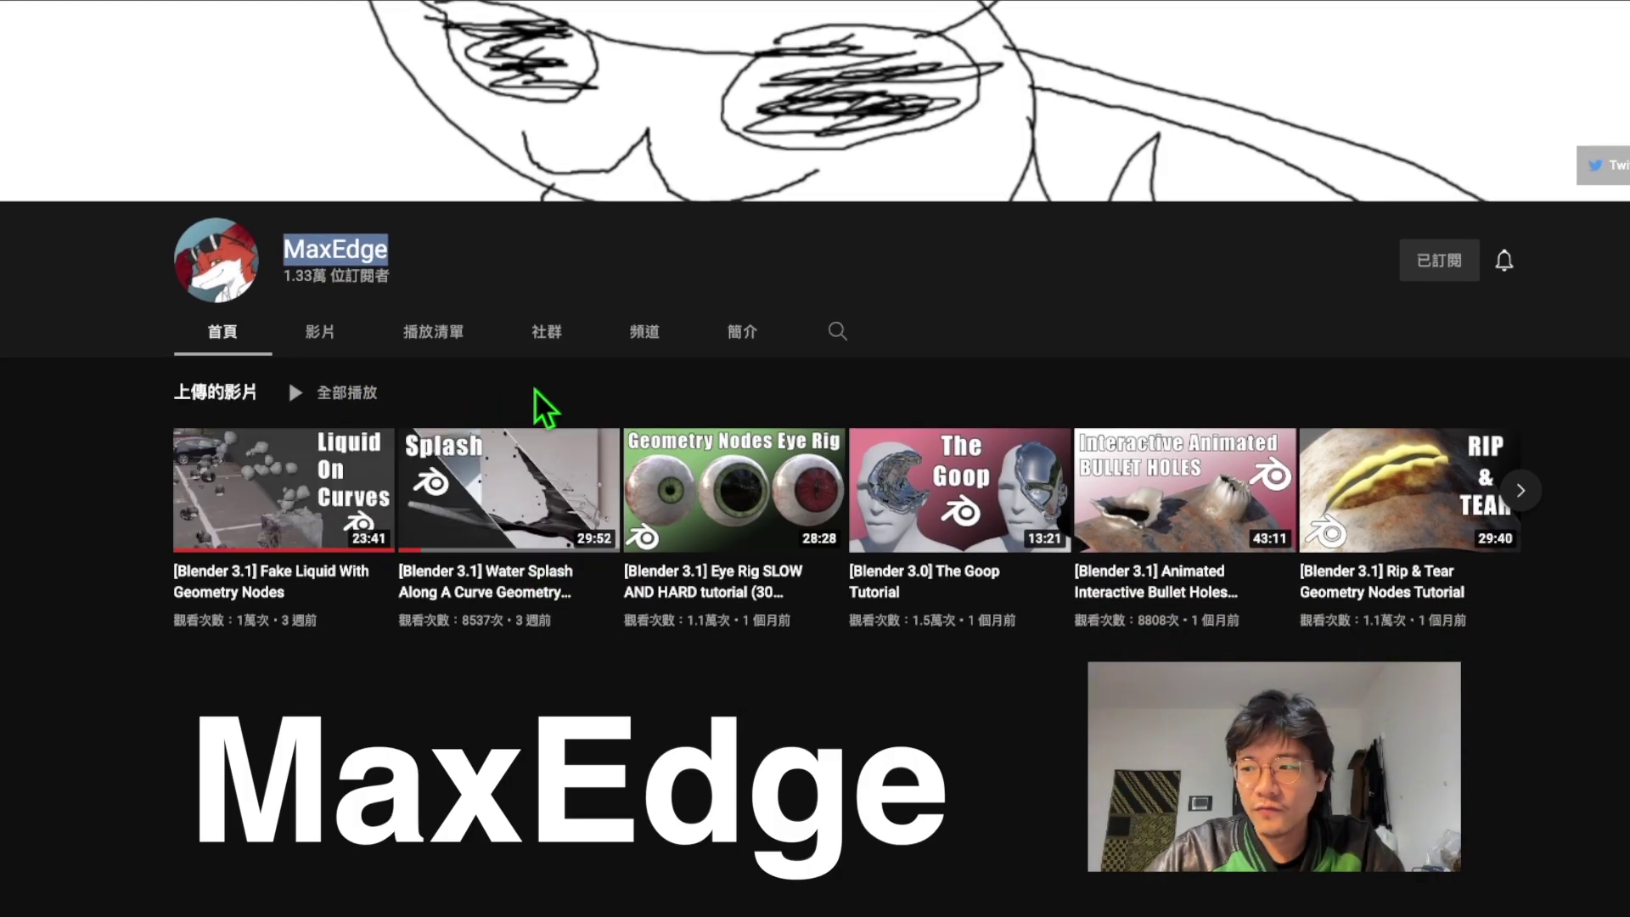
{"action": "scroll", "coordinate": [532, 519], "scroll_direction": "down", "scroll_amount": 1}
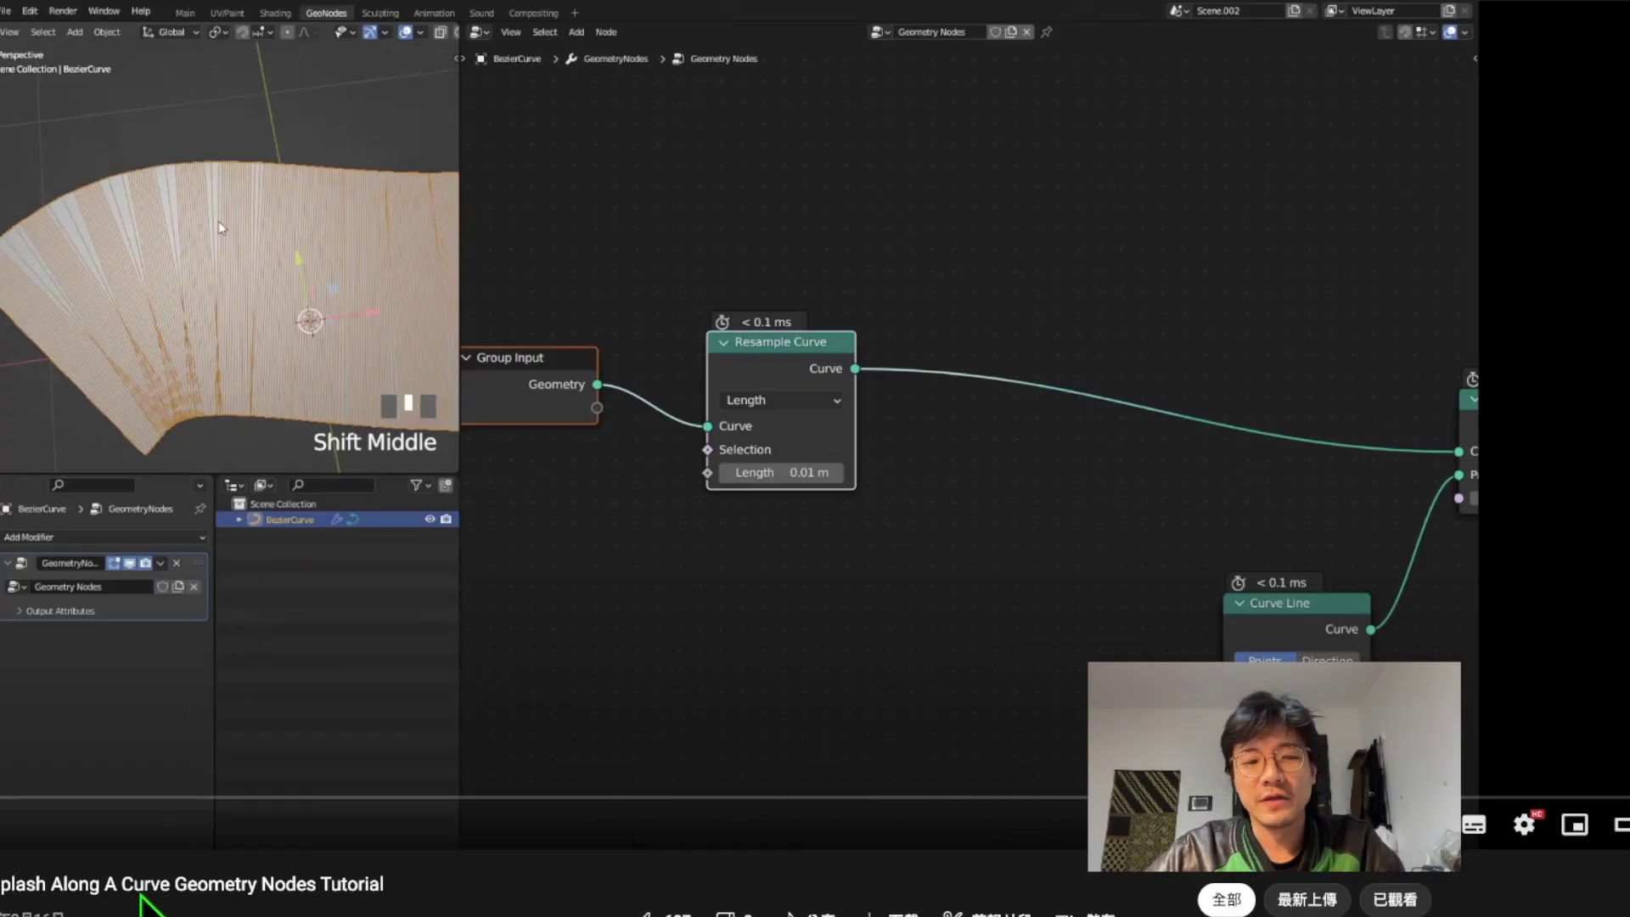
{"action": "scroll", "coordinate": [150, 867], "scroll_direction": "down", "scroll_amount": 2}
{"action": "scroll", "coordinate": [124, 737], "scroll_direction": "down", "scroll_amount": 1}
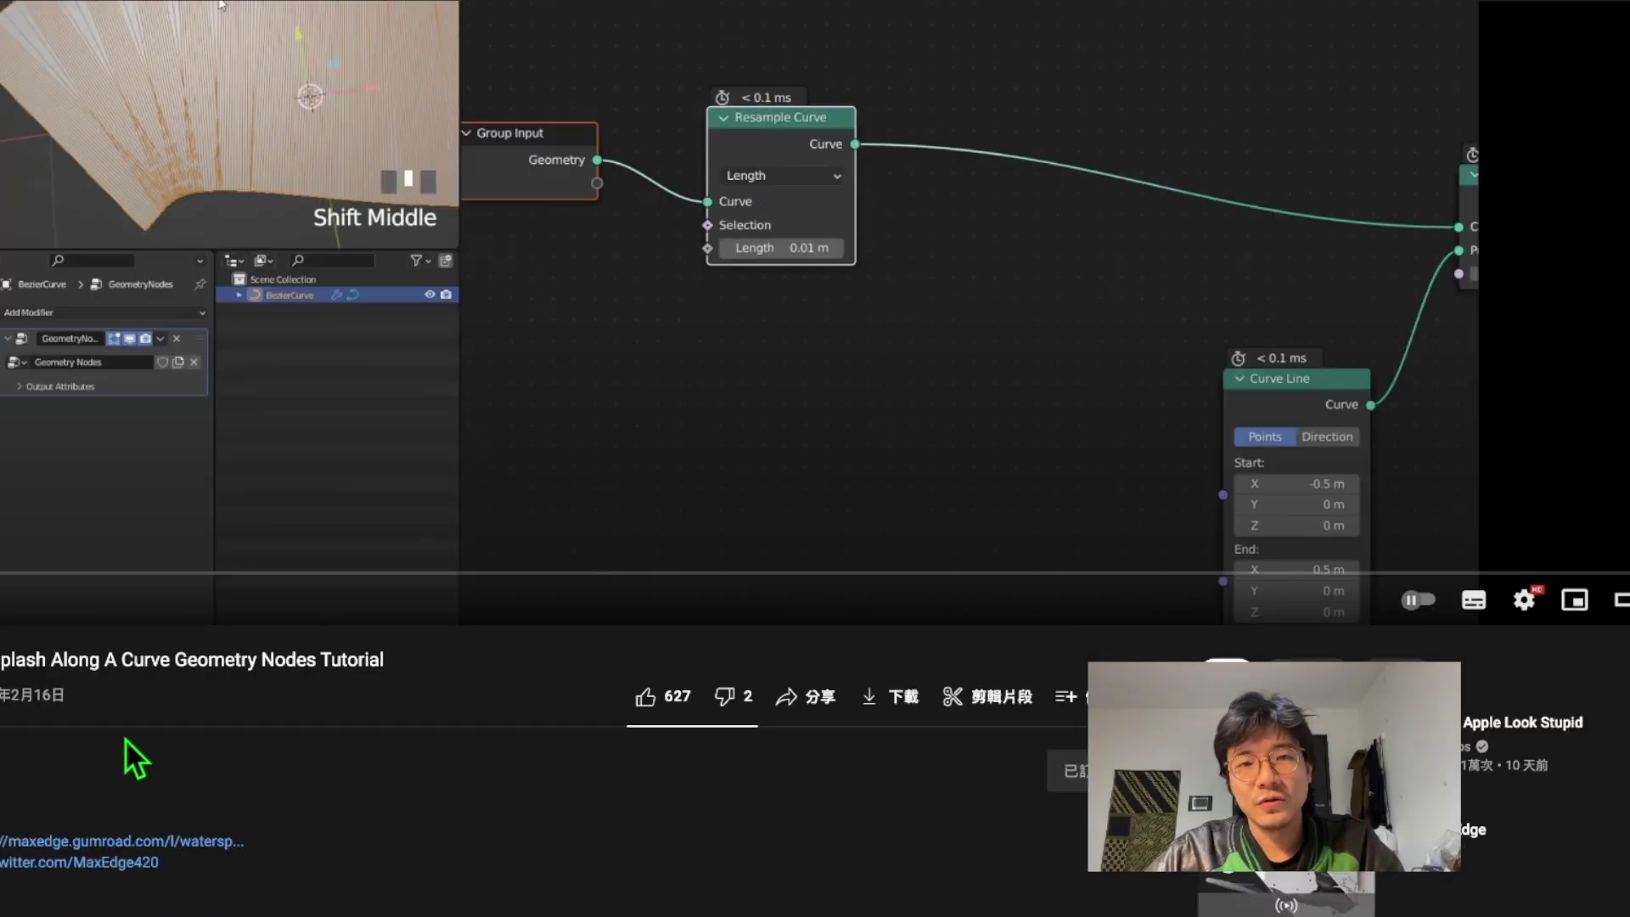
{"action": "scroll", "coordinate": [405, 284], "scroll_direction": "up", "scroll_amount": 3}
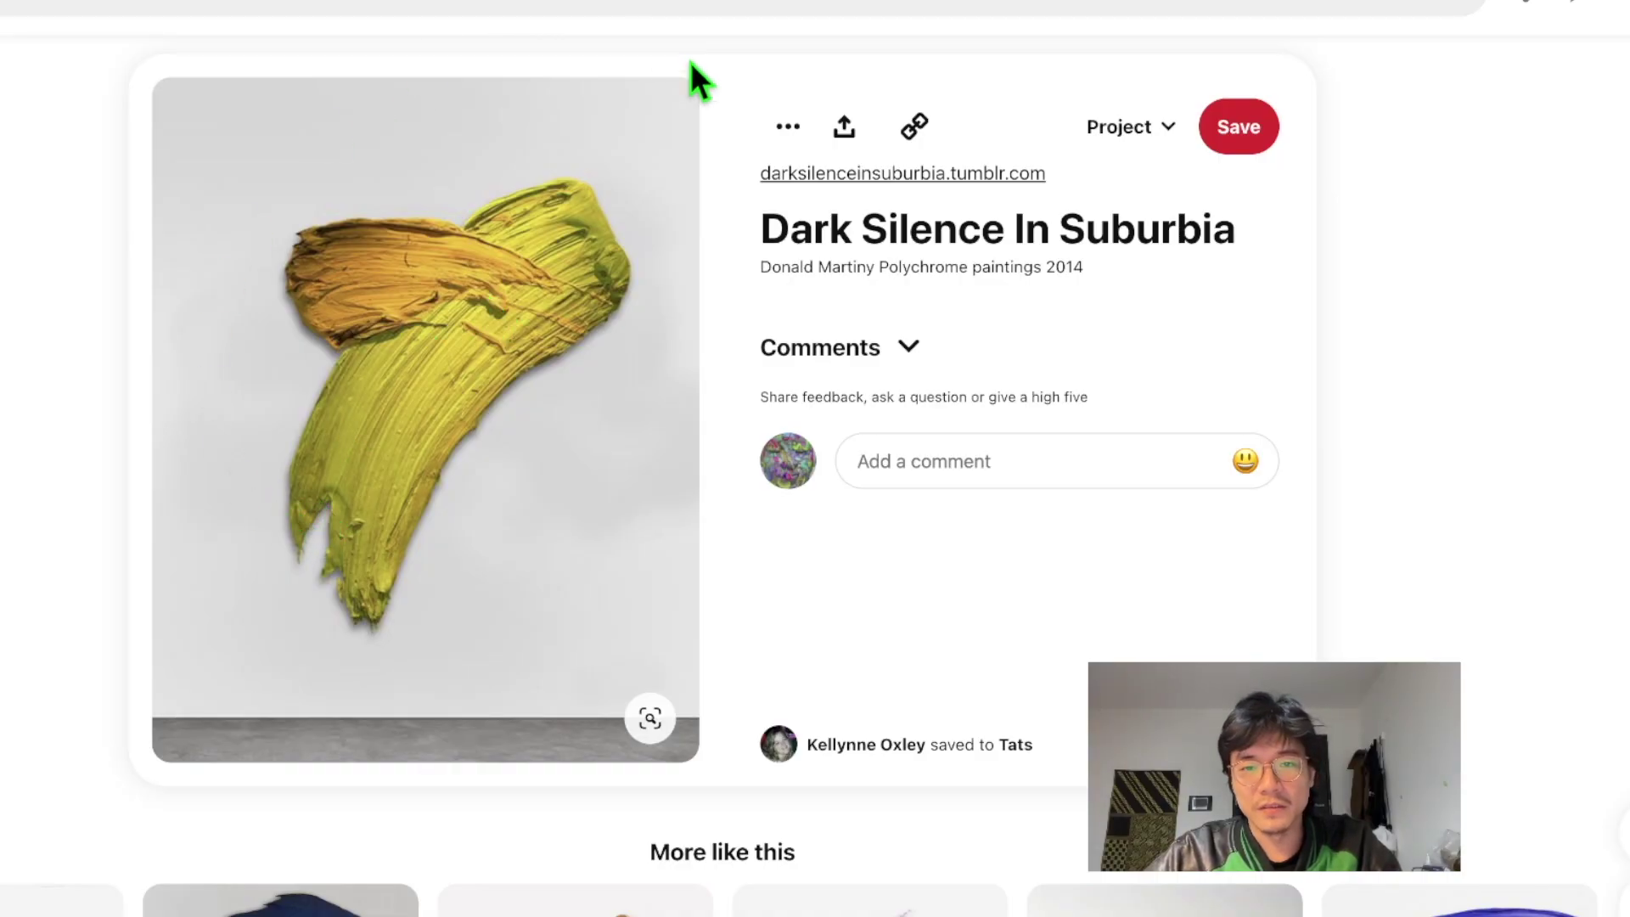
Step: Examine the Dark Silence In Suburbia pin and its related images for the look of thick, textured paint strokes
{"action": "scroll", "coordinate": [236, 476], "scroll_direction": "down", "scroll_amount": 8}
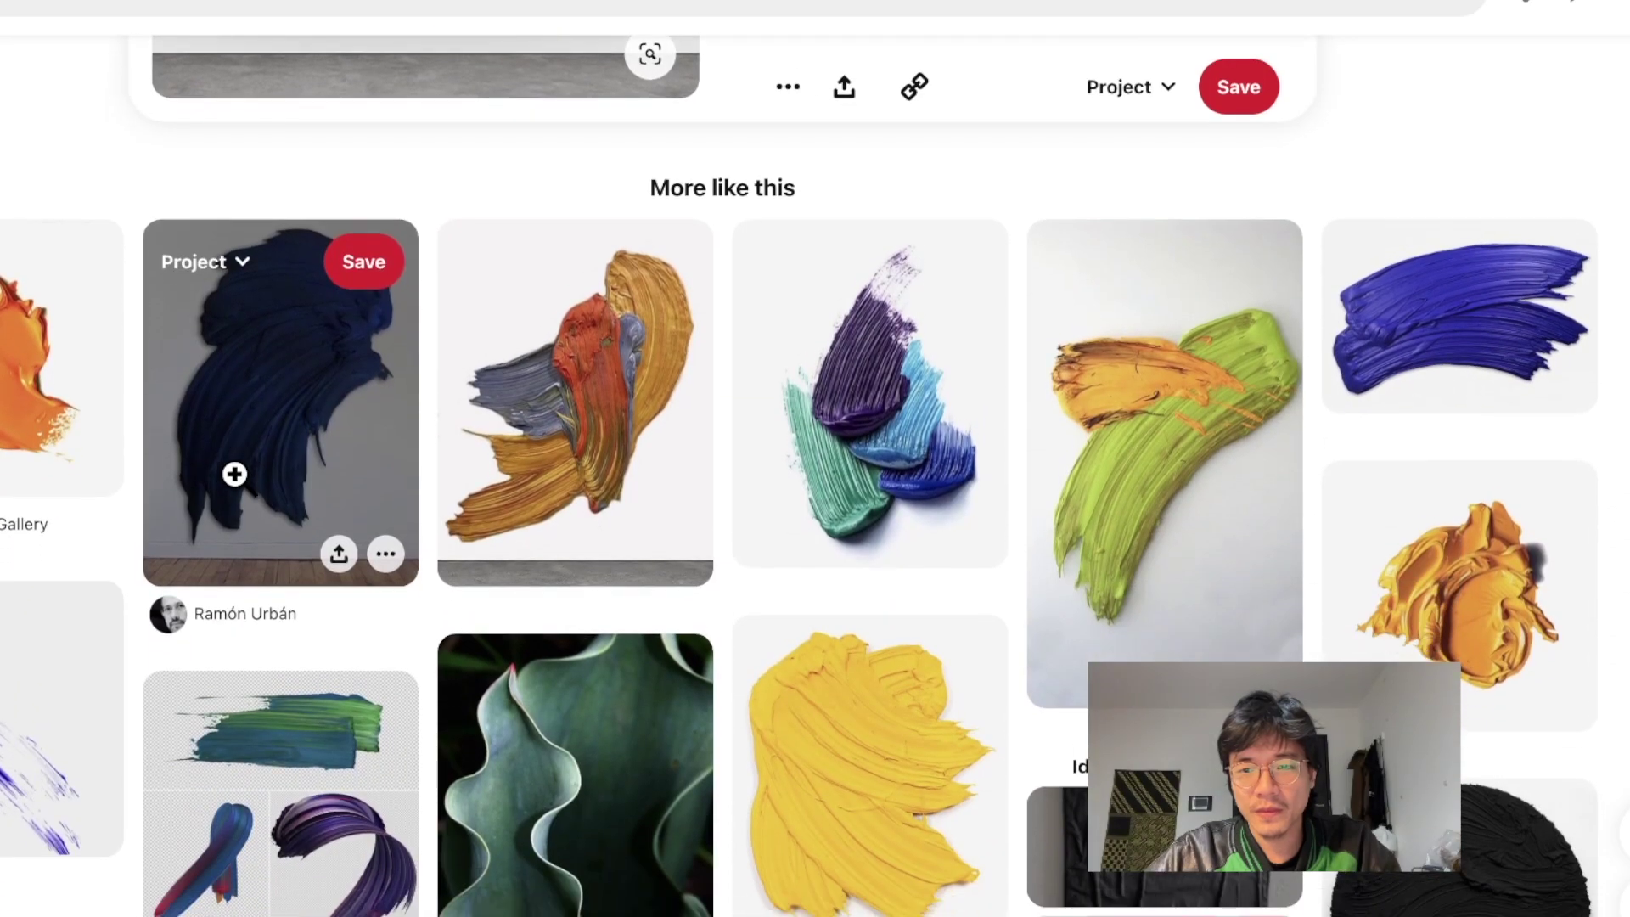
{"action": "scroll", "coordinate": [236, 476], "scroll_direction": "down", "scroll_amount": 7}
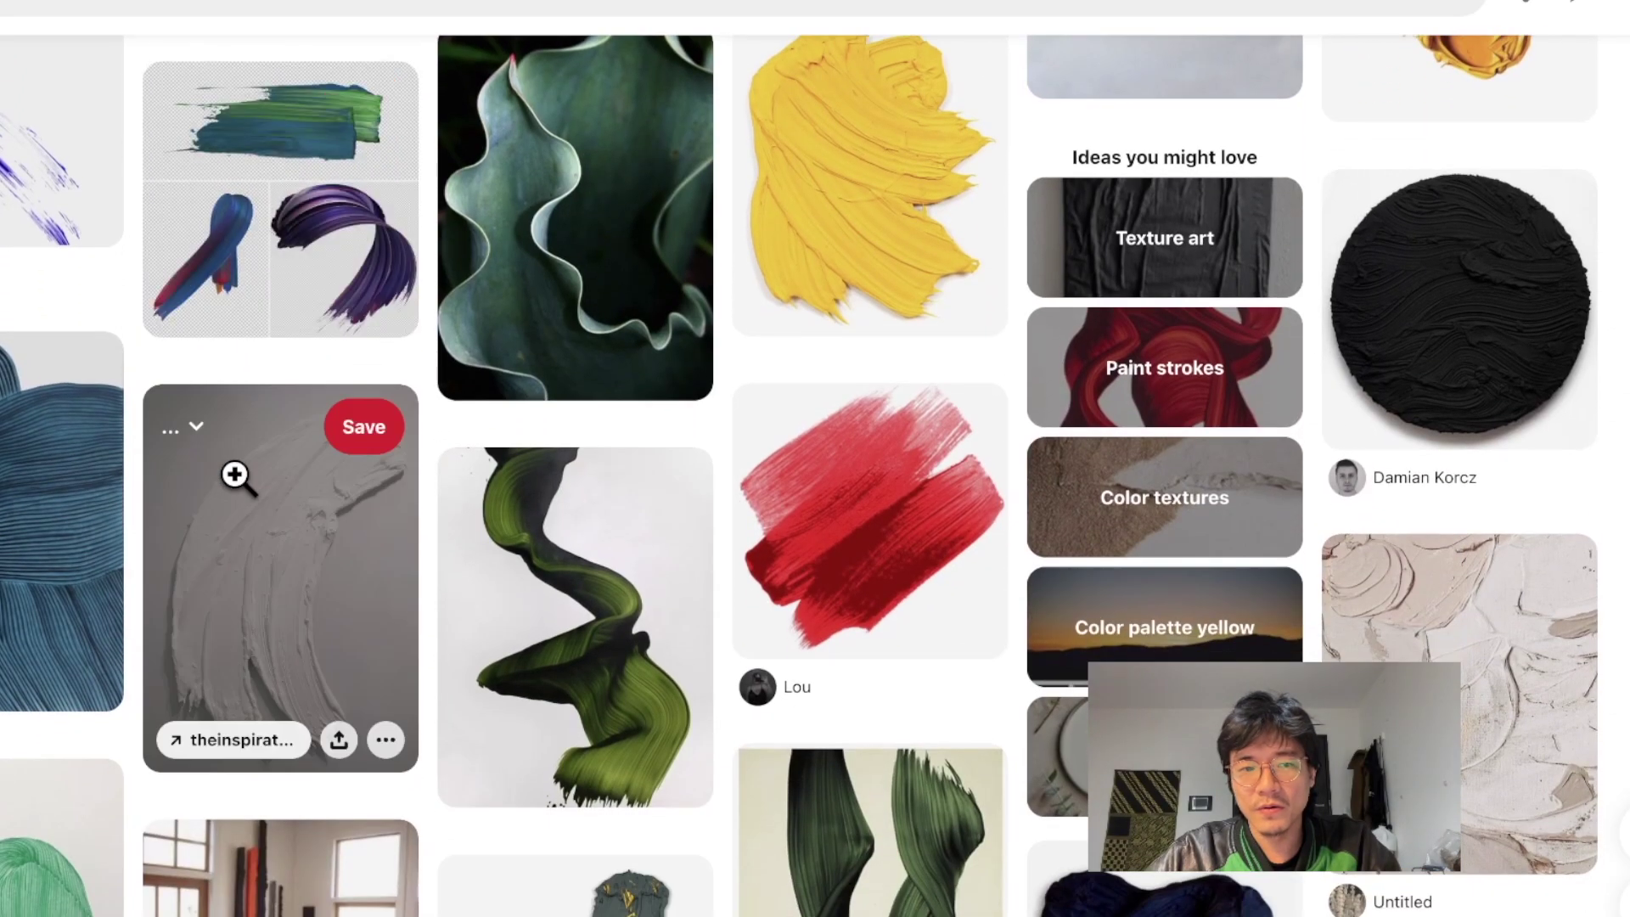
{"action": "scroll", "coordinate": [236, 476], "scroll_direction": "down", "scroll_amount": 10}
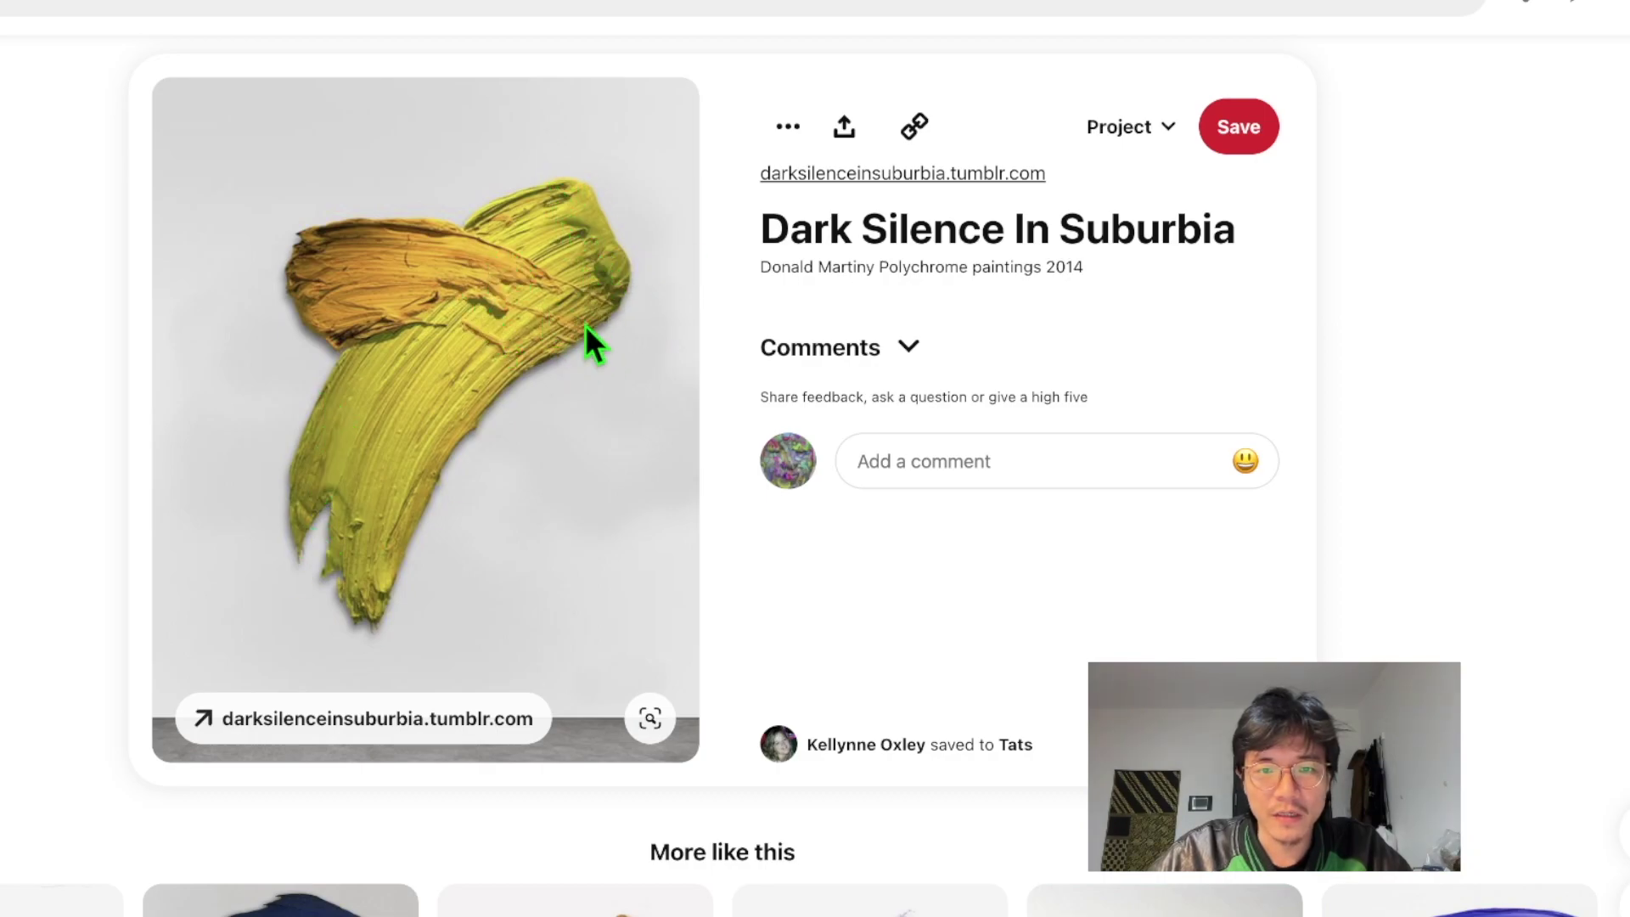
{"action": "scroll", "coordinate": [562, 339], "scroll_direction": "down", "scroll_amount": 7}
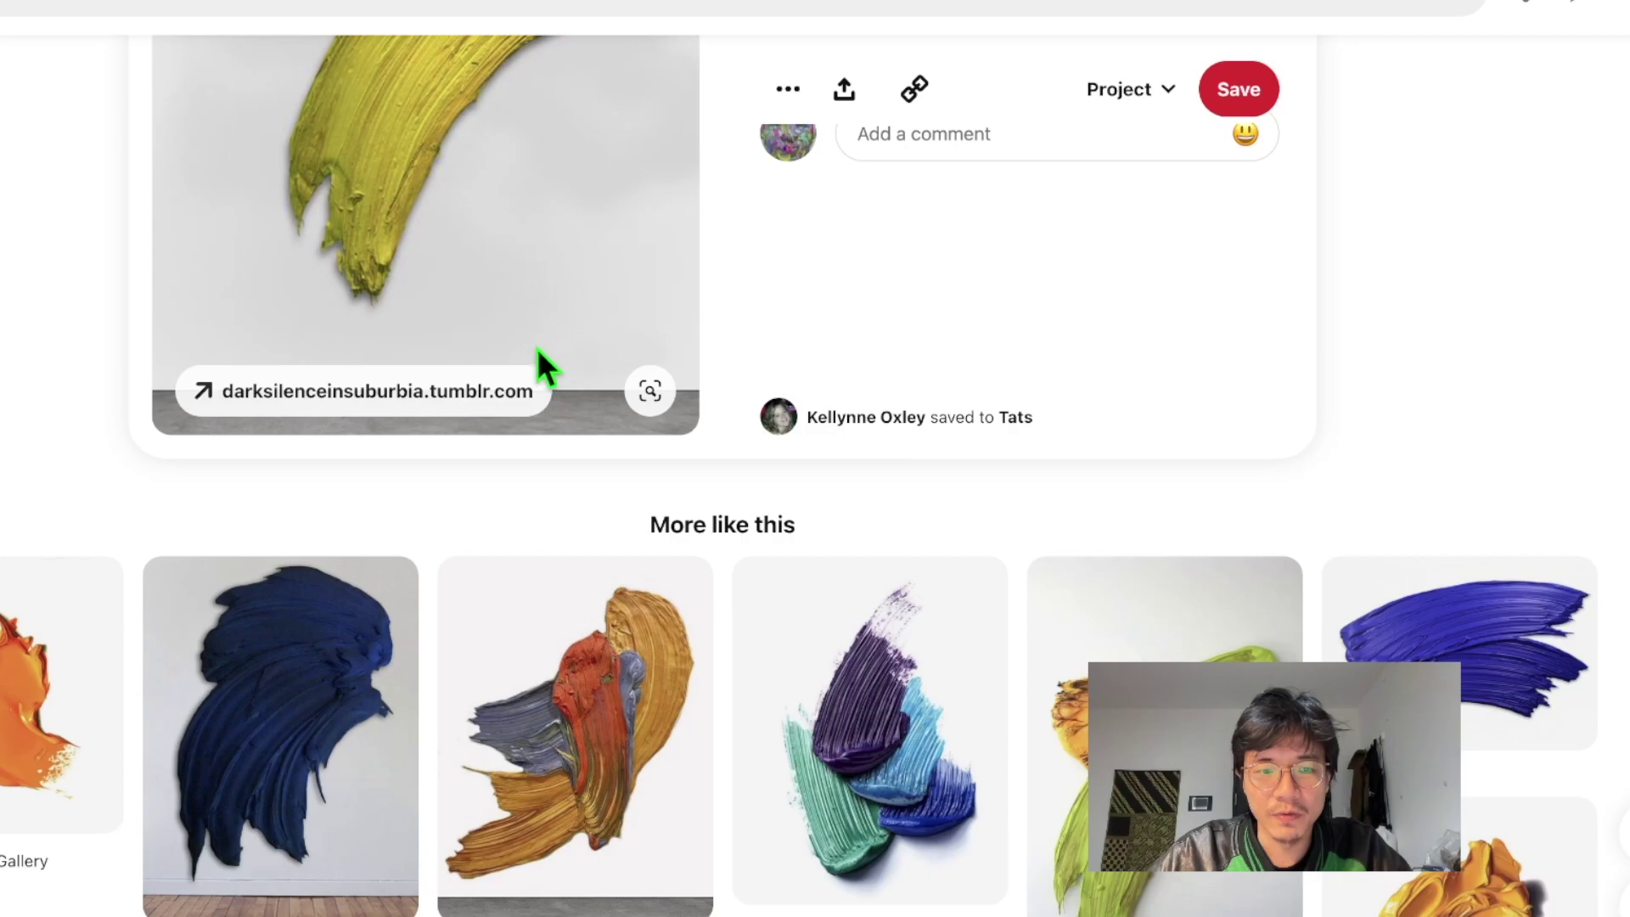
{"action": "scroll", "coordinate": [942, 499], "scroll_direction": "down", "scroll_amount": 1}
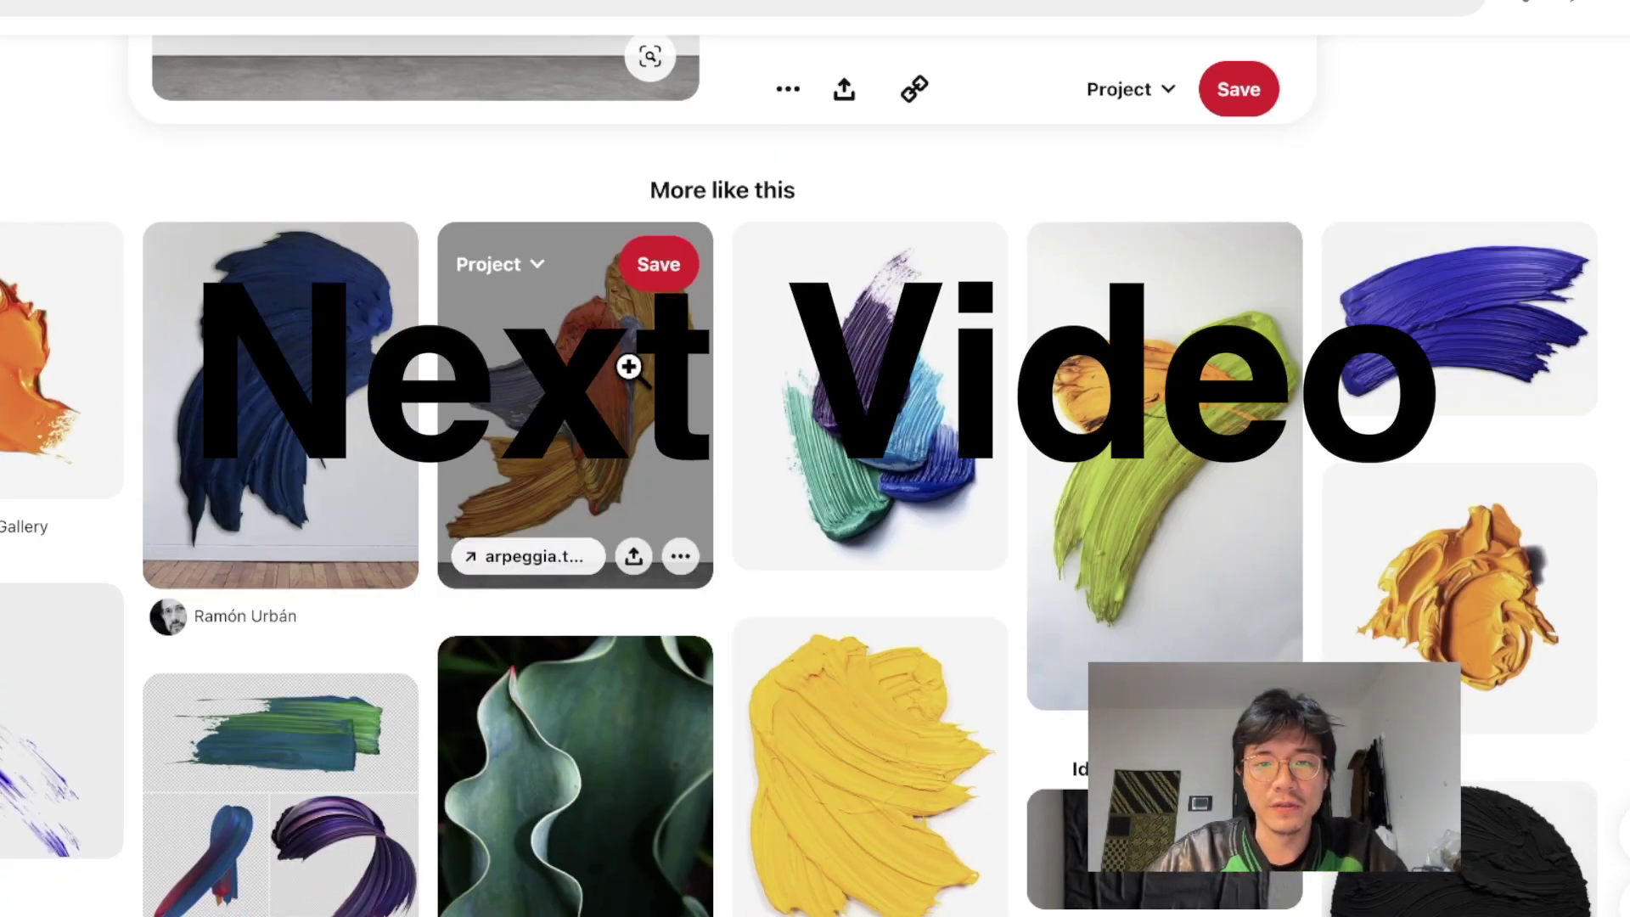
{"action": "scroll", "coordinate": [594, 477], "scroll_direction": "down", "scroll_amount": 15}
{"action": "scroll", "coordinate": [596, 481], "scroll_direction": "down", "scroll_amount": 18}
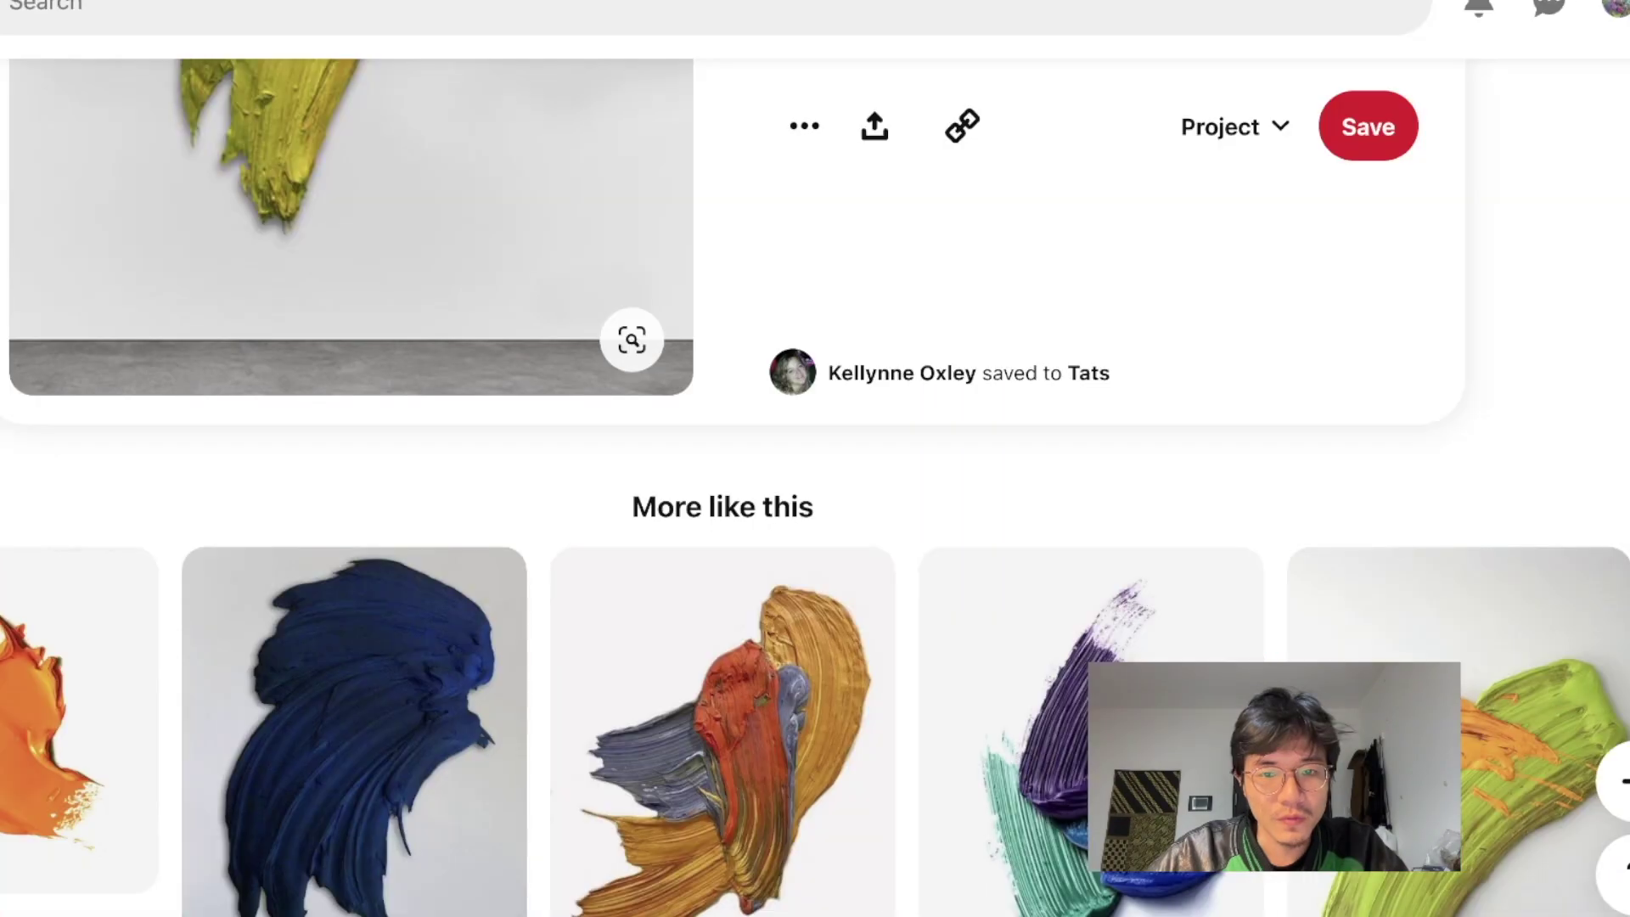
{"action": "key", "text": "super+plus"}
{"action": "key", "text": "super+plus"}
{"action": "key", "text": "super+plus"}
{"action": "scroll", "coordinate": [334, 415], "scroll_direction": "down", "scroll_amount": 1}
{"action": "key", "text": "super+minus"}
{"action": "key", "text": "super+minus"}
{"action": "key", "text": "super+minus"}
{"action": "scroll", "coordinate": [748, 552], "scroll_direction": "down", "scroll_amount": 3}
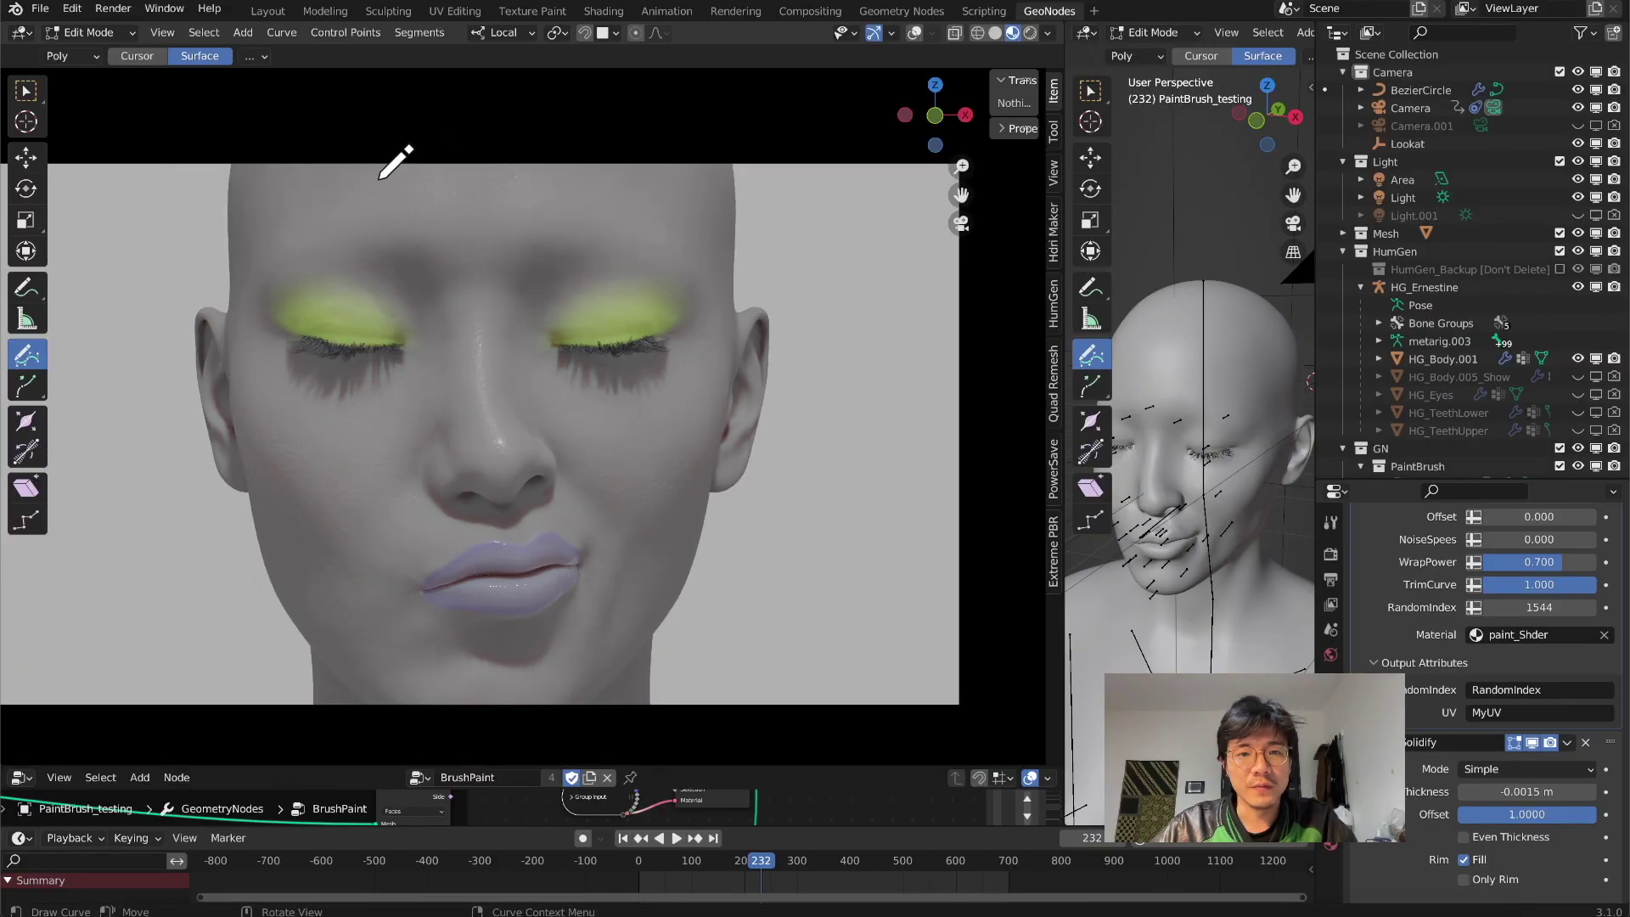
Step: Draw several freehand paint-stroke curves across the head's surface over the forehead, eyes, nose and cheeks
{"action": "mouse_move", "coordinate": [384, 176]}
{"action": "left_mouse_down"}
{"action": "mouse_move", "coordinate": [407, 232]}
{"action": "mouse_move", "coordinate": [344, 471]}
{"action": "left_mouse_up"}
{"action": "left_click_drag", "start_coordinate": [463, 206], "coordinate": [604, 473]}
{"action": "mouse_move", "coordinate": [562, 207]}
{"action": "left_mouse_down"}
{"action": "mouse_move", "coordinate": [604, 211]}
{"action": "mouse_move", "coordinate": [705, 329]}
{"action": "mouse_move", "coordinate": [667, 488]}
{"action": "left_mouse_up"}
{"action": "mouse_move", "coordinate": [414, 564]}
{"action": "left_mouse_down"}
{"action": "mouse_move", "coordinate": [447, 520]}
{"action": "mouse_move", "coordinate": [586, 514]}
{"action": "left_mouse_up"}
{"action": "left_click_drag", "start_coordinate": [435, 418], "coordinate": [265, 576]}
{"action": "left_click_drag", "start_coordinate": [416, 344], "coordinate": [515, 408]}
{"action": "middle_click_drag", "start_coordinate": [575, 226], "coordinate": [552, 269]}
{"action": "scroll", "coordinate": [594, 306], "scroll_direction": "up", "scroll_amount": 6}
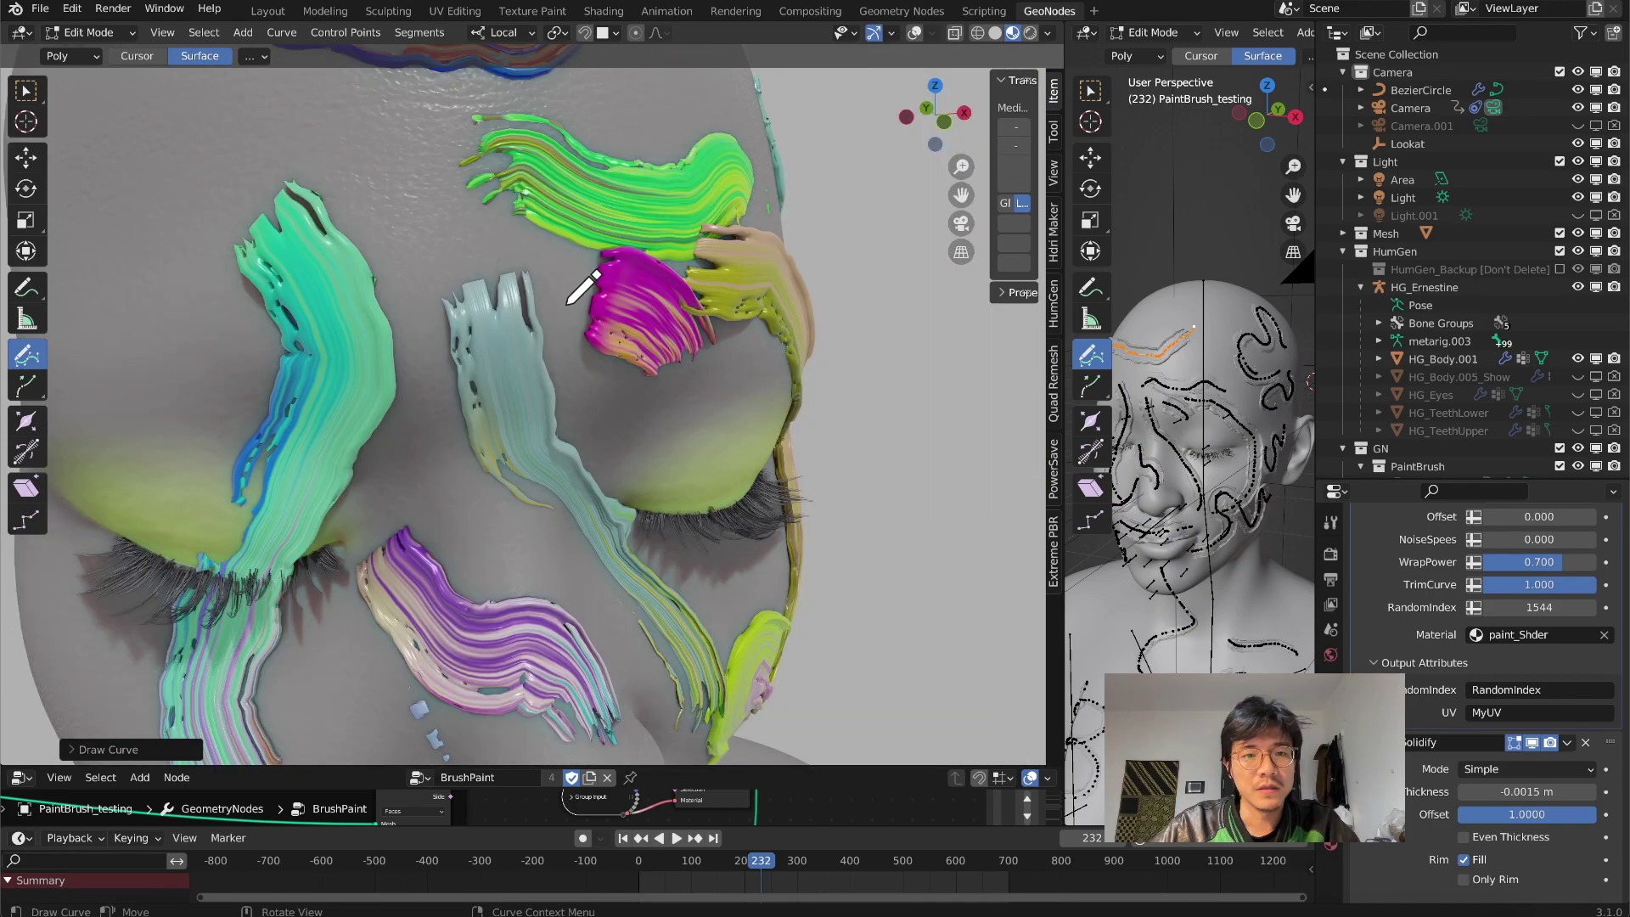
{"action": "middle_click_drag", "start_coordinate": [575, 280], "coordinate": [586, 331]}
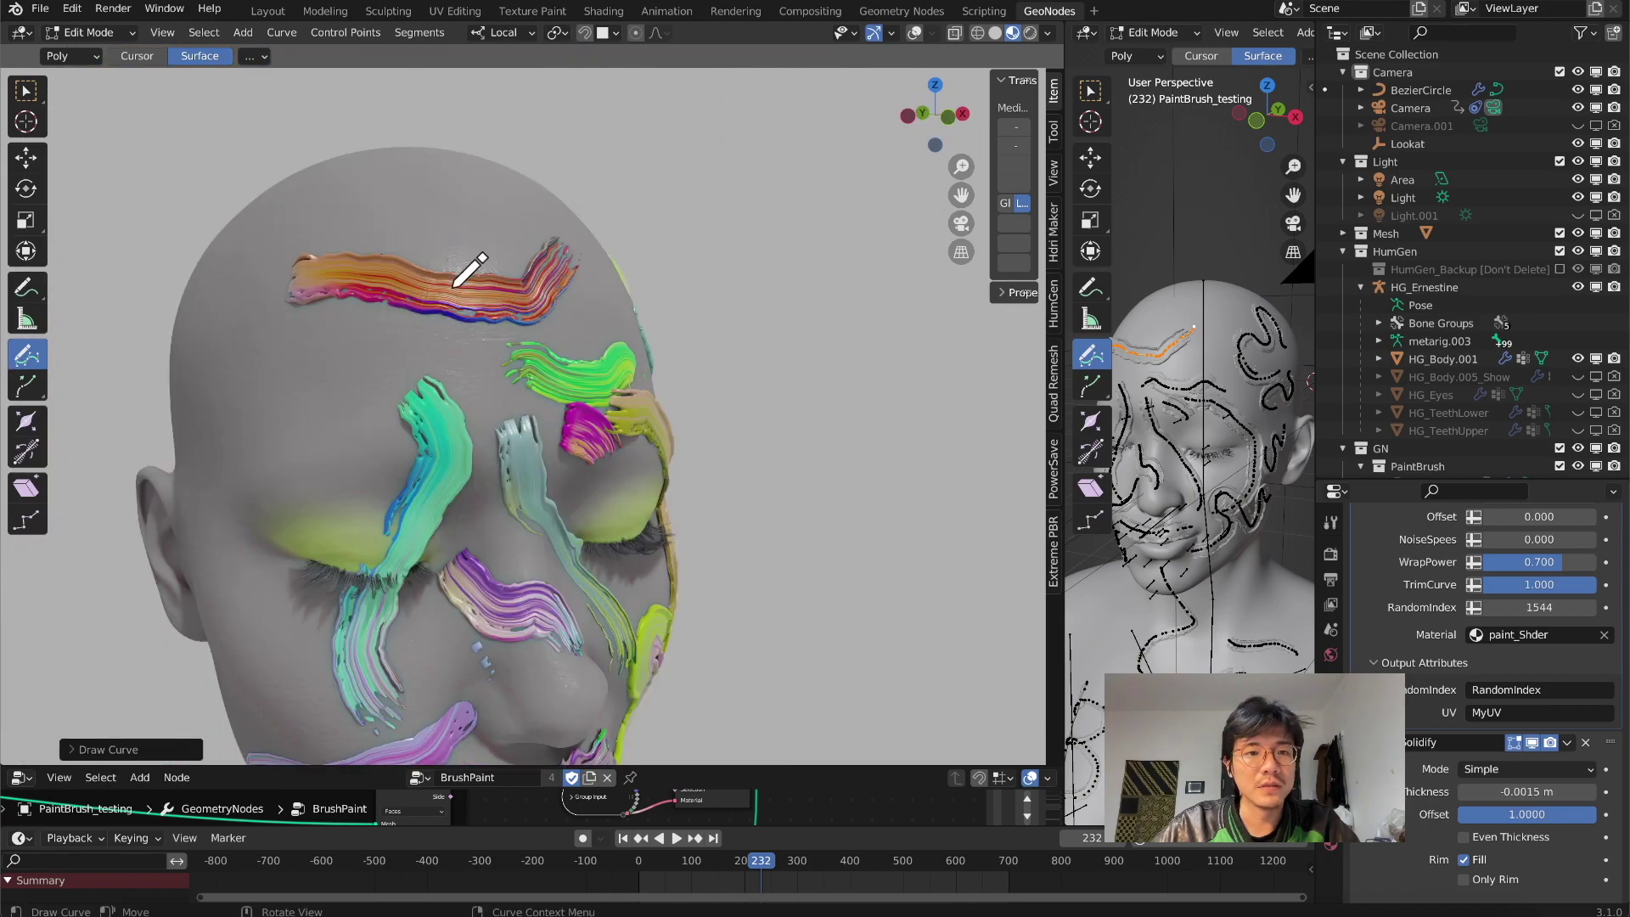
Step: Draw a series of freehand paint-stroke curves in the empty scene from several different viewing angles
{"action": "left_click_drag", "start_coordinate": [504, 249], "coordinate": [546, 364]}
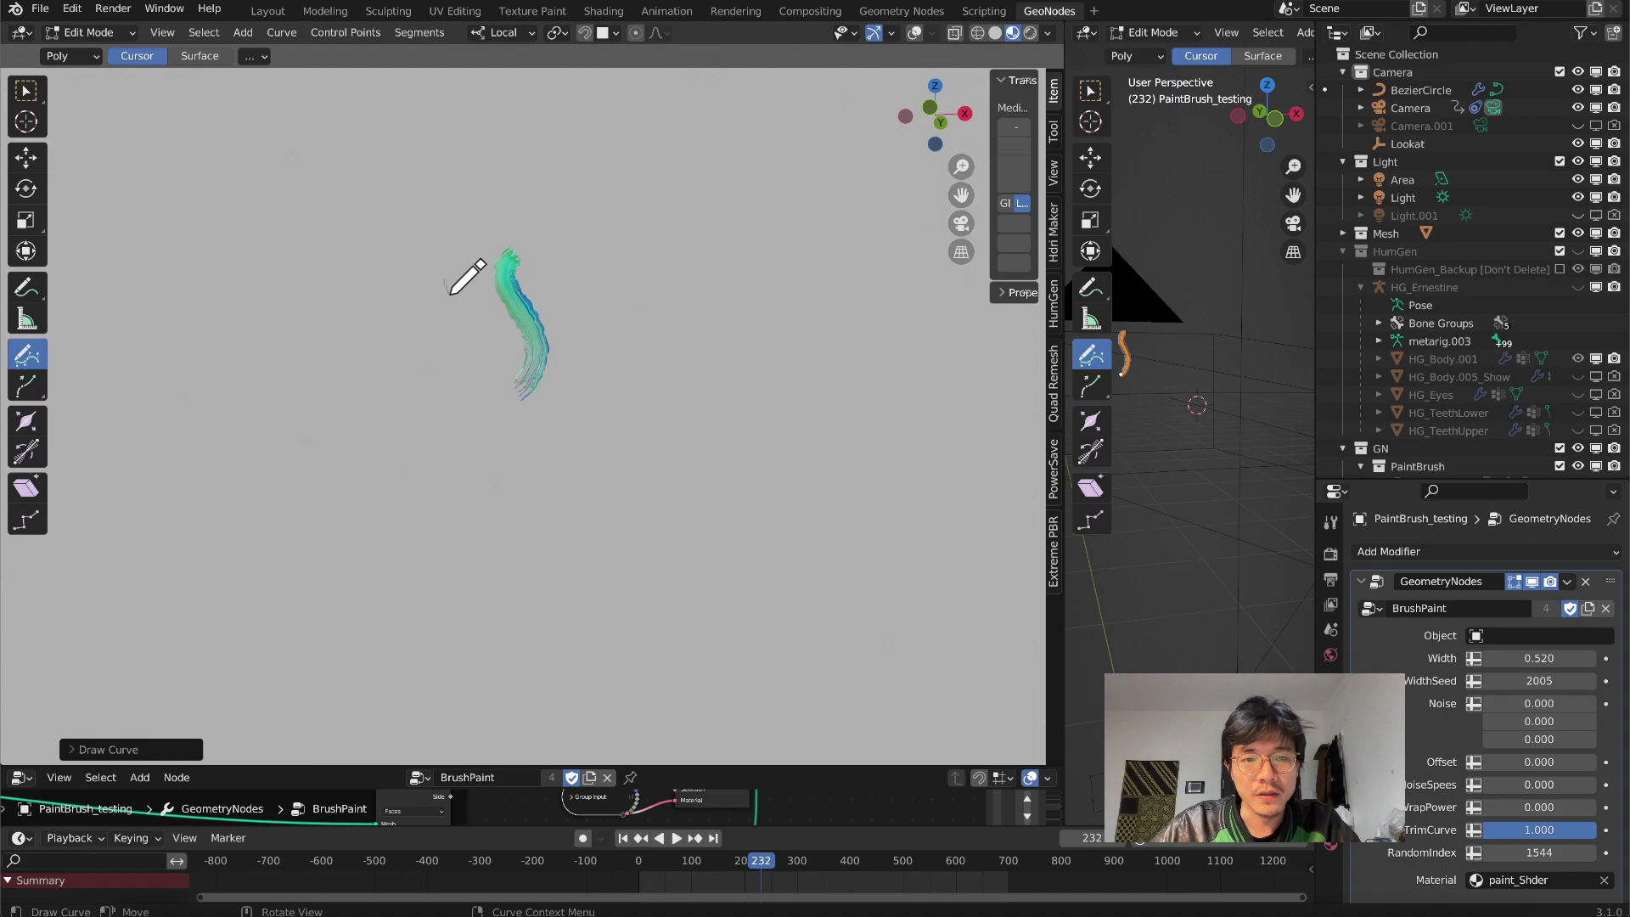
{"action": "left_click_drag", "start_coordinate": [452, 285], "coordinate": [535, 405]}
{"action": "left_click_drag", "start_coordinate": [535, 312], "coordinate": [561, 439]}
{"action": "mouse_move", "coordinate": [472, 411]}
{"action": "middle_mouse_down"}
{"action": "mouse_move", "coordinate": [539, 425]}
{"action": "mouse_move", "coordinate": [594, 472]}
{"action": "mouse_move", "coordinate": [482, 472]}
{"action": "mouse_move", "coordinate": [622, 407]}
{"action": "mouse_move", "coordinate": [451, 447]}
{"action": "mouse_move", "coordinate": [446, 376]}
{"action": "middle_mouse_up"}
{"action": "mouse_move", "coordinate": [447, 376]}
{"action": "left_mouse_down"}
{"action": "mouse_move", "coordinate": [509, 418]}
{"action": "mouse_move", "coordinate": [521, 375]}
{"action": "mouse_move", "coordinate": [477, 389]}
{"action": "left_mouse_up"}
{"action": "middle_click_drag", "start_coordinate": [476, 389], "coordinate": [600, 321]}
{"action": "left_click_drag", "start_coordinate": [375, 376], "coordinate": [549, 390]}
{"action": "mouse_move", "coordinate": [549, 390]}
{"action": "middle_mouse_down"}
{"action": "mouse_move", "coordinate": [404, 462]}
{"action": "mouse_move", "coordinate": [415, 441]}
{"action": "middle_mouse_up"}
{"action": "mouse_move", "coordinate": [416, 440]}
{"action": "left_mouse_down"}
{"action": "mouse_move", "coordinate": [461, 320]}
{"action": "mouse_move", "coordinate": [534, 374]}
{"action": "left_mouse_up"}
{"action": "middle_click_drag", "start_coordinate": [535, 375], "coordinate": [455, 364]}
{"action": "mouse_move", "coordinate": [329, 298]}
{"action": "left_mouse_down"}
{"action": "mouse_move", "coordinate": [368, 376]}
{"action": "mouse_move", "coordinate": [574, 406]}
{"action": "left_mouse_up"}
{"action": "middle_click_drag", "start_coordinate": [571, 441], "coordinate": [399, 429]}
{"action": "left_click_drag", "start_coordinate": [521, 427], "coordinate": [469, 519]}
{"action": "middle_click_drag", "start_coordinate": [449, 505], "coordinate": [685, 562]}
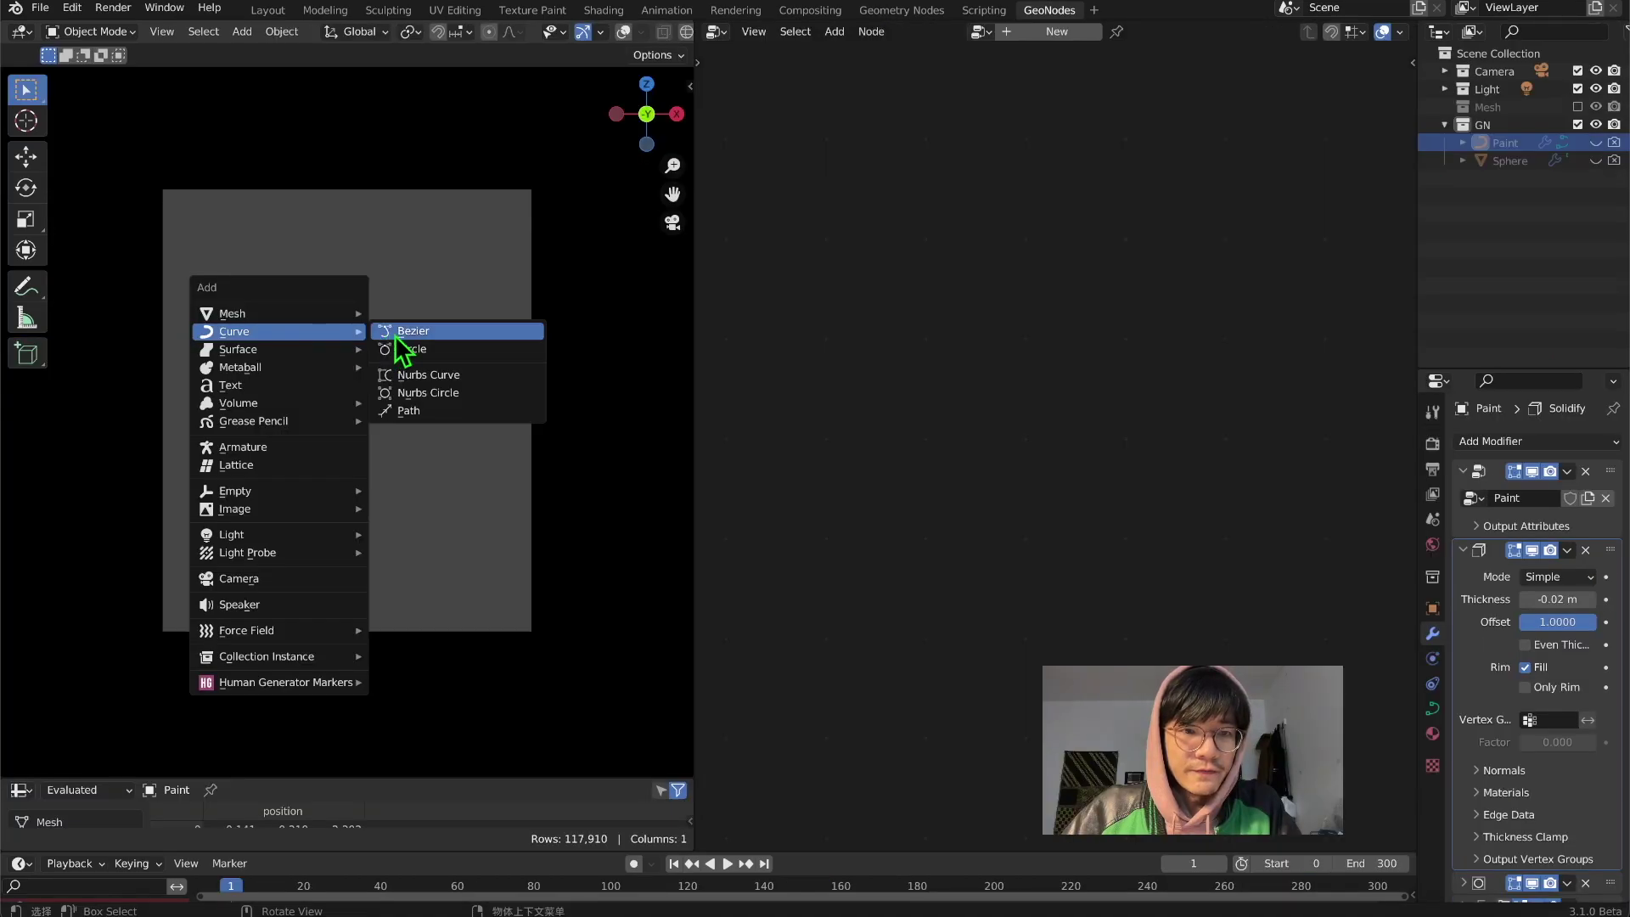
Step: Add a Bezier curve, delete its default vertices and draw one freehand S-shaped curve in their place
{"action": "left_click", "coordinate": [408, 331]}
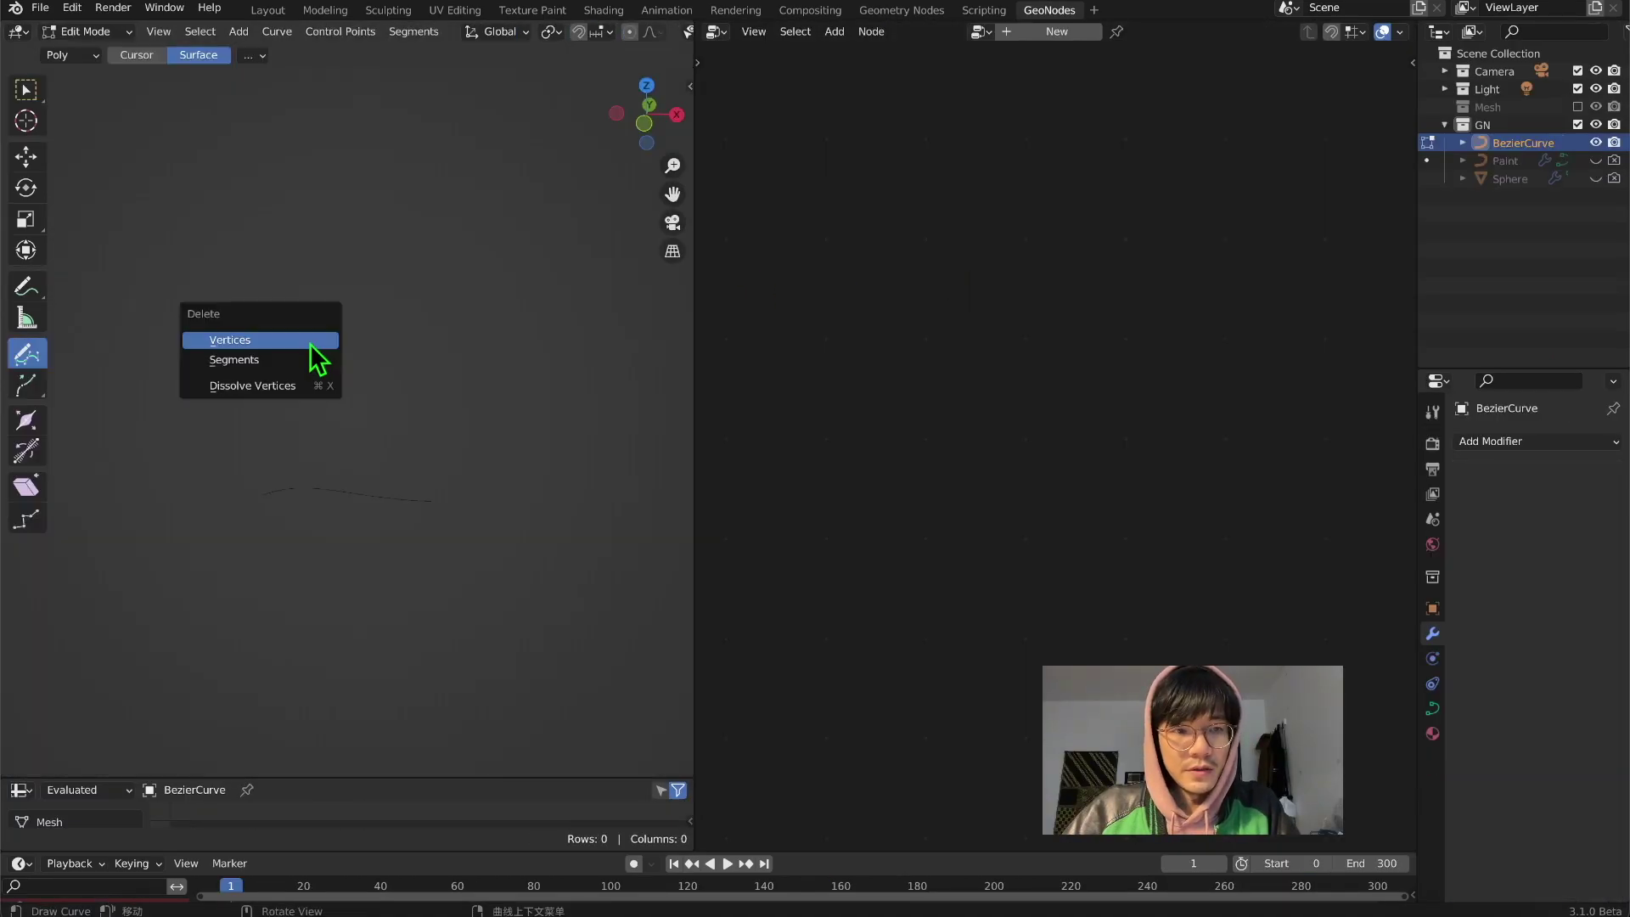
{"action": "left_click", "coordinate": [310, 344]}
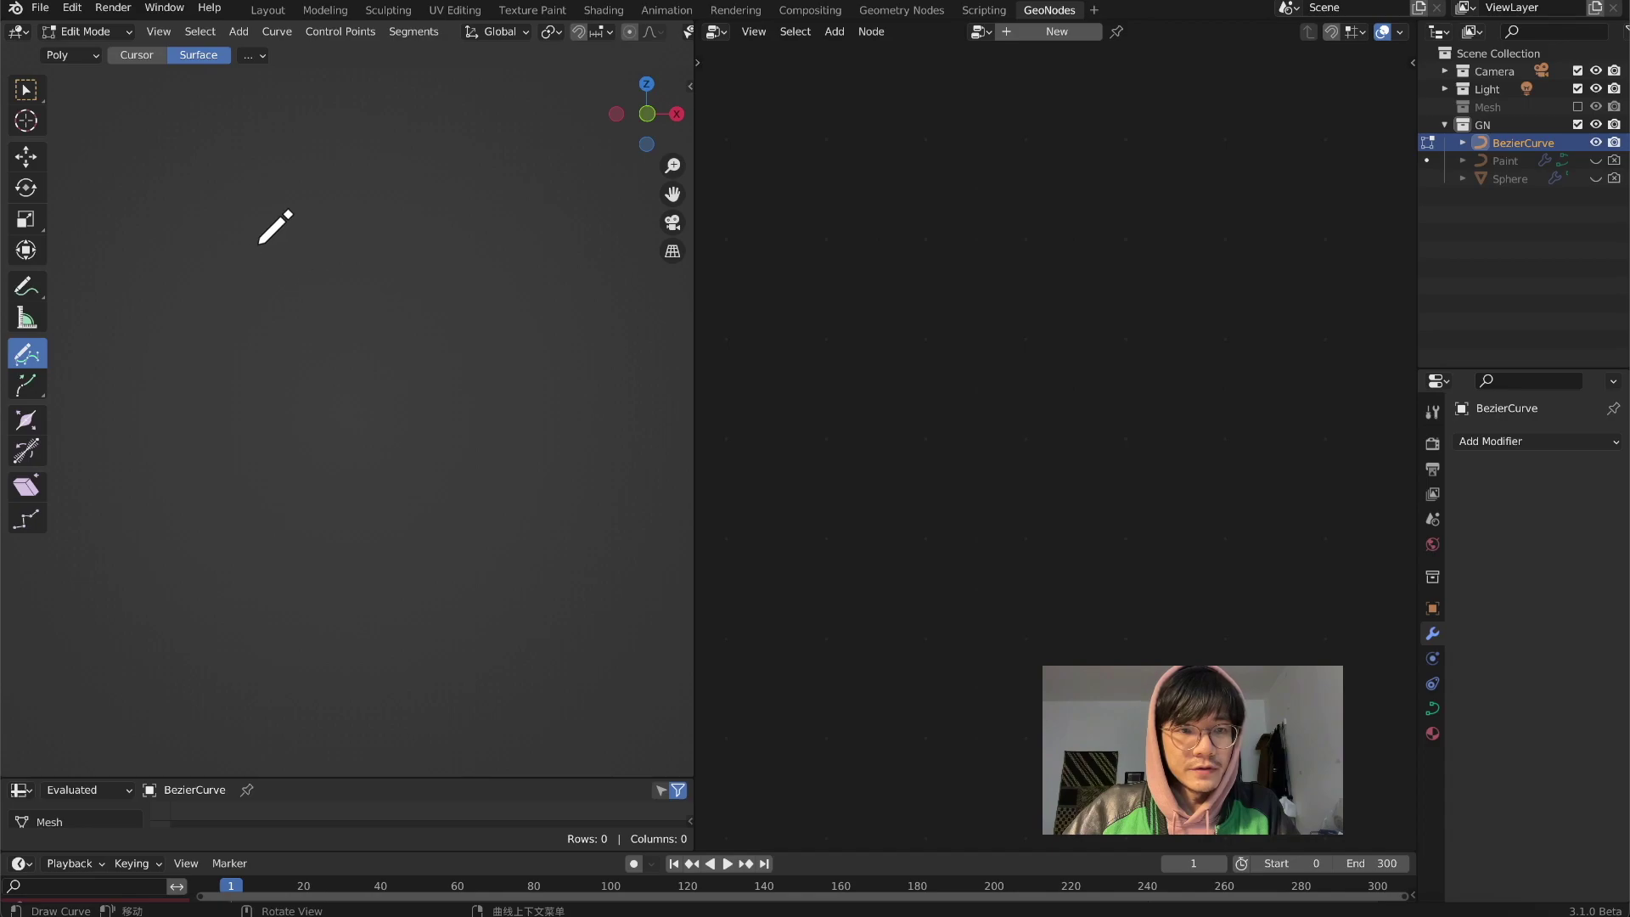
{"action": "mouse_move", "coordinate": [256, 244]}
{"action": "left_mouse_down"}
{"action": "mouse_move", "coordinate": [384, 462]}
{"action": "mouse_move", "coordinate": [340, 501]}
{"action": "left_mouse_up"}
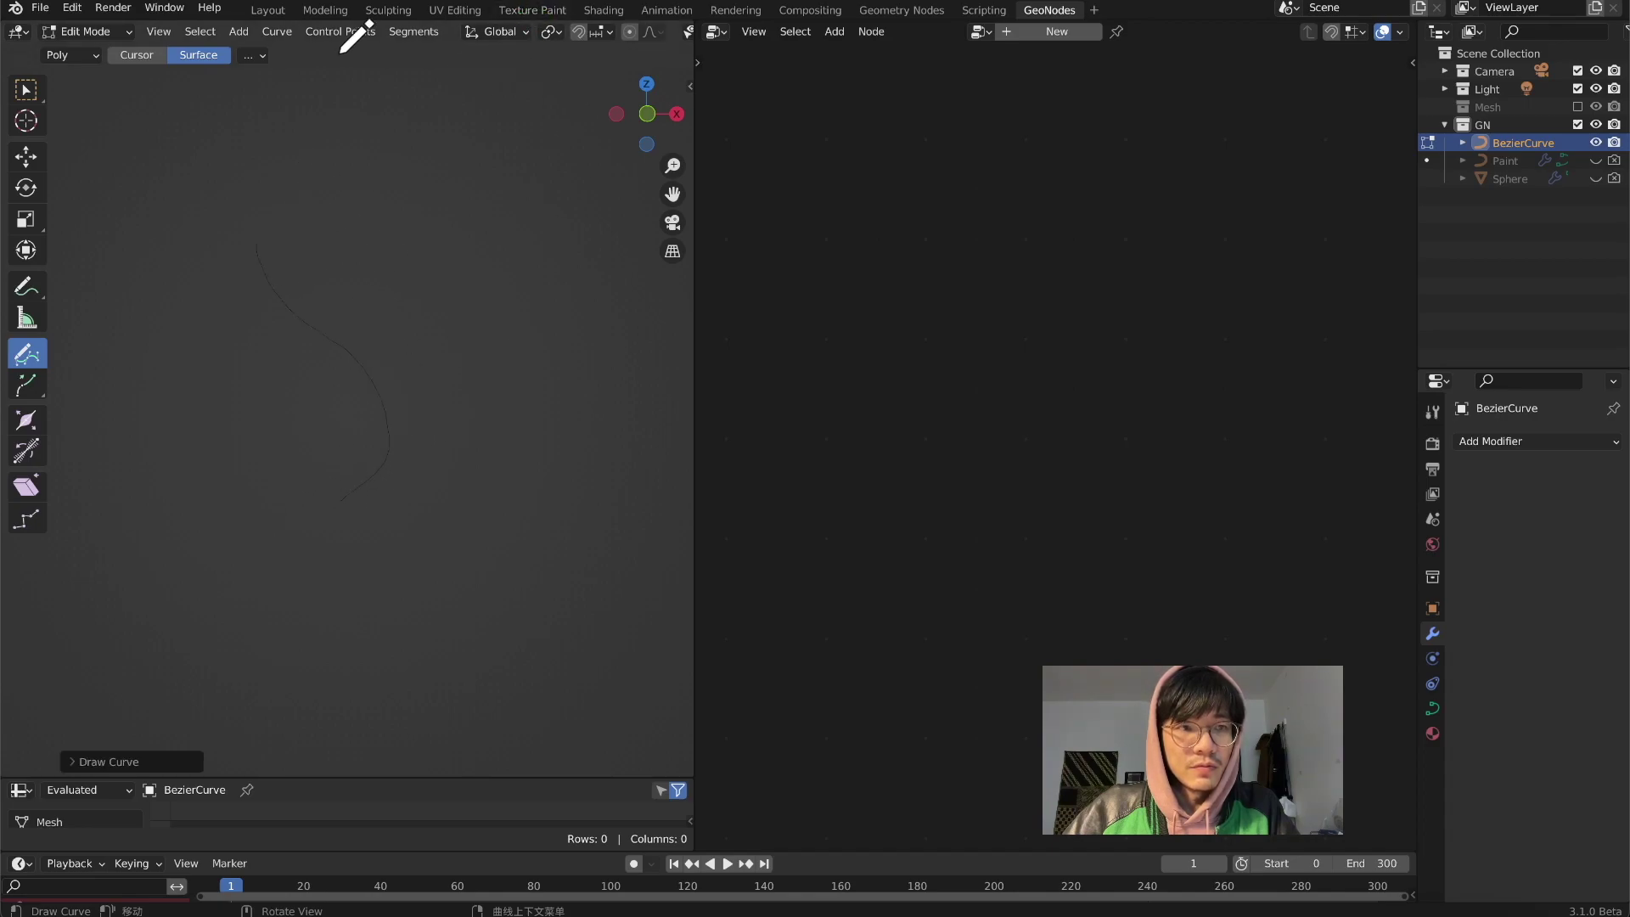
{"action": "left_click", "coordinate": [672, 222]}
{"action": "key", "text": "Tab"}
Step: Create a new geometry node tree on the curve and space the Group Output away from the Group Input
{"action": "left_click", "coordinate": [1057, 31]}
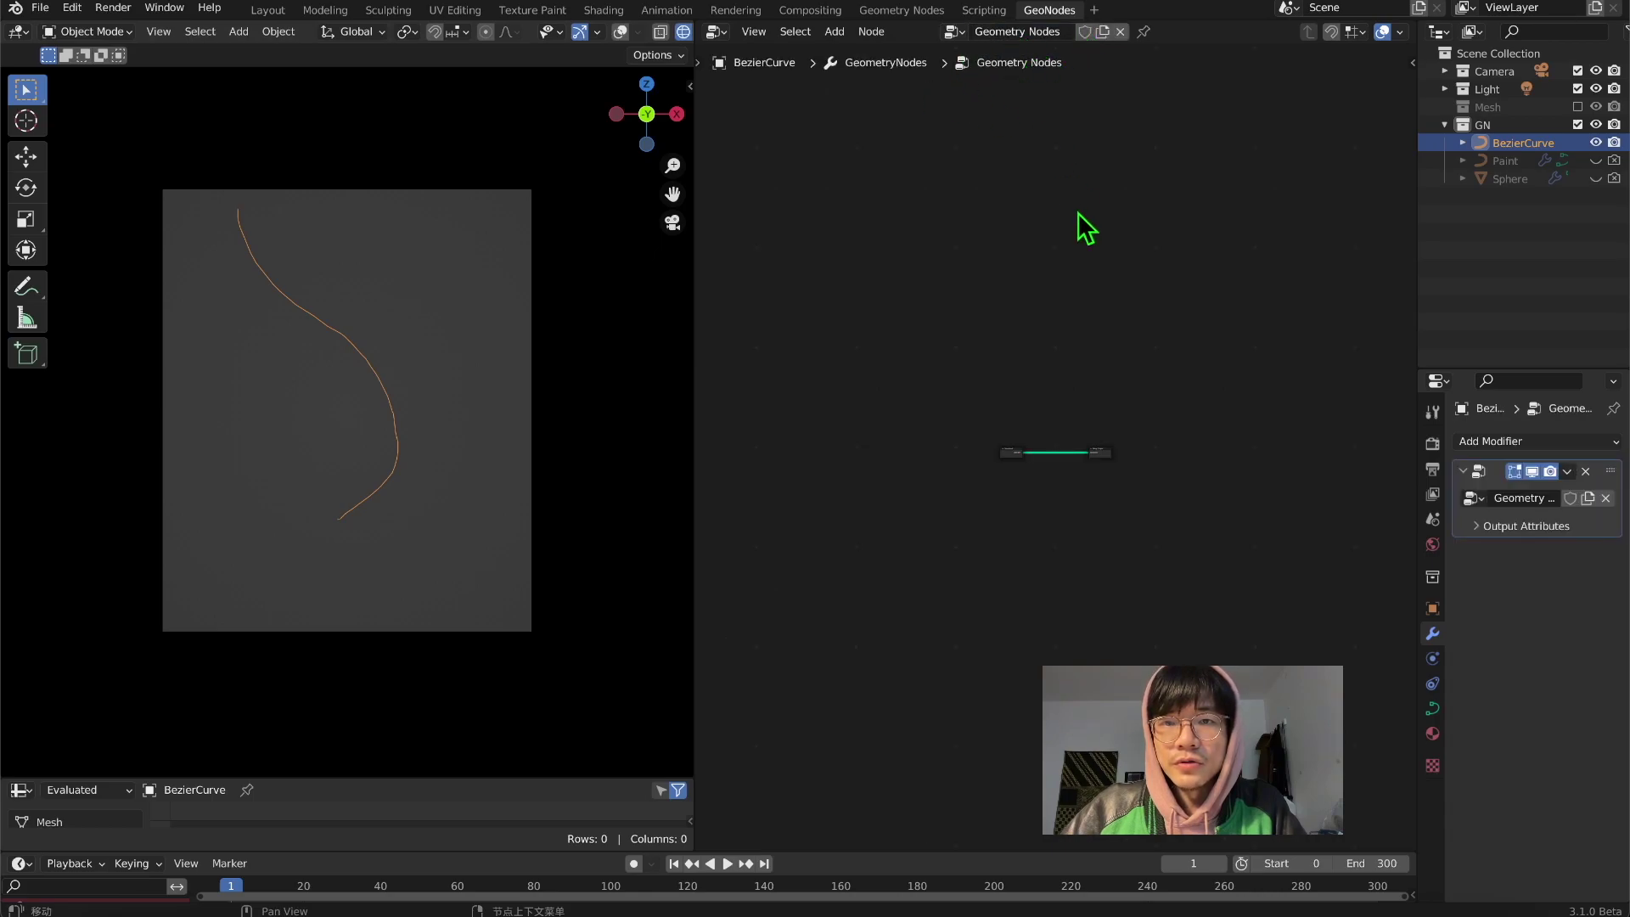
{"action": "middle_click_drag", "start_coordinate": [1015, 620], "coordinate": [1363, 299], "text": "ctrl"}
{"action": "middle_click_drag", "start_coordinate": [1187, 407], "coordinate": [895, 398], "text": "ctrl"}
{"action": "left_click_drag", "start_coordinate": [1186, 296], "coordinate": [1283, 280]}
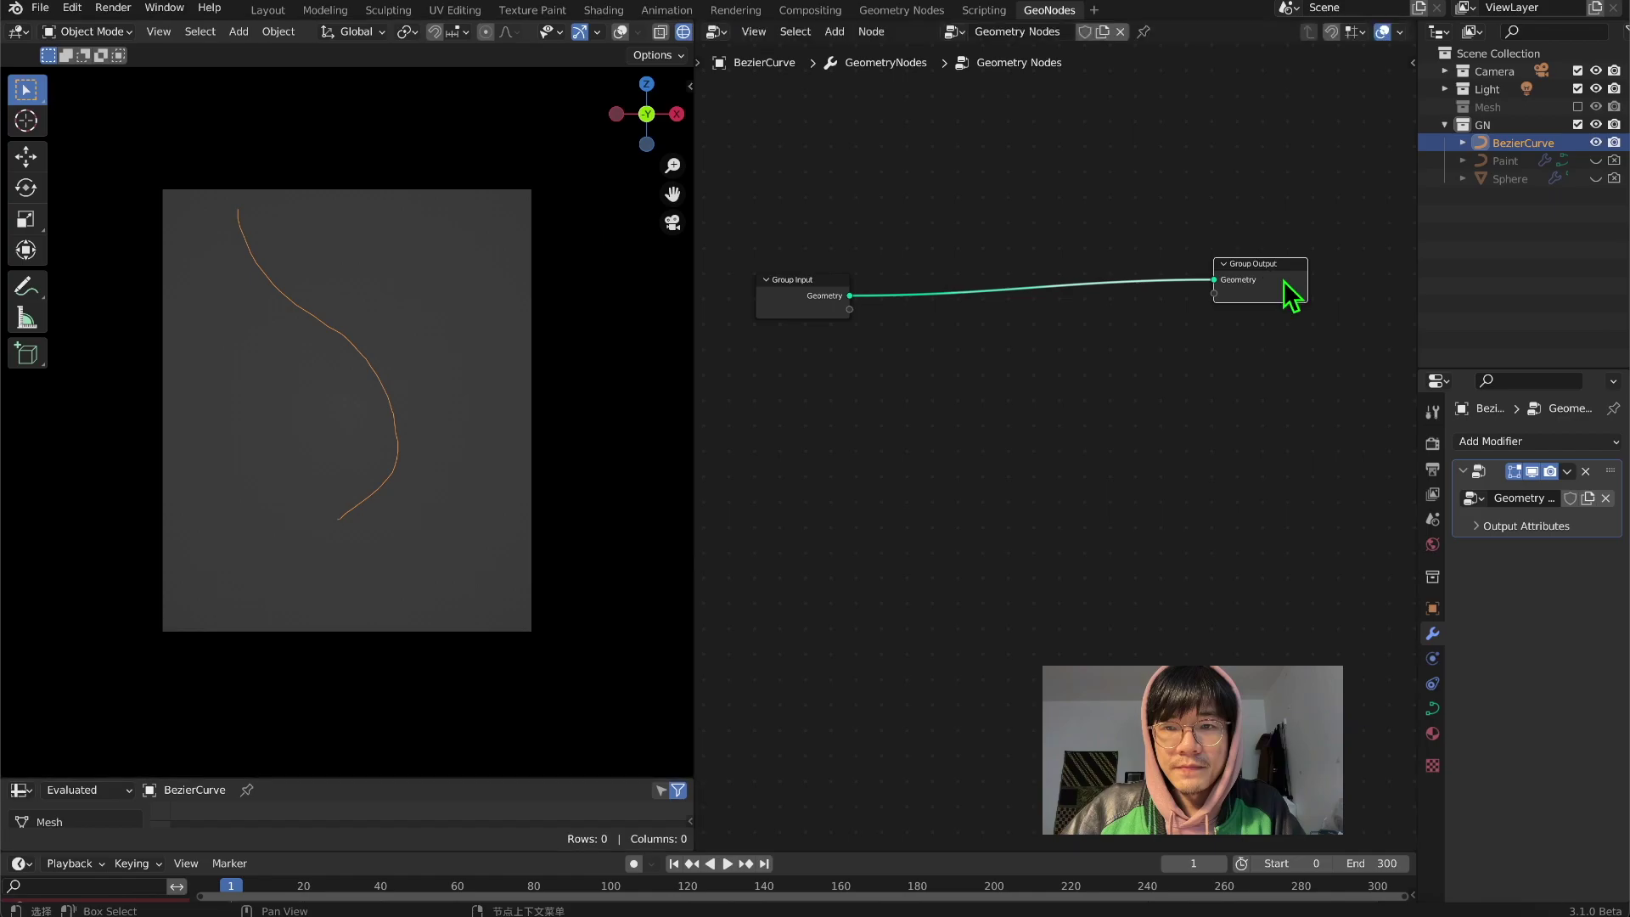
Step: Insert a Curve to Mesh node between the Group Input and the Group Output
{"action": "key", "text": "shift+a"}
{"action": "left_click", "coordinate": [940, 173]}
{"action": "type", "text": "curve to mesh"}
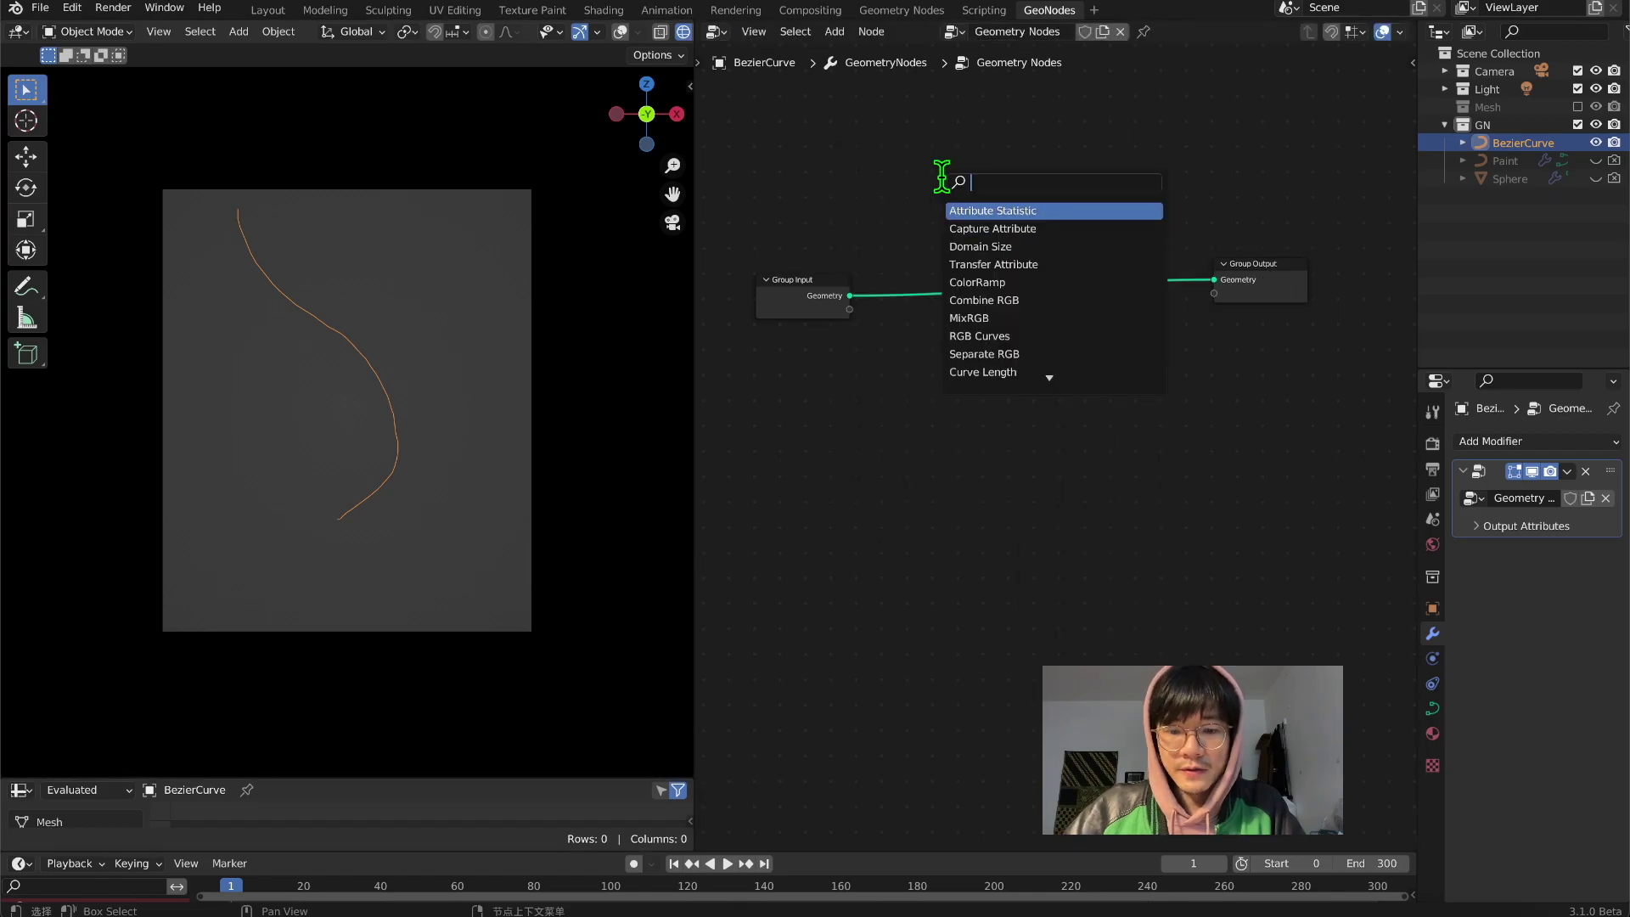
{"action": "key", "text": "Return"}
{"action": "left_click", "coordinate": [1066, 271]}
Step: Connect a new Curve Line as the Curve to Mesh profile, with start X -0.2 m, end X 0.2 m and end Z 0 m
{"action": "key", "text": "shift+a"}
{"action": "left_click", "coordinate": [1006, 386]}
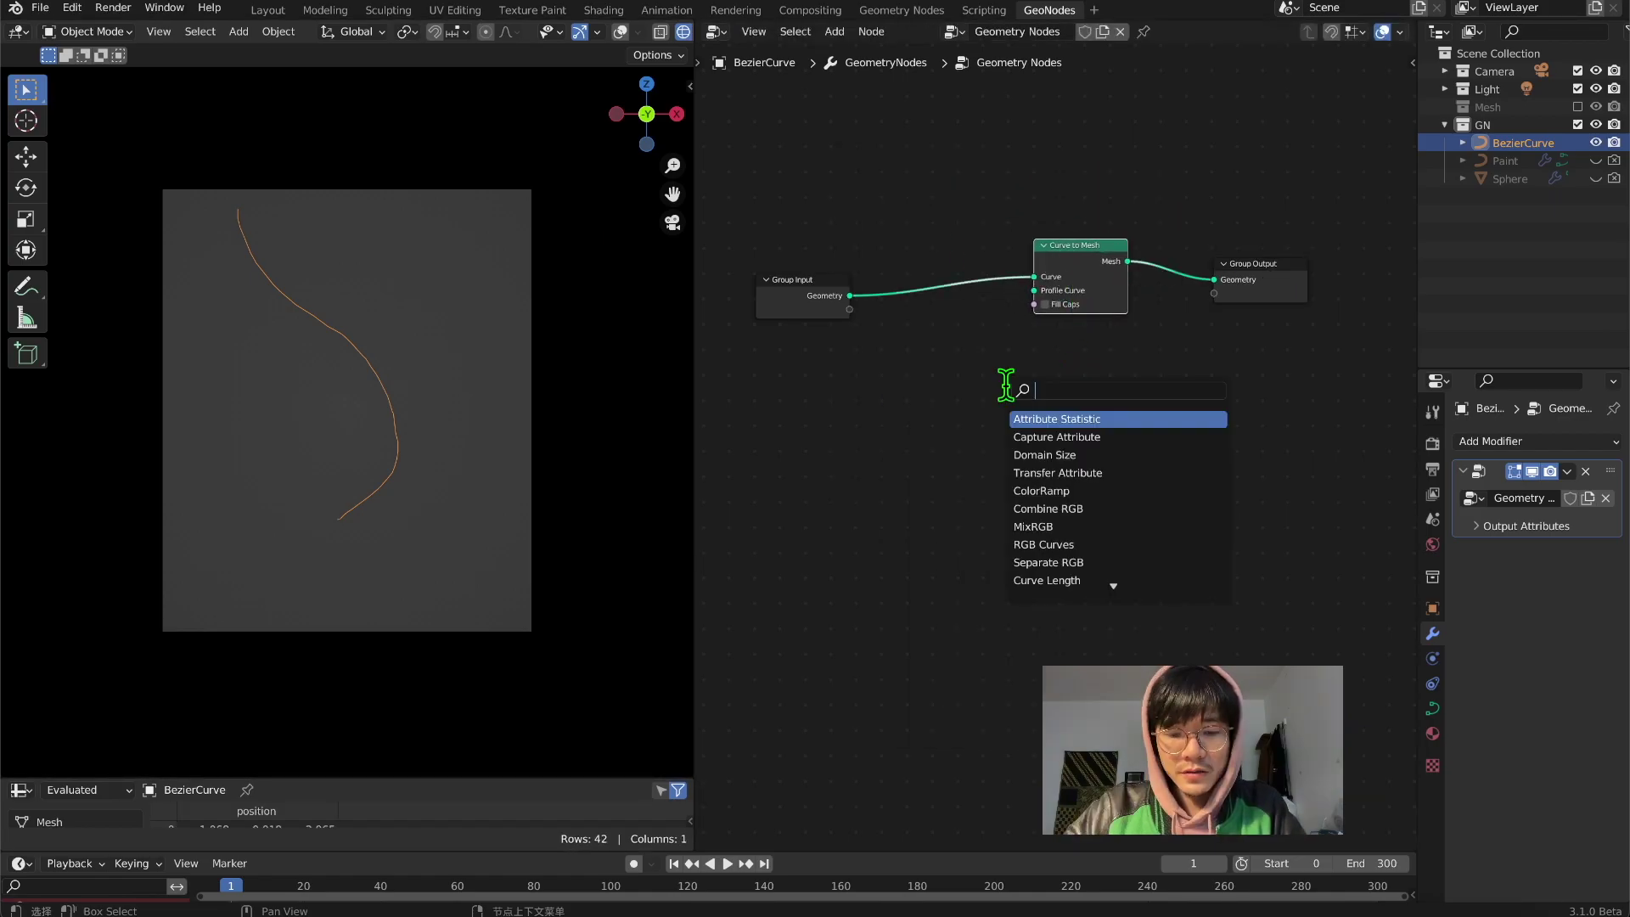
{"action": "type", "text": "c"}
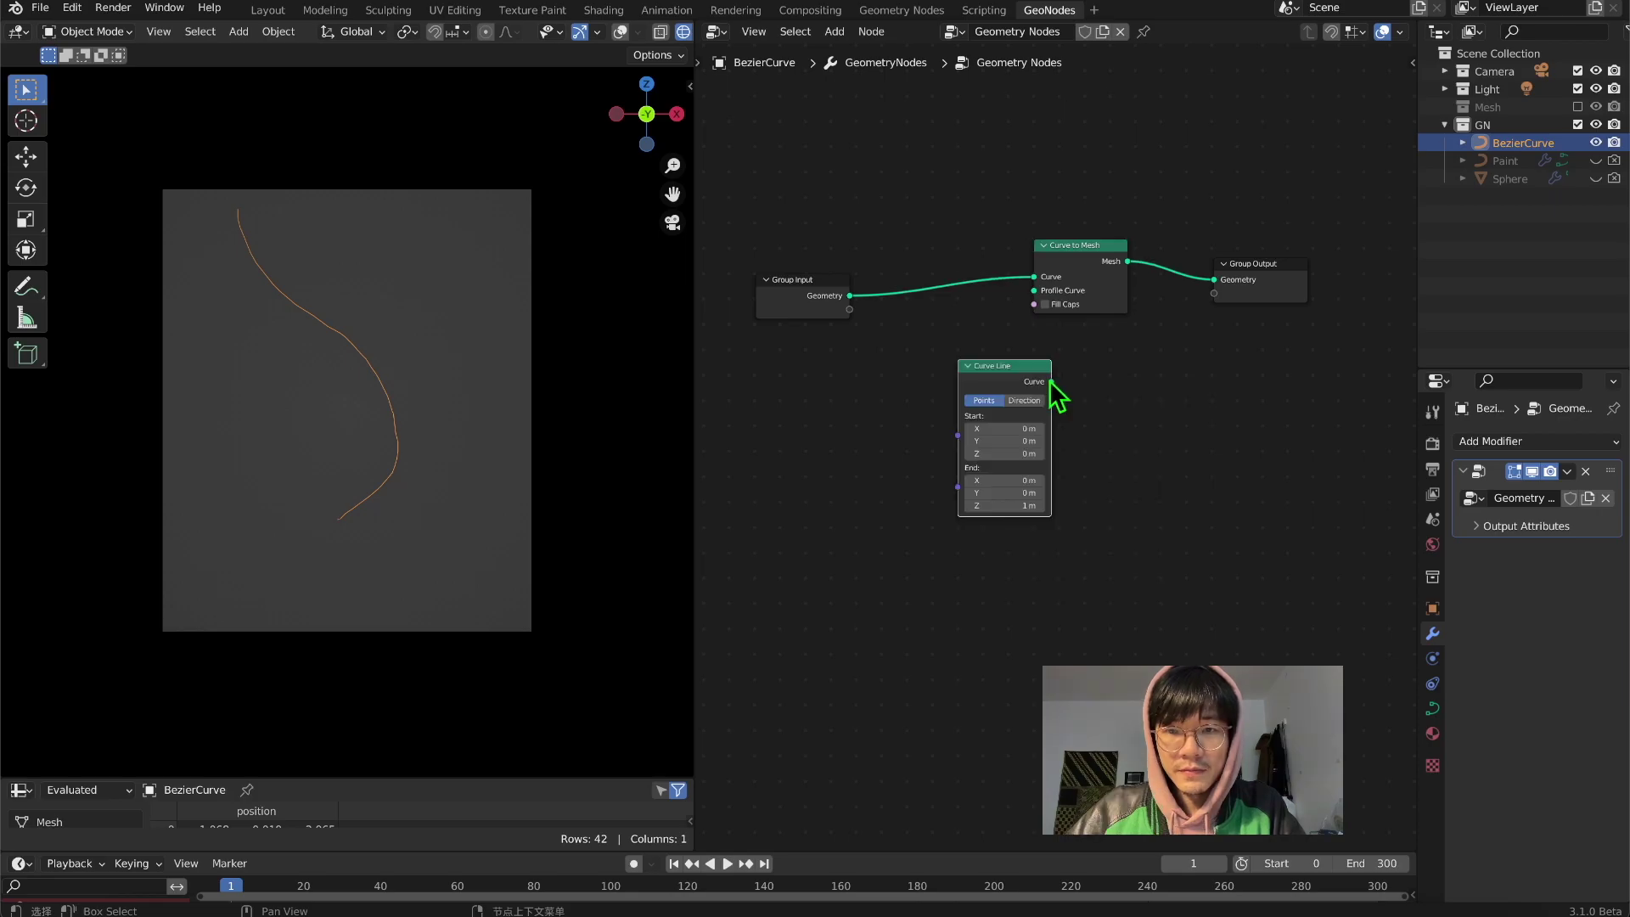
{"action": "left_click_drag", "start_coordinate": [1052, 382], "coordinate": [1036, 292]}
{"action": "left_click_drag", "start_coordinate": [1036, 292], "coordinate": [1034, 290]}
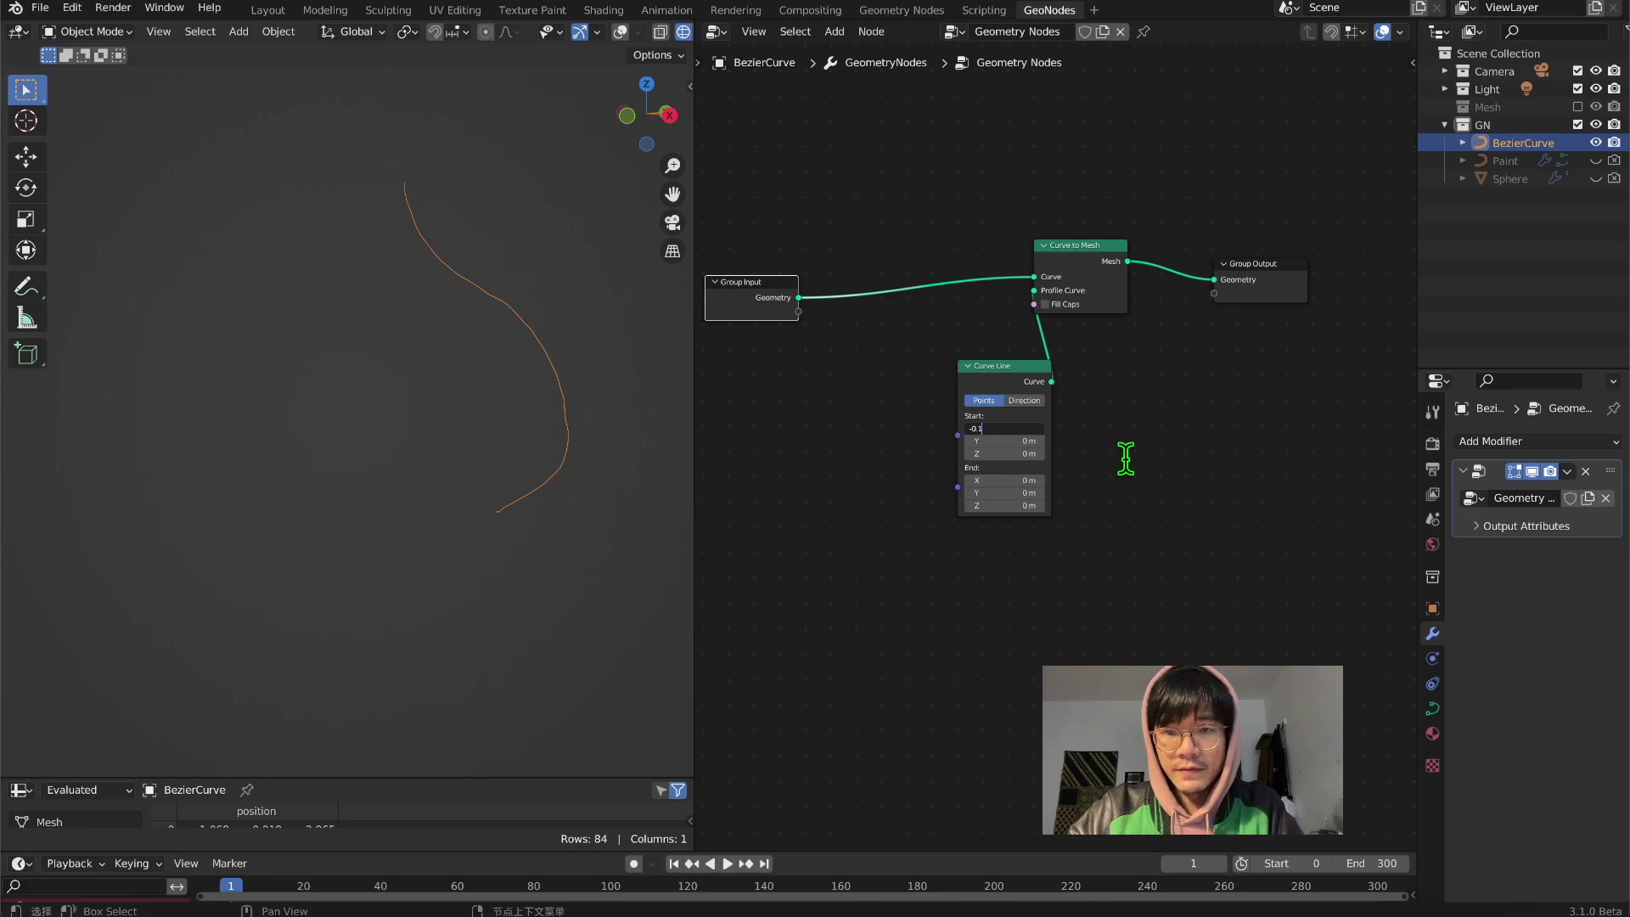
{"action": "key", "text": "Return"}
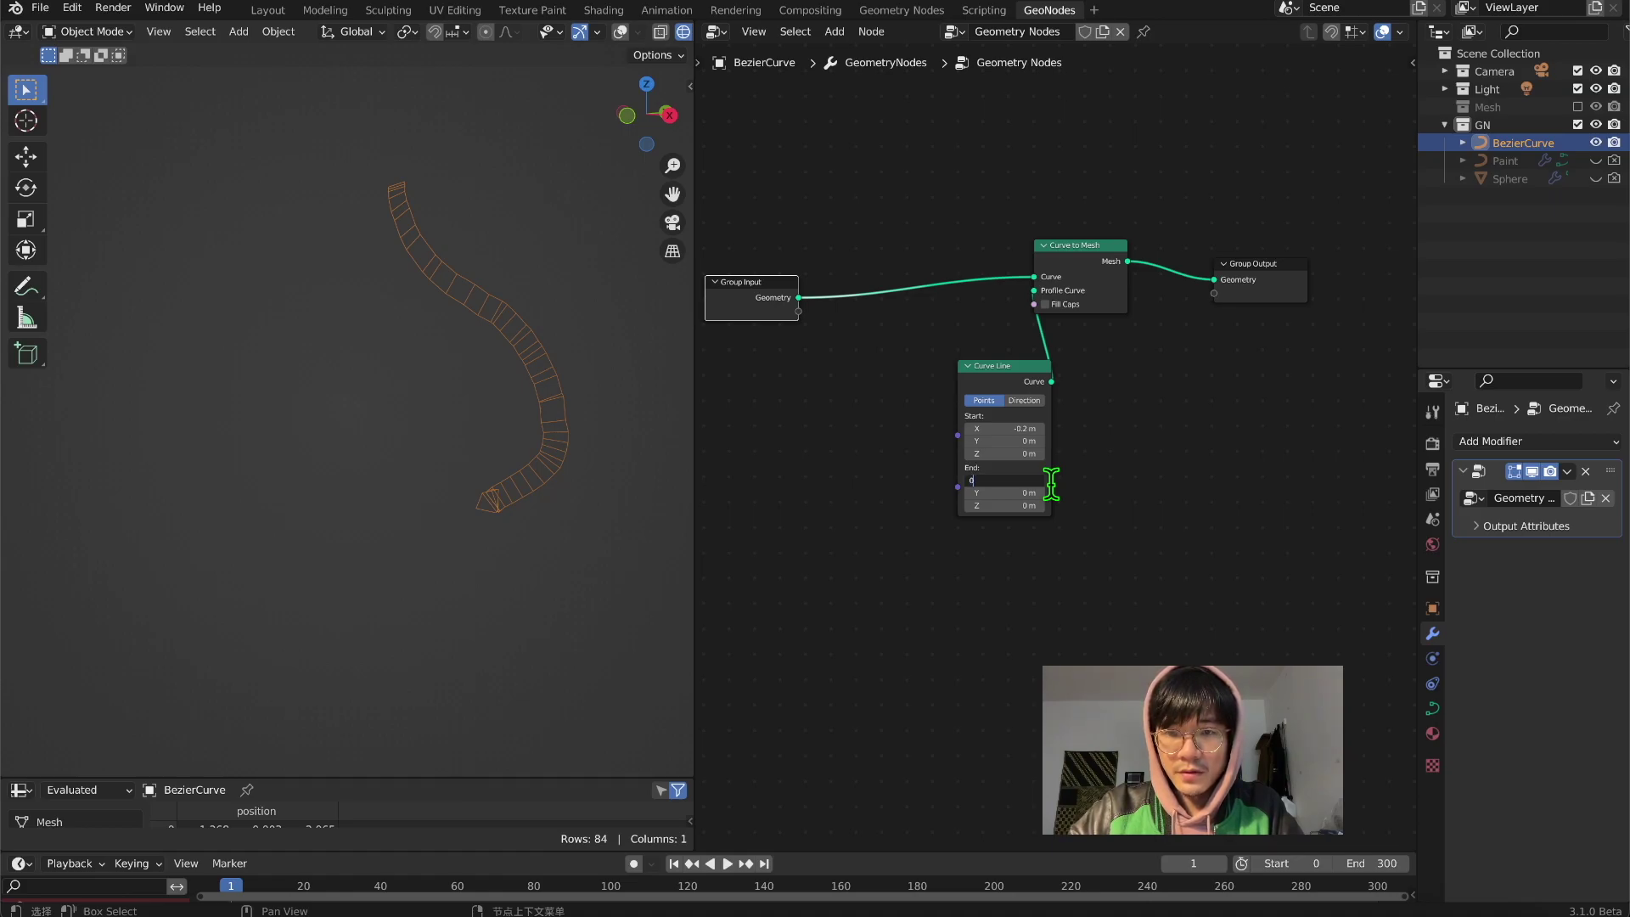
{"action": "key", "text": "Return"}
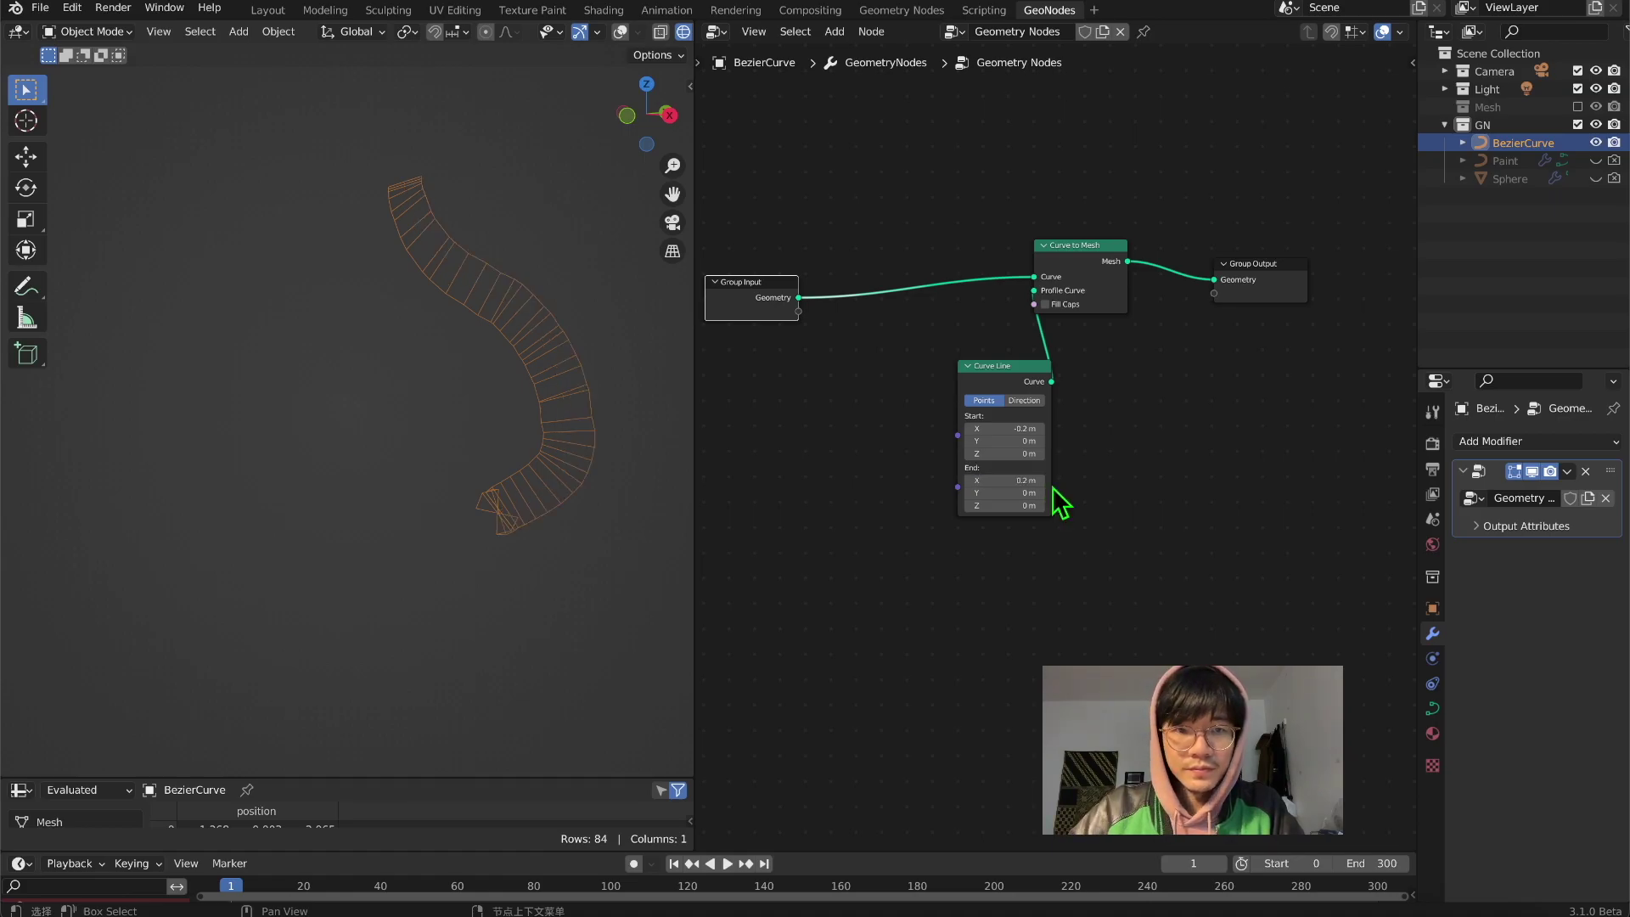
Step: Insert a Resample Curve node between the Group Input and Curve to Mesh
{"action": "key", "text": "shift+a"}
{"action": "type", "text": "s"}
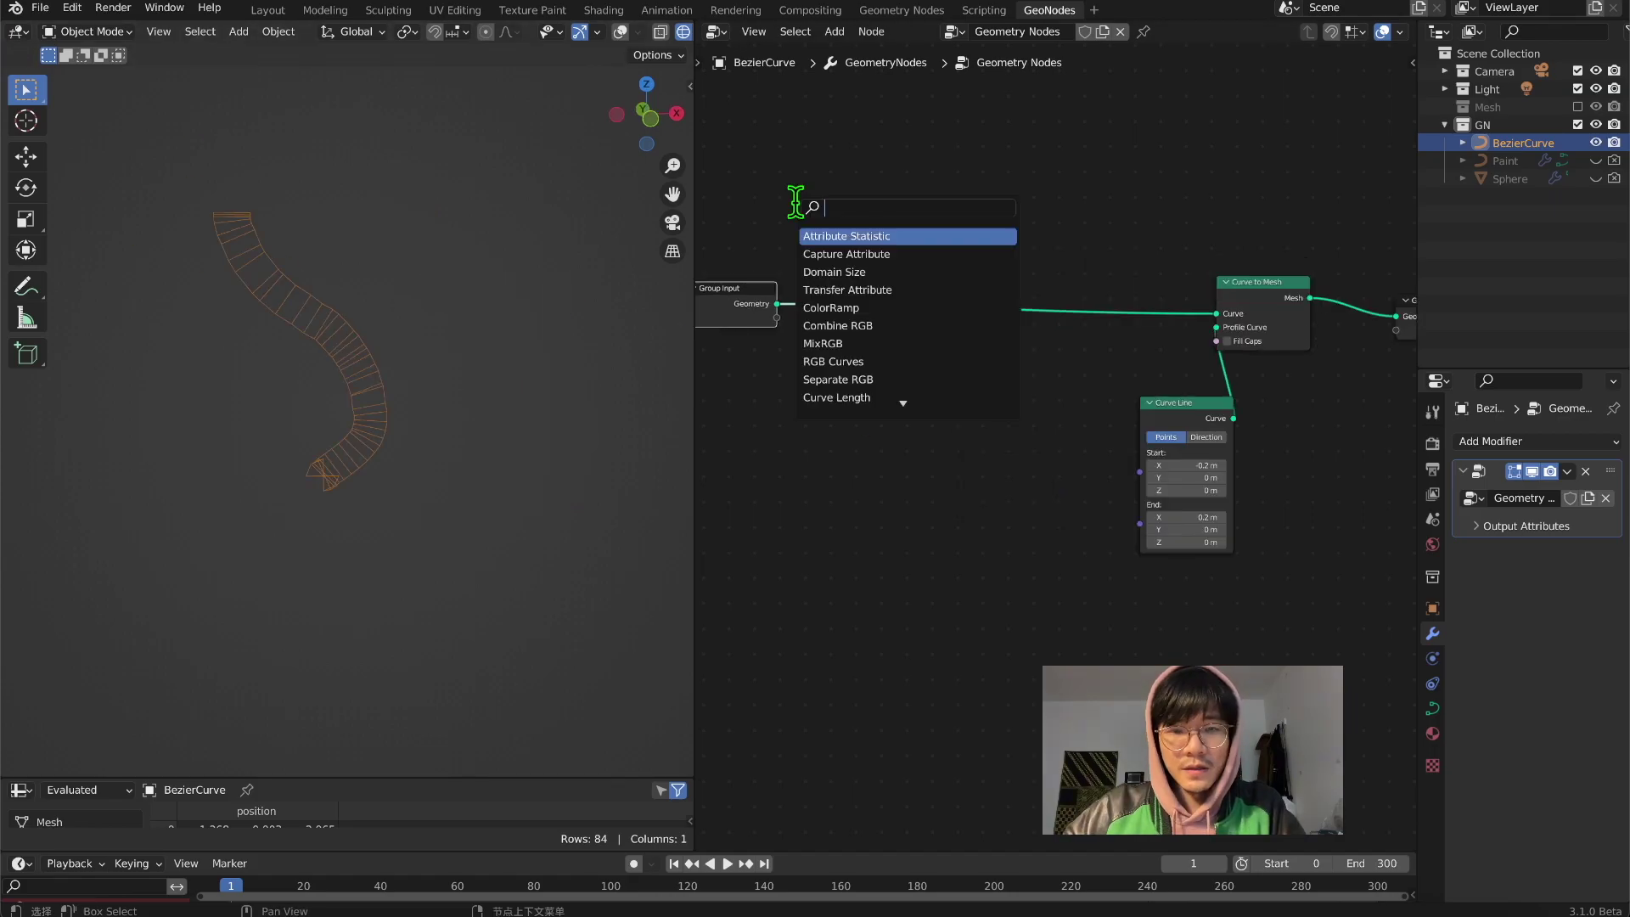
{"action": "type", "text": "re"}
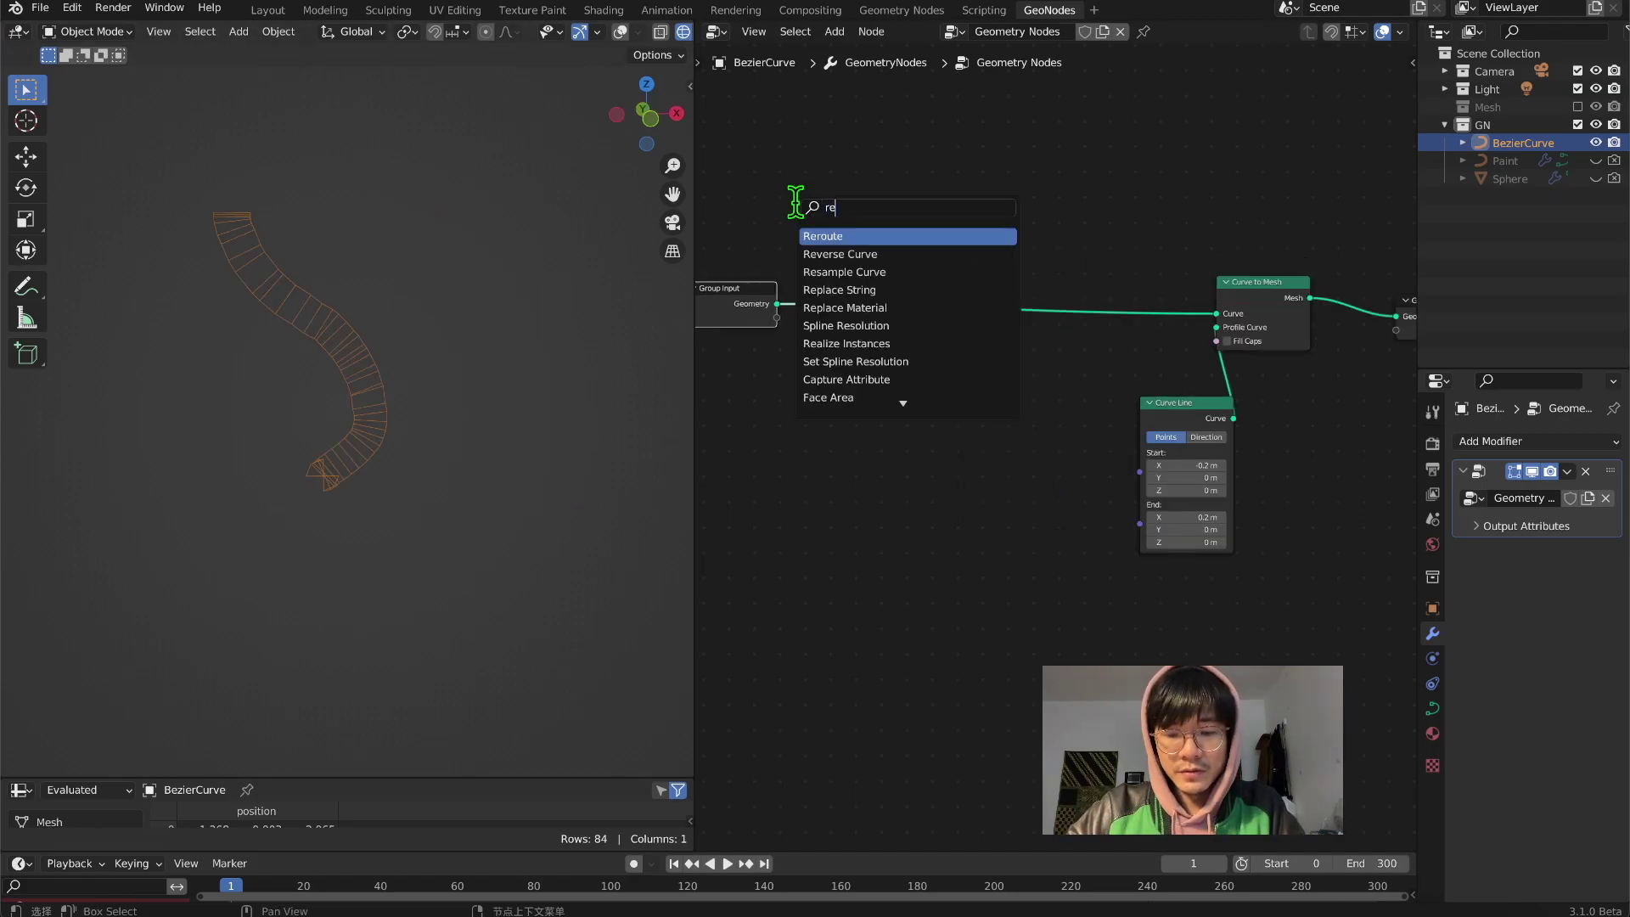
{"action": "type", "text": "s"}
{"action": "key", "text": "Return"}
{"action": "left_click", "coordinate": [837, 285]}
Step: Switch the Resample Curve node to Length mode and set its length to 0.05 m
{"action": "left_click", "coordinate": [961, 278]}
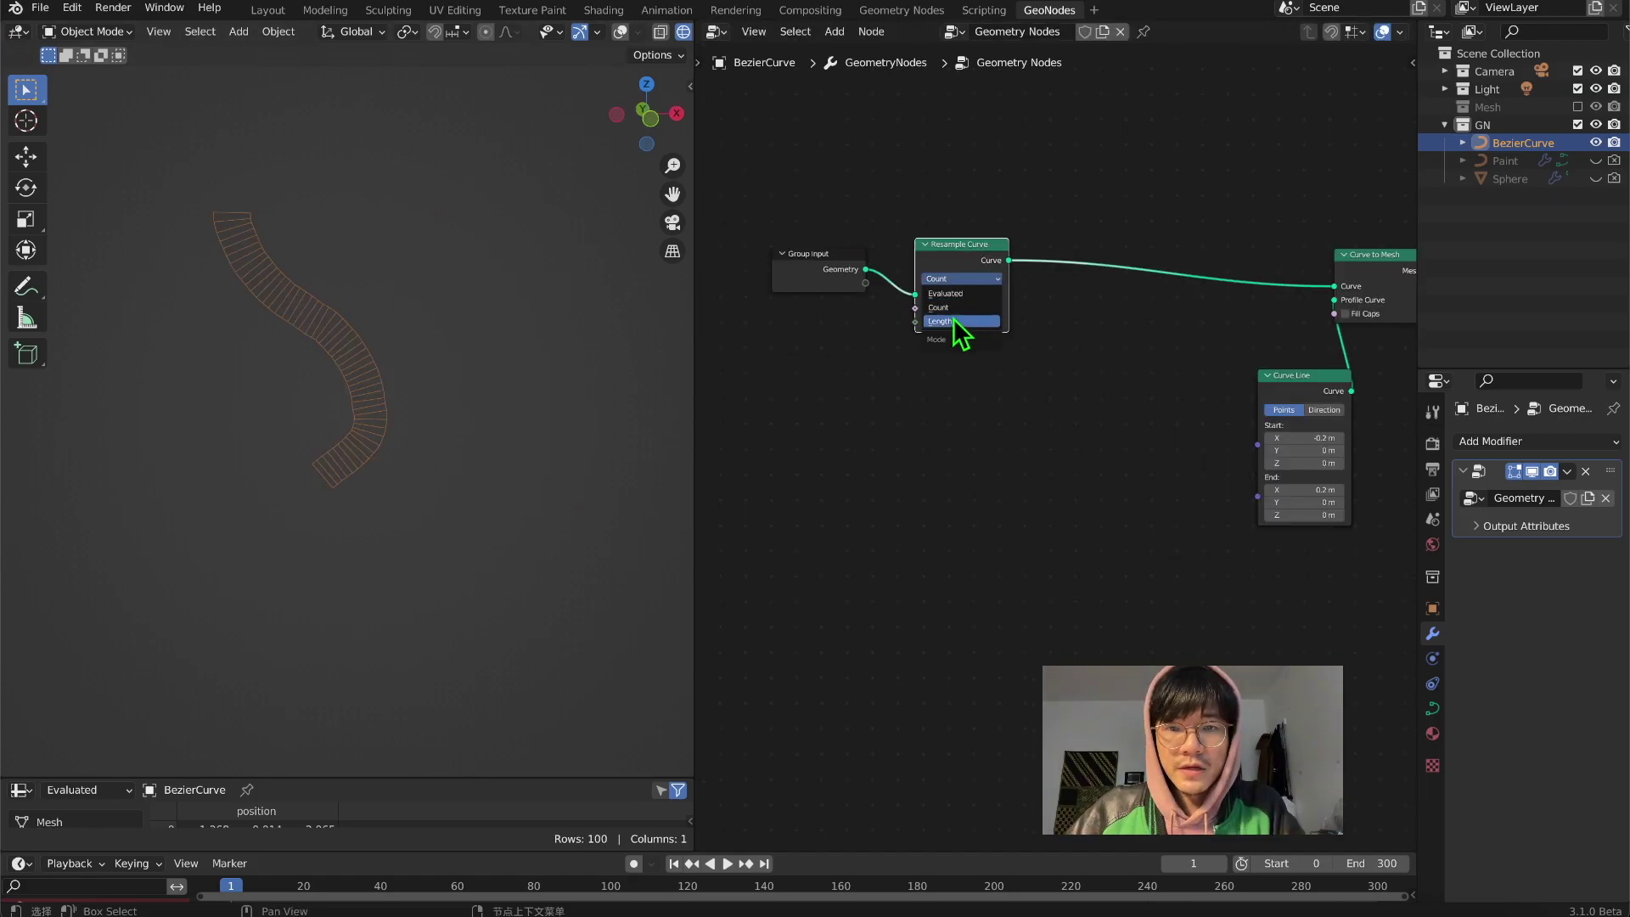
{"action": "left_click", "coordinate": [962, 321]}
{"action": "scroll", "coordinate": [964, 338], "scroll_direction": "up", "scroll_amount": 2}
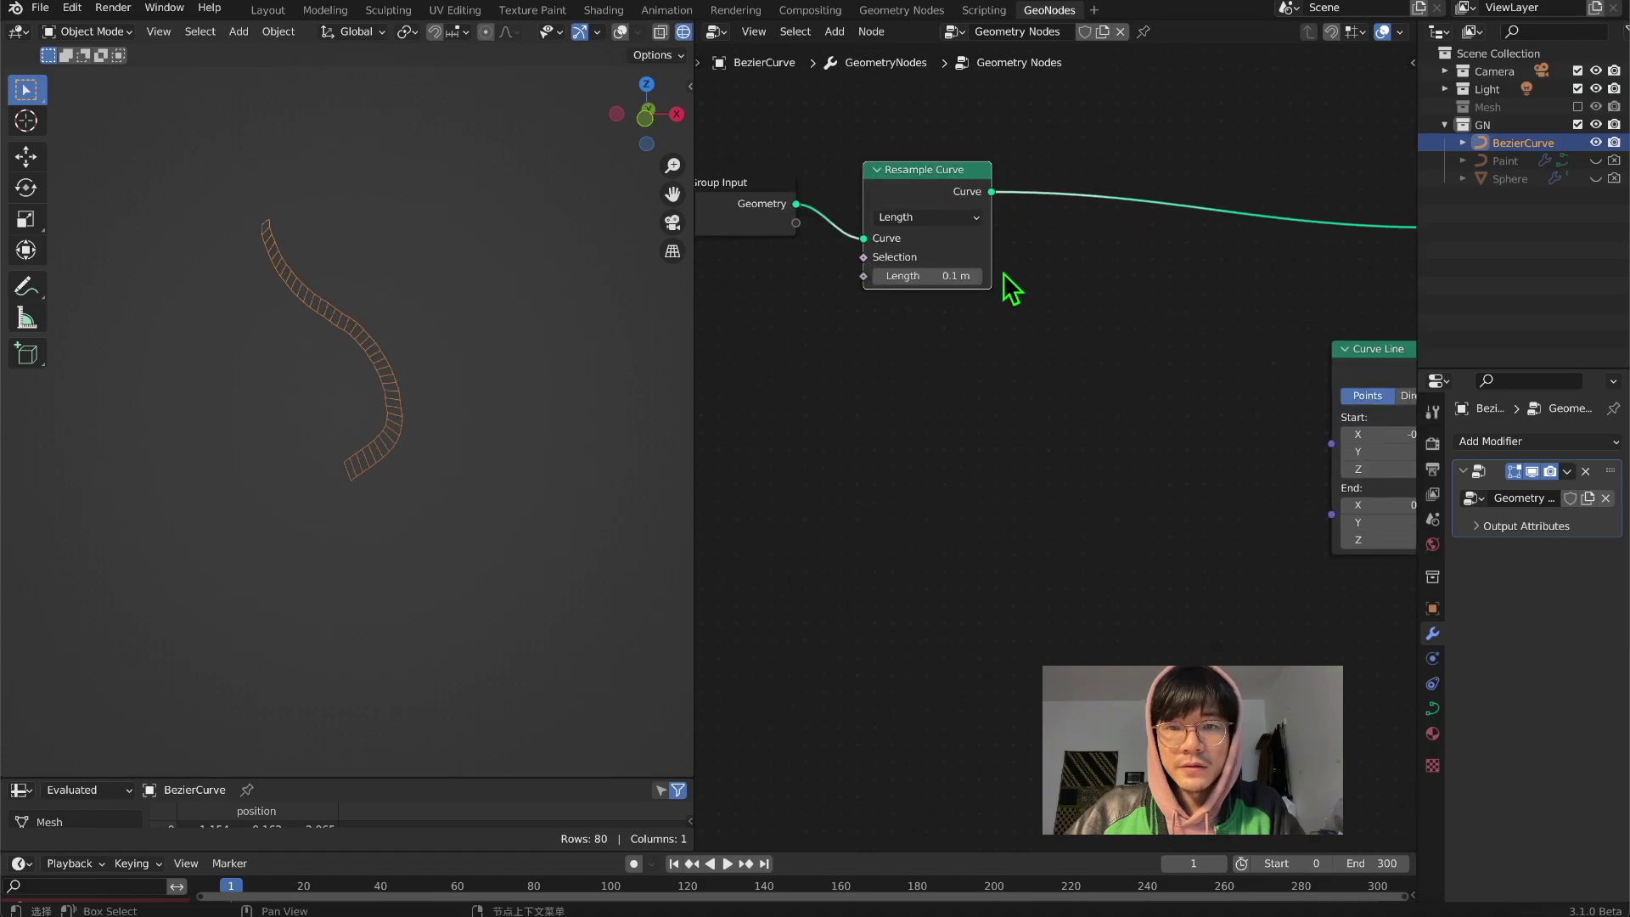
{"action": "left_click", "coordinate": [908, 275]}
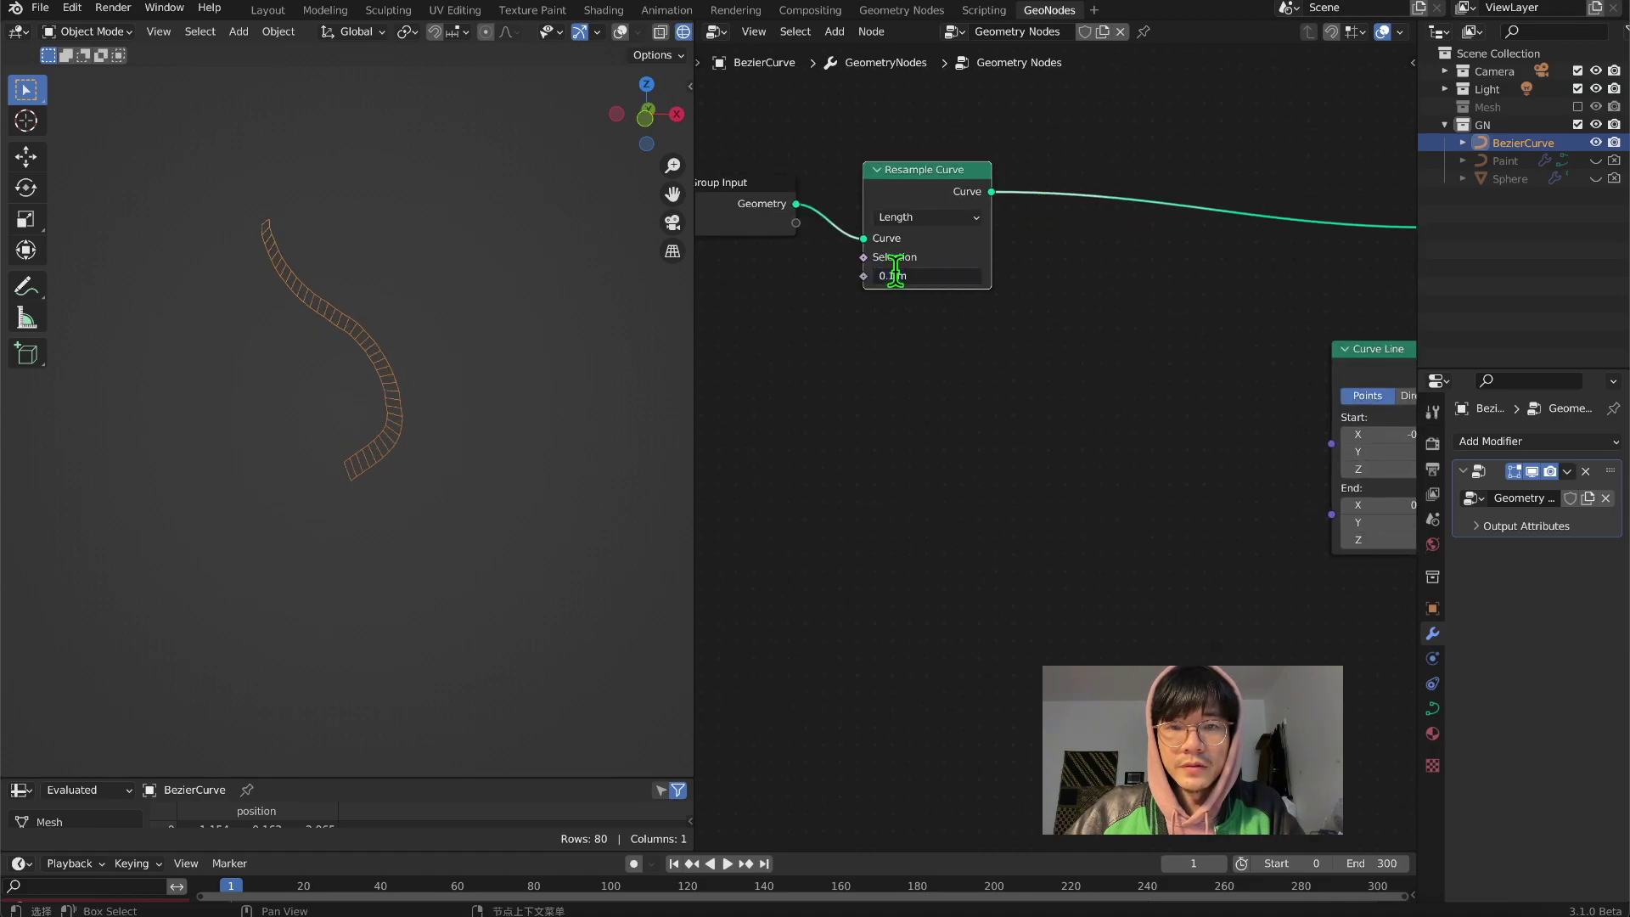
{"action": "key", "text": "BackSpace"}
{"action": "type", "text": "0"}
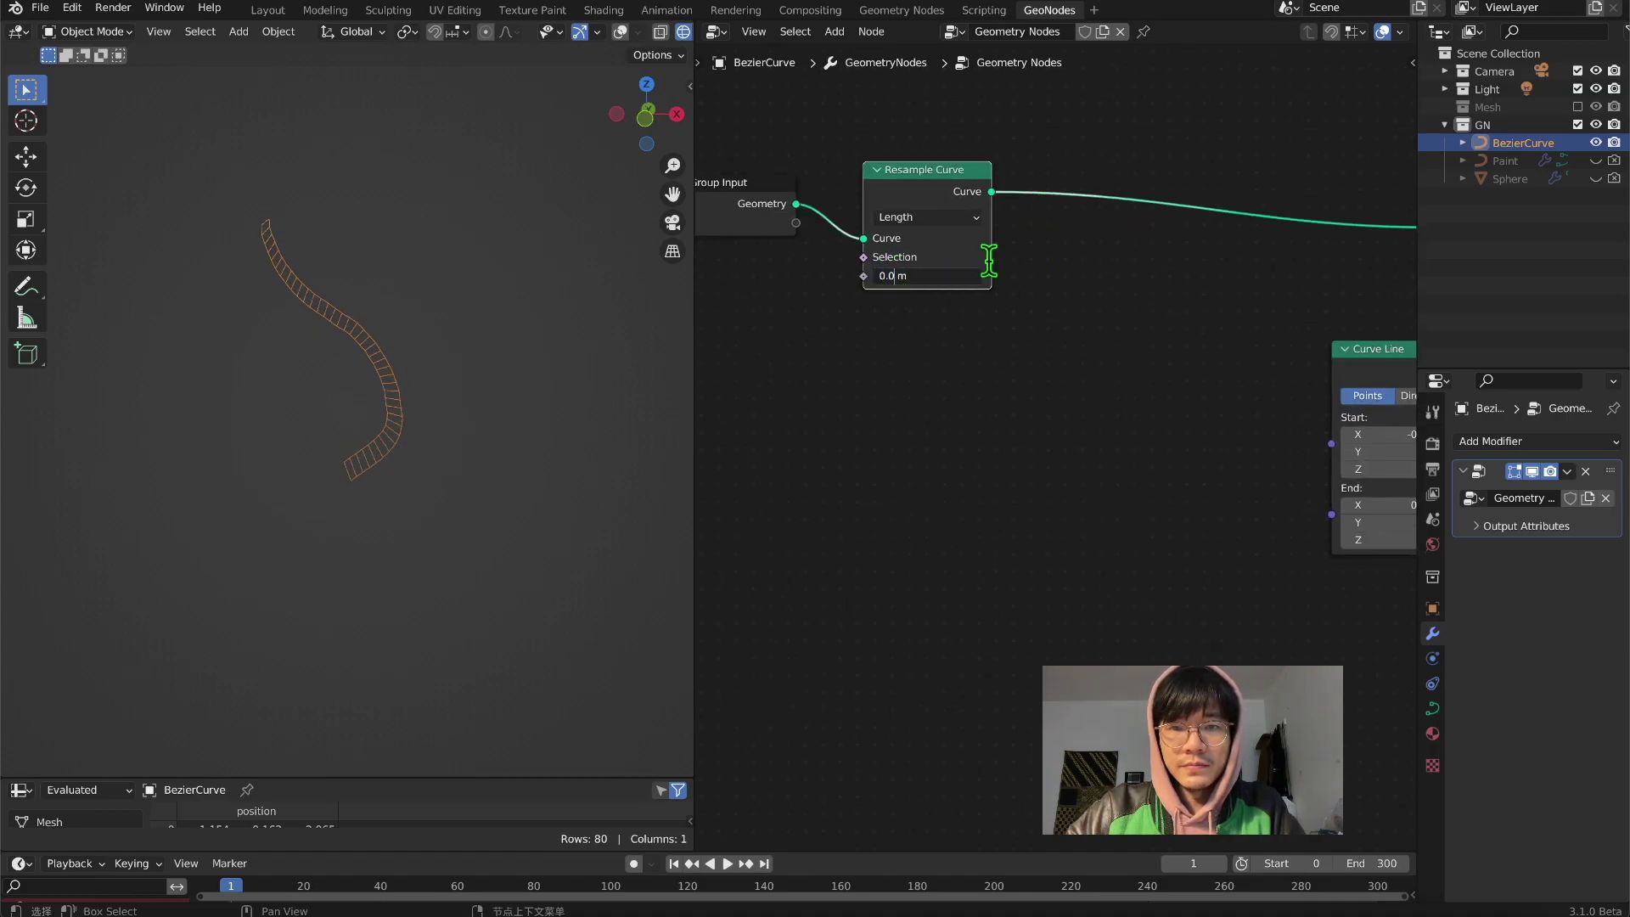
{"action": "type", "text": "5"}
{"action": "key", "text": "Return"}
Step: Duplicate the Resample Curve node and insert the copy between the Curve Line and the Profile Curve input
{"action": "scroll", "coordinate": [983, 261], "scroll_direction": "down", "scroll_amount": 2}
{"action": "key", "text": "shift+d"}
{"action": "left_click", "coordinate": [1135, 387]}
{"action": "scroll", "coordinate": [1145, 341], "scroll_direction": "down", "scroll_amount": 1}
{"action": "left_click_drag", "start_coordinate": [1123, 350], "coordinate": [1080, 412]}
{"action": "left_click_drag", "start_coordinate": [983, 351], "coordinate": [1142, 324]}
{"action": "scroll", "coordinate": [1061, 435], "scroll_direction": "up", "scroll_amount": 3}
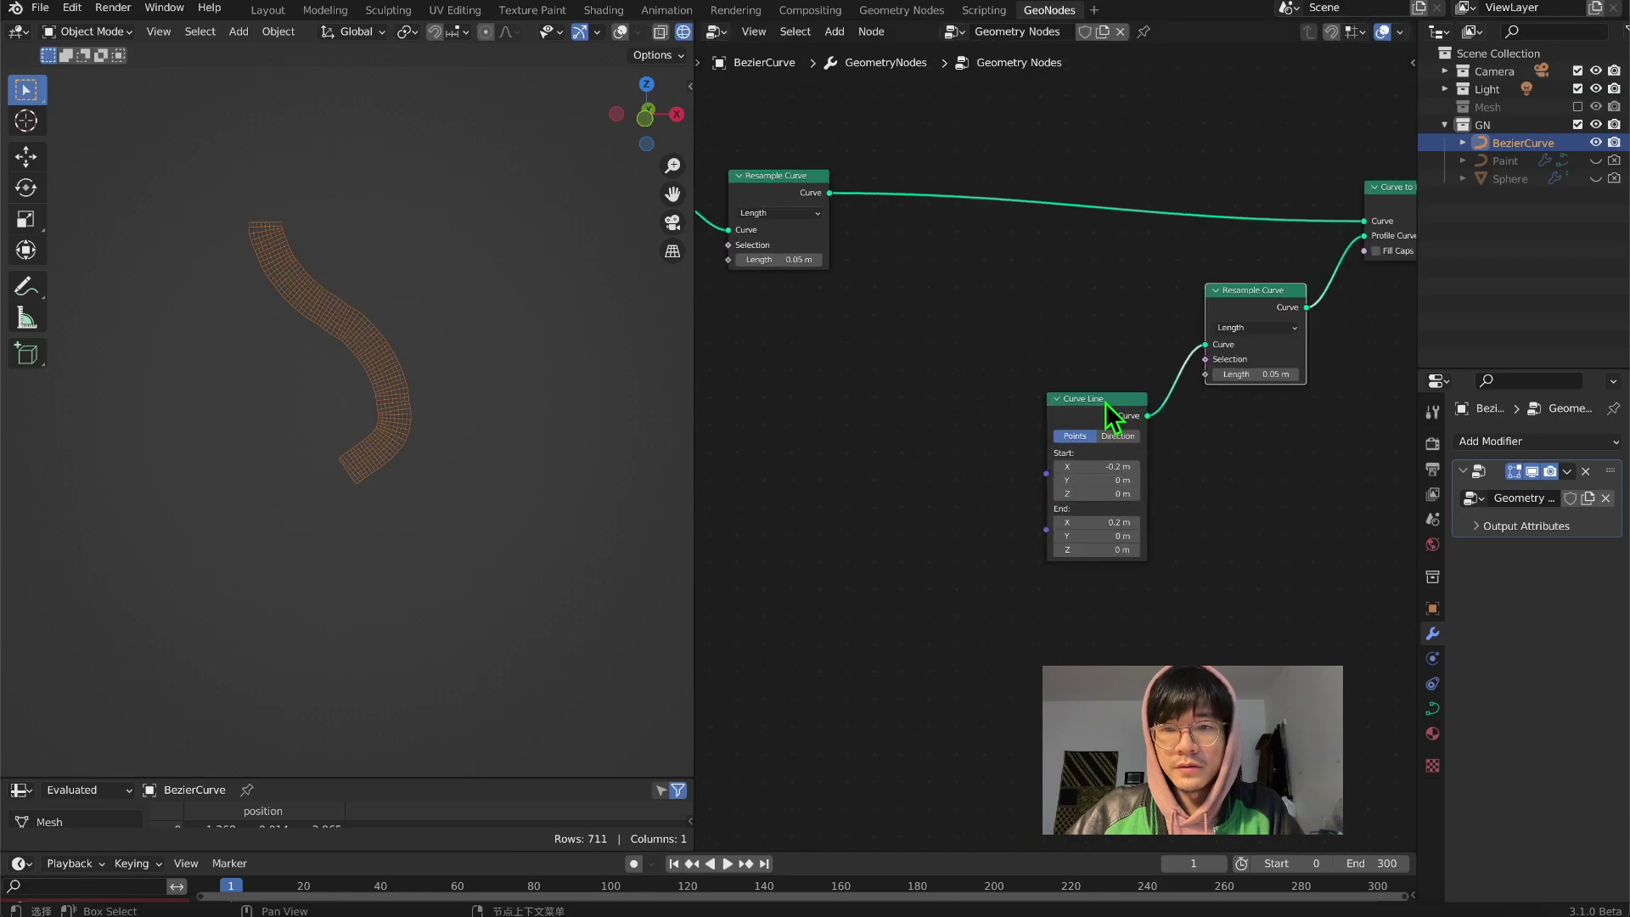
Step: Place the Curve Line below its Resample Curve node and set that node's length to 0.01 m
{"action": "left_click_drag", "start_coordinate": [1110, 401], "coordinate": [1252, 434]}
{"action": "scroll", "coordinate": [415, 348], "scroll_direction": "up", "scroll_amount": 3}
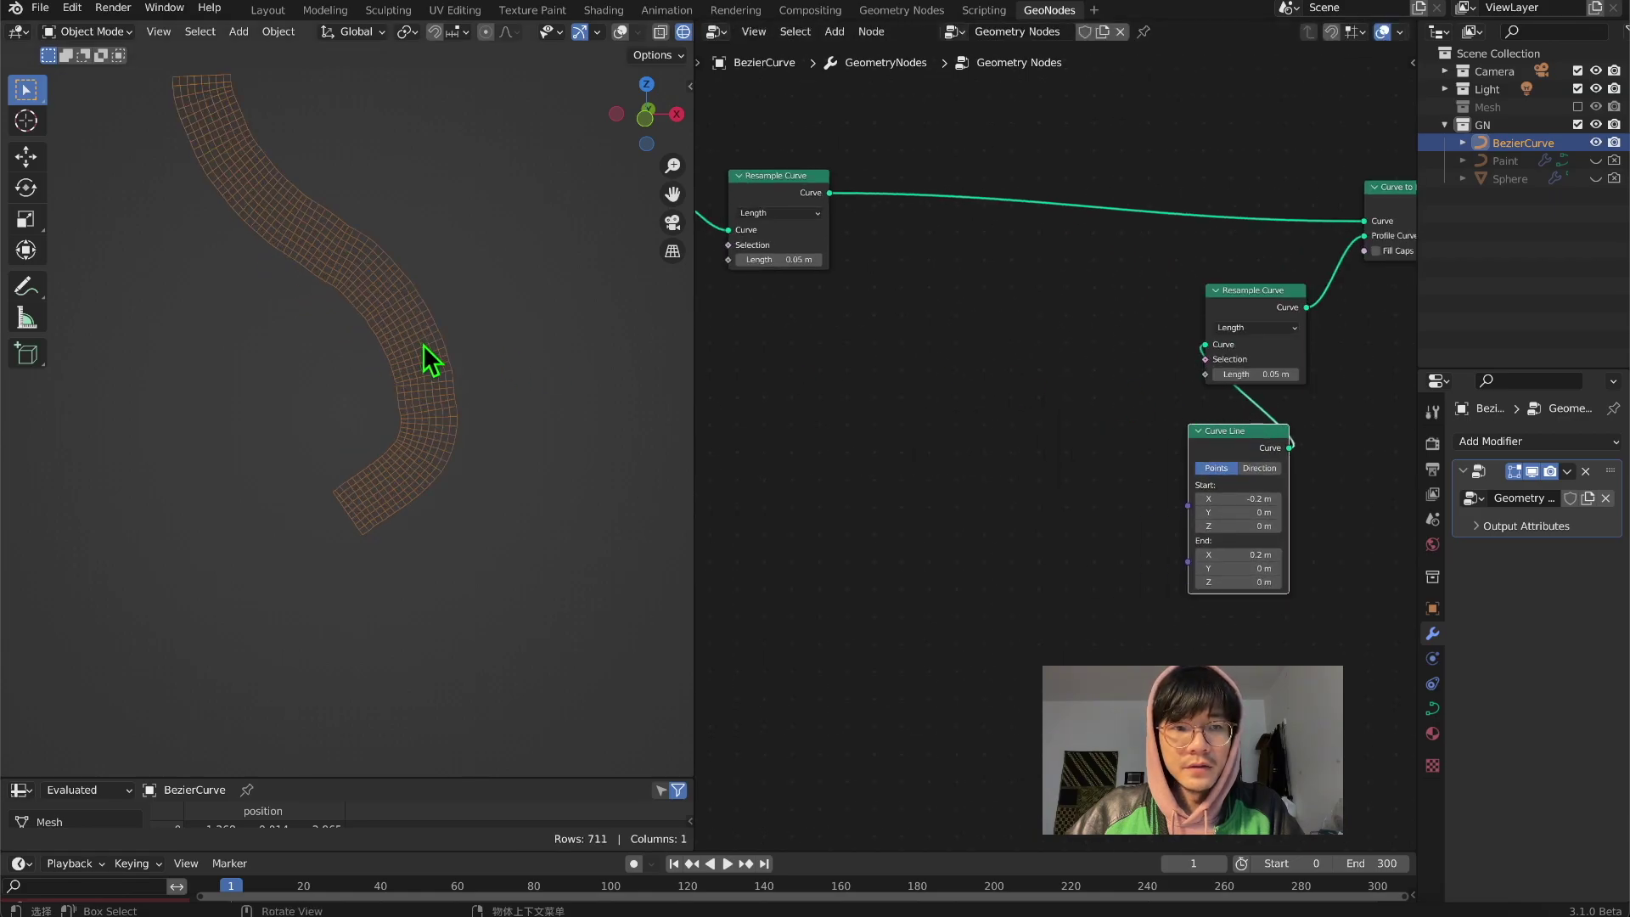
{"action": "middle_click_drag", "start_coordinate": [1018, 308], "coordinate": [815, 320]}
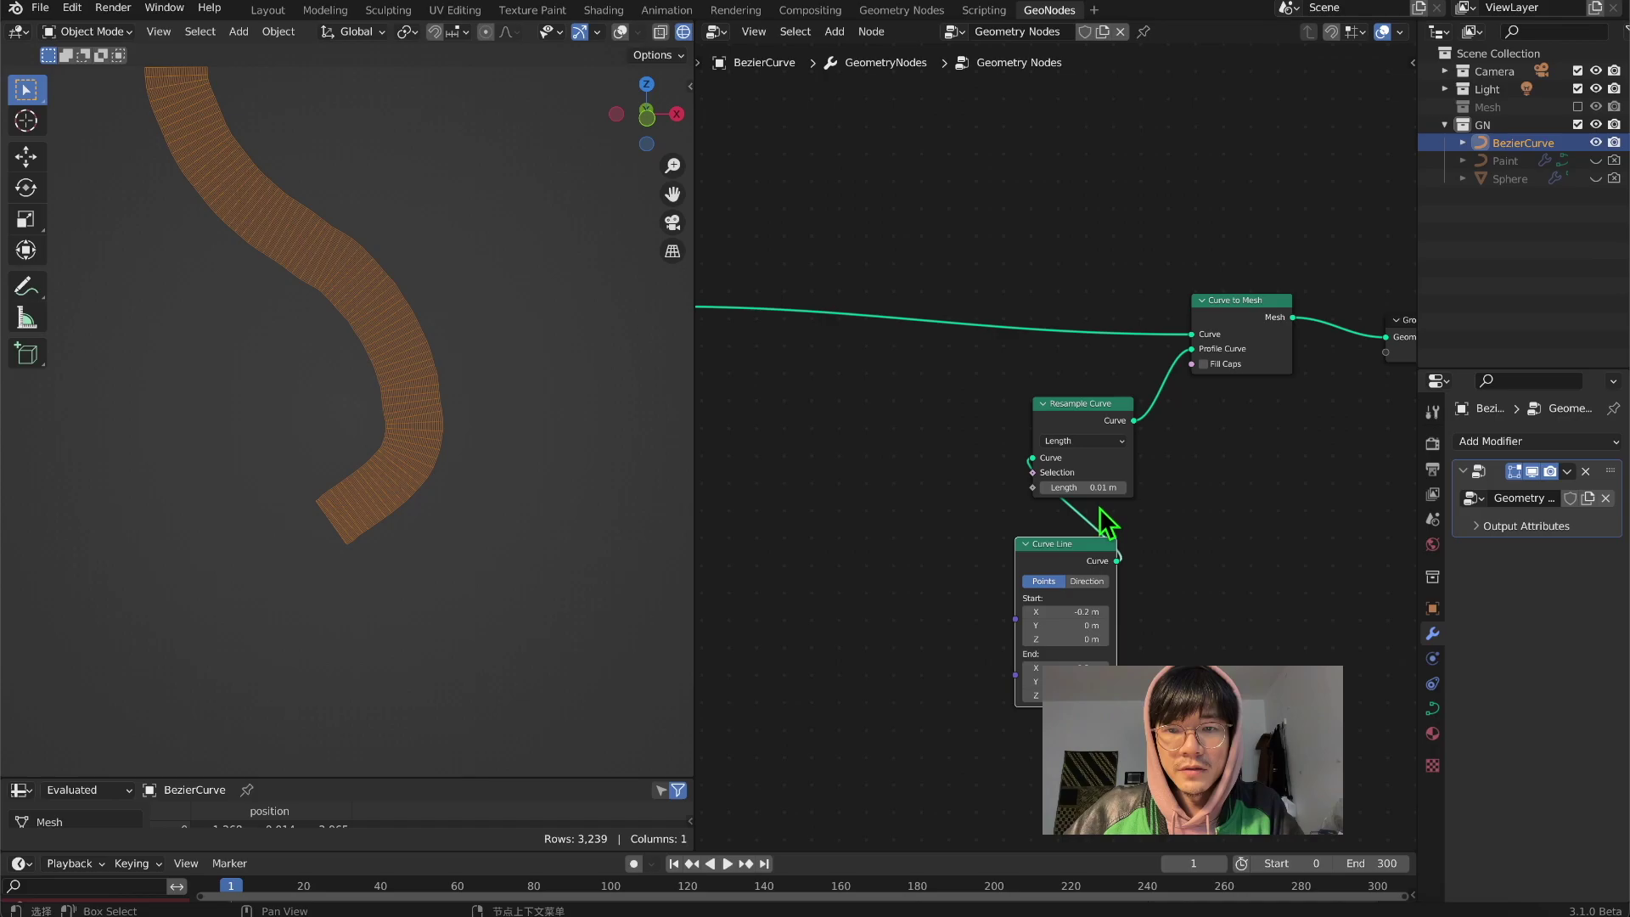
{"action": "scroll", "coordinate": [1099, 508], "scroll_direction": "down", "scroll_amount": 3}
{"action": "scroll", "coordinate": [496, 462], "scroll_direction": "up", "scroll_amount": 3}
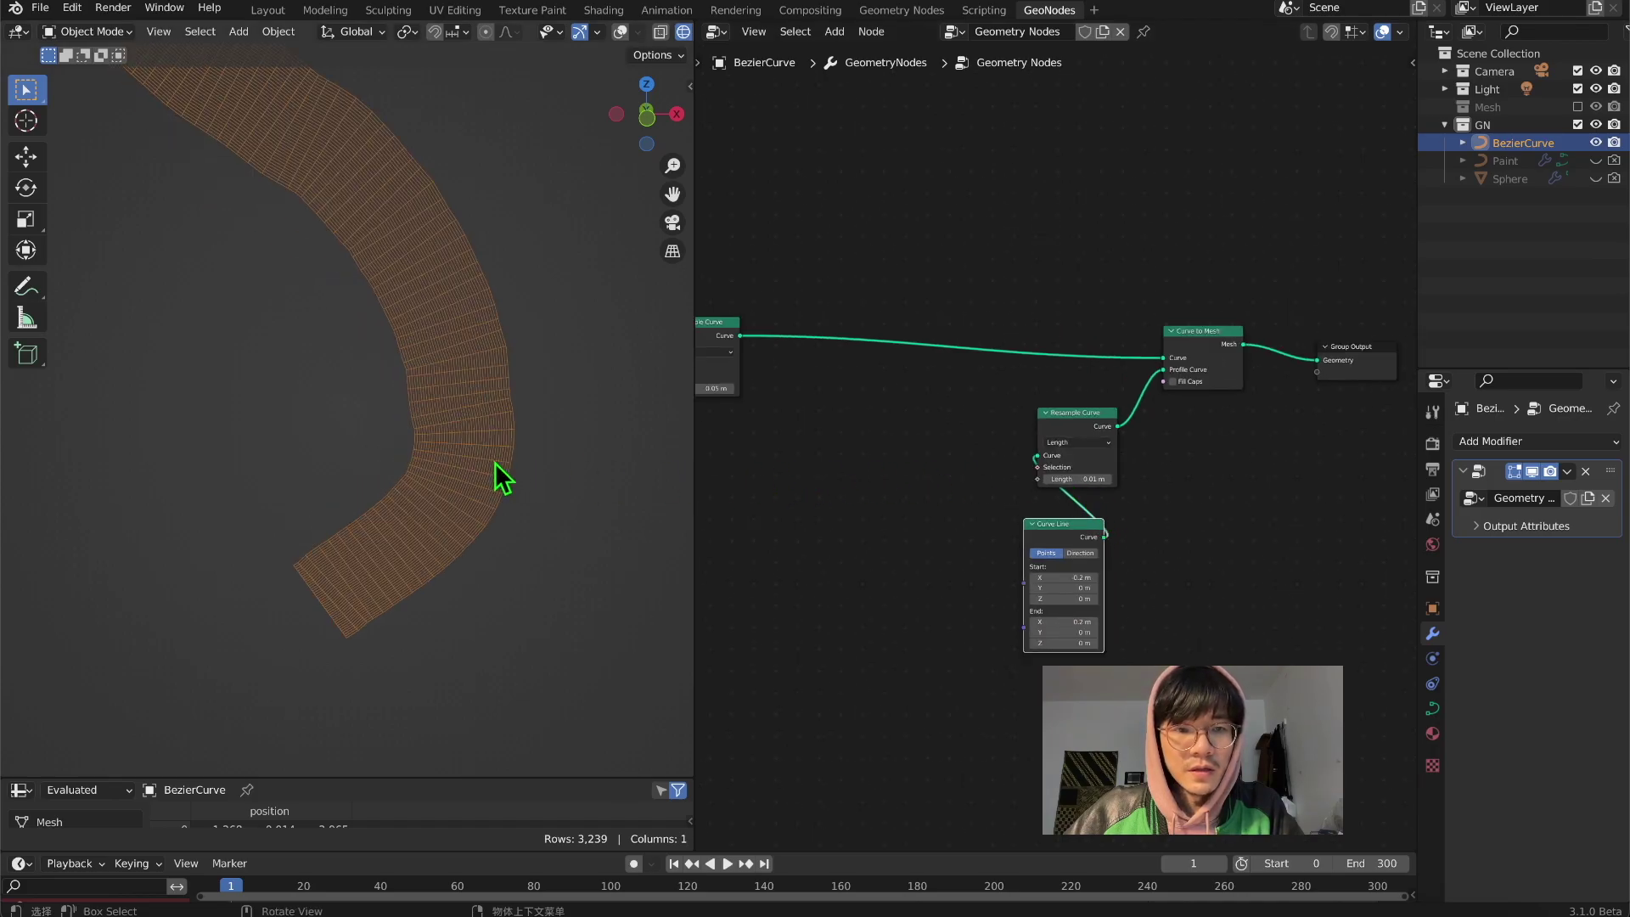
{"action": "scroll", "coordinate": [496, 462], "scroll_direction": "down", "scroll_amount": 1}
{"action": "middle_click_drag", "start_coordinate": [818, 411], "coordinate": [938, 571]}
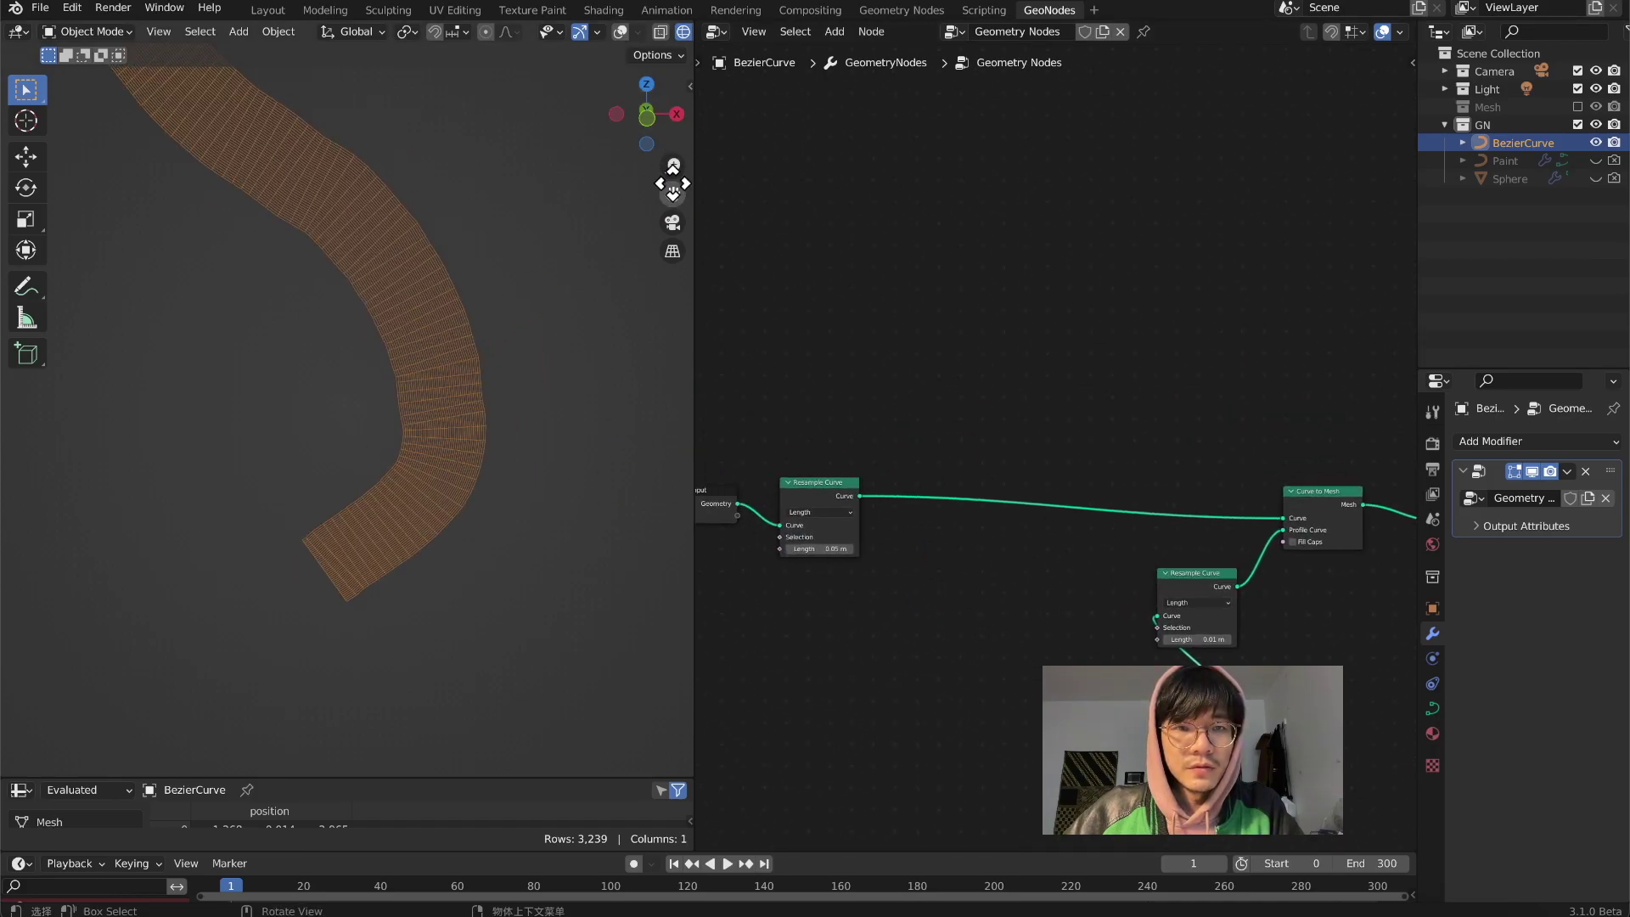
Step: Set the length of the Resample Curve node after the Group Input to 0.08 m
{"action": "left_click_drag", "start_coordinate": [674, 189], "coordinate": [759, 321]}
{"action": "scroll", "coordinate": [395, 309], "scroll_direction": "up", "scroll_amount": 5}
{"action": "scroll", "coordinate": [396, 309], "scroll_direction": "down", "scroll_amount": 5}
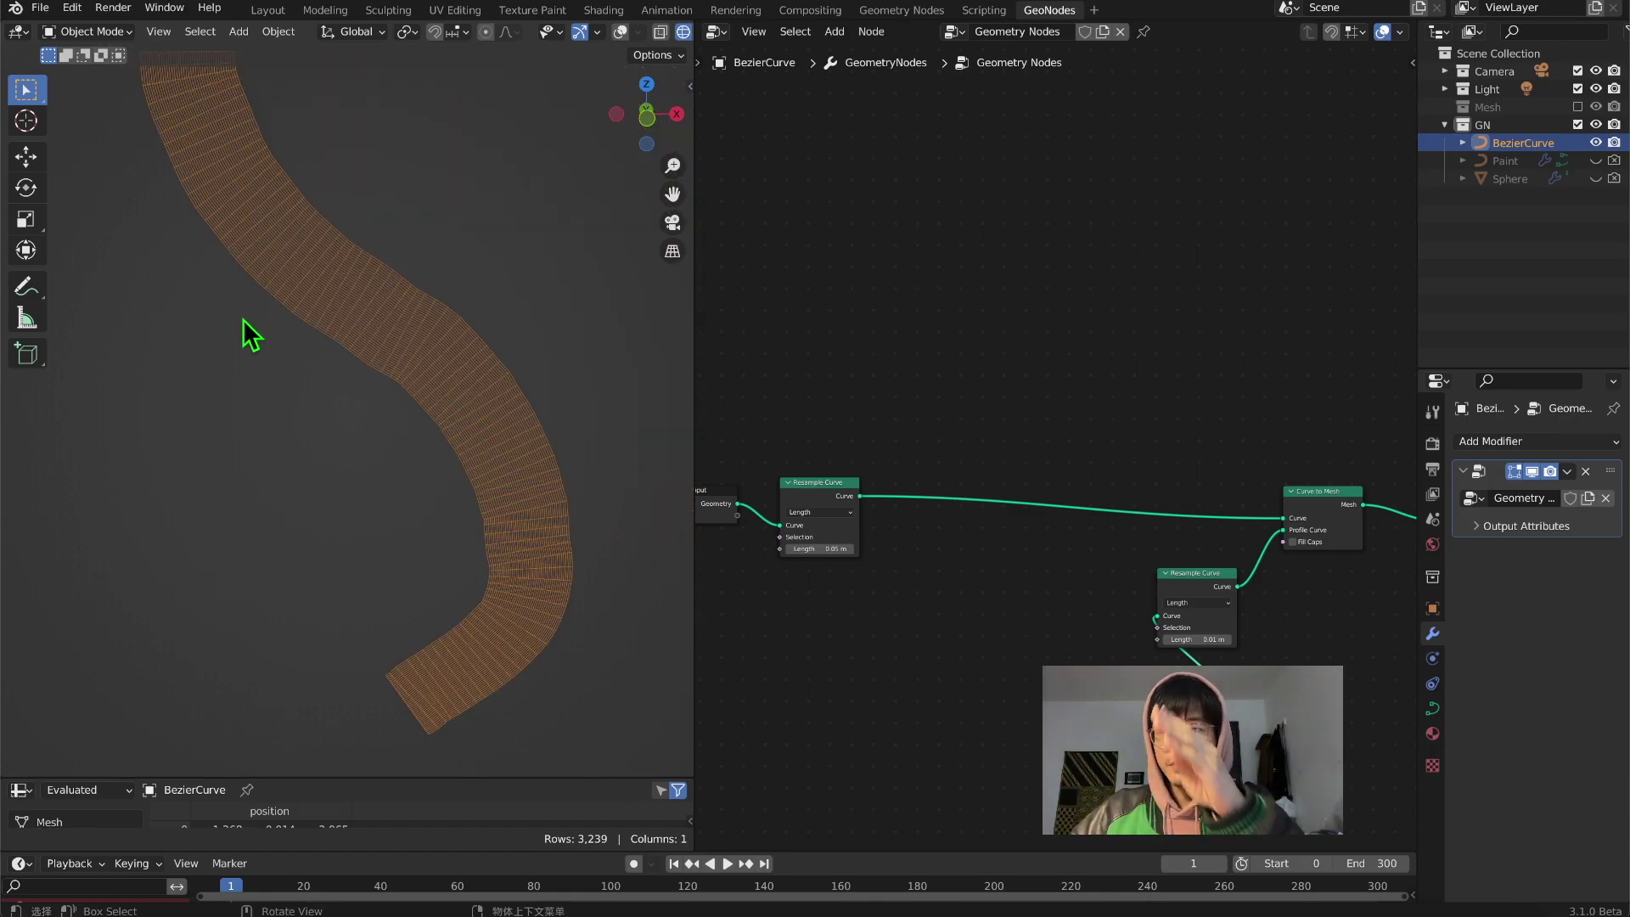
{"action": "scroll", "coordinate": [772, 552], "scroll_direction": "up", "scroll_amount": 2}
{"action": "double_click", "coordinate": [778, 521]}
{"action": "left_click", "coordinate": [752, 521]}
{"action": "scroll", "coordinate": [890, 524], "scroll_direction": "up", "scroll_amount": 2}
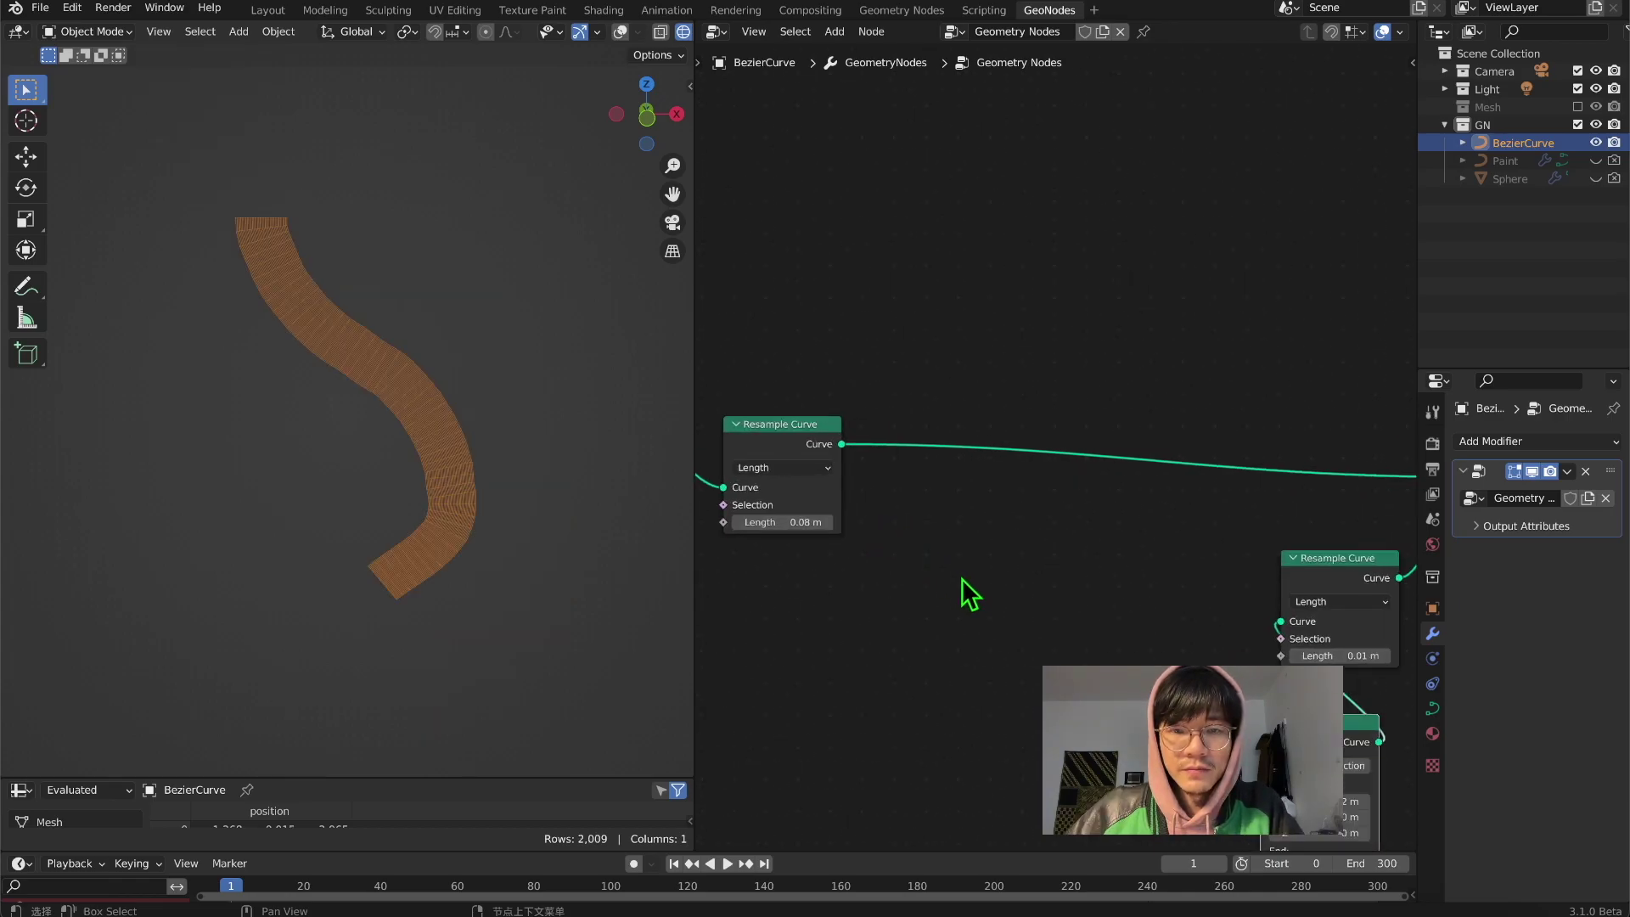
{"action": "middle_click_drag", "start_coordinate": [964, 579], "coordinate": [978, 456]}
{"action": "scroll", "coordinate": [1001, 446], "scroll_direction": "down", "scroll_amount": 4}
{"action": "scroll", "coordinate": [1003, 443], "scroll_direction": "down", "scroll_amount": 1}
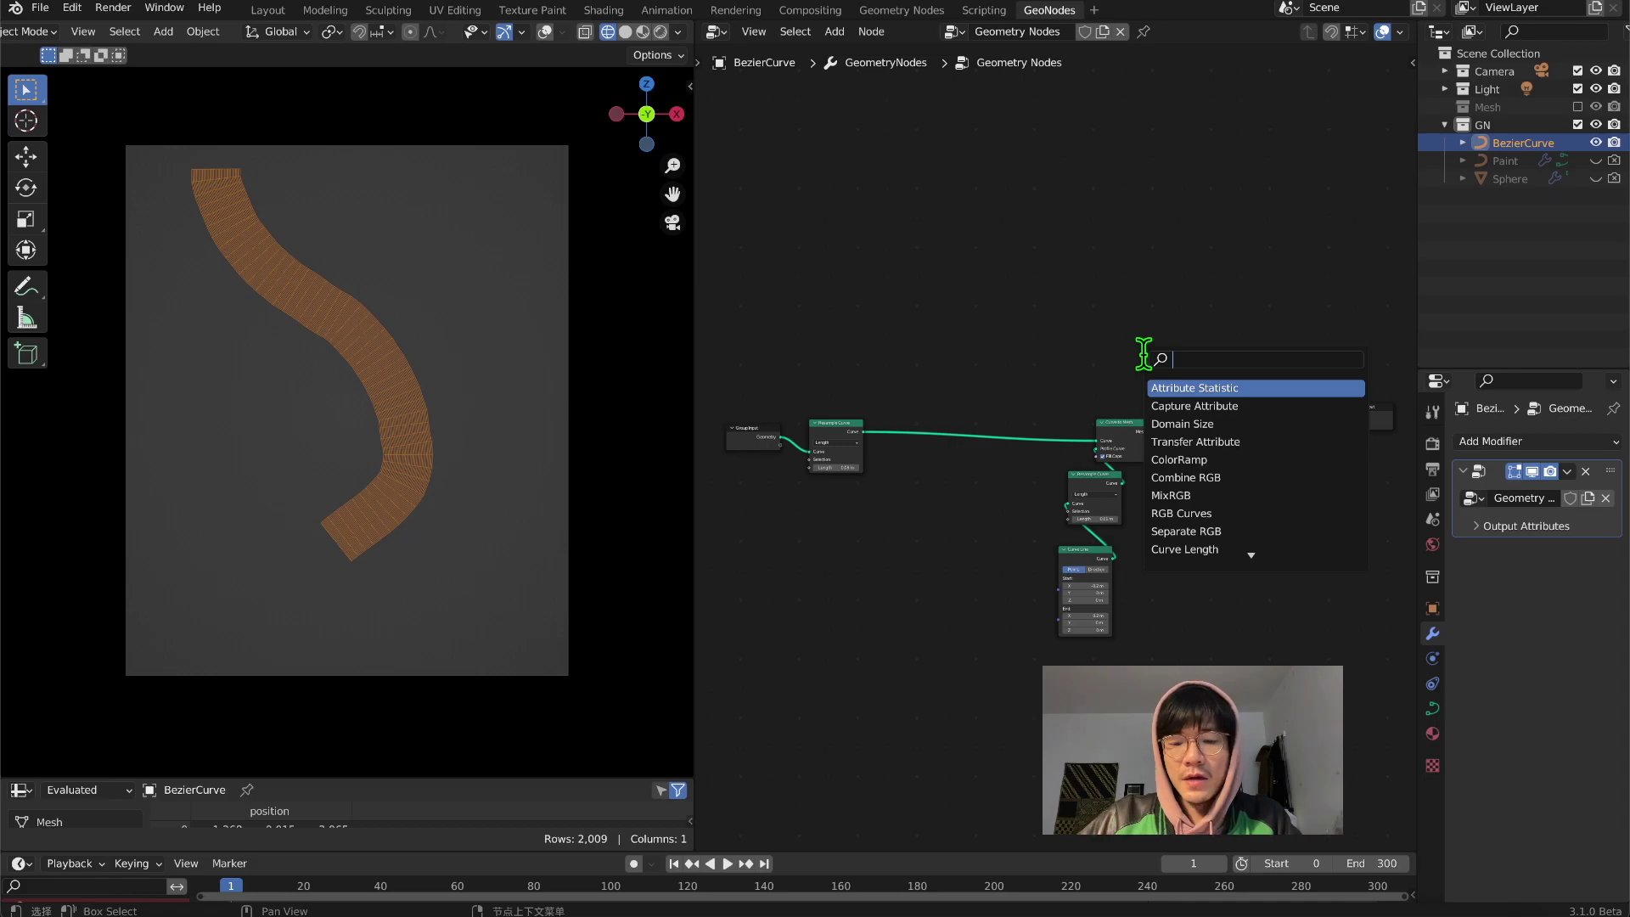
Step: Add a Delete Geometry node above the link between Curve to Mesh and Group Output
{"action": "type", "text": "noi"}
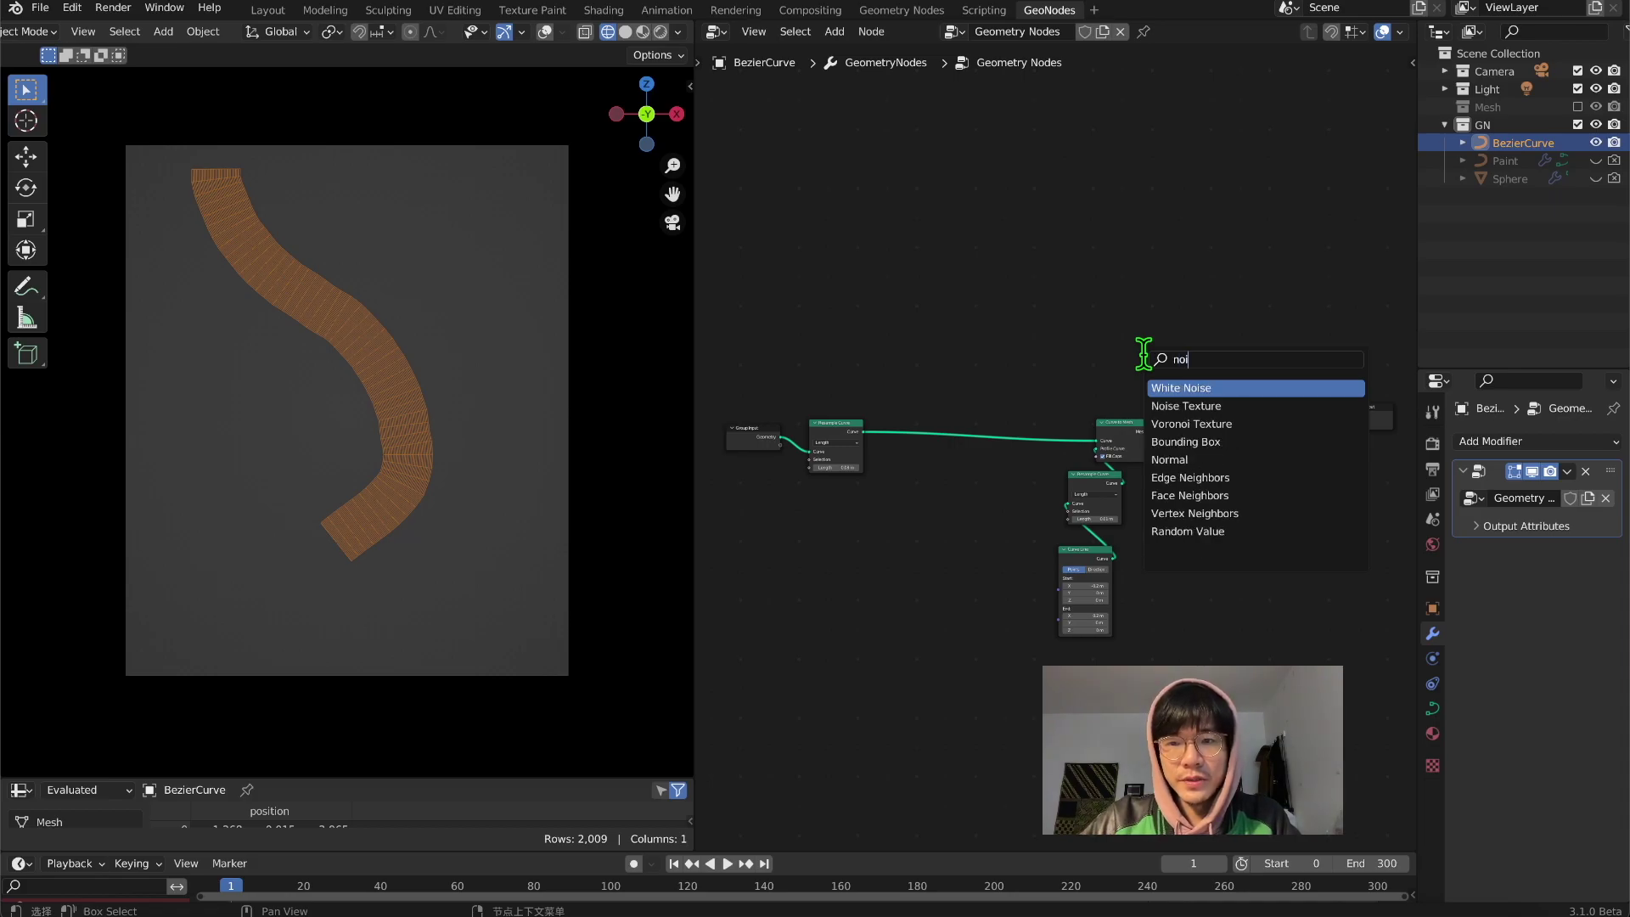
{"action": "key", "text": "BackSpace"}
{"action": "key", "text": "BackSpace"}
{"action": "key", "text": "BackSpace"}
{"action": "type", "text": "des"}
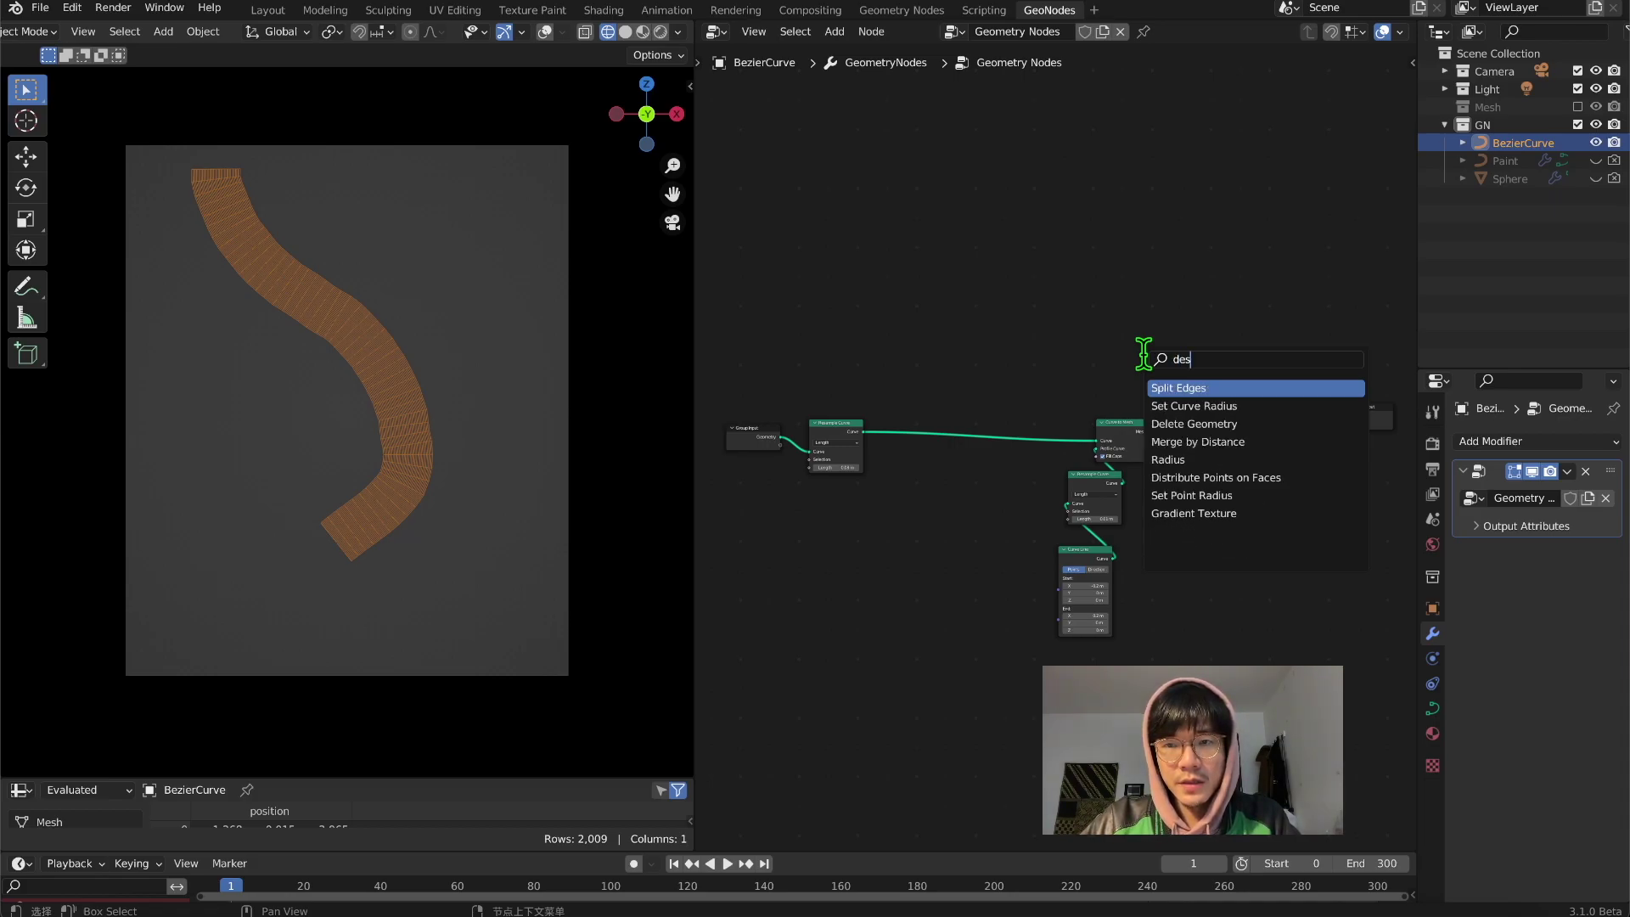
{"action": "key", "text": "BackSpace"}
{"action": "key", "text": "Down"}
{"action": "key", "text": "Up"}
{"action": "key", "text": "Return"}
{"action": "left_click", "coordinate": [1193, 313]}
Step: Shift the Curve to Mesh node with its profile nodes aside and set Delete Geometry to the Face domain
{"action": "left_click_drag", "start_coordinate": [1022, 395], "coordinate": [1133, 594]}
{"action": "left_click_drag", "start_coordinate": [1133, 442], "coordinate": [1097, 429]}
{"action": "scroll", "coordinate": [1097, 428], "scroll_direction": "up", "scroll_amount": 2}
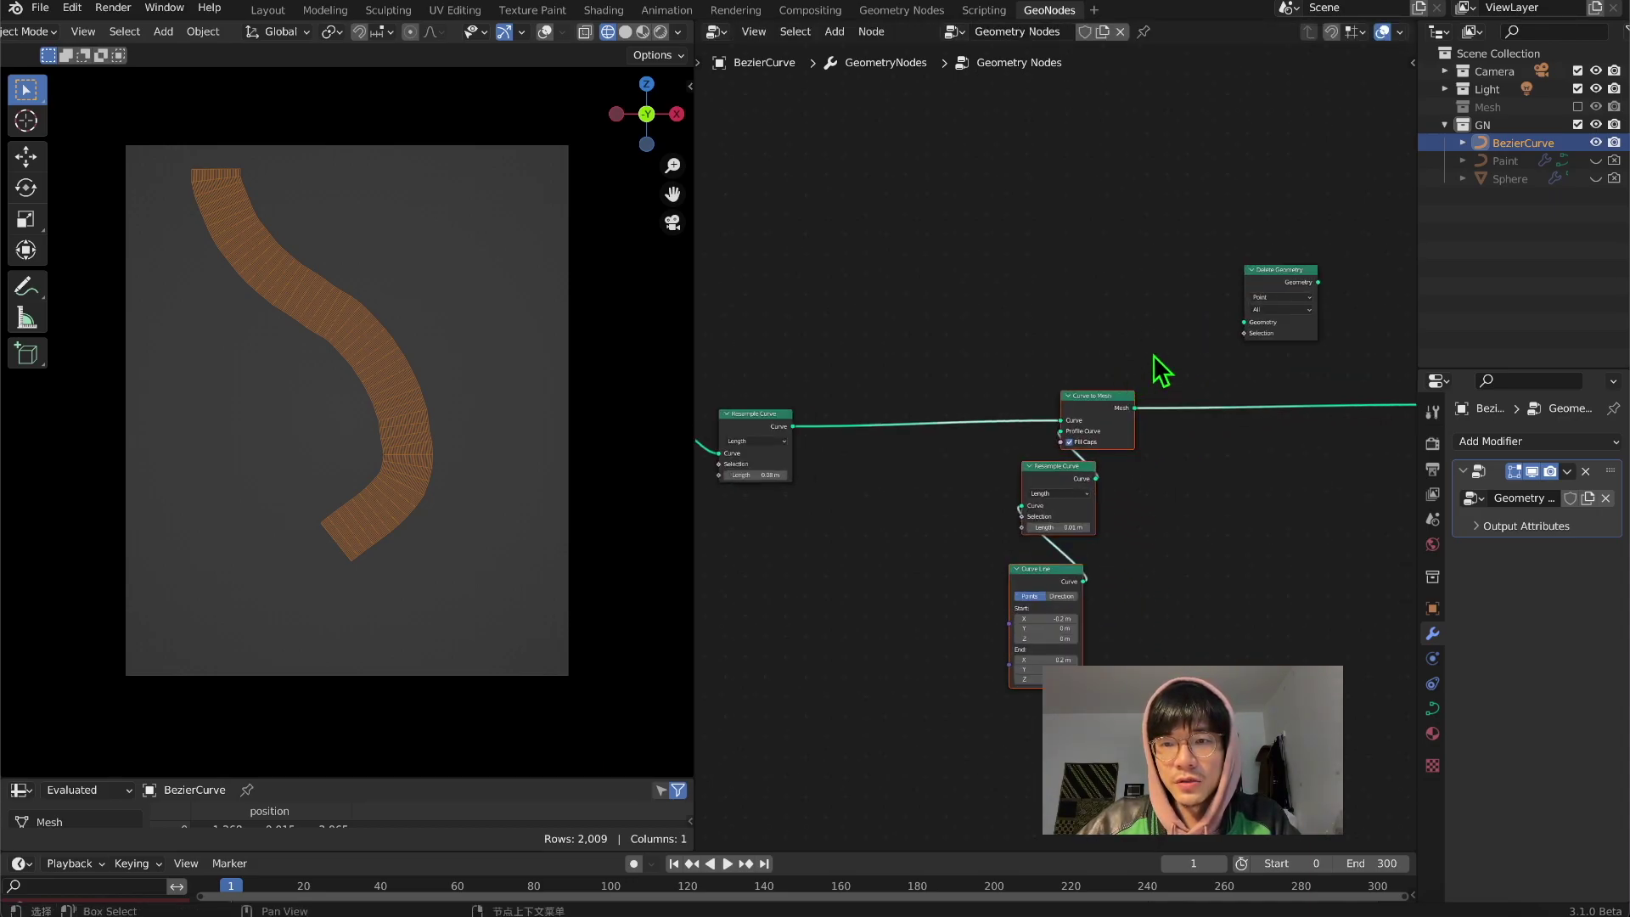
{"action": "left_click", "coordinate": [1299, 297]}
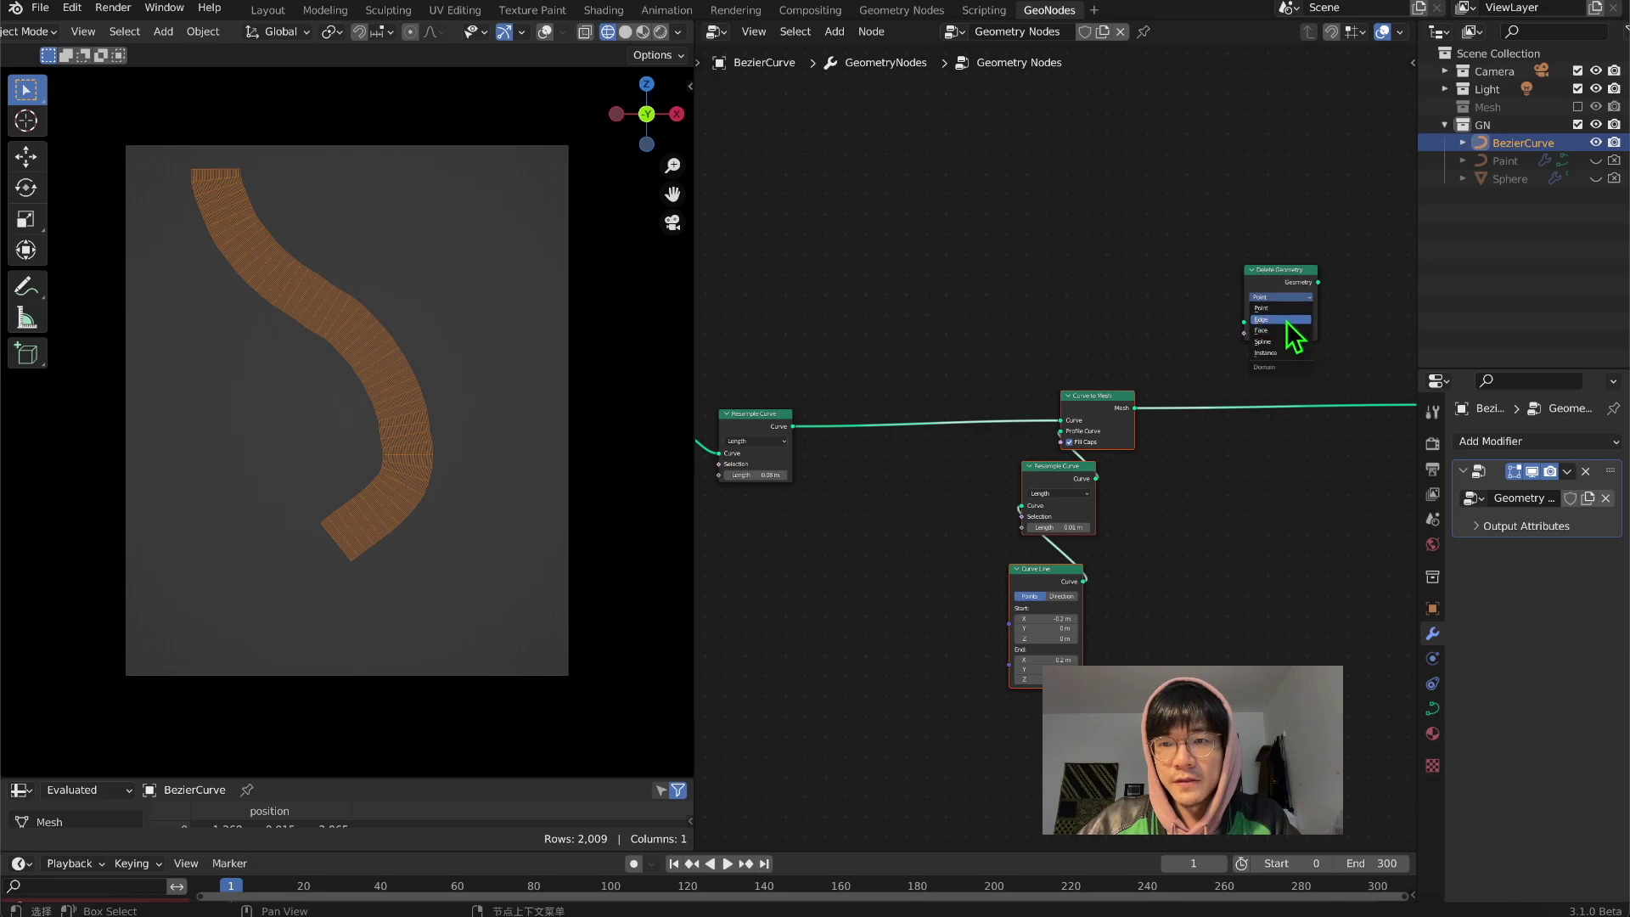
{"action": "left_click", "coordinate": [1282, 330]}
{"action": "left_click_drag", "start_coordinate": [1290, 272], "coordinate": [1295, 108]}
Step: Add a Spline Parameter node and place it above the link between Resample Curve and Curve to Mesh
{"action": "key", "text": "shift+a"}
{"action": "left_click", "coordinate": [1091, 204]}
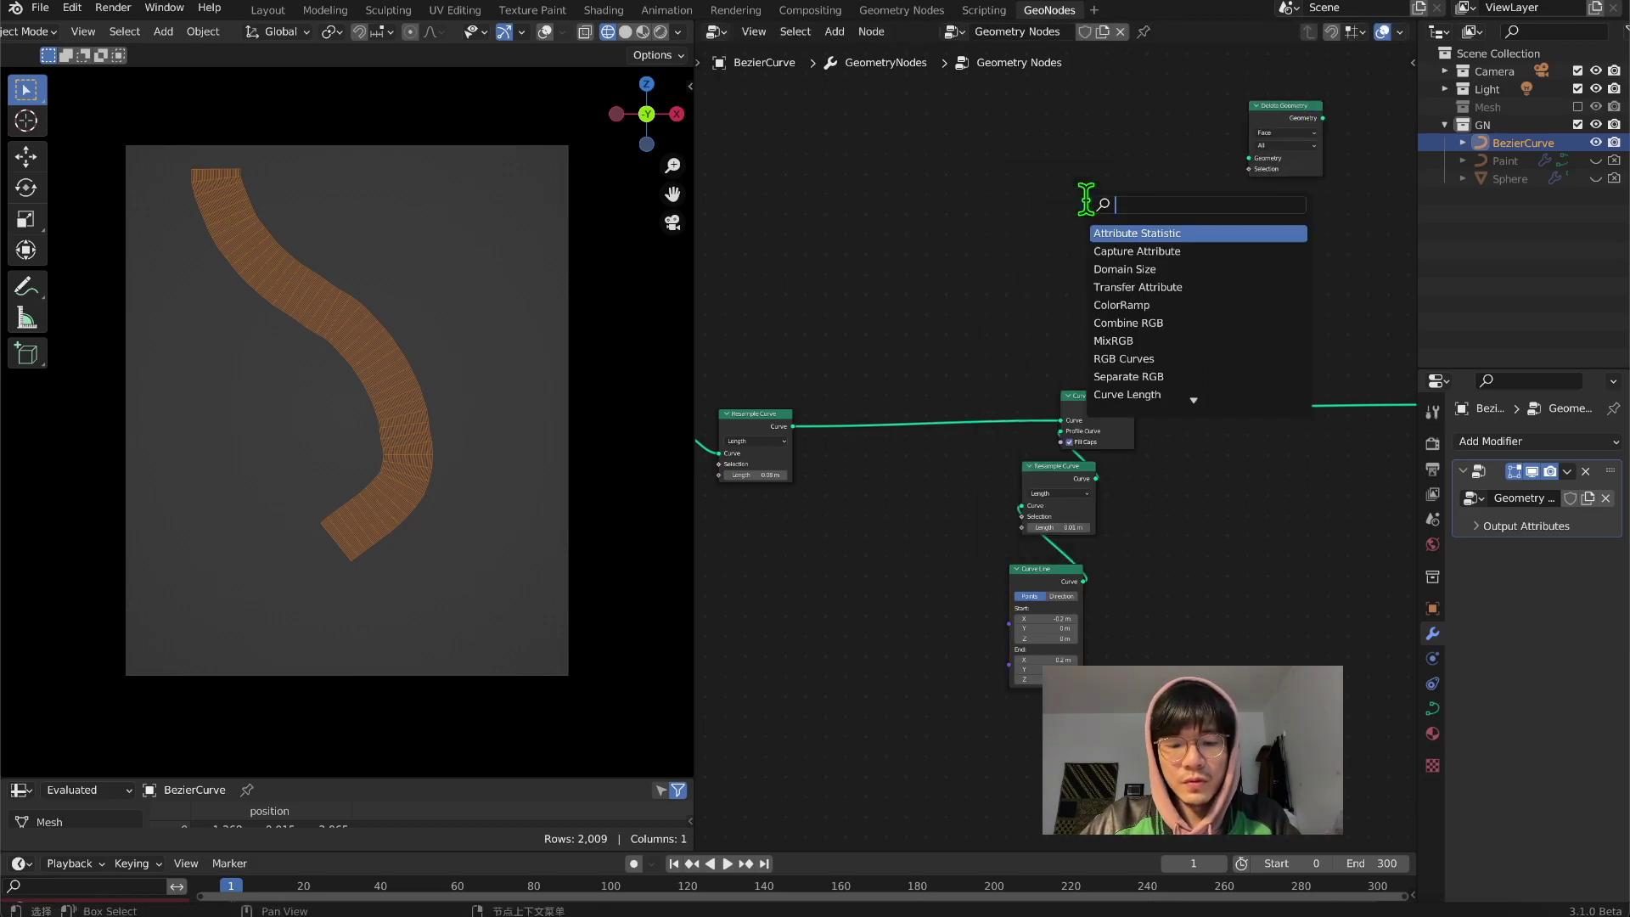
{"action": "scroll", "coordinate": [1107, 222], "scroll_direction": "up", "scroll_amount": 2}
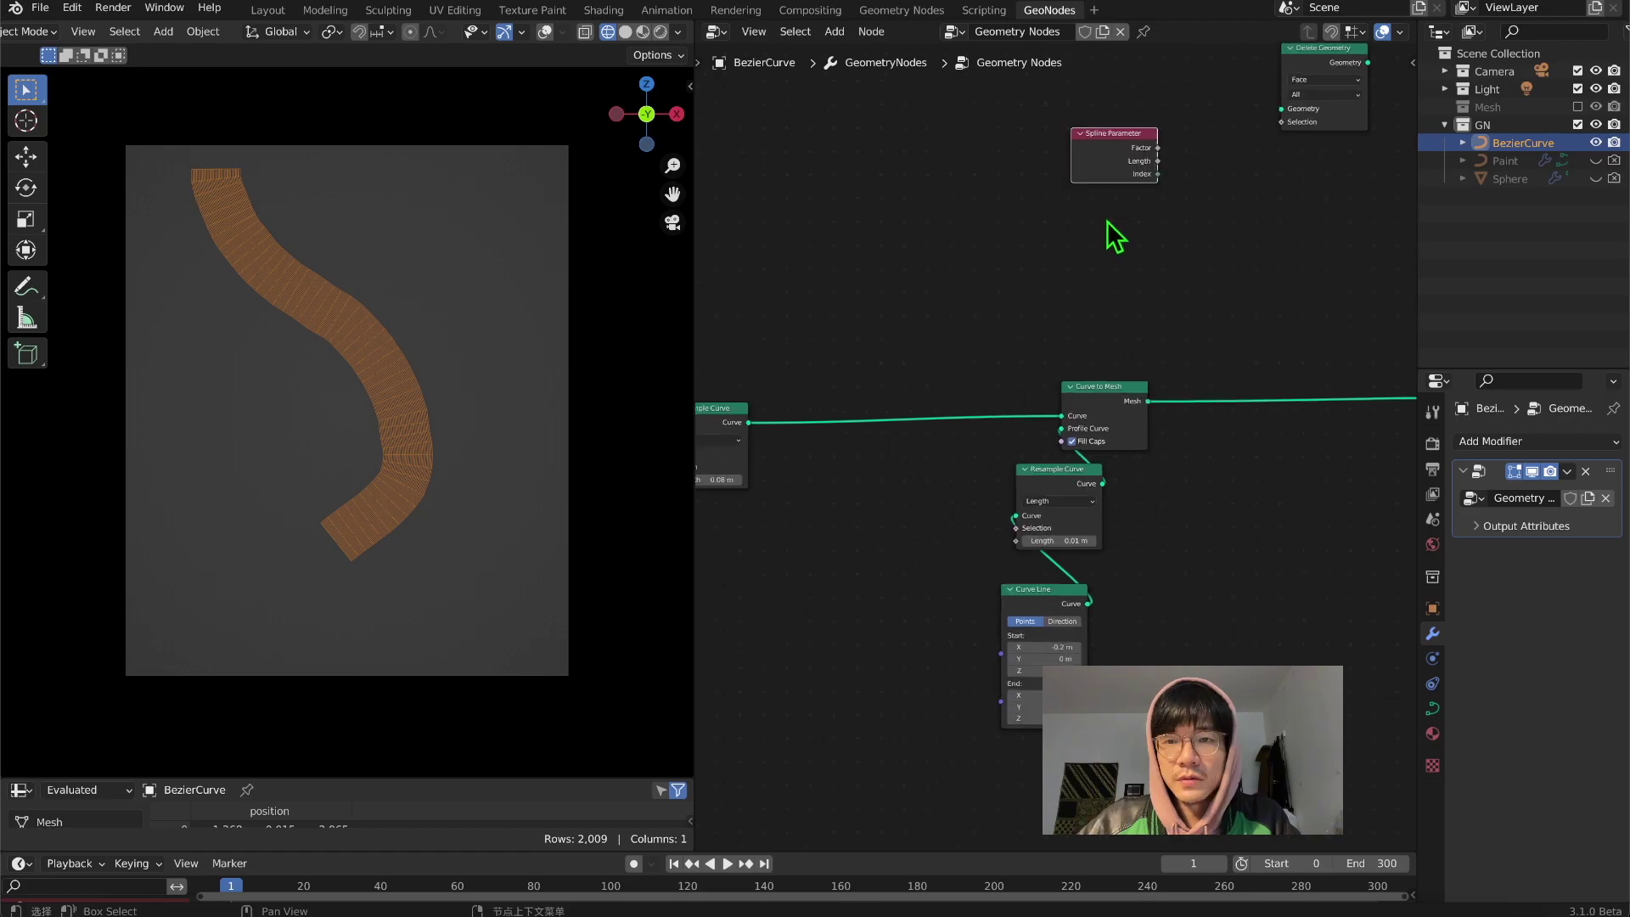
{"action": "scroll", "coordinate": [1114, 236], "scroll_direction": "up", "scroll_amount": 1}
{"action": "left_click_drag", "start_coordinate": [1124, 105], "coordinate": [1095, 168]}
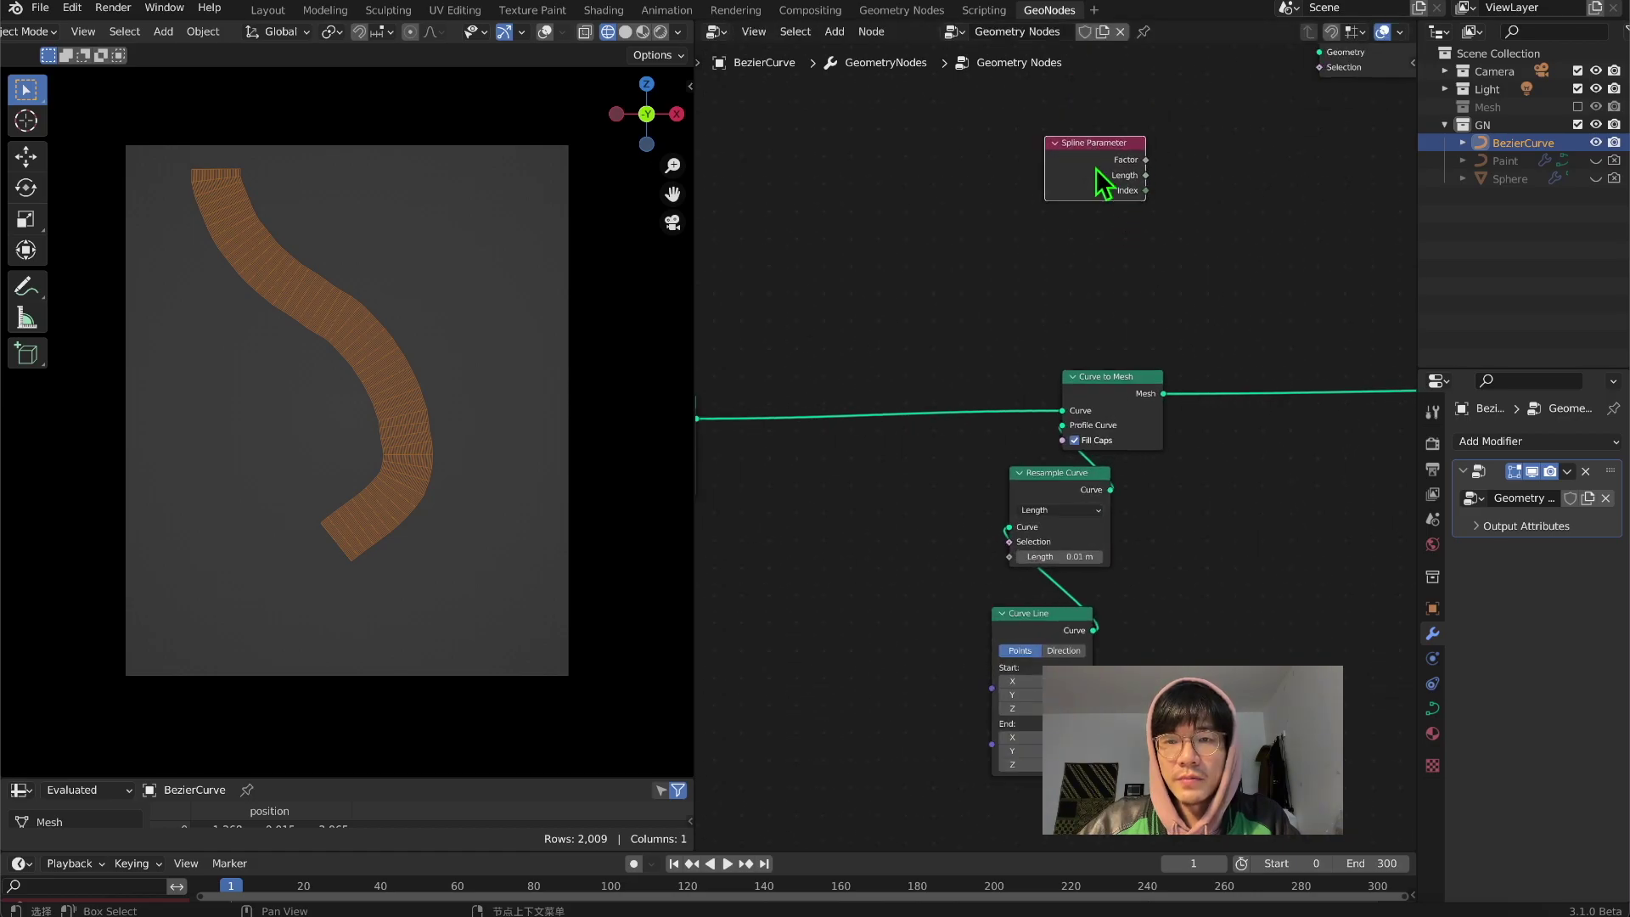
{"action": "scroll", "coordinate": [1164, 190], "scroll_direction": "down", "scroll_amount": 2}
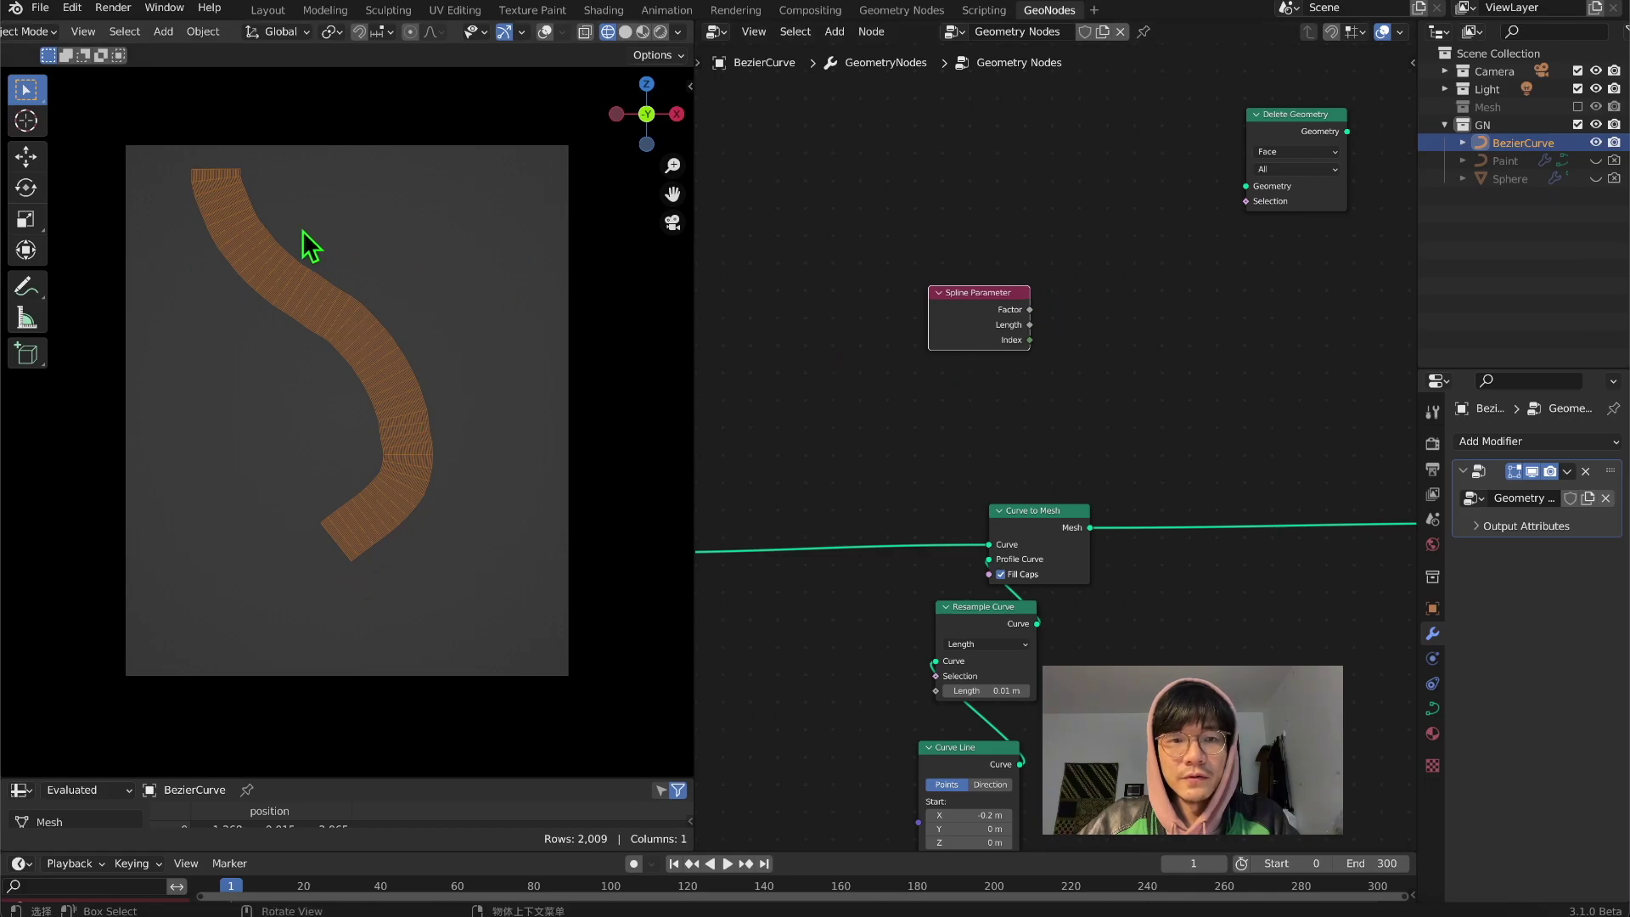
{"action": "scroll", "coordinate": [943, 322], "scroll_direction": "down", "scroll_amount": 3}
{"action": "middle_click_drag", "start_coordinate": [944, 319], "coordinate": [1030, 337]}
{"action": "left_click_drag", "start_coordinate": [1035, 332], "coordinate": [821, 416]}
{"action": "middle_click_drag", "start_coordinate": [859, 402], "coordinate": [1018, 305]}
{"action": "middle_click_drag", "start_coordinate": [1086, 394], "coordinate": [1002, 409]}
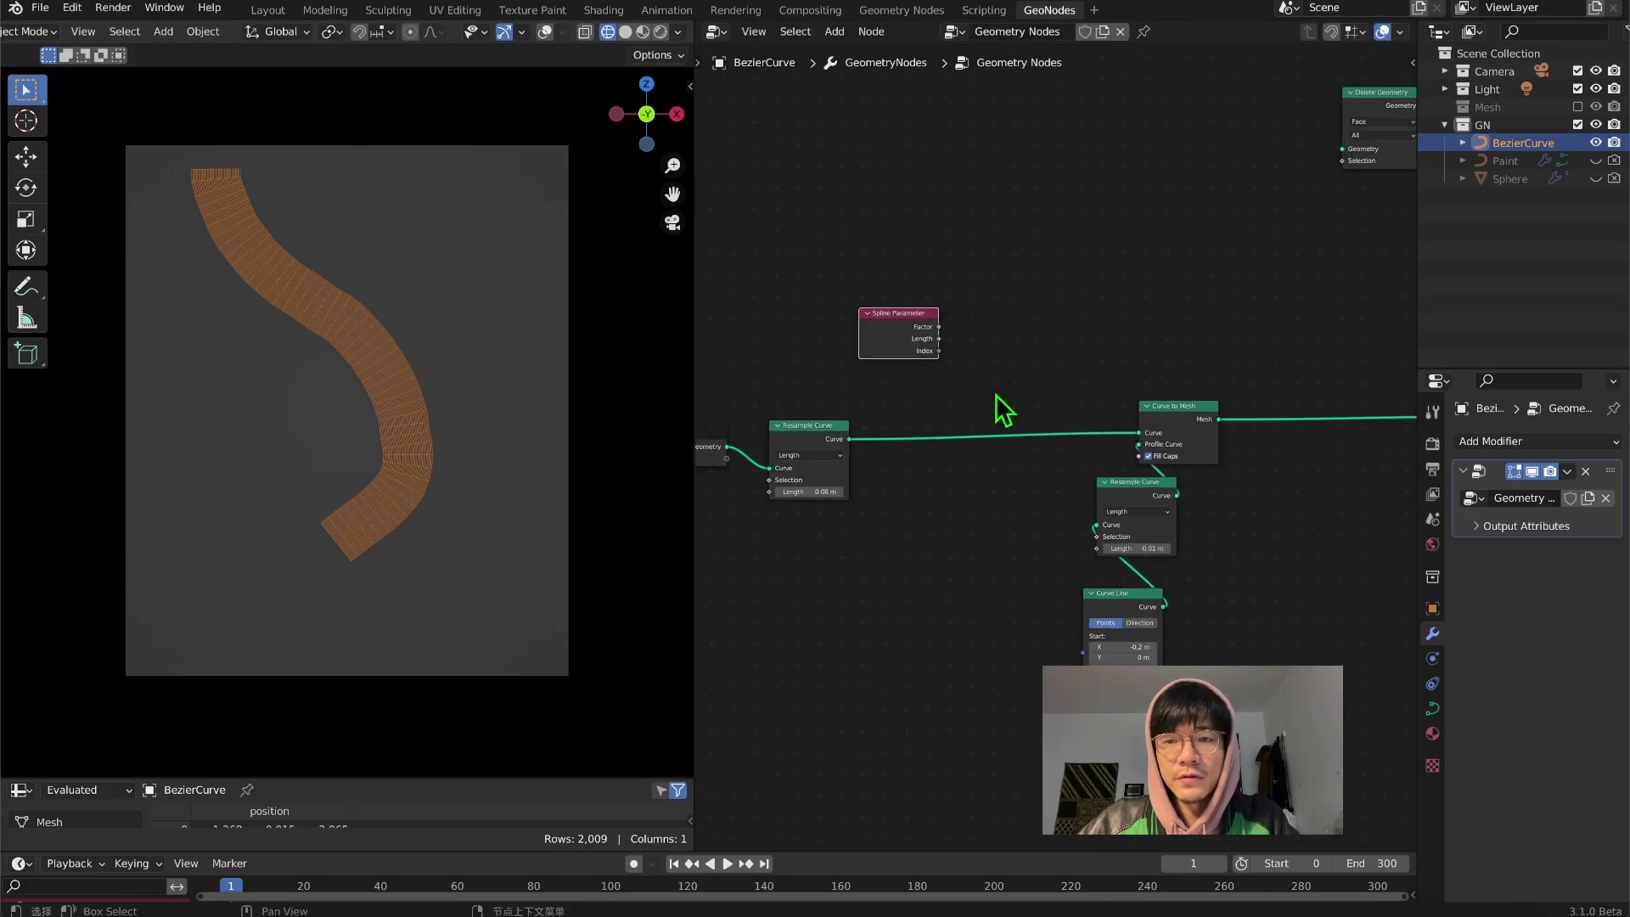
Step: Insert a Capture Attribute node between Resample Curve and Curve to Mesh and feed its Value from the Spline Parameter's Factor
{"action": "key", "text": "shift+a"}
{"action": "left_click", "coordinate": [1000, 194]}
{"action": "type", "text": "capt"}
{"action": "key", "text": "Return"}
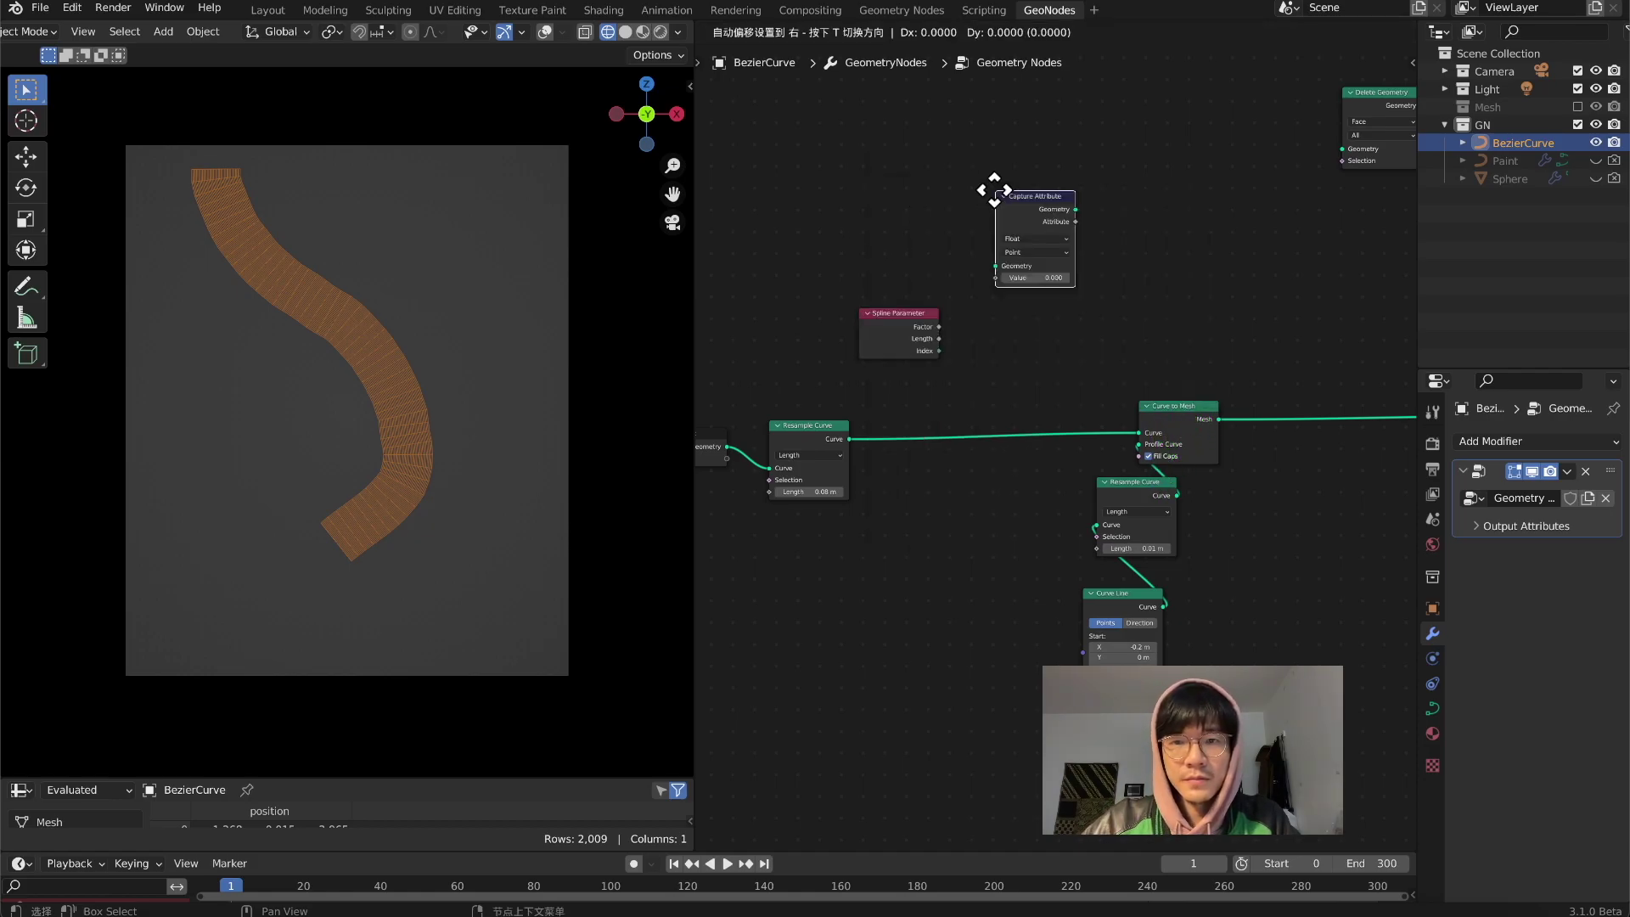
{"action": "left_click", "coordinate": [957, 368]}
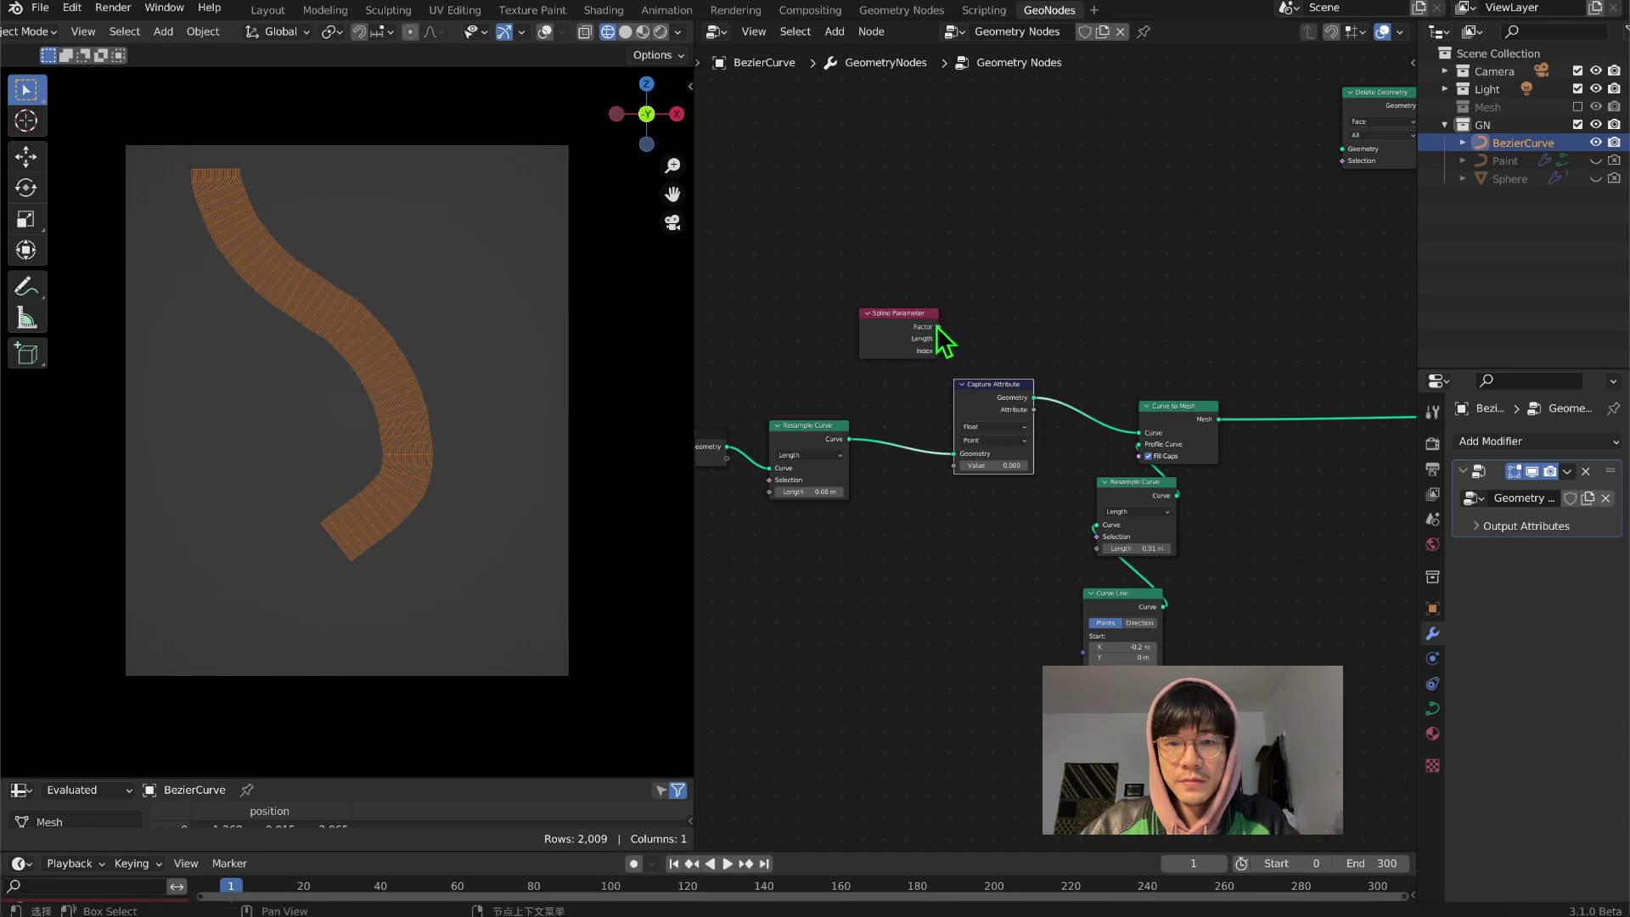
{"action": "left_click_drag", "start_coordinate": [938, 326], "coordinate": [954, 465]}
{"action": "left_click_drag", "start_coordinate": [919, 363], "coordinate": [912, 573]}
Step: Add a Compare node set to Greater Than and connect the captured Attribute to its A input
{"action": "key", "text": "shift+a"}
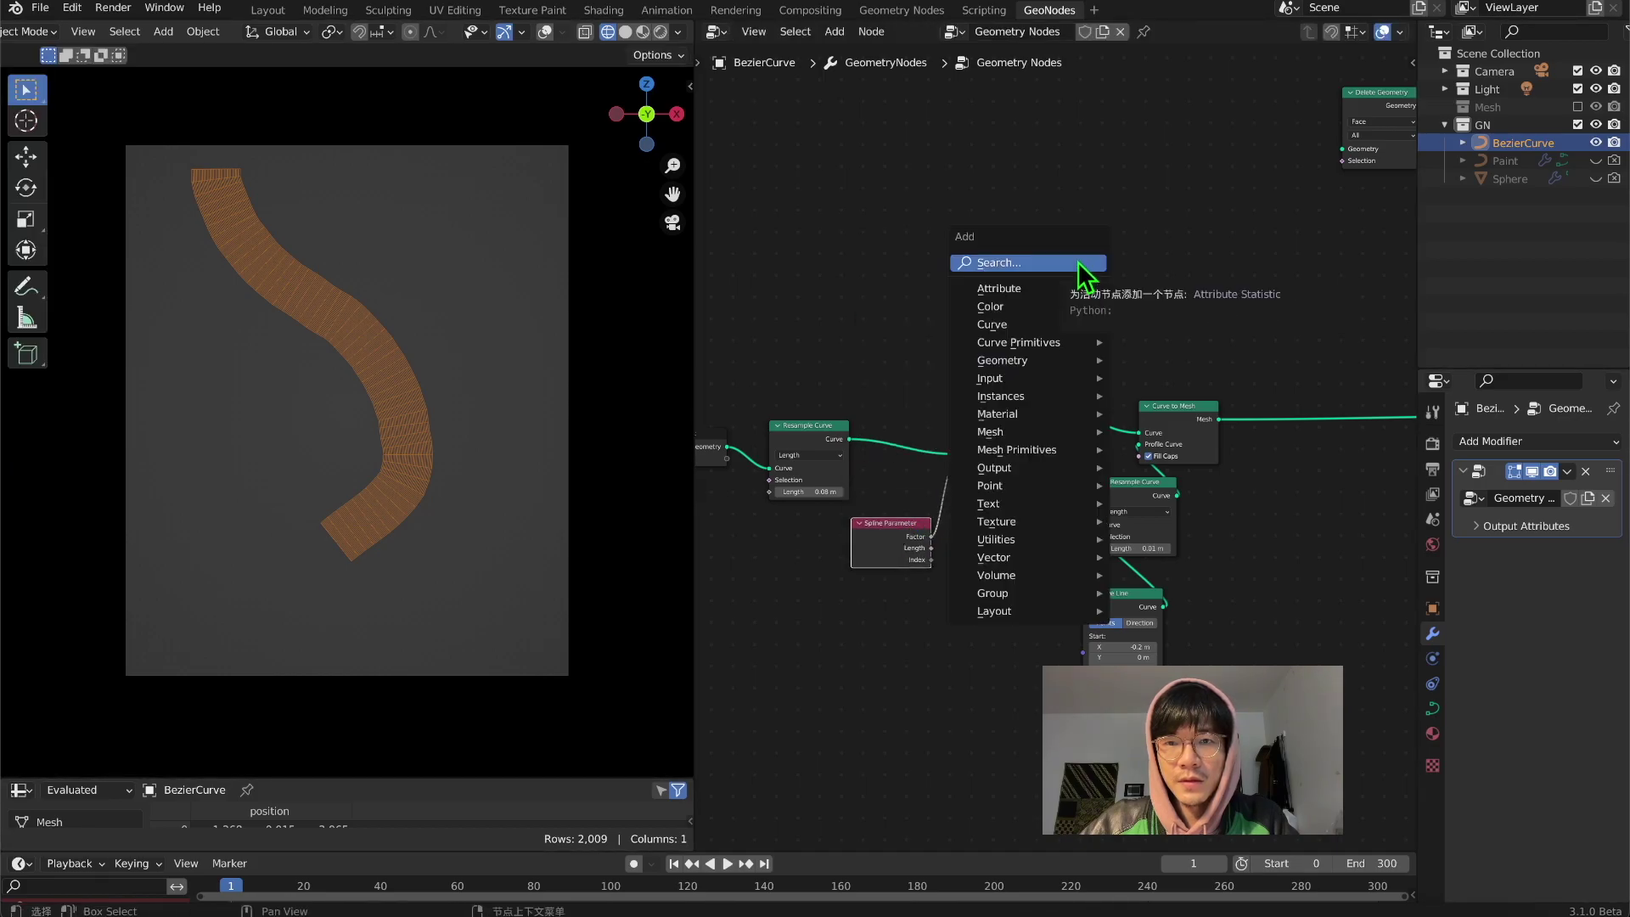
{"action": "left_click", "coordinate": [1078, 264]}
{"action": "type", "text": "com"}
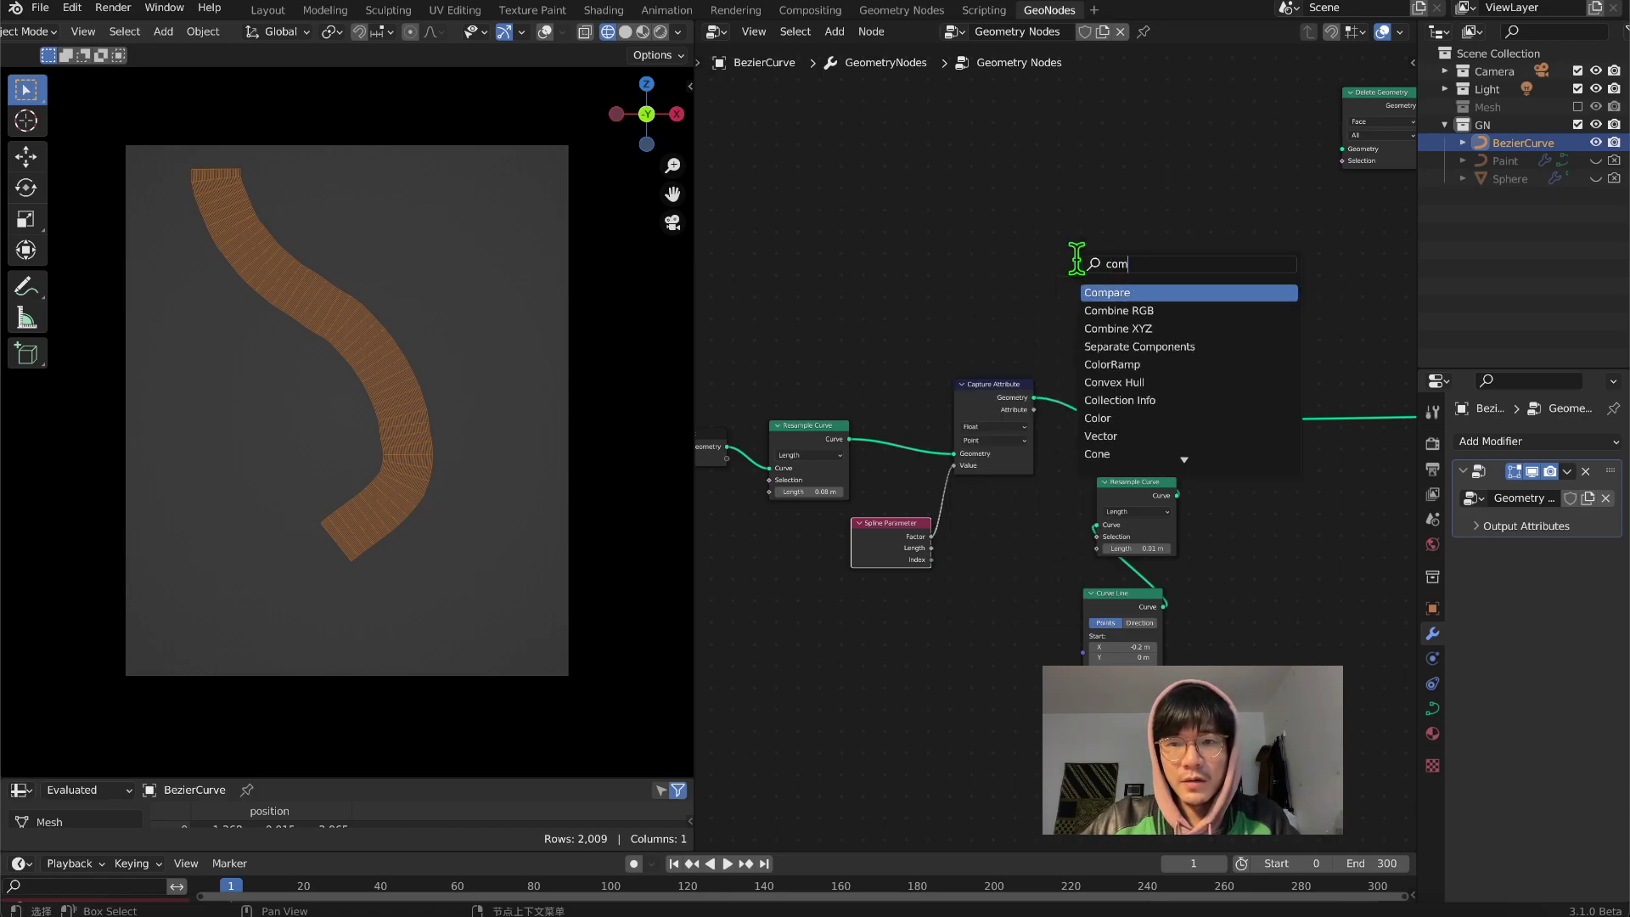
{"action": "left_click", "coordinate": [1158, 293]}
{"action": "left_click", "coordinate": [1192, 245]}
{"action": "left_click_drag", "start_coordinate": [1037, 411], "coordinate": [1122, 280]}
Step: Connect the comparison Result to Delete Geometry's Selection and insert Delete Geometry between Curve to Mesh and Group Output
{"action": "middle_click_drag", "start_coordinate": [1210, 230], "coordinate": [1085, 327]}
{"action": "left_click_drag", "start_coordinate": [1076, 333], "coordinate": [1218, 257]}
{"action": "middle_click_drag", "start_coordinate": [1346, 248], "coordinate": [1236, 251]}
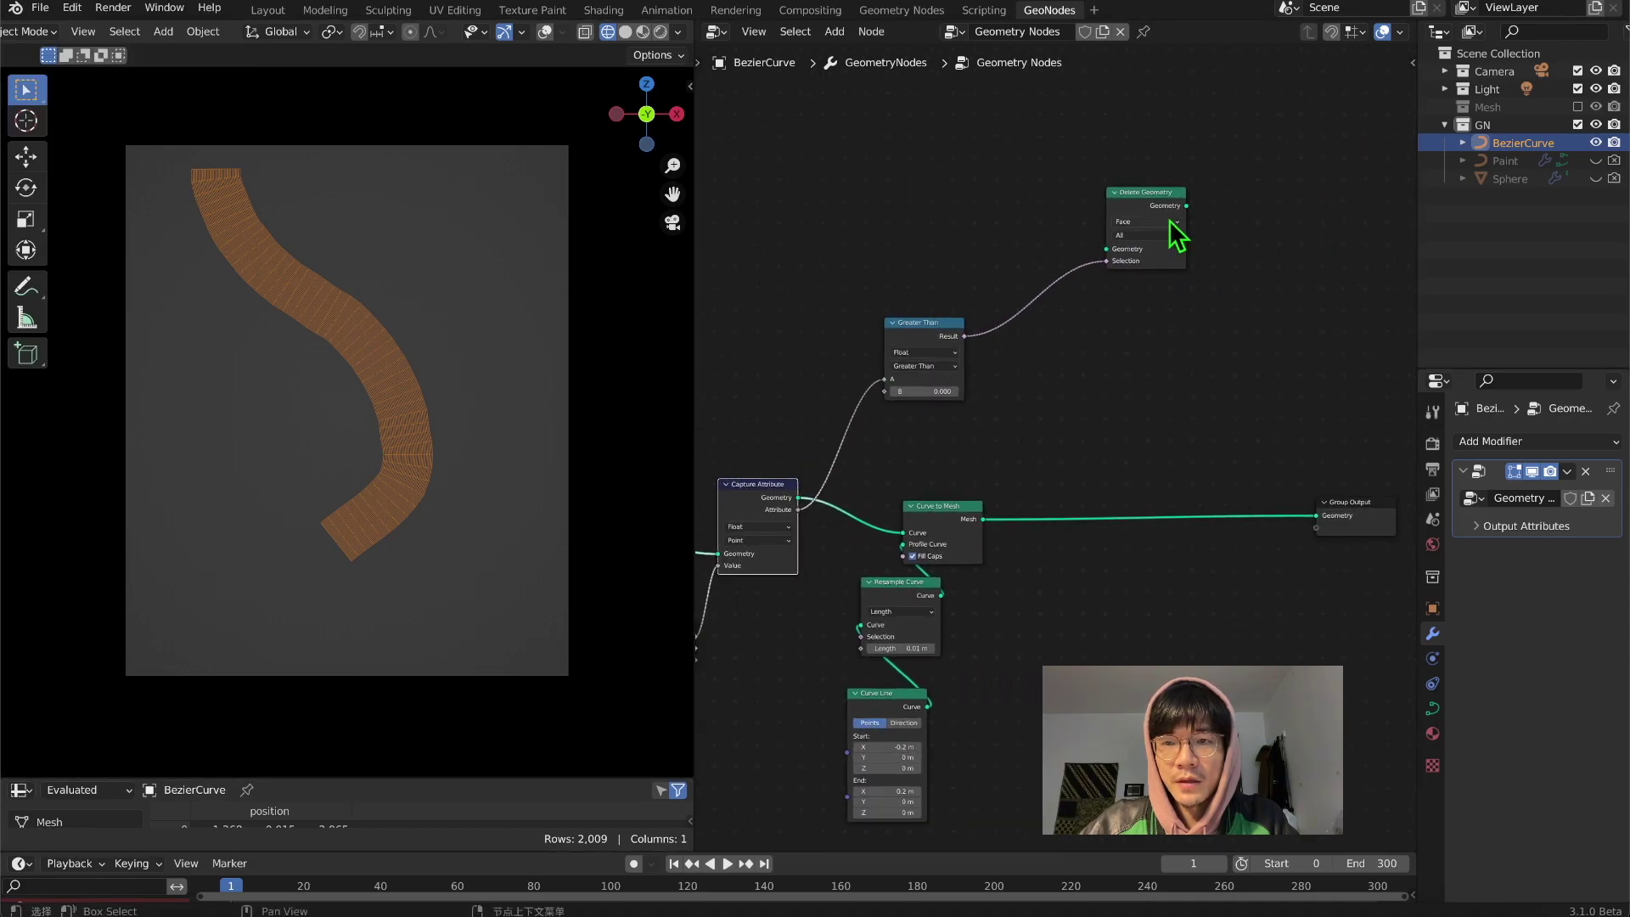
{"action": "left_click_drag", "start_coordinate": [1188, 209], "coordinate": [1318, 515]}
{"action": "mouse_move", "coordinate": [983, 519]}
{"action": "left_mouse_down"}
{"action": "mouse_move", "coordinate": [1125, 253]}
{"action": "mouse_move", "coordinate": [1097, 255]}
{"action": "mouse_move", "coordinate": [994, 535]}
{"action": "left_mouse_up"}
{"action": "left_click_drag", "start_coordinate": [1136, 192], "coordinate": [1129, 303]}
Step: Try different B thresholds on the Greater Than node to trim the strip along its length
{"action": "left_click_drag", "start_coordinate": [952, 392], "coordinate": [1002, 391]}
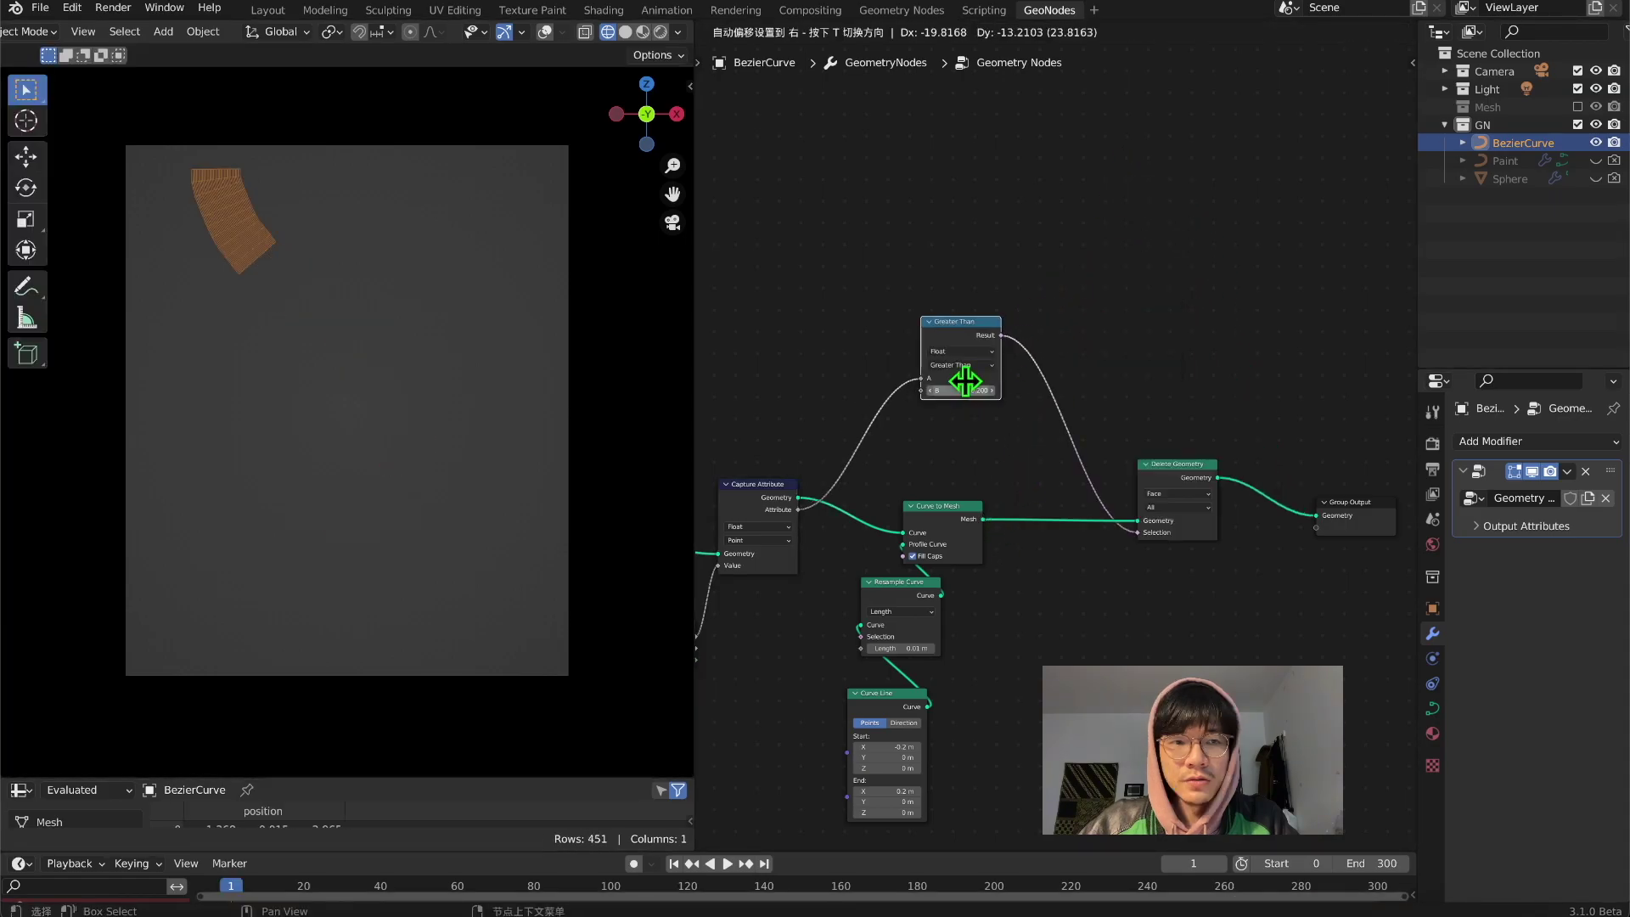
{"action": "left_click_drag", "start_coordinate": [964, 363], "coordinate": [985, 354]}
{"action": "left_click_drag", "start_coordinate": [989, 290], "coordinate": [1036, 218]}
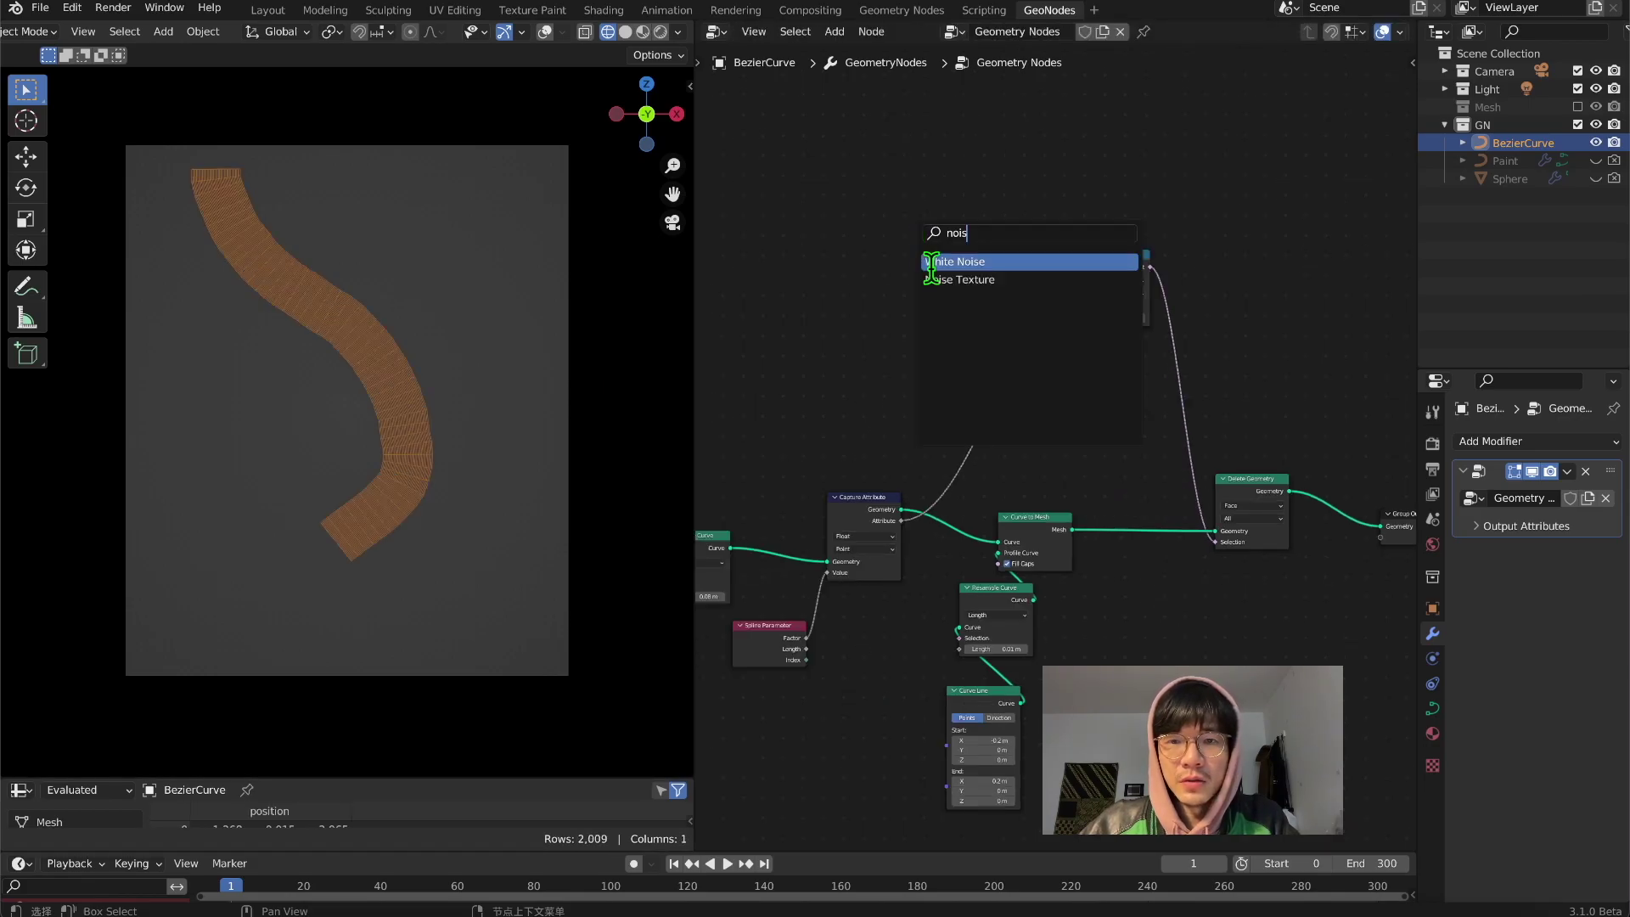
Step: Add a Noise Texture node and connect its Fac output to the Greater Than node's B input
{"action": "left_click", "coordinate": [938, 275]}
{"action": "left_click", "coordinate": [887, 291]}
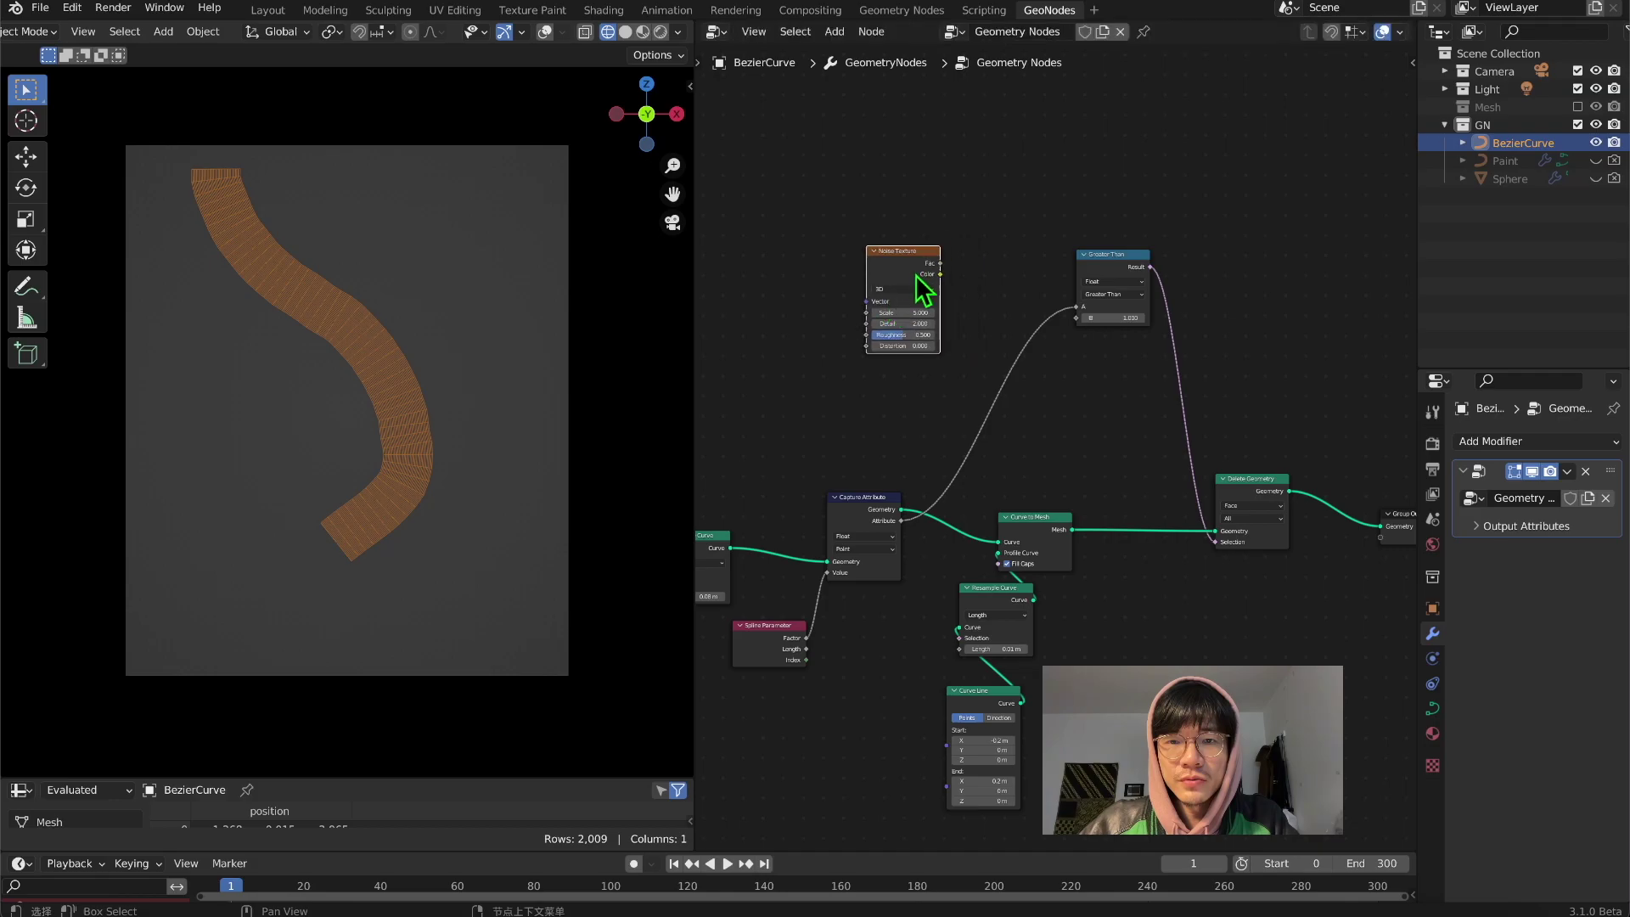
{"action": "left_click_drag", "start_coordinate": [941, 265], "coordinate": [1078, 323]}
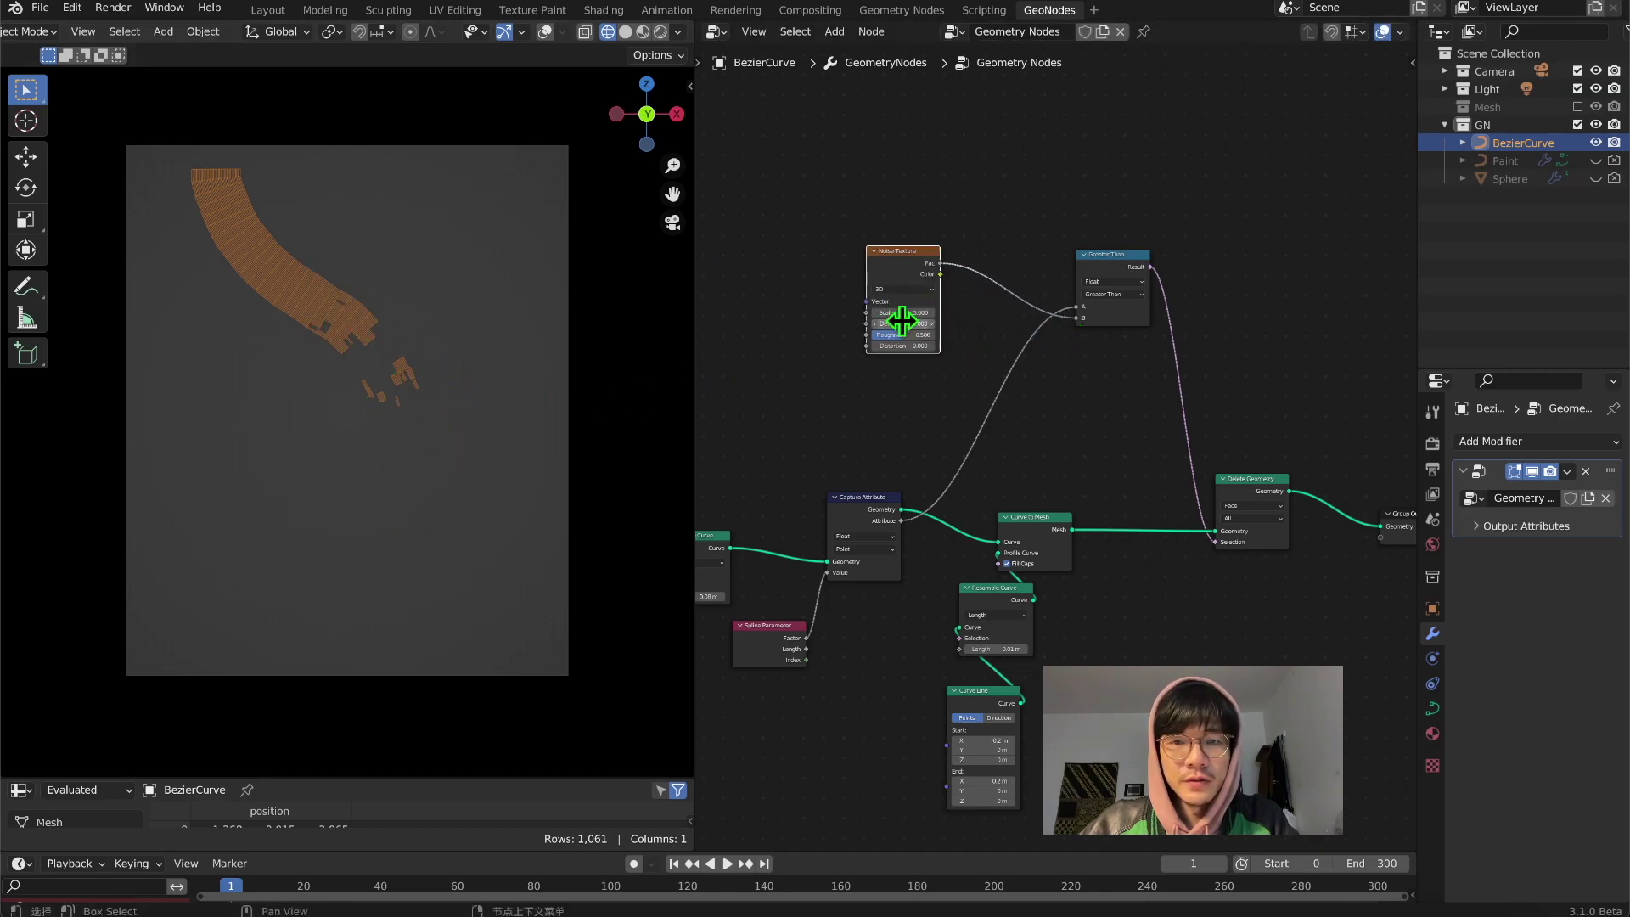
{"action": "middle_click_drag", "start_coordinate": [930, 297], "coordinate": [1070, 238]}
{"action": "left_click_drag", "start_coordinate": [1056, 255], "coordinate": [1053, 255]}
{"action": "left_click_drag", "start_coordinate": [1053, 254], "coordinate": [1055, 255]}
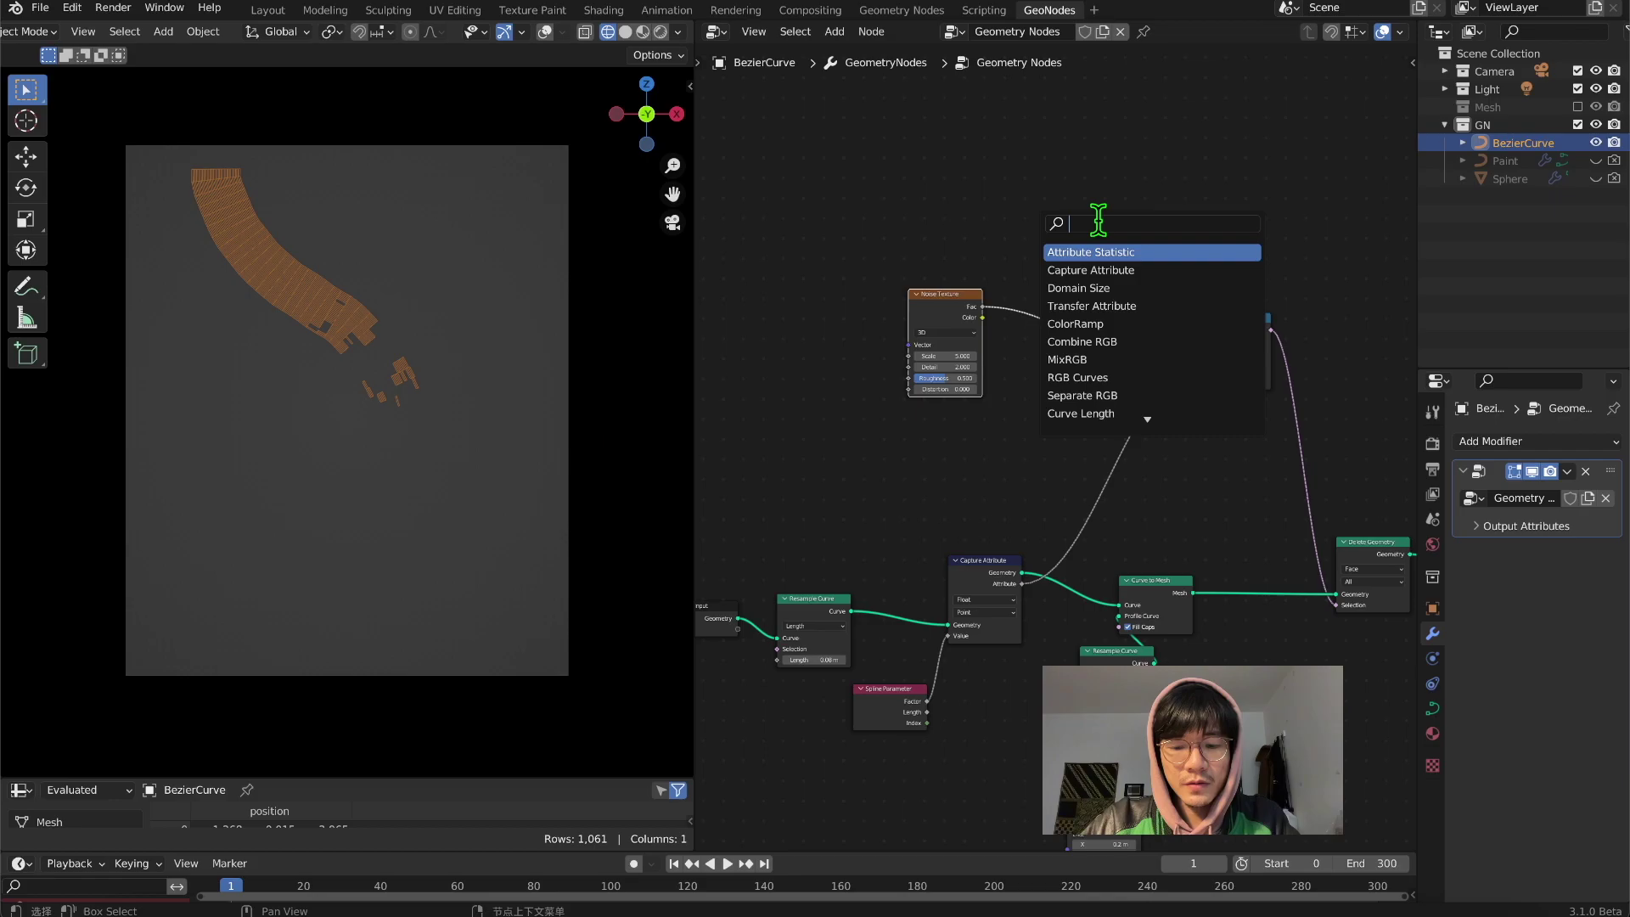
Step: Insert a ColorRamp between the Noise Texture's Fac and the Greater Than node's B input
{"action": "type", "text": "capm"}
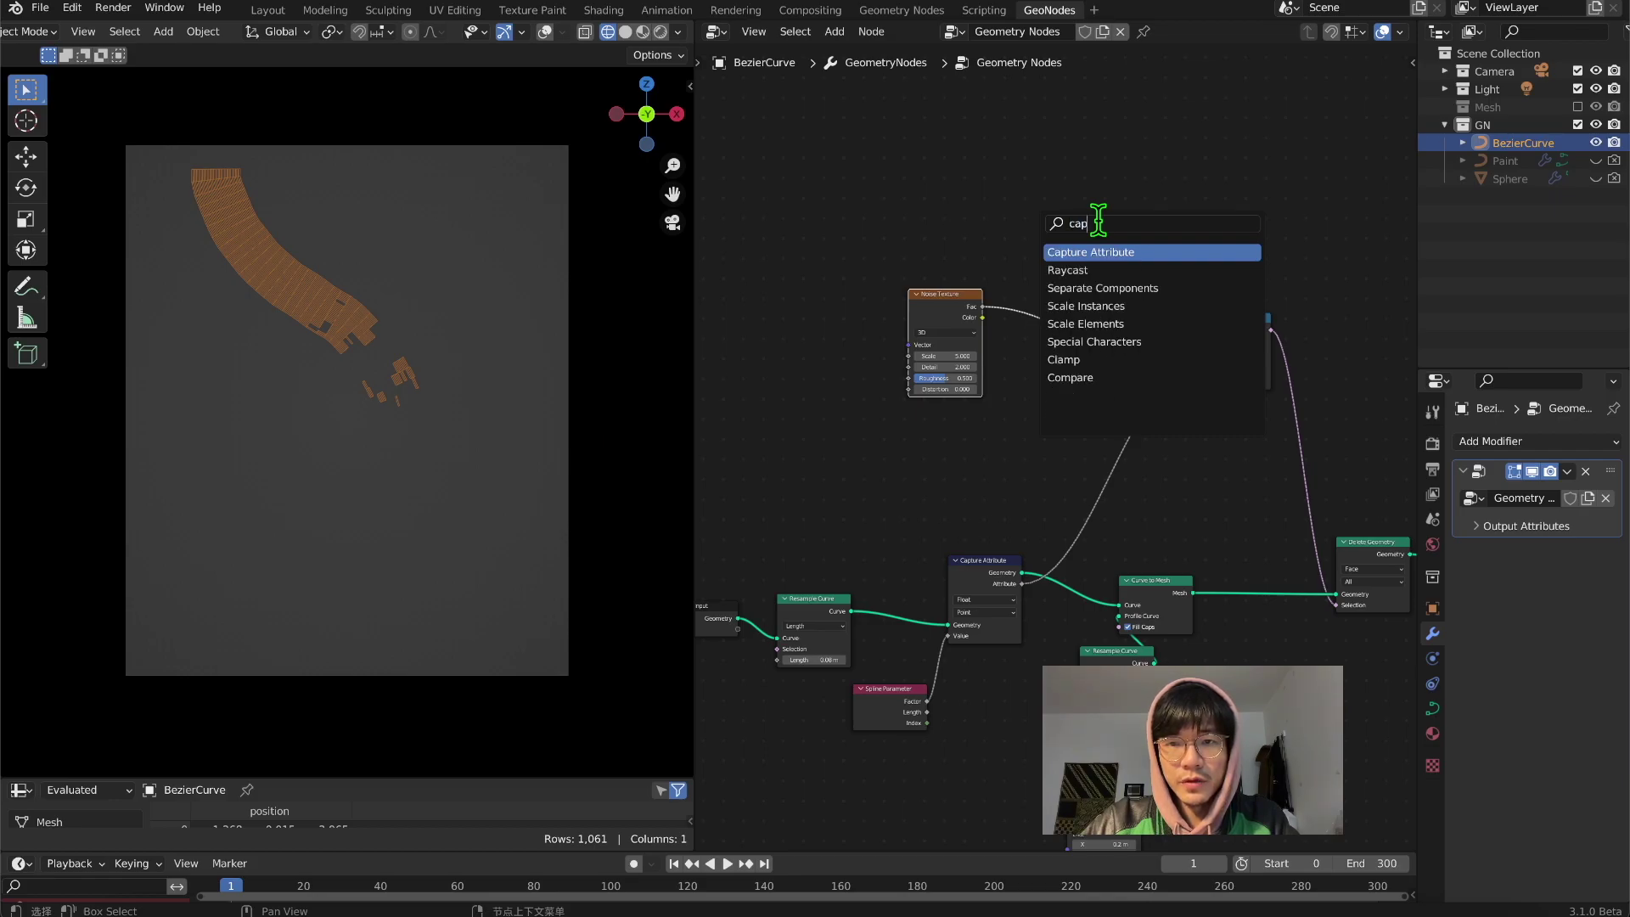
{"action": "key", "text": "BackSpace"}
{"action": "key", "text": "BackSpace"}
{"action": "key", "text": "BackSpace"}
{"action": "key", "text": "BackSpace"}
{"action": "type", "text": "ramp"}
{"action": "left_click", "coordinate": [1095, 253]}
{"action": "left_click", "coordinate": [1076, 308]}
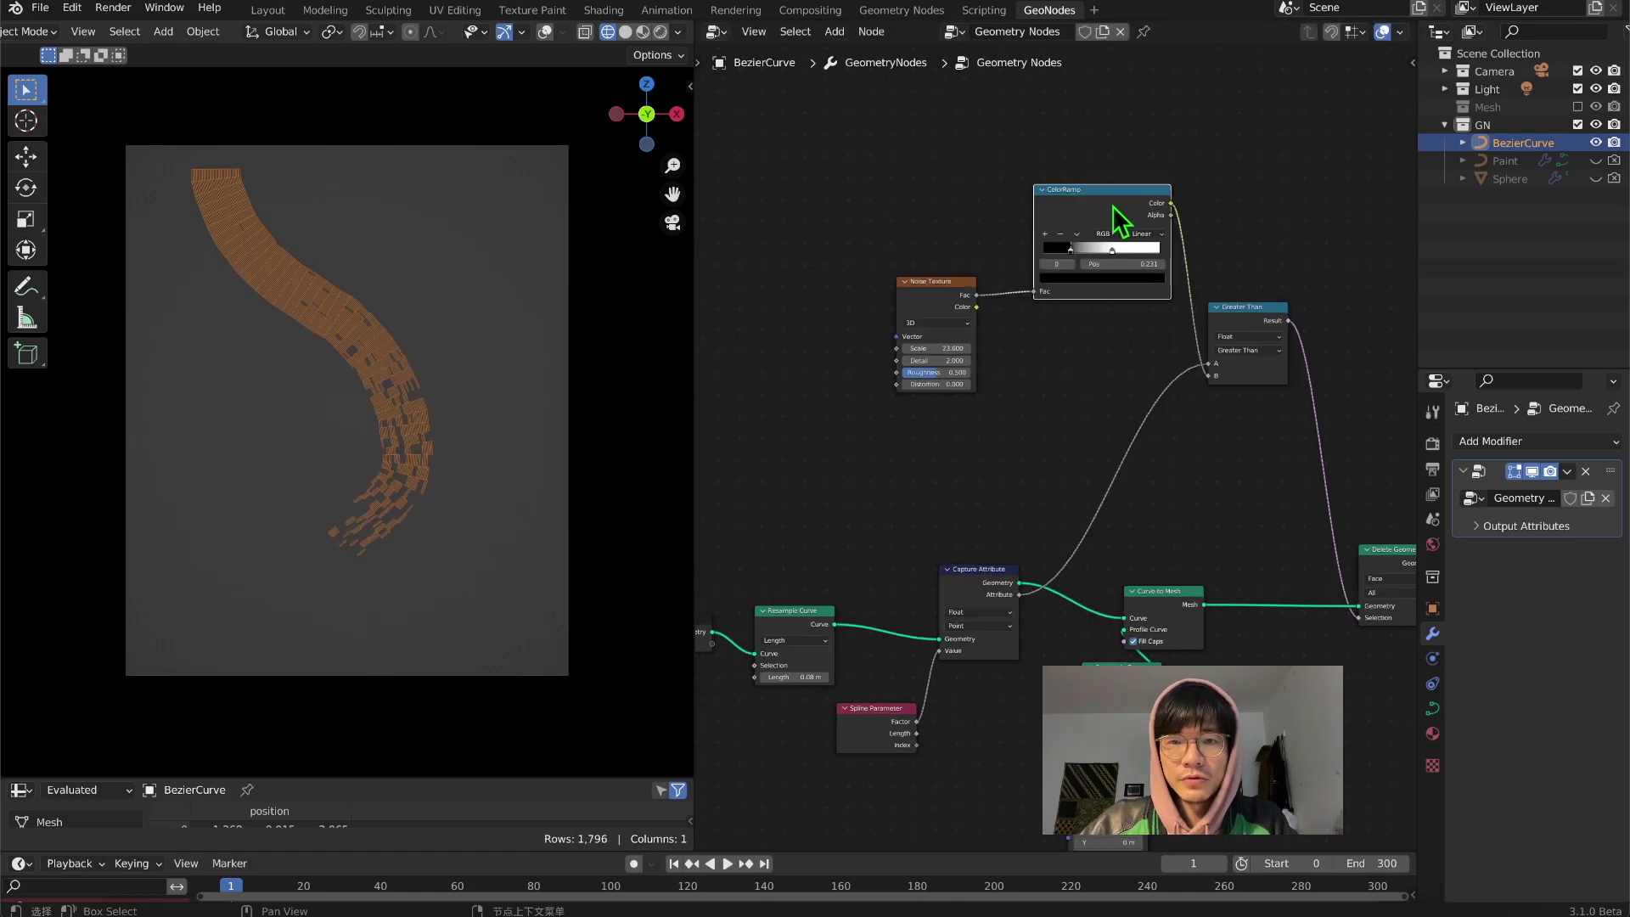
Step: Duplicate the ColorRamp into the link from Capture Attribute to Greater Than and move its black stop to 0.633
{"action": "key", "text": "shift+d"}
{"action": "left_click", "coordinate": [1119, 378]}
{"action": "scroll", "coordinate": [1117, 456], "scroll_direction": "up", "scroll_amount": 2}
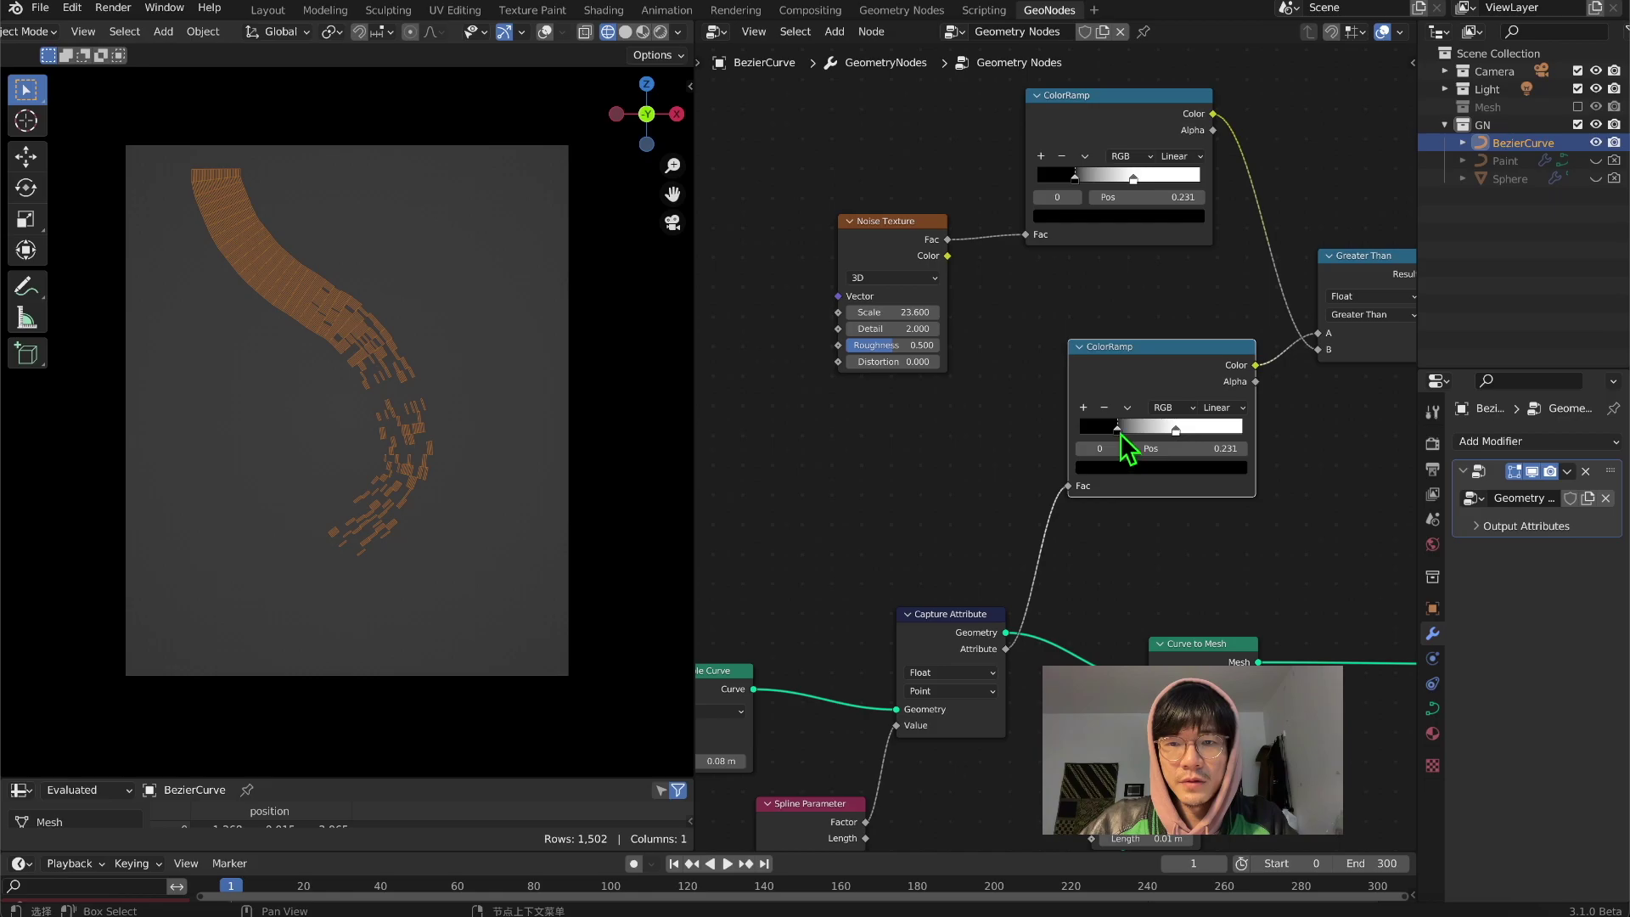
{"action": "left_click_drag", "start_coordinate": [1117, 429], "coordinate": [1236, 429]}
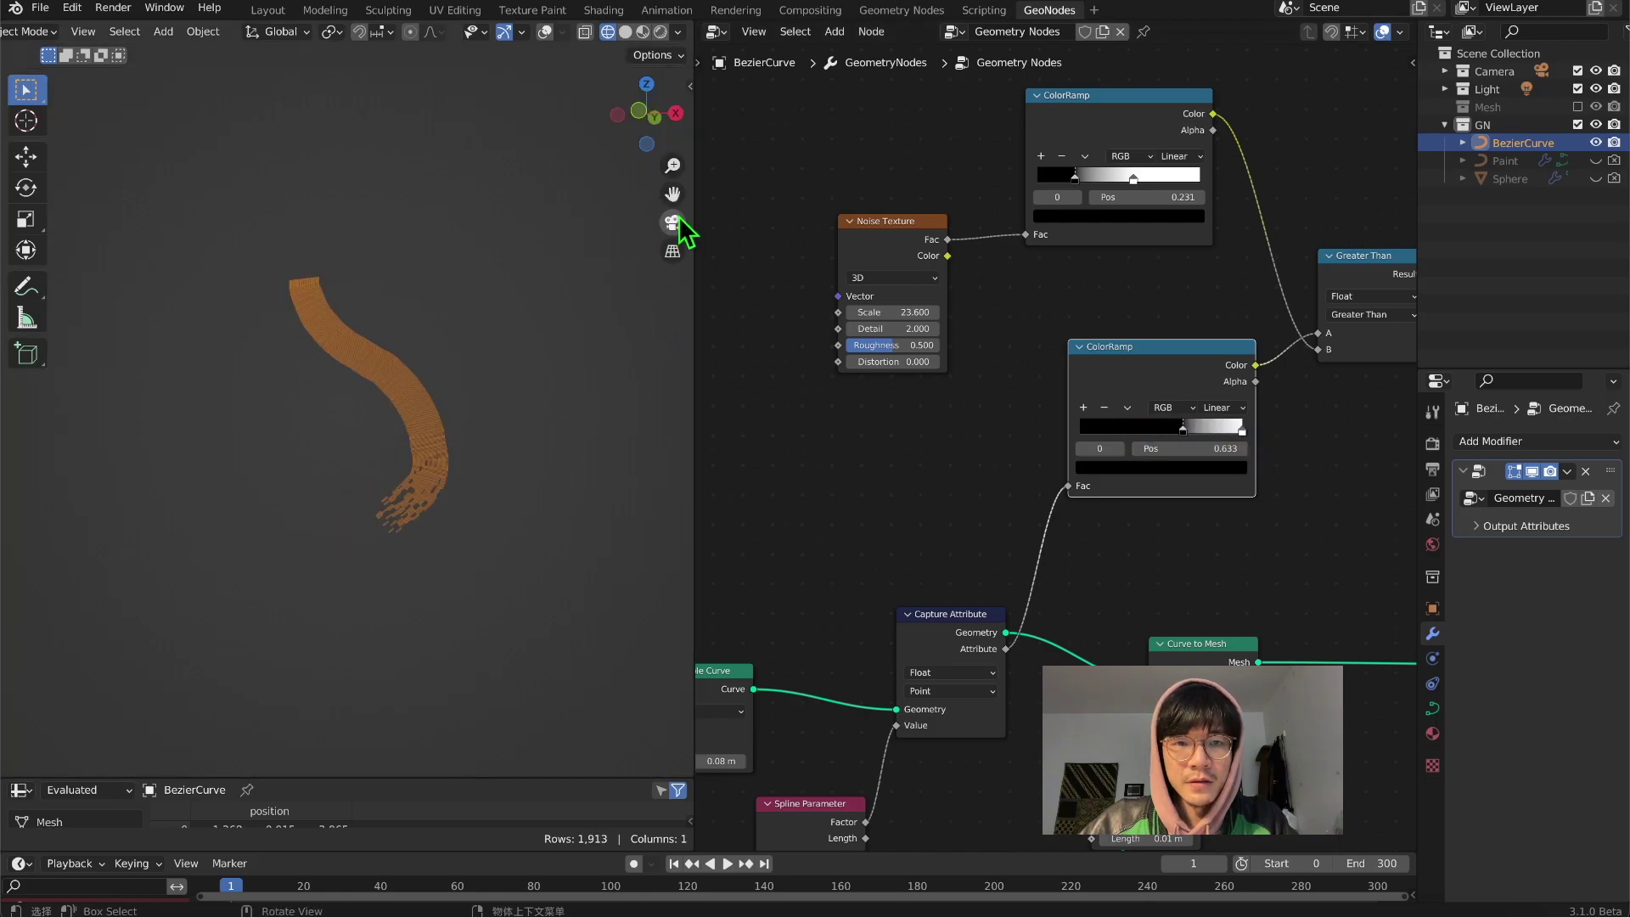
{"action": "left_click", "coordinate": [675, 222]}
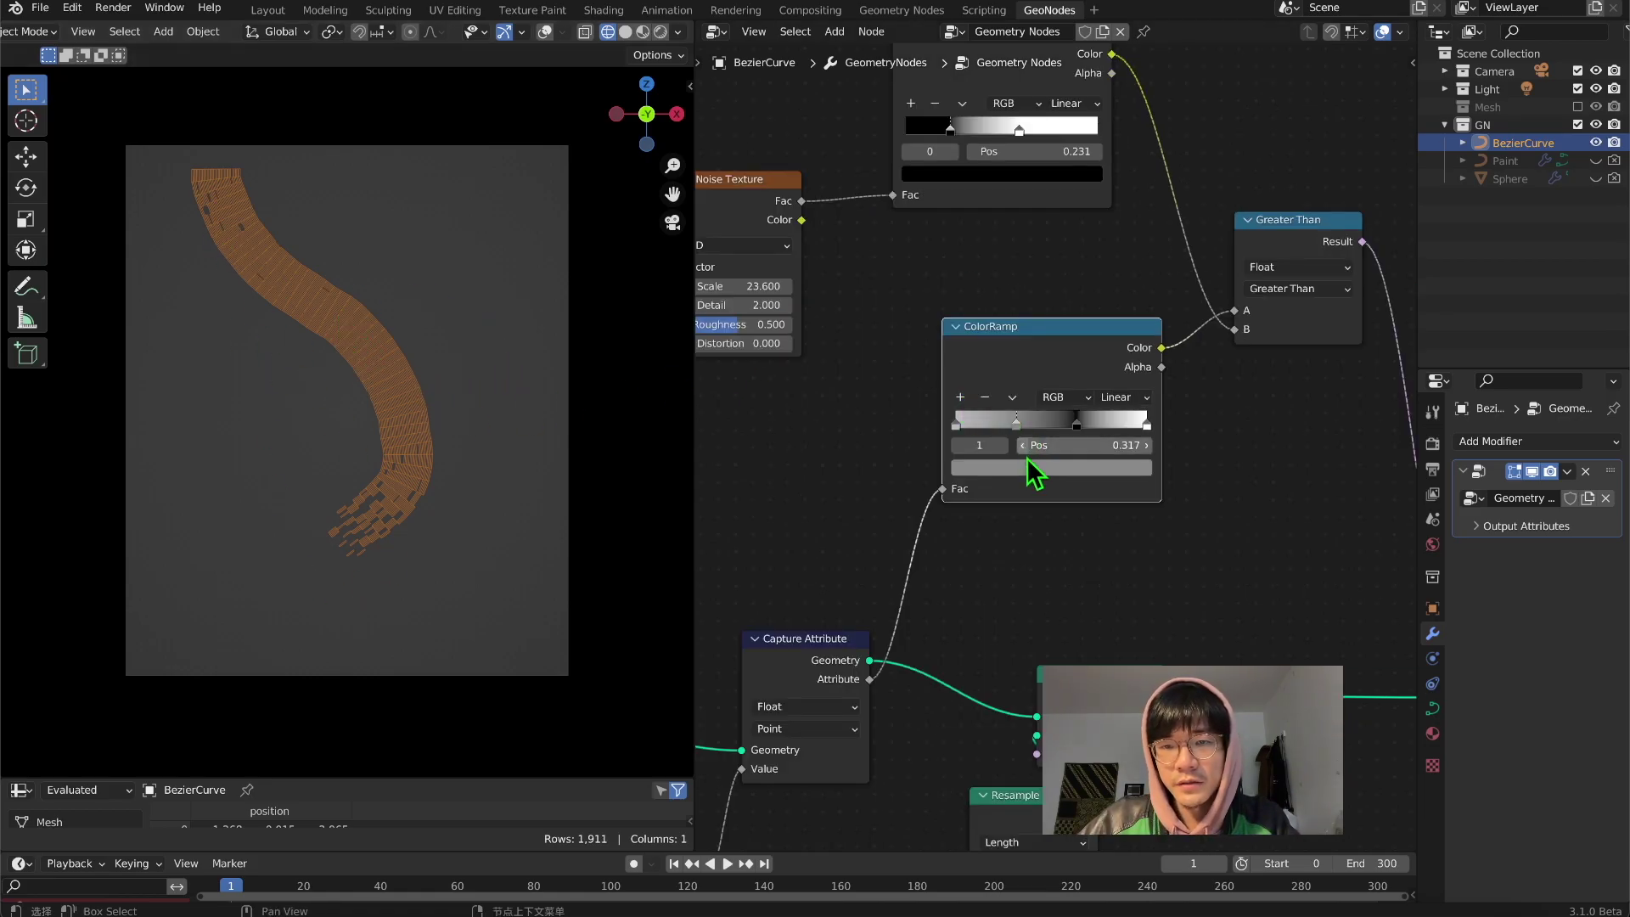
Step: Make stop 1 of the captured attribute's ColorRamp black and move it to position 0.086
{"action": "left_click", "coordinate": [1029, 467]}
{"action": "left_click_drag", "start_coordinate": [1101, 280], "coordinate": [1101, 344]}
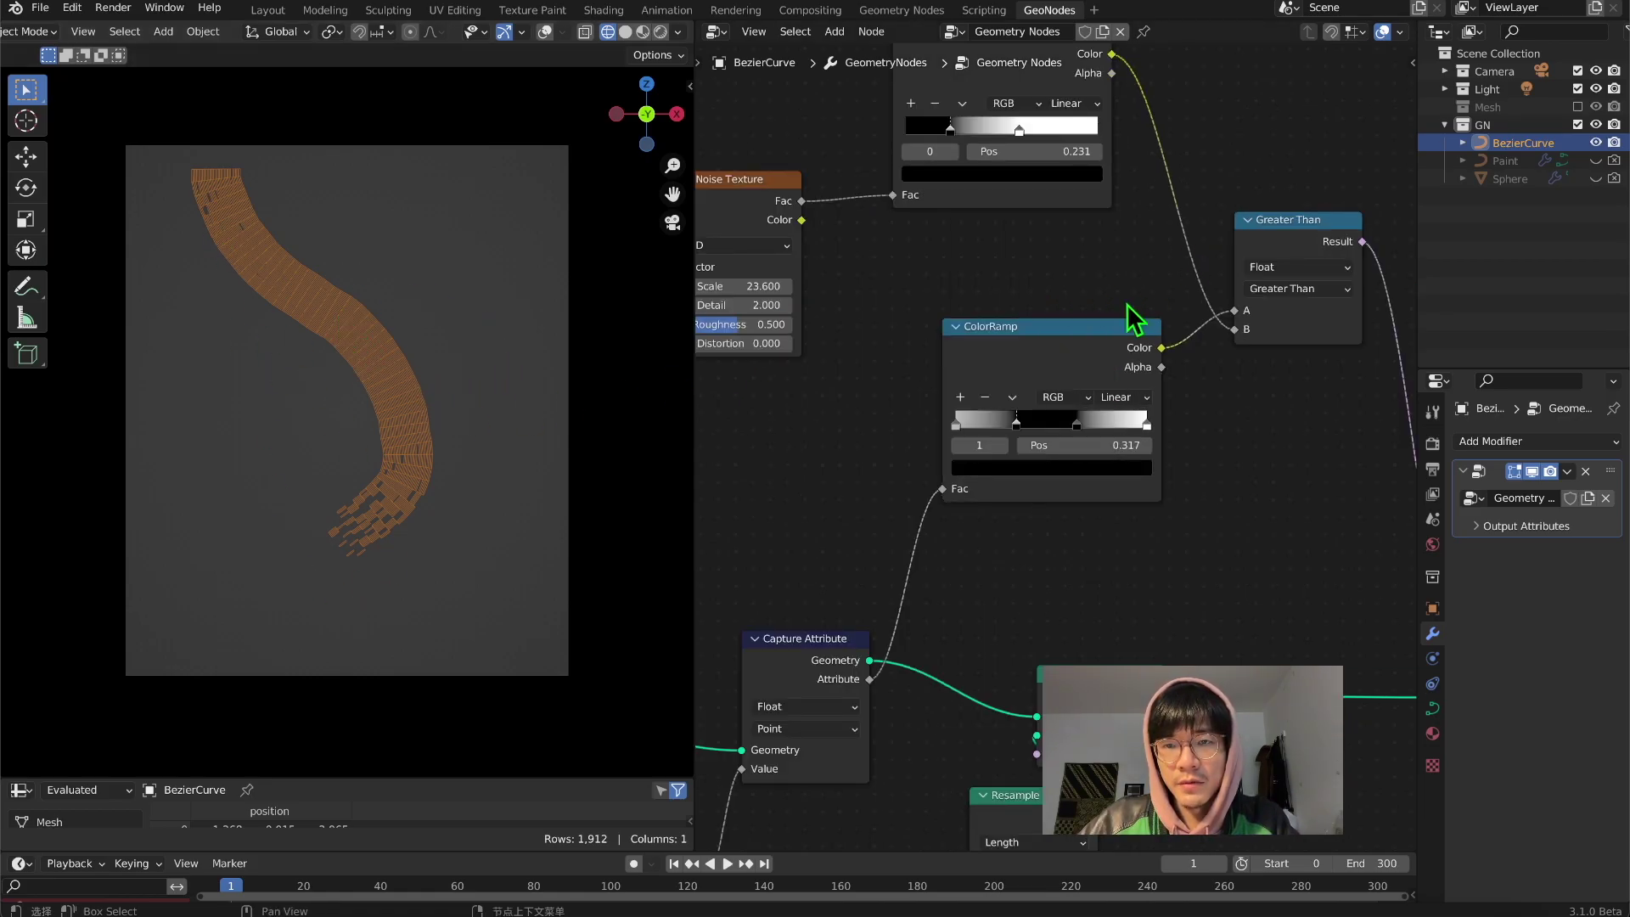
{"action": "left_click_drag", "start_coordinate": [1017, 425], "coordinate": [971, 424]}
{"action": "left_click", "coordinate": [965, 424]}
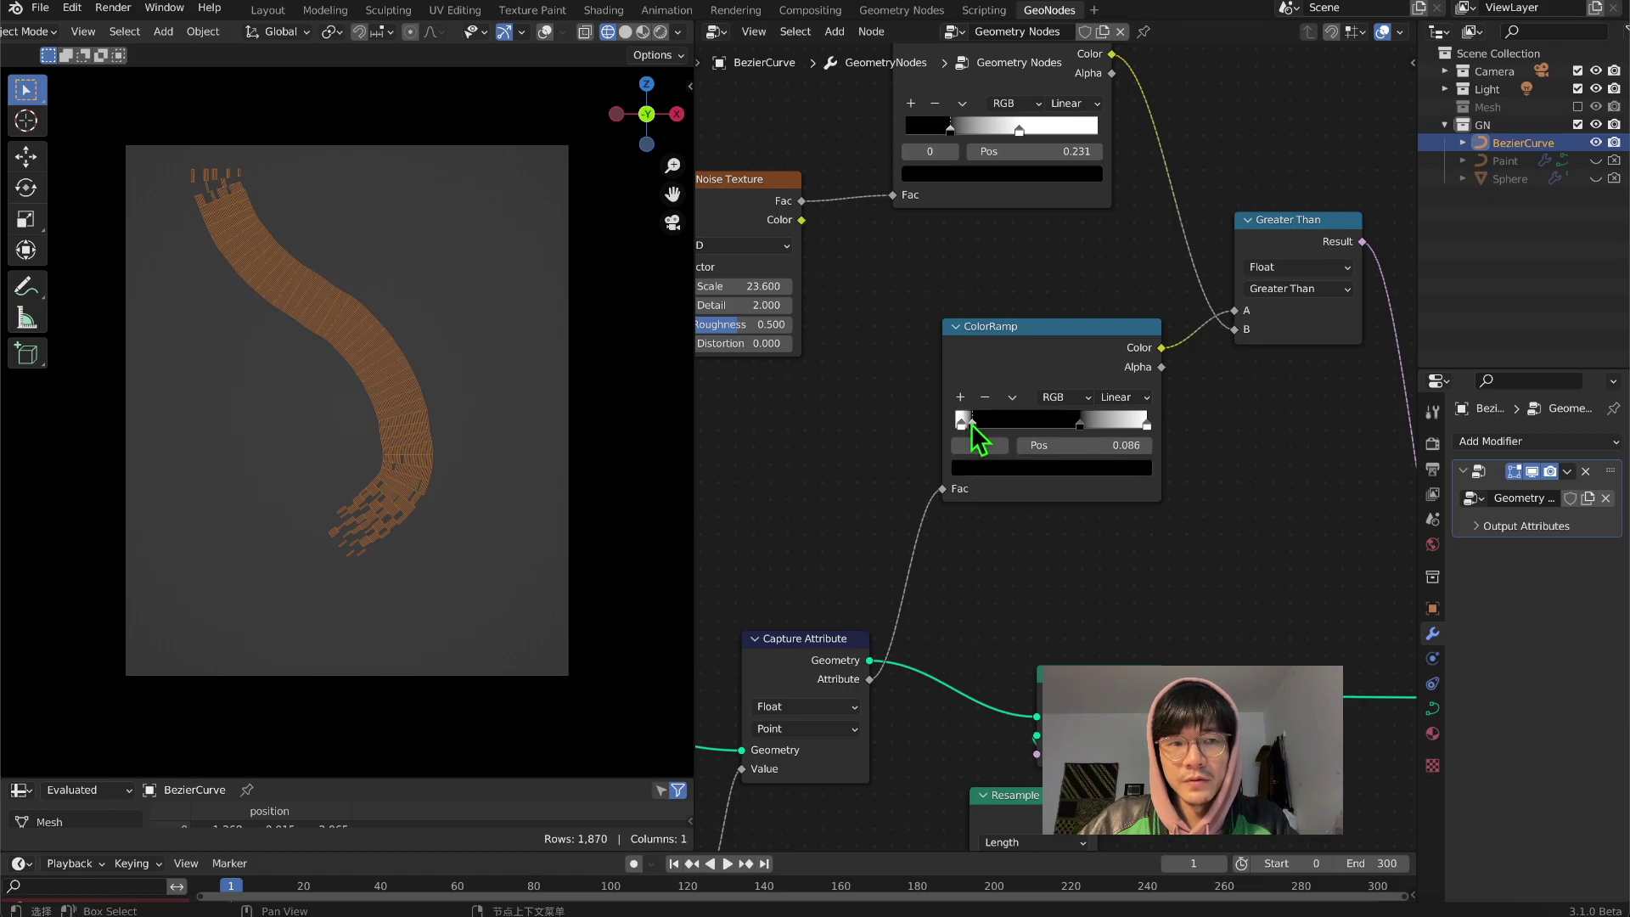
Step: Set the Noise Texture's Distortion to 6.2
{"action": "middle_click_drag", "start_coordinate": [800, 326], "coordinate": [935, 411]}
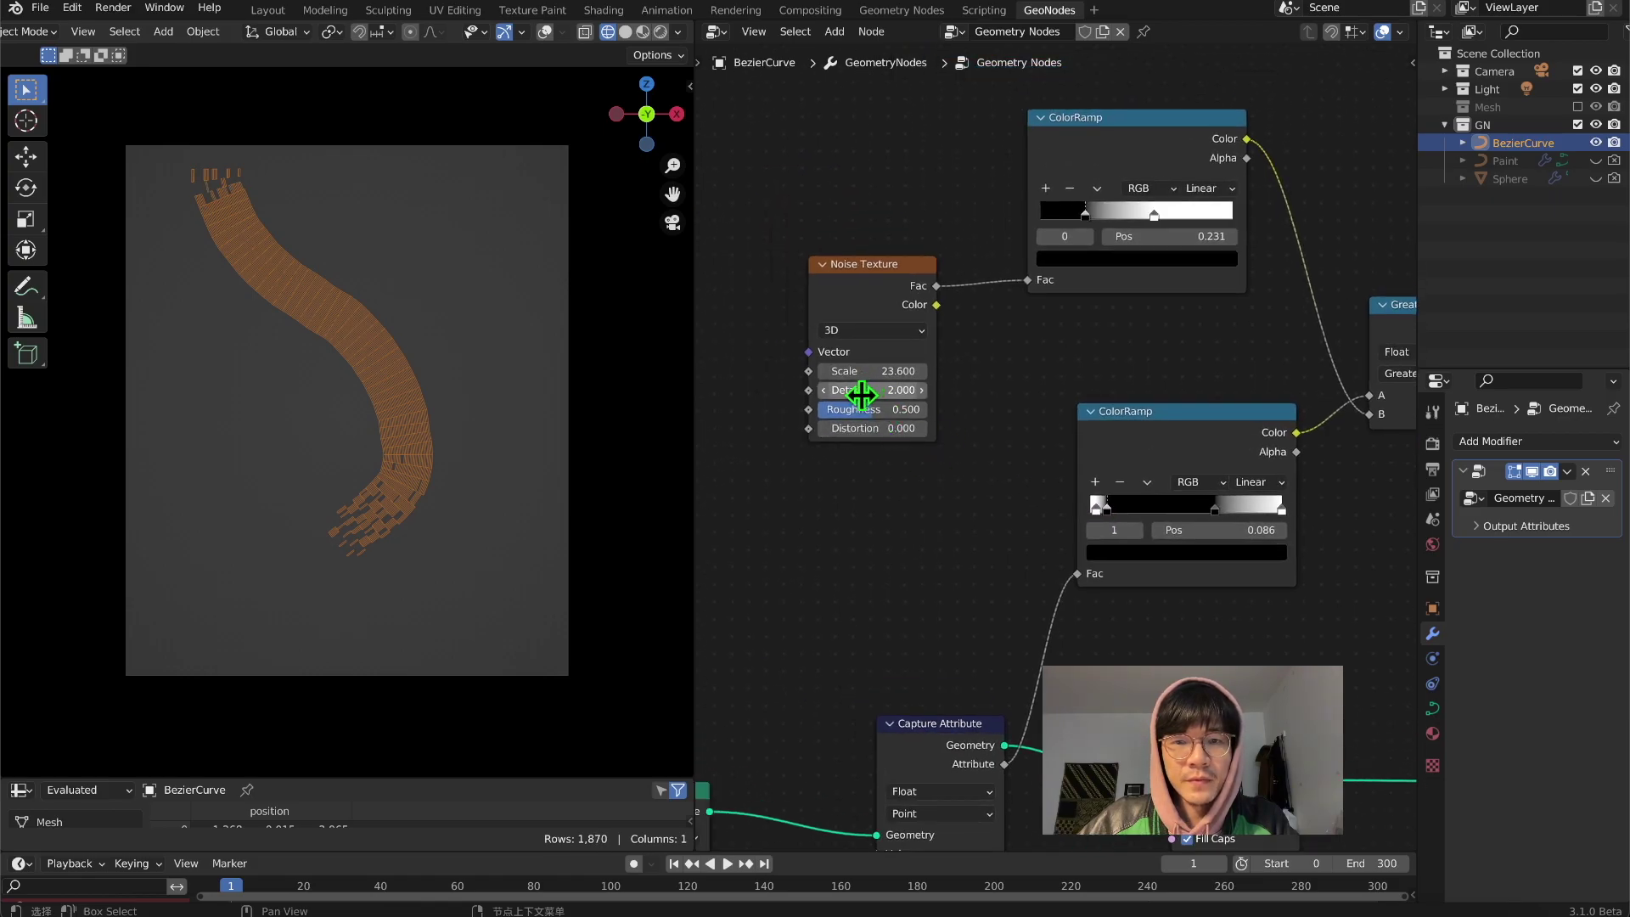
{"action": "left_click_drag", "start_coordinate": [861, 394], "coordinate": [883, 428]}
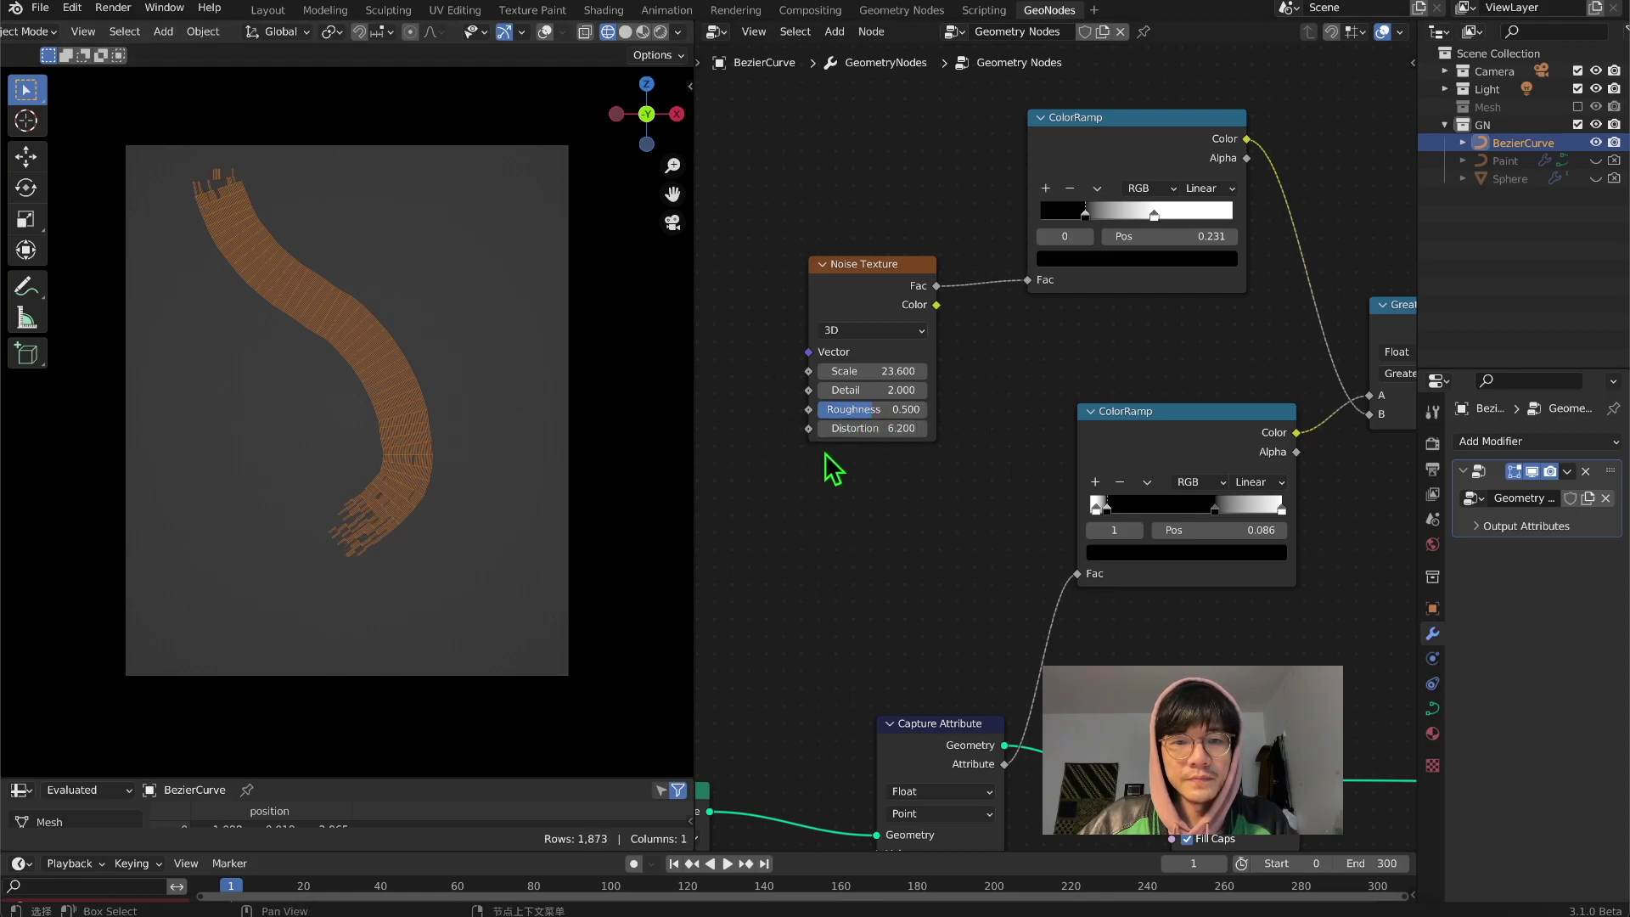
Step: Set the Noise Texture's Detail to 3.6 and Scale to 24.6, and move the noise and ColorRamp nodes up above the main chain
{"action": "left_click_drag", "start_coordinate": [873, 389], "coordinate": [893, 389]}
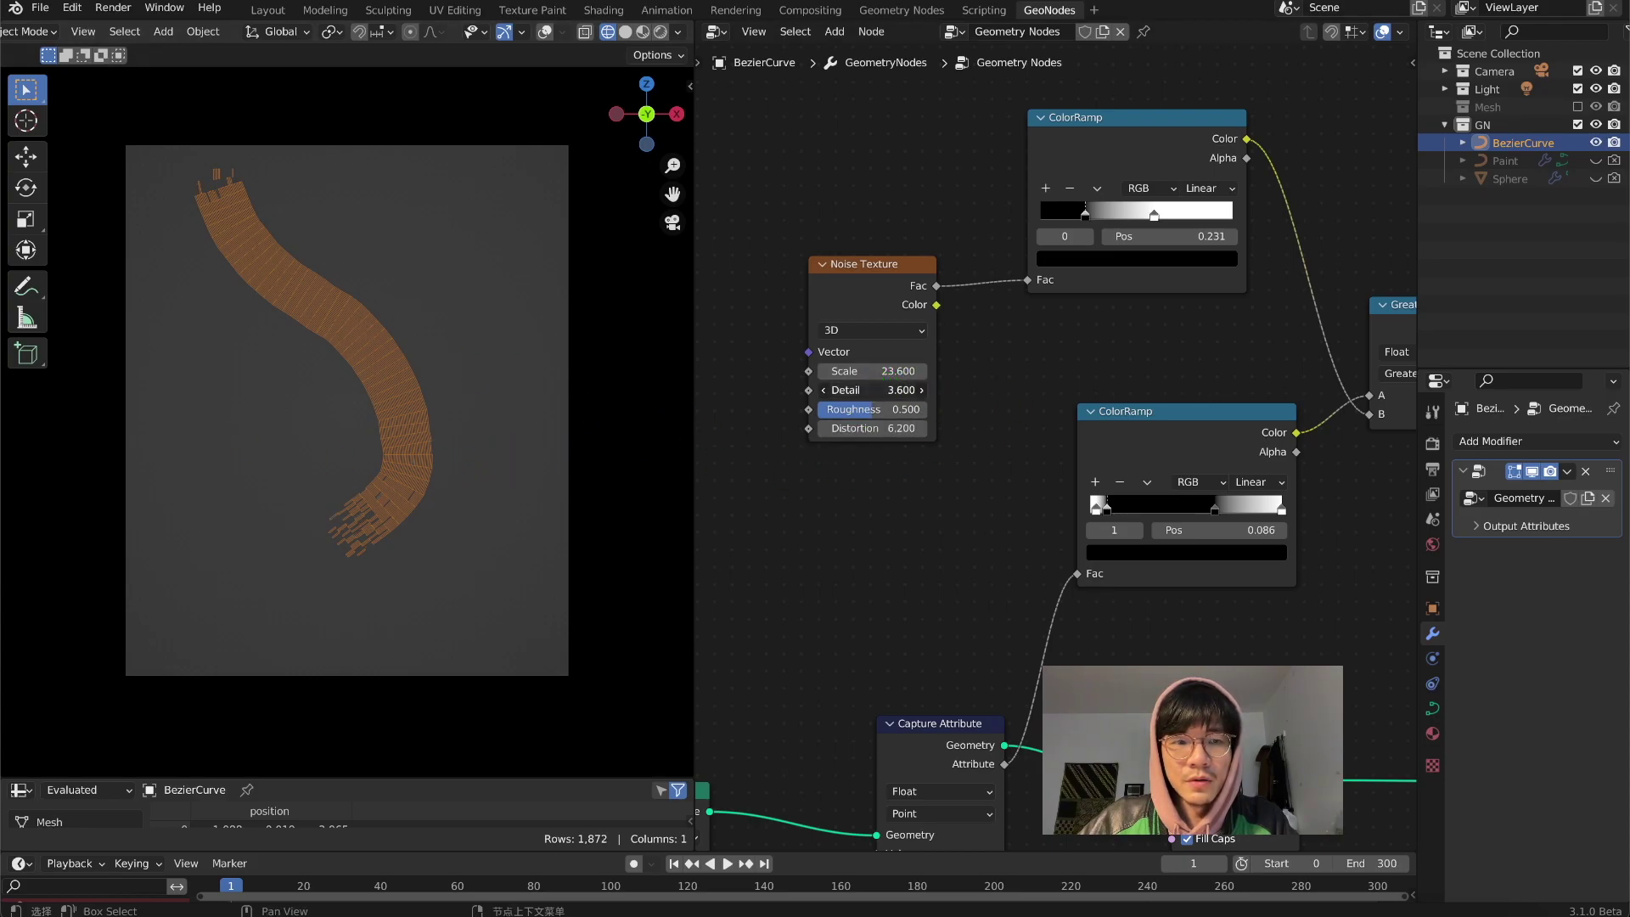
{"action": "left_click_drag", "start_coordinate": [885, 373], "coordinate": [909, 374]}
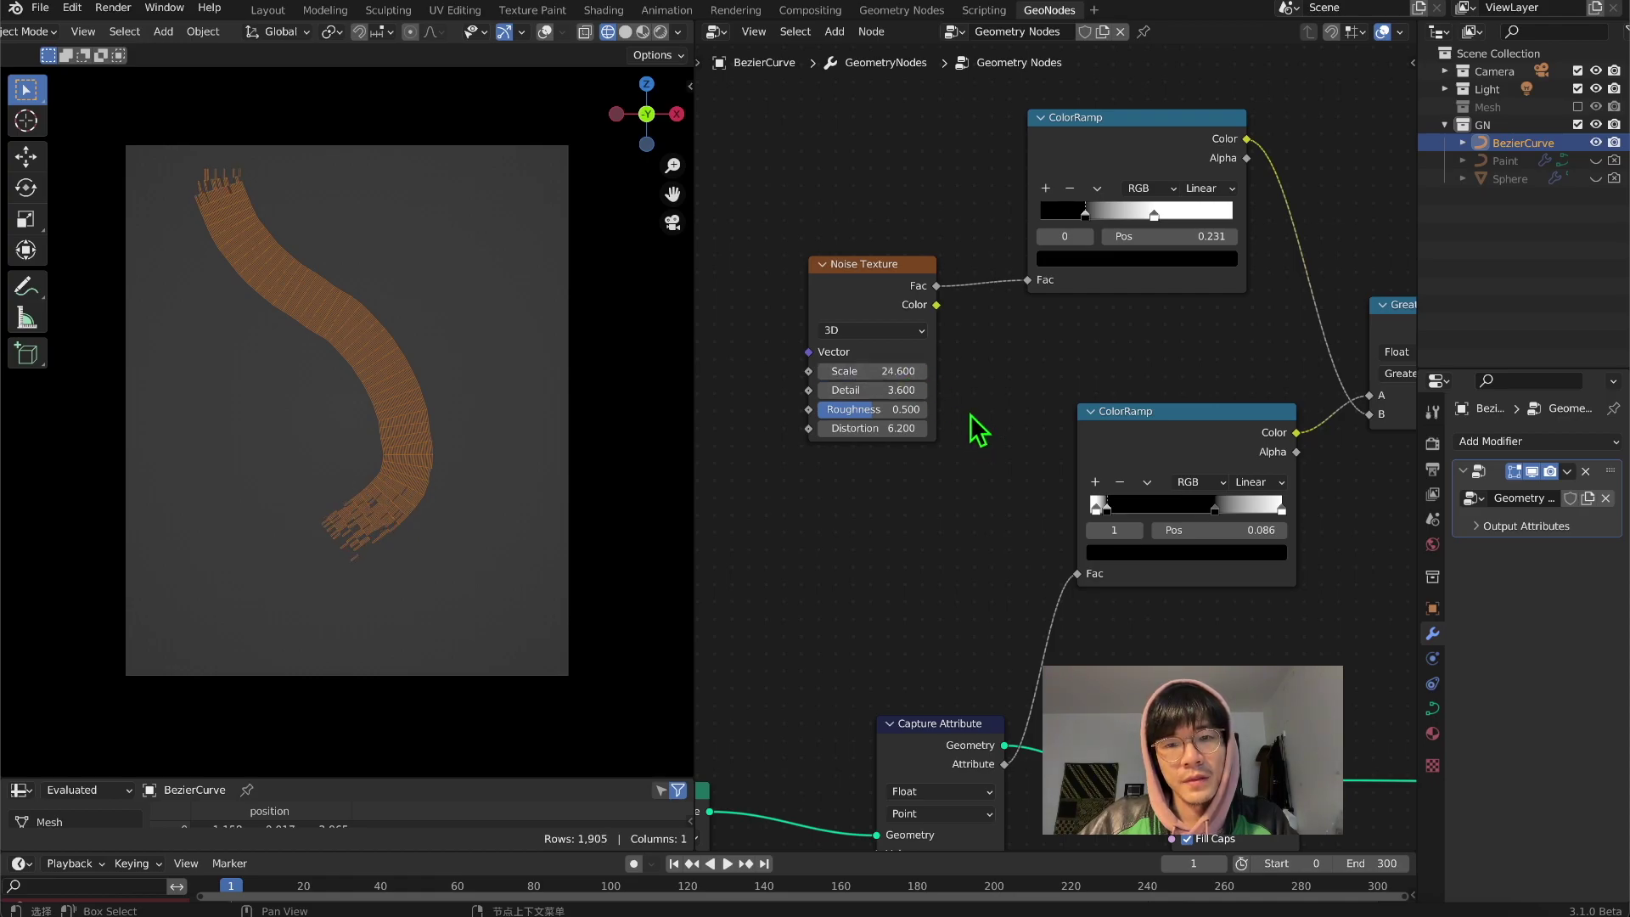
{"action": "scroll", "coordinate": [971, 414], "scroll_direction": "down", "scroll_amount": 6}
{"action": "left_click_drag", "start_coordinate": [939, 231], "coordinate": [1057, 365]}
{"action": "left_click_drag", "start_coordinate": [1076, 278], "coordinate": [1086, 174]}
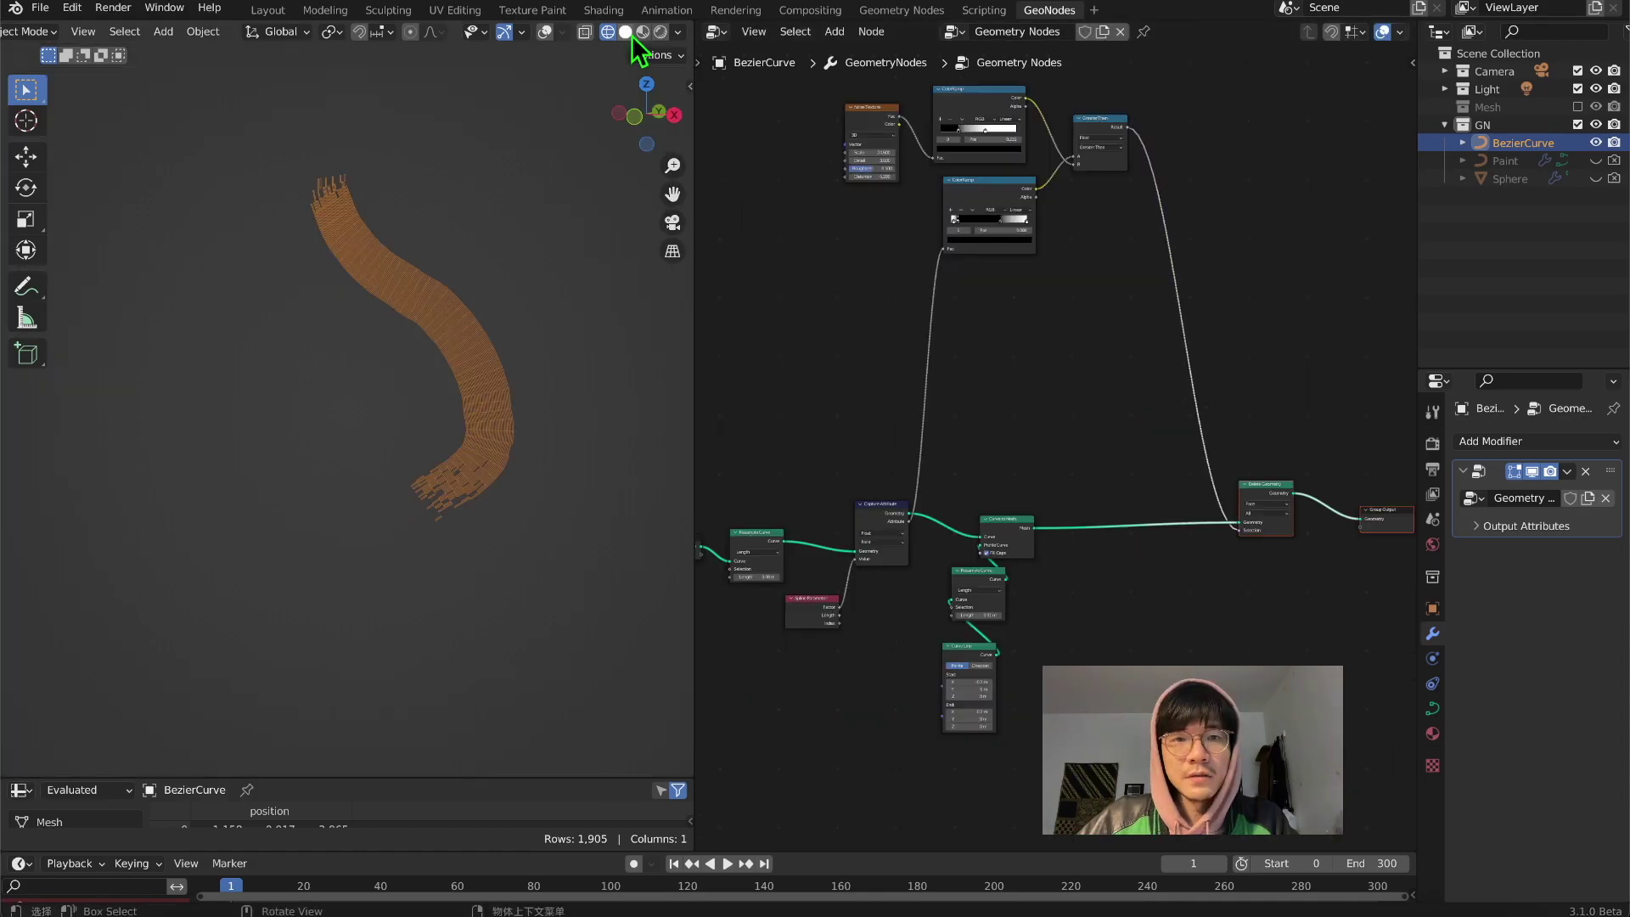
Step: Preview the stroke with shaded surfaces and add a Solidify modifier to the curve
{"action": "left_click", "coordinate": [626, 31]}
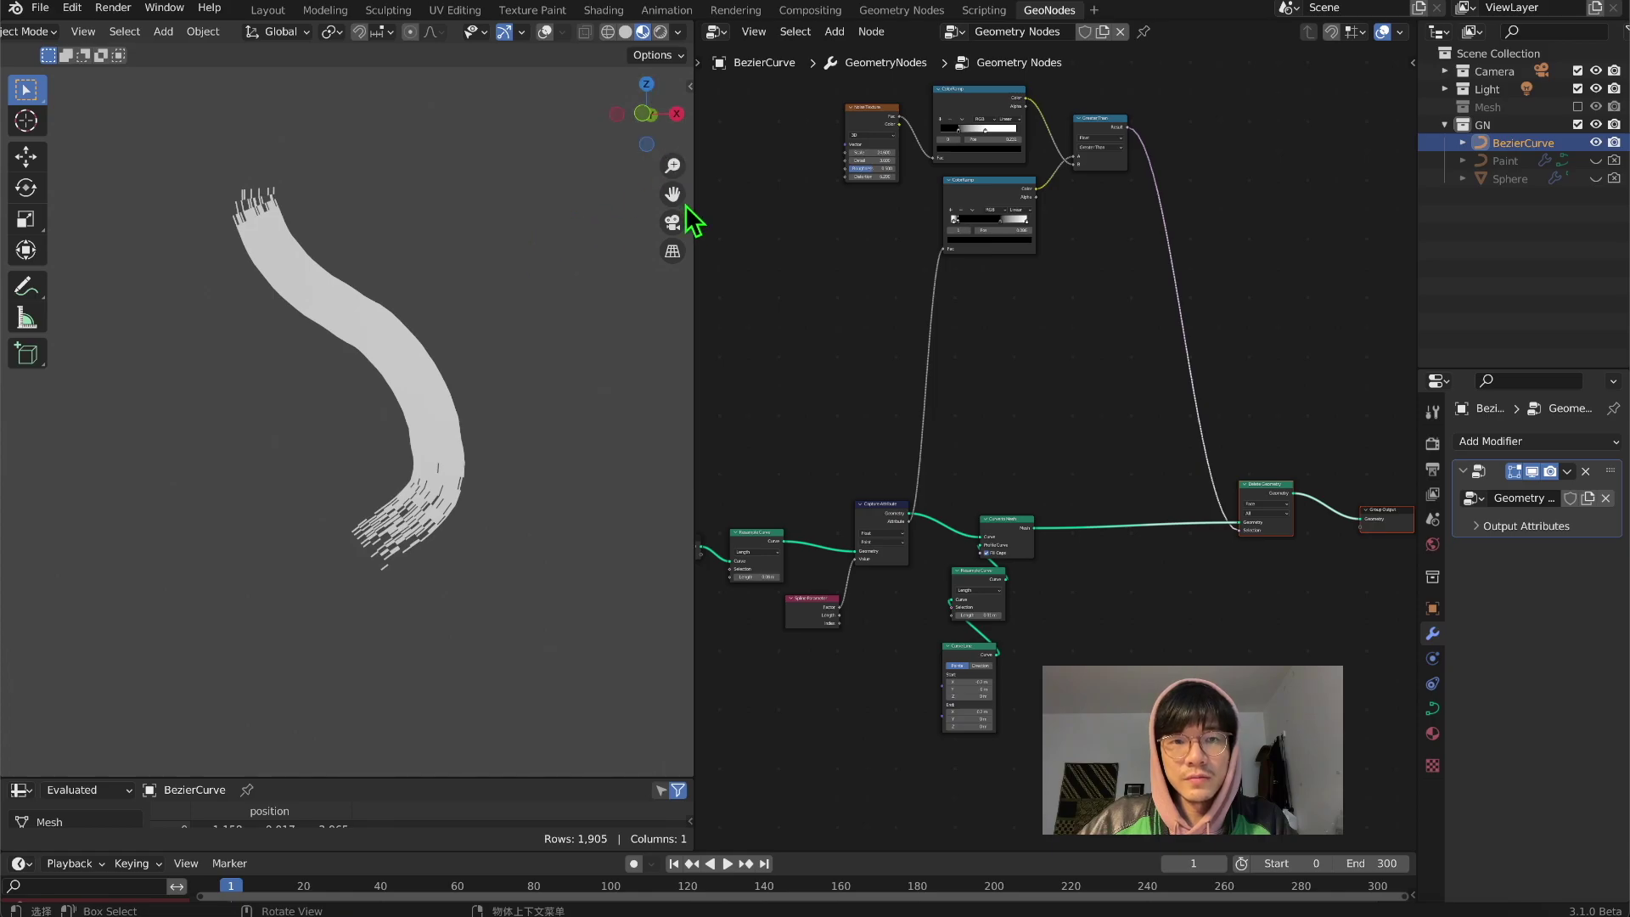
{"action": "left_click", "coordinate": [1525, 441]}
{"action": "left_click", "coordinate": [1519, 439]}
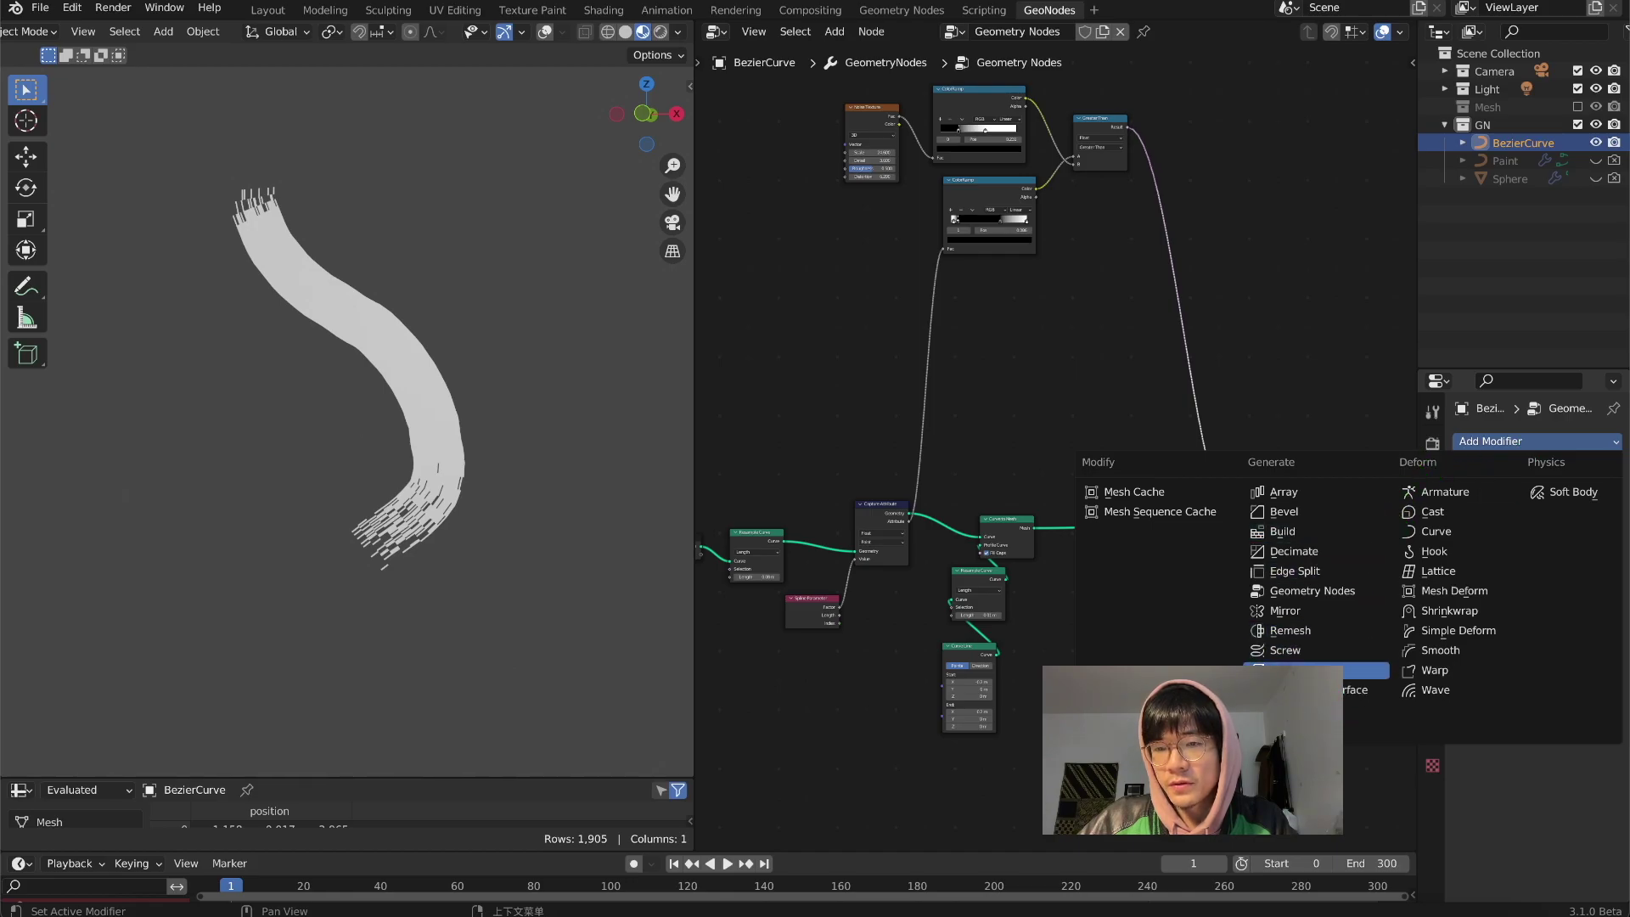
{"action": "left_click", "coordinate": [1316, 670]}
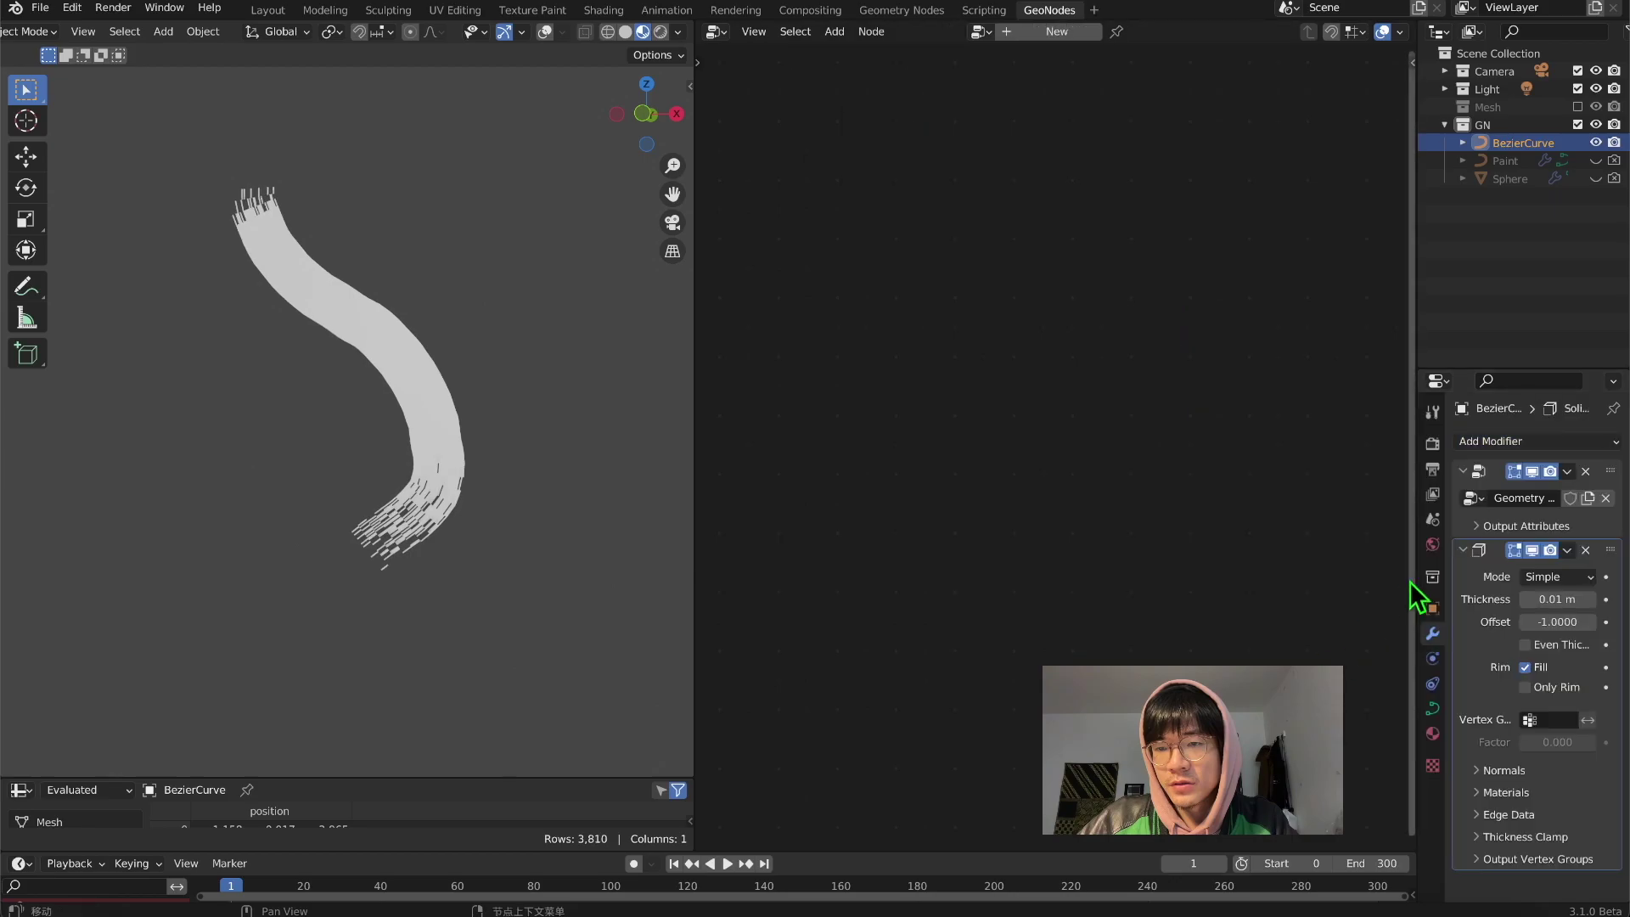
{"action": "left_click", "coordinate": [1463, 551]}
Step: Add a level 1 Subdivision modifier and a Smooth modifier with a factor of 5.324, and increase the smoothing repeat
{"action": "key", "text": "ctrl+1"}
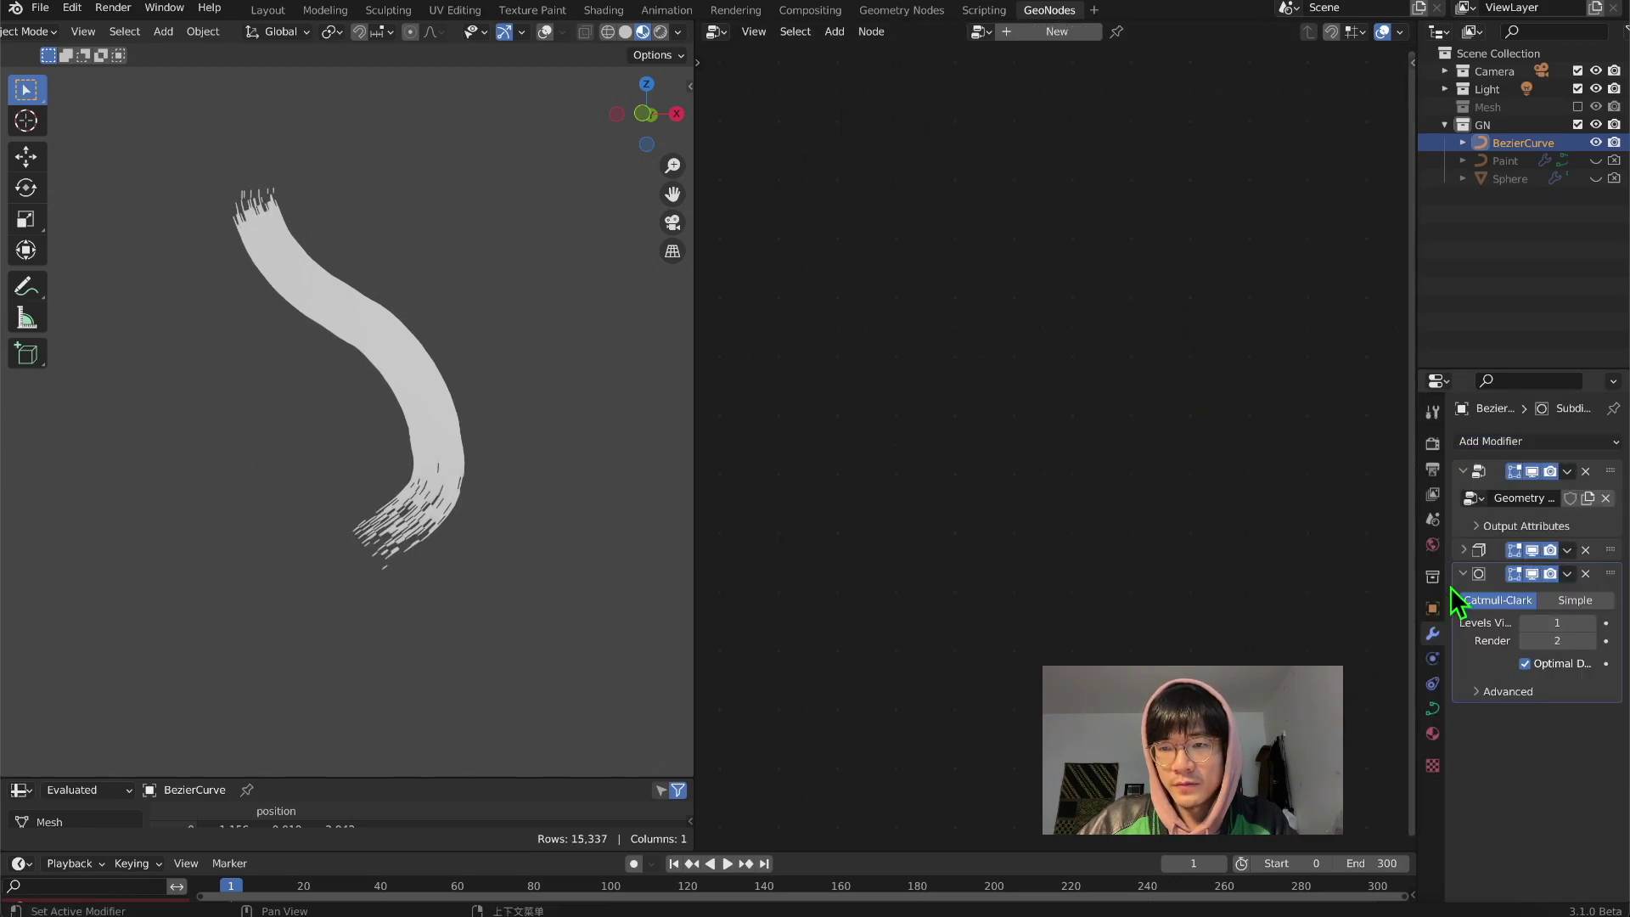
{"action": "left_click", "coordinate": [1463, 574]}
{"action": "left_click", "coordinate": [1520, 441]}
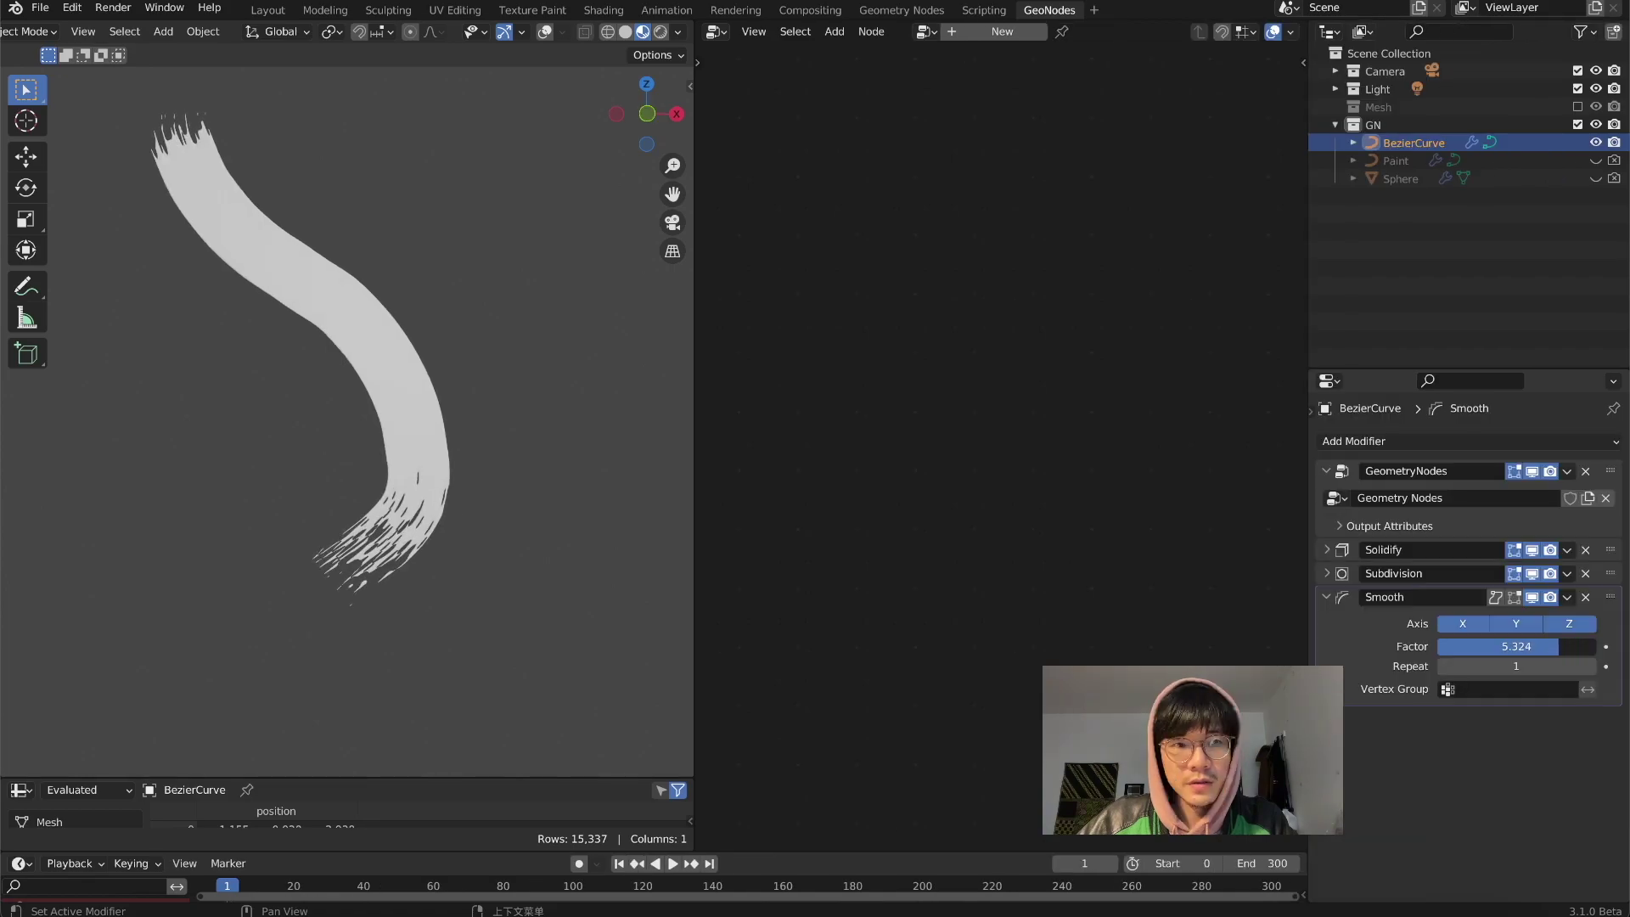
{"action": "left_click", "coordinate": [1591, 665]}
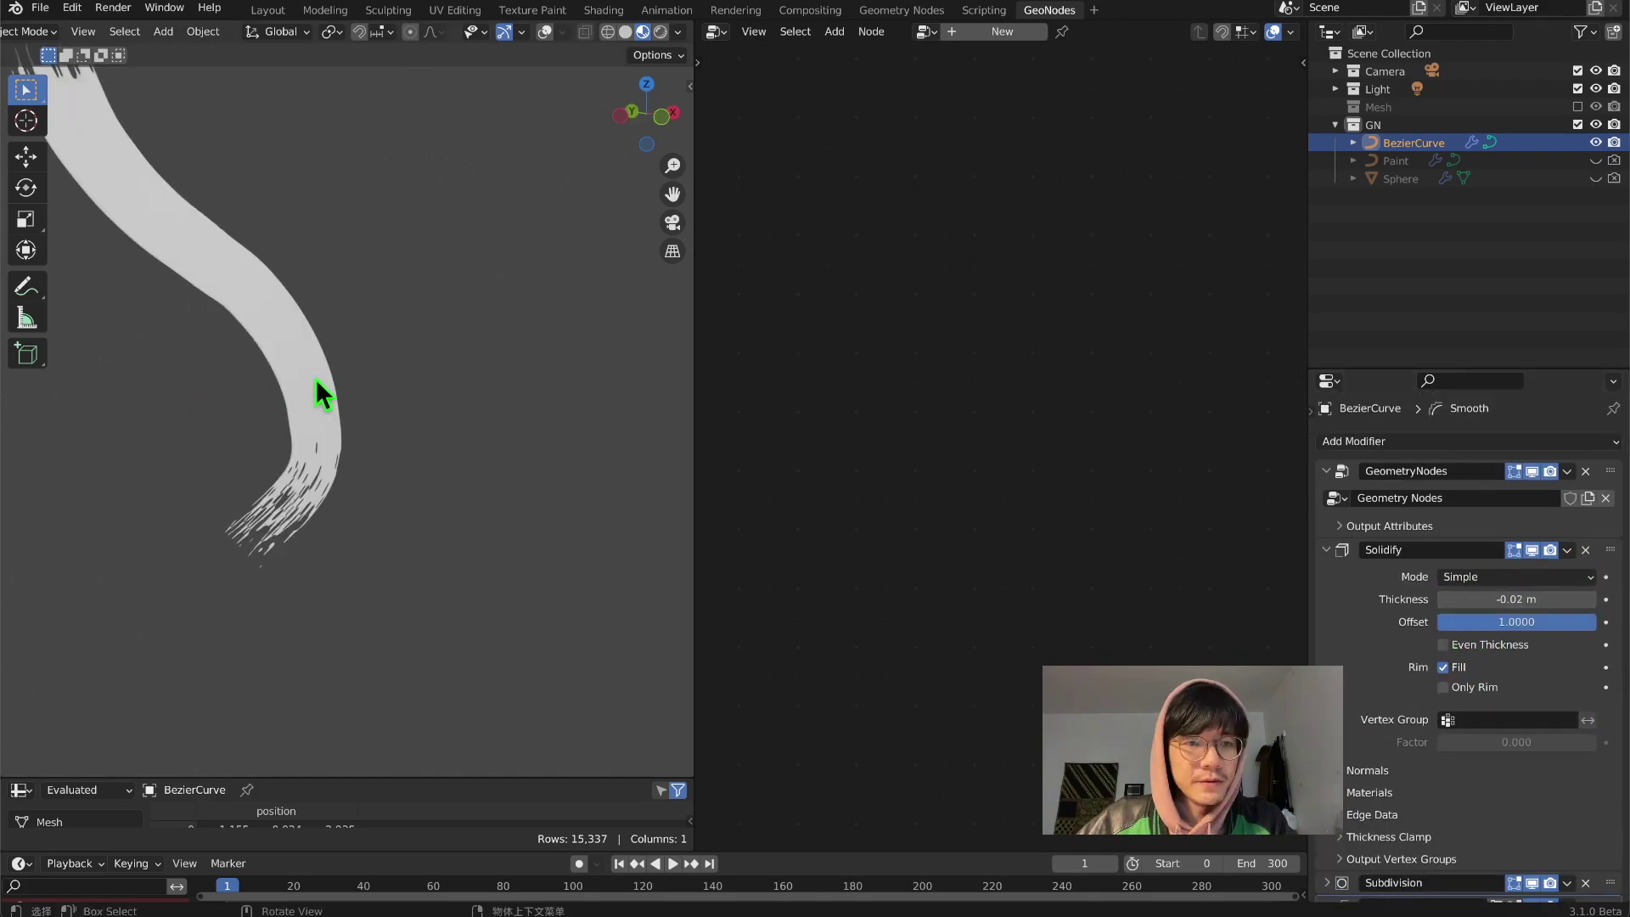
Step: Enter the curve's Edit Mode and draw several more freehand strokes around the existing one
{"action": "middle_click_drag", "start_coordinate": [314, 379], "coordinate": [374, 389]}
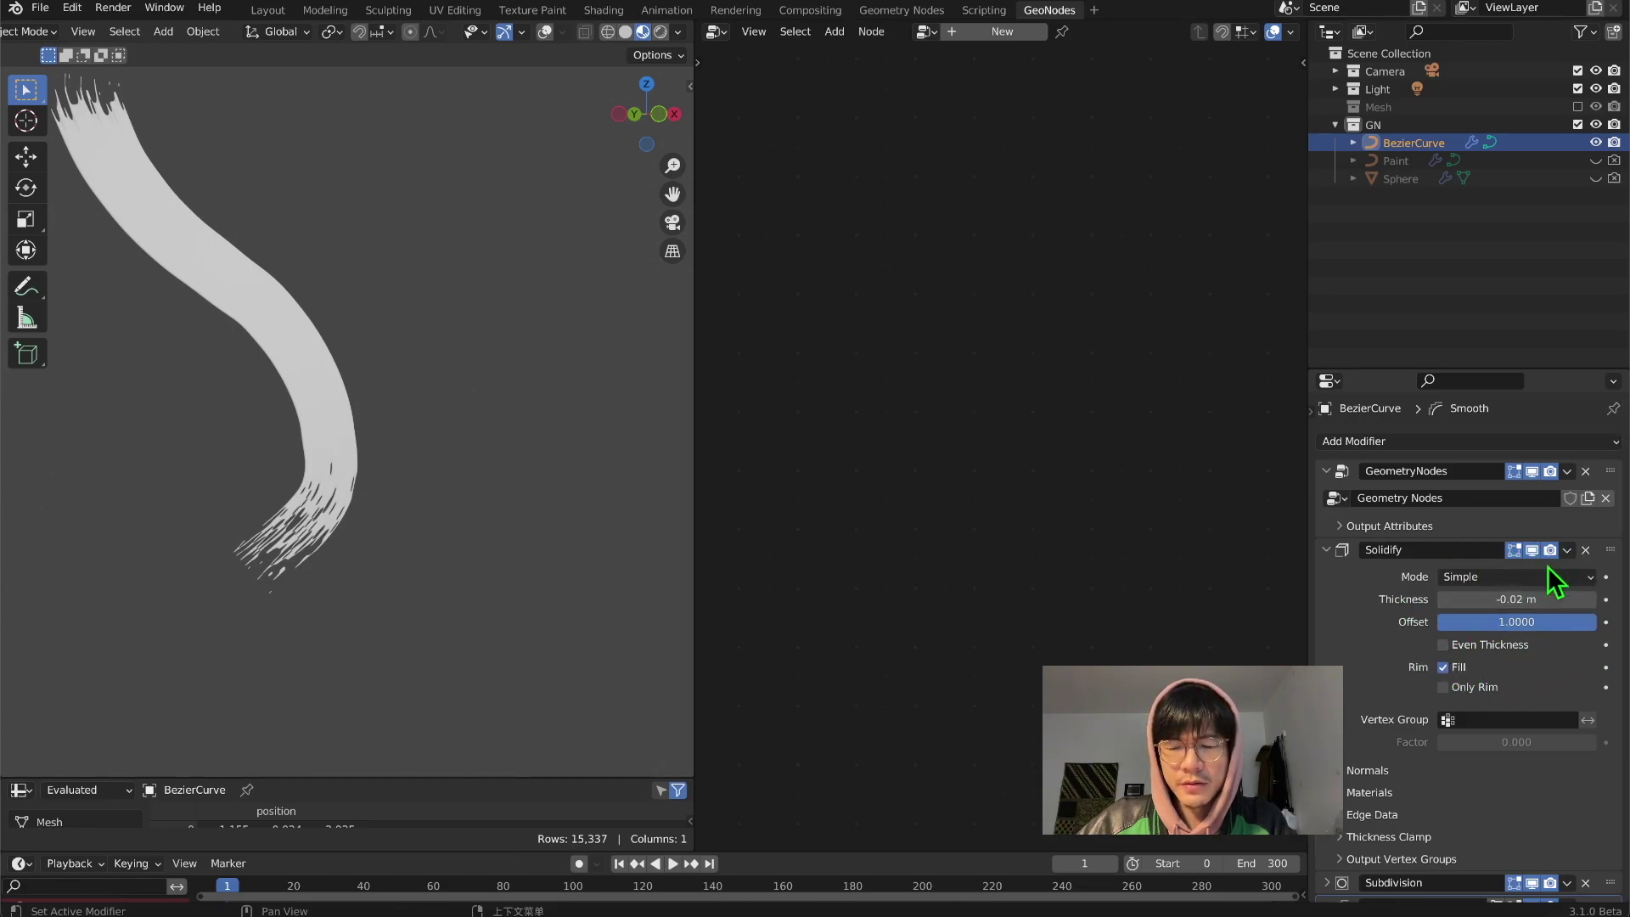
{"action": "scroll", "coordinate": [1541, 648], "scroll_direction": "down", "scroll_amount": 2}
{"action": "scroll", "coordinate": [466, 444], "scroll_direction": "down", "scroll_amount": 2}
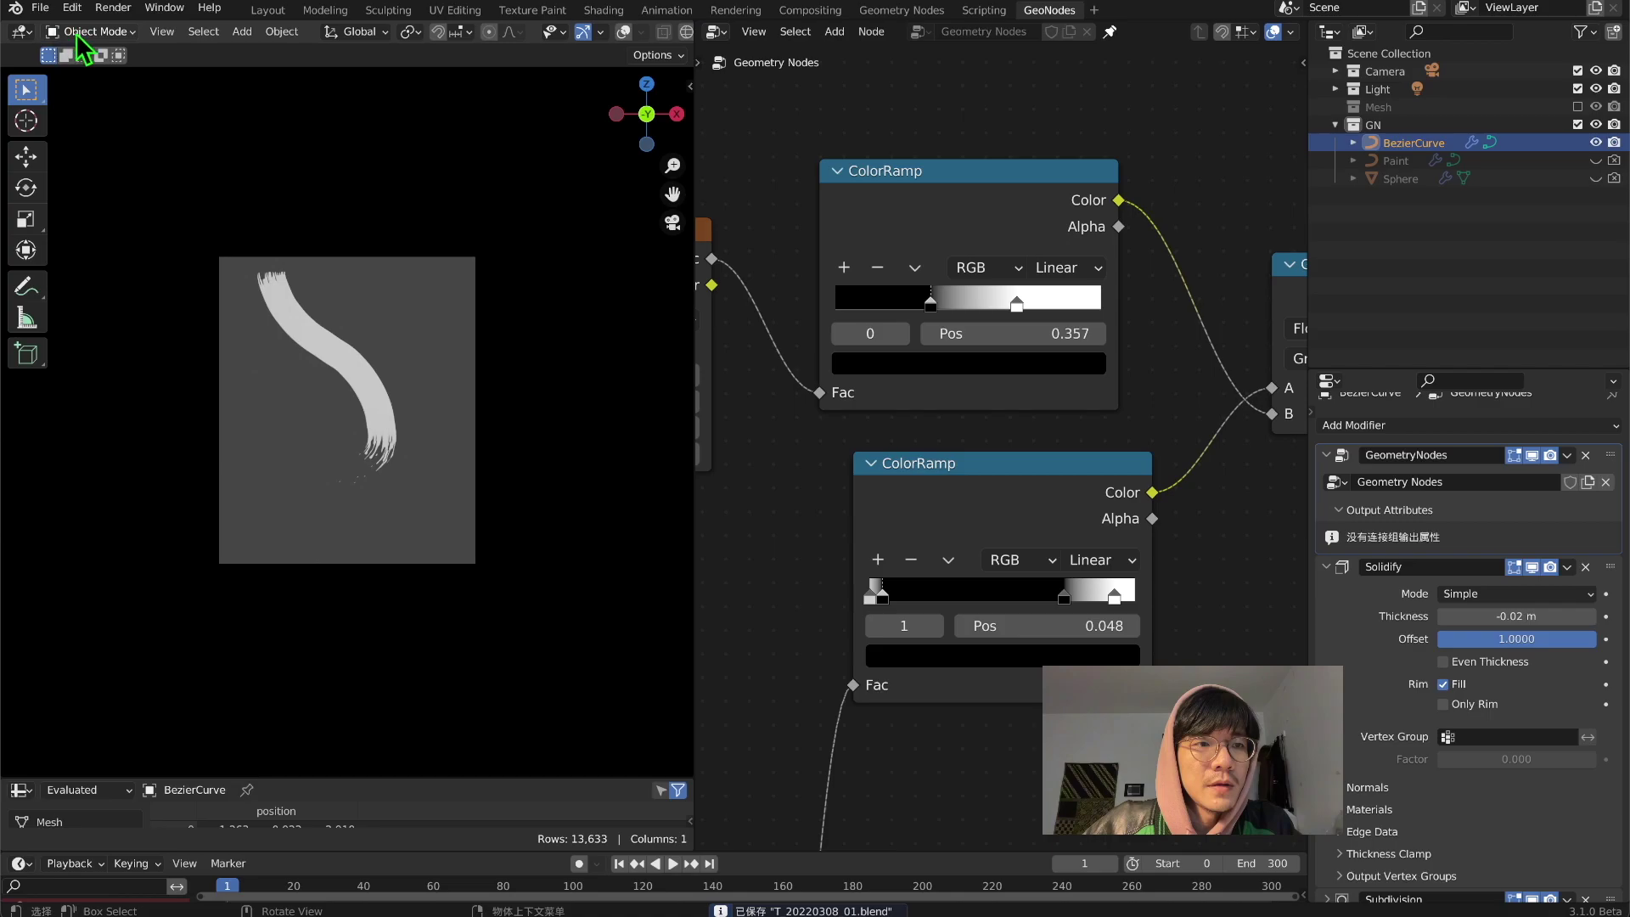
{"action": "left_click", "coordinate": [58, 34]}
{"action": "left_click", "coordinate": [136, 70]}
{"action": "scroll", "coordinate": [368, 344], "scroll_direction": "up", "scroll_amount": 3}
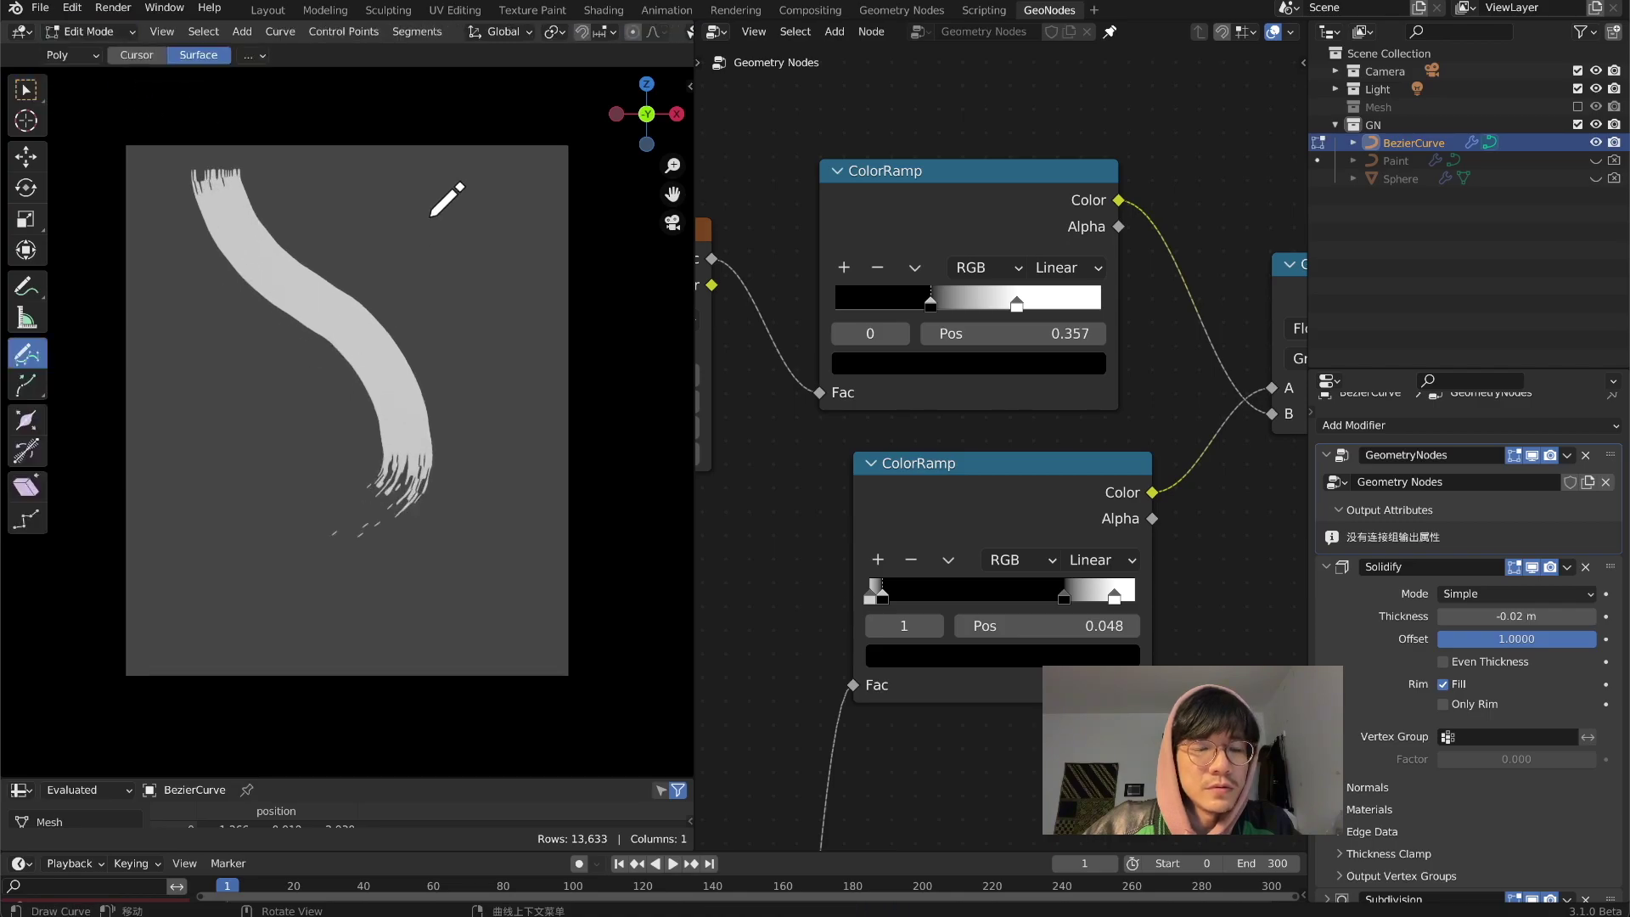
{"action": "left_click_drag", "start_coordinate": [431, 216], "coordinate": [515, 369]}
{"action": "left_click_drag", "start_coordinate": [216, 402], "coordinate": [419, 575]}
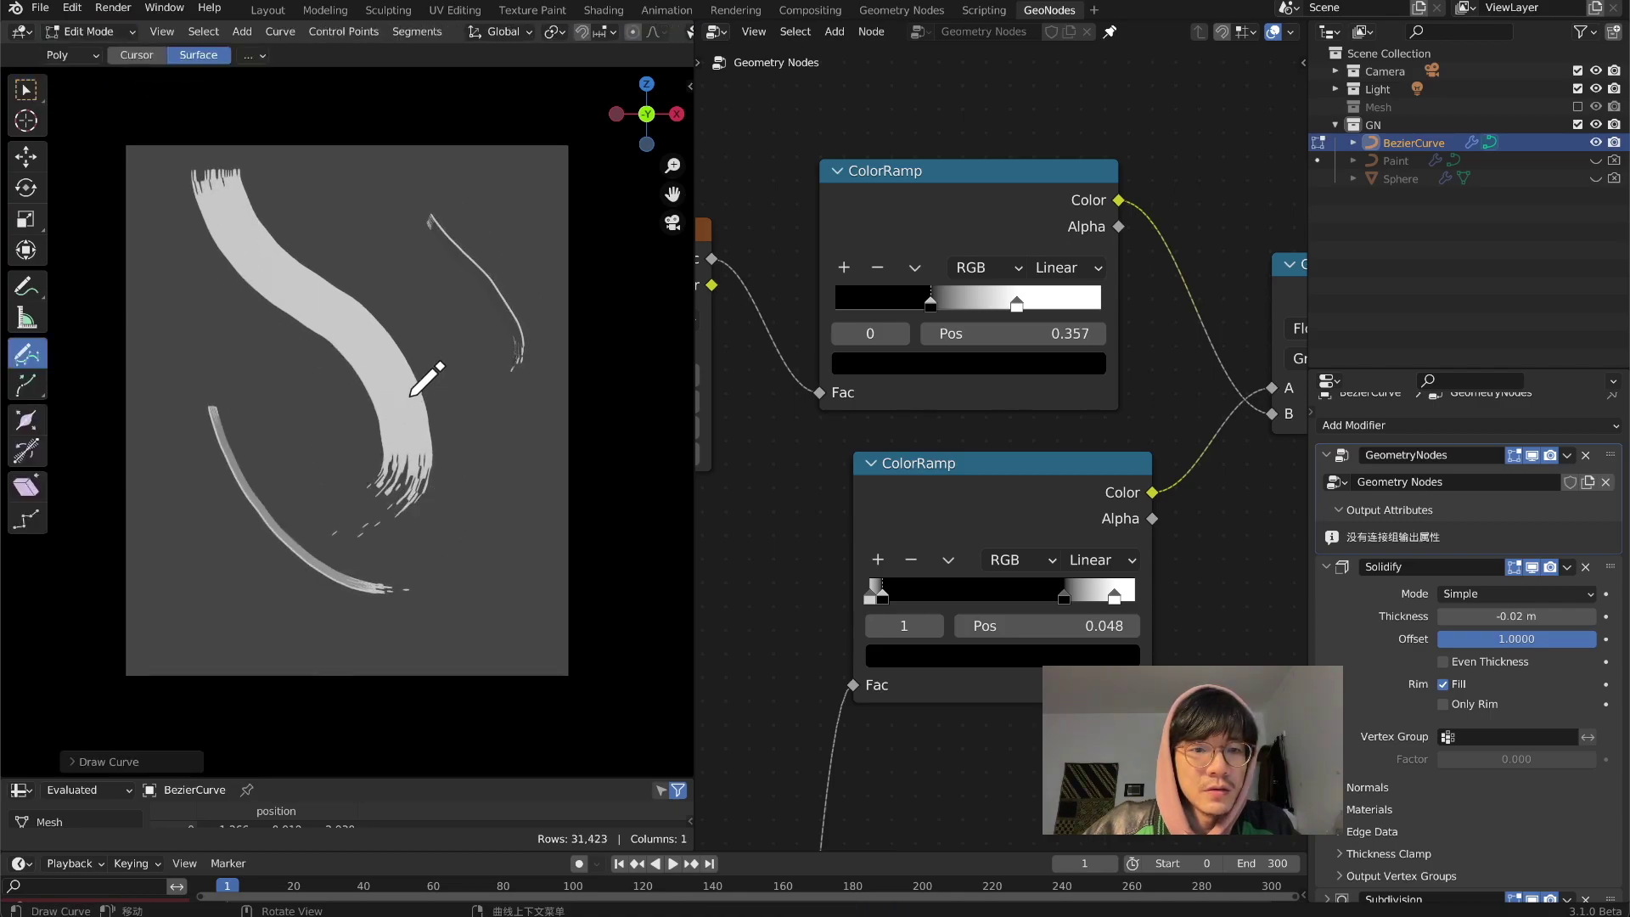
{"action": "middle_click_drag", "start_coordinate": [415, 385], "coordinate": [415, 476]}
{"action": "left_click_drag", "start_coordinate": [361, 312], "coordinate": [431, 391]}
{"action": "middle_click_drag", "start_coordinate": [462, 488], "coordinate": [299, 388]}
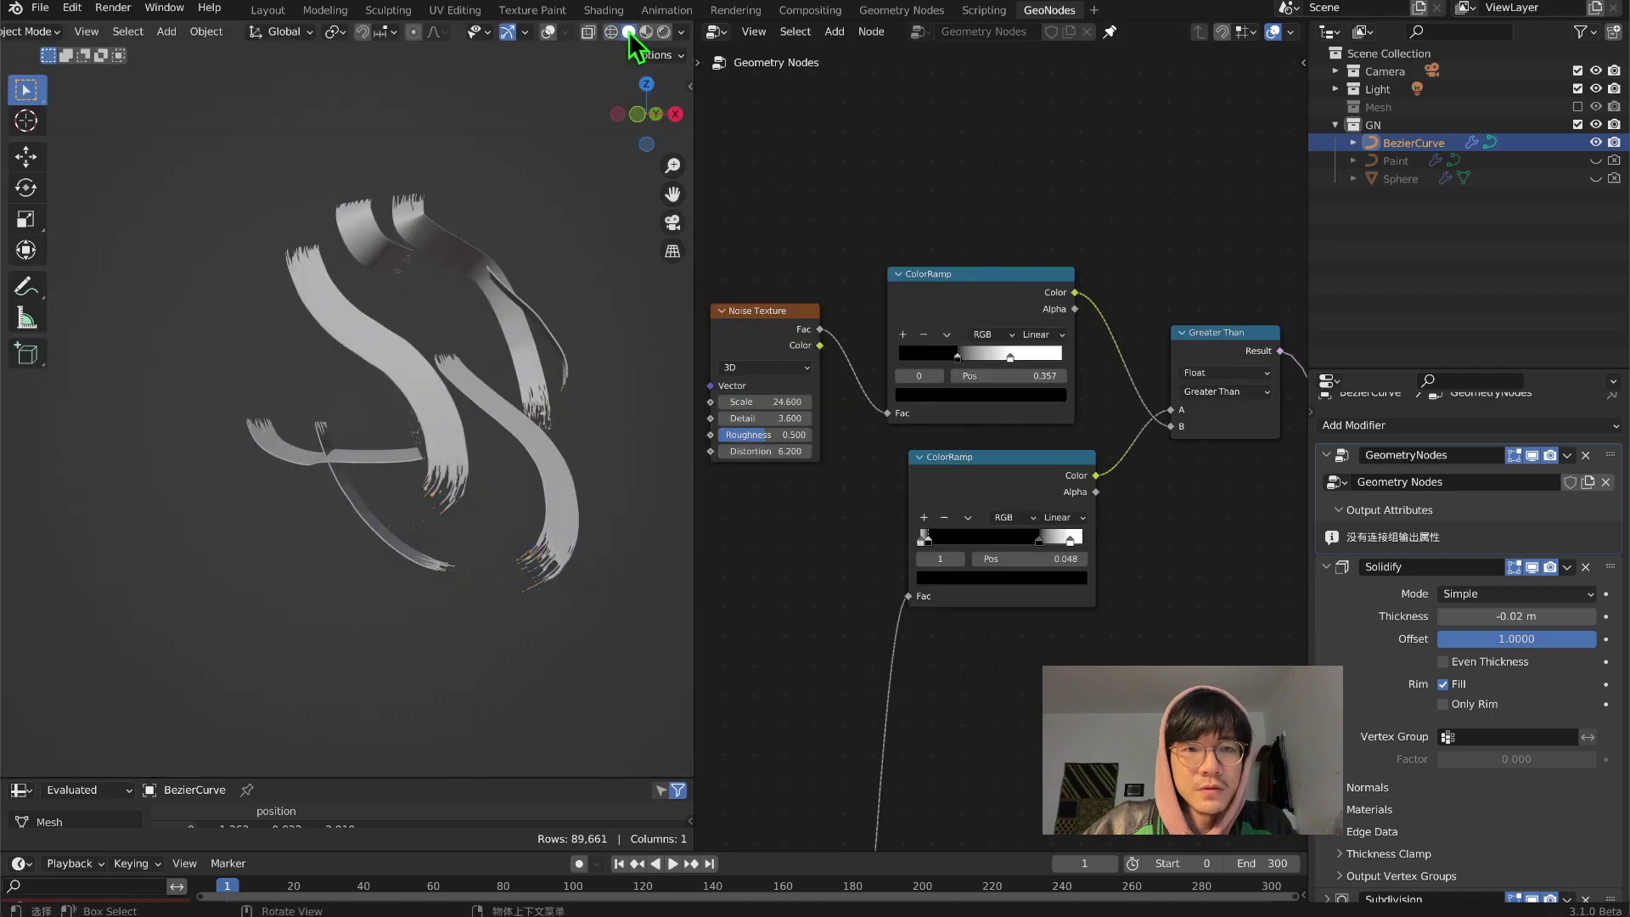
Step: Set the Length of the main Resample Curve node, ahead of Capture Attribute, to 0.1 m
{"action": "scroll", "coordinate": [789, 436], "scroll_direction": "down", "scroll_amount": 5}
{"action": "middle_click_drag", "start_coordinate": [759, 583], "coordinate": [977, 344]}
{"action": "scroll", "coordinate": [968, 438], "scroll_direction": "up", "scroll_amount": 17}
{"action": "mouse_move", "coordinate": [908, 500]}
{"action": "middle_mouse_down"}
{"action": "mouse_move", "coordinate": [1117, 403]}
{"action": "mouse_move", "coordinate": [939, 495]}
{"action": "middle_mouse_up"}
{"action": "left_click", "coordinate": [828, 495]}
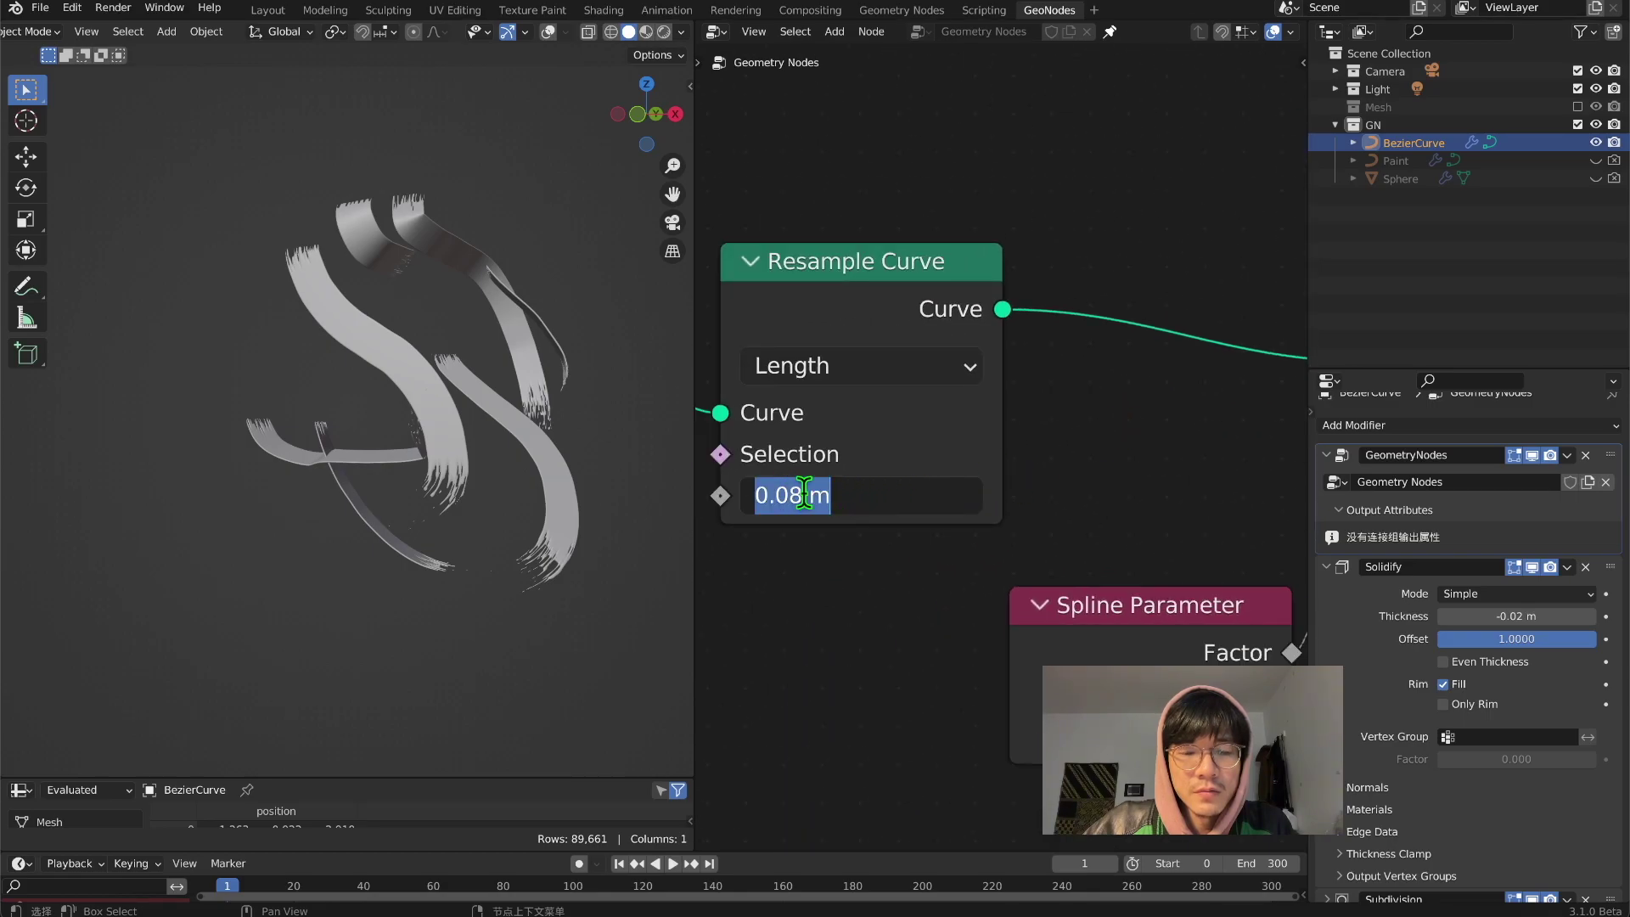
{"action": "left_click", "coordinate": [791, 495]}
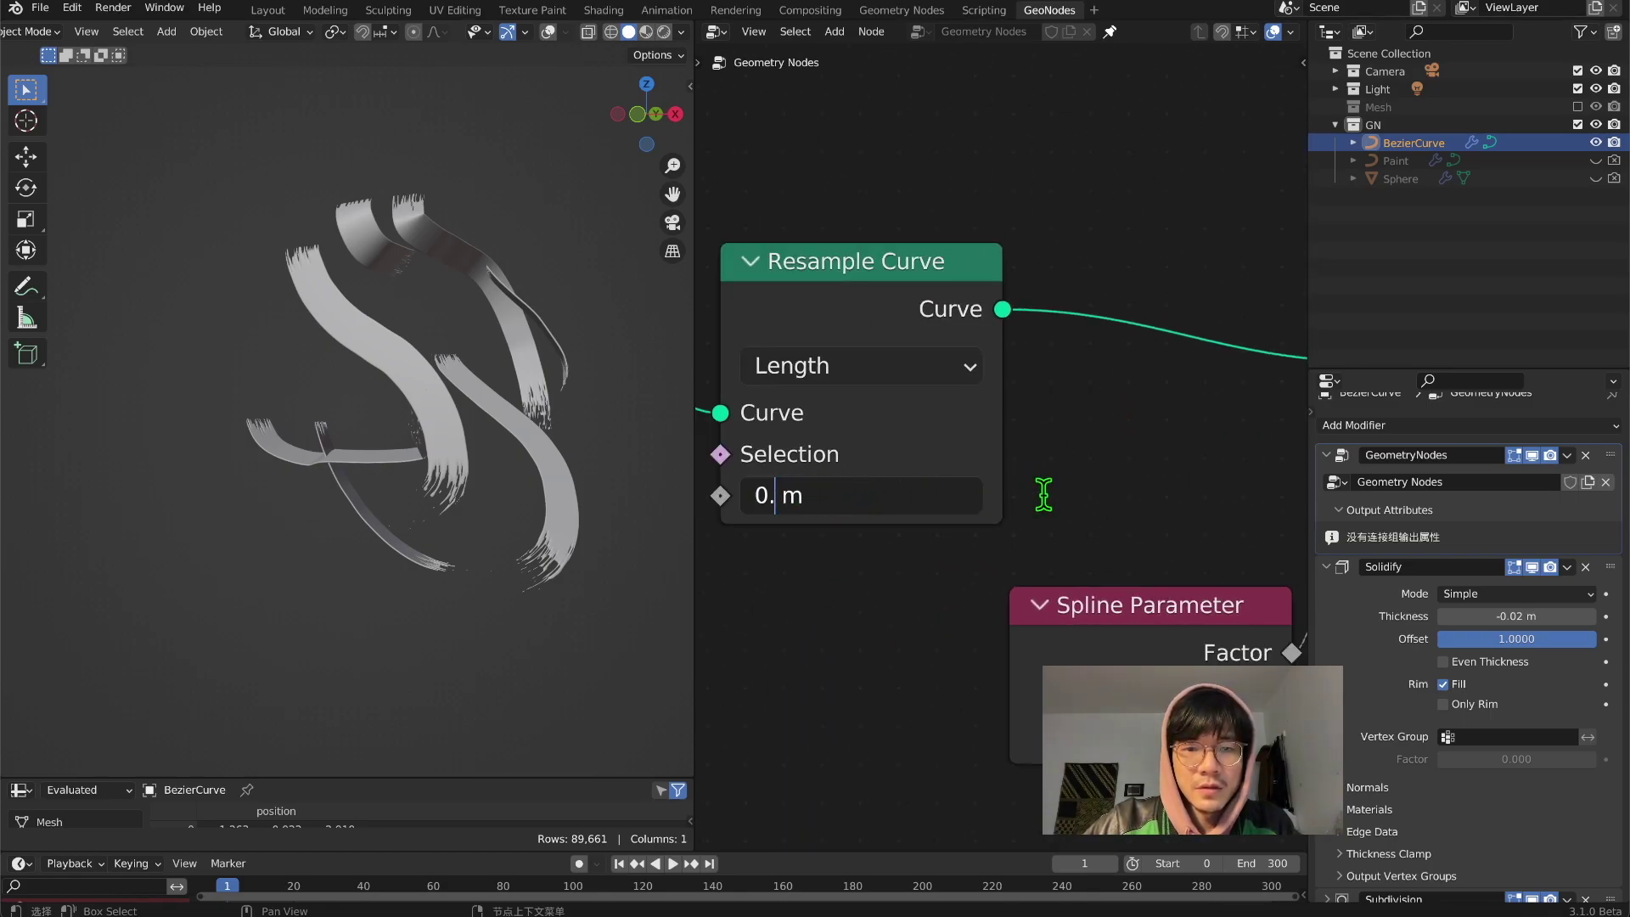
{"action": "type", "text": "1"}
{"action": "key", "text": "Return"}
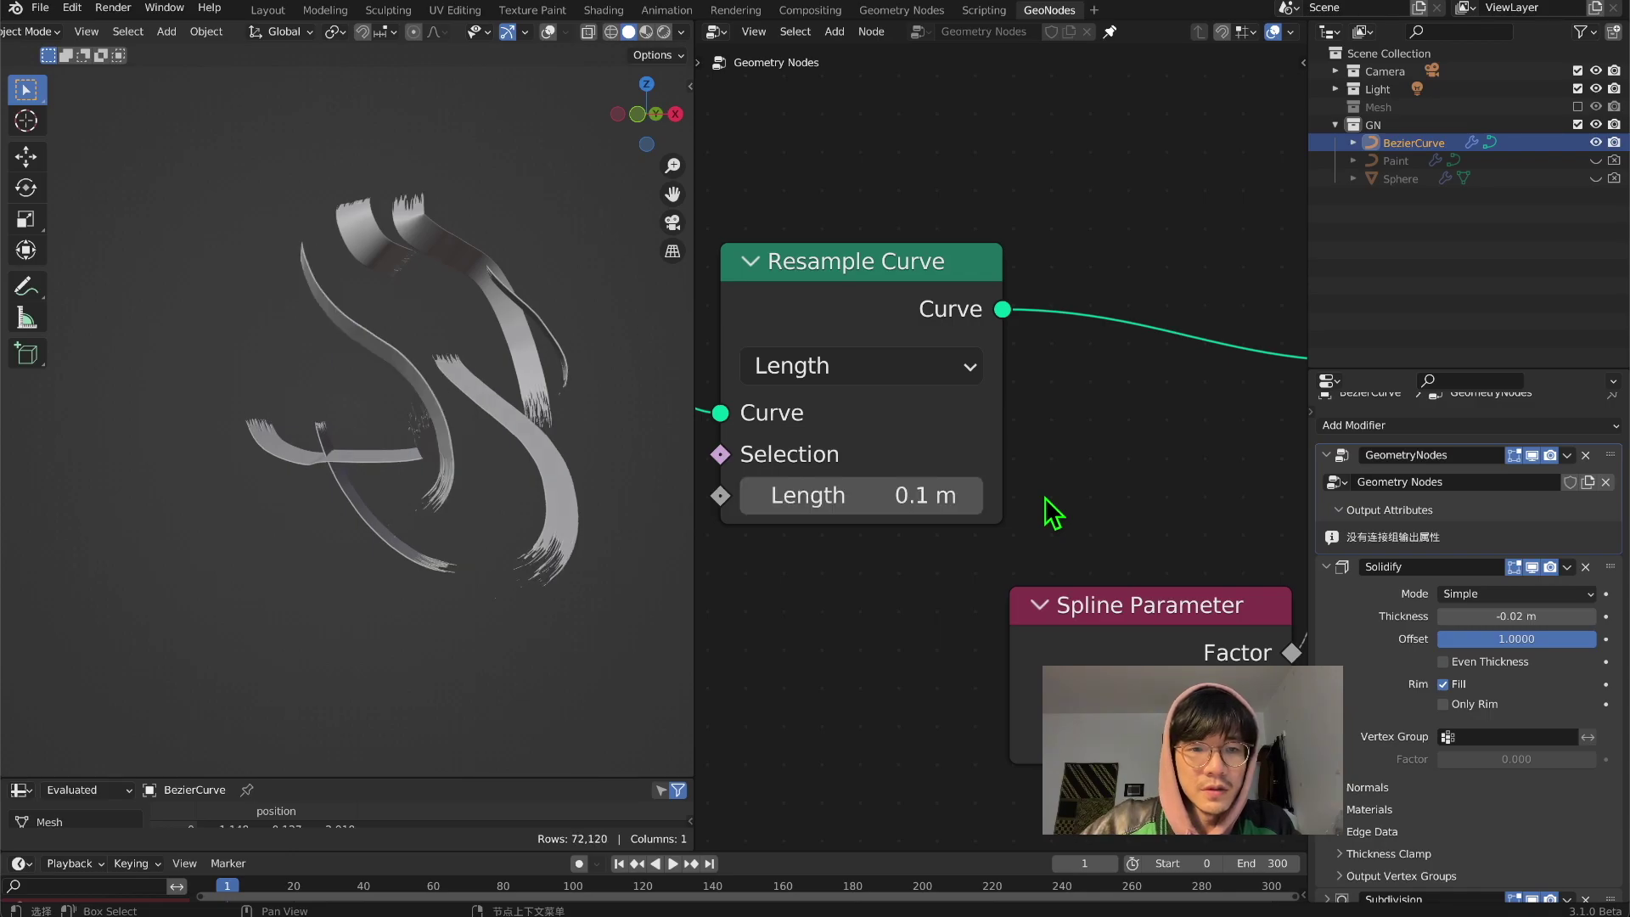
Step: Examine the resampled strokes' mesh density in wireframe from several angles
{"action": "middle_click_drag", "start_coordinate": [527, 466], "coordinate": [405, 457]}
{"action": "scroll", "coordinate": [567, 448], "scroll_direction": "up", "scroll_amount": 3}
{"action": "left_click", "coordinate": [642, 34]}
{"action": "left_click", "coordinate": [615, 32]}
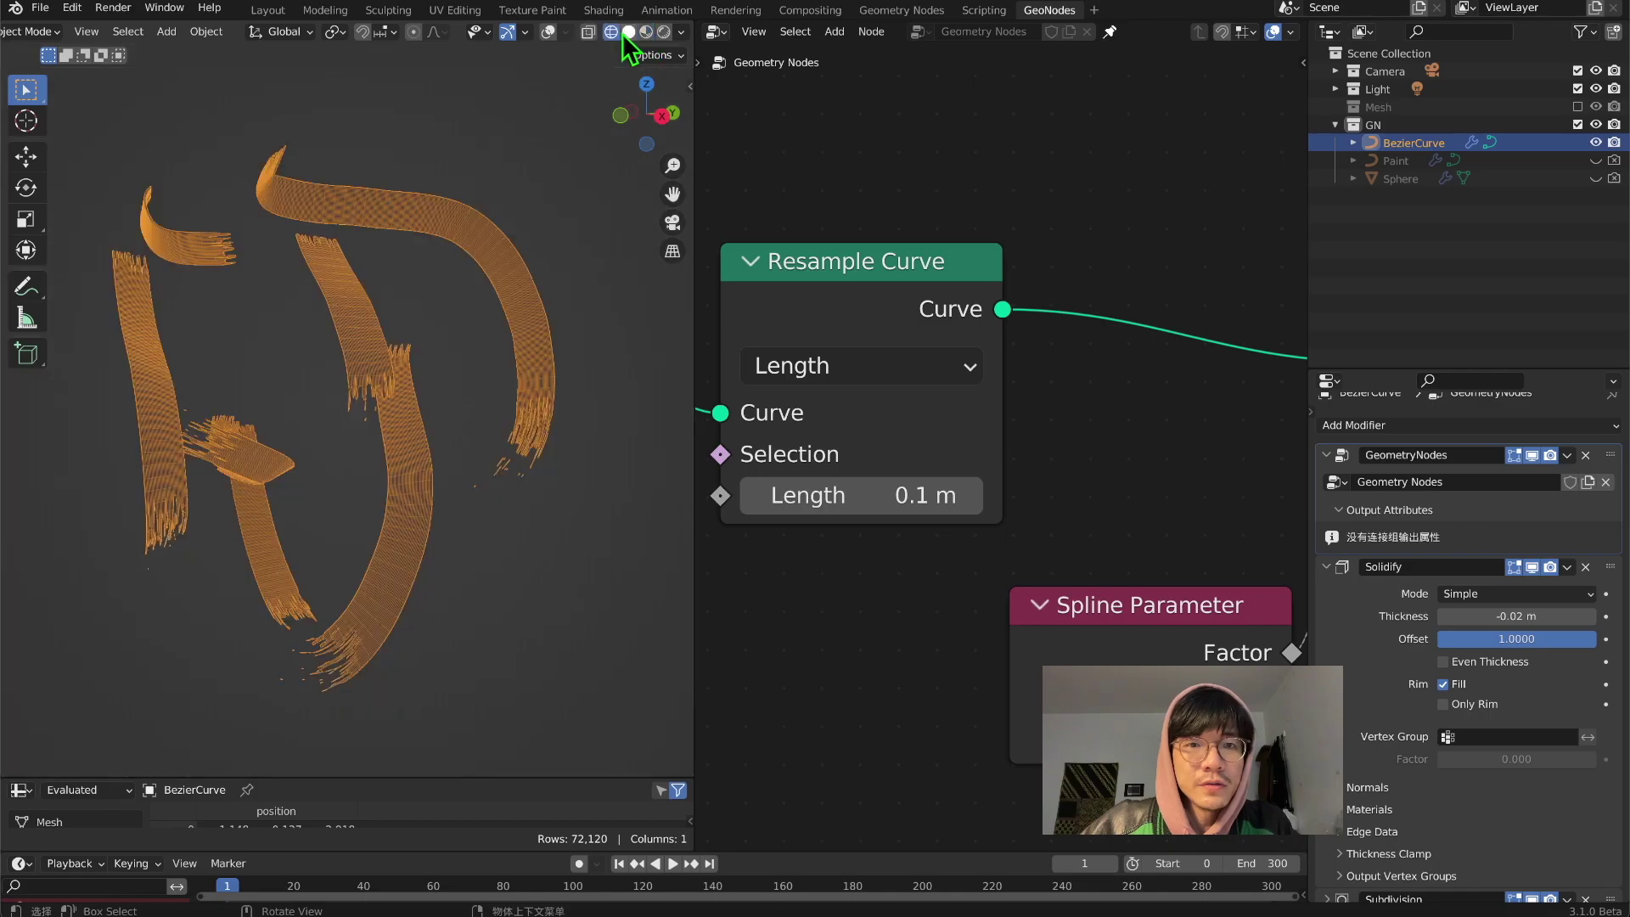
{"action": "scroll", "coordinate": [448, 238], "scroll_direction": "up", "scroll_amount": 2}
{"action": "middle_click_drag", "start_coordinate": [446, 306], "coordinate": [502, 340]}
{"action": "middle_click_drag", "start_coordinate": [429, 495], "coordinate": [443, 495]}
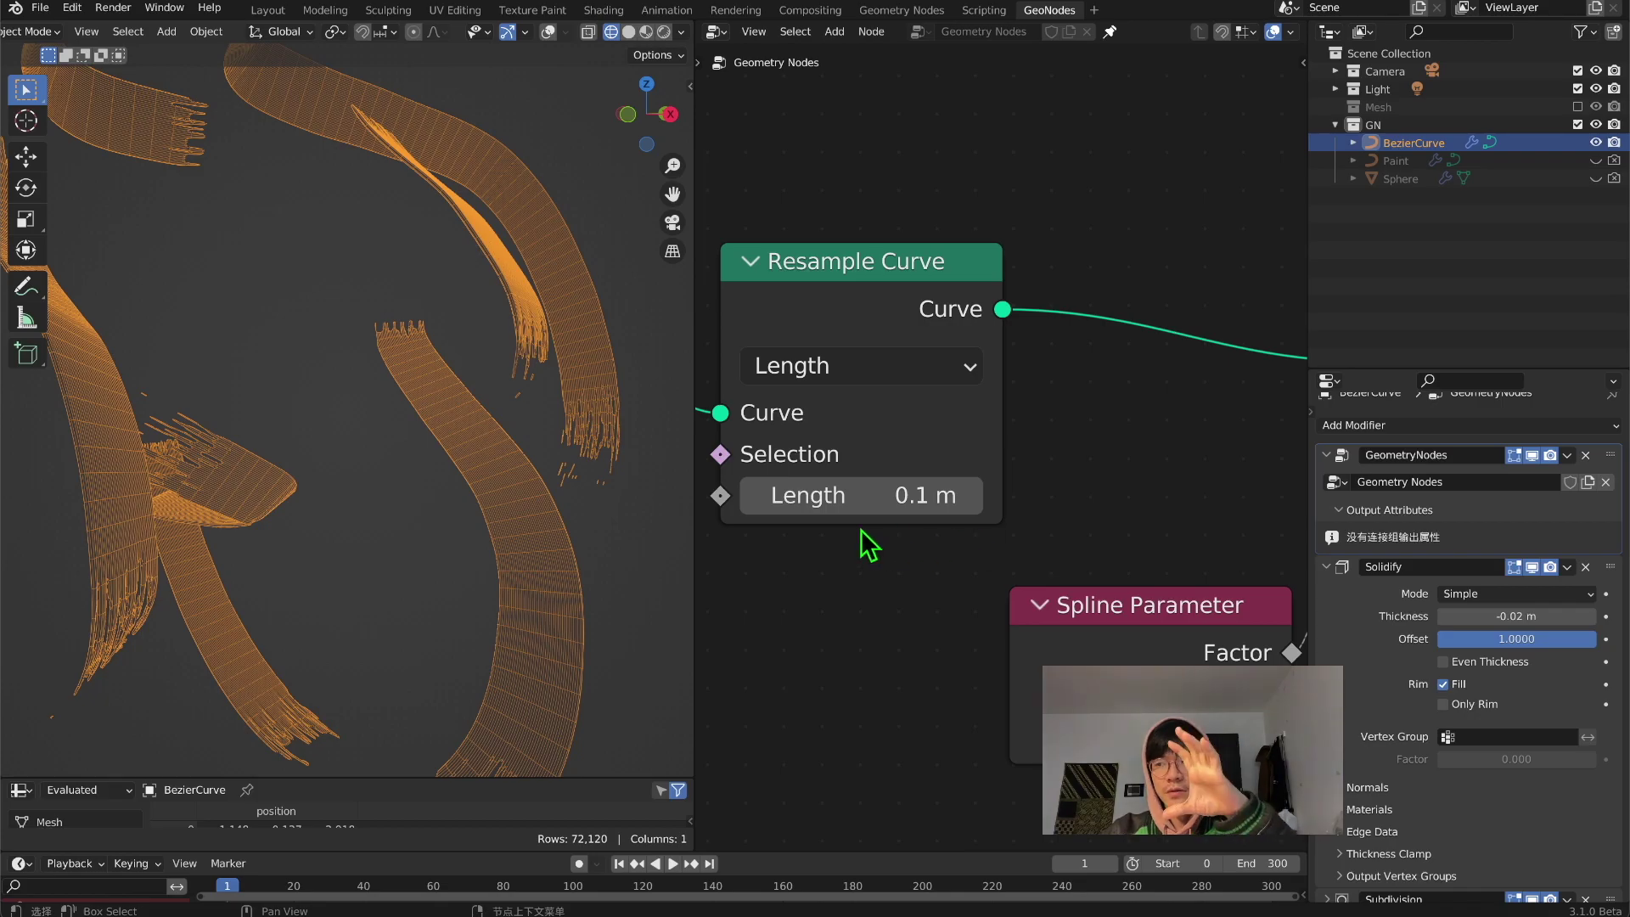
{"action": "middle_click_drag", "start_coordinate": [477, 463], "coordinate": [170, 146]}
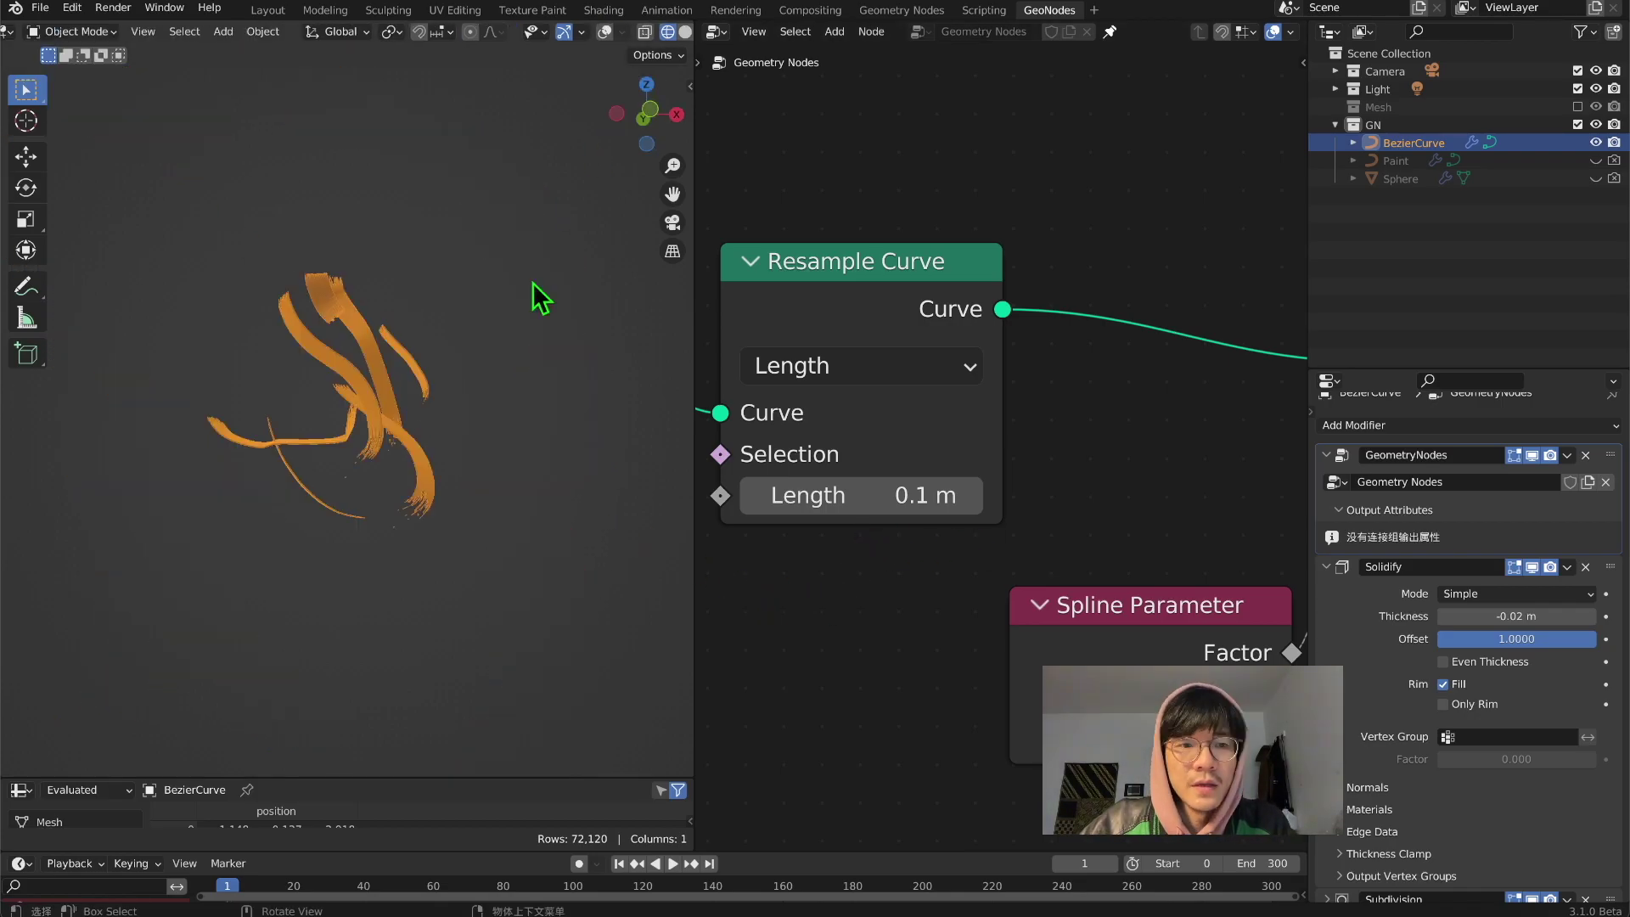
Step: Duplicate the Noise Texture, both ColorRamps and the Greater Than node, and place the copies below the originals
{"action": "scroll", "coordinate": [995, 433], "scroll_direction": "down", "scroll_amount": 10}
{"action": "middle_click_drag", "start_coordinate": [1081, 311], "coordinate": [738, 422]}
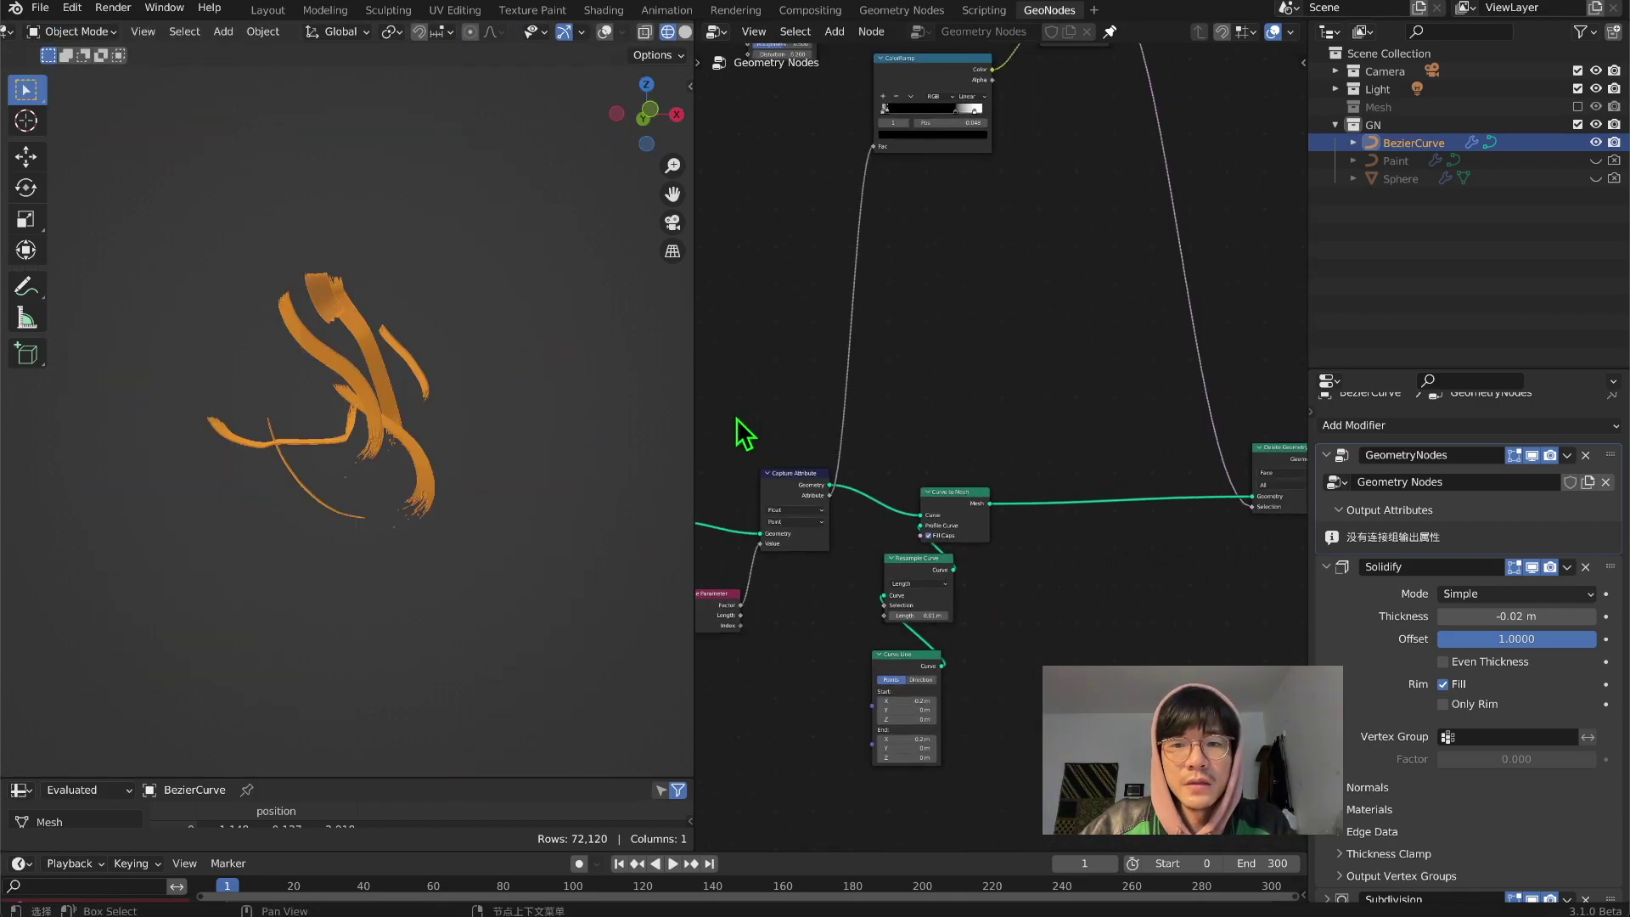
{"action": "middle_click_drag", "start_coordinate": [886, 289], "coordinate": [1077, 447]}
{"action": "left_click_drag", "start_coordinate": [767, 238], "coordinate": [1164, 529]}
{"action": "key", "text": "shift+d"}
{"action": "scroll", "coordinate": [1085, 622], "scroll_direction": "down", "scroll_amount": 3}
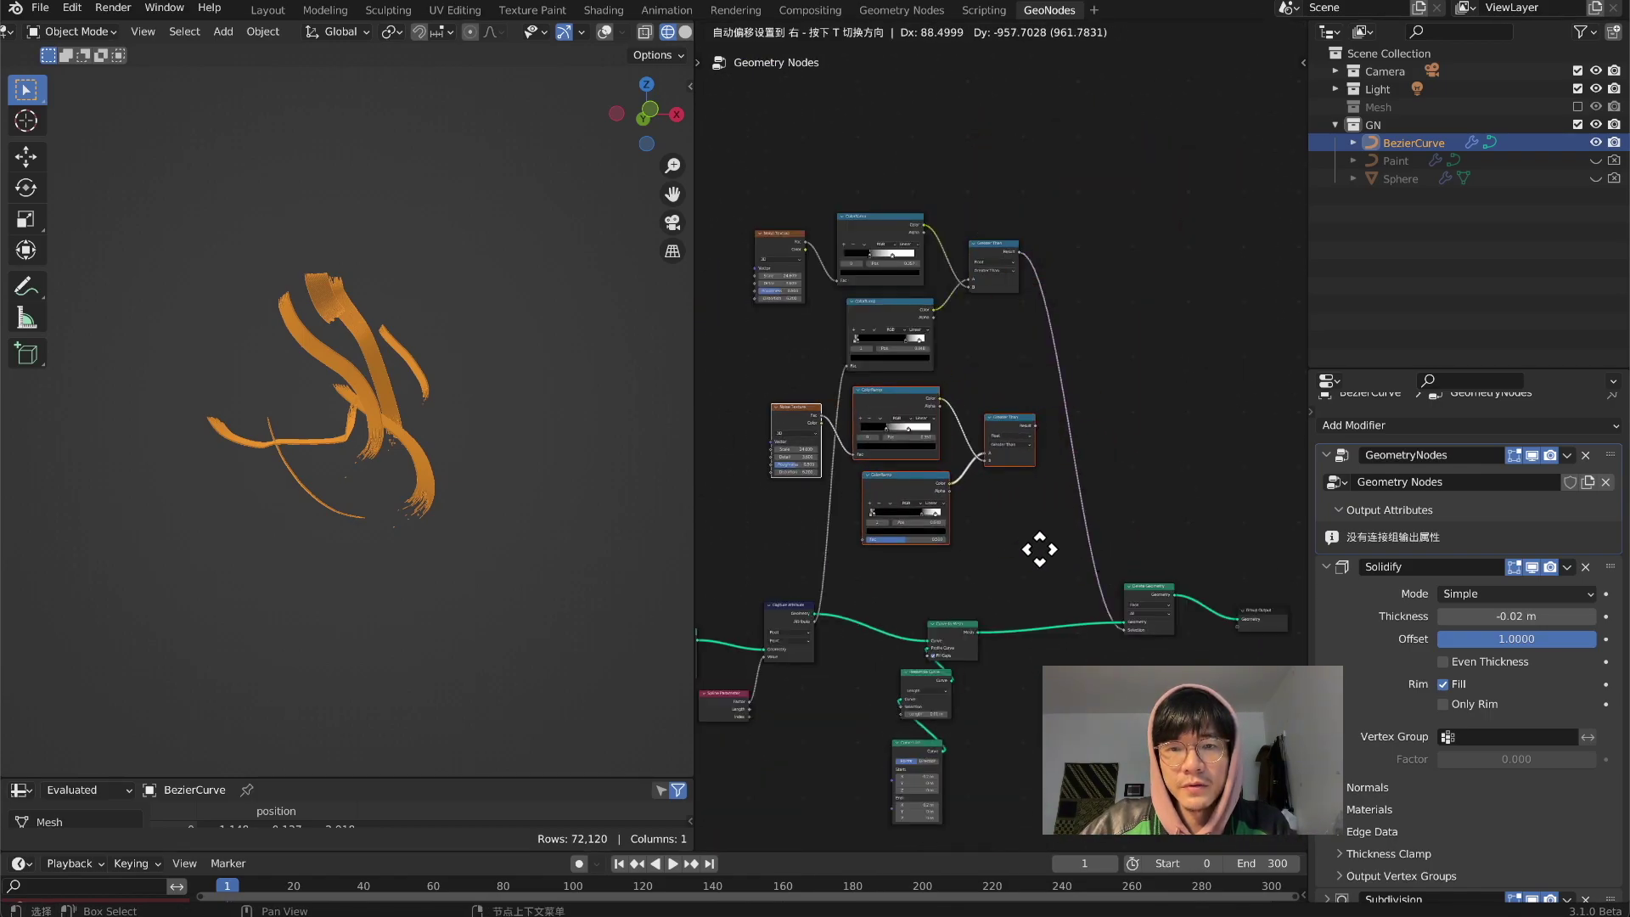
{"action": "left_click", "coordinate": [1043, 551]}
Step: Duplicate the Capture Attribute and Spline Parameter nodes and place the copies beside the profile curve nodes
{"action": "scroll", "coordinate": [1037, 560], "scroll_direction": "up", "scroll_amount": 2}
{"action": "middle_click_drag", "start_coordinate": [1037, 560], "coordinate": [1142, 250]}
{"action": "middle_click_drag", "start_coordinate": [827, 405], "coordinate": [953, 341]}
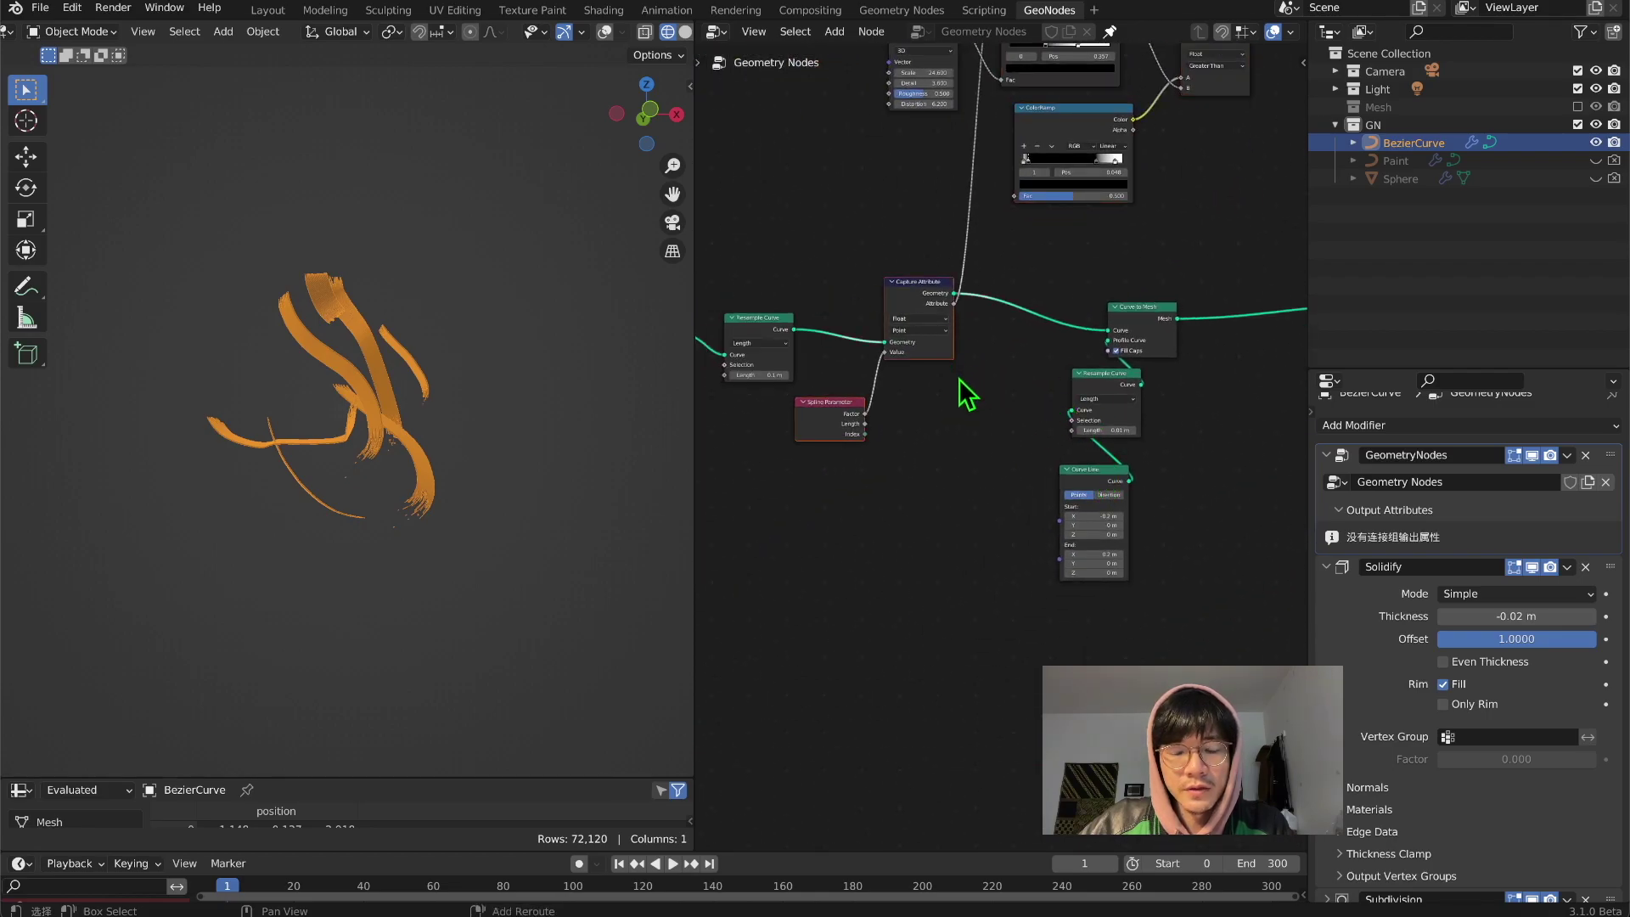
{"action": "key", "text": "shift+d"}
{"action": "left_click", "coordinate": [1032, 515]}
Step: Route the profile curve through the copied Capture Attribute into Profile Curve, and link its Attribute to the lowest ColorRamp's Fac
{"action": "left_click_drag", "start_coordinate": [1195, 589], "coordinate": [1074, 425]}
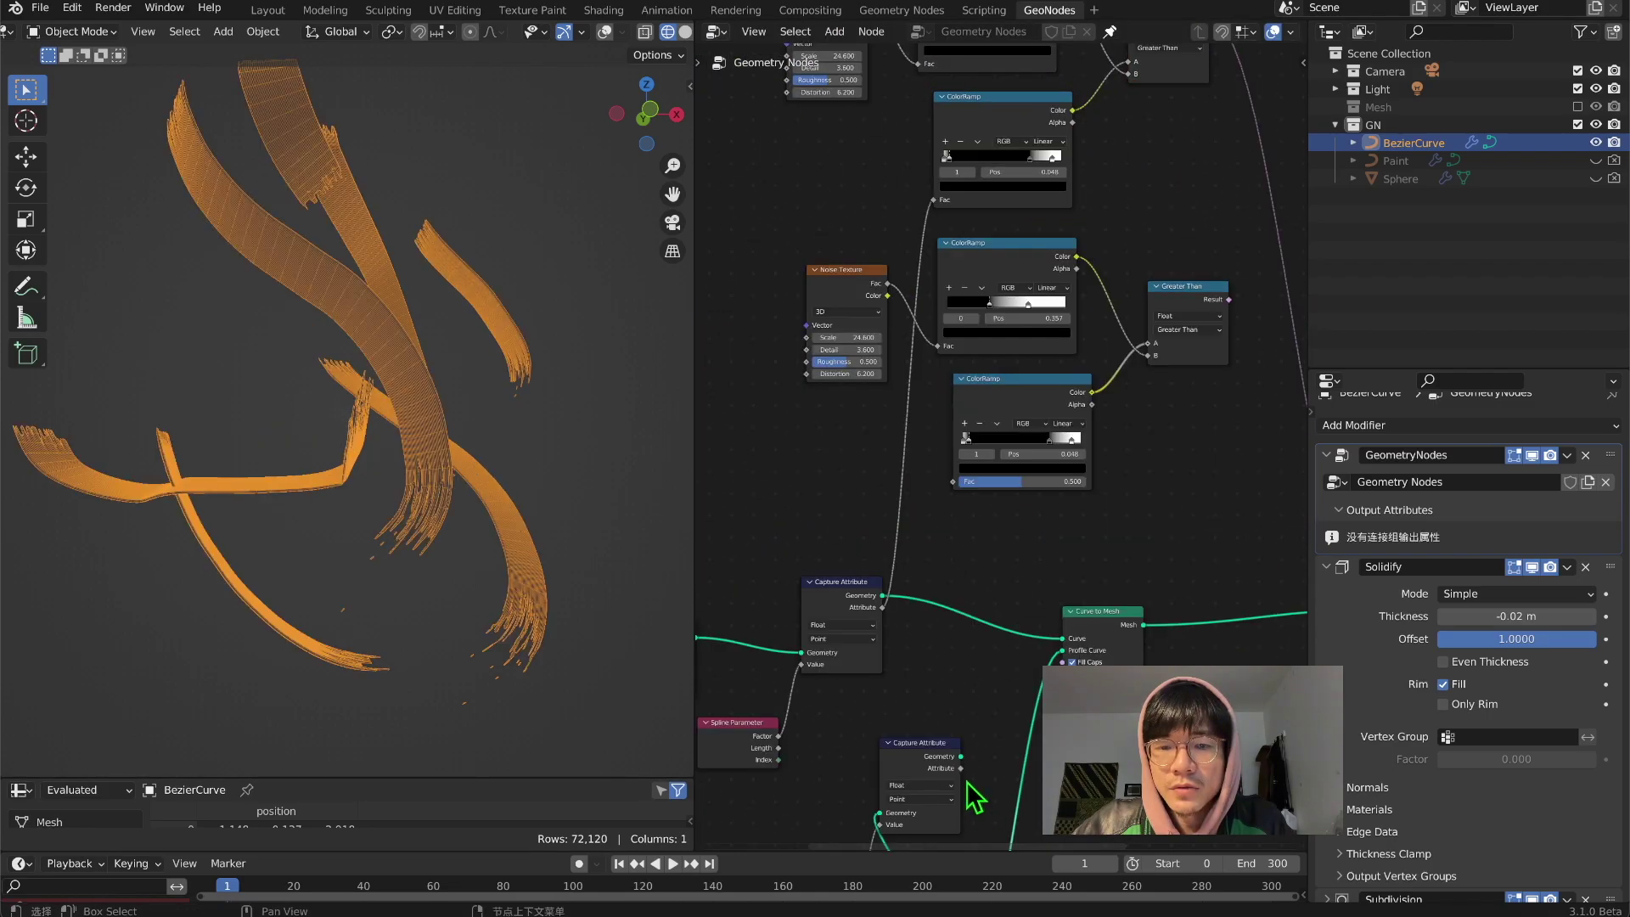
{"action": "left_click_drag", "start_coordinate": [960, 755], "coordinate": [1062, 650]}
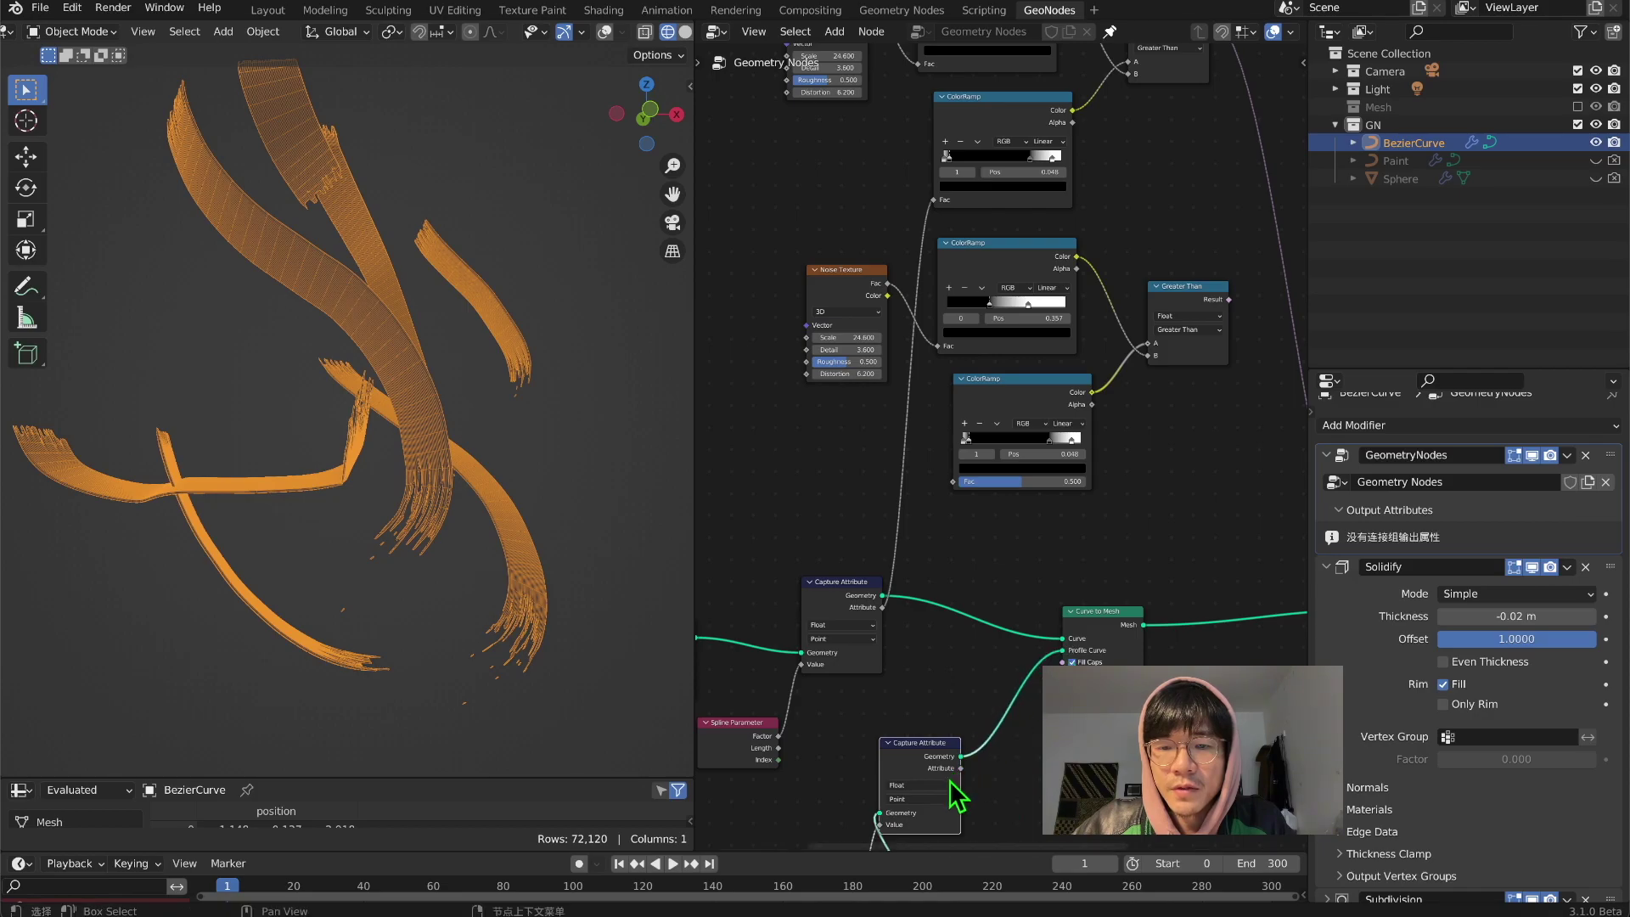
{"action": "middle_click_drag", "start_coordinate": [1003, 747], "coordinate": [1001, 661]}
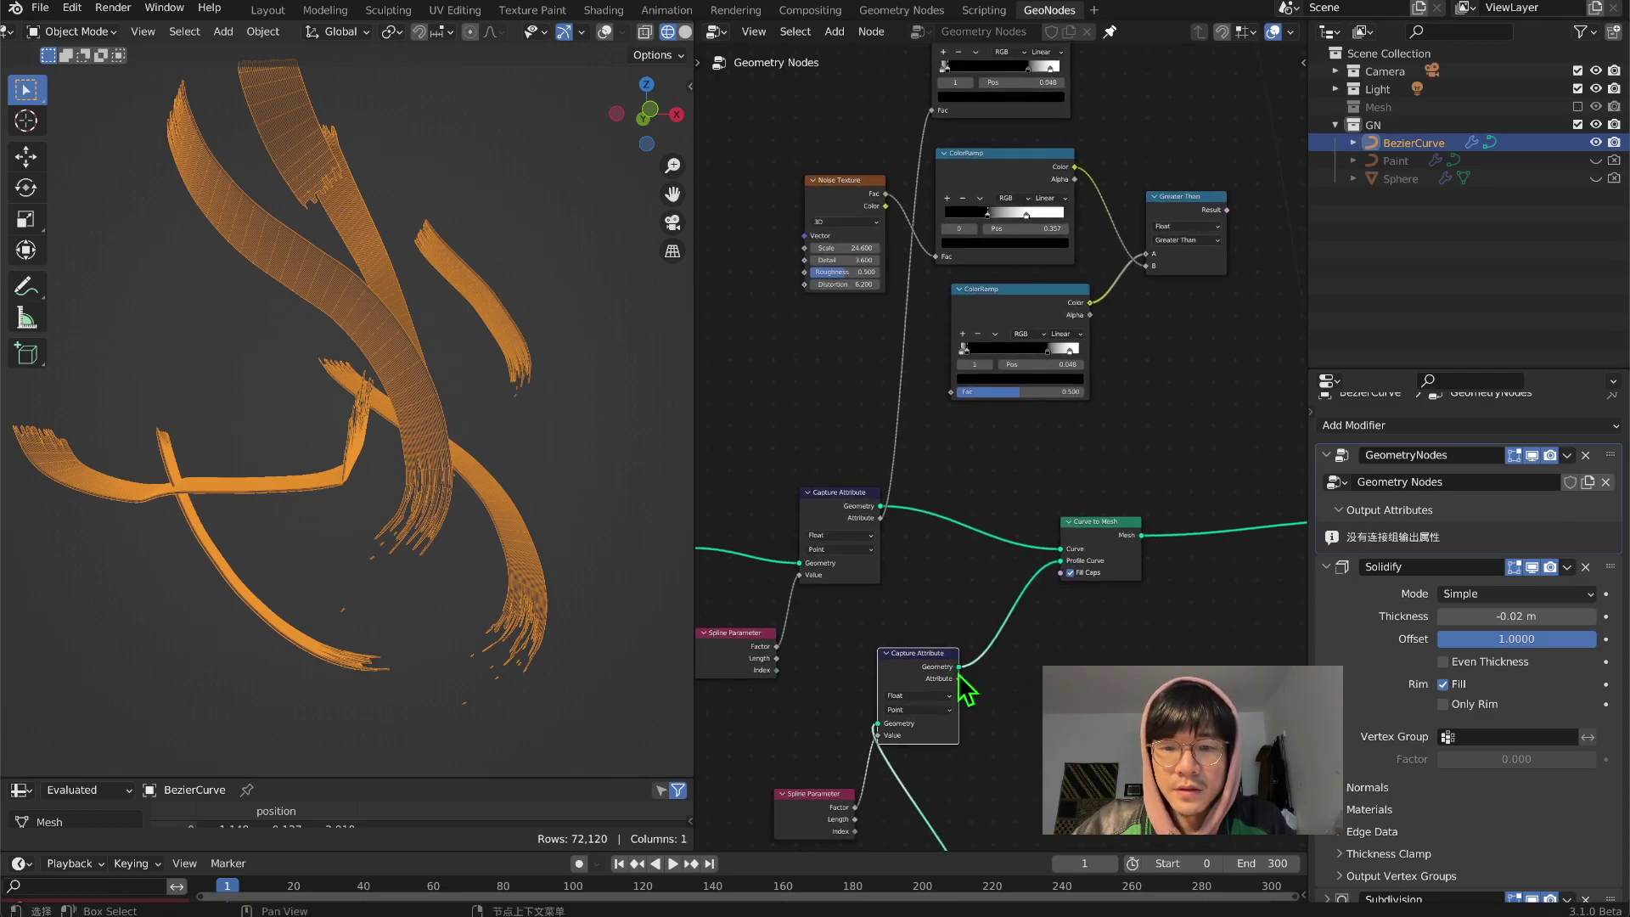
{"action": "left_click_drag", "start_coordinate": [960, 679], "coordinate": [953, 395]}
Step: Add a Boolean Math node between the Greater Than nodes and Delete Geometry
{"action": "middle_click_drag", "start_coordinate": [1069, 377], "coordinate": [803, 674]}
{"action": "scroll", "coordinate": [960, 553], "scroll_direction": "down", "scroll_amount": 4}
{"action": "middle_click_drag", "start_coordinate": [960, 553], "coordinate": [960, 416]}
{"action": "key", "text": "shift+a"}
{"action": "type", "text": "smath"}
{"action": "key", "text": "Down"}
{"action": "key", "text": "Down"}
{"action": "key", "text": "Return"}
{"action": "left_click", "coordinate": [1081, 389]}
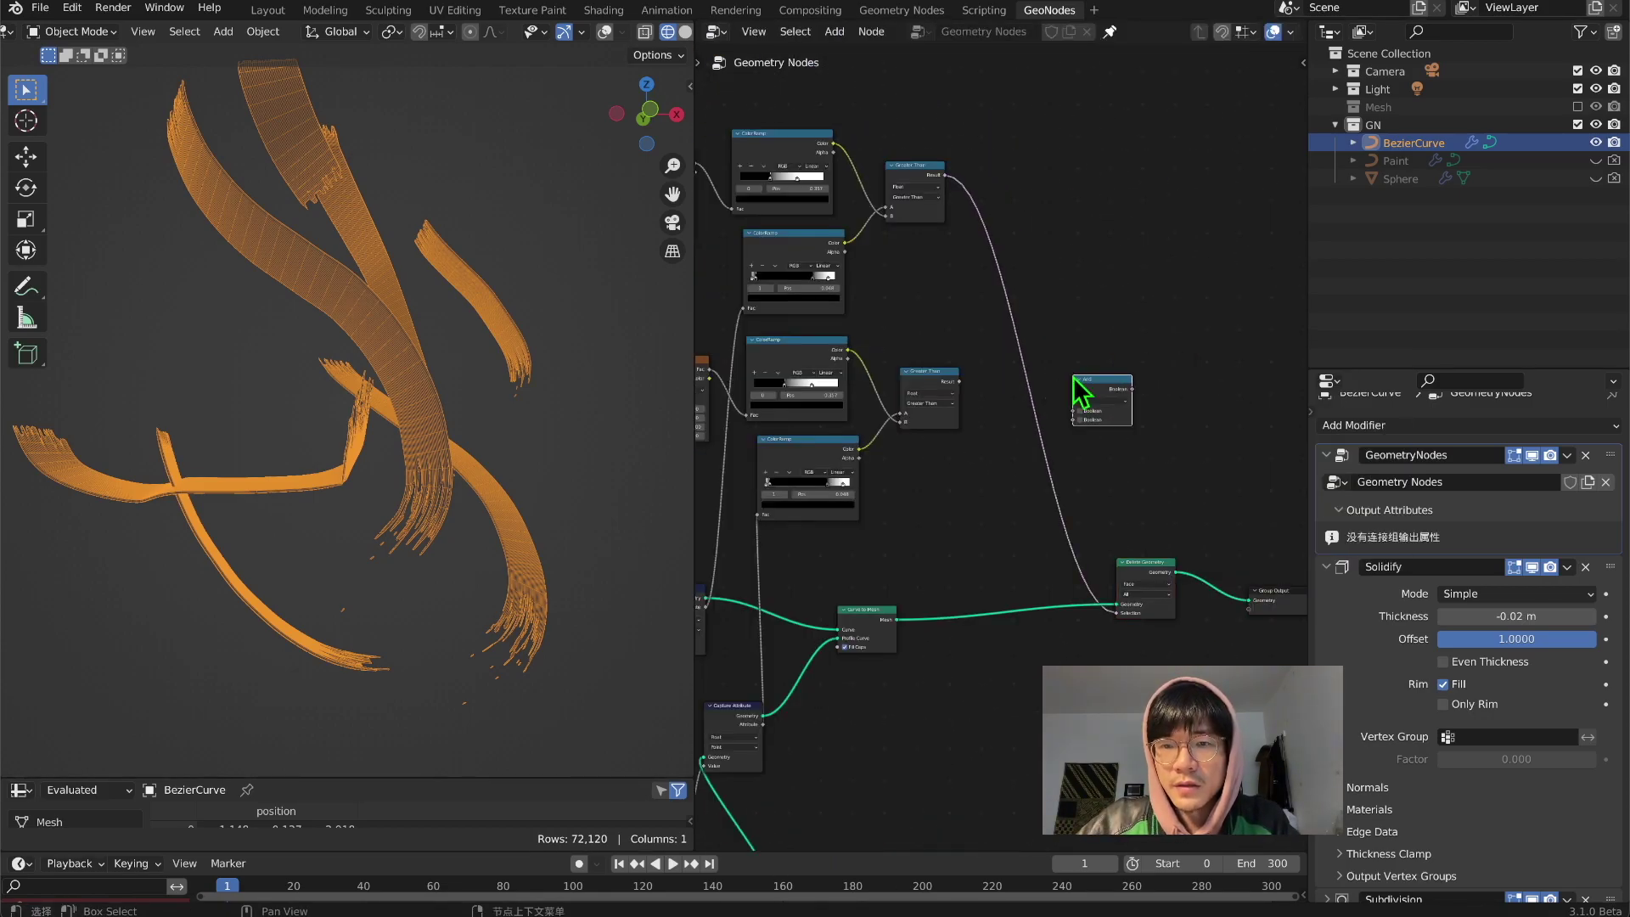
Step: Set the Boolean Math node to Or and insert it into the Delete Geometry selection link, with the second Greater Than as its other input
{"action": "scroll", "coordinate": [1139, 390], "scroll_direction": "up", "scroll_amount": 2}
{"action": "left_click", "coordinate": [1143, 385]}
{"action": "left_click", "coordinate": [1115, 408]}
{"action": "left_click_drag", "start_coordinate": [1121, 365], "coordinate": [1077, 319]}
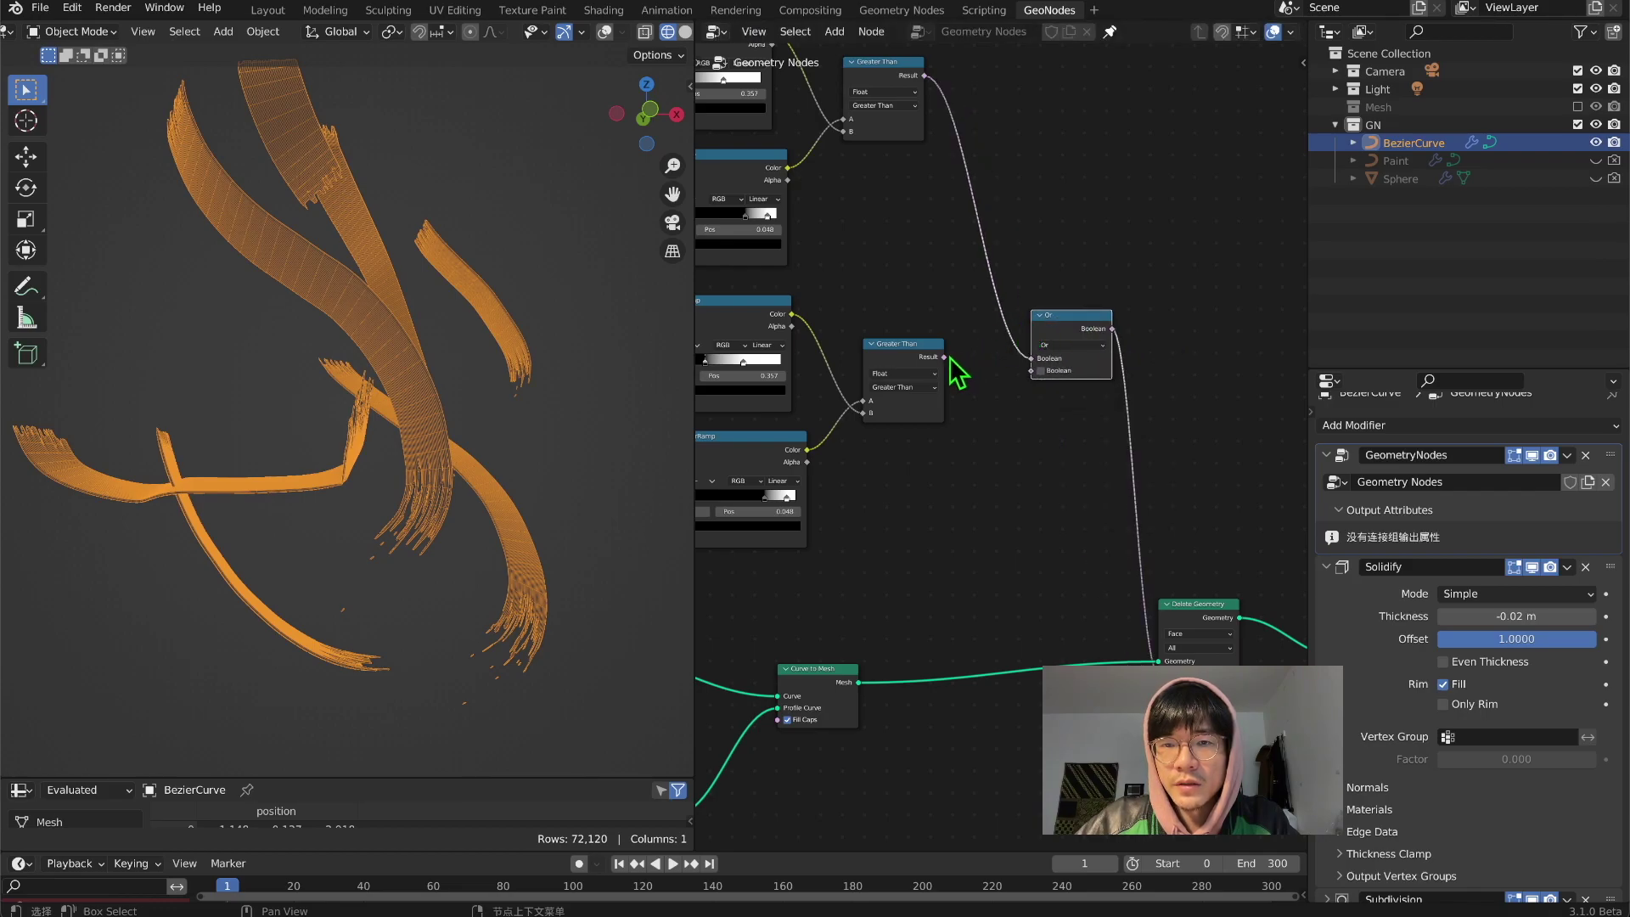
{"action": "left_click_drag", "start_coordinate": [949, 358], "coordinate": [1031, 374]}
Step: Set the duplicated Noise Texture's Scale to 3.8
{"action": "mouse_move", "coordinate": [662, 413]}
{"action": "middle_mouse_down"}
{"action": "mouse_move", "coordinate": [512, 411]}
{"action": "mouse_move", "coordinate": [339, 491]}
{"action": "middle_mouse_up"}
{"action": "middle_click_drag", "start_coordinate": [590, 438], "coordinate": [637, 368]}
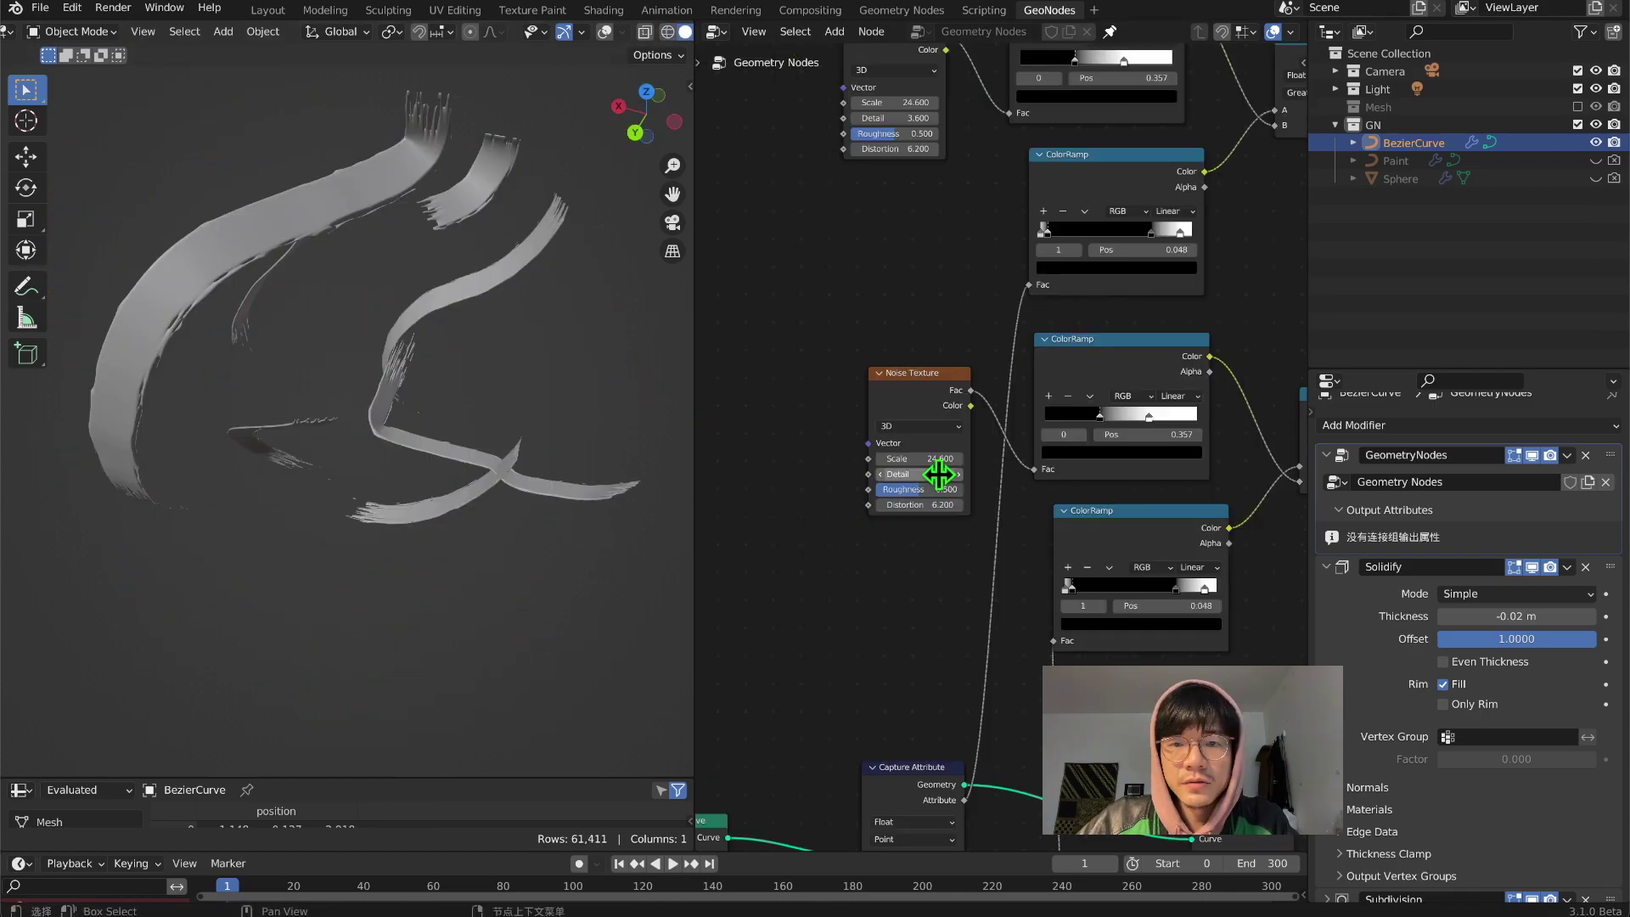
{"action": "scroll", "coordinate": [939, 474], "scroll_direction": "up", "scroll_amount": 1}
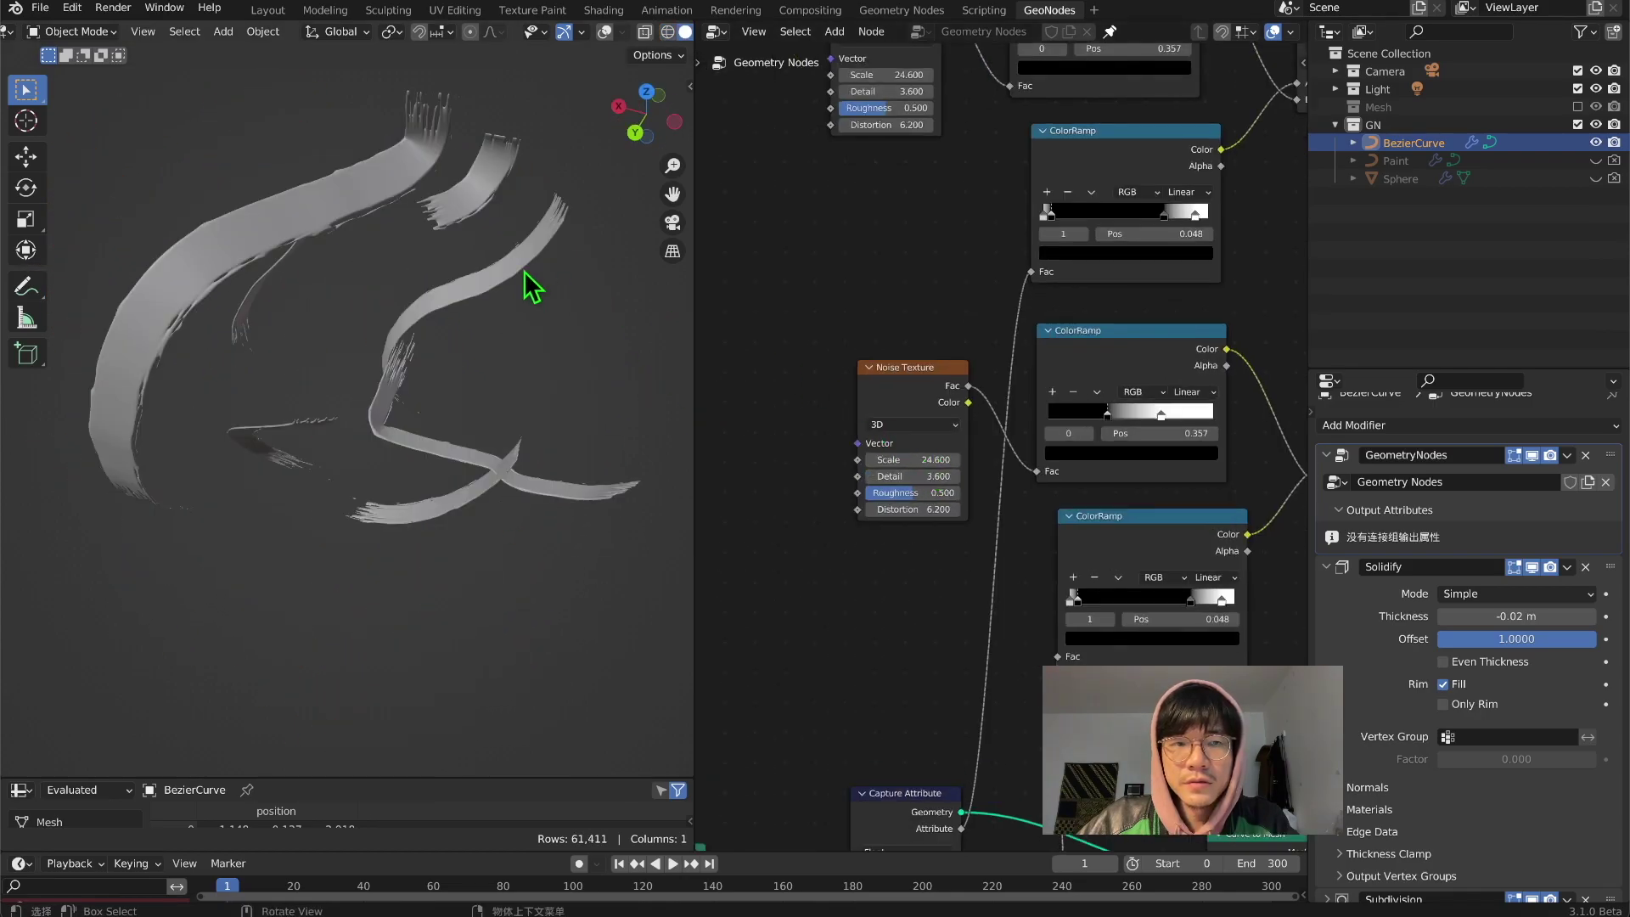
{"action": "middle_click_drag", "start_coordinate": [466, 262], "coordinate": [730, 375]}
{"action": "mouse_move", "coordinate": [891, 460]}
{"action": "left_mouse_down"}
{"action": "mouse_move", "coordinate": [921, 459]}
{"action": "mouse_move", "coordinate": [858, 459]}
{"action": "left_mouse_up"}
{"action": "middle_click_drag", "start_coordinate": [546, 455], "coordinate": [476, 330]}
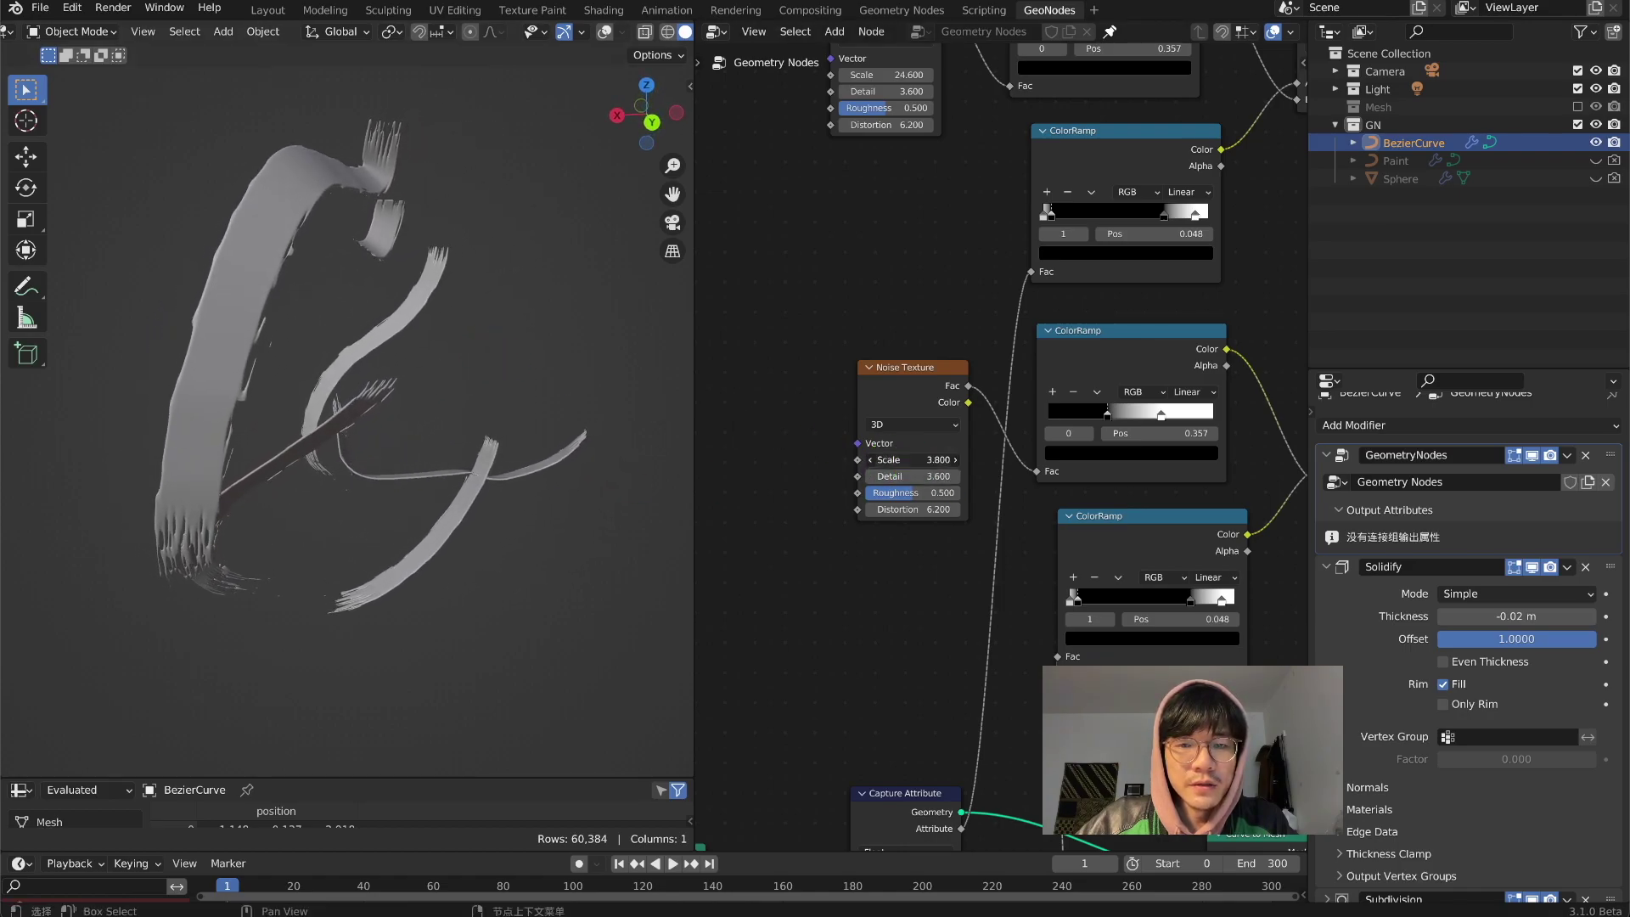
{"action": "left_click_drag", "start_coordinate": [913, 459], "coordinate": [919, 465]}
{"action": "key", "text": "ctrl+z"}
Step: Move the duplicated Noise Texture slightly away from its ColorRamp and set its Detail to 5.6
{"action": "middle_click_drag", "start_coordinate": [843, 355], "coordinate": [809, 458]}
{"action": "left_click_drag", "start_coordinate": [906, 476], "coordinate": [871, 484]}
{"action": "middle_click_drag", "start_coordinate": [901, 374], "coordinate": [906, 250]}
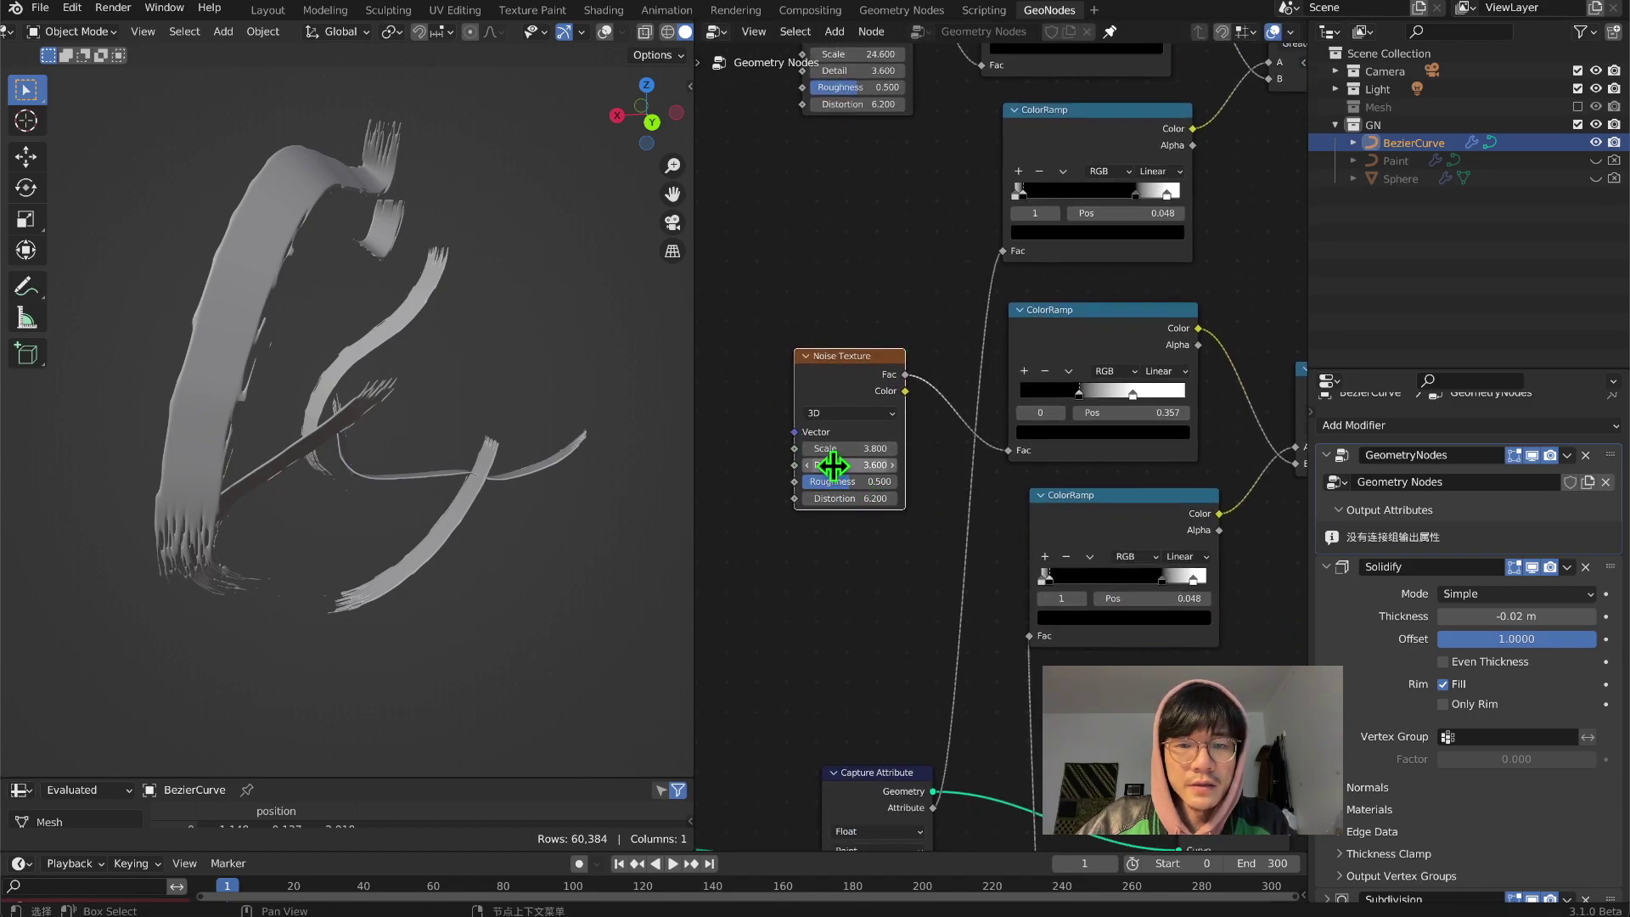
{"action": "left_click_drag", "start_coordinate": [834, 465], "coordinate": [851, 465]}
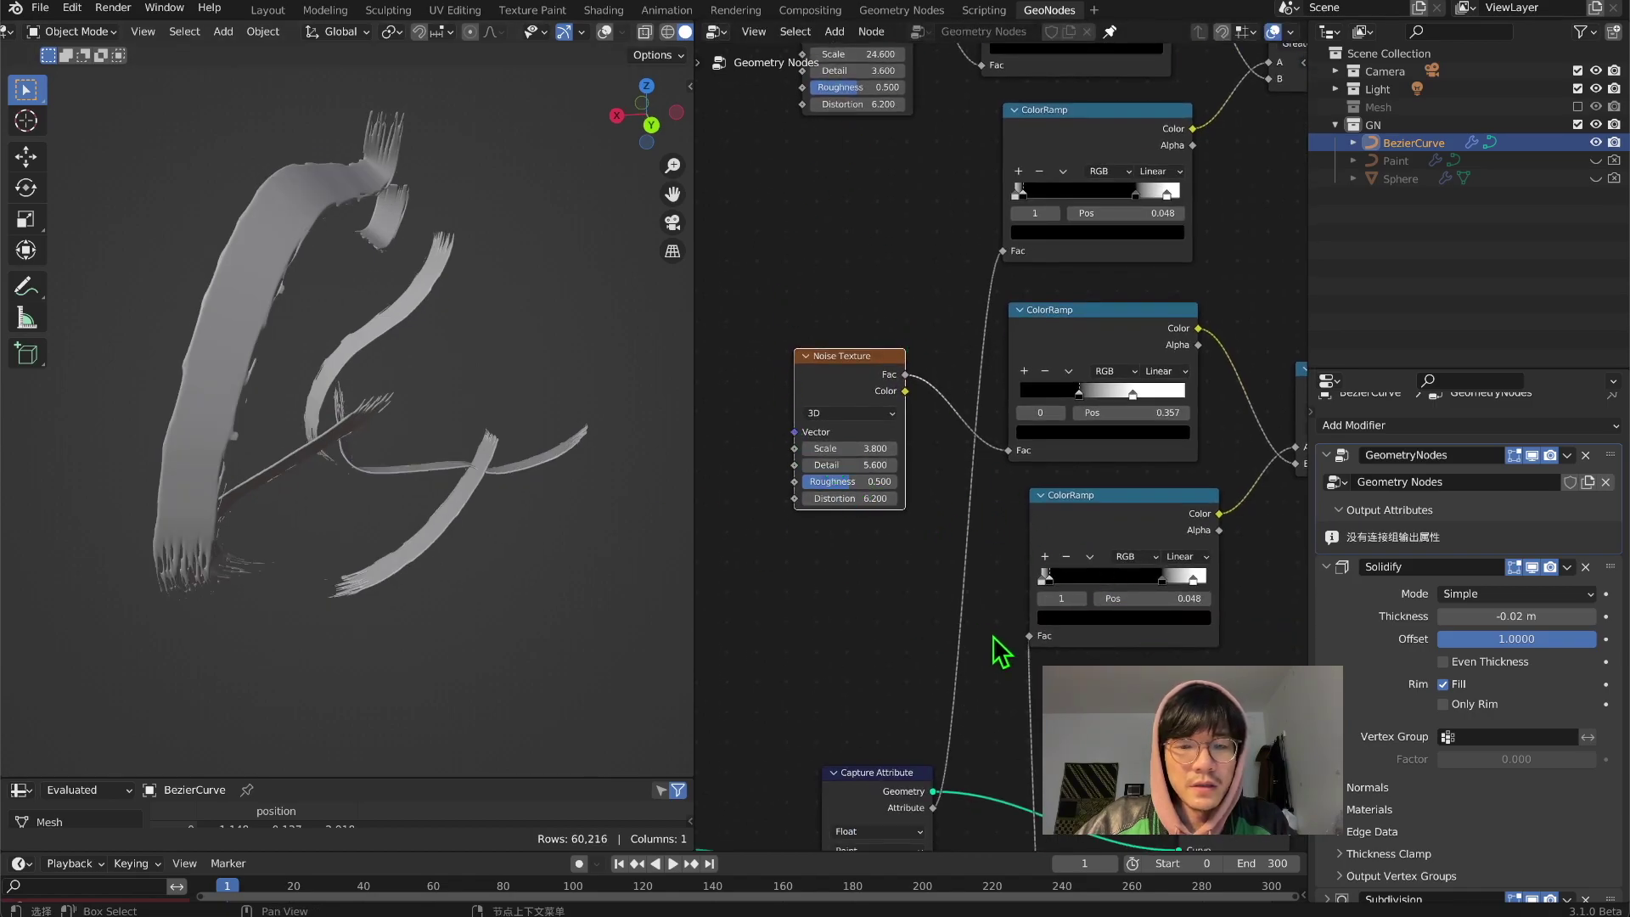
Step: Shift the lowest ColorRamp's first black stop inward, and move stop 2 to 0.851 with the last white stop at the ramp's end
{"action": "middle_click_drag", "start_coordinate": [1086, 637], "coordinate": [925, 531]}
{"action": "scroll", "coordinate": [889, 548], "scroll_direction": "up", "scroll_amount": 4}
{"action": "left_click_drag", "start_coordinate": [884, 486], "coordinate": [900, 492]}
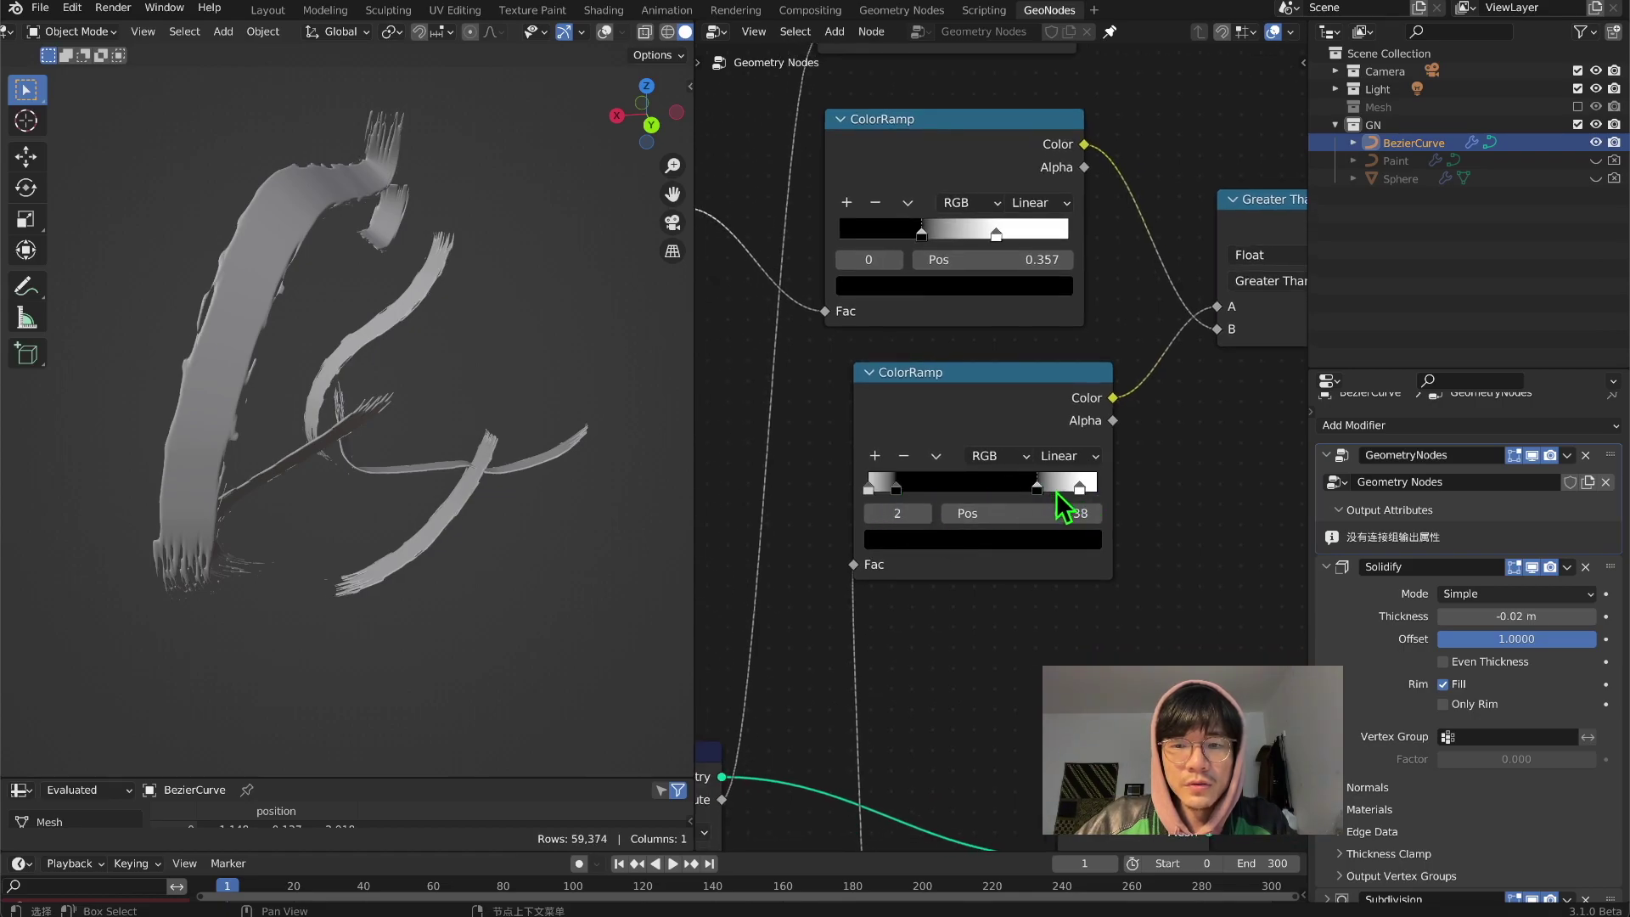
{"action": "mouse_move", "coordinate": [1075, 488]}
{"action": "left_mouse_down"}
{"action": "mouse_move", "coordinate": [1127, 510]}
{"action": "mouse_move", "coordinate": [1063, 490]}
{"action": "left_mouse_up"}
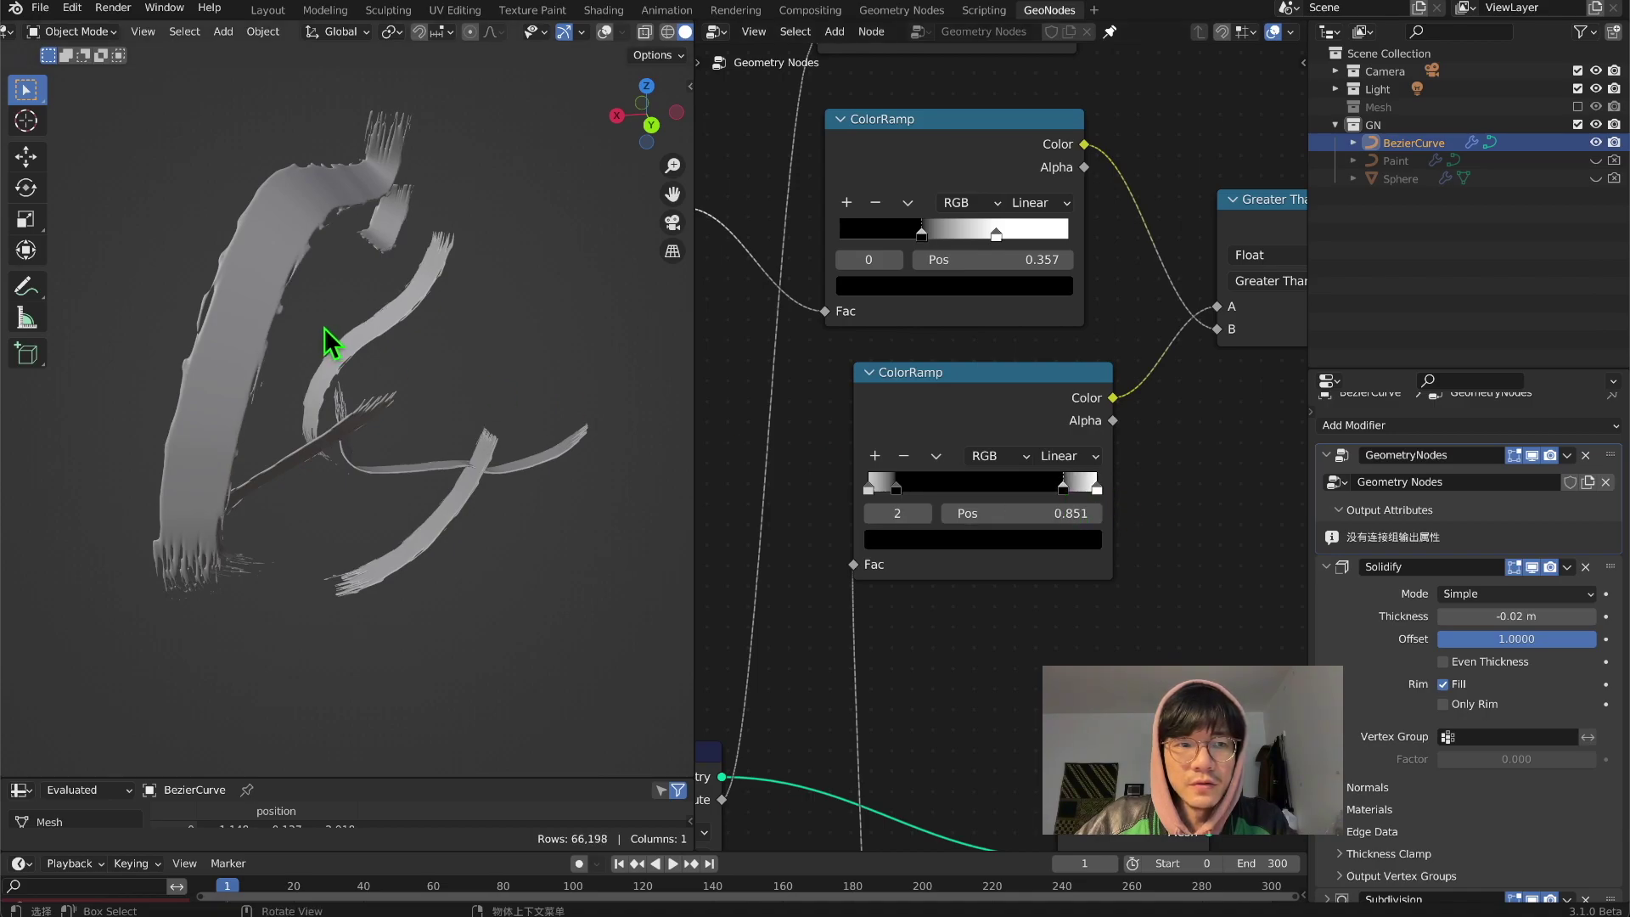
Step: Darken the first stop of the lower ColorRamp to grey to adjust the fraying at the stroke edges
{"action": "middle_click_drag", "start_coordinate": [331, 344], "coordinate": [284, 399]}
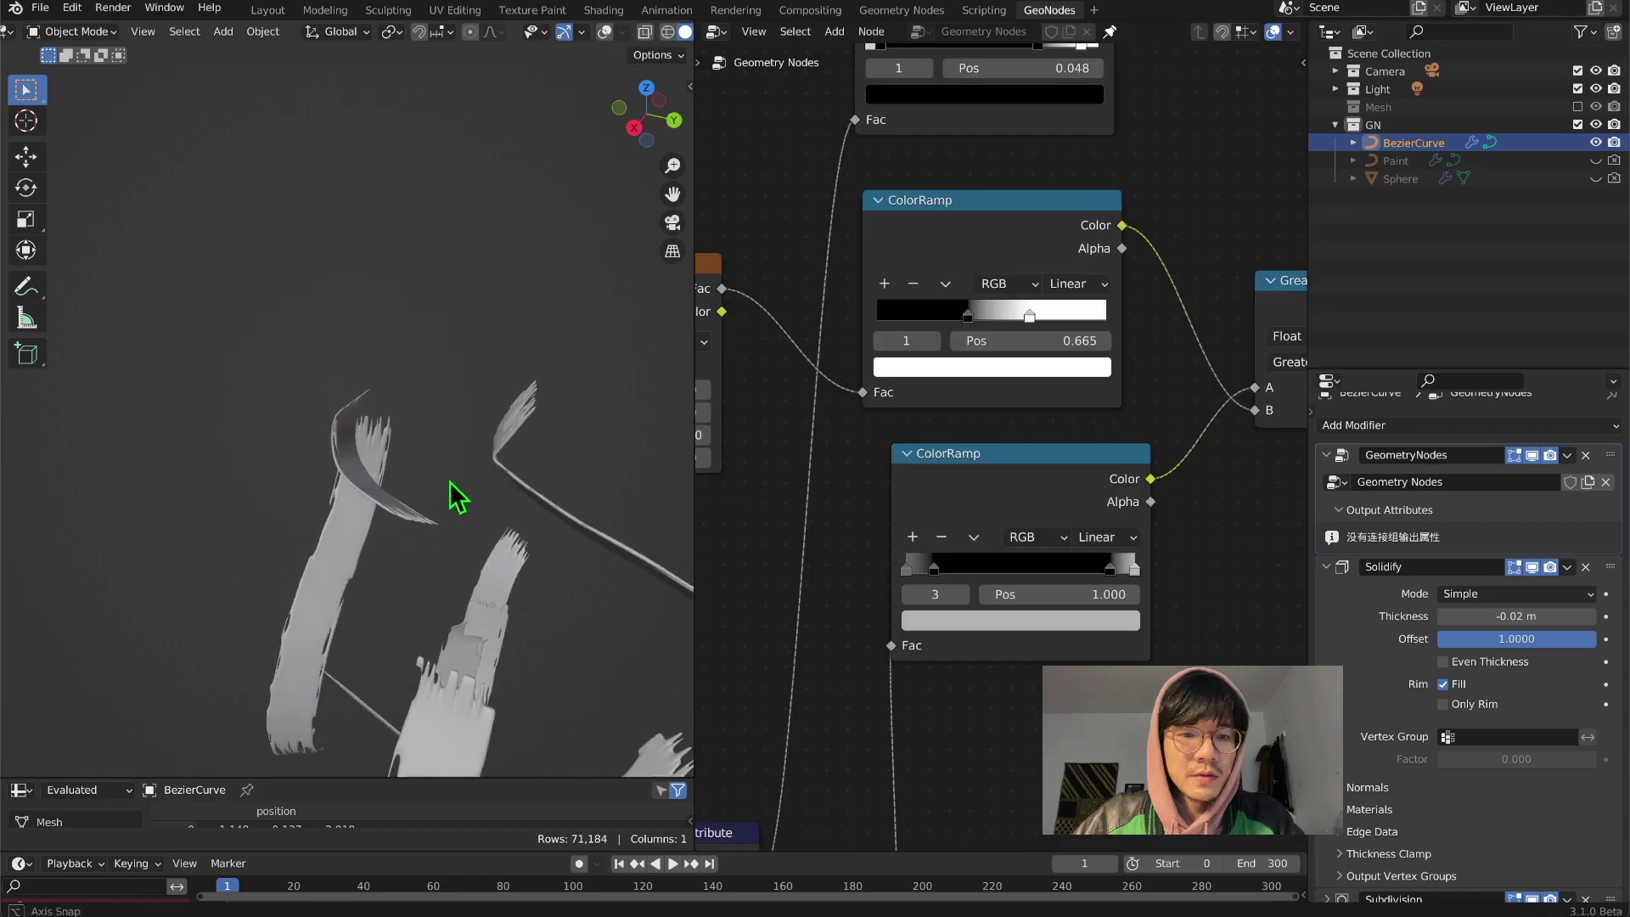
{"action": "middle_click_drag", "start_coordinate": [455, 492], "coordinate": [342, 455]}
{"action": "middle_click_drag", "start_coordinate": [884, 247], "coordinate": [976, 562]}
{"action": "scroll", "coordinate": [964, 403], "scroll_direction": "up", "scroll_amount": 4}
{"action": "middle_click_drag", "start_coordinate": [541, 458], "coordinate": [484, 463]}
{"action": "scroll", "coordinate": [484, 462], "scroll_direction": "down", "scroll_amount": 3}
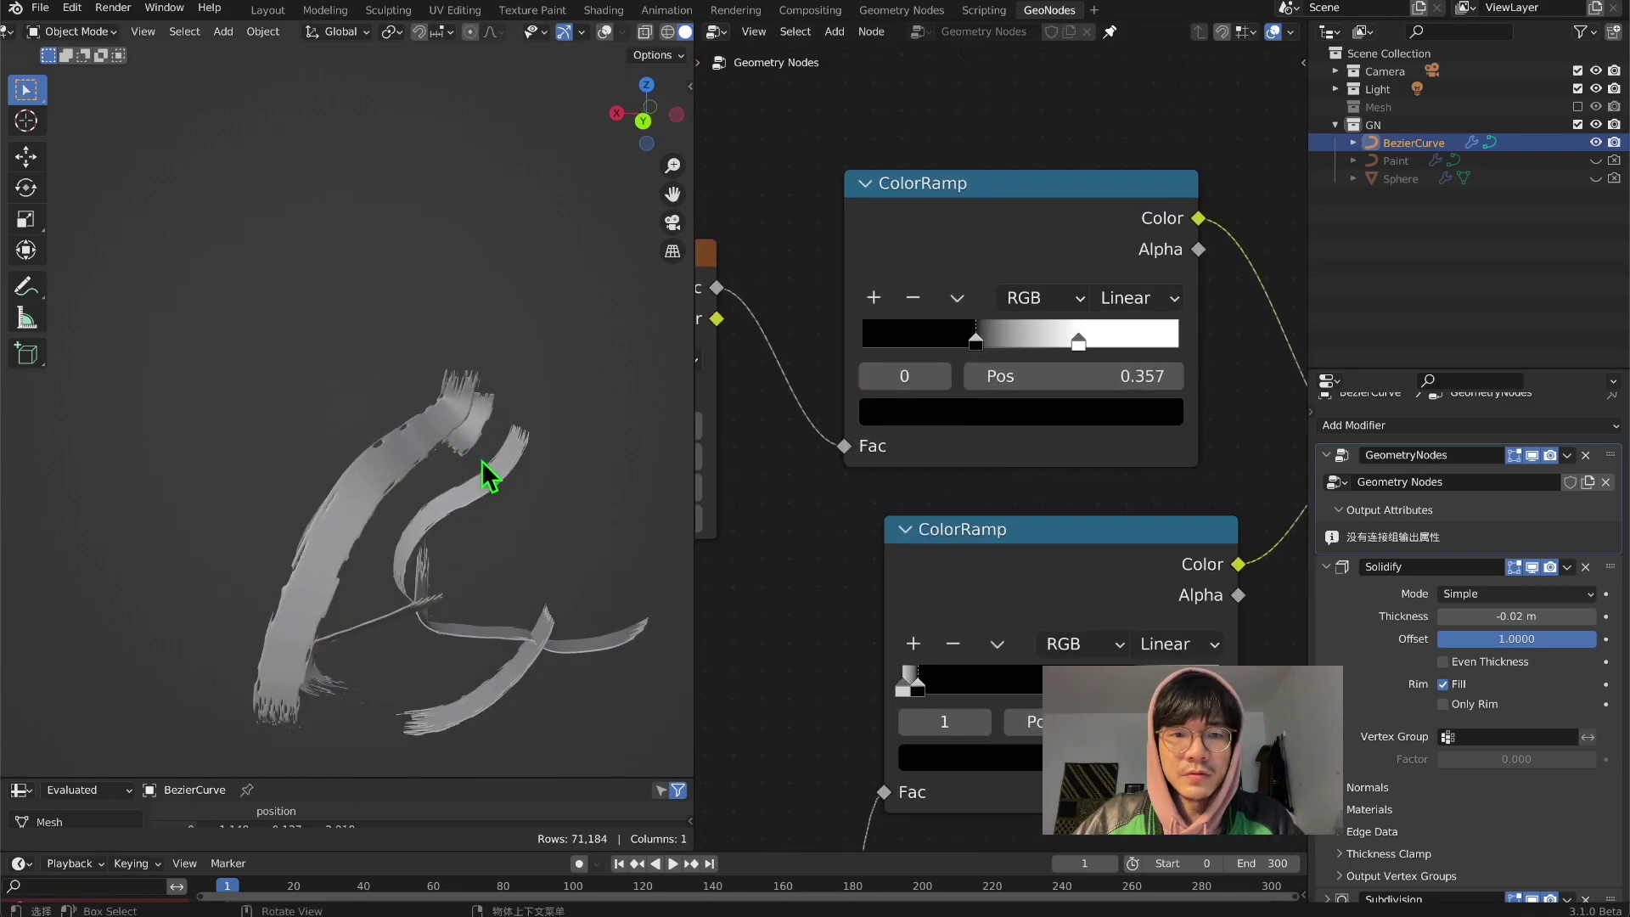
{"action": "left_click", "coordinate": [907, 692]}
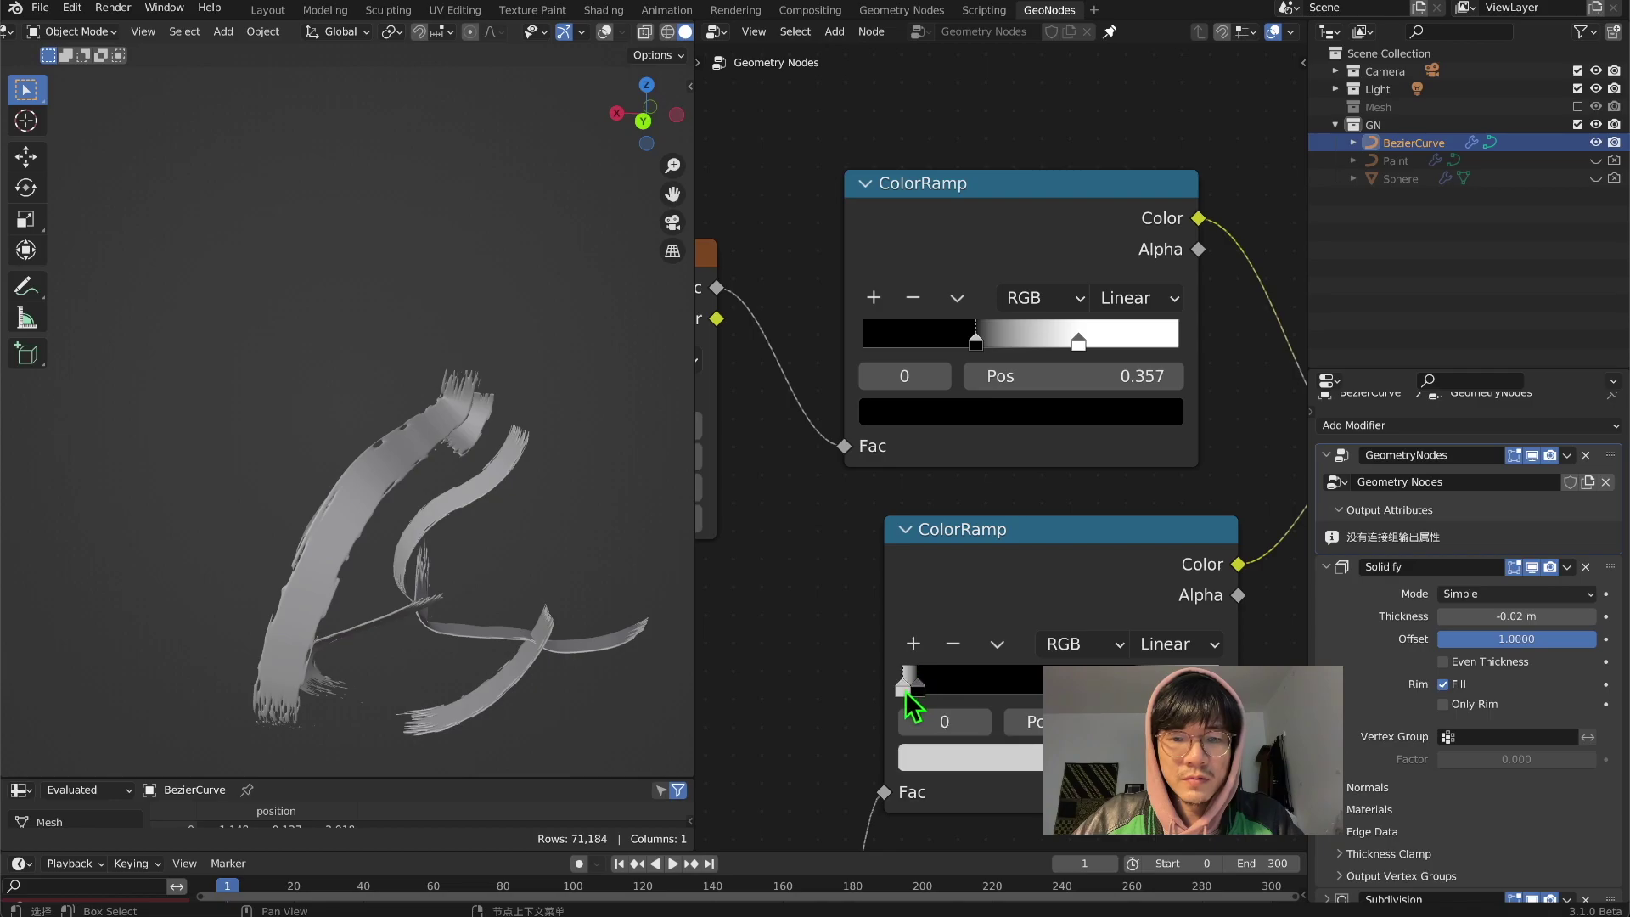
{"action": "left_click", "coordinate": [941, 757]}
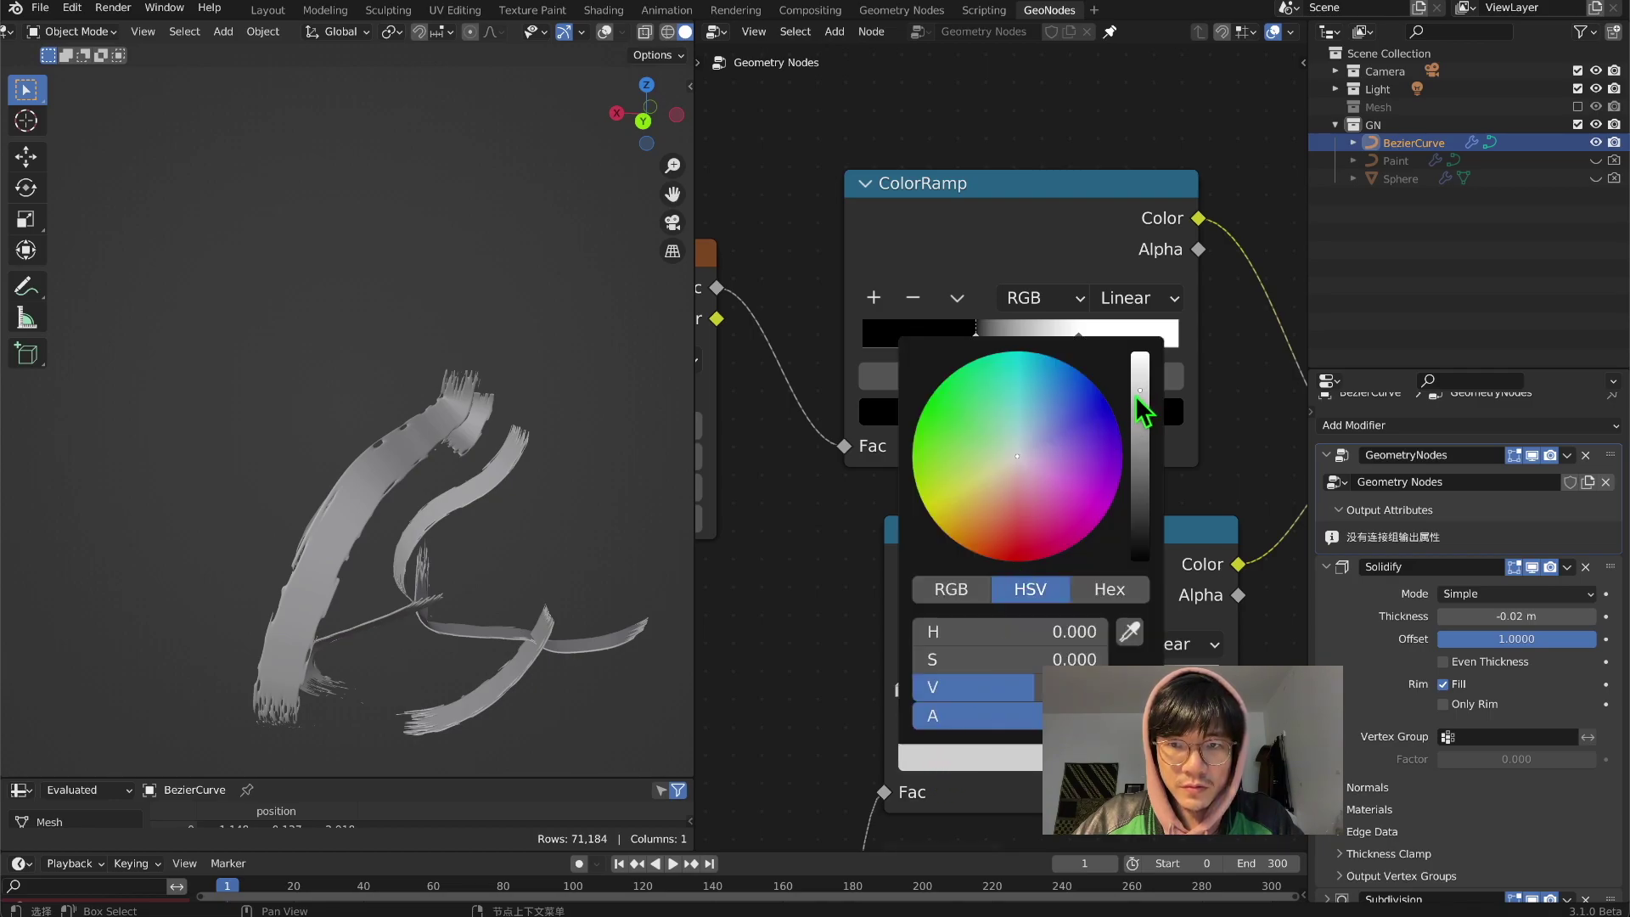
{"action": "left_click_drag", "start_coordinate": [1030, 687], "coordinate": [965, 687]}
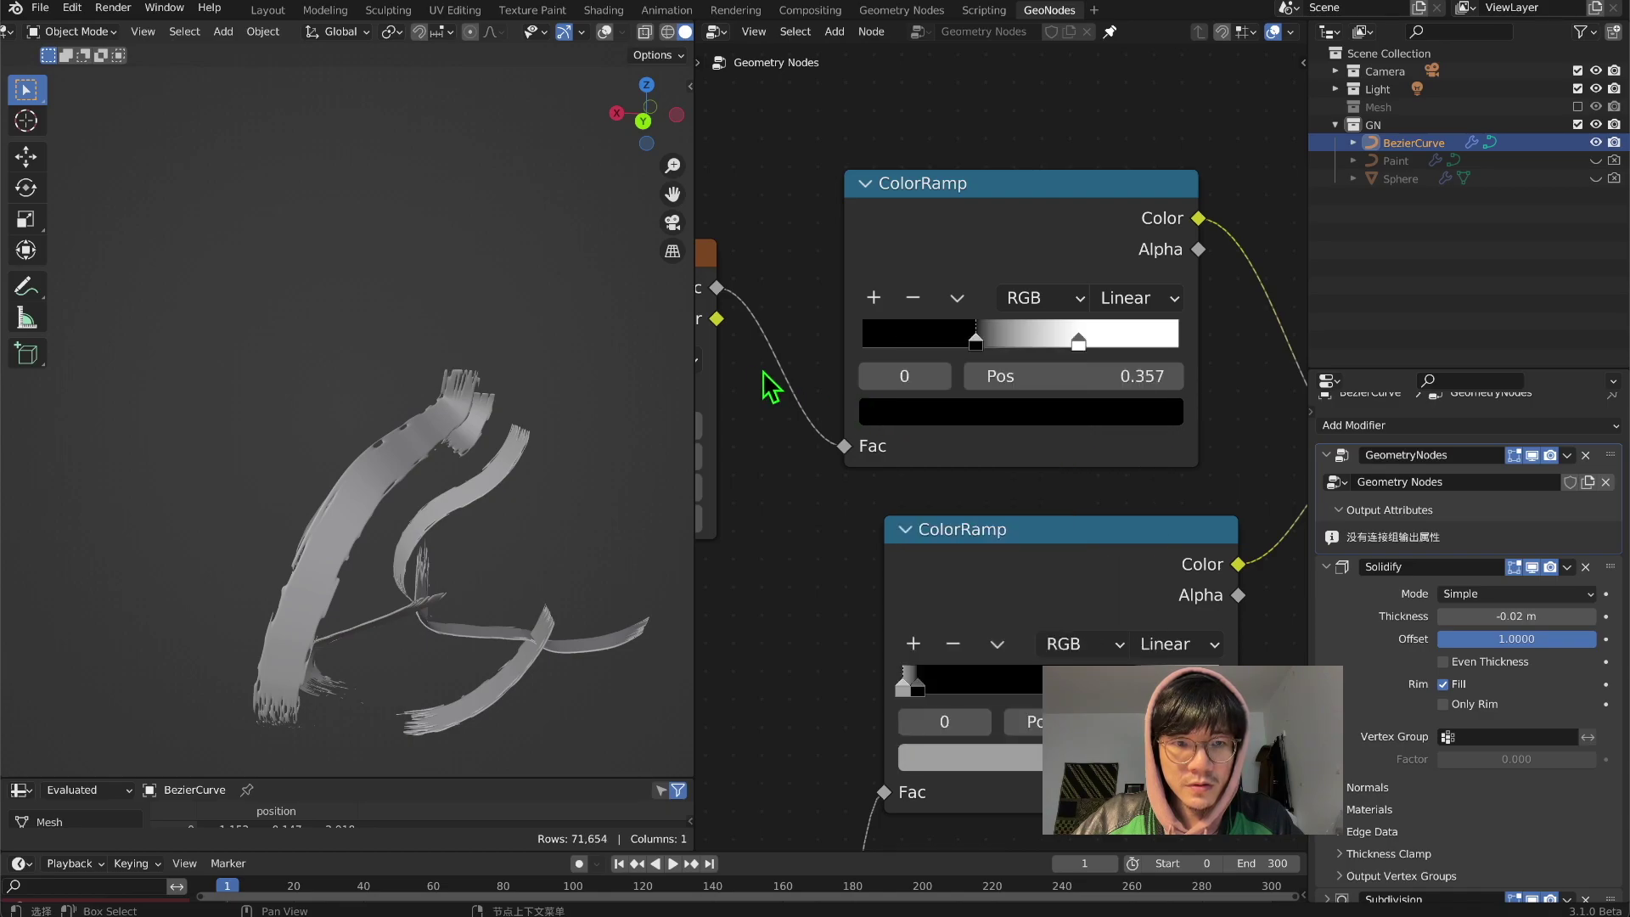
{"action": "left_click", "coordinate": [914, 687]}
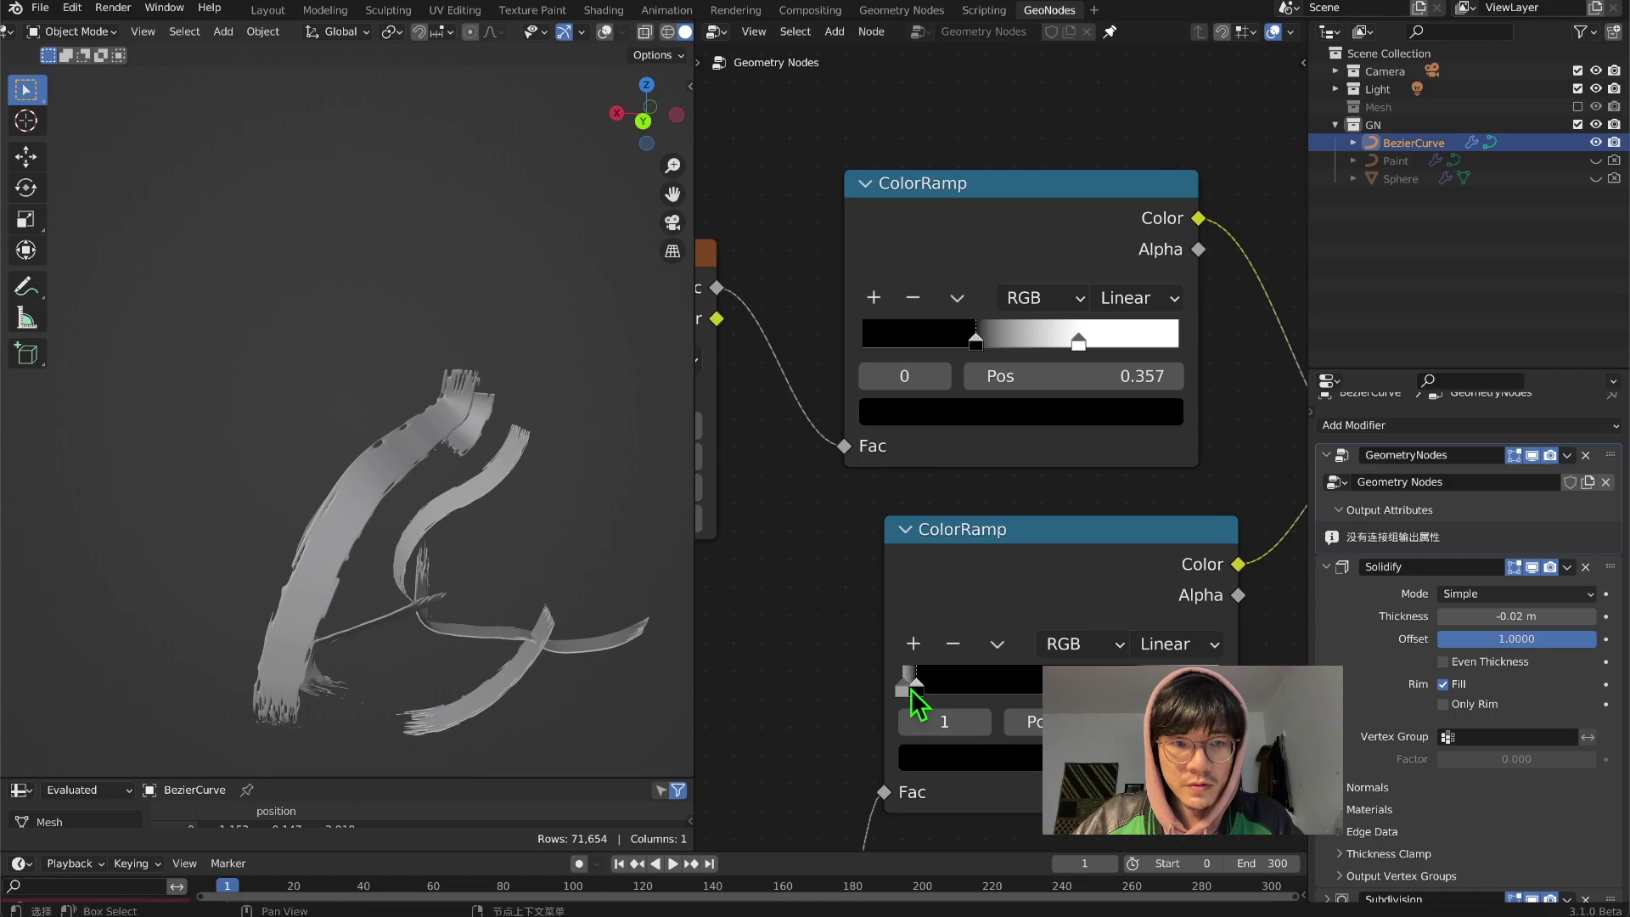
Step: Set the curve Draw tool's depth to Cursor and its curve type to Bezier
{"action": "middle_click_drag", "start_coordinate": [339, 528], "coordinate": [619, 463]}
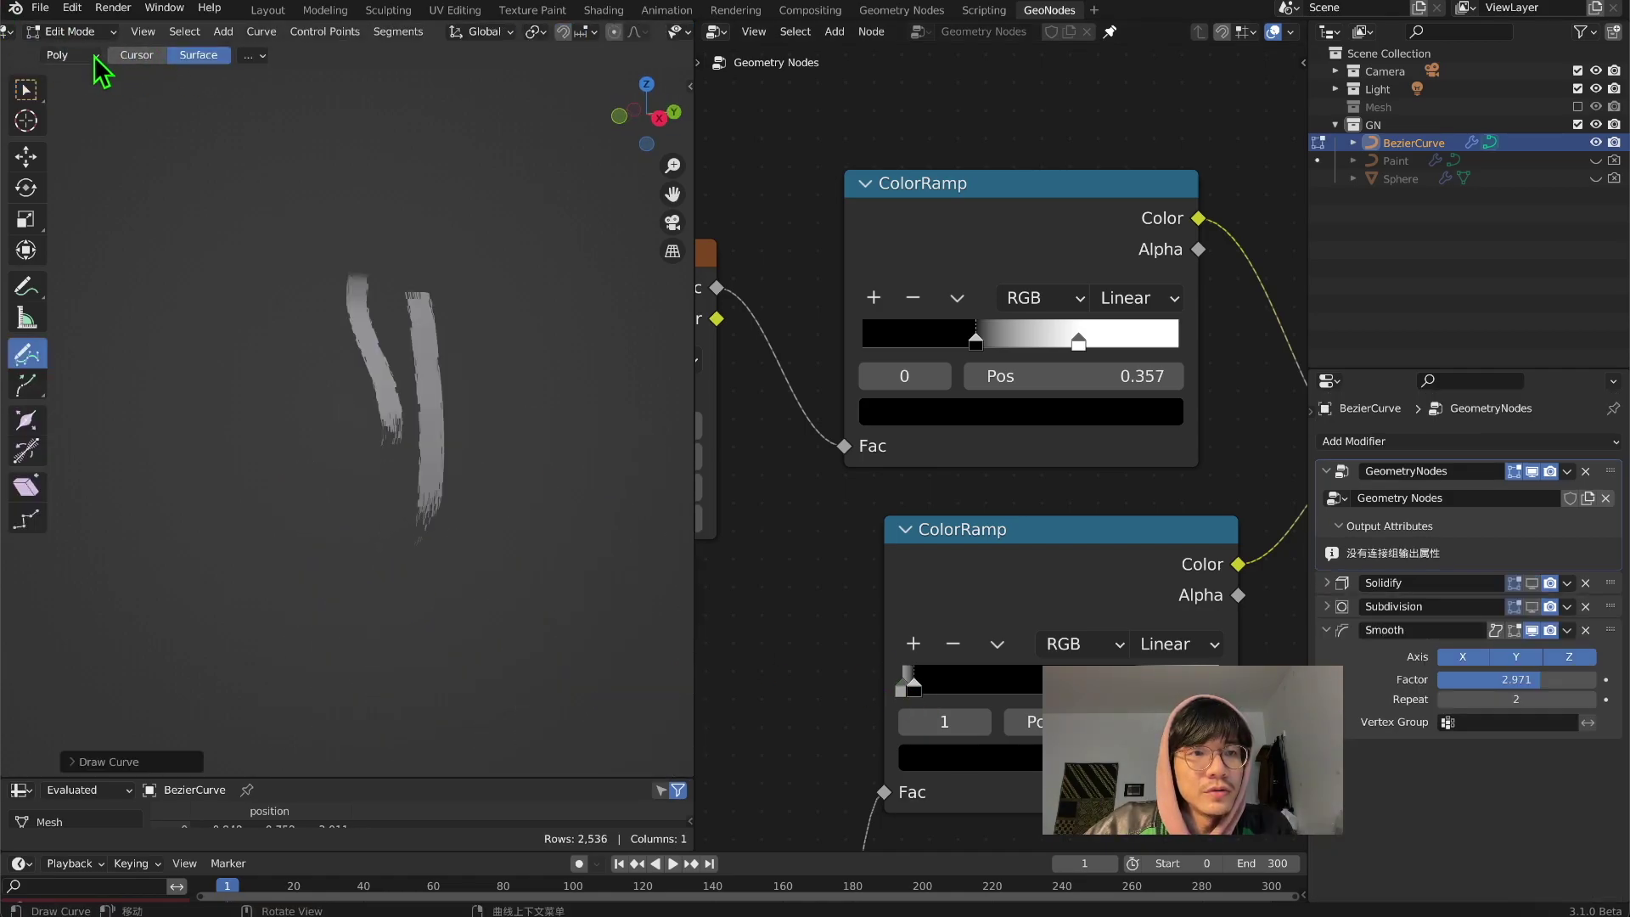
{"action": "left_click", "coordinate": [83, 56]}
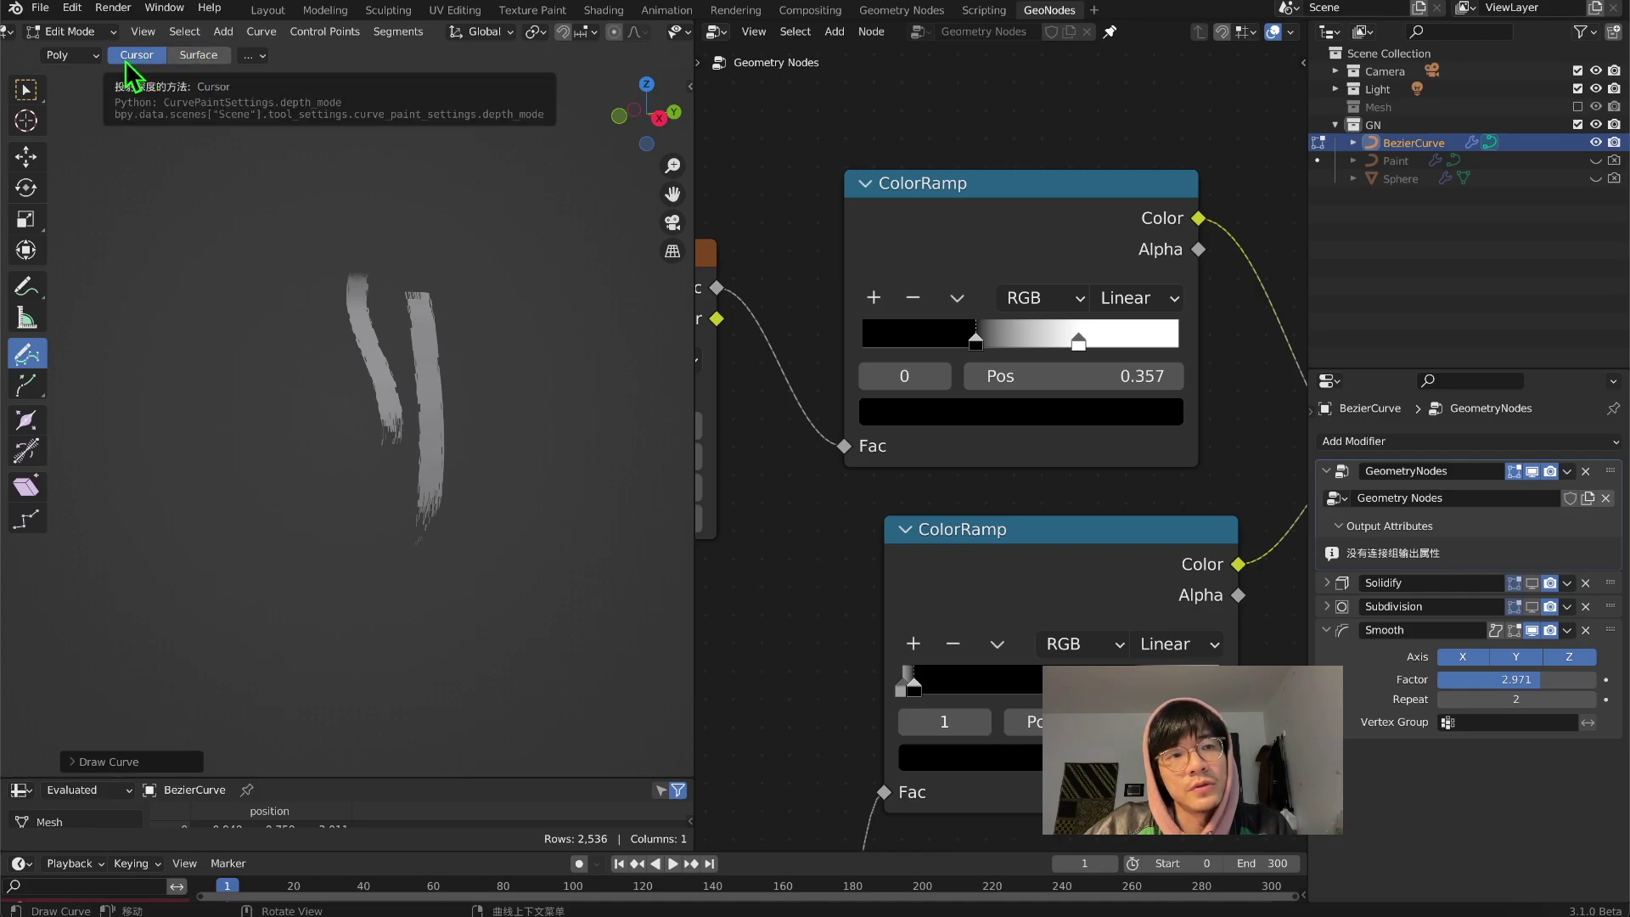
{"action": "left_click", "coordinate": [79, 56]}
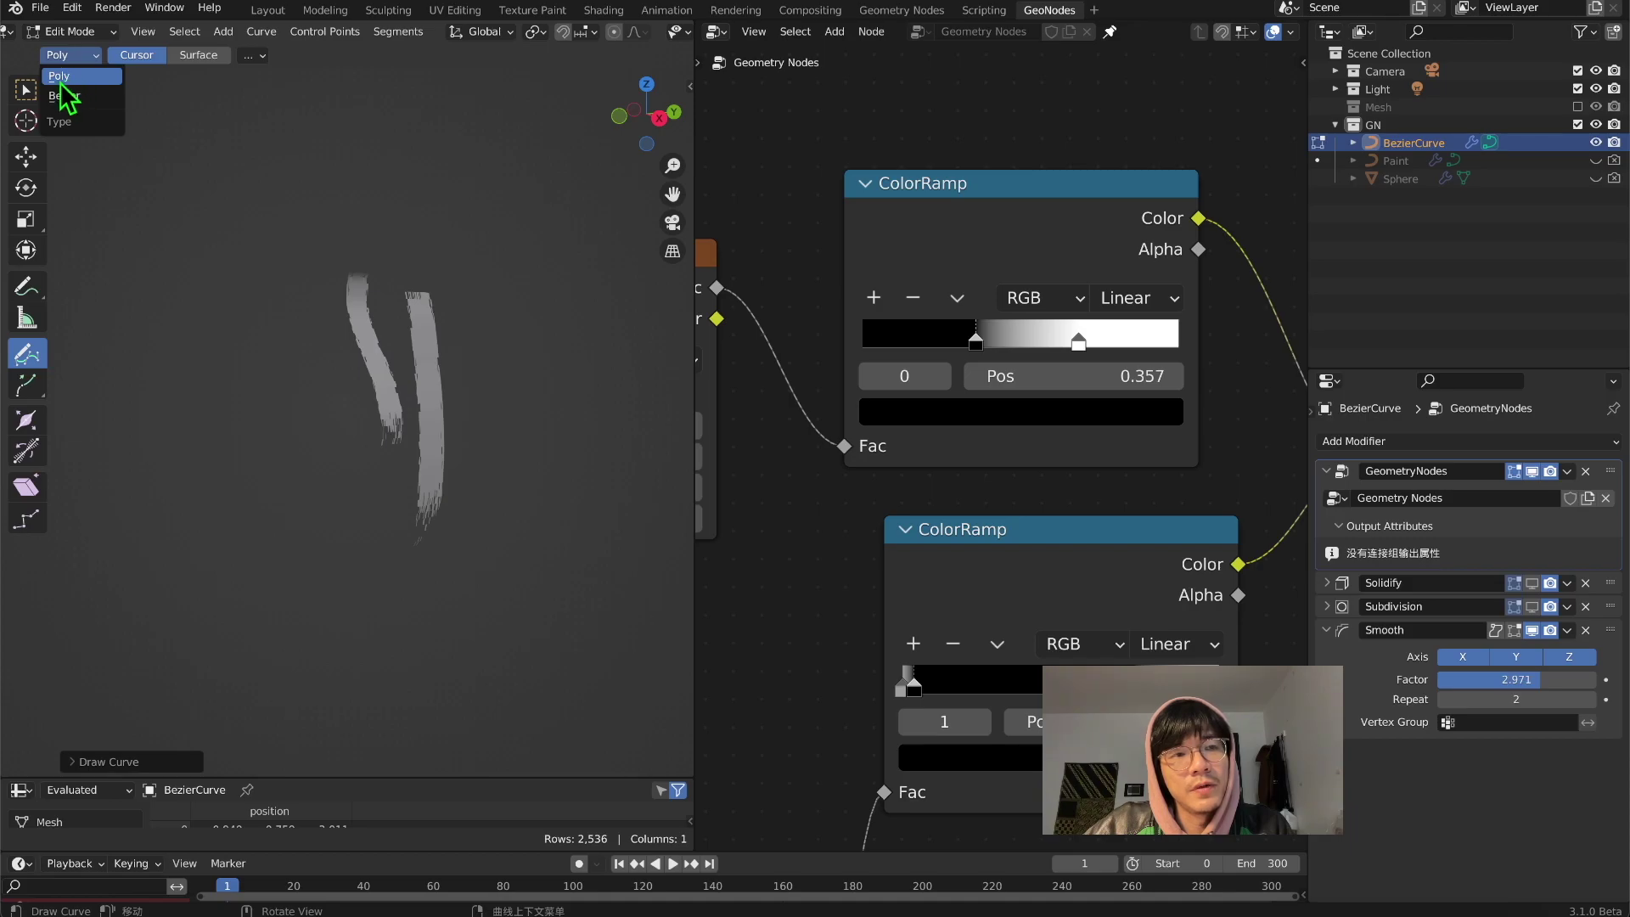
{"action": "left_click", "coordinate": [66, 96]}
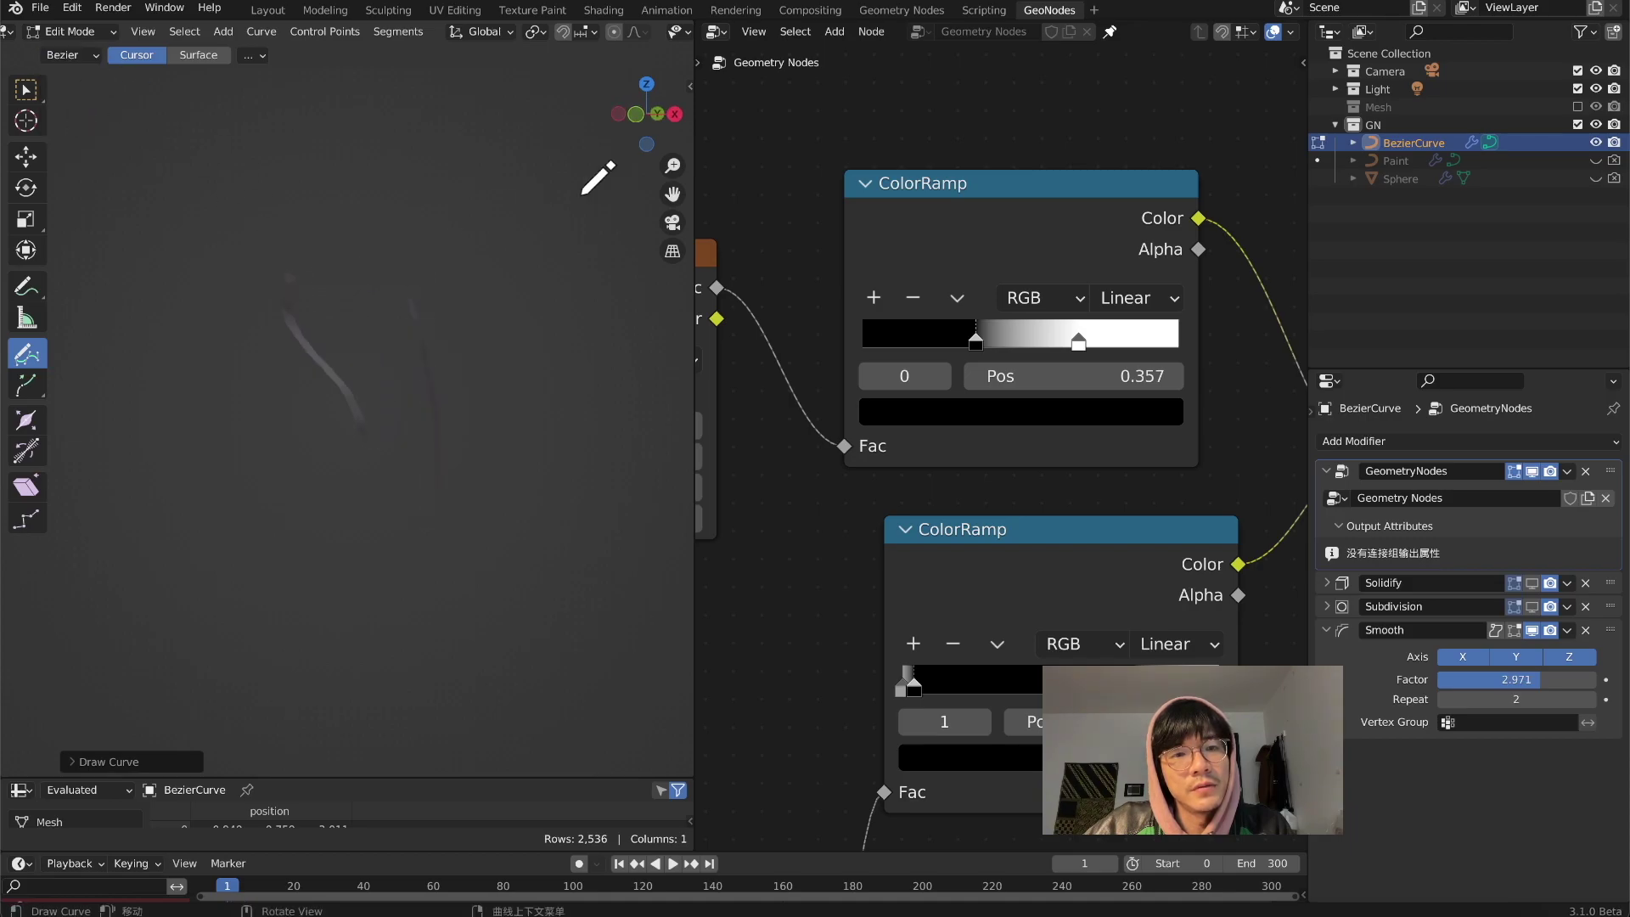
{"action": "left_click", "coordinate": [673, 223]}
{"action": "middle_click_drag", "start_coordinate": [499, 268], "coordinate": [359, 337]}
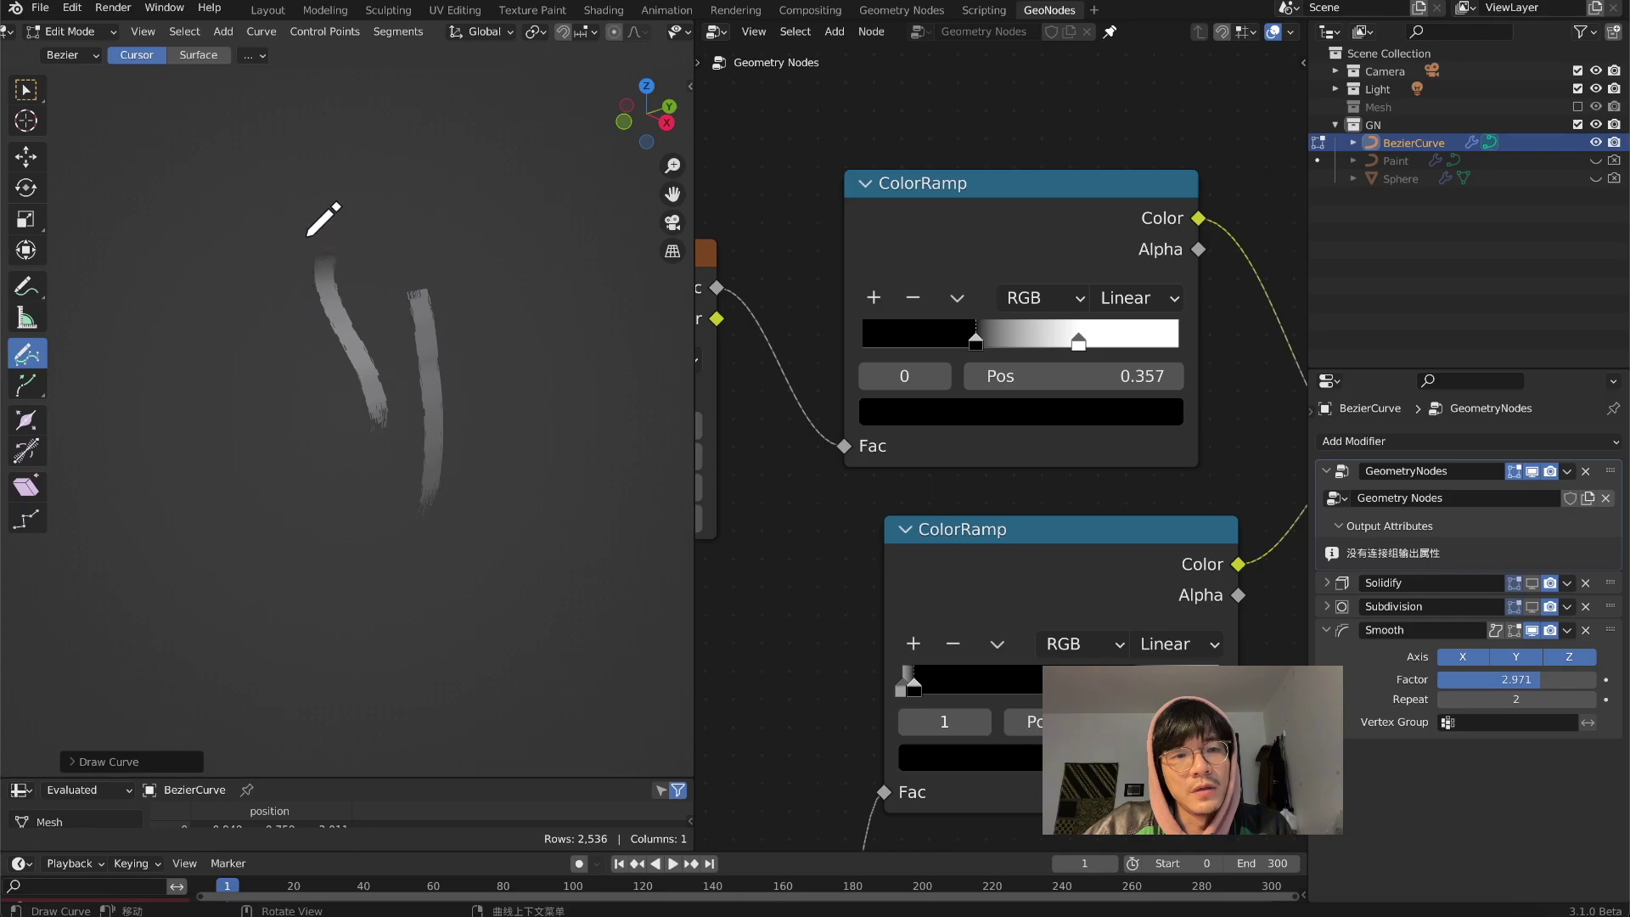
Step: Set the Draw tool's curve type to Poly and draw three freehand strokes around the two existing ones
{"action": "left_click", "coordinate": [72, 54]}
{"action": "left_click", "coordinate": [66, 76]}
{"action": "mouse_move", "coordinate": [224, 245]}
{"action": "left_mouse_down"}
{"action": "mouse_move", "coordinate": [266, 320]}
{"action": "mouse_move", "coordinate": [196, 480]}
{"action": "left_mouse_up"}
{"action": "mouse_move", "coordinate": [210, 357]}
{"action": "middle_mouse_down"}
{"action": "mouse_move", "coordinate": [349, 284]}
{"action": "mouse_move", "coordinate": [335, 353]}
{"action": "mouse_move", "coordinate": [255, 254]}
{"action": "middle_mouse_up"}
{"action": "mouse_move", "coordinate": [181, 276]}
{"action": "left_mouse_down"}
{"action": "mouse_move", "coordinate": [273, 330]}
{"action": "mouse_move", "coordinate": [372, 244]}
{"action": "left_mouse_up"}
{"action": "middle_click_drag", "start_coordinate": [340, 238], "coordinate": [196, 184]}
{"action": "mouse_move", "coordinate": [175, 133]}
{"action": "left_mouse_down"}
{"action": "mouse_move", "coordinate": [206, 187]}
{"action": "mouse_move", "coordinate": [484, 288]}
{"action": "left_mouse_up"}
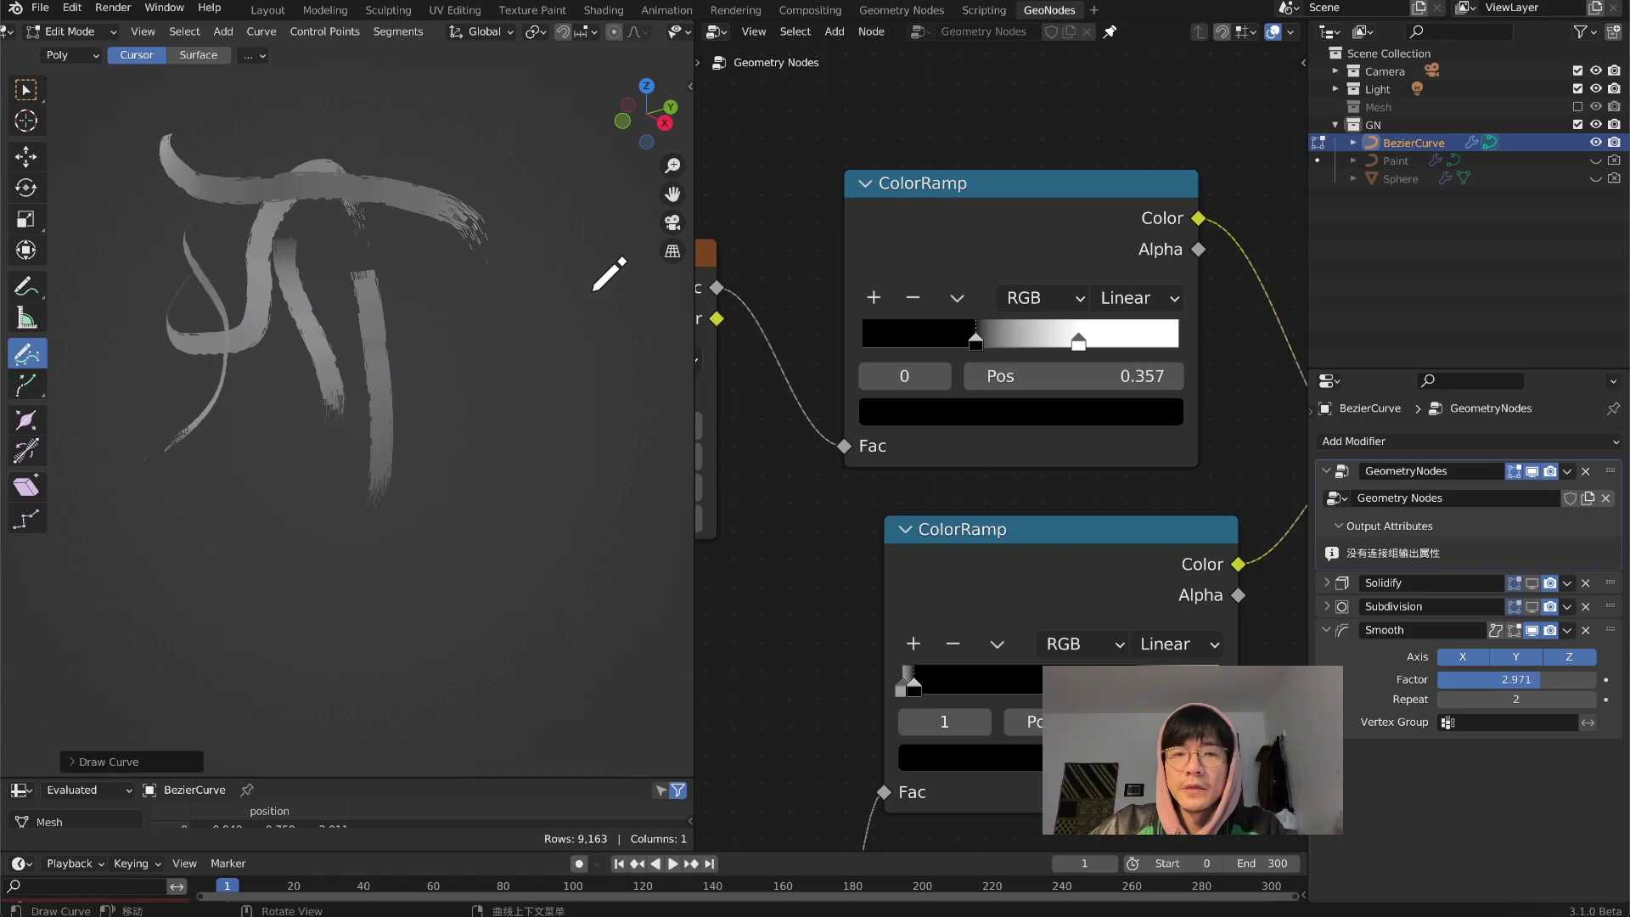
Step: Draw two more freehand Poly strokes, one running across the existing strokes and one descending diagonally through them
{"action": "left_click_drag", "start_coordinate": [693, 346], "coordinate": [594, 346]}
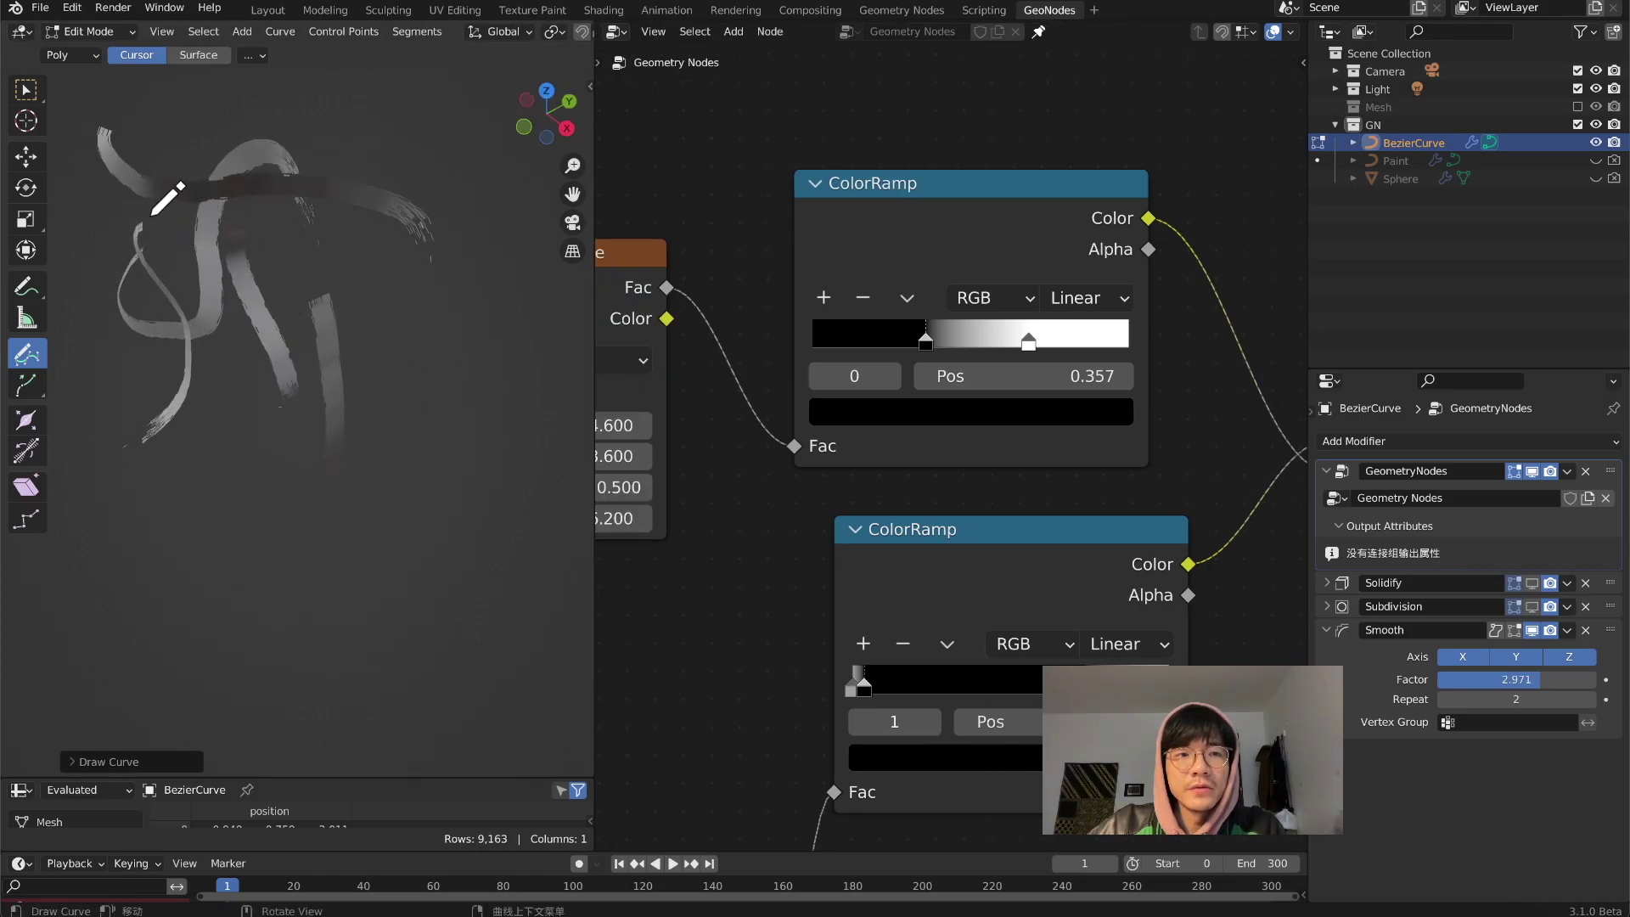
{"action": "left_click_drag", "start_coordinate": [152, 215], "coordinate": [401, 316]}
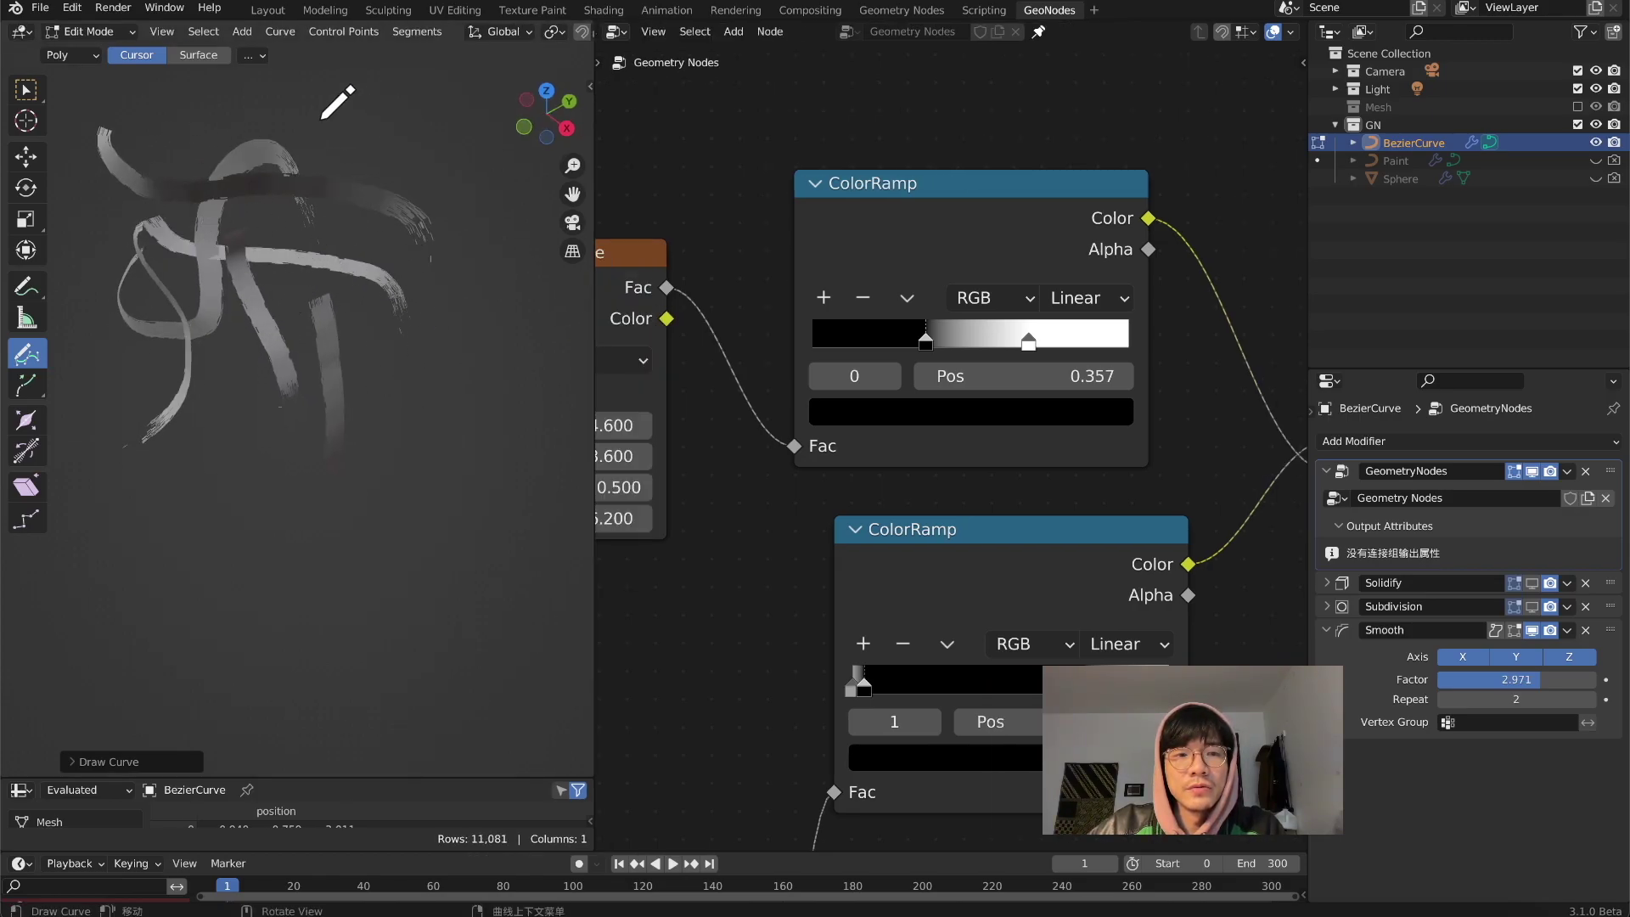
{"action": "left_click_drag", "start_coordinate": [328, 109], "coordinate": [445, 386]}
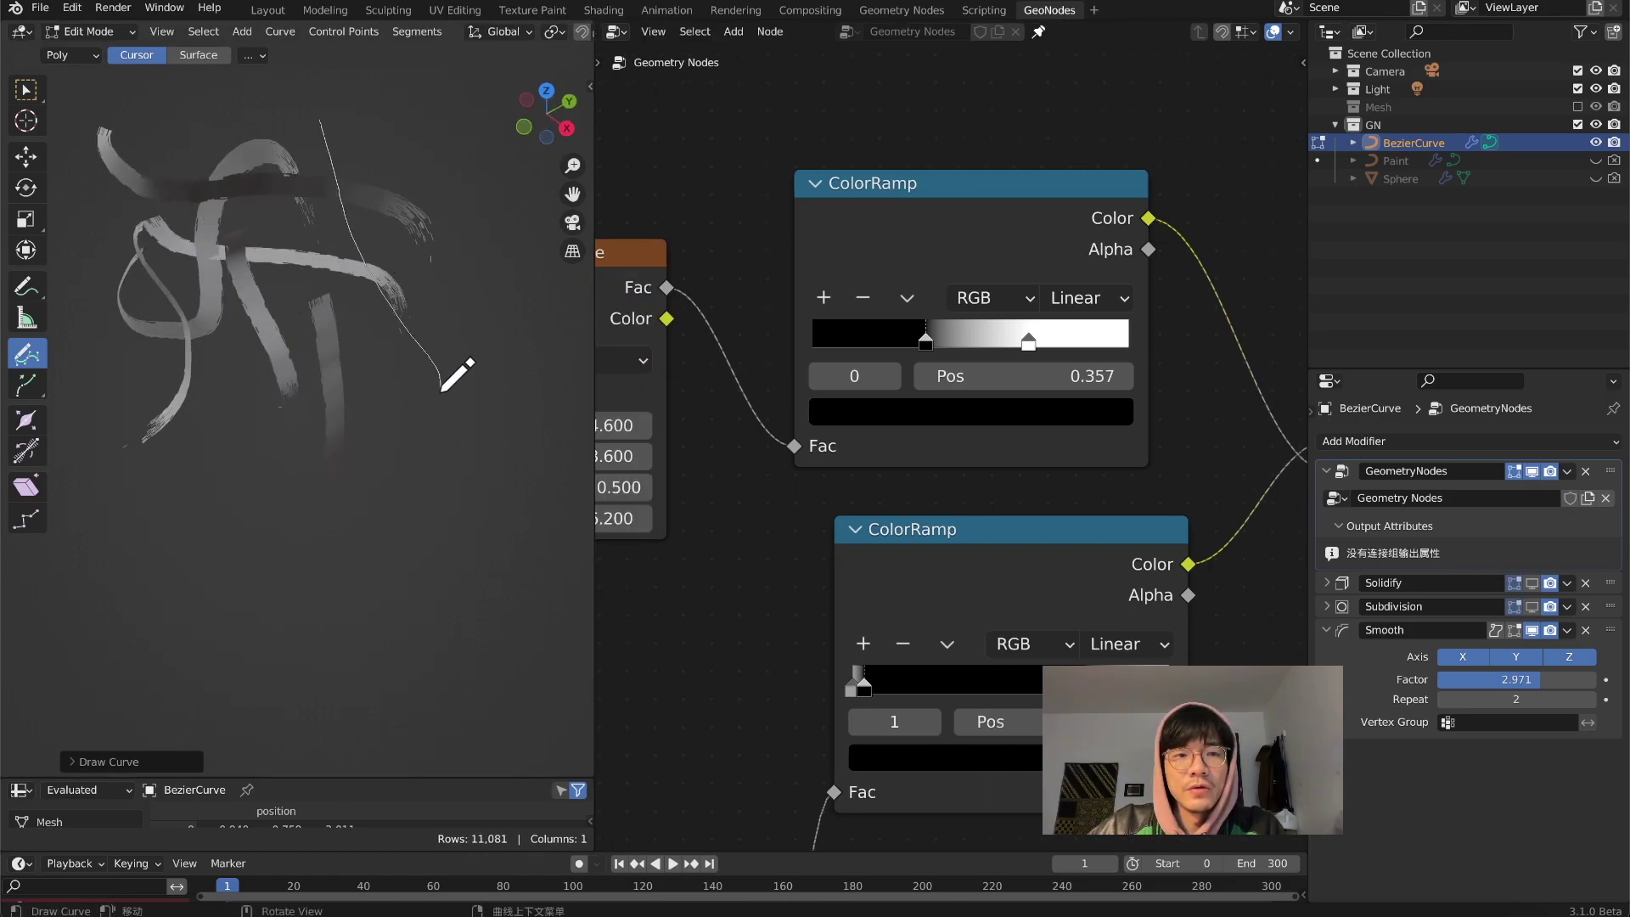
Step: Set the Draw tool's curve type to Bezier and draw a long, nearly vertical stroke beside the existing ones
{"action": "left_click", "coordinate": [79, 56]}
{"action": "left_click", "coordinate": [89, 96]}
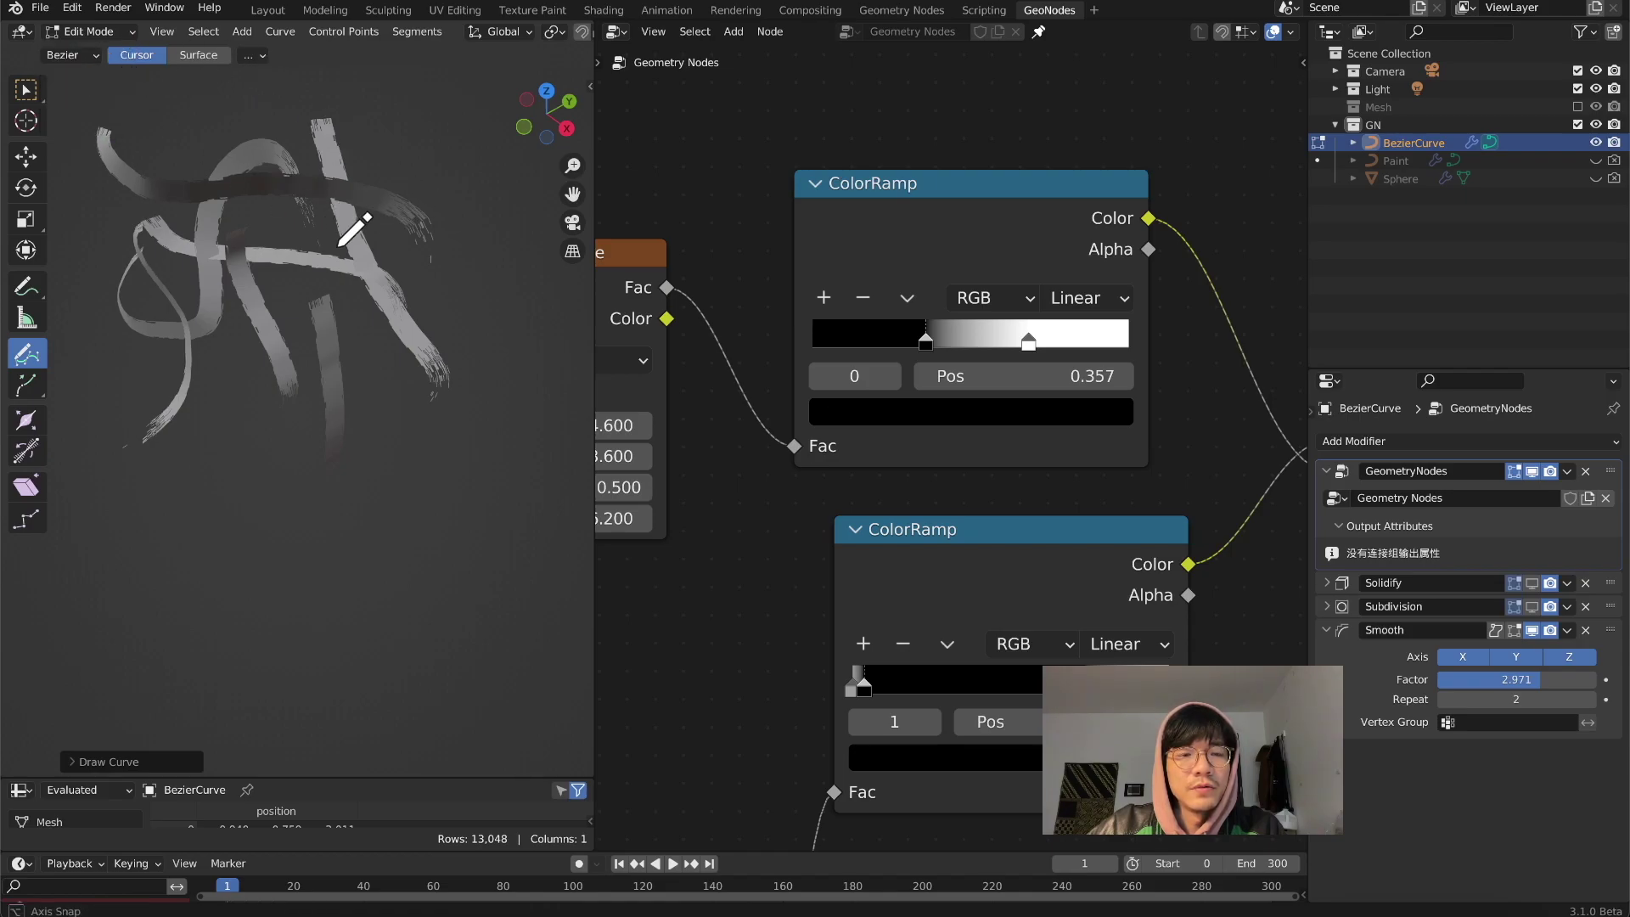
{"action": "middle_click_drag", "start_coordinate": [349, 219], "coordinate": [444, 175]}
{"action": "left_click_drag", "start_coordinate": [466, 181], "coordinate": [443, 521]}
{"action": "middle_click_drag", "start_coordinate": [458, 507], "coordinate": [371, 484]}
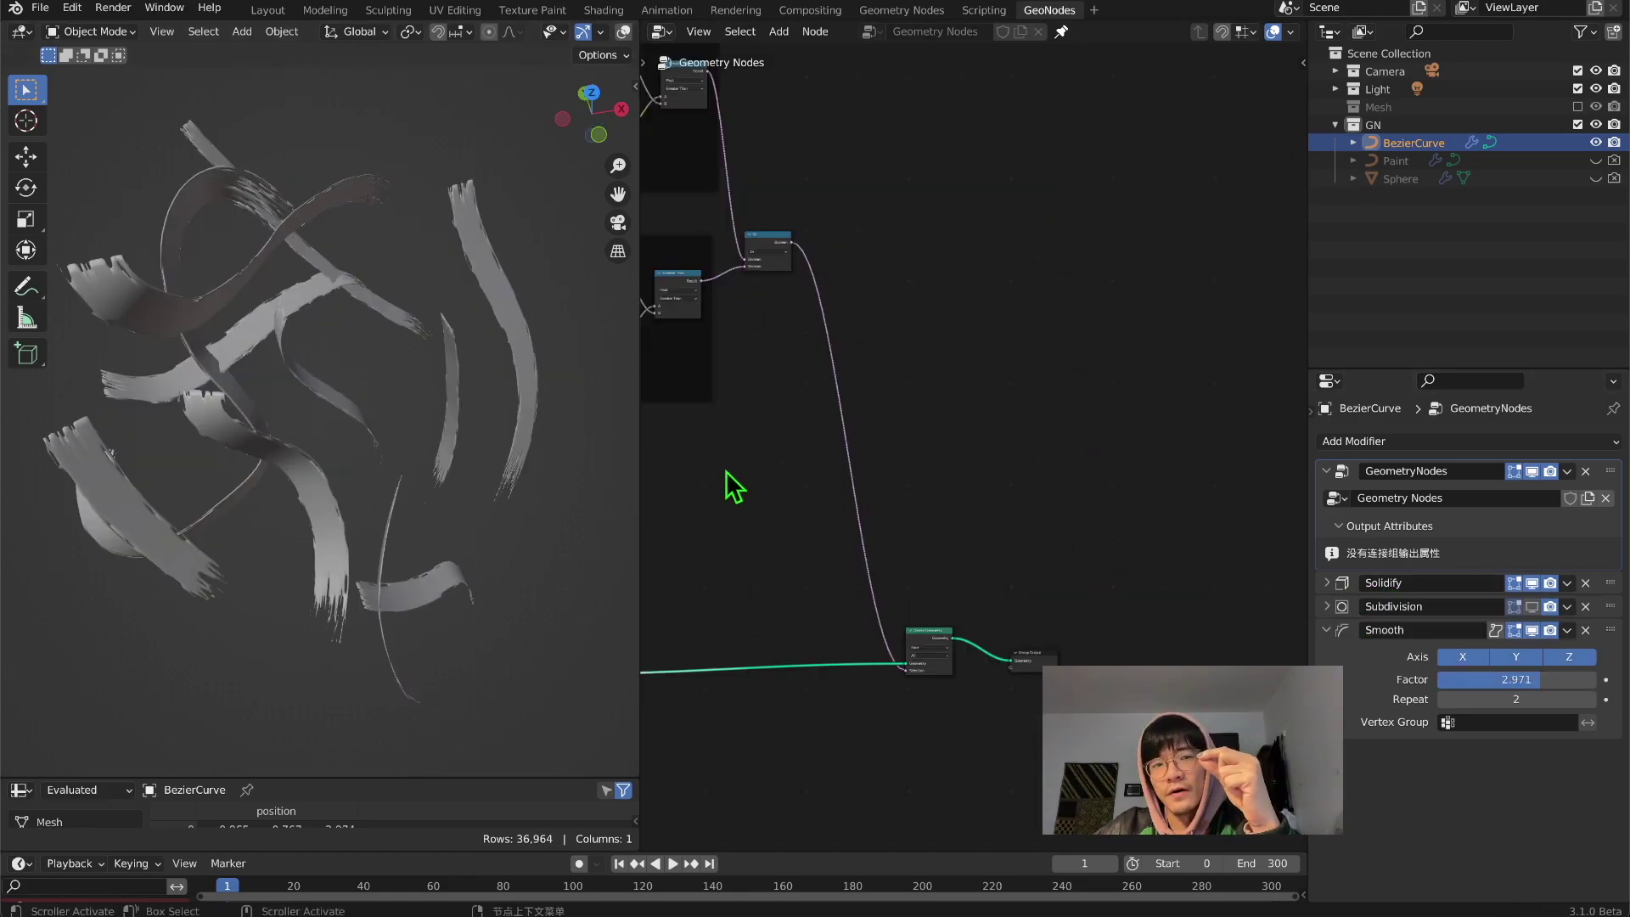
Step: Inspect the frayed ends and thickness of the brush strokes up close and from several angles
{"action": "middle_click_drag", "start_coordinate": [191, 371], "coordinate": [350, 368]}
{"action": "scroll", "coordinate": [455, 395], "scroll_direction": "up", "scroll_amount": 5}
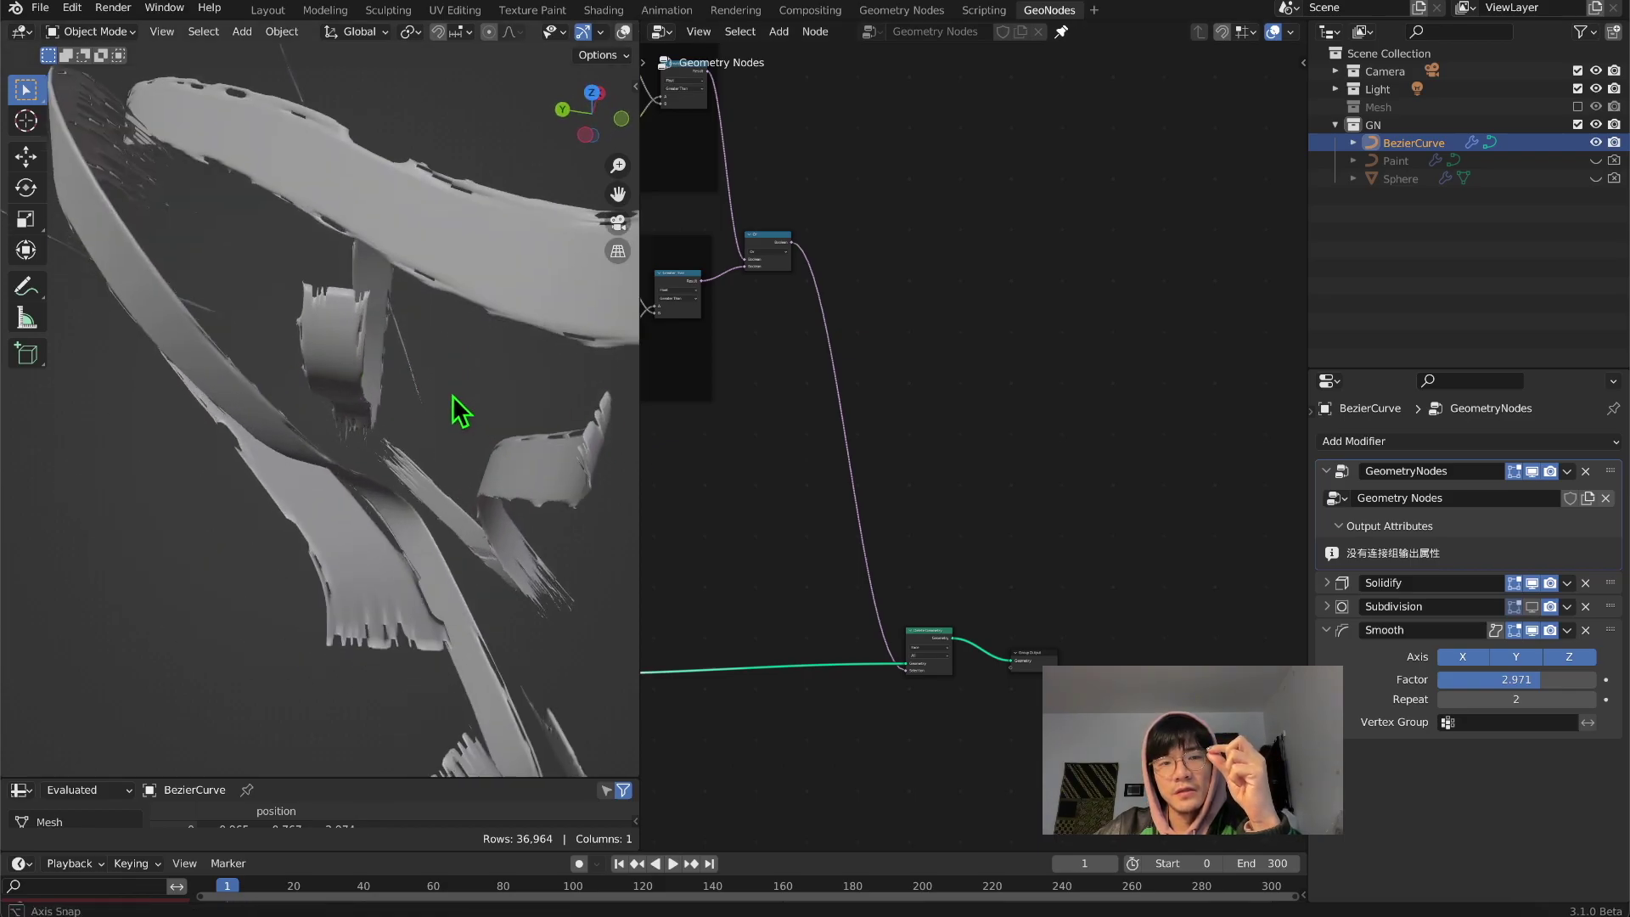
{"action": "mouse_move", "coordinate": [449, 394]}
{"action": "middle_mouse_down"}
{"action": "mouse_move", "coordinate": [268, 329]}
{"action": "mouse_move", "coordinate": [255, 357]}
{"action": "middle_mouse_up"}
{"action": "scroll", "coordinate": [497, 394], "scroll_direction": "down", "scroll_amount": 4}
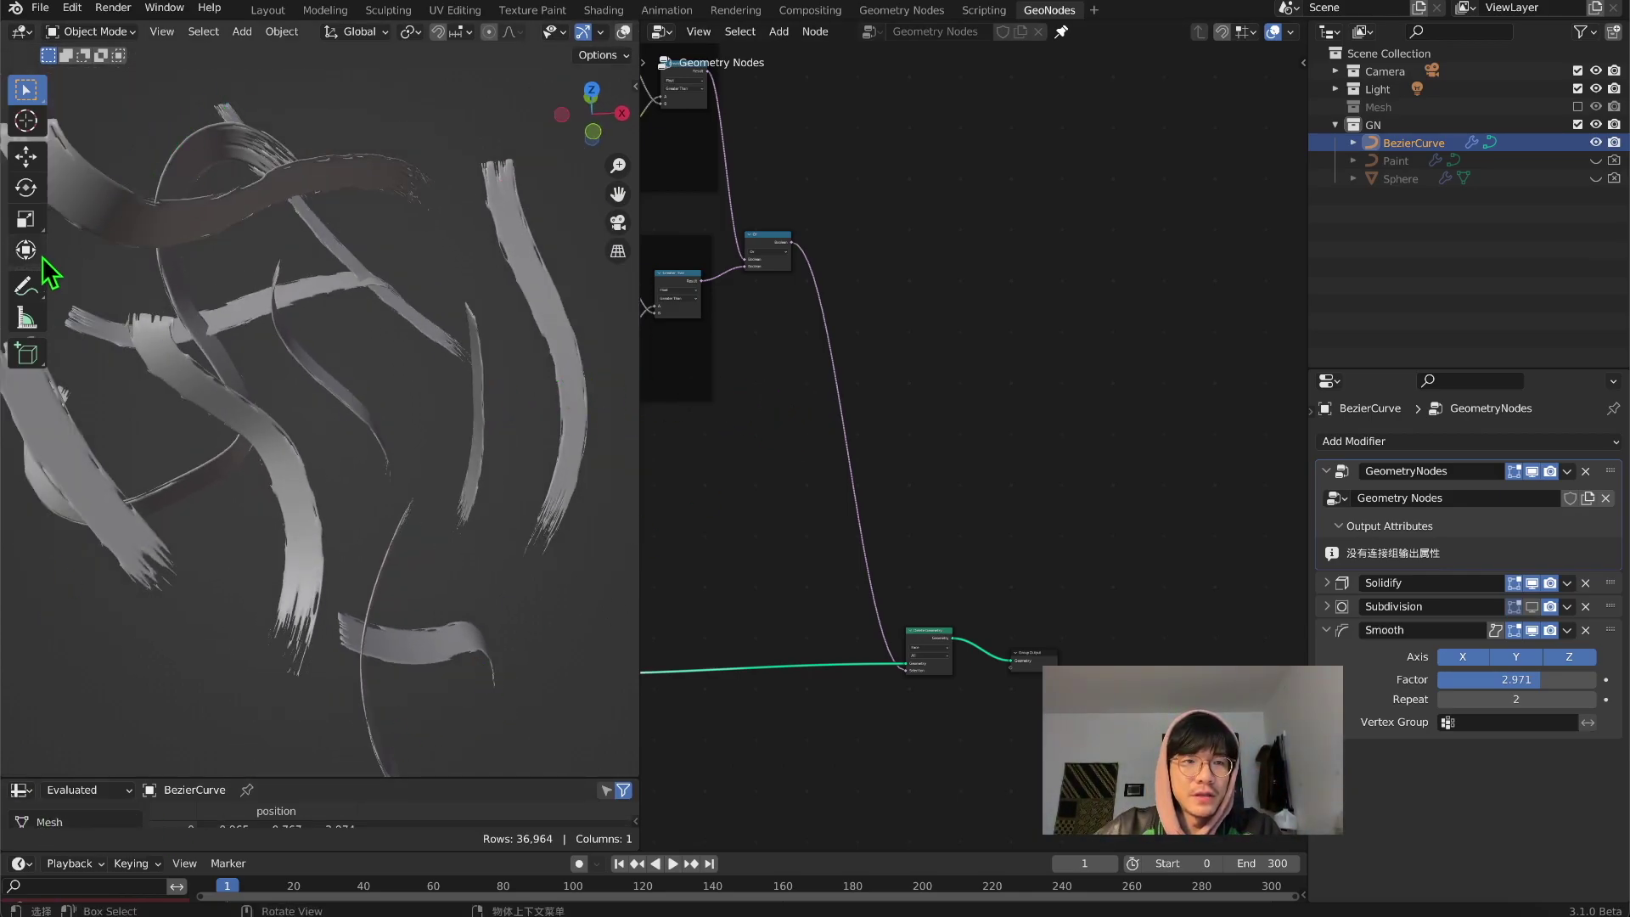
{"action": "middle_click_drag", "start_coordinate": [507, 615], "coordinate": [441, 607]}
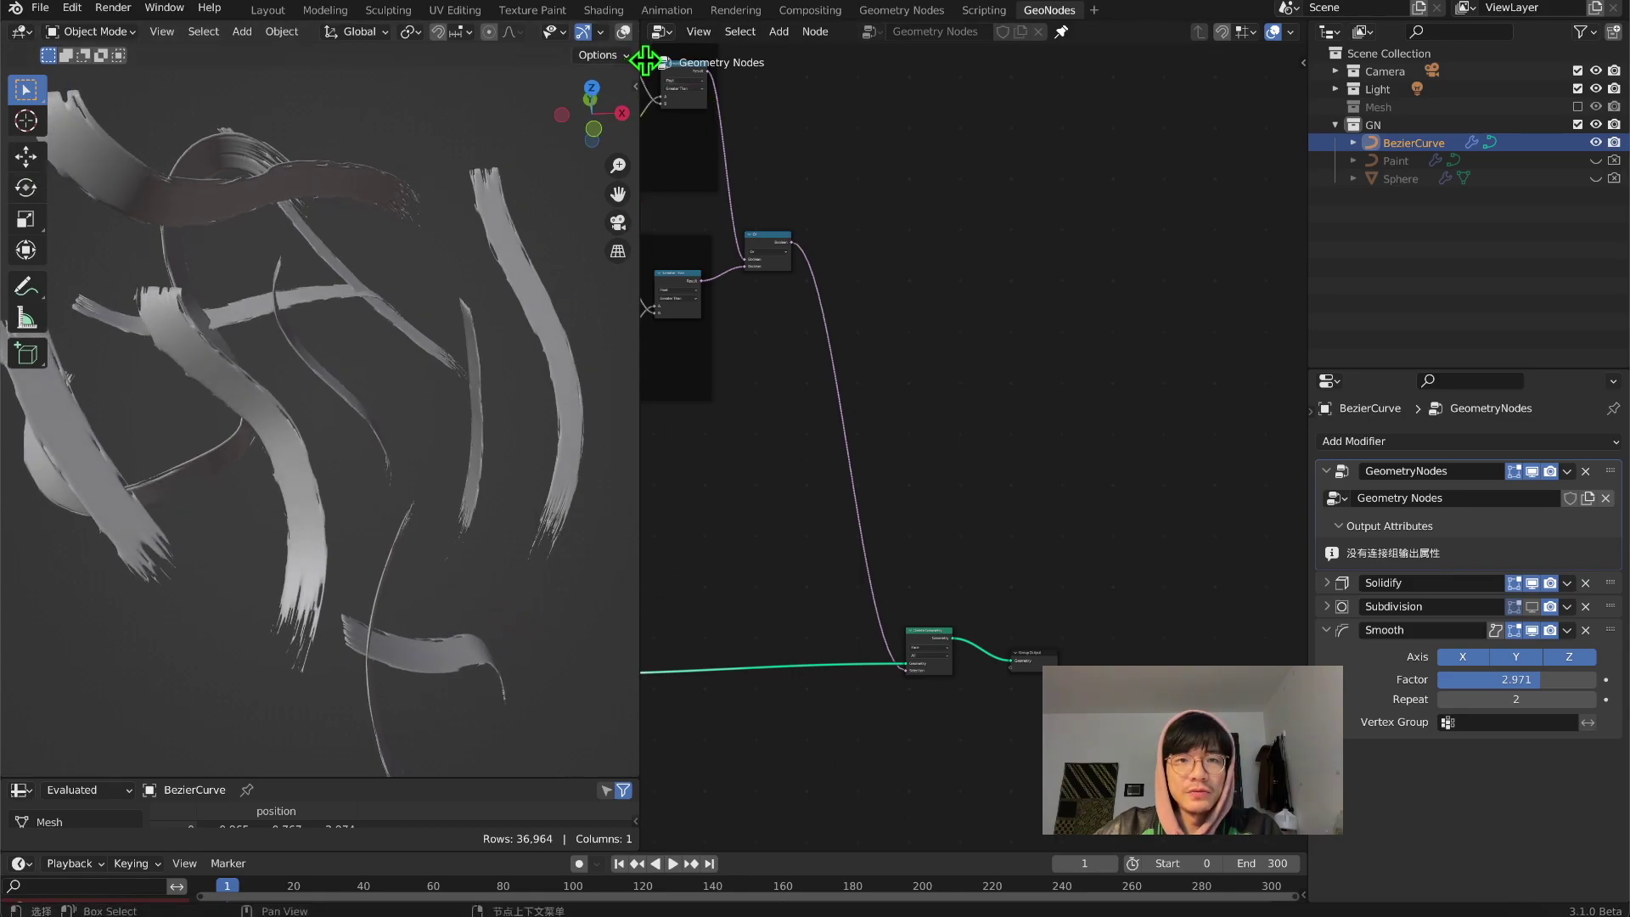
Step: Sketch a curved direction arrow and a brush stroke outline with a frayed end in the node editor using the Annotate tool
{"action": "left_click", "coordinate": [635, 85]}
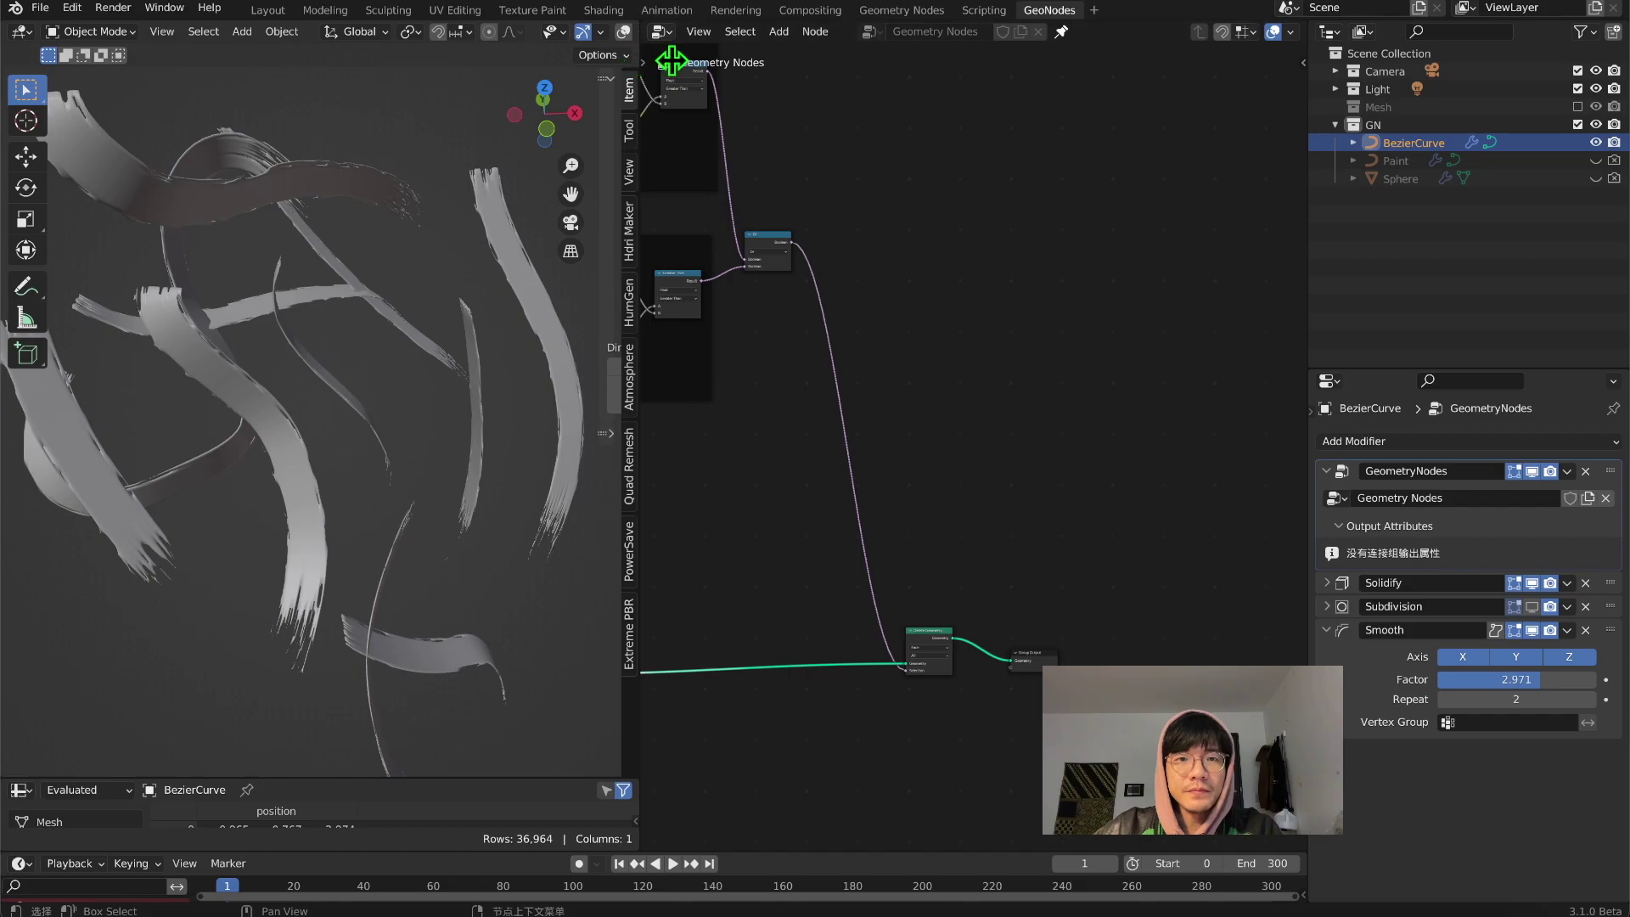
{"action": "key", "text": "t"}
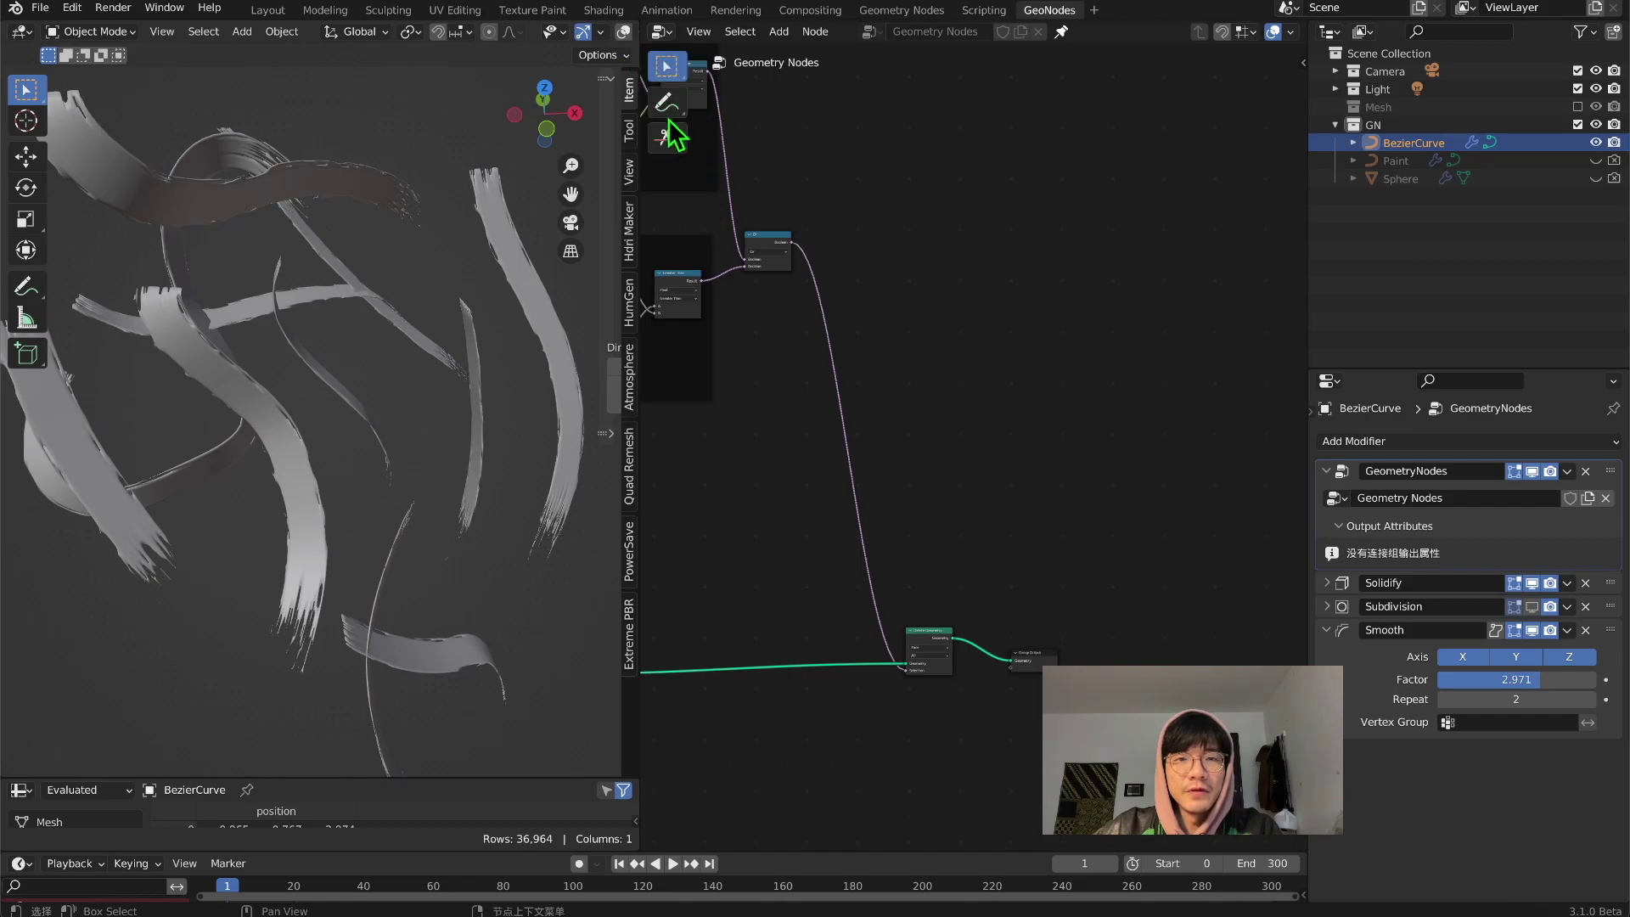
{"action": "left_click", "coordinate": [667, 100]}
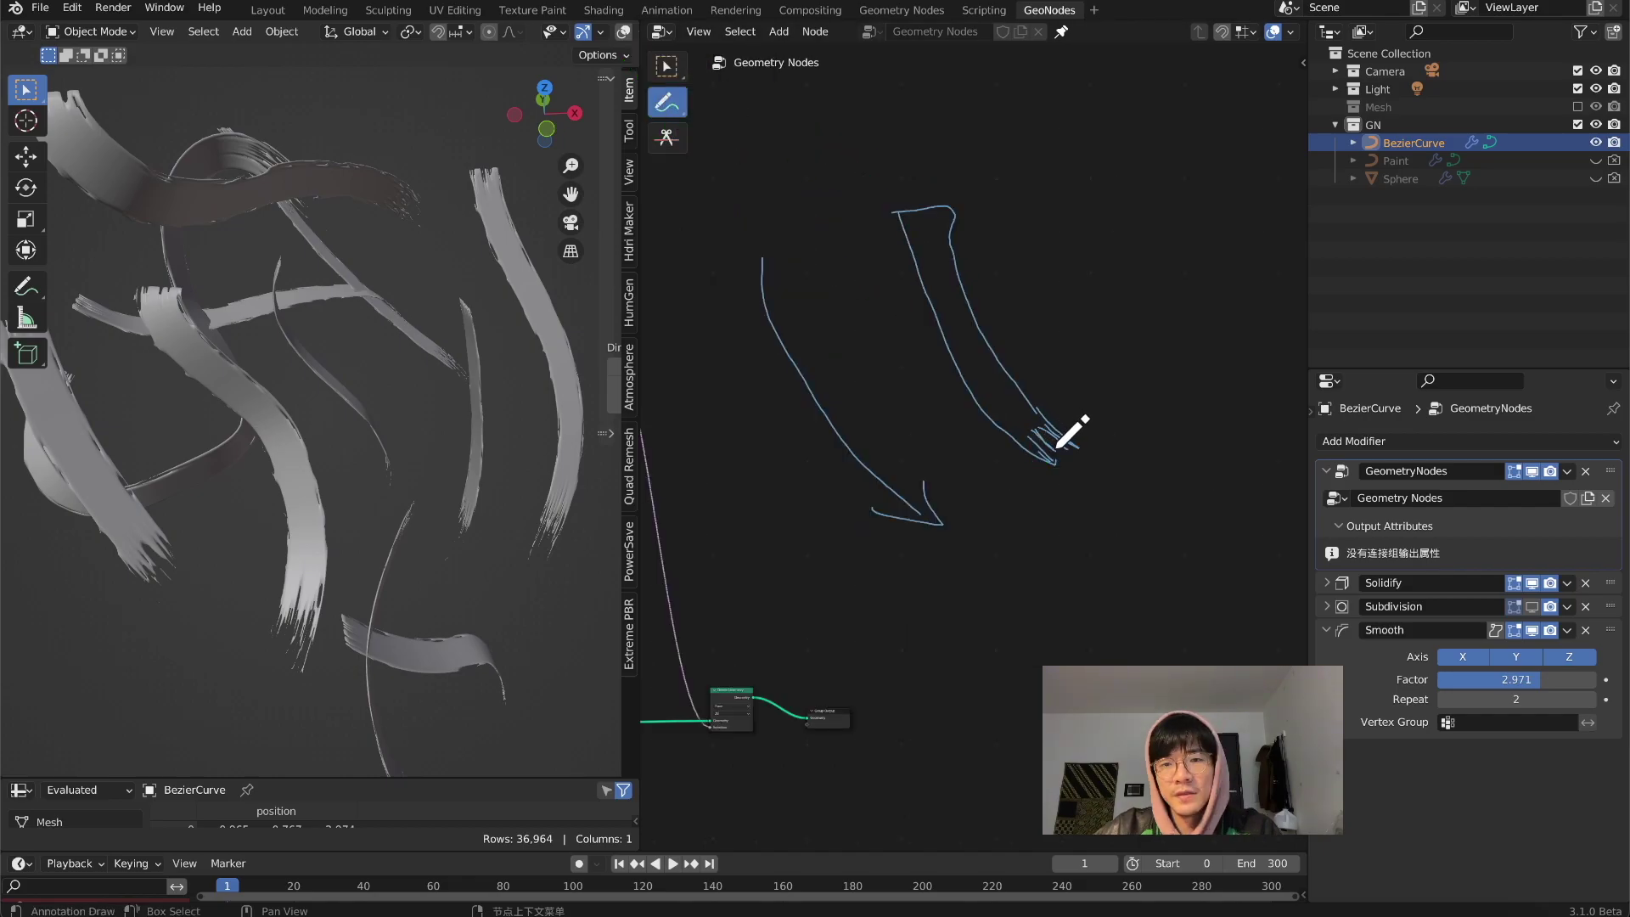
{"action": "left_click_drag", "start_coordinate": [1066, 425], "coordinate": [1051, 440]}
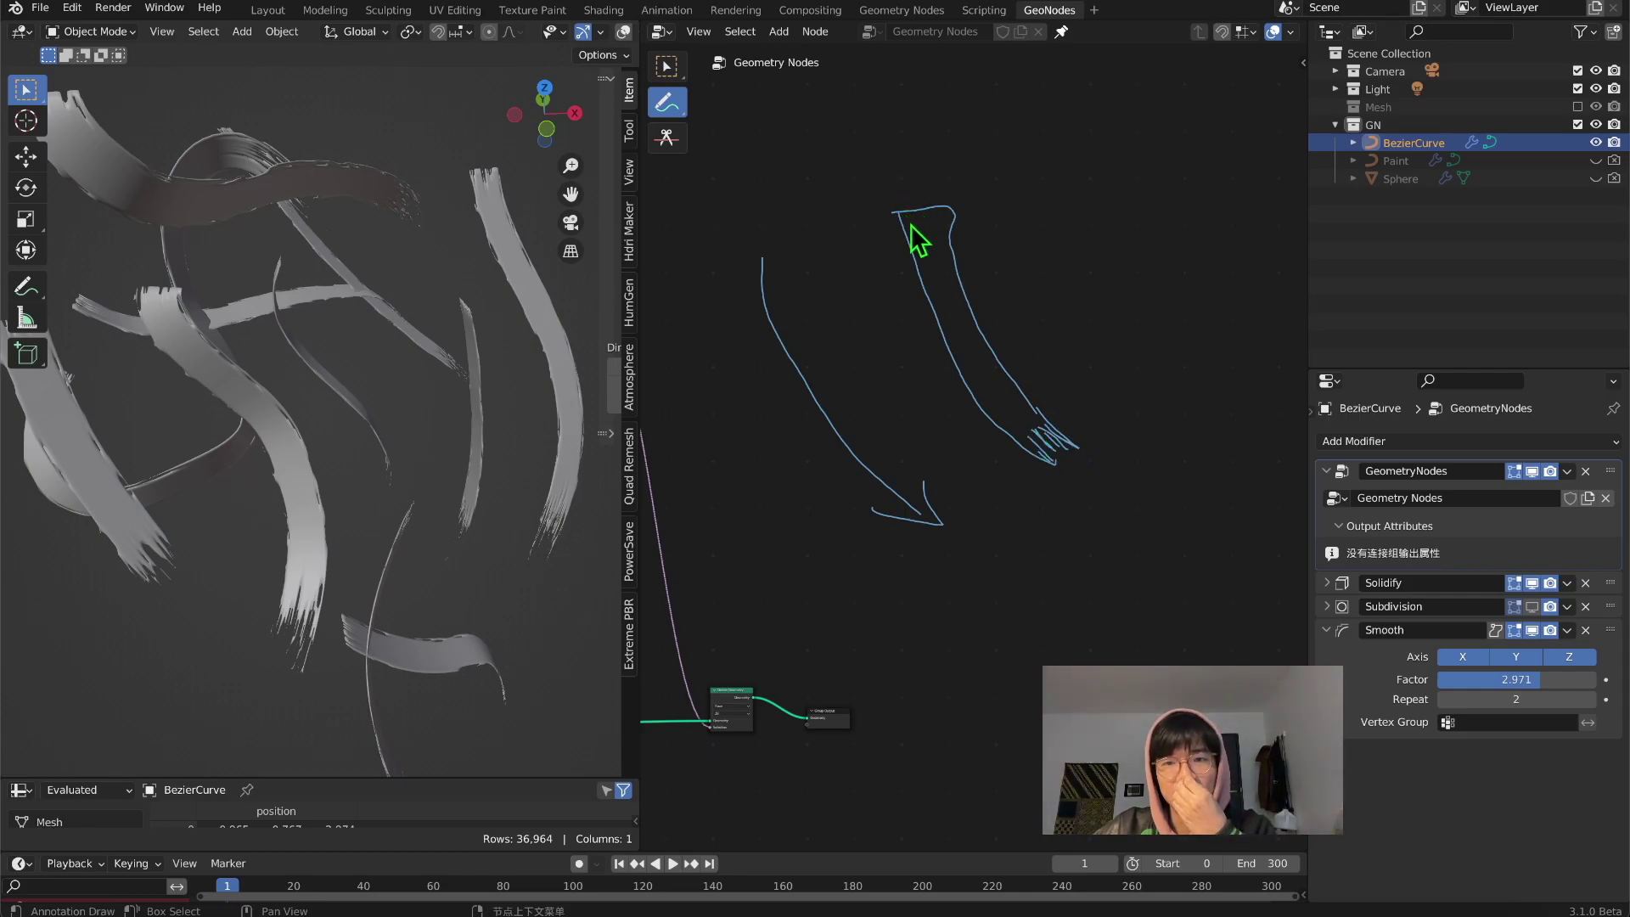
{"action": "mouse_move", "coordinate": [905, 225]}
{"action": "left_mouse_down"}
{"action": "mouse_move", "coordinate": [914, 190]}
{"action": "mouse_move", "coordinate": [943, 221]}
{"action": "mouse_move", "coordinate": [962, 213]}
{"action": "left_mouse_up"}
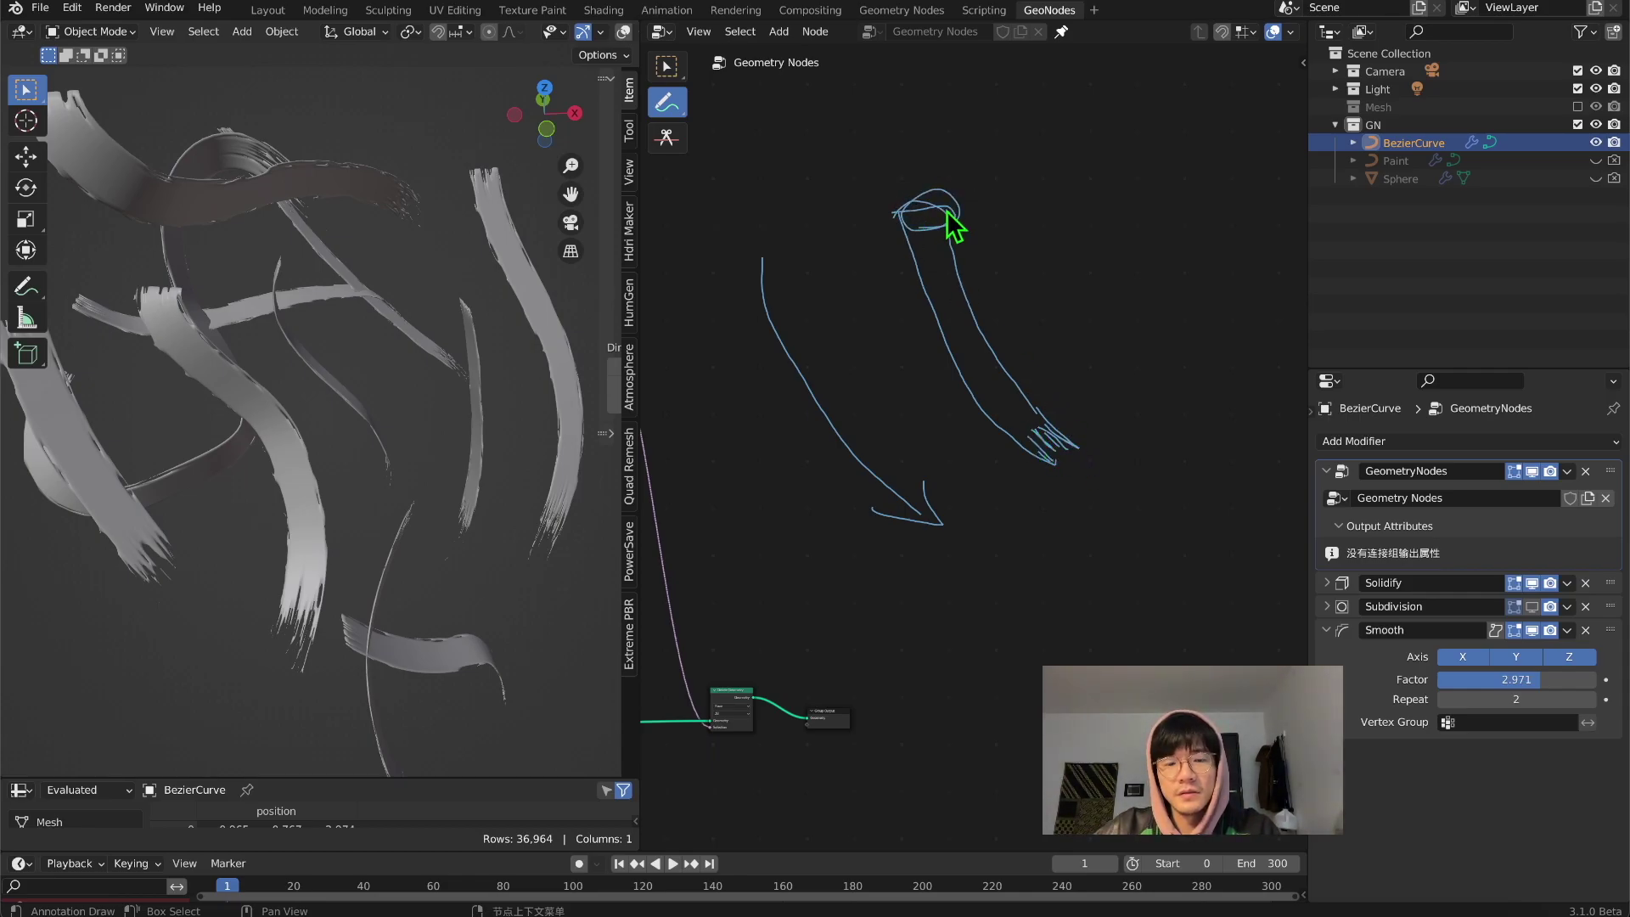
{"action": "key", "text": "ctrl+z"}
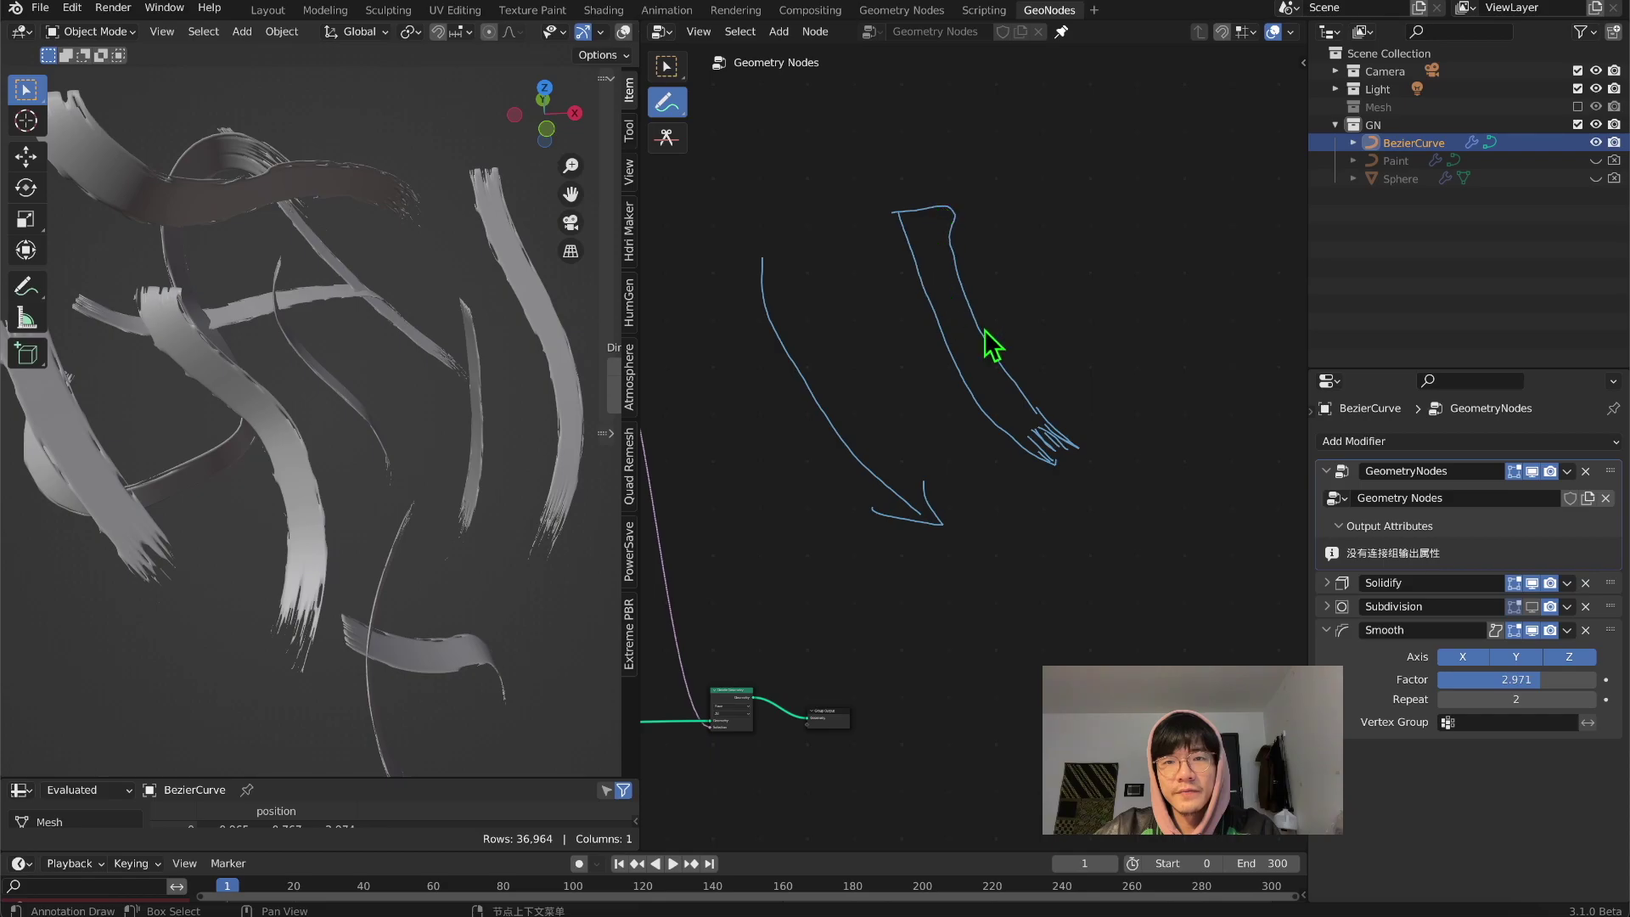
Step: Annotate a cut line across the sketched stroke, its cross-section with raised edges, and double-headed width arrows
{"action": "scroll", "coordinate": [958, 323], "scroll_direction": "up", "scroll_amount": 1}
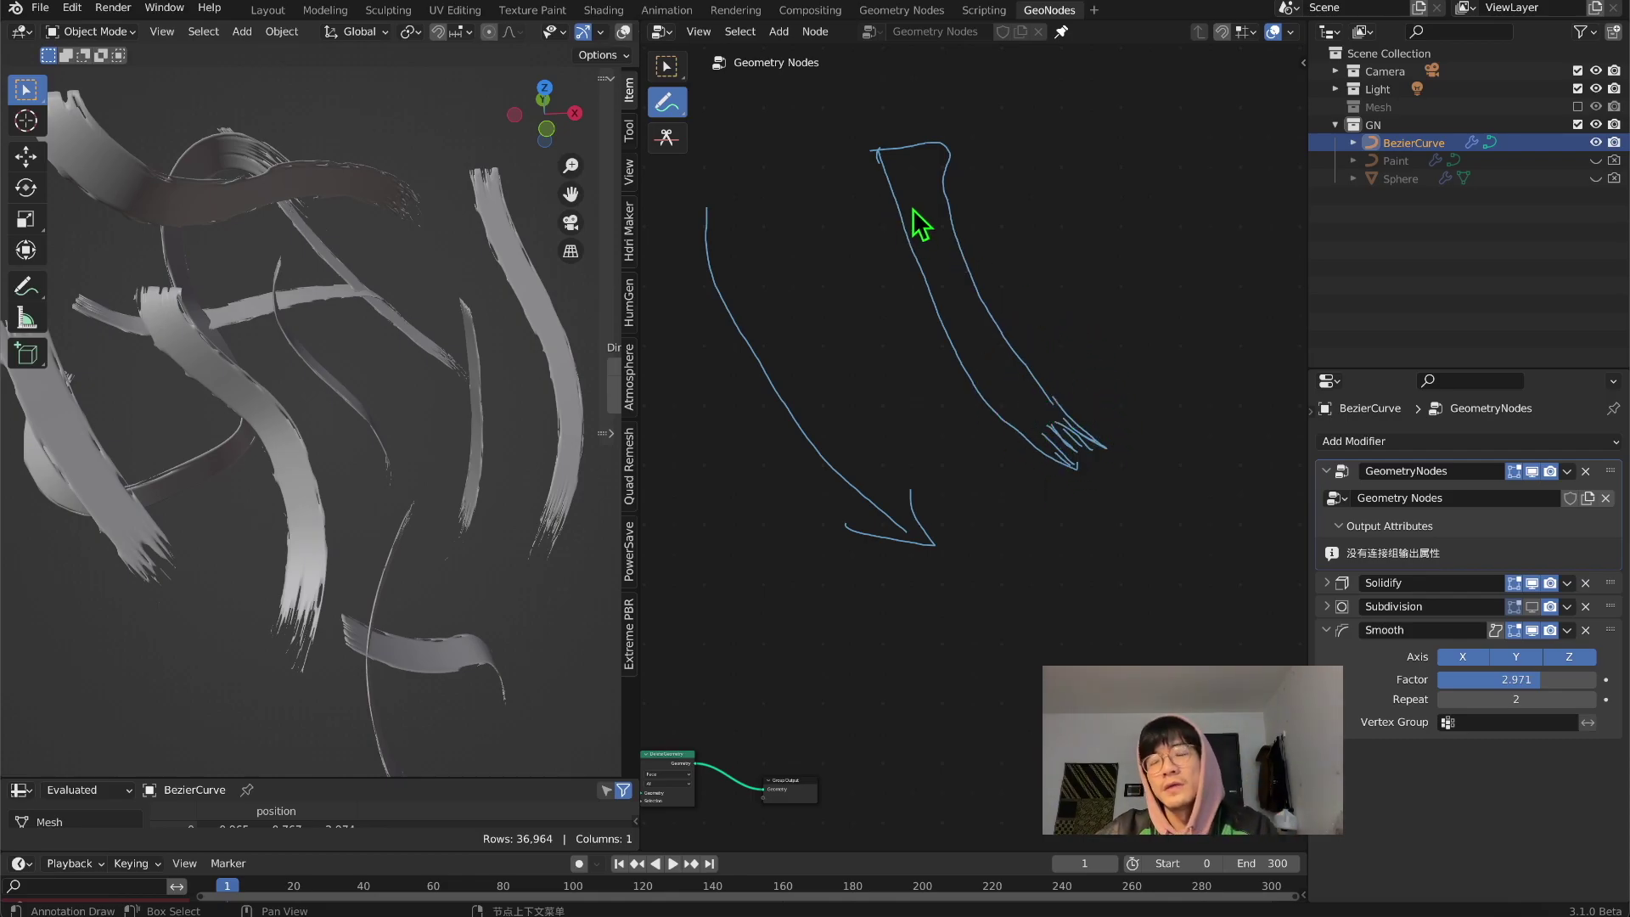
{"action": "left_click_drag", "start_coordinate": [881, 274], "coordinate": [1002, 260]}
{"action": "middle_click_drag", "start_coordinate": [1123, 254], "coordinate": [928, 272]}
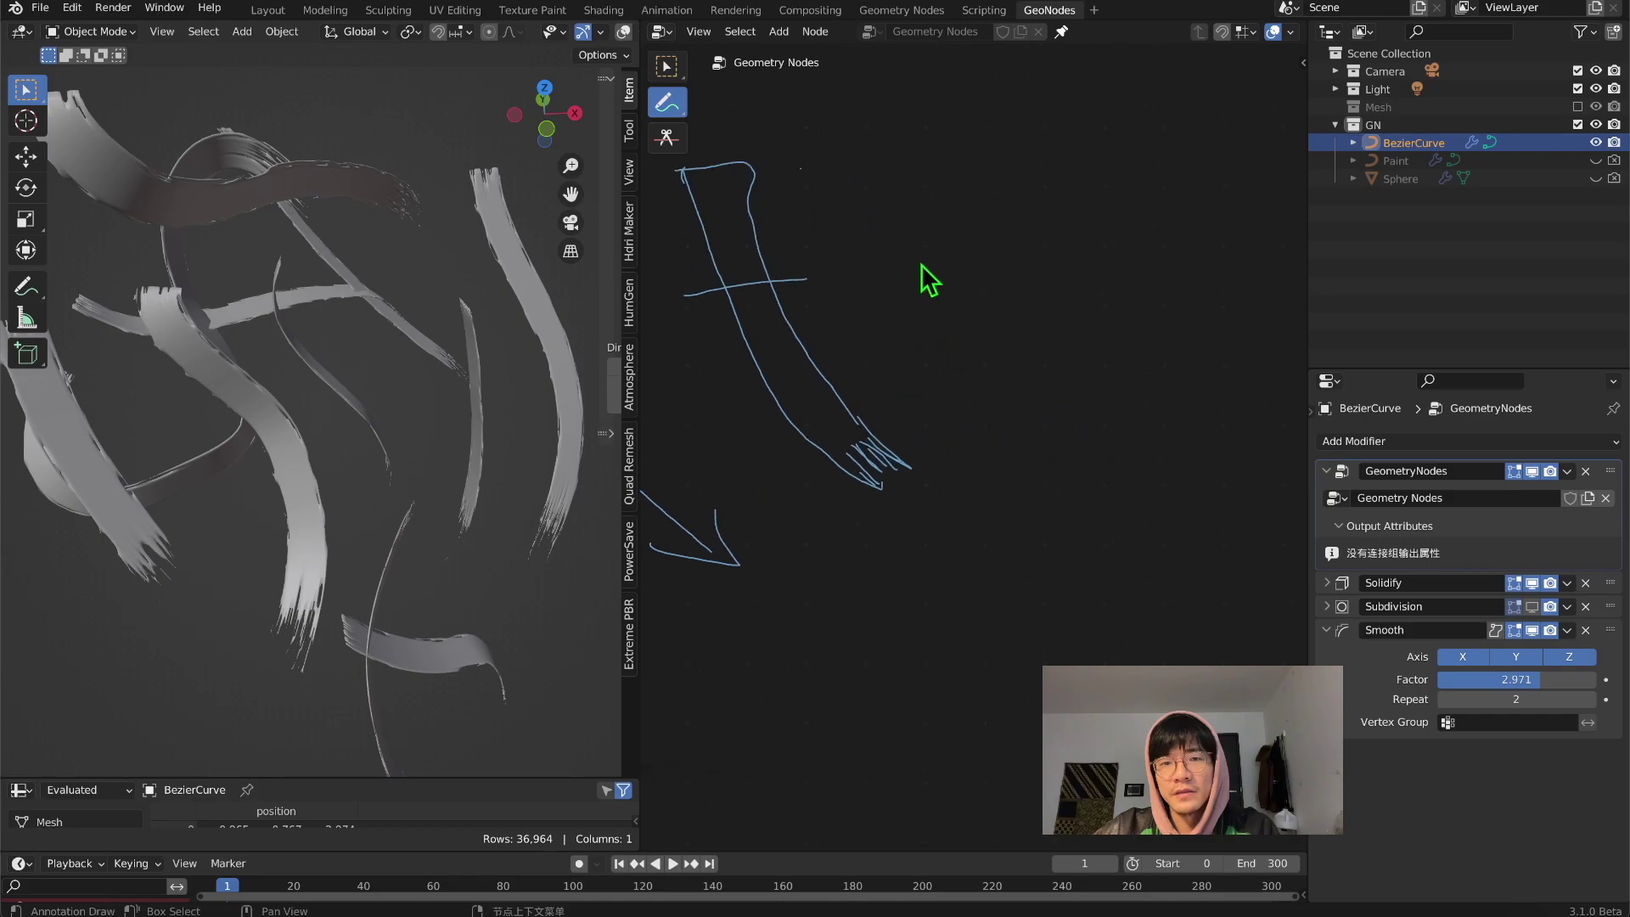
{"action": "mouse_move", "coordinate": [904, 273]}
{"action": "left_mouse_down"}
{"action": "mouse_move", "coordinate": [918, 245]}
{"action": "mouse_move", "coordinate": [996, 263]}
{"action": "mouse_move", "coordinate": [930, 276]}
{"action": "mouse_move", "coordinate": [1052, 283]}
{"action": "left_mouse_up"}
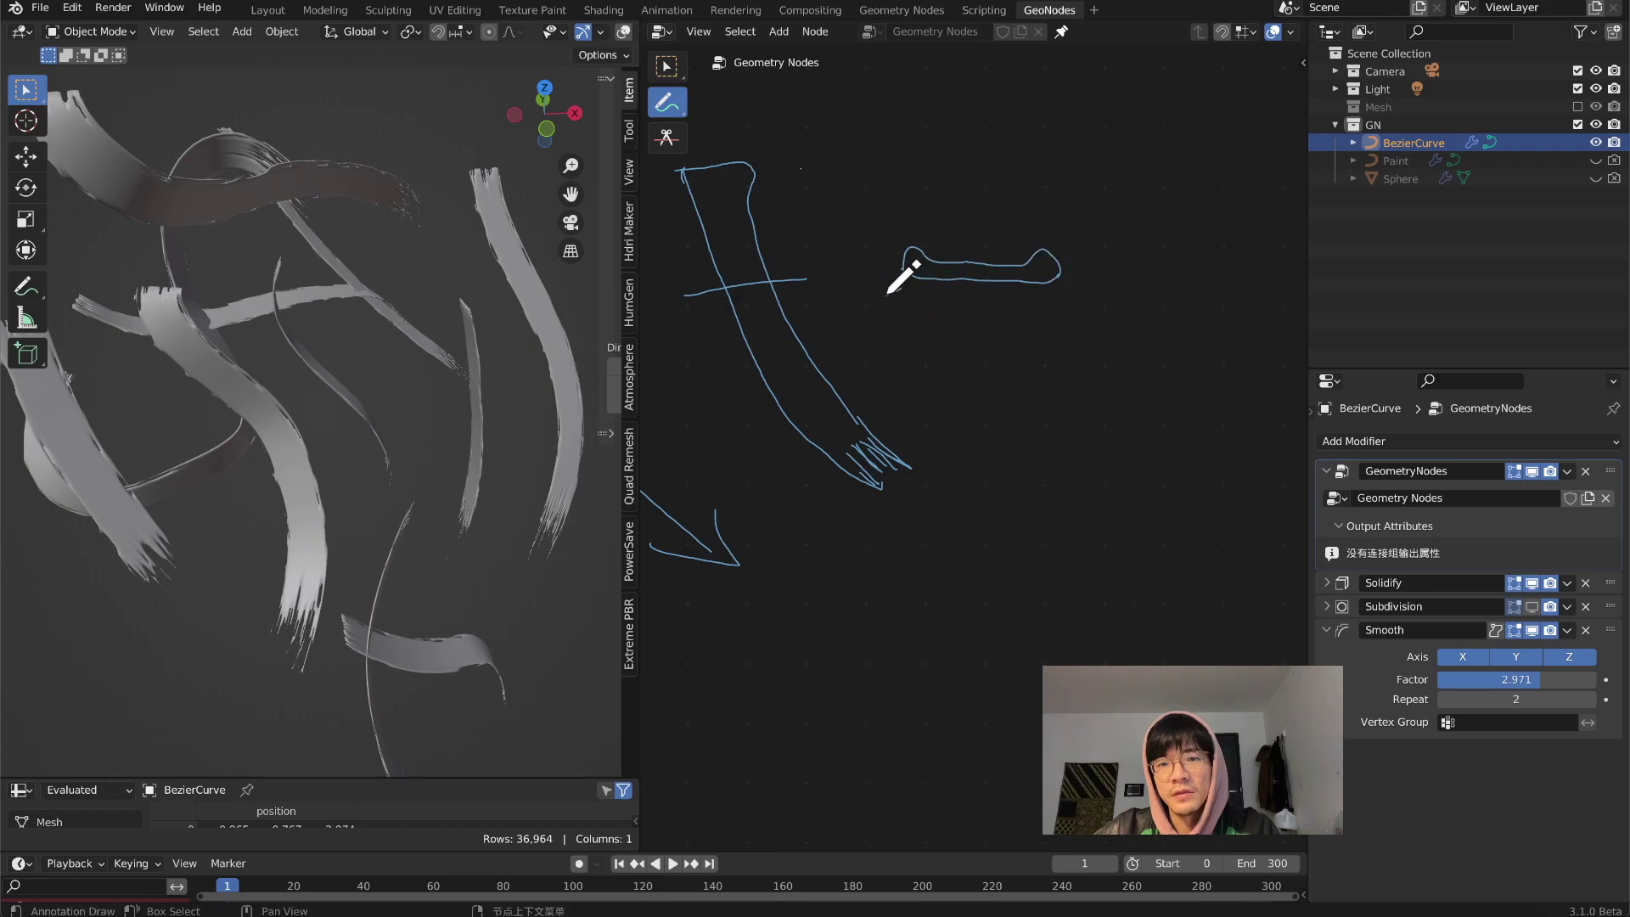
{"action": "mouse_move", "coordinate": [889, 295]}
{"action": "left_mouse_down"}
{"action": "mouse_move", "coordinate": [1084, 299]}
{"action": "mouse_move", "coordinate": [1065, 320]}
{"action": "left_mouse_up"}
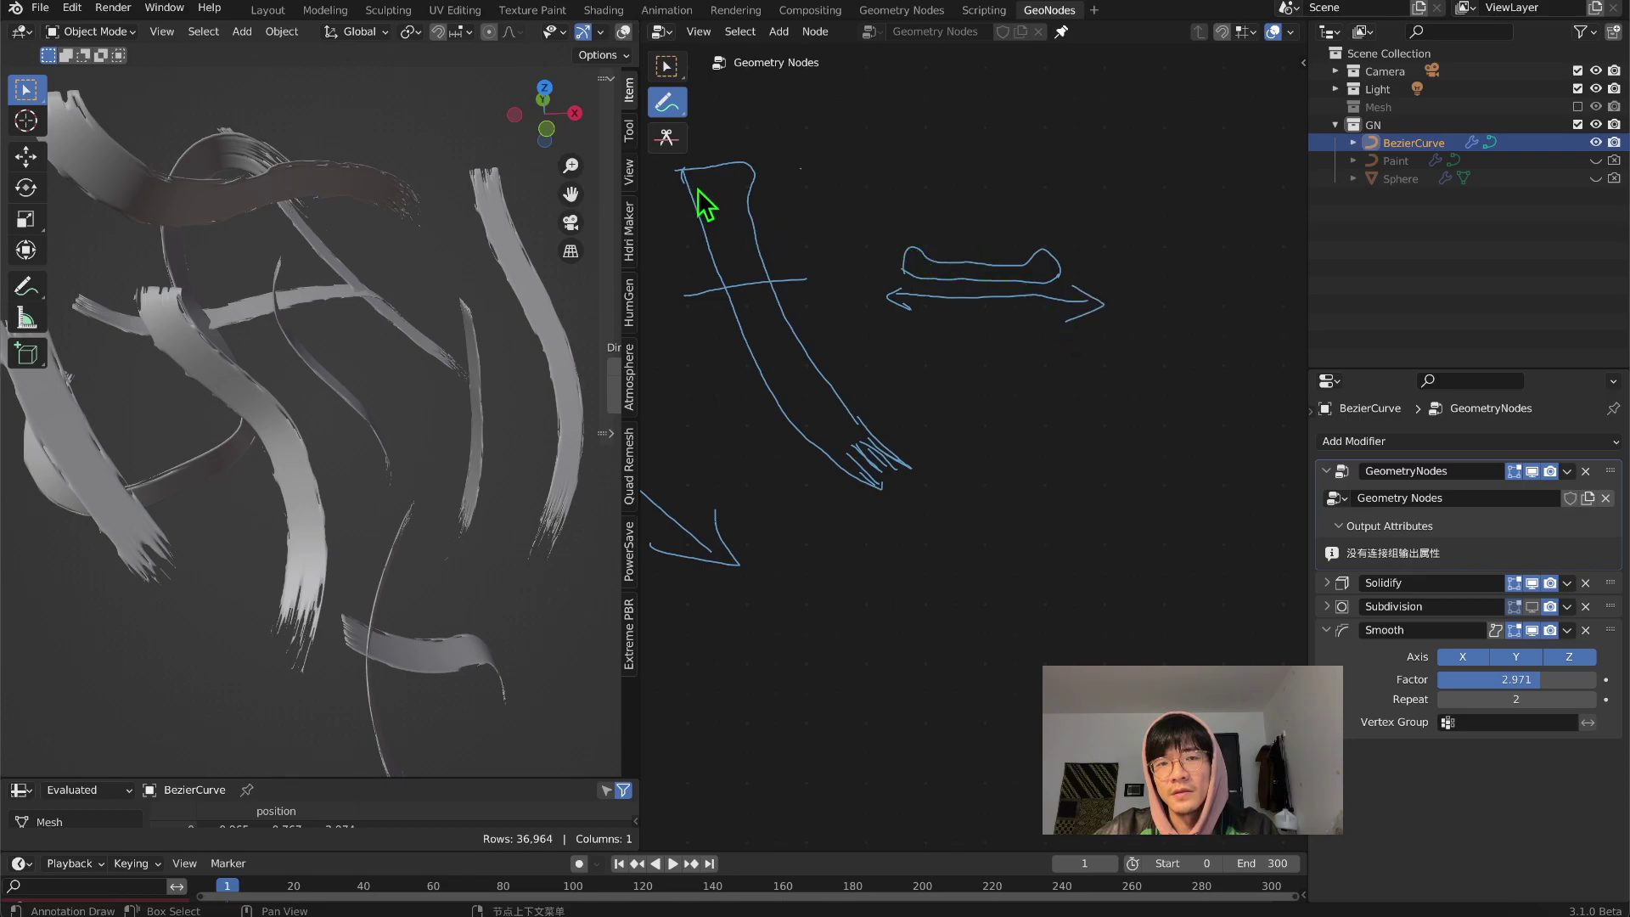
{"action": "left_click_drag", "start_coordinate": [725, 245], "coordinate": [746, 246]}
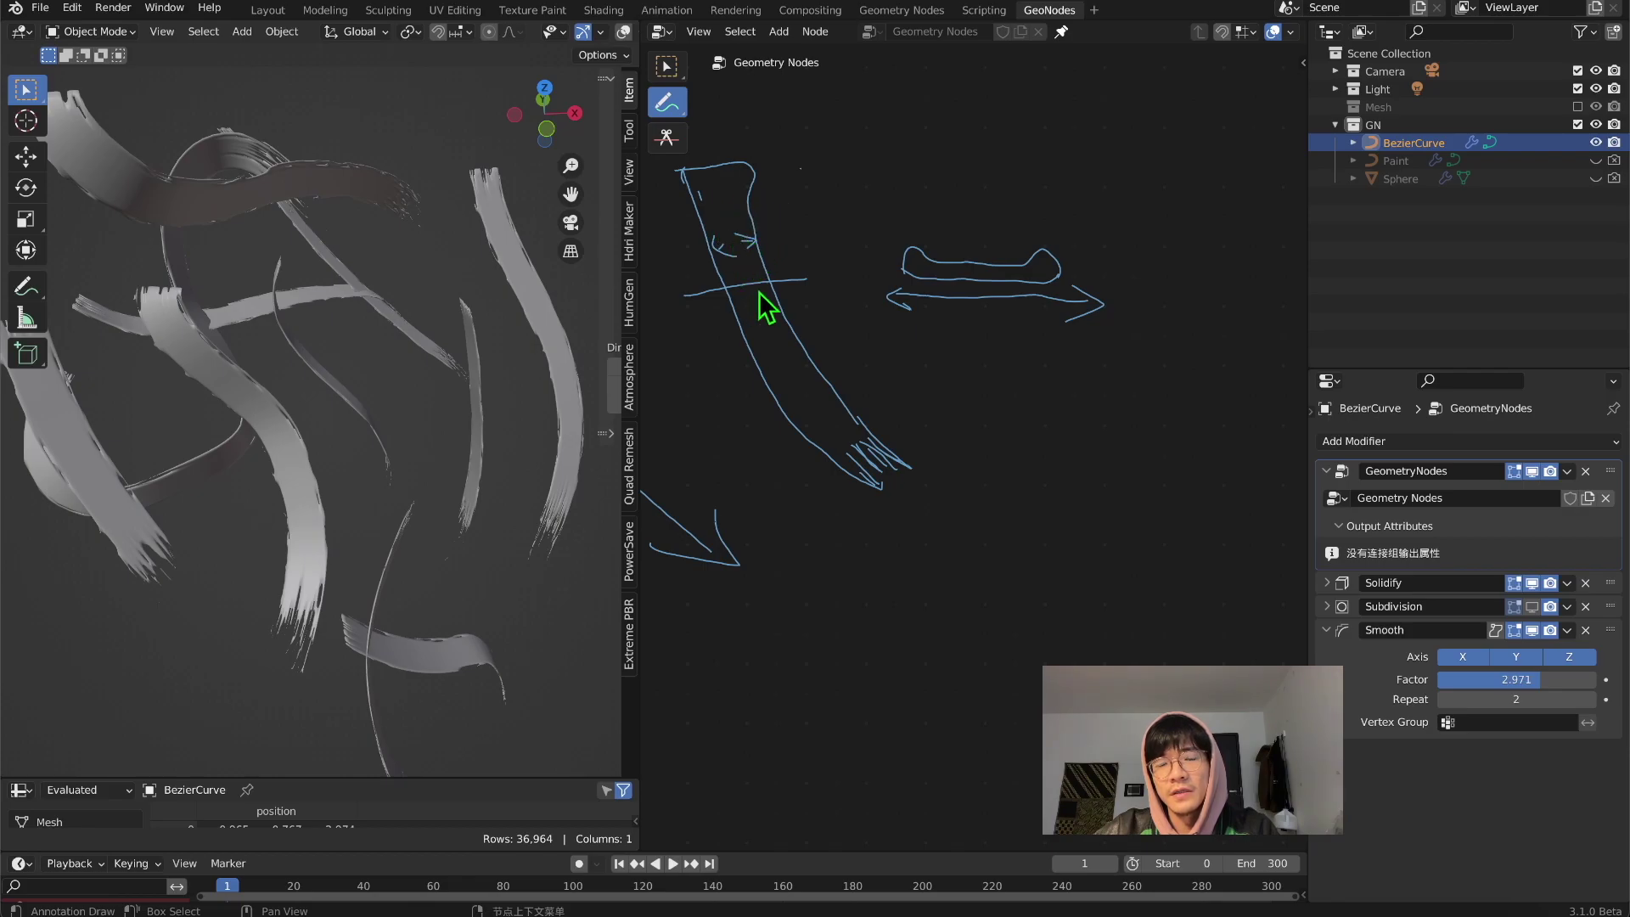
Step: Add an Extrude Mesh node below the Delete Geometry node at the end of the node chain
{"action": "scroll", "coordinate": [849, 264], "scroll_direction": "down", "scroll_amount": 2}
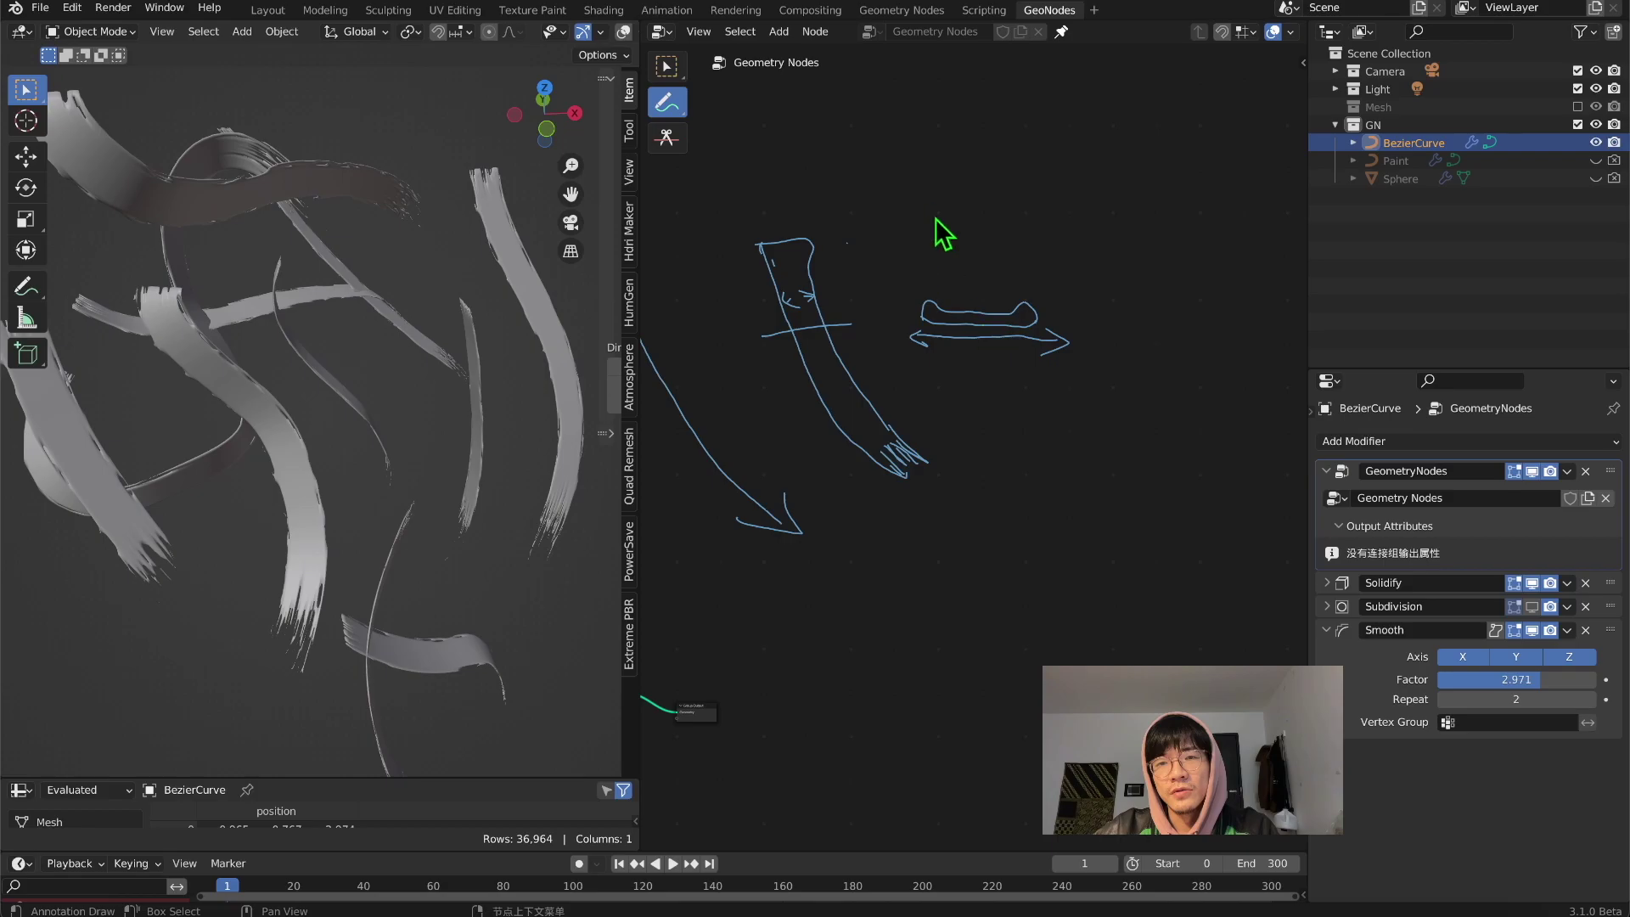
{"action": "middle_click_drag", "start_coordinate": [785, 255], "coordinate": [900, 301]}
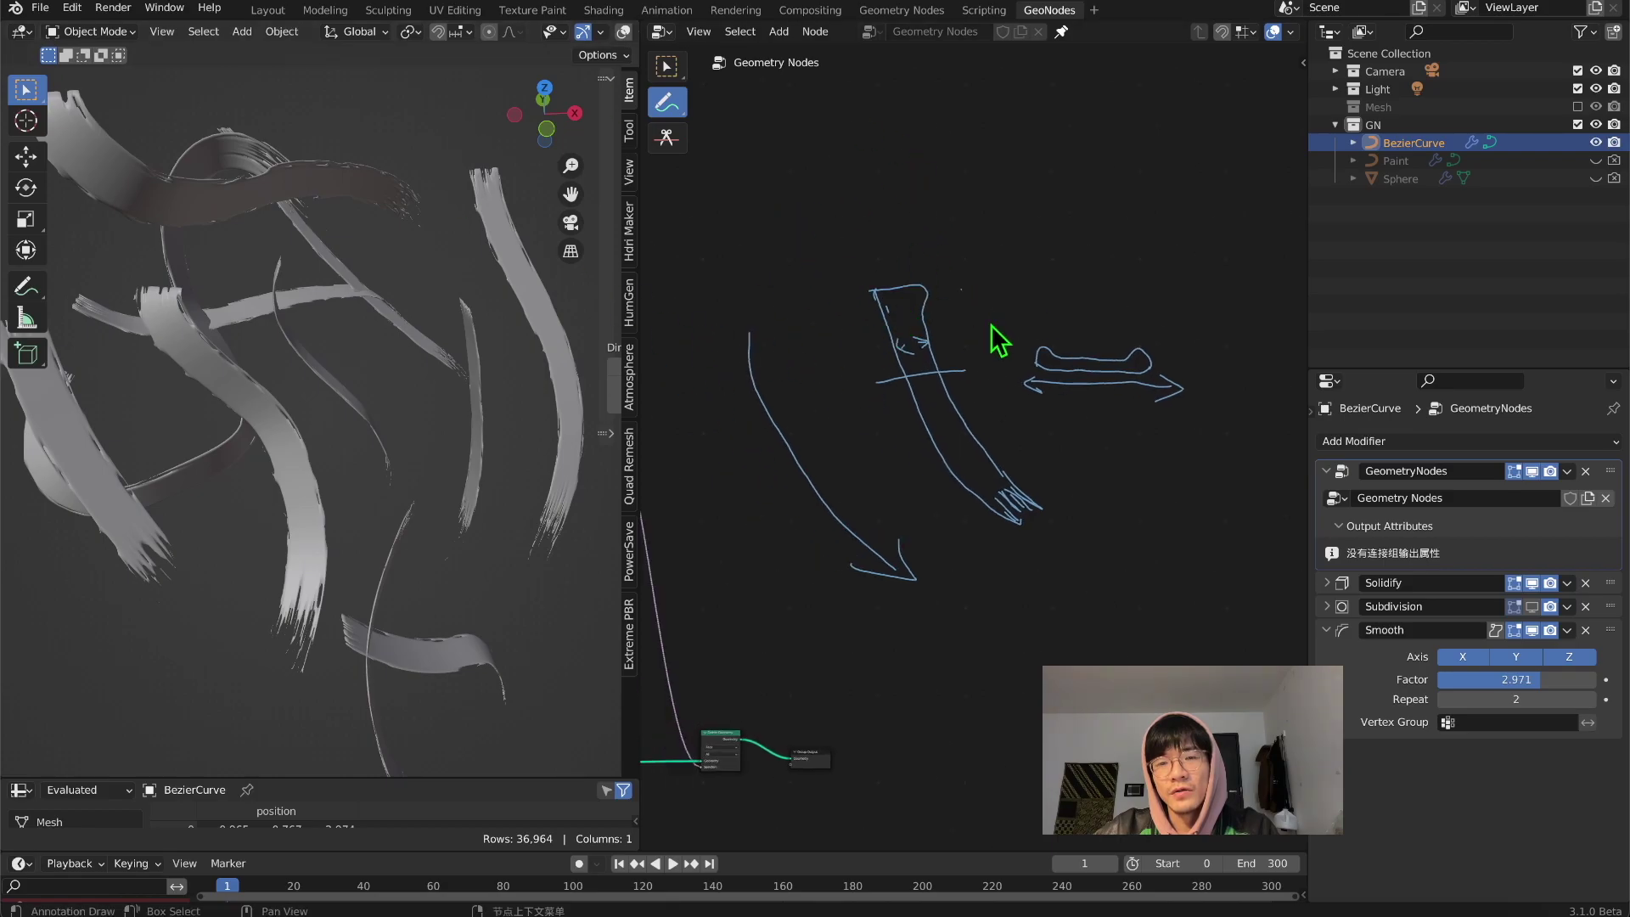
{"action": "middle_click_drag", "start_coordinate": [991, 324], "coordinate": [875, 256]}
{"action": "scroll", "coordinate": [845, 311], "scroll_direction": "down", "scroll_amount": 2}
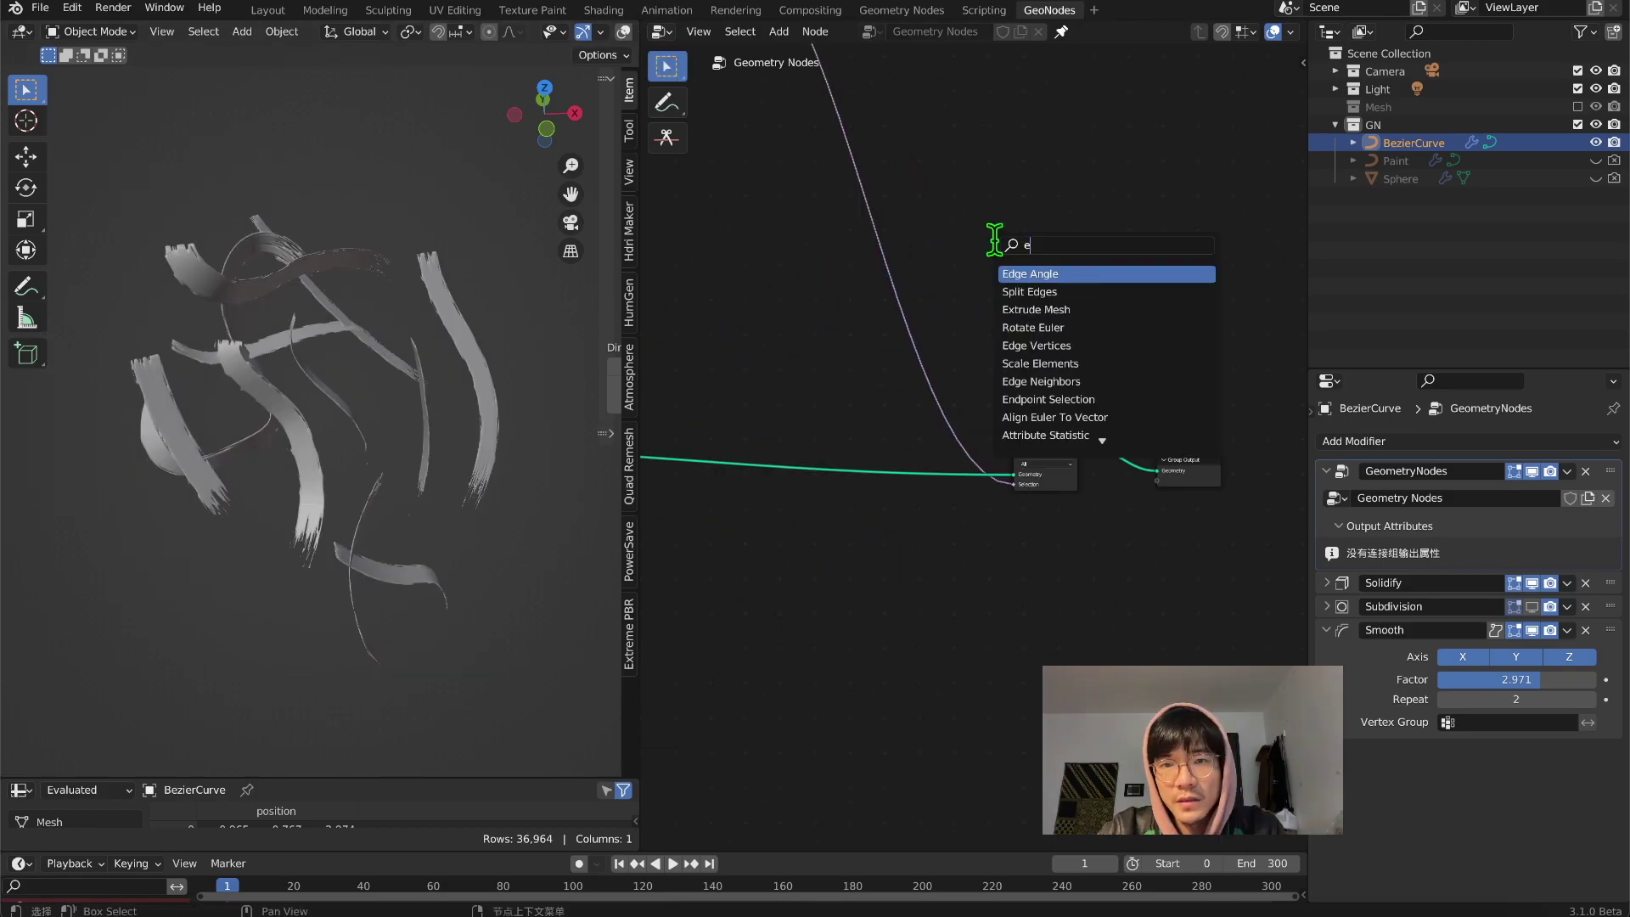
{"action": "type", "text": "x"}
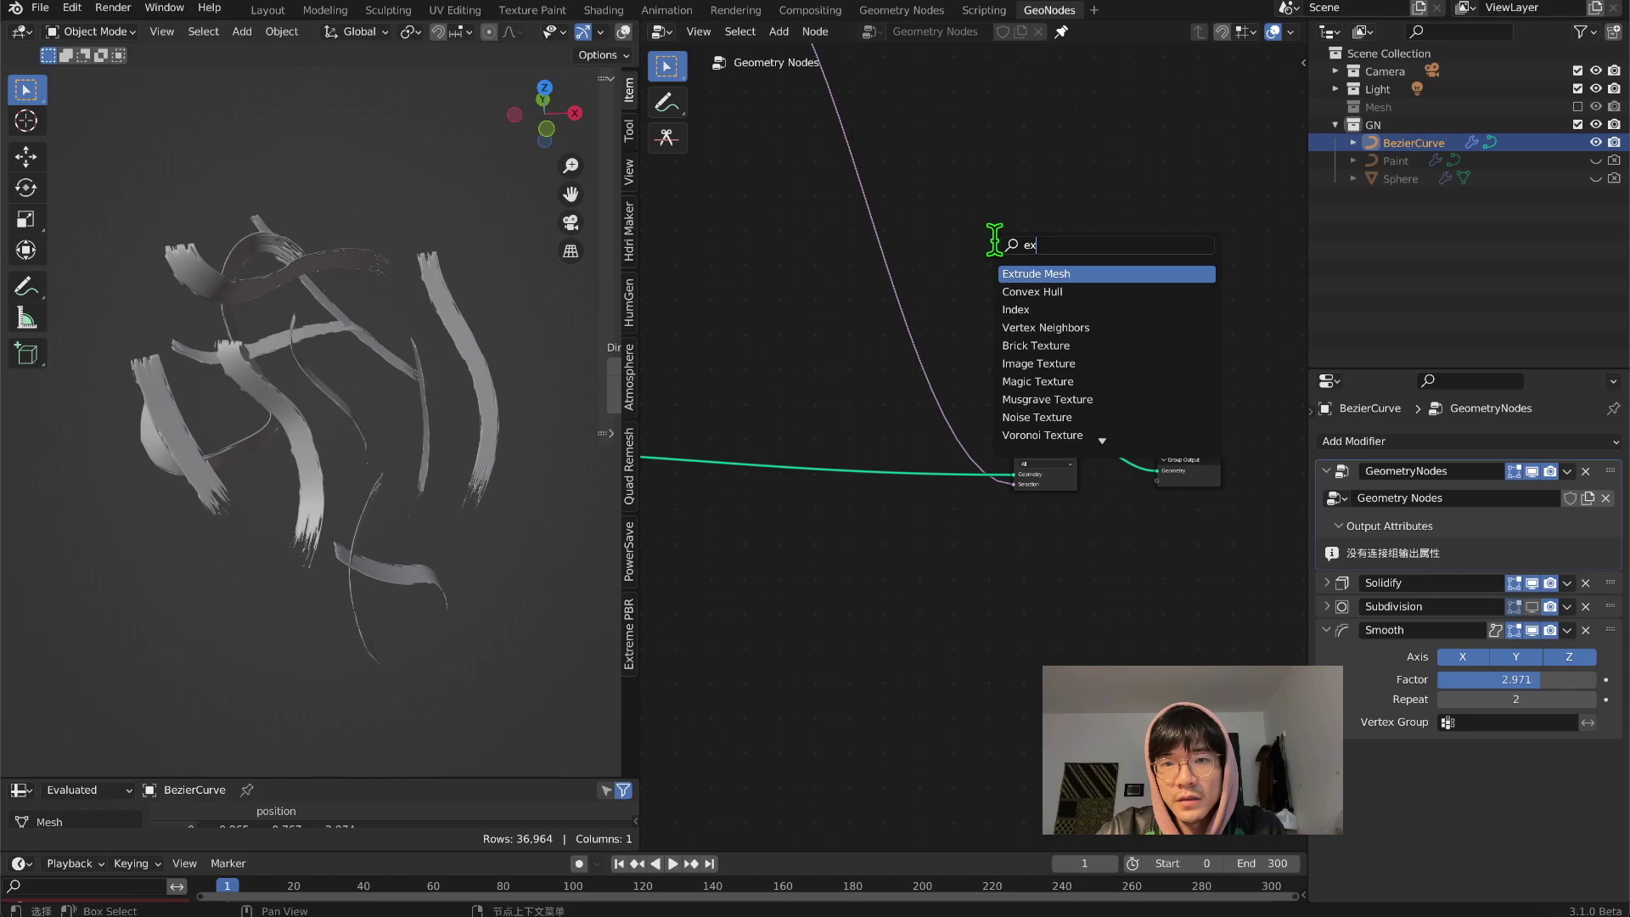
{"action": "key", "text": "Return"}
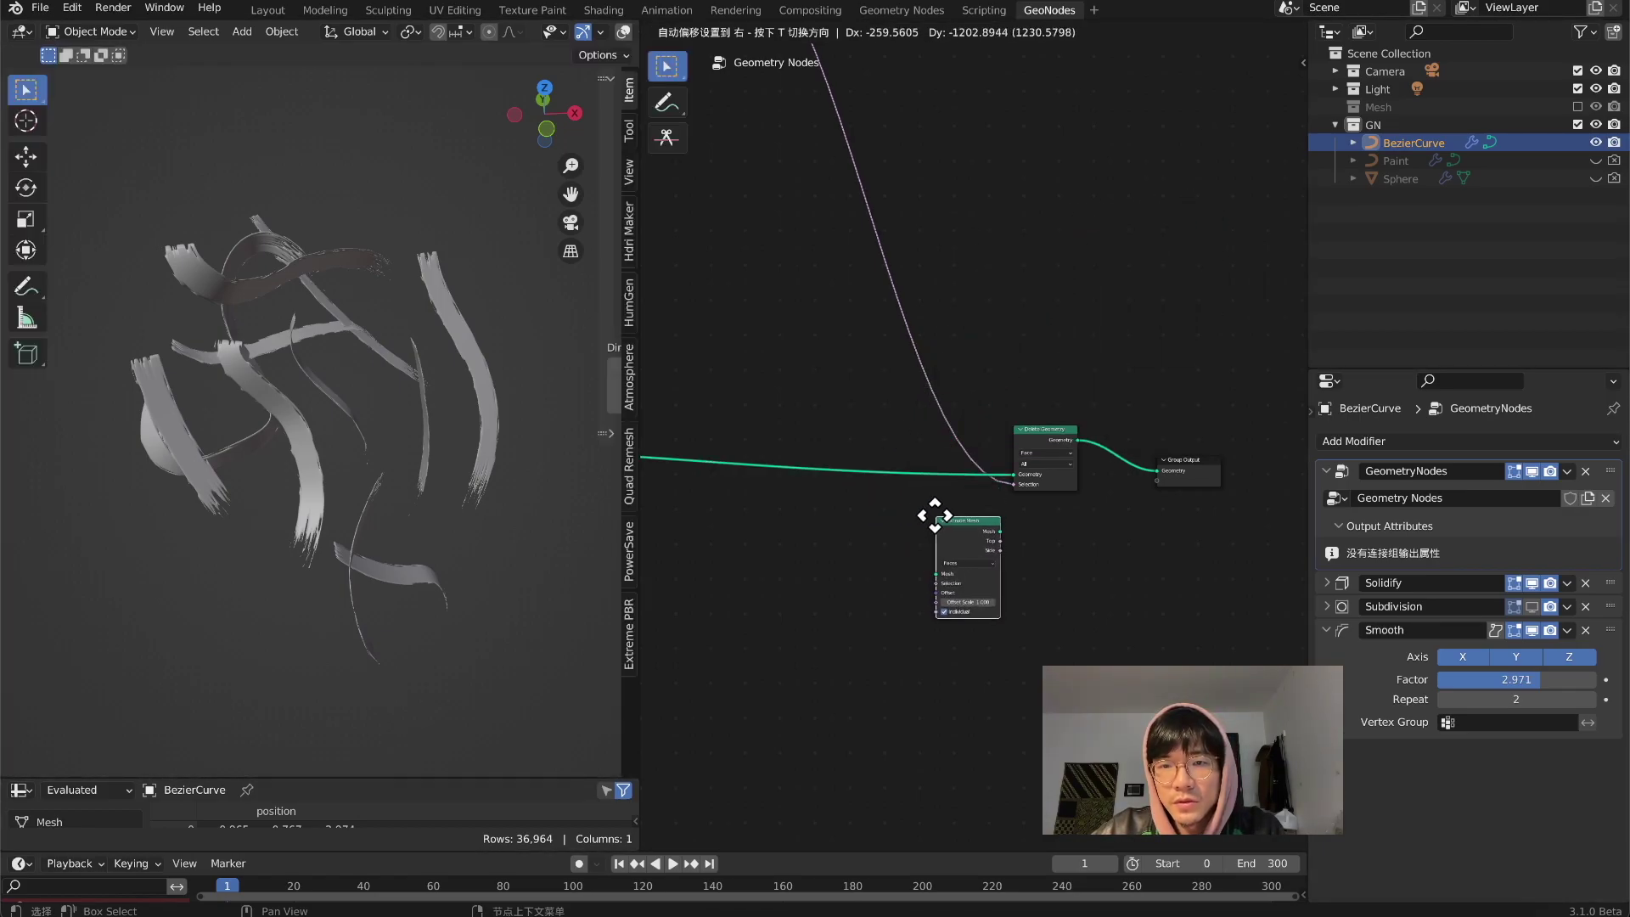
{"action": "left_click", "coordinate": [994, 525]}
Step: Space out Delete Geometry and Group Output and insert the Extrude Mesh node into the link between them
{"action": "left_click_drag", "start_coordinate": [1042, 442], "coordinate": [861, 434]}
{"action": "left_click_drag", "start_coordinate": [1170, 451], "coordinate": [1194, 446]}
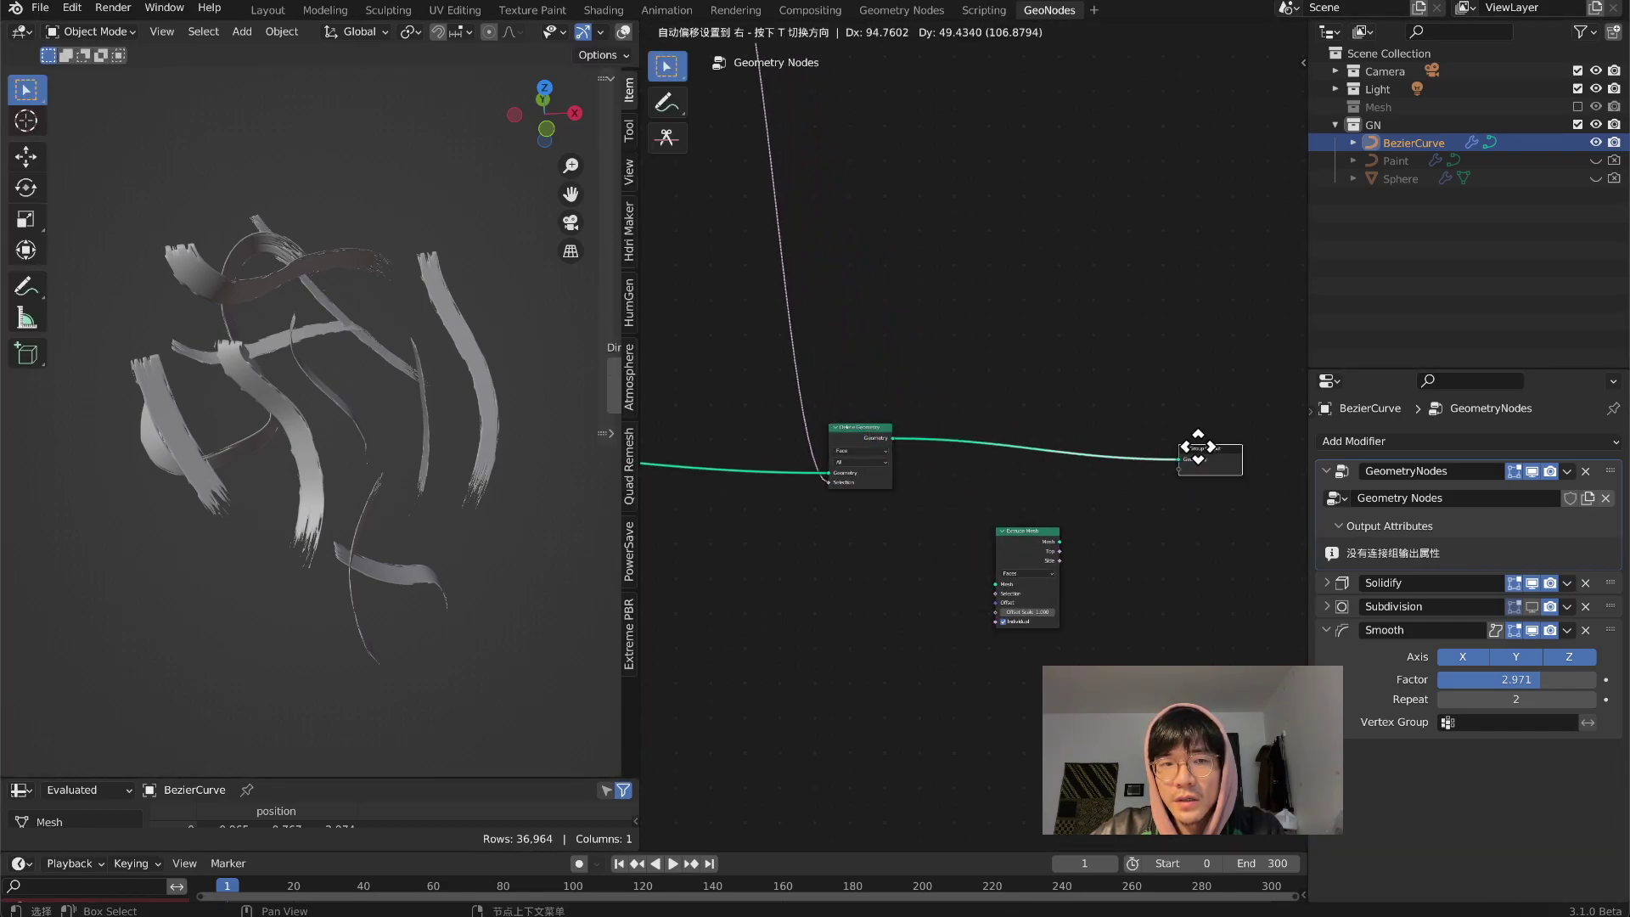
{"action": "left_click_drag", "start_coordinate": [874, 445], "coordinate": [854, 431]}
{"action": "scroll", "coordinate": [859, 438], "scroll_direction": "up", "scroll_amount": 1}
{"action": "left_click_drag", "start_coordinate": [1054, 562], "coordinate": [978, 439]}
{"action": "middle_click_drag", "start_coordinate": [353, 382], "coordinate": [458, 301]}
{"action": "scroll", "coordinate": [298, 330], "scroll_direction": "up", "scroll_amount": 3}
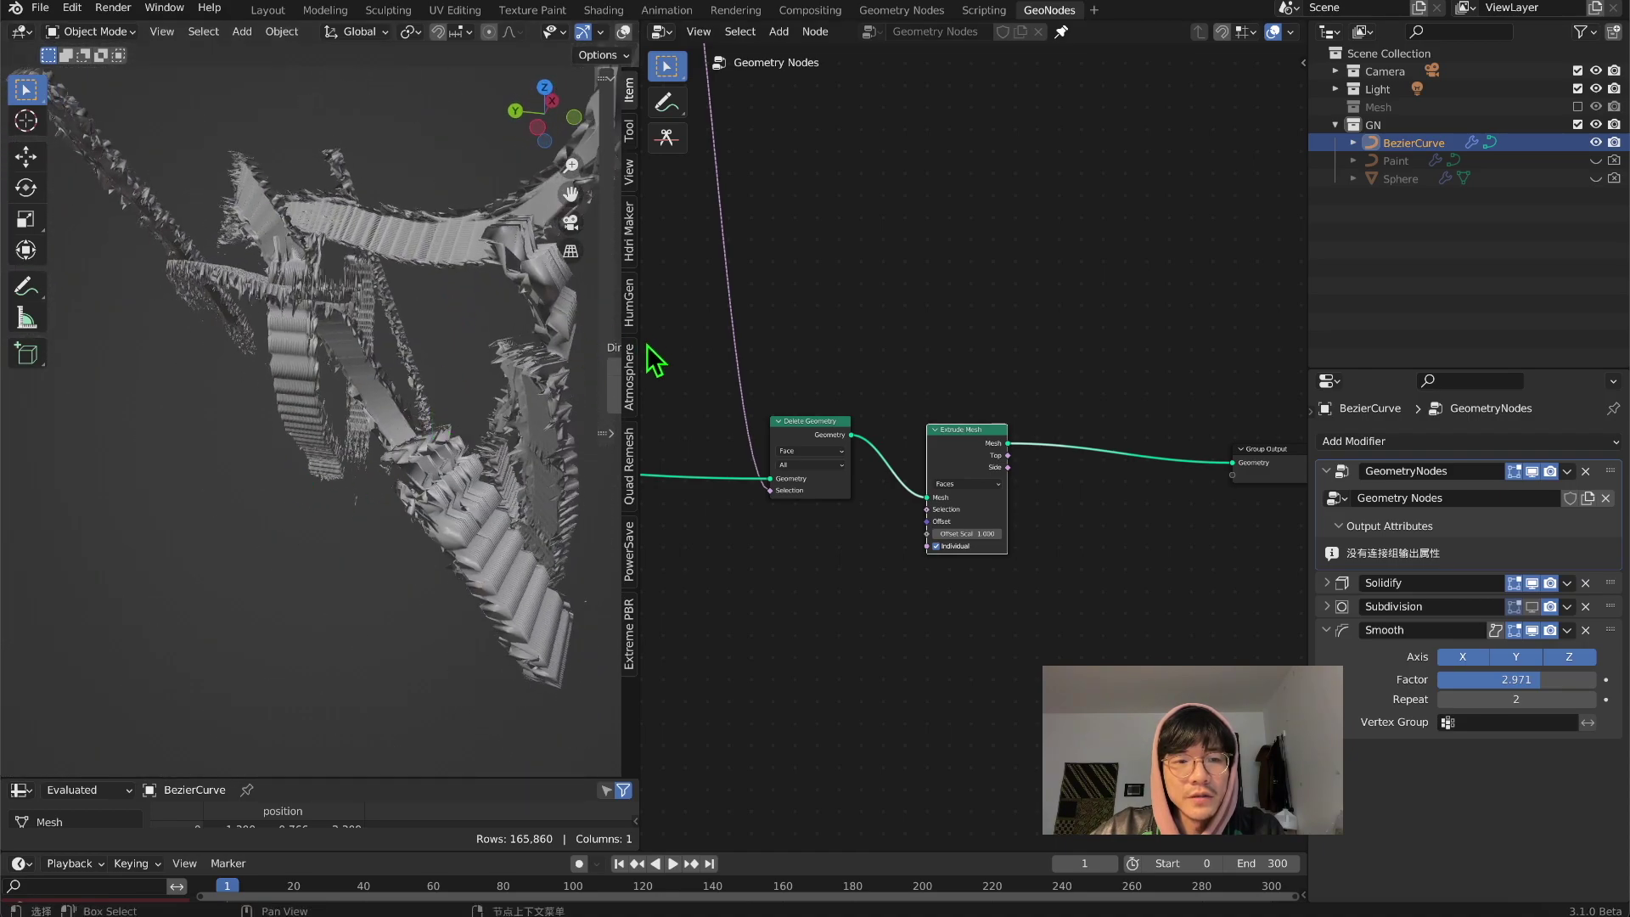
{"action": "scroll", "coordinate": [968, 475], "scroll_direction": "up", "scroll_amount": 2}
{"action": "left_click_drag", "start_coordinate": [968, 418], "coordinate": [971, 353]}
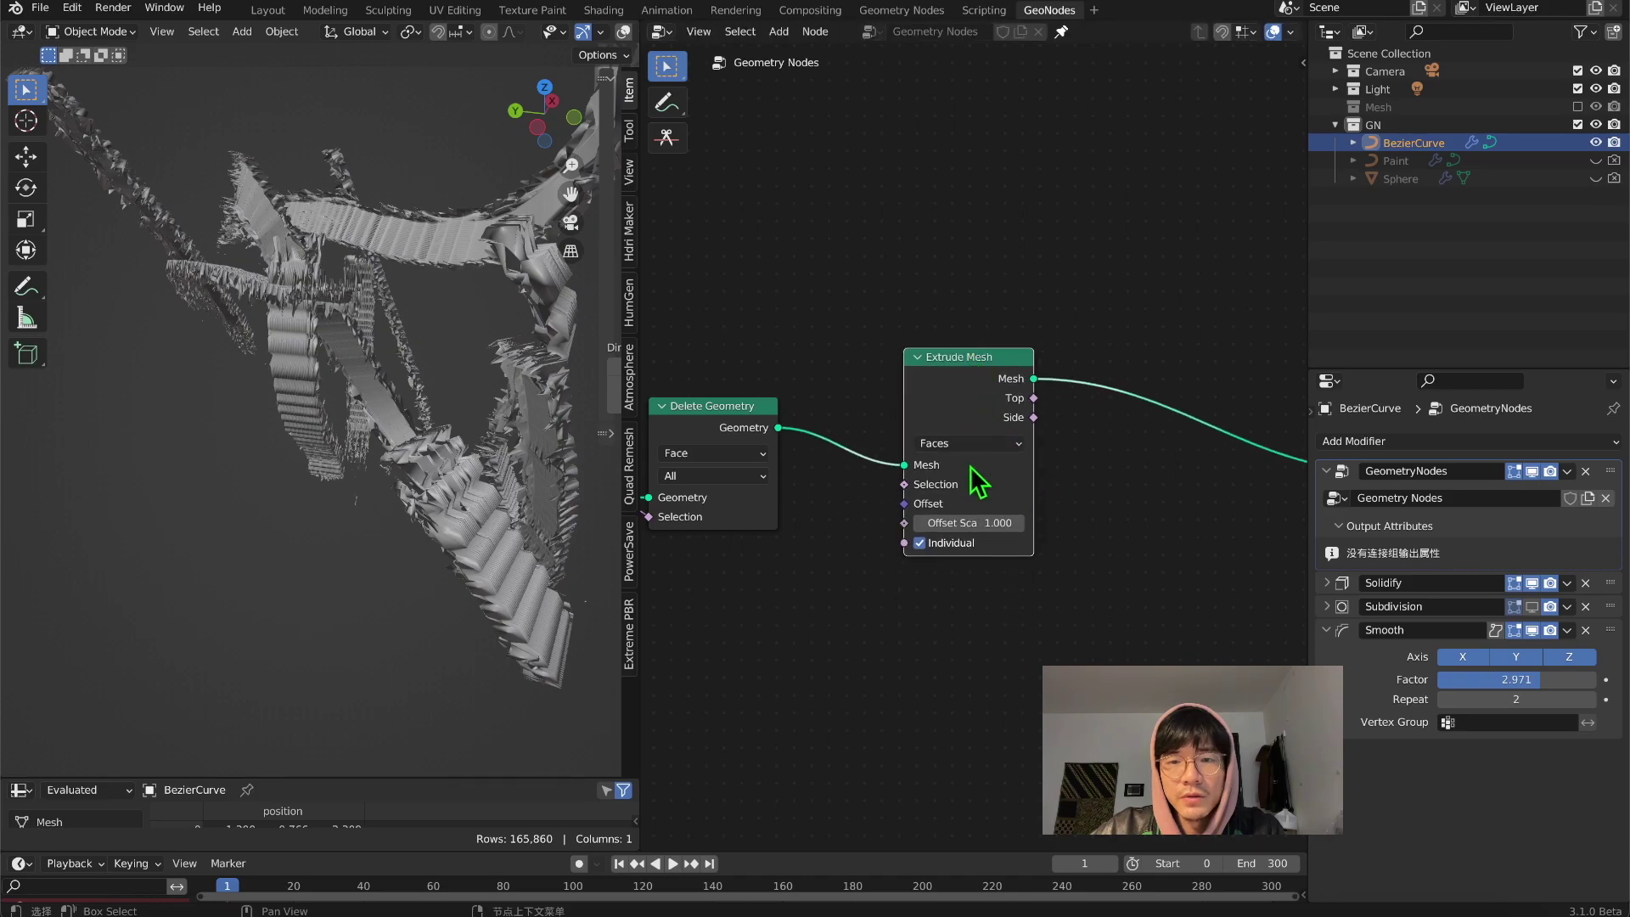
Step: Turn off Individual on the Extrude Mesh node and set its Offset Scale to 0.1
{"action": "left_click", "coordinate": [920, 543]}
{"action": "middle_click_drag", "start_coordinate": [411, 280], "coordinate": [776, 382]}
{"action": "middle_click_drag", "start_coordinate": [512, 314], "coordinate": [439, 304]}
{"action": "double_click", "coordinate": [993, 522]}
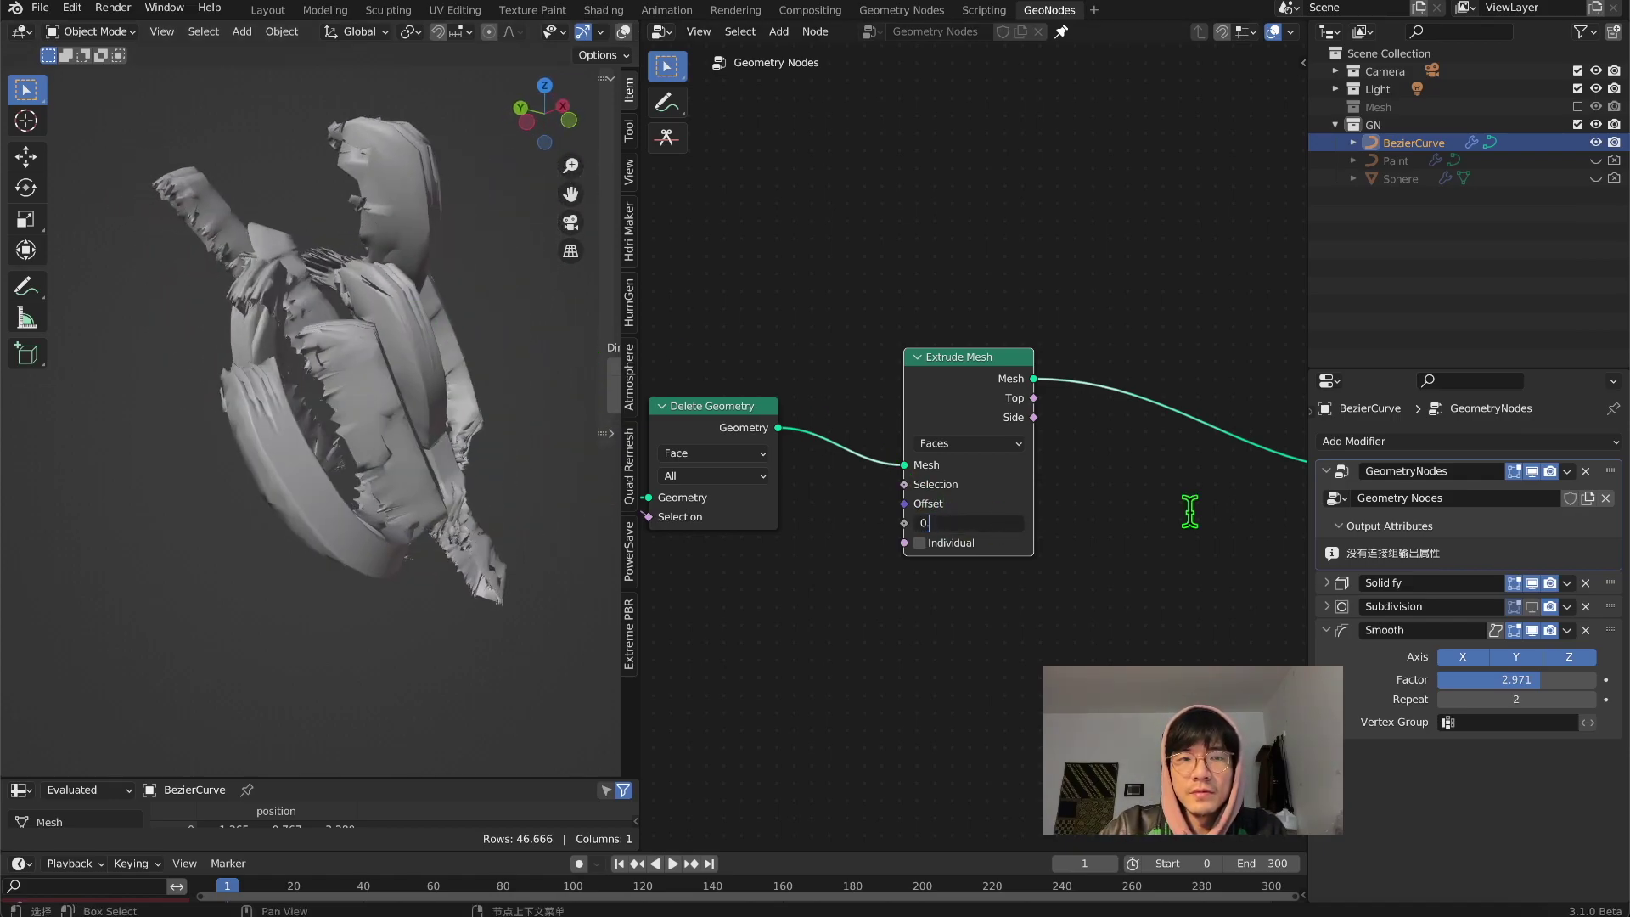
{"action": "type", "text": "0.1"}
{"action": "key", "text": "Return"}
{"action": "middle_click_drag", "start_coordinate": [413, 470], "coordinate": [459, 488]}
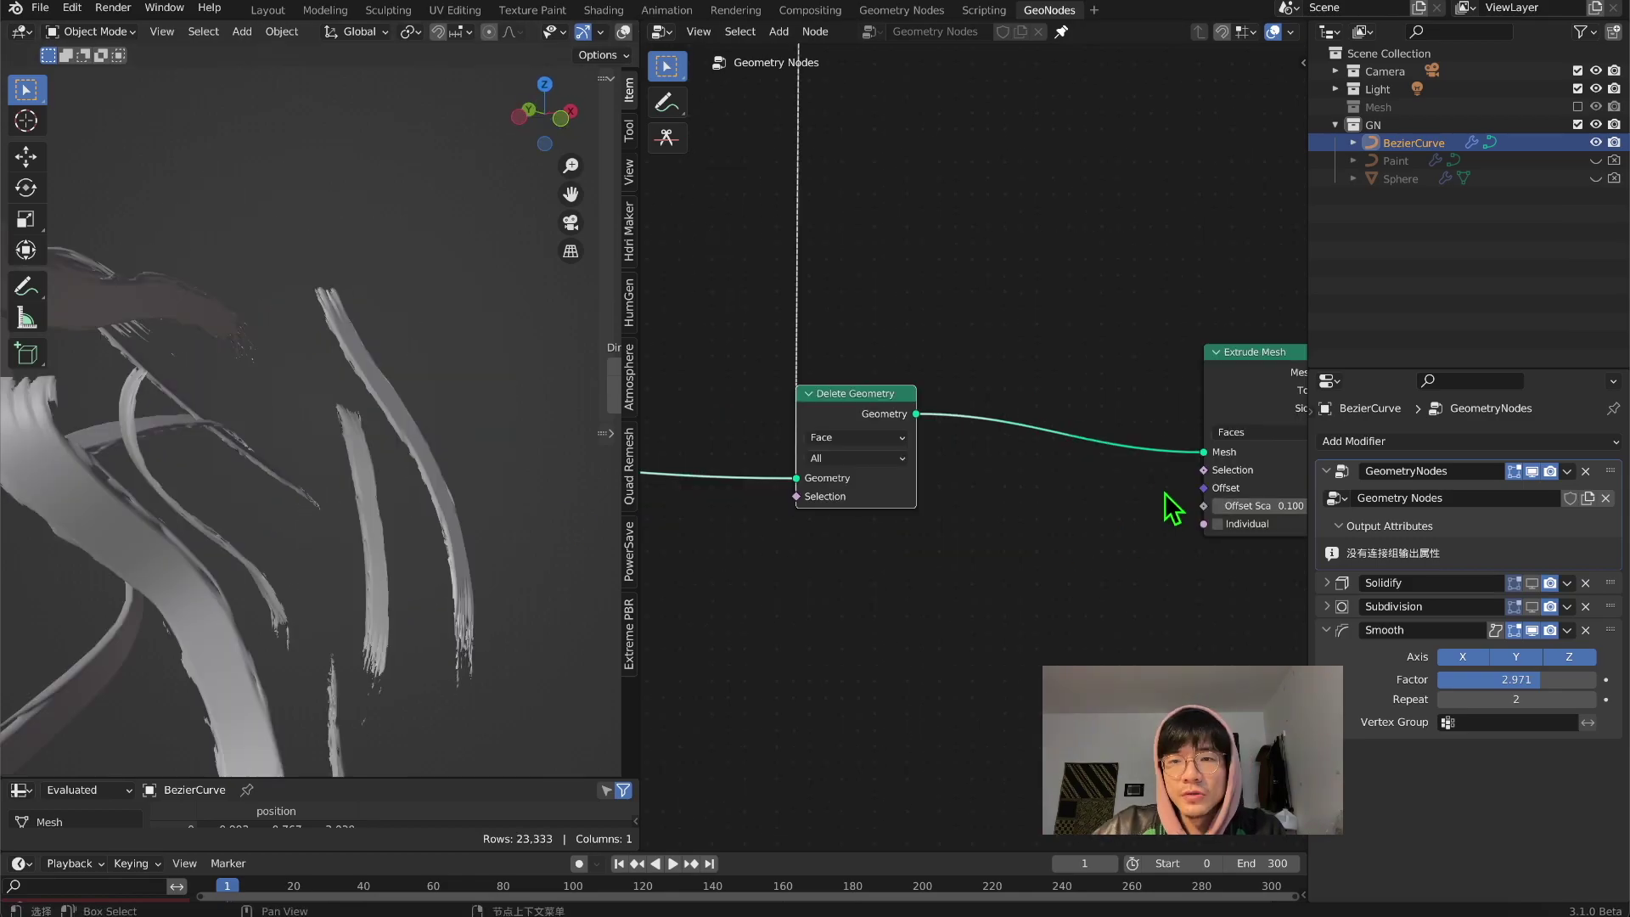
Step: Tidy the positions of the profile's Capture Attribute node and the stroke curve's Spline Parameter node
{"action": "middle_click_drag", "start_coordinate": [1164, 494], "coordinate": [940, 461]}
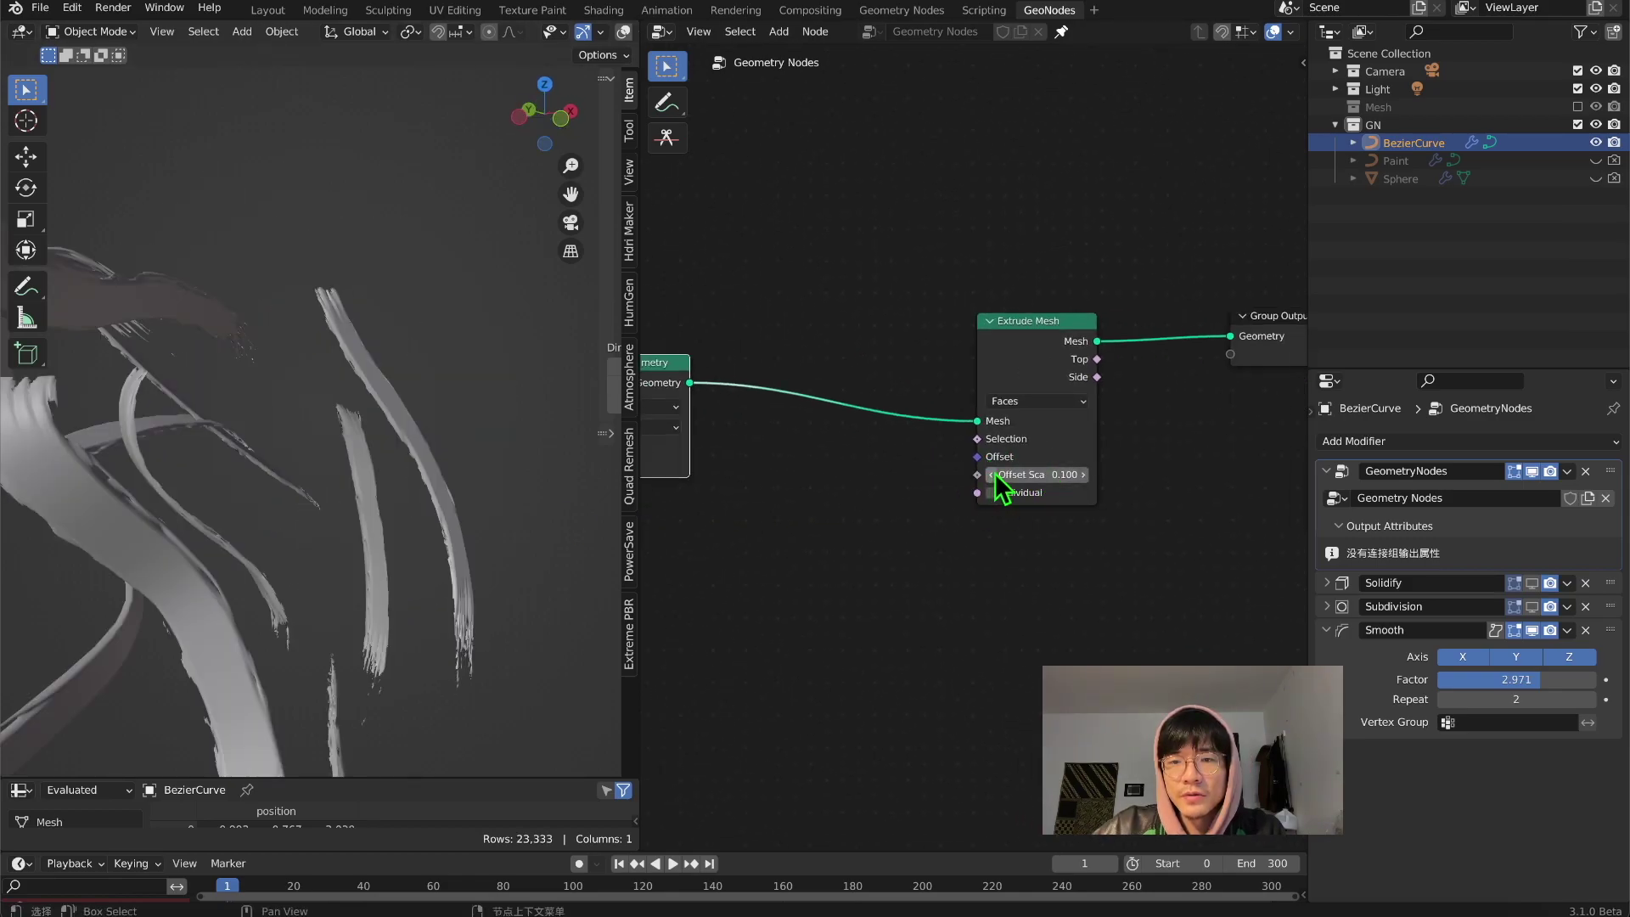
{"action": "scroll", "coordinate": [976, 465], "scroll_direction": "down", "scroll_amount": 6}
{"action": "scroll", "coordinate": [730, 450], "scroll_direction": "down", "scroll_amount": 3}
{"action": "middle_click_drag", "start_coordinate": [856, 458], "coordinate": [1017, 431]}
{"action": "scroll", "coordinate": [849, 463], "scroll_direction": "down", "scroll_amount": 3}
{"action": "left_click_drag", "start_coordinate": [758, 504], "coordinate": [780, 484]}
{"action": "scroll", "coordinate": [782, 471], "scroll_direction": "up", "scroll_amount": 5}
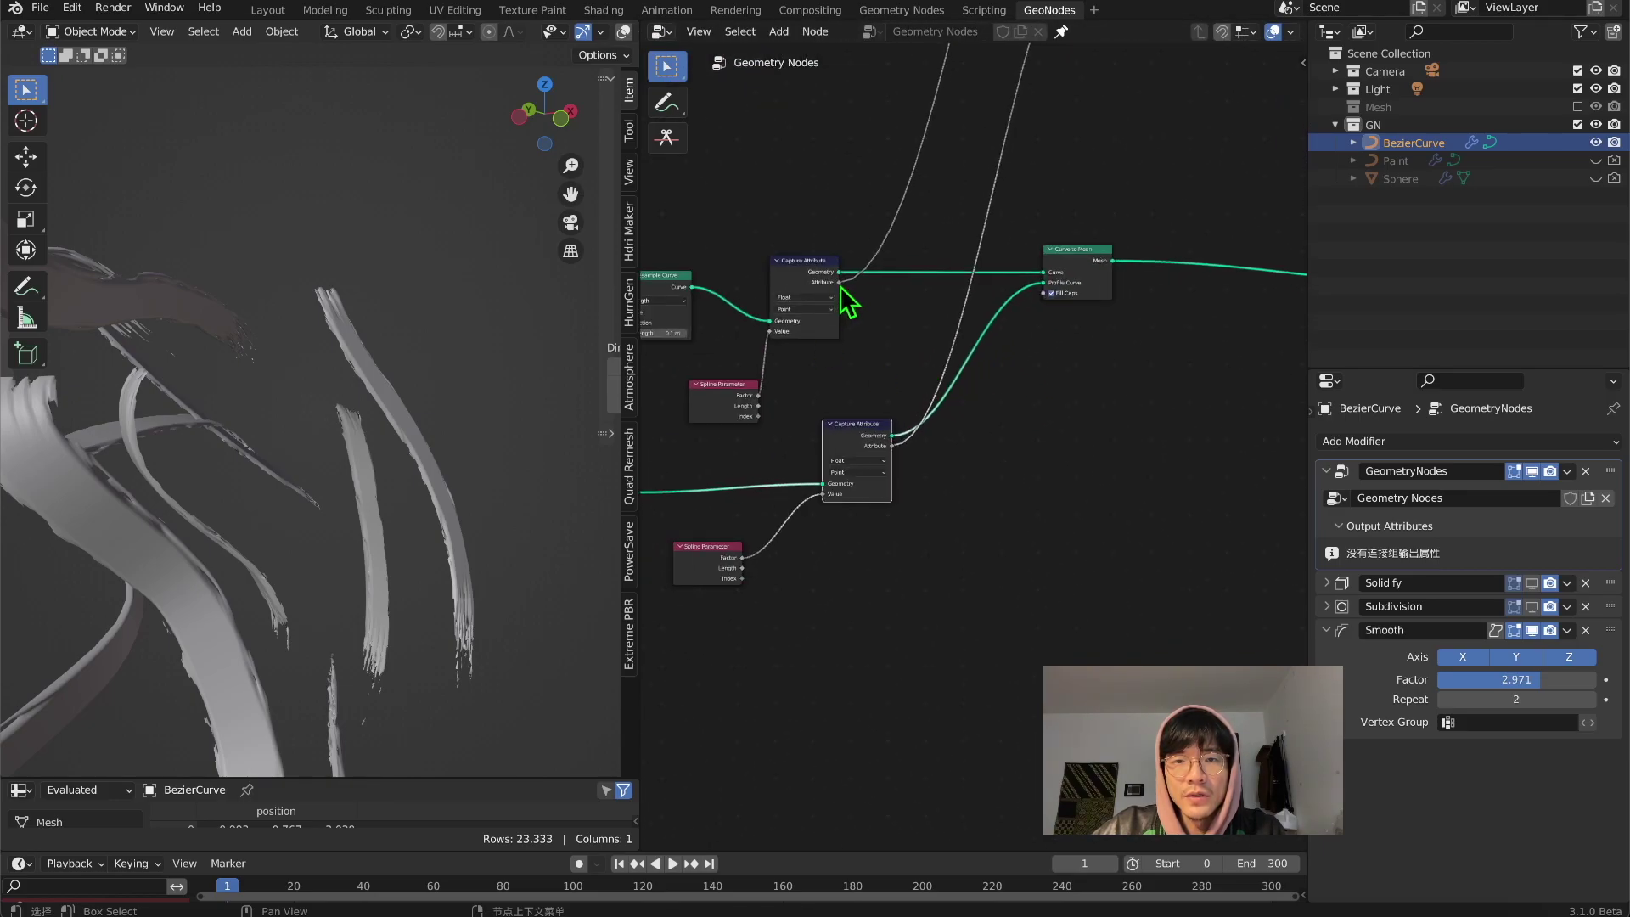
{"action": "scroll", "coordinate": [801, 308], "scroll_direction": "up", "scroll_amount": 1}
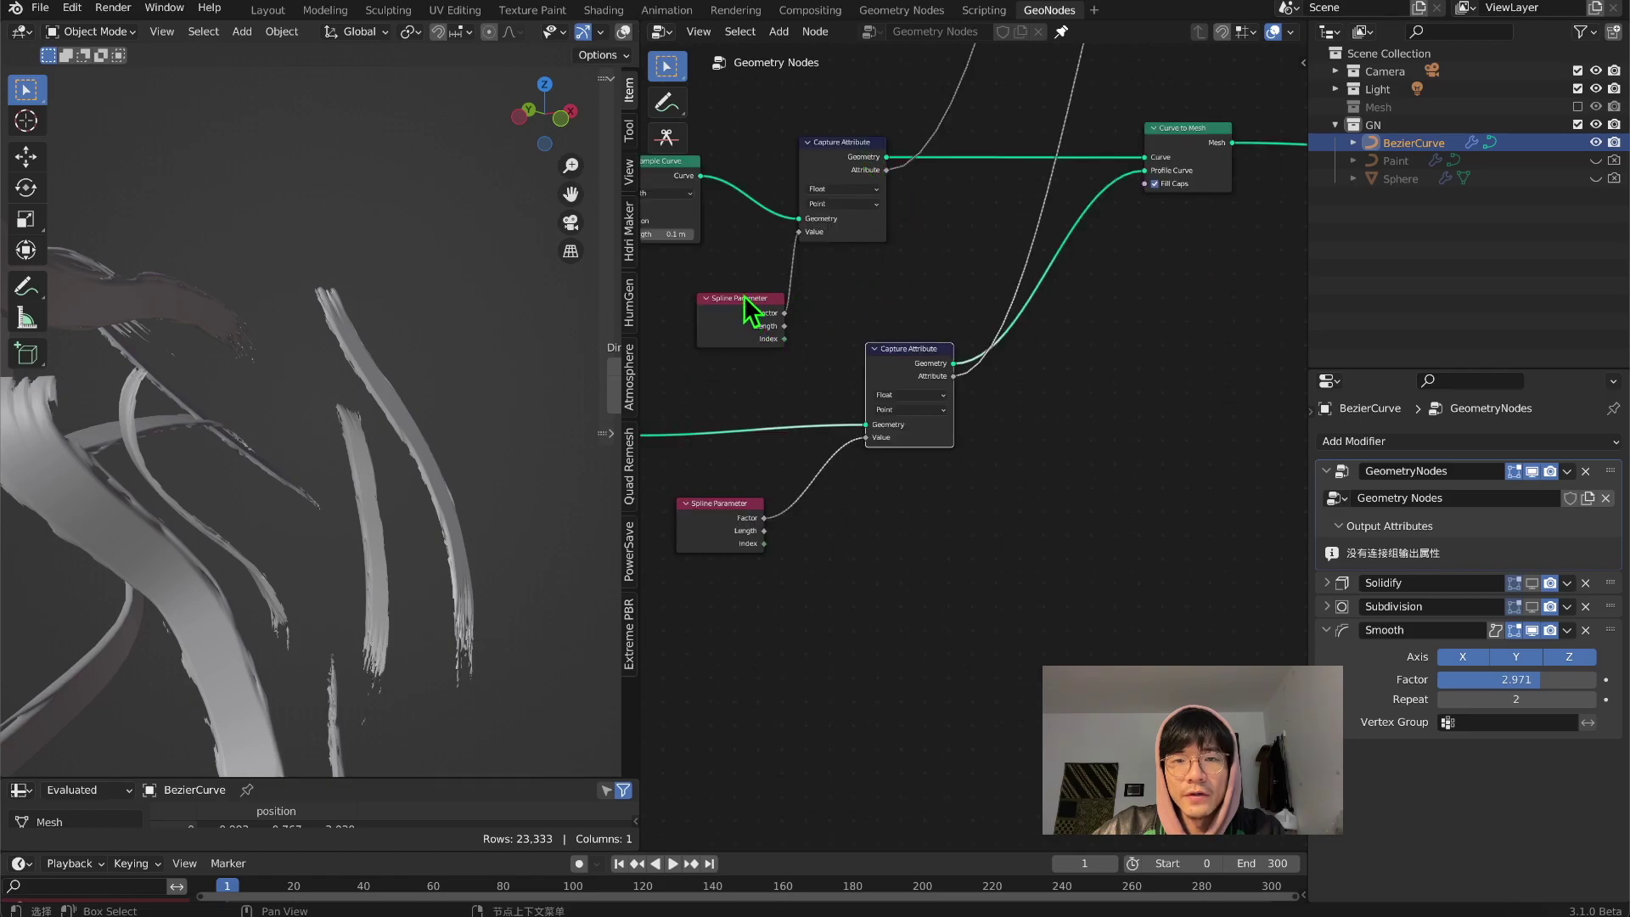
{"action": "middle_click_drag", "start_coordinate": [762, 228], "coordinate": [882, 374]}
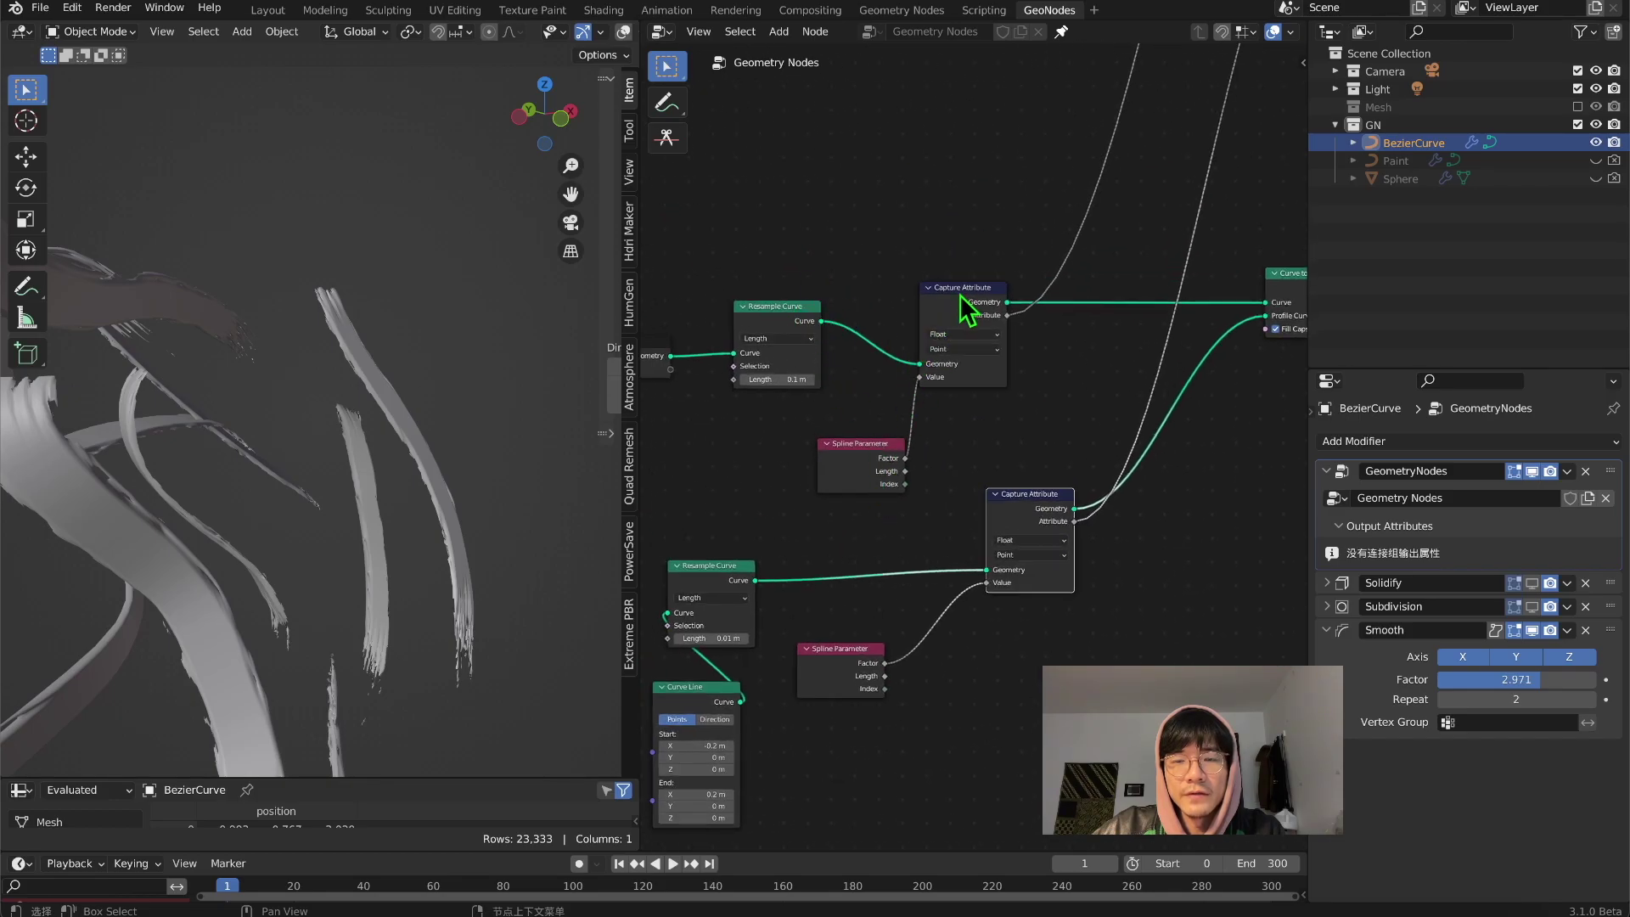
{"action": "left_click_drag", "start_coordinate": [873, 433], "coordinate": [861, 413]}
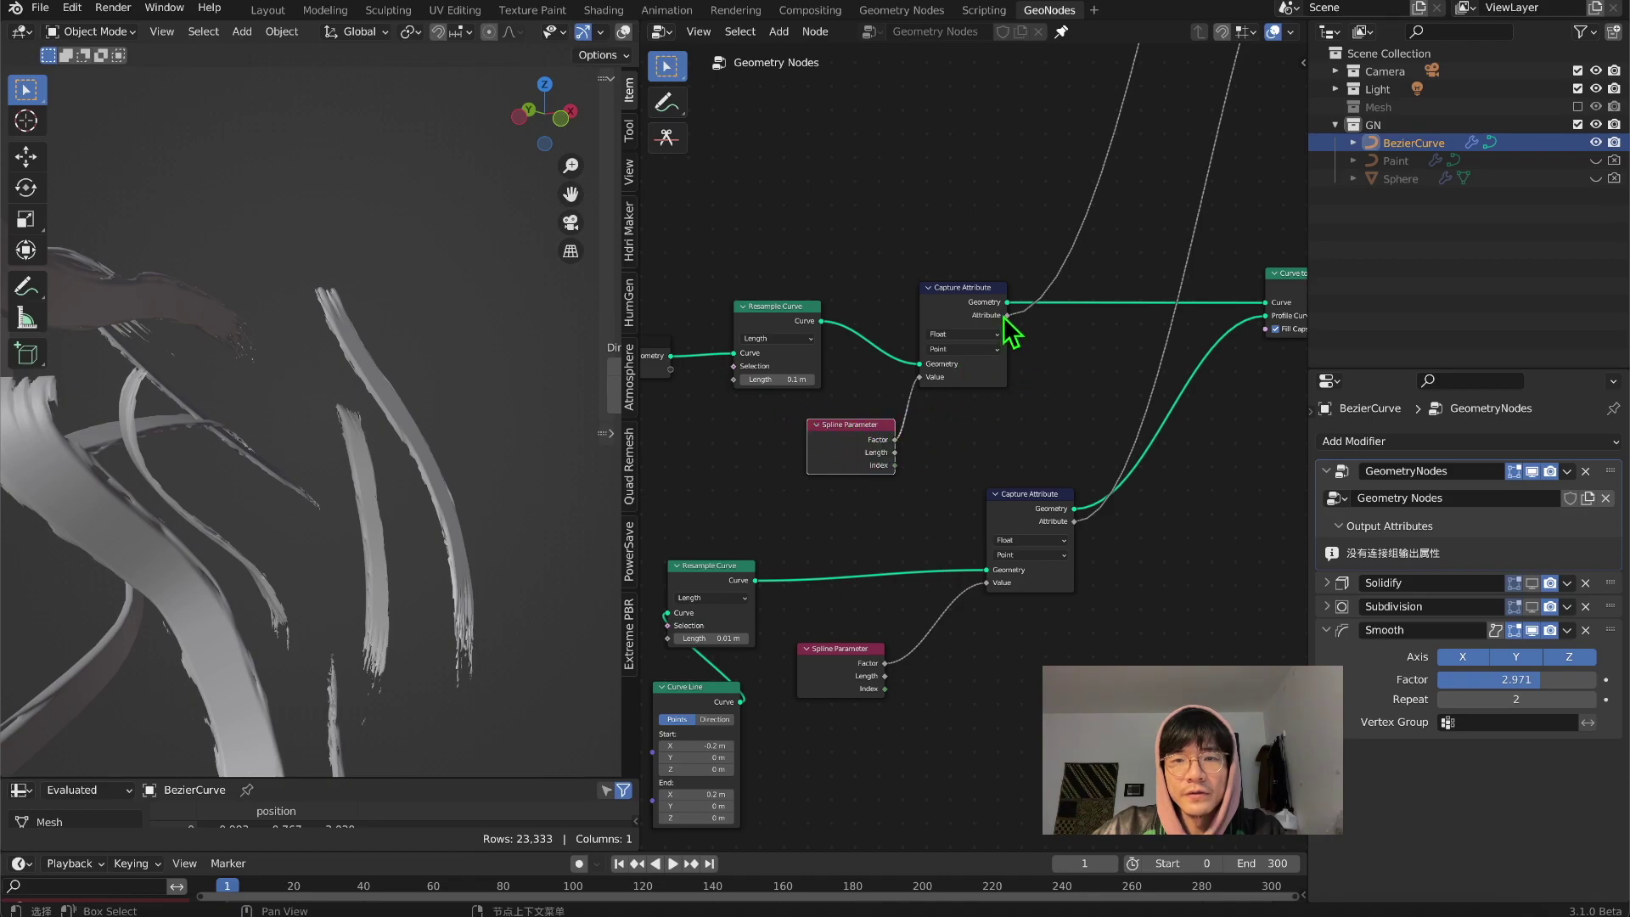
Step: Connect the stroke curve's Capture Attribute output to the Offset Scale of the Extrude Mesh node
{"action": "mouse_move", "coordinate": [1008, 316]}
{"action": "left_mouse_down"}
{"action": "mouse_move", "coordinate": [1149, 353]}
{"action": "mouse_move", "coordinate": [976, 301]}
{"action": "mouse_move", "coordinate": [1317, 362]}
{"action": "mouse_move", "coordinate": [1316, 376]}
{"action": "mouse_move", "coordinate": [1109, 360]}
{"action": "mouse_move", "coordinate": [1248, 385]}
{"action": "mouse_move", "coordinate": [1305, 384]}
{"action": "mouse_move", "coordinate": [1002, 341]}
{"action": "left_mouse_up"}
{"action": "middle_click_drag", "start_coordinate": [746, 272], "coordinate": [862, 437]}
{"action": "left_click_drag", "start_coordinate": [861, 428], "coordinate": [864, 352]}
{"action": "scroll", "coordinate": [449, 387], "scroll_direction": "down", "scroll_amount": 1}
{"action": "middle_click_drag", "start_coordinate": [449, 387], "coordinate": [532, 452]}
Step: Add a ColorRamp node and insert it into the link feeding the Extrude Mesh Offset Scale
{"action": "key", "text": "shift+a"}
{"action": "type", "text": "s"}
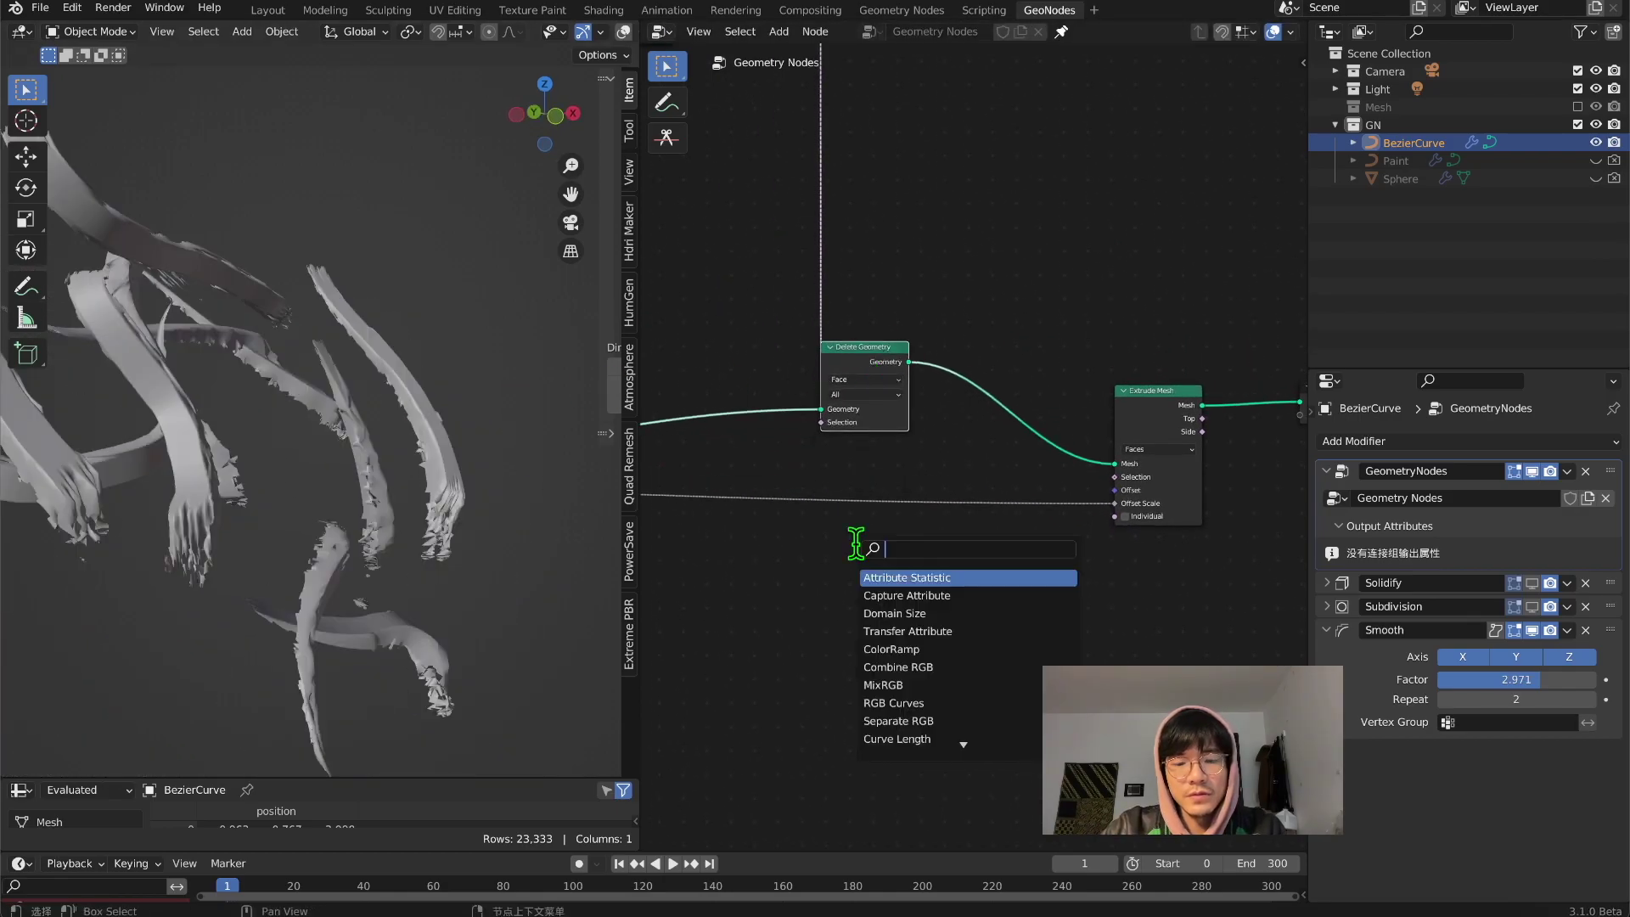
{"action": "type", "text": "m"}
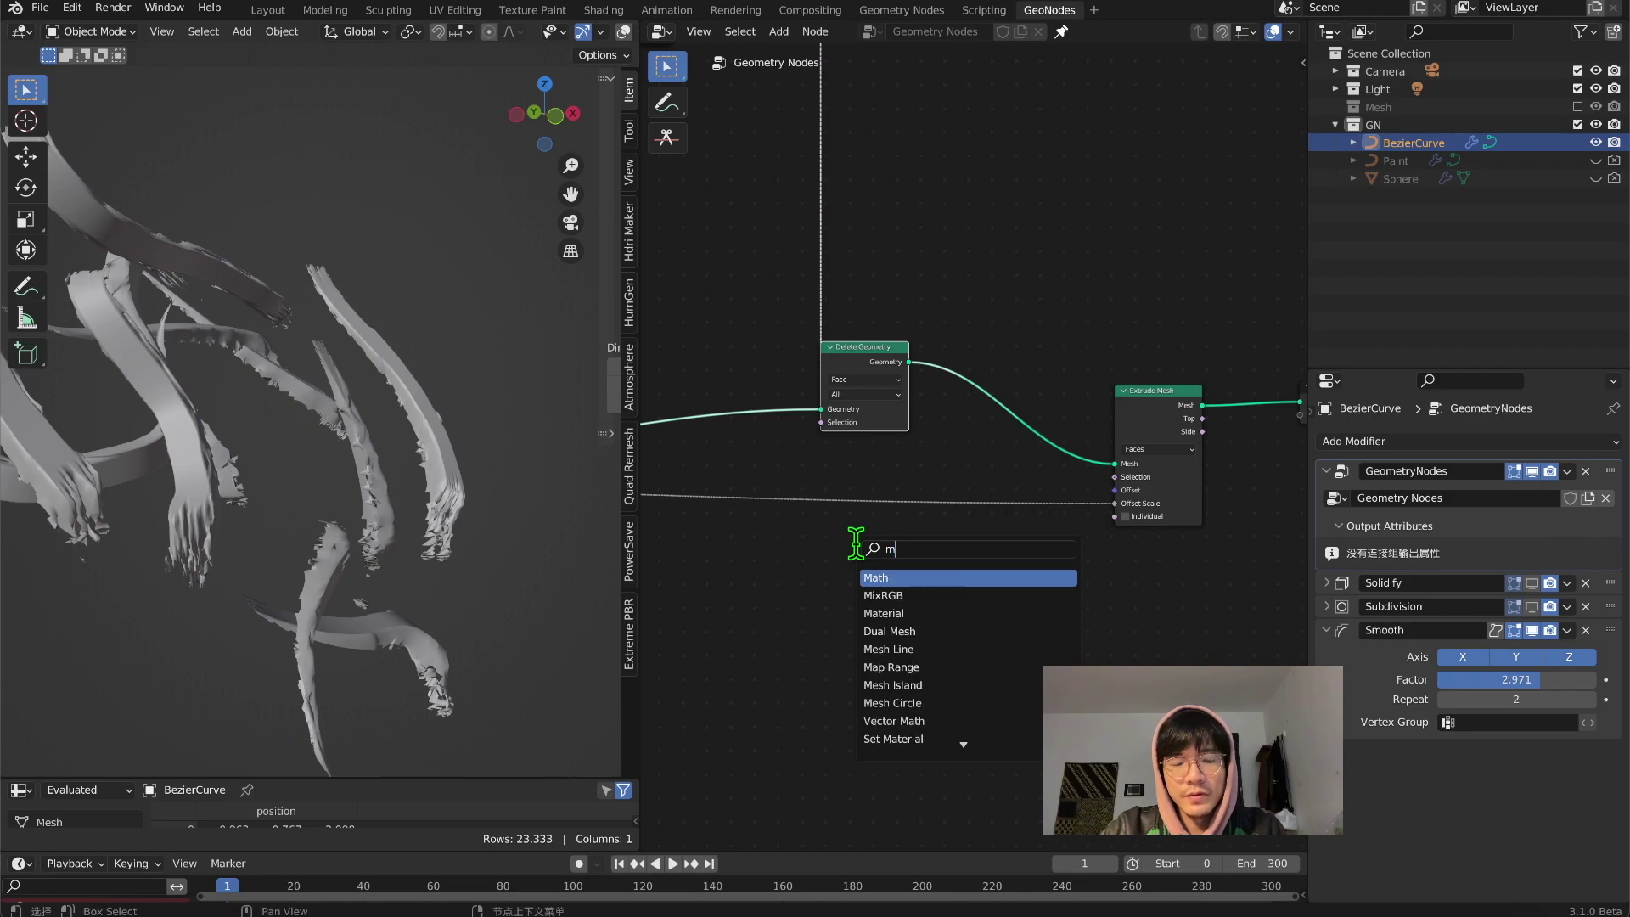
{"action": "key", "text": "BackSpace"}
{"action": "type", "text": "com"}
{"action": "key", "text": "BackSpace"}
{"action": "key", "text": "BackSpace"}
{"action": "key", "text": "BackSpace"}
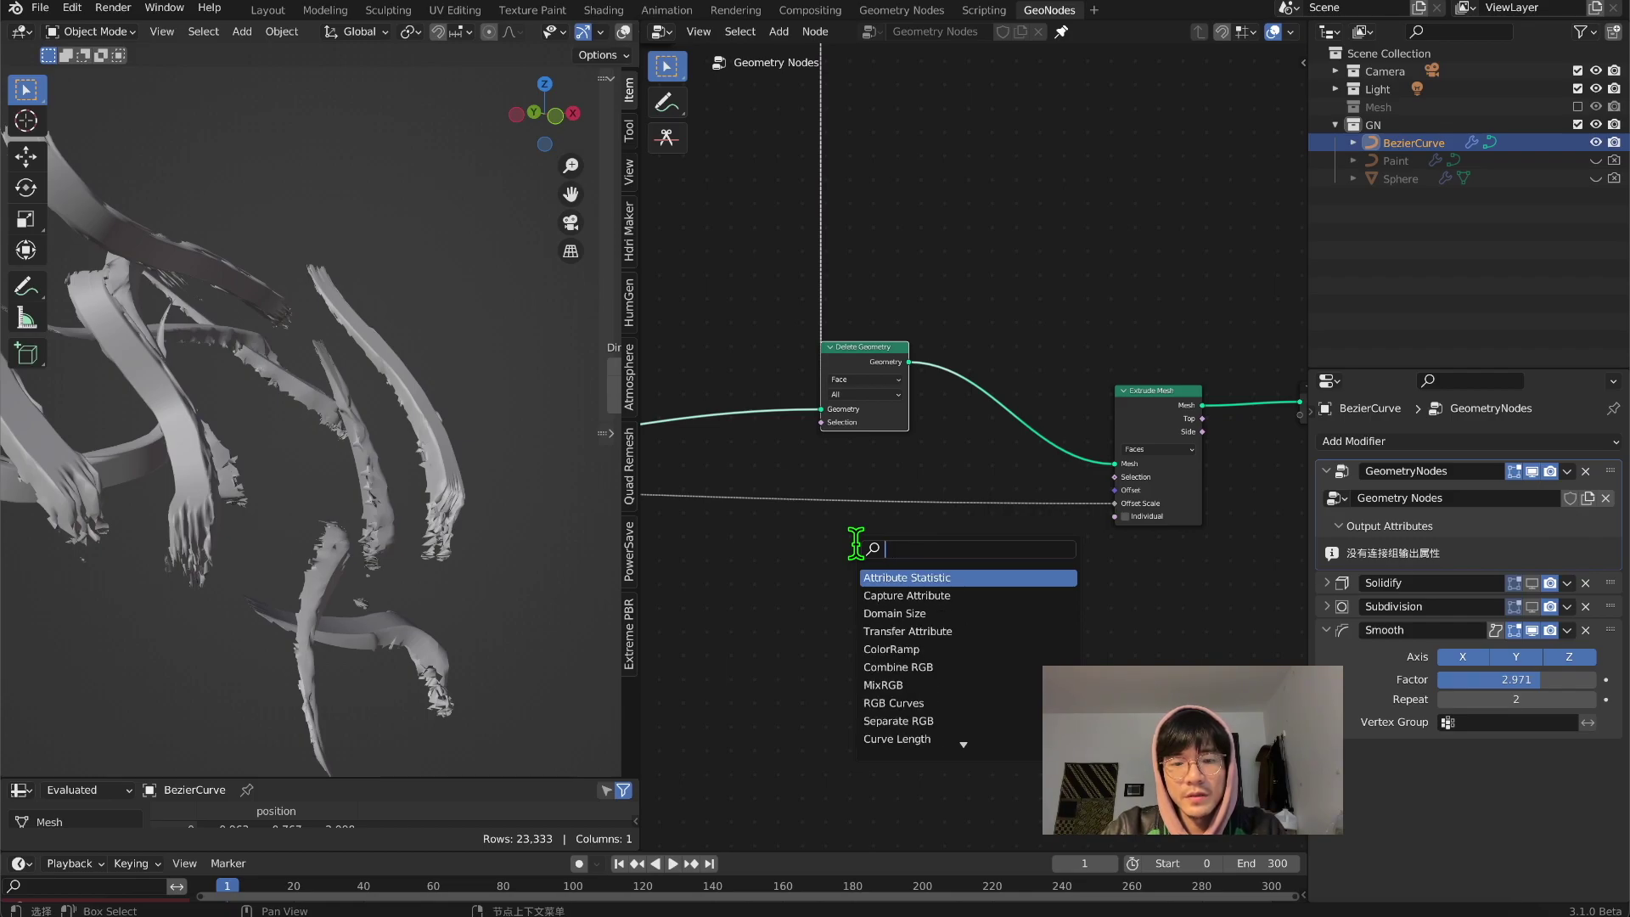
{"action": "type", "text": "ram"}
{"action": "key", "text": "Down"}
{"action": "key", "text": "Return"}
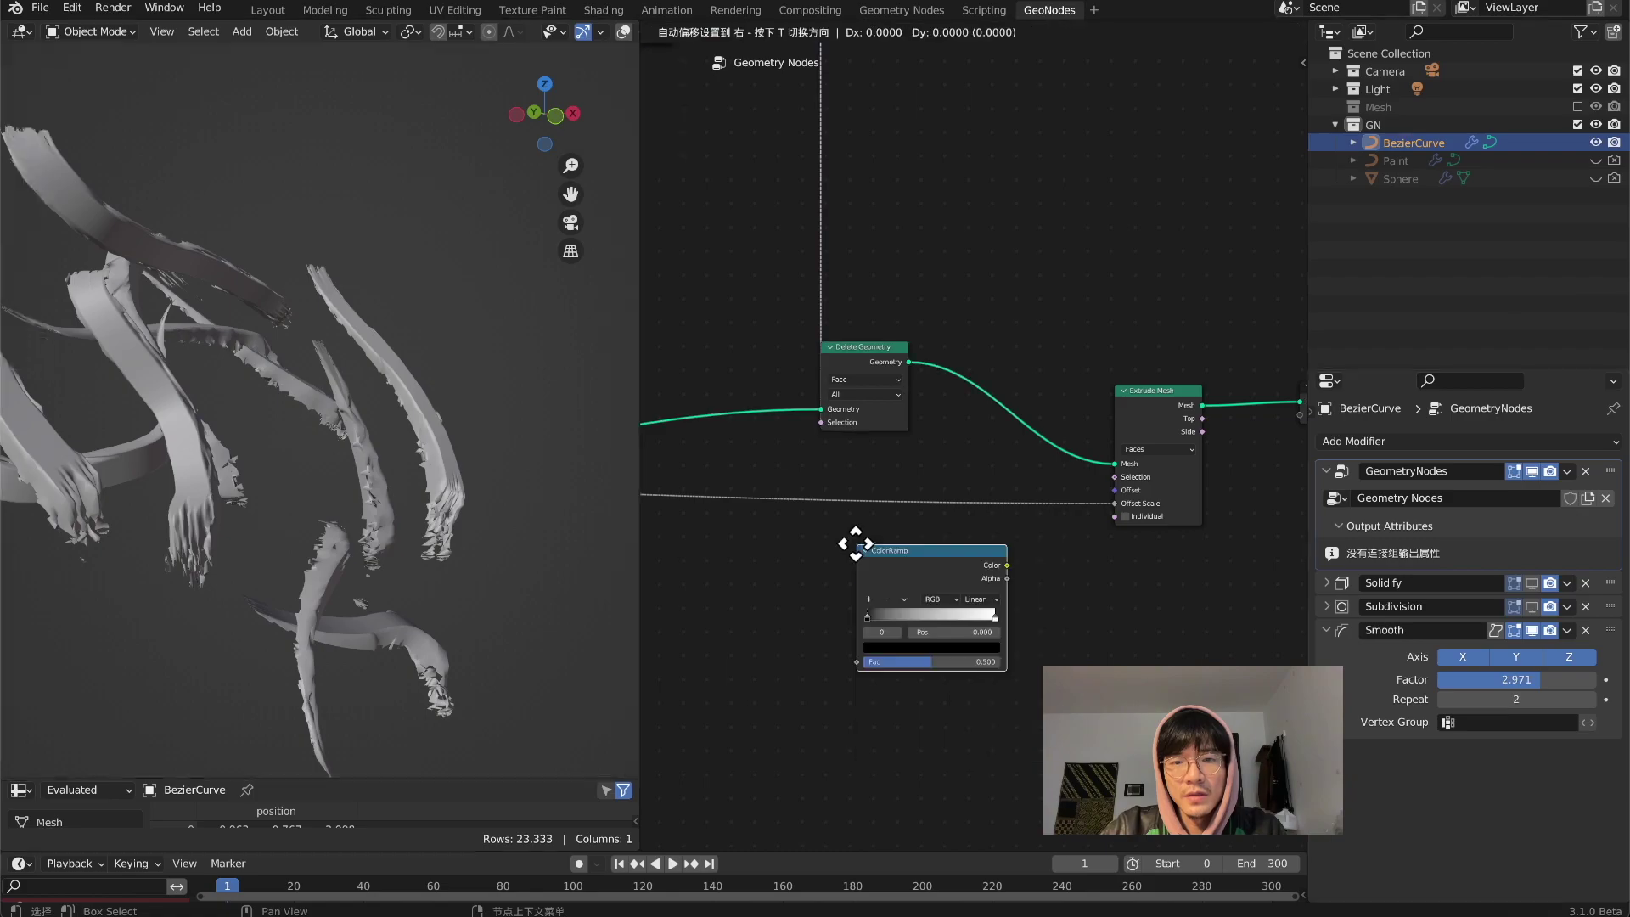
{"action": "left_click", "coordinate": [853, 494]}
Step: Arrange the ramp from light to black with stops at 0.070 and 0.516, and set the first stop's brightness to 0.112
{"action": "scroll", "coordinate": [907, 623], "scroll_direction": "up", "scroll_amount": 2}
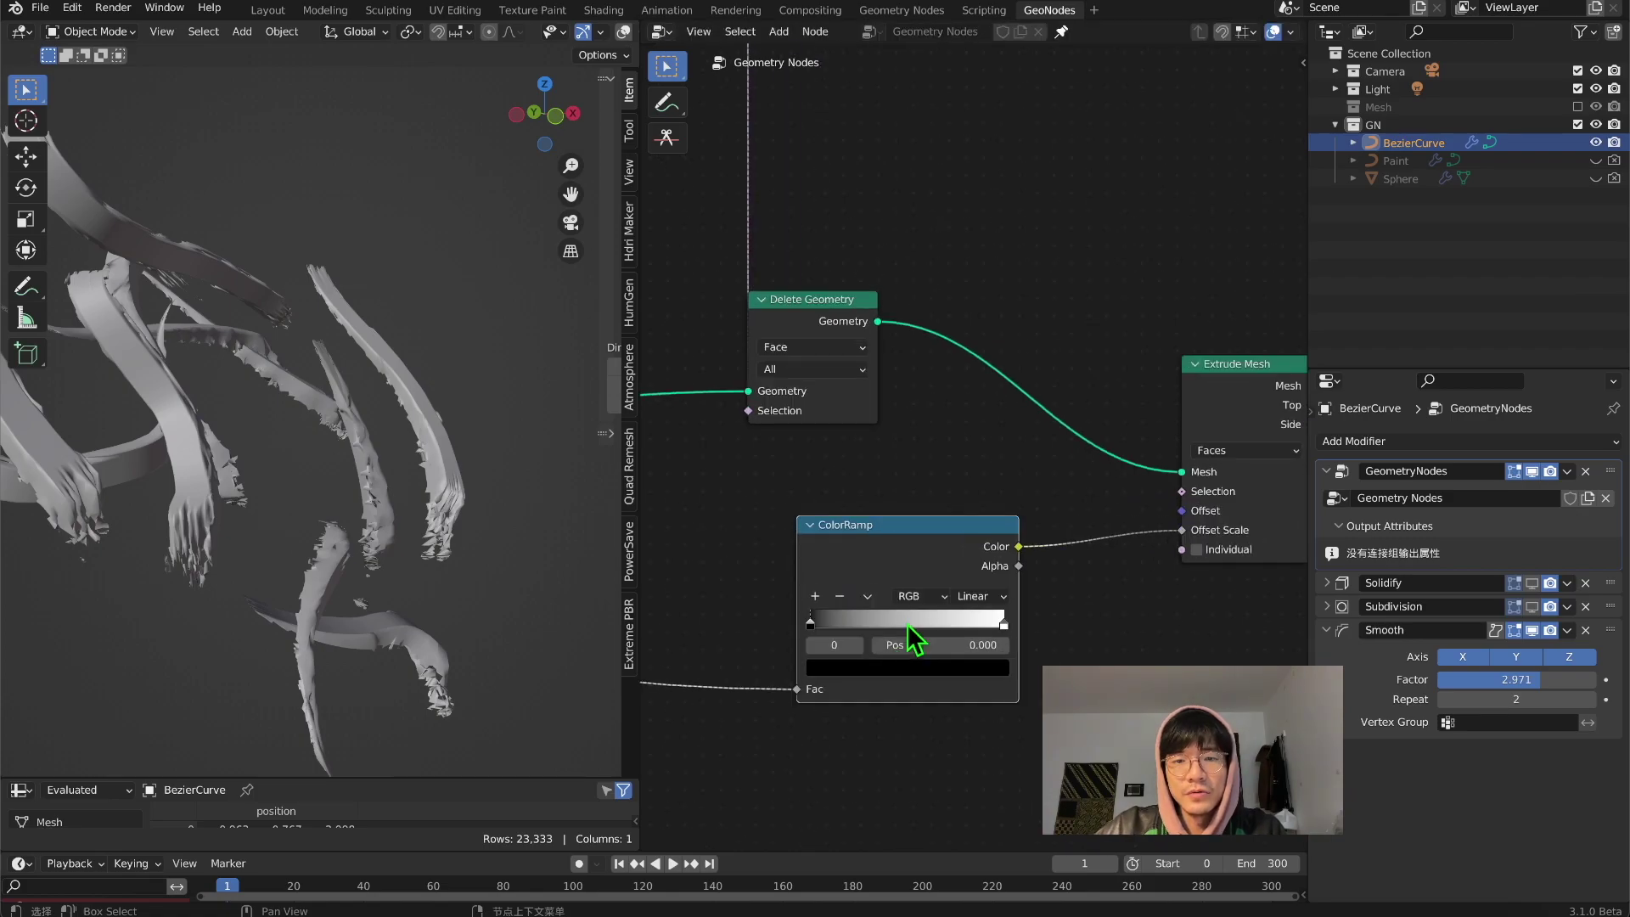
{"action": "mouse_move", "coordinate": [817, 621]}
{"action": "left_mouse_down"}
{"action": "mouse_move", "coordinate": [1006, 620]}
{"action": "mouse_move", "coordinate": [798, 633]}
{"action": "left_mouse_up"}
{"action": "left_click_drag", "start_coordinate": [951, 626], "coordinate": [1006, 625]}
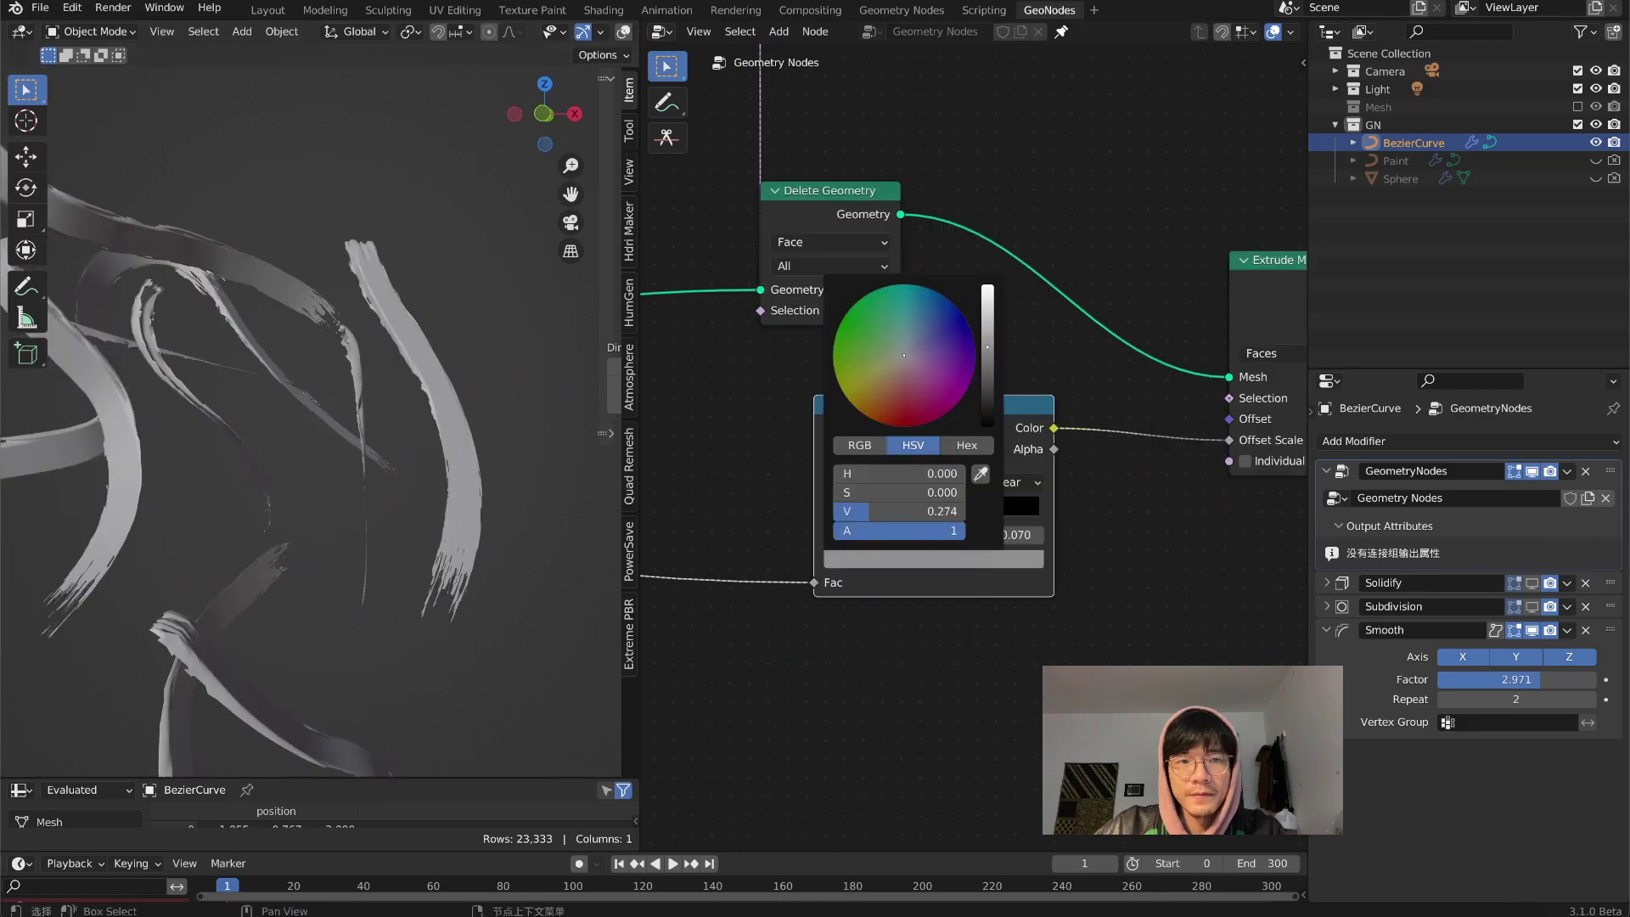
{"action": "left_click_drag", "start_coordinate": [987, 334], "coordinate": [987, 374]}
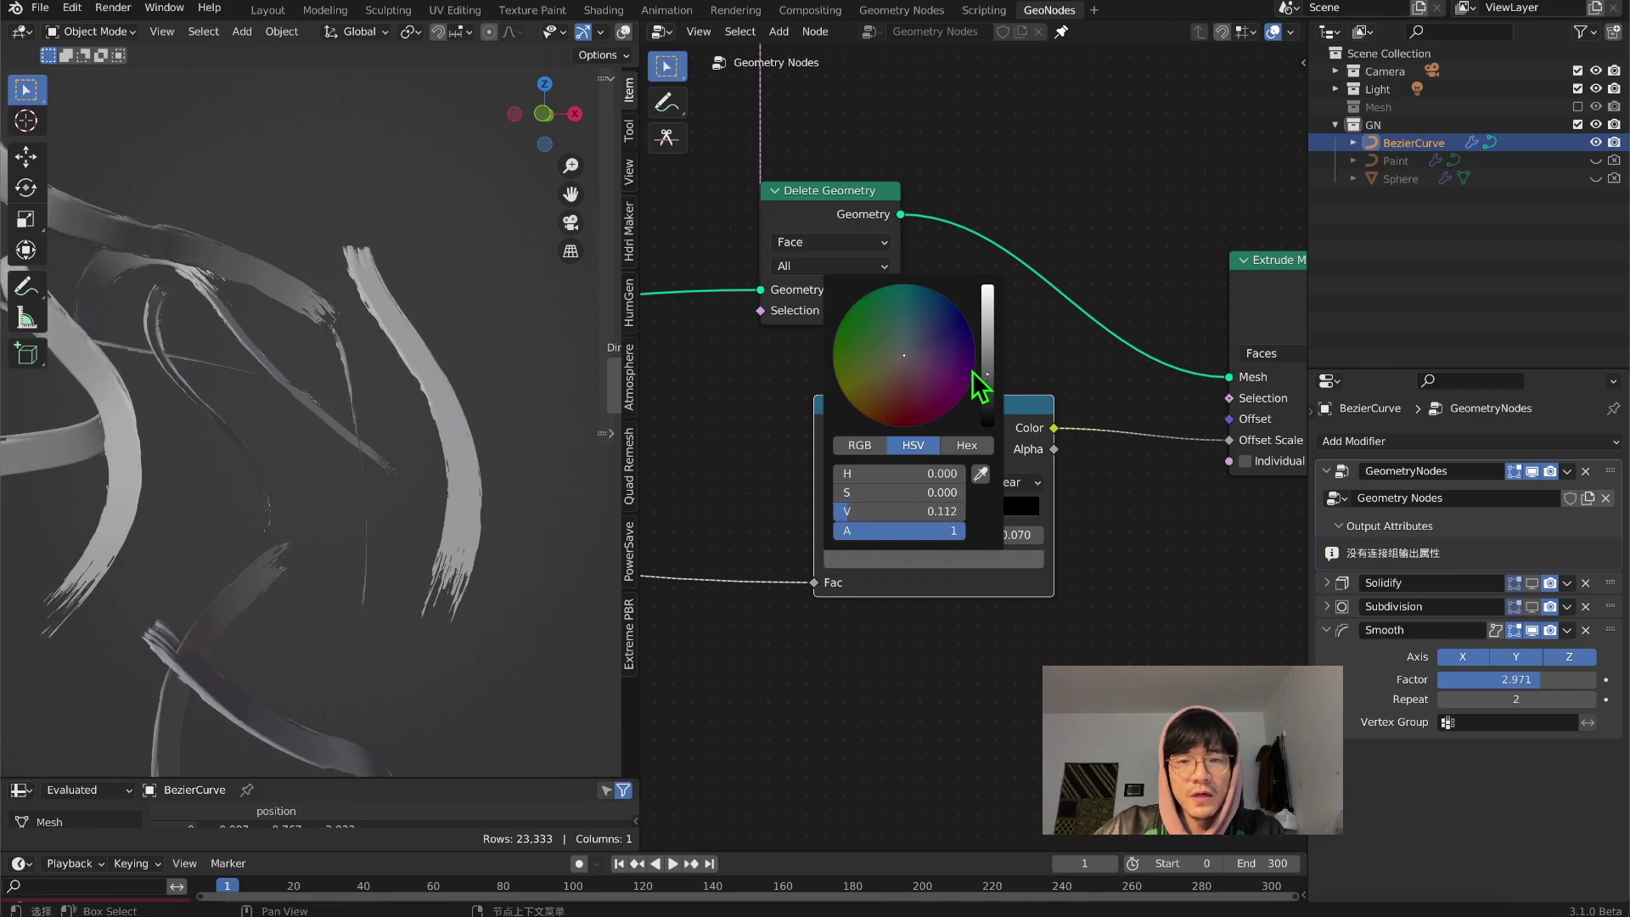
{"action": "mouse_move", "coordinate": [502, 396]}
{"action": "middle_mouse_down"}
{"action": "mouse_move", "coordinate": [553, 379]}
{"action": "mouse_move", "coordinate": [466, 382]}
{"action": "middle_mouse_up"}
{"action": "scroll", "coordinate": [466, 379], "scroll_direction": "up", "scroll_amount": 5}
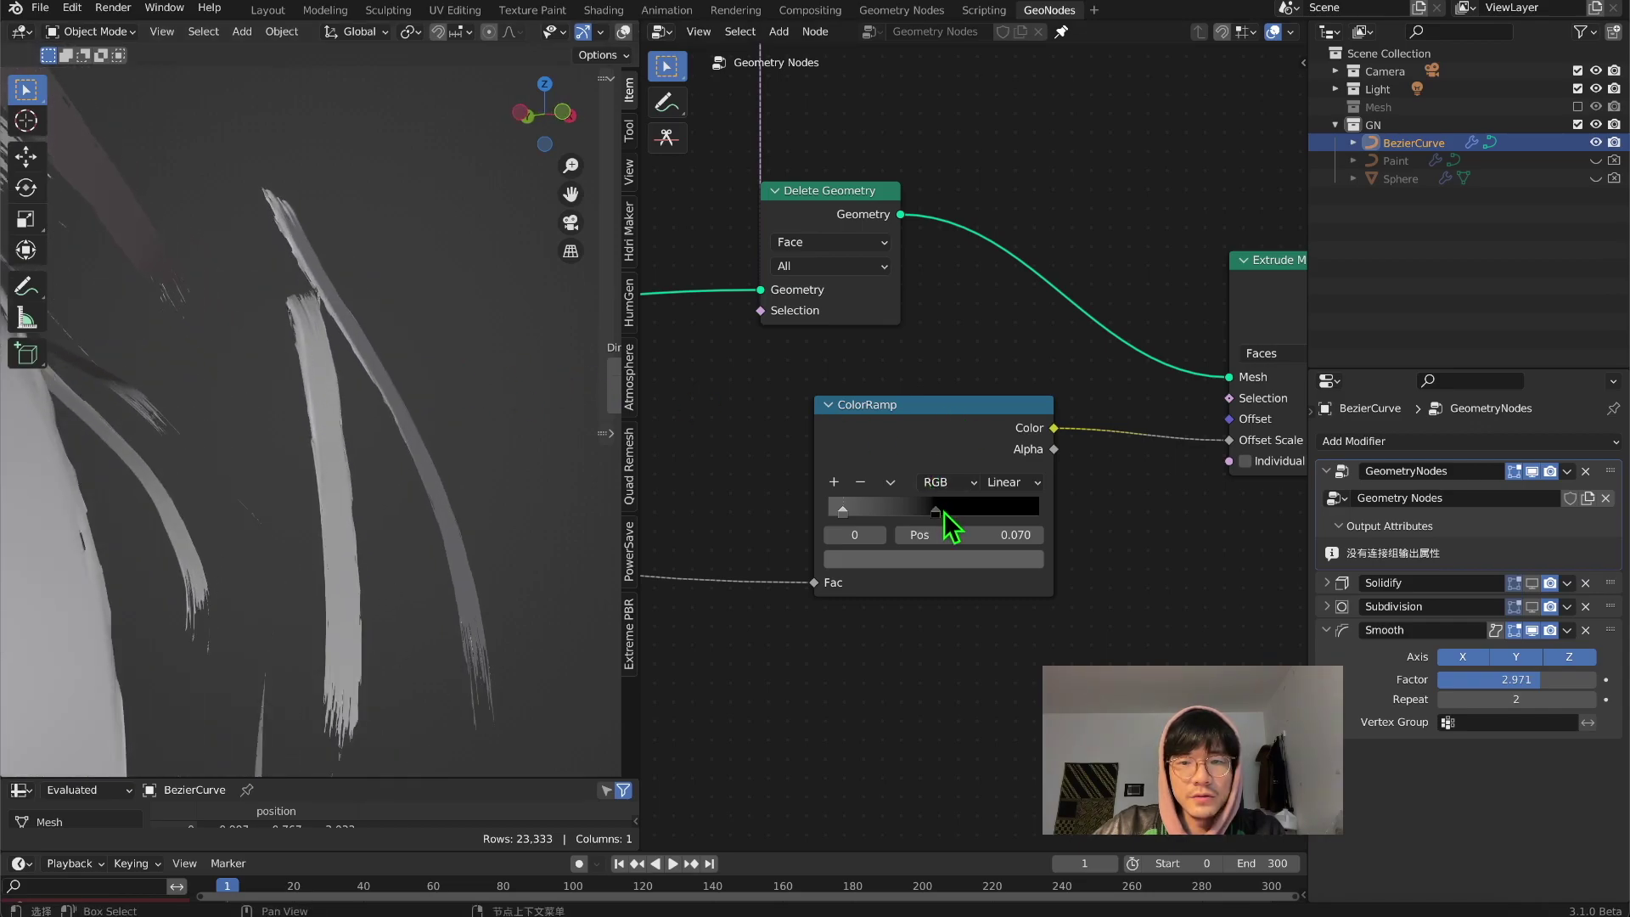
Step: Set the ColorRamp's dark end stop to a brightness of 0.024 and move it to position 0.803
{"action": "left_click", "coordinate": [936, 510]}
{"action": "left_click", "coordinate": [932, 561]}
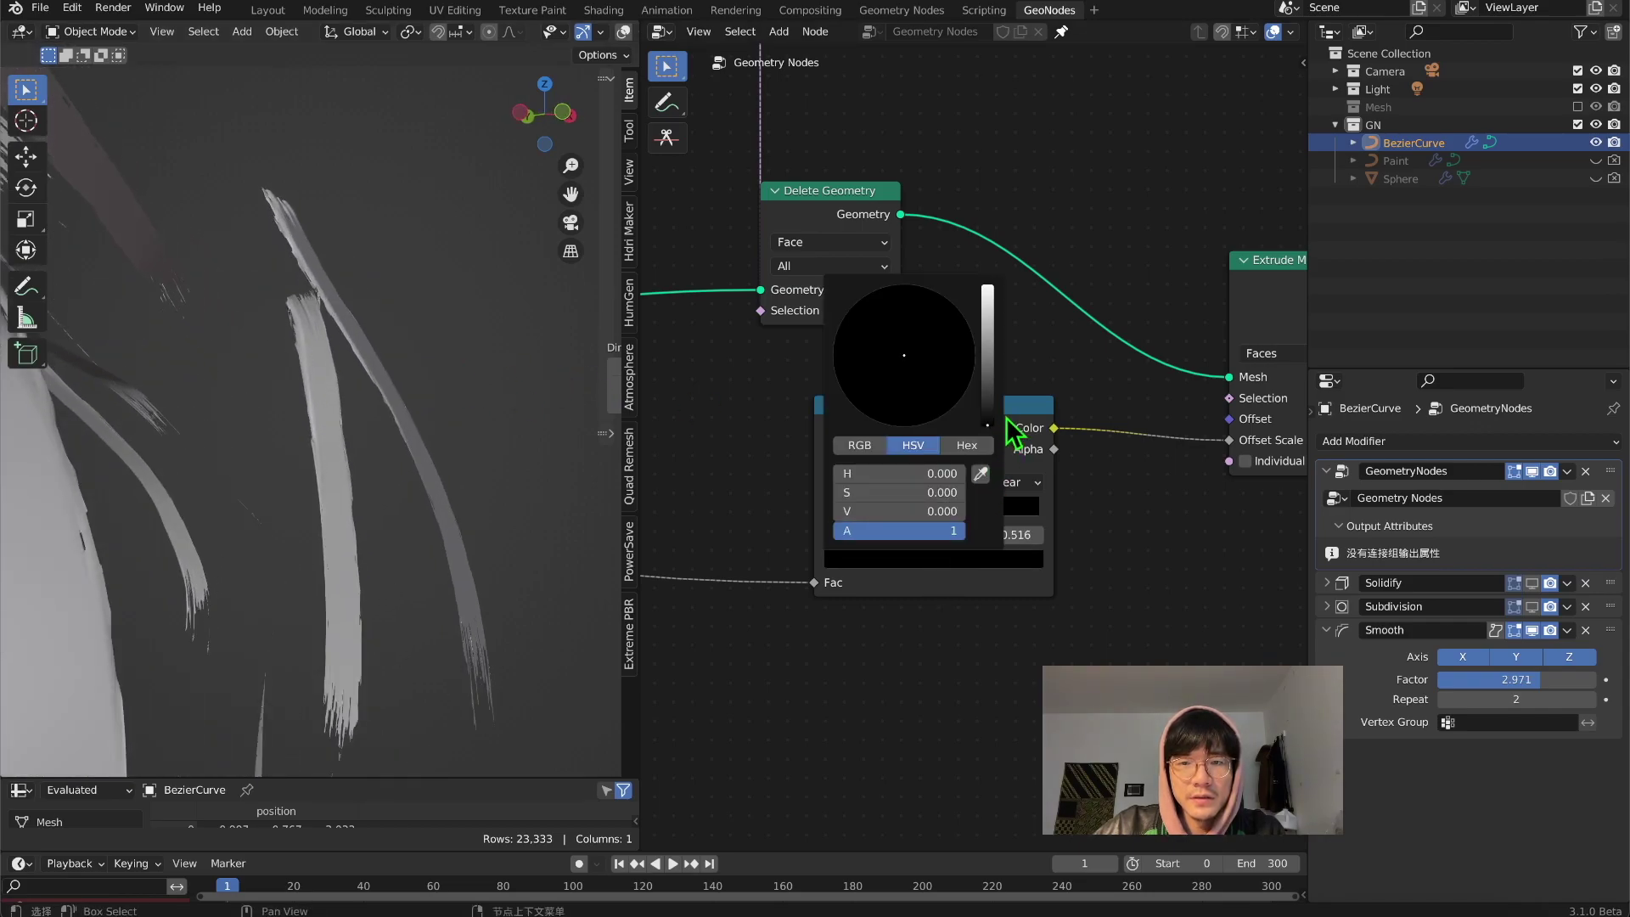
{"action": "left_click_drag", "start_coordinate": [987, 421], "coordinate": [987, 405]}
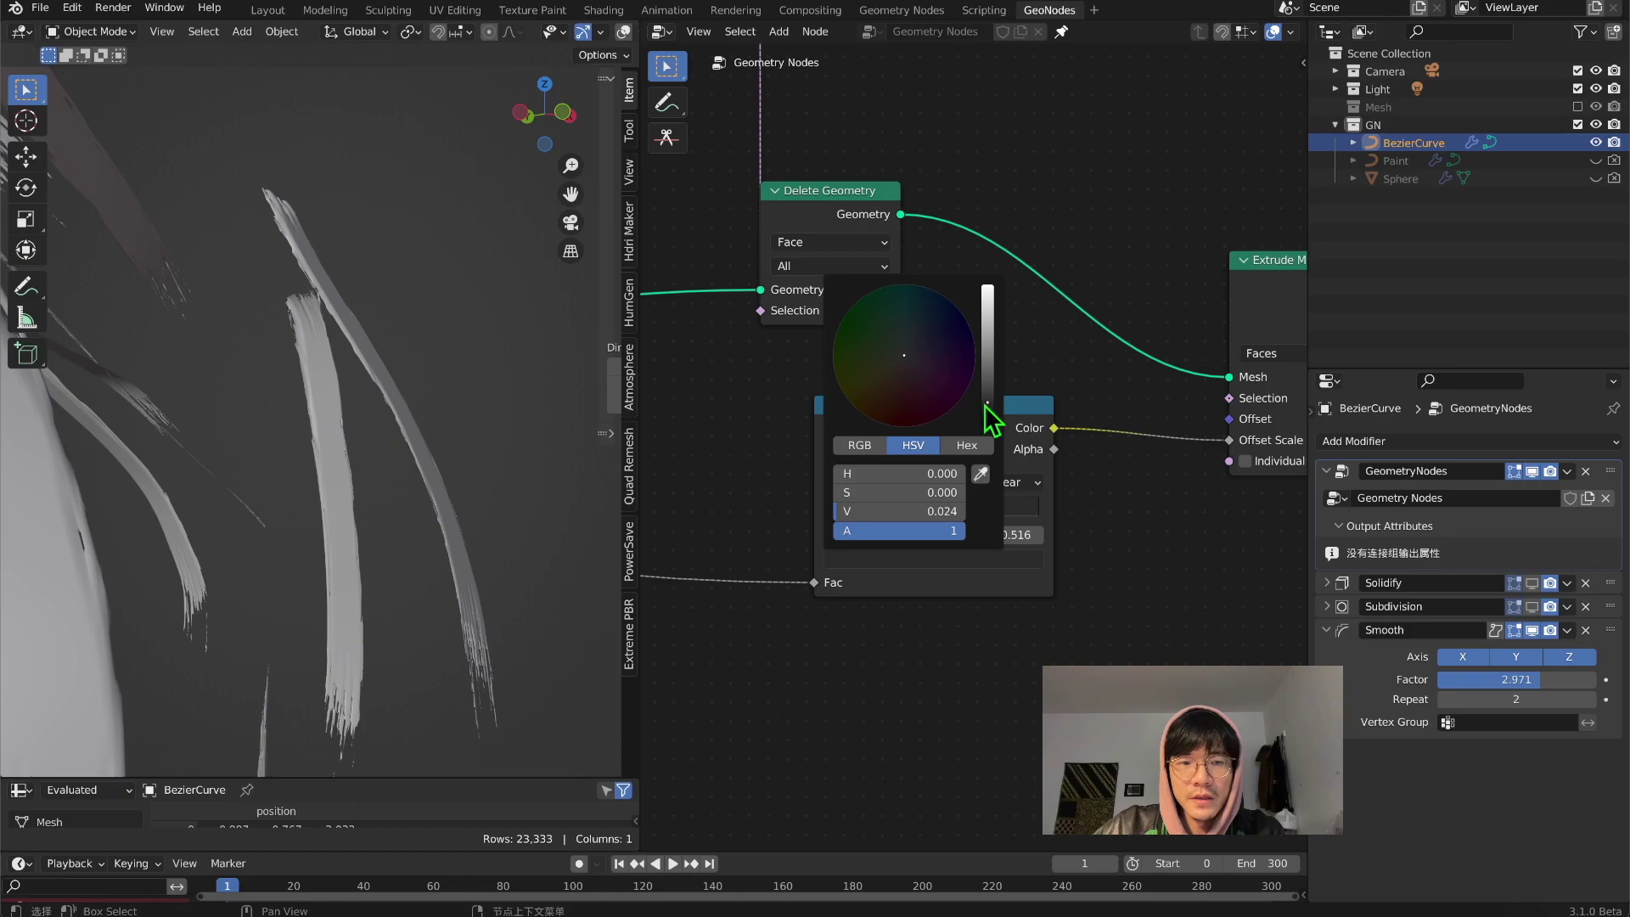
{"action": "left_click_drag", "start_coordinate": [964, 511], "coordinate": [997, 511]}
{"action": "scroll", "coordinate": [354, 364], "scroll_direction": "down", "scroll_amount": 5}
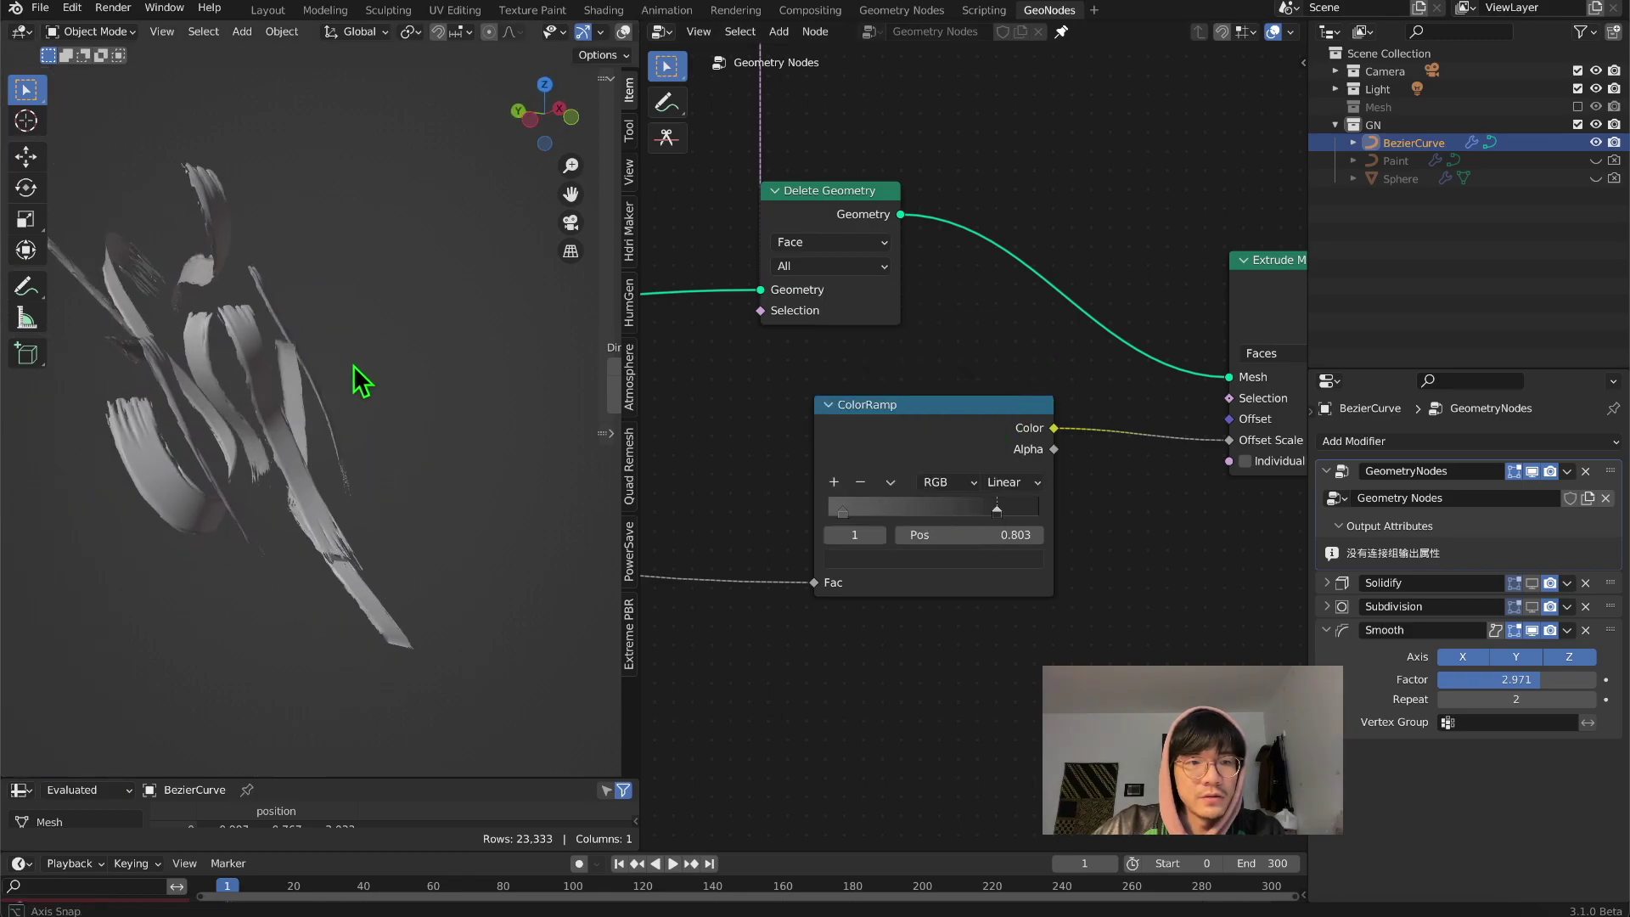
{"action": "middle_click_drag", "start_coordinate": [354, 364], "coordinate": [293, 399]}
{"action": "scroll", "coordinate": [354, 303], "scroll_direction": "up", "scroll_amount": 5}
{"action": "middle_click_drag", "start_coordinate": [354, 303], "coordinate": [374, 459]}
{"action": "scroll", "coordinate": [874, 522], "scroll_direction": "up", "scroll_amount": 1}
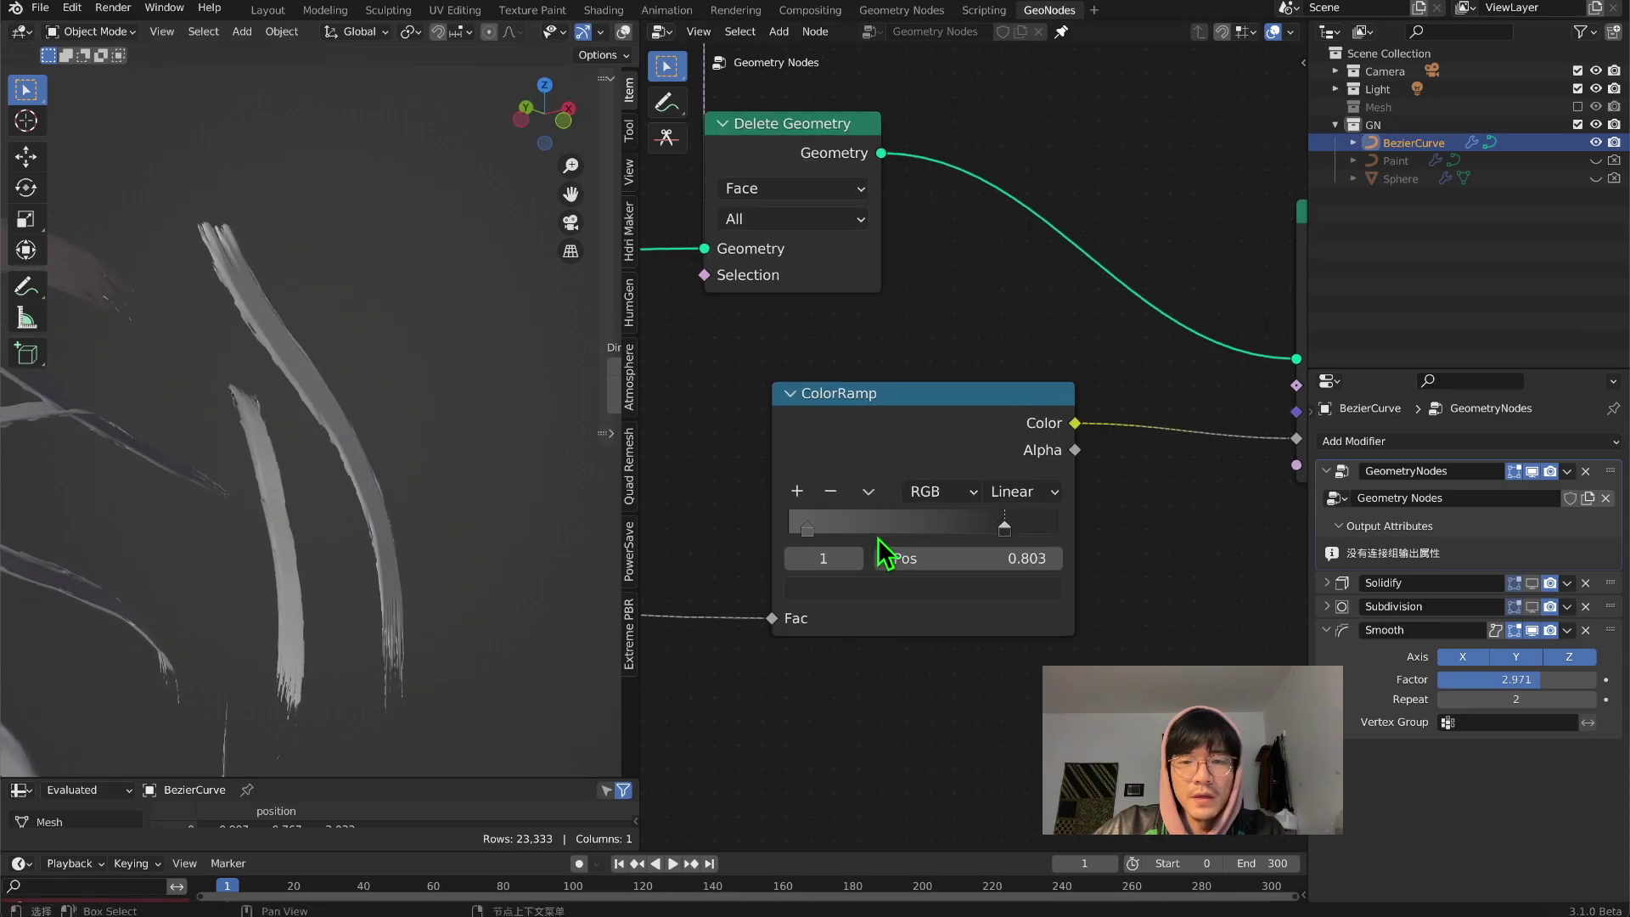
Step: Add a third stop to the ColorRamp, place it at position 0, and make it black
{"action": "left_click", "coordinate": [968, 586]}
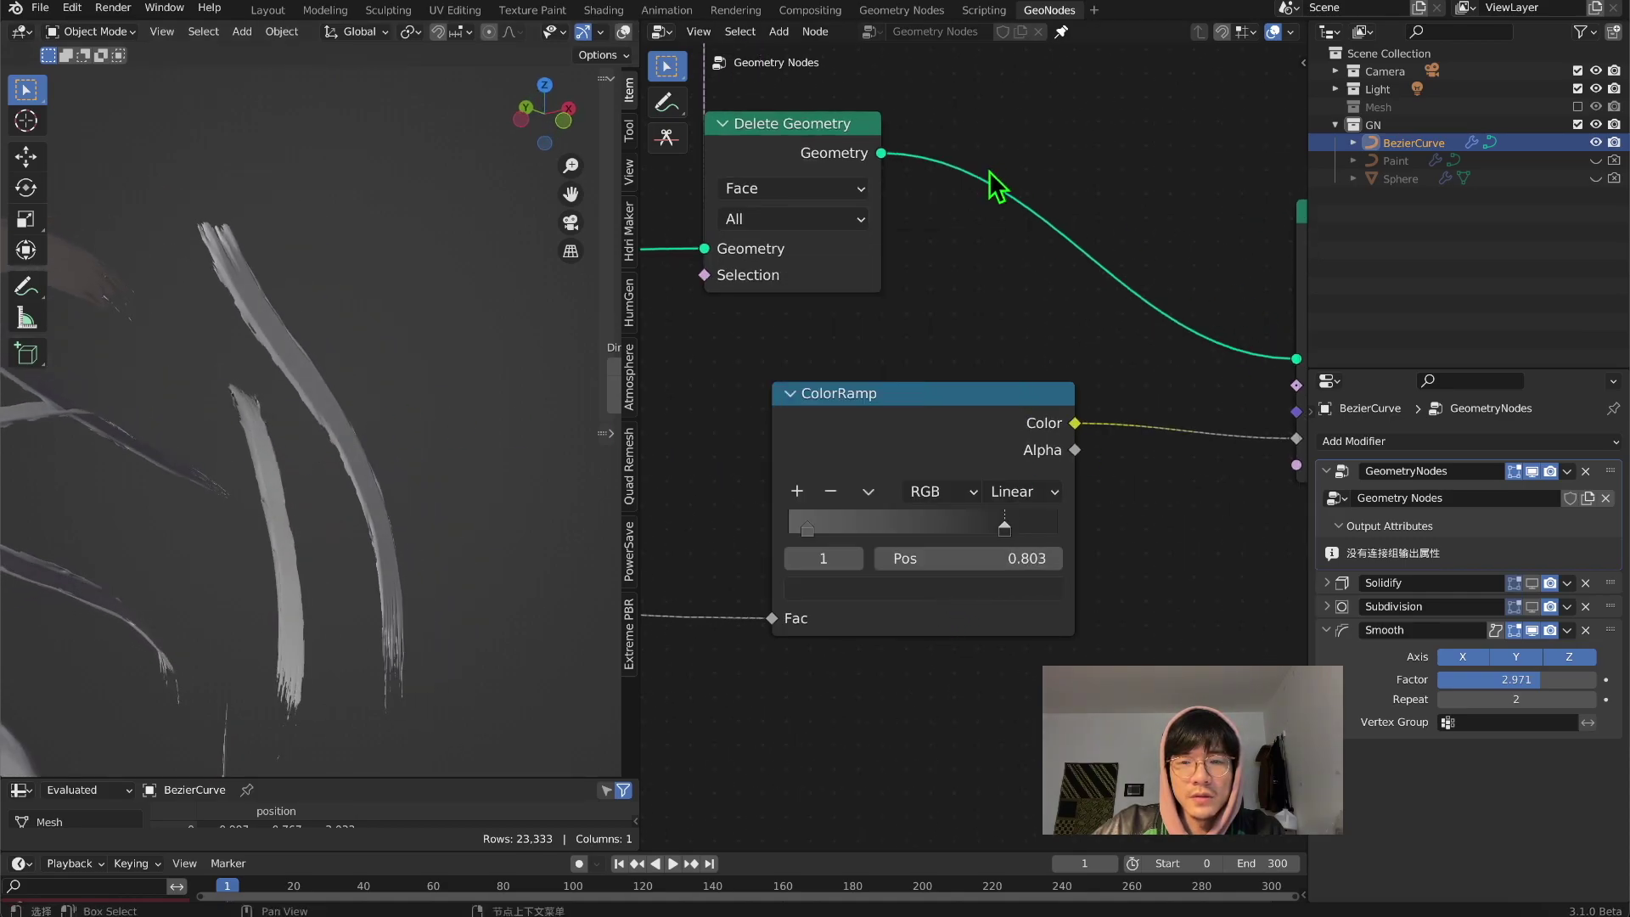
{"action": "left_click", "coordinate": [797, 491]}
{"action": "left_click_drag", "start_coordinate": [902, 528], "coordinate": [786, 538]}
{"action": "left_click", "coordinate": [864, 586]}
{"action": "left_click_drag", "start_coordinate": [995, 335], "coordinate": [991, 424]}
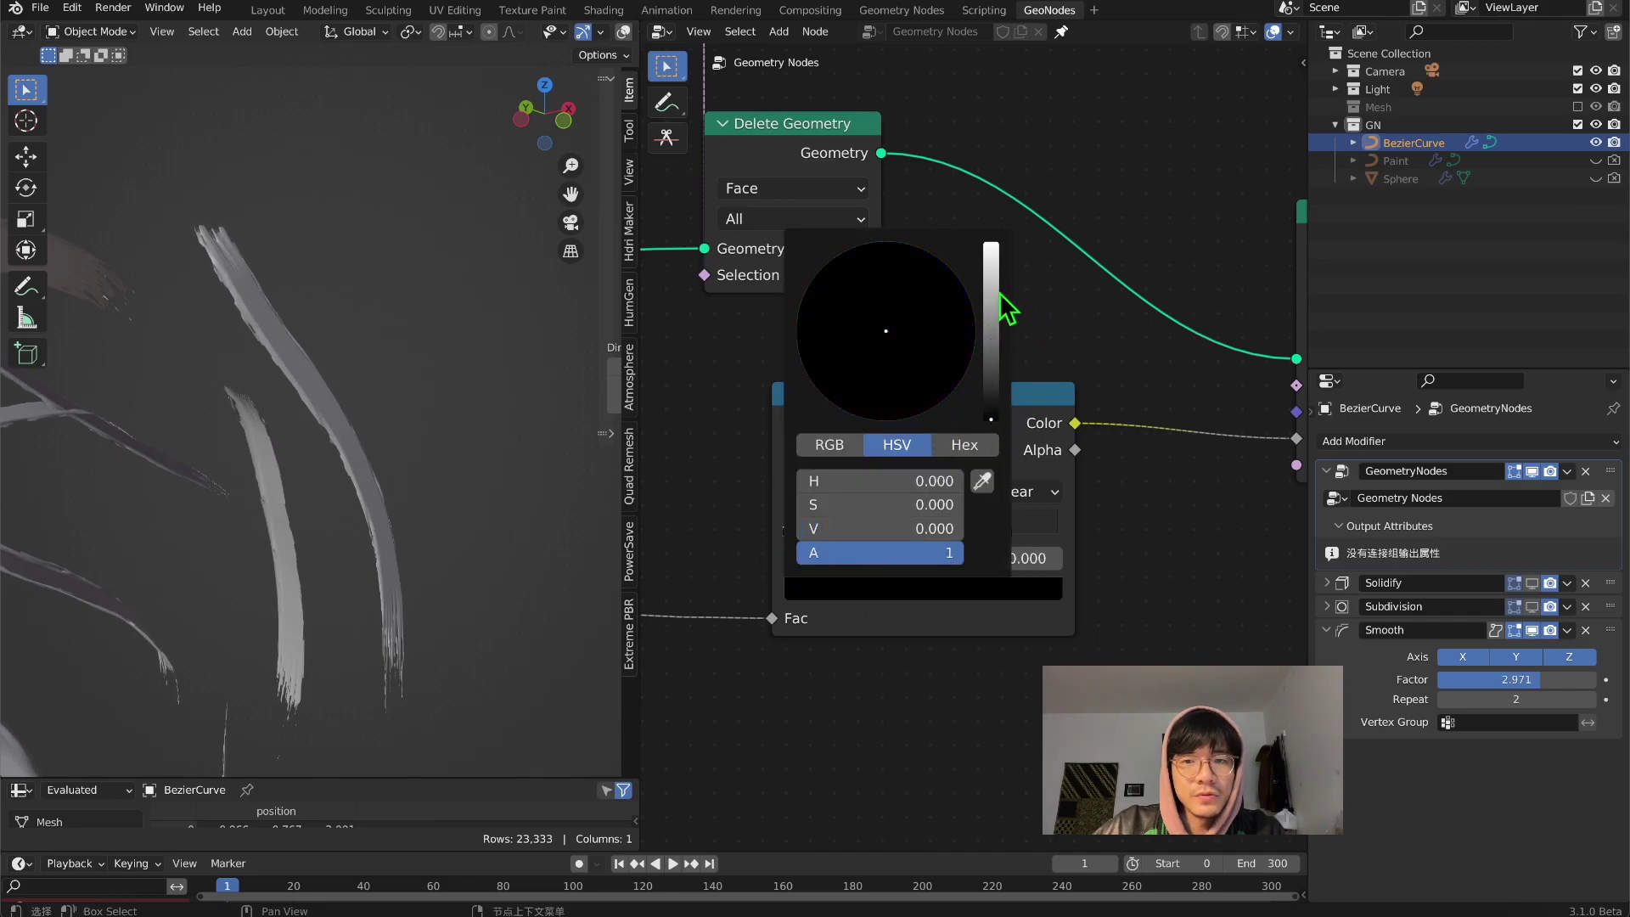
Step: Move the ColorRamp's middle stop to position 0.038 and its last stop to 0.106
{"action": "scroll", "coordinate": [745, 391], "scroll_direction": "up", "scroll_amount": 4}
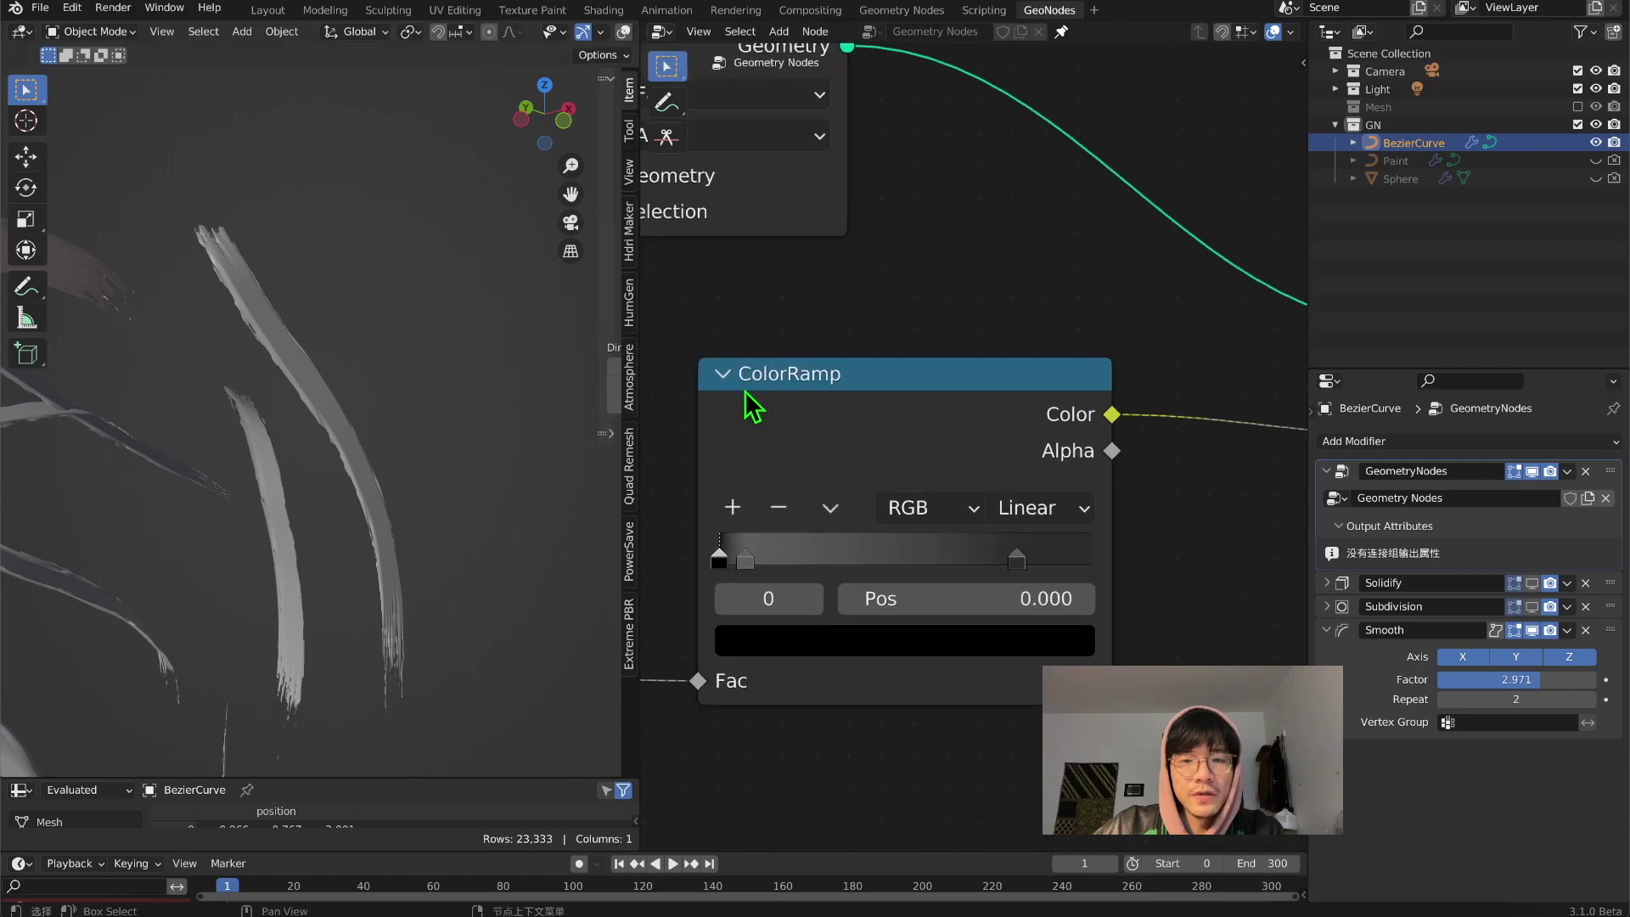
{"action": "middle_click_drag", "start_coordinate": [745, 390], "coordinate": [977, 258]}
{"action": "scroll", "coordinate": [807, 409], "scroll_direction": "down", "scroll_amount": 1}
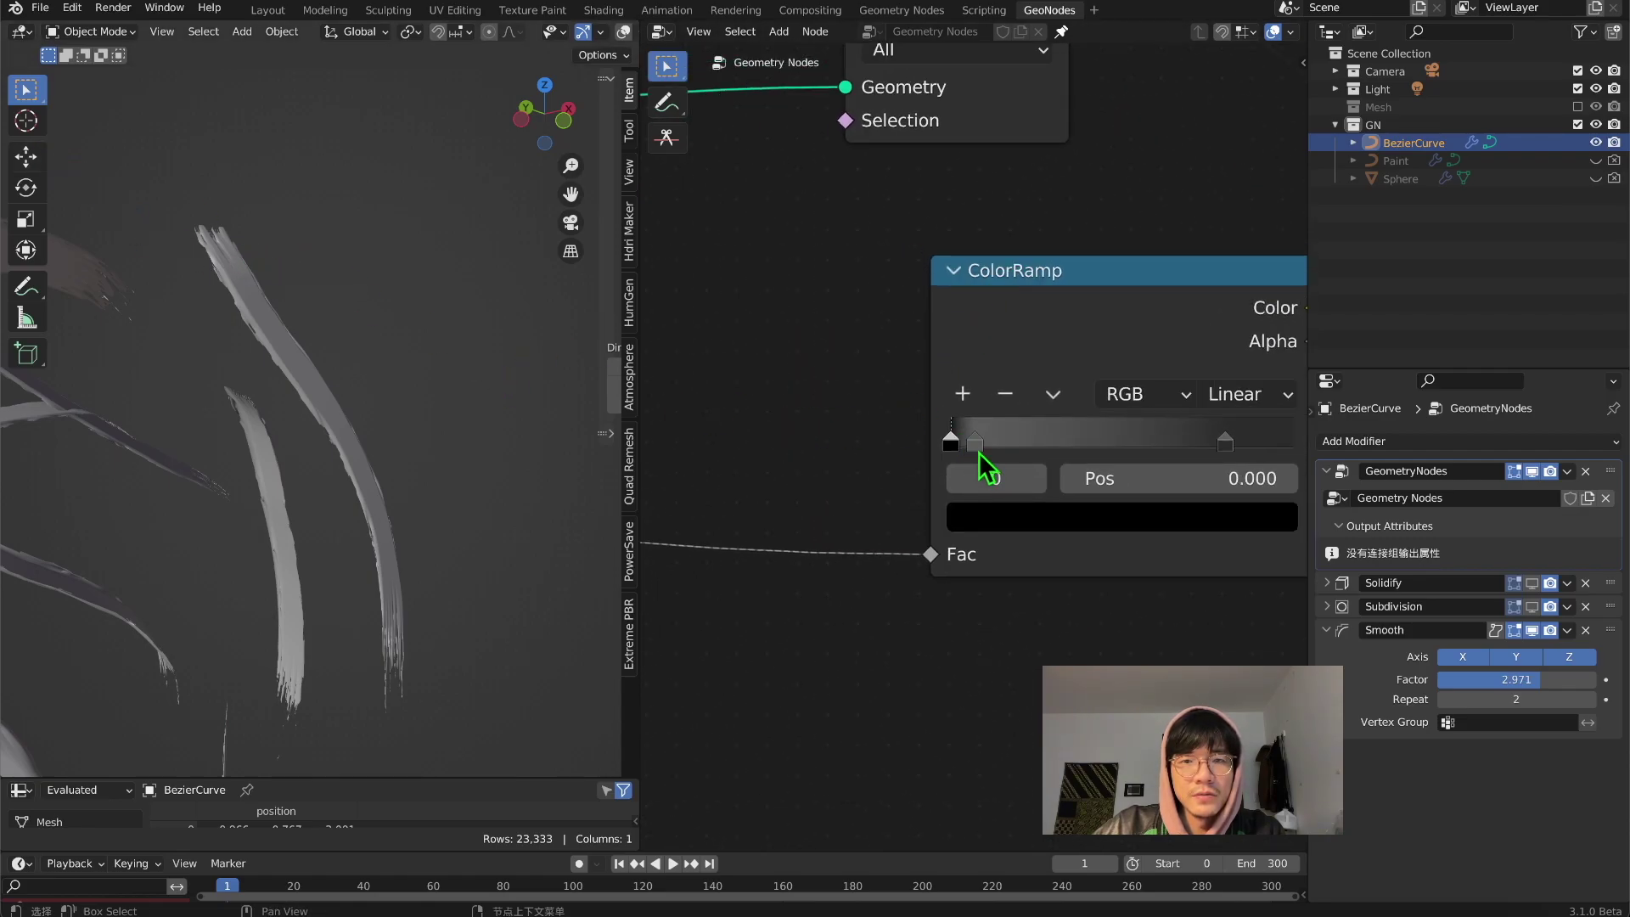
{"action": "mouse_move", "coordinate": [225, 228]}
{"action": "middle_mouse_down"}
{"action": "mouse_move", "coordinate": [237, 291]}
{"action": "mouse_move", "coordinate": [209, 190]}
{"action": "middle_mouse_up"}
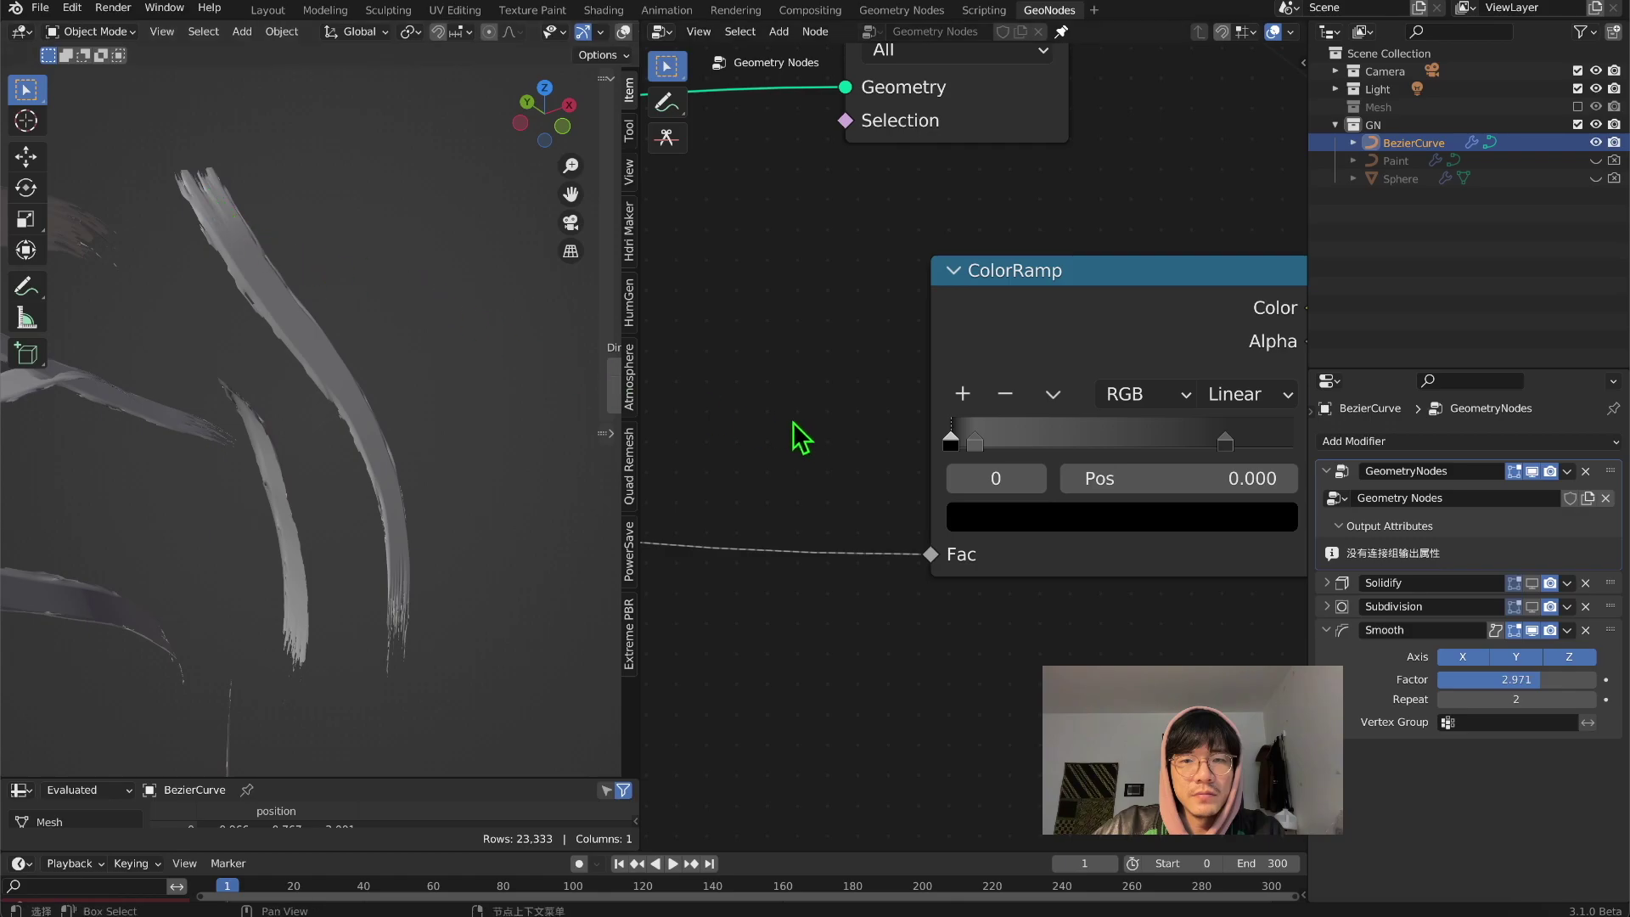
{"action": "left_click_drag", "start_coordinate": [976, 445], "coordinate": [968, 447]}
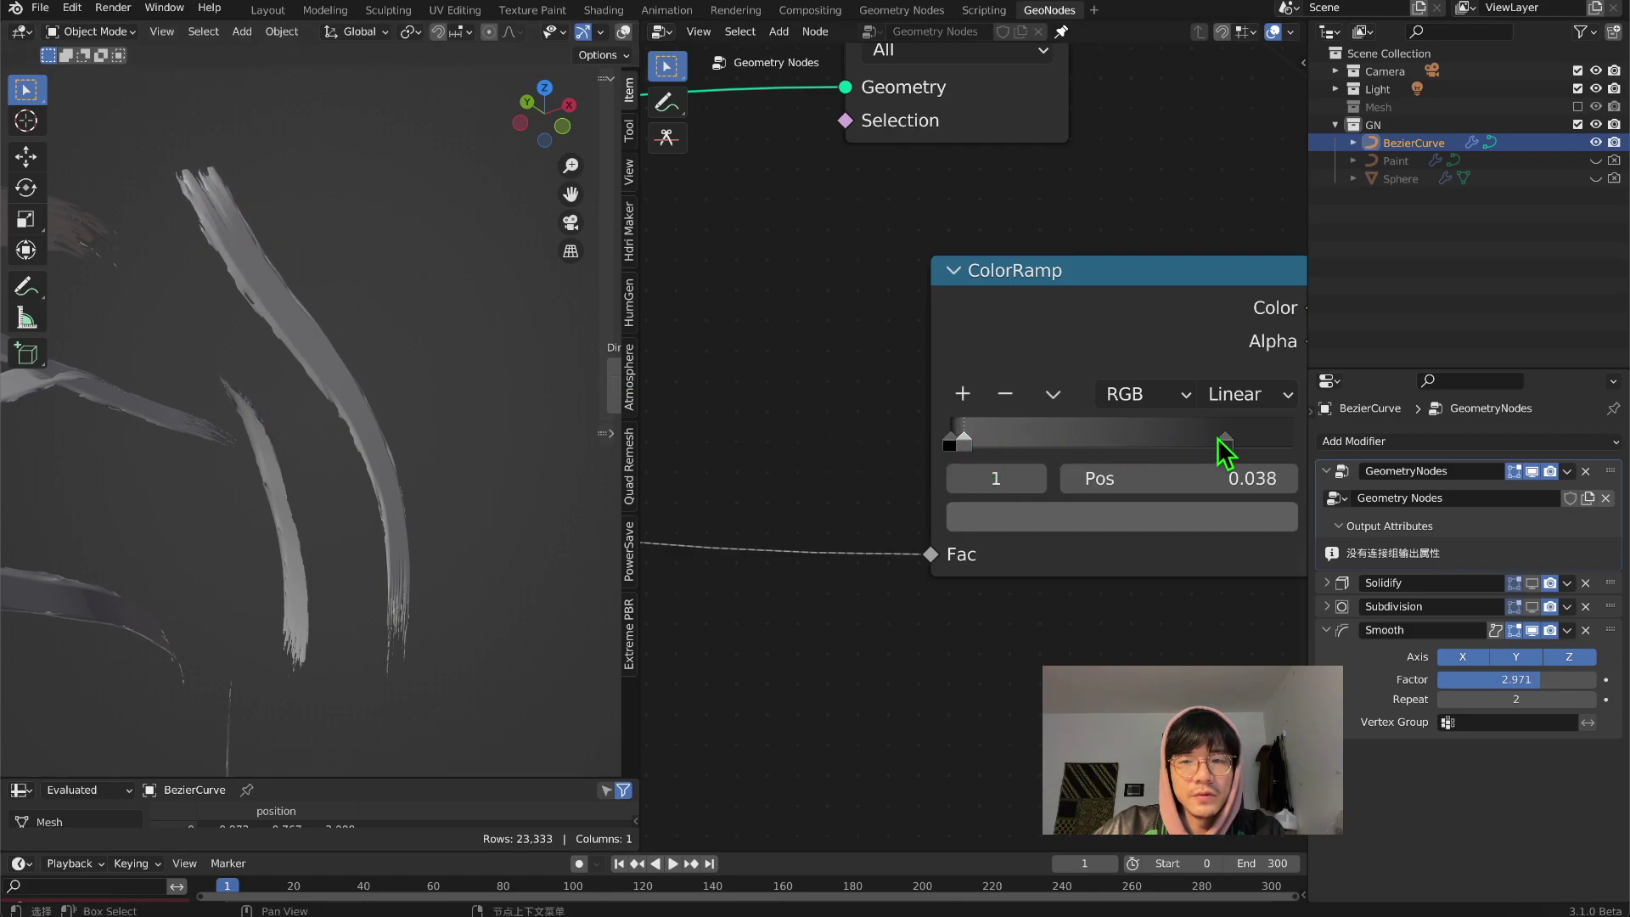
{"action": "left_click_drag", "start_coordinate": [1226, 445], "coordinate": [970, 447]}
{"action": "scroll", "coordinate": [860, 241], "scroll_direction": "down", "scroll_amount": 4}
Step: Duplicate the ColorRamp node and place the copy below the original
{"action": "key", "text": "shift+s"}
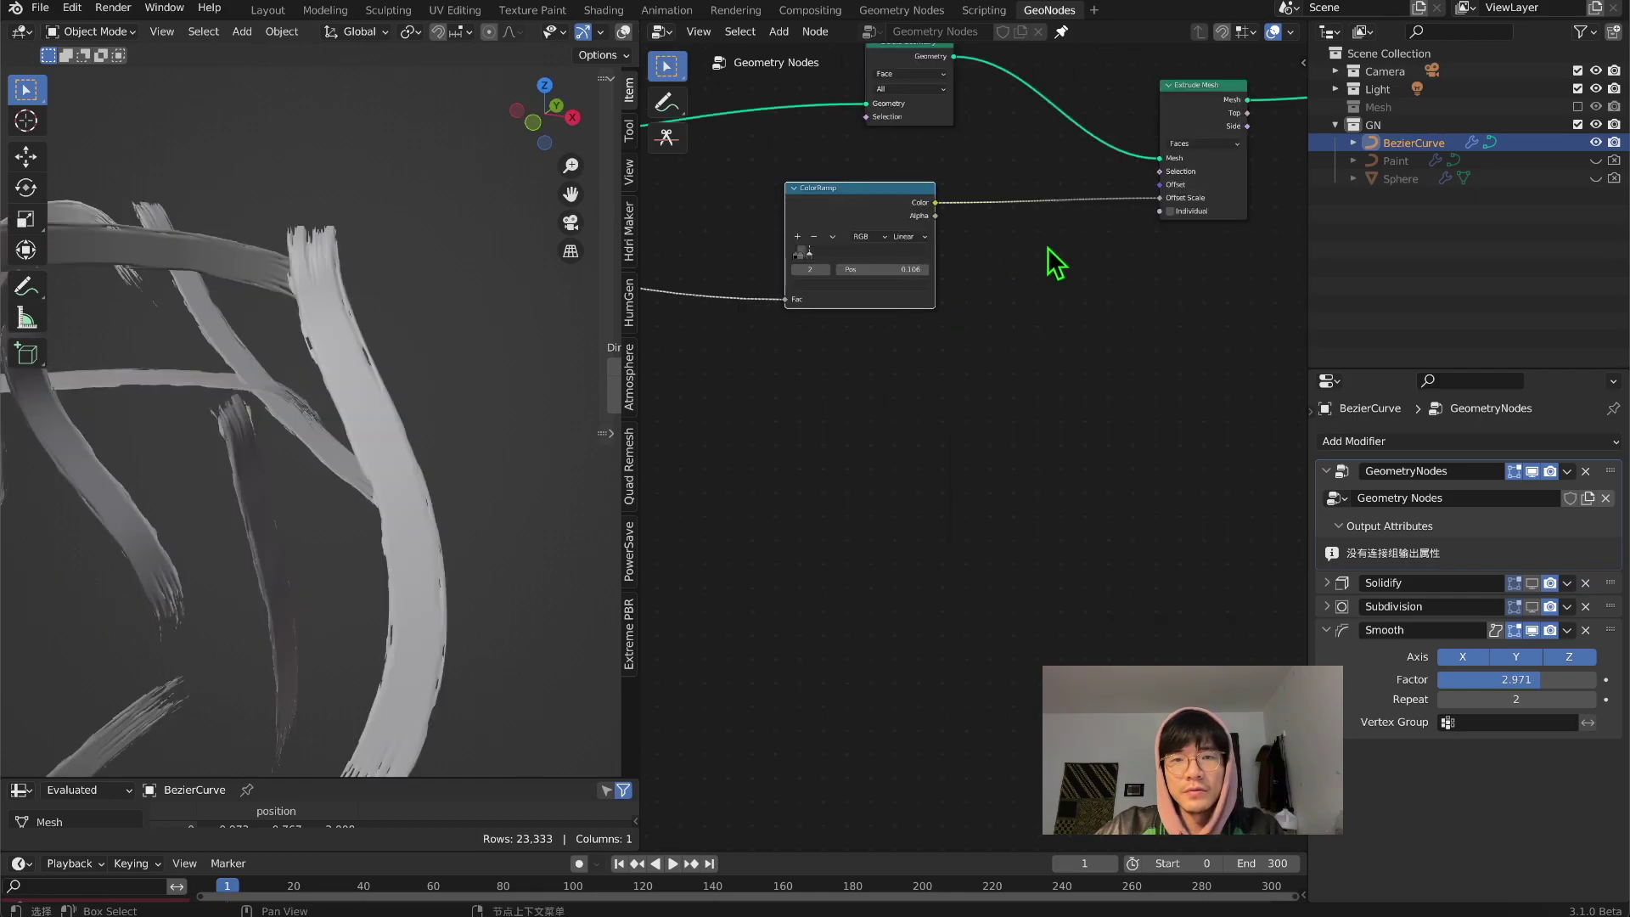
{"action": "key", "text": "shift+a"}
{"action": "key", "text": "Escape"}
{"action": "key", "text": "shift+d"}
{"action": "left_click", "coordinate": [924, 370]}
{"action": "middle_click_drag", "start_coordinate": [971, 354], "coordinate": [1037, 337]}
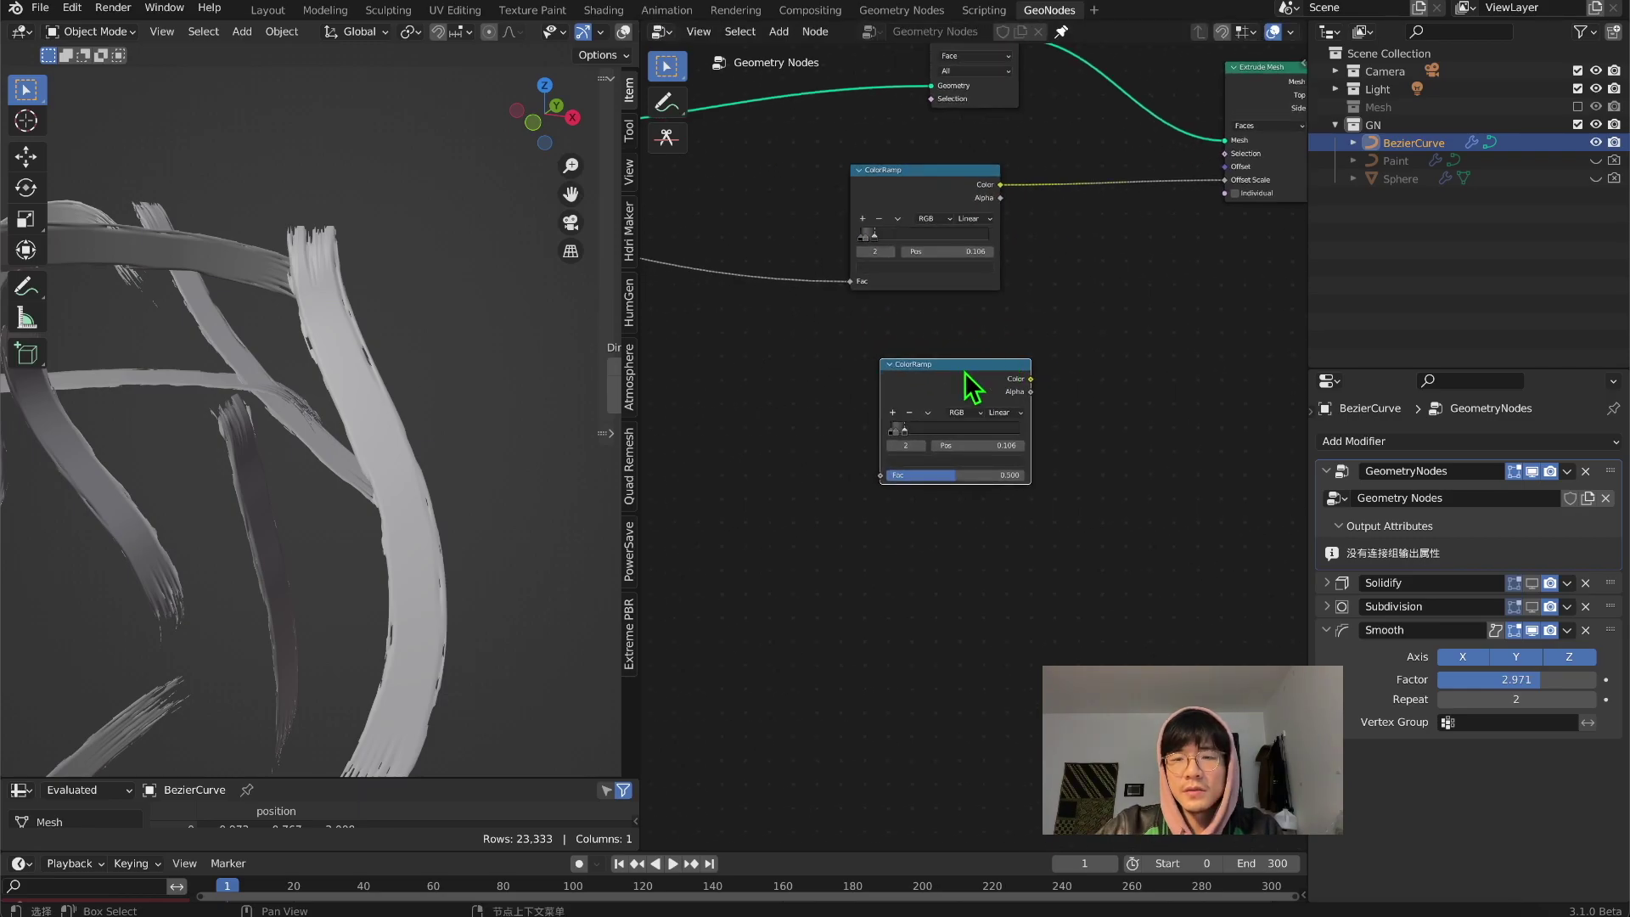
Step: Reset the duplicated ColorRamp to its default black-to-white gradient and align it beneath the original ramp
{"action": "key", "text": "BackSpace"}
{"action": "left_click_drag", "start_coordinate": [968, 373], "coordinate": [935, 380]}
{"action": "middle_click_drag", "start_coordinate": [1123, 226], "coordinate": [1031, 298]}
{"action": "scroll", "coordinate": [1030, 298], "scroll_direction": "down", "scroll_amount": 2}
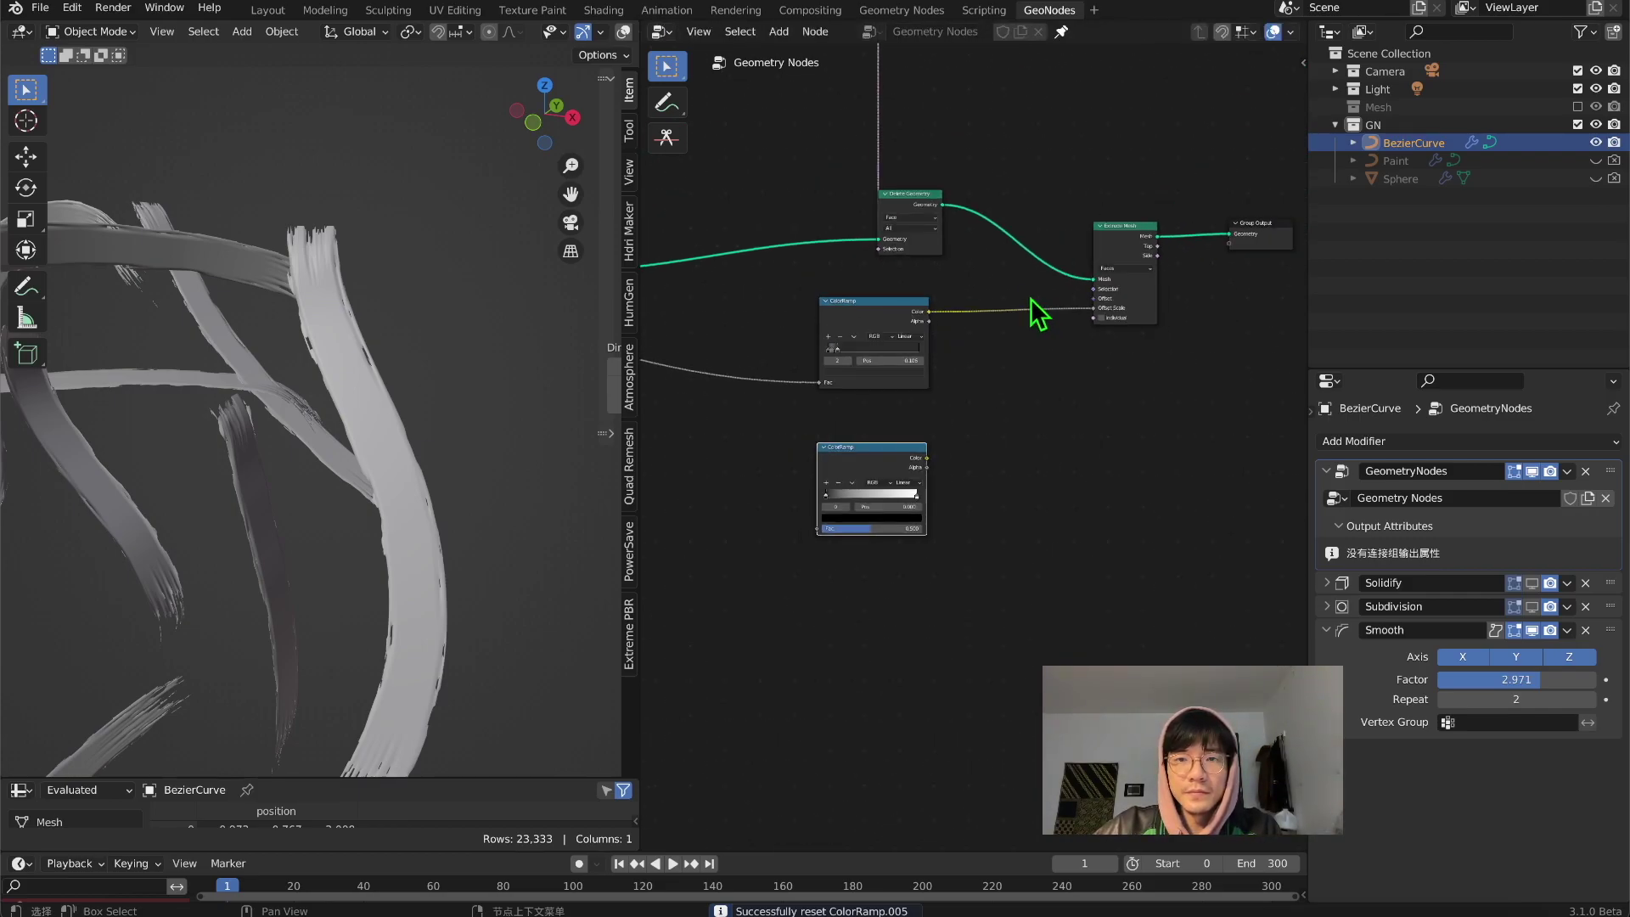
Step: Add a MixRGB node between the ColorRamps and the Extrude Mesh node, and set its blend mode to Lighten
{"action": "key", "text": "shift+a"}
{"action": "left_click", "coordinate": [1047, 394]}
{"action": "type", "text": "m"}
{"action": "key", "text": "BackSpace"}
{"action": "type", "text": "mix"}
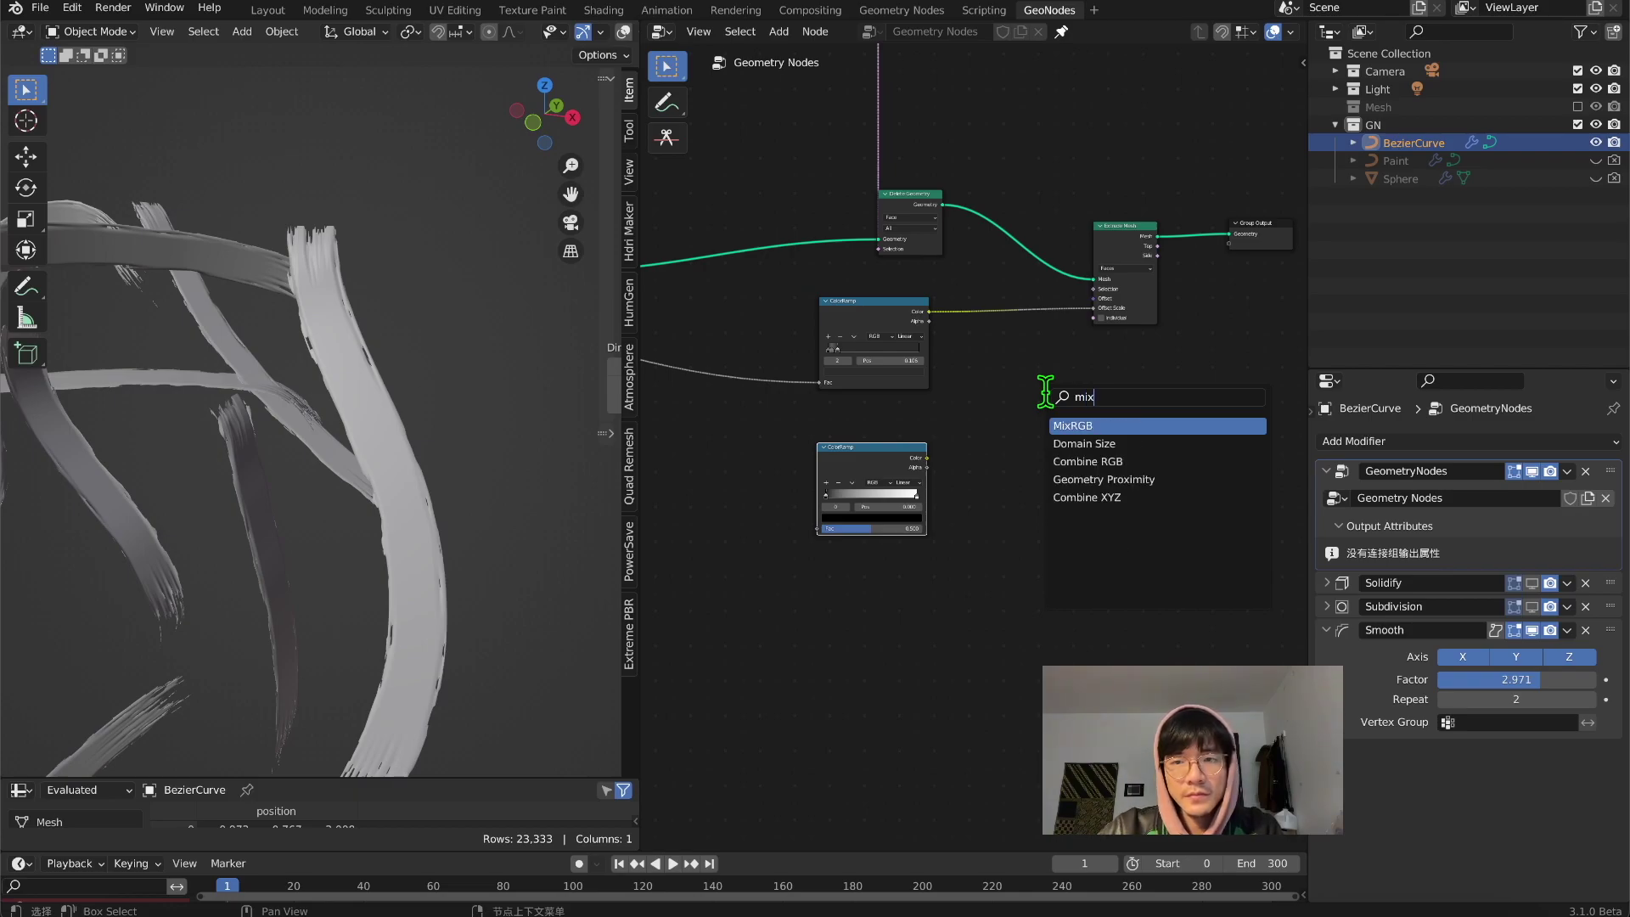
{"action": "key", "text": "Return"}
{"action": "left_click", "coordinate": [1020, 411]}
{"action": "scroll", "coordinate": [1021, 411], "scroll_direction": "up", "scroll_amount": 2}
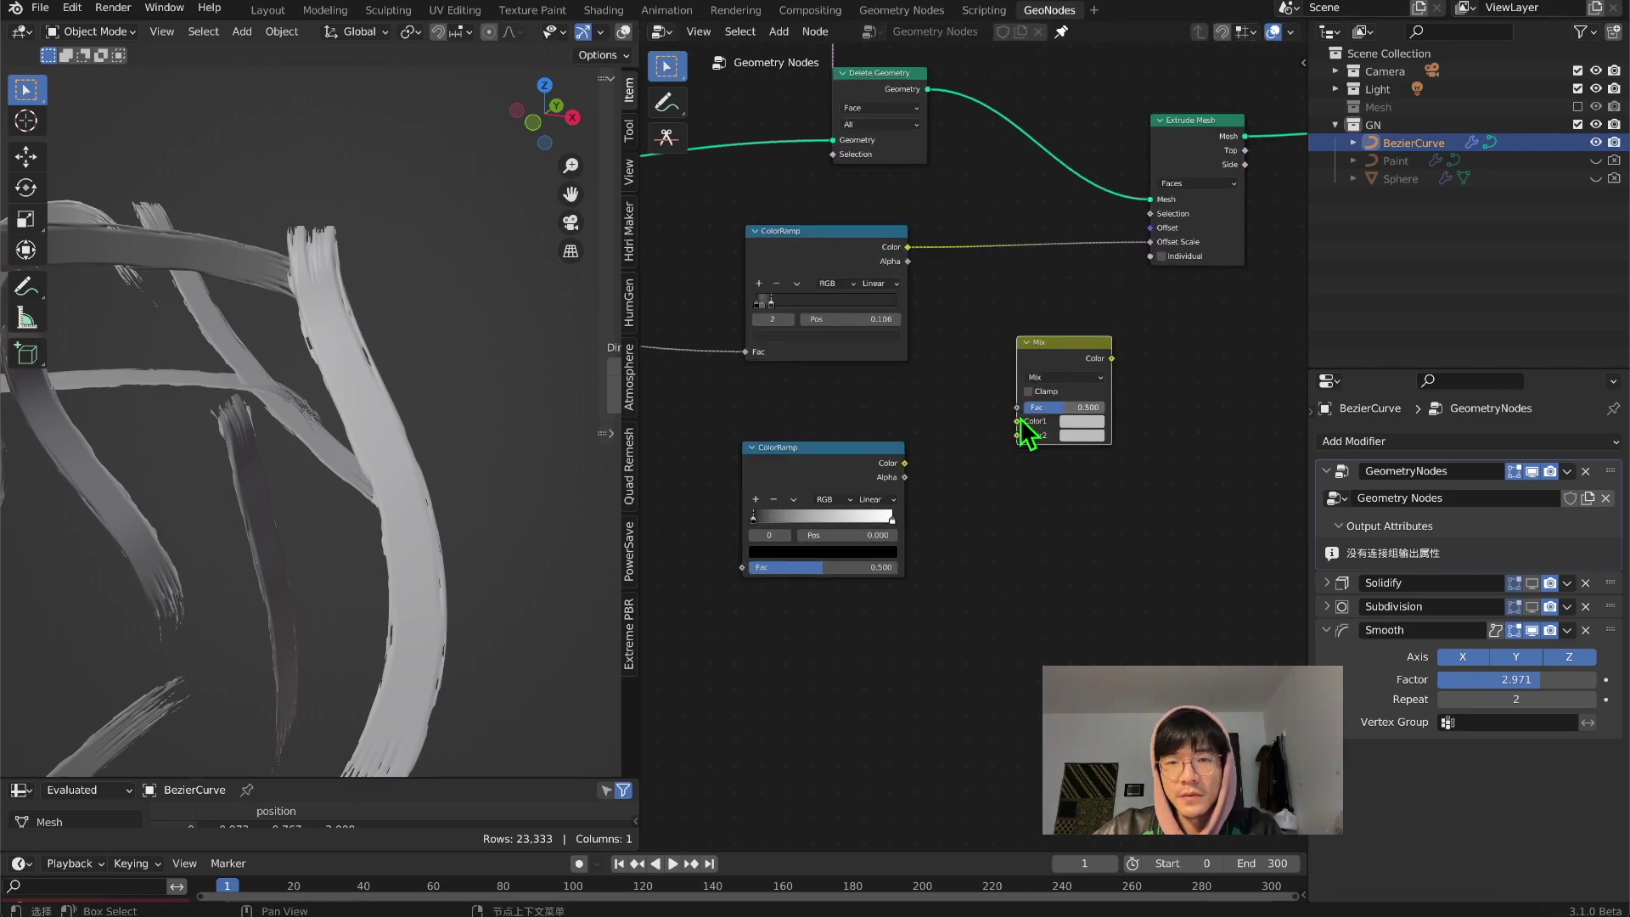
{"action": "left_click", "coordinate": [1058, 379]}
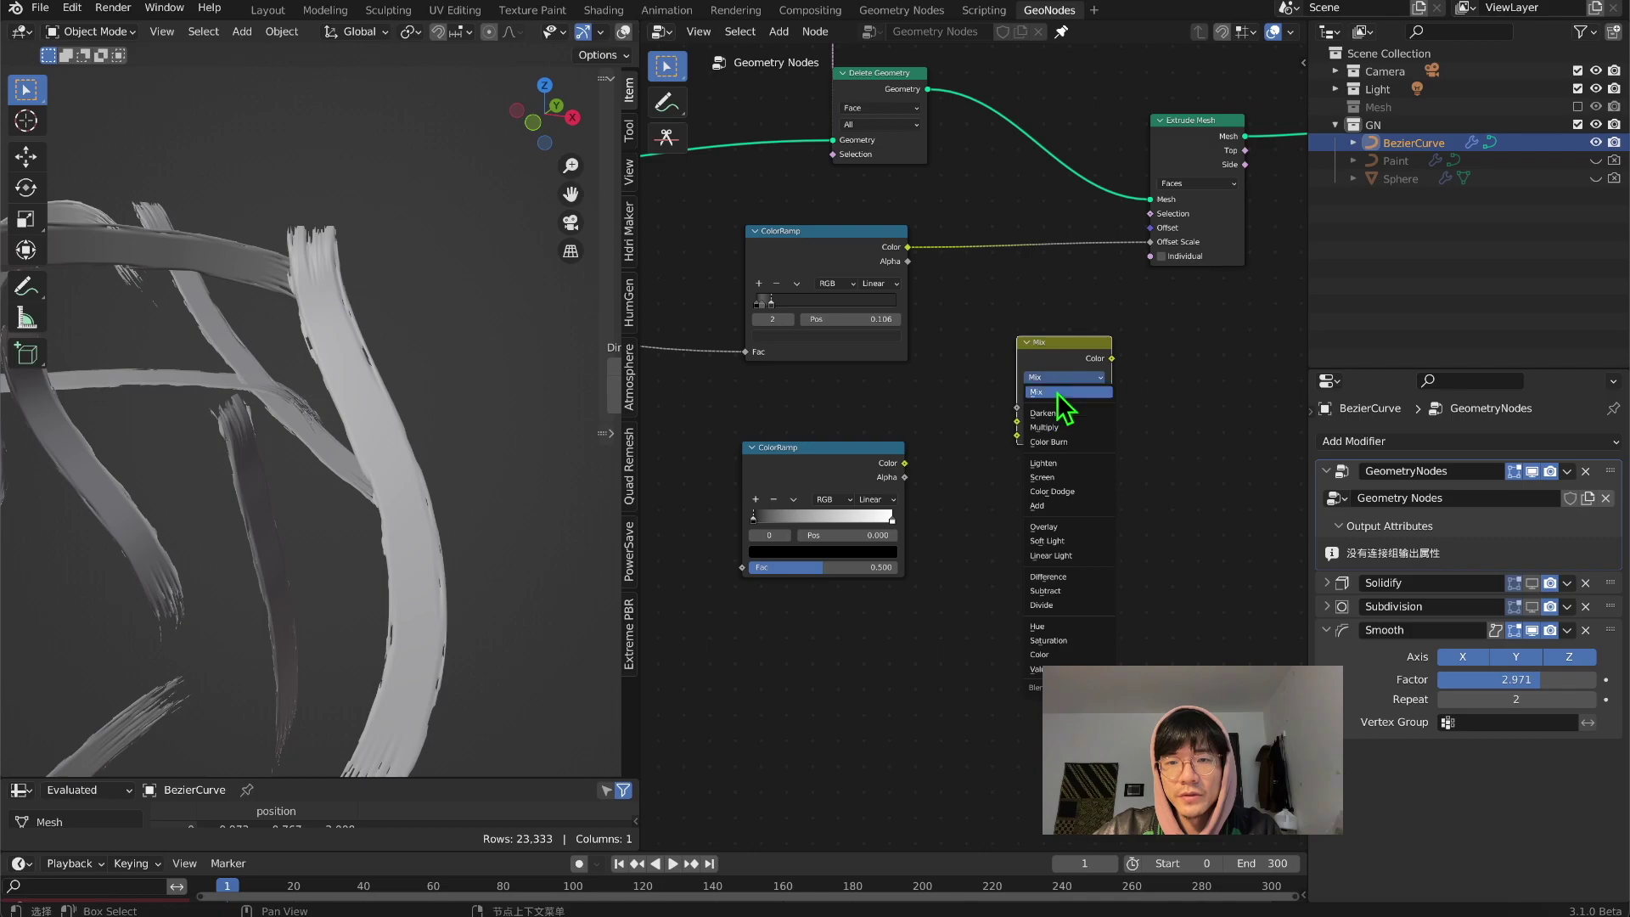
{"action": "left_click", "coordinate": [1051, 464]}
Step: Connect the upper ColorRamp to Color1 and the lower one to Color2 of the Lighten node, and link an upstream output to the lower ramp's Fac
{"action": "left_click_drag", "start_coordinate": [907, 247], "coordinate": [1017, 422]}
{"action": "left_click_drag", "start_coordinate": [905, 463], "coordinate": [1016, 436]}
{"action": "scroll", "coordinate": [925, 433], "scroll_direction": "down", "scroll_amount": 9}
{"action": "middle_click_drag", "start_coordinate": [831, 406], "coordinate": [1132, 298]}
{"action": "scroll", "coordinate": [883, 318], "scroll_direction": "up", "scroll_amount": 6}
{"action": "left_click_drag", "start_coordinate": [866, 258], "coordinate": [1252, 334]}
Step: Connect the Lighten node's colour output to the Extrude Mesh Offset Scale and set its mix factor to 1.000
{"action": "middle_click_drag", "start_coordinate": [1138, 247], "coordinate": [790, 407]}
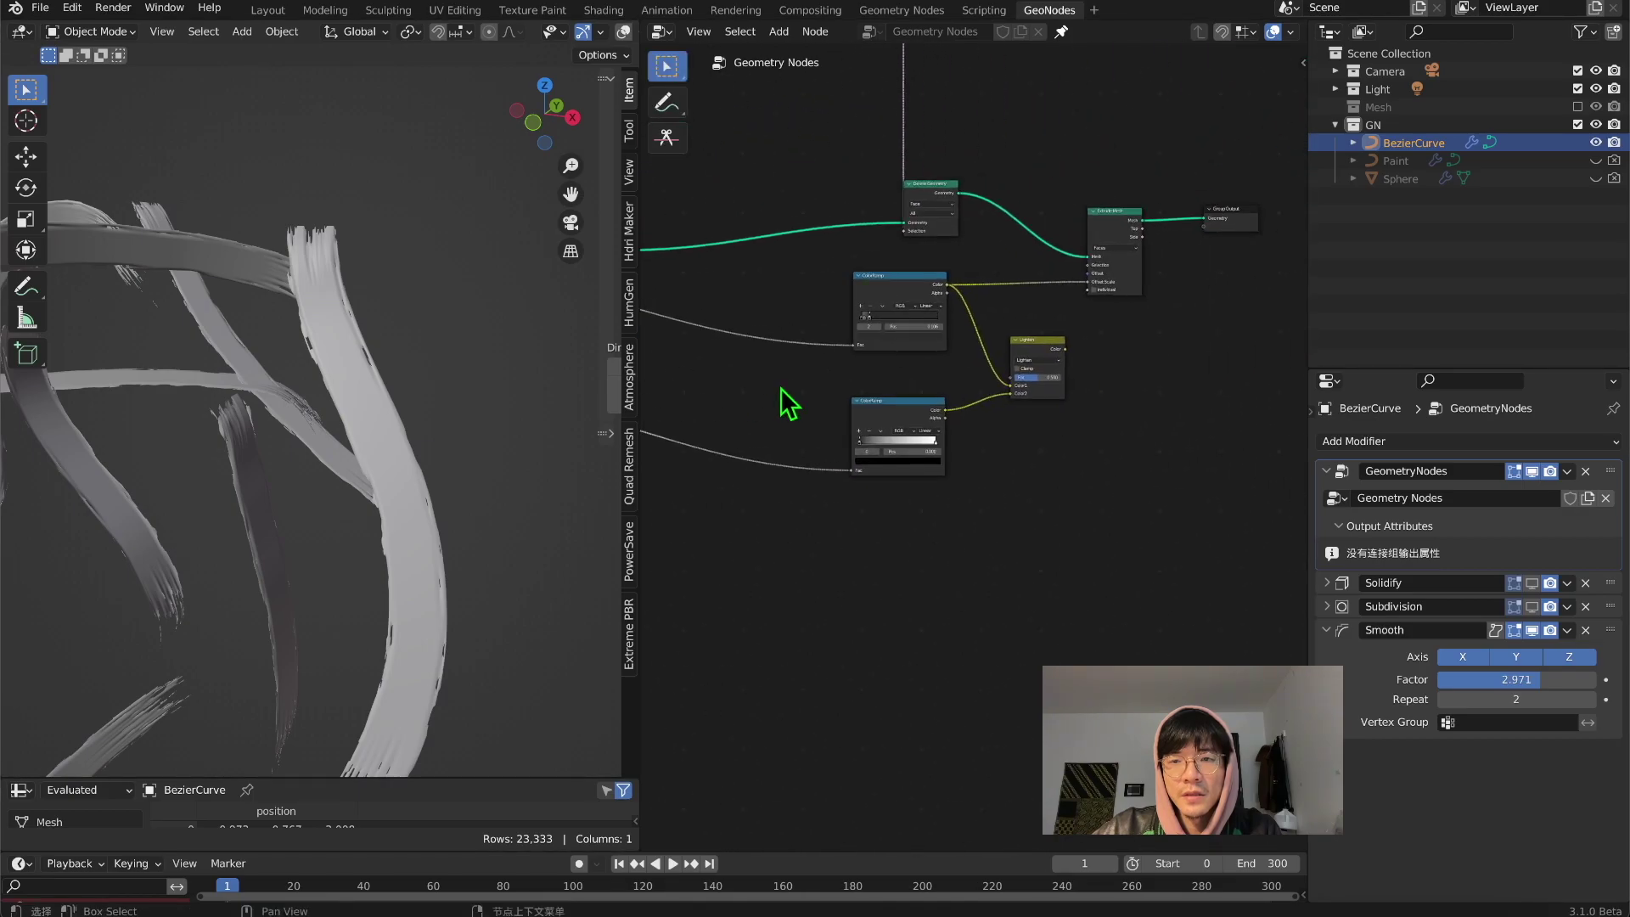
{"action": "scroll", "coordinate": [1108, 336], "scroll_direction": "up", "scroll_amount": 2}
{"action": "left_click_drag", "start_coordinate": [1120, 293], "coordinate": [1153, 184]}
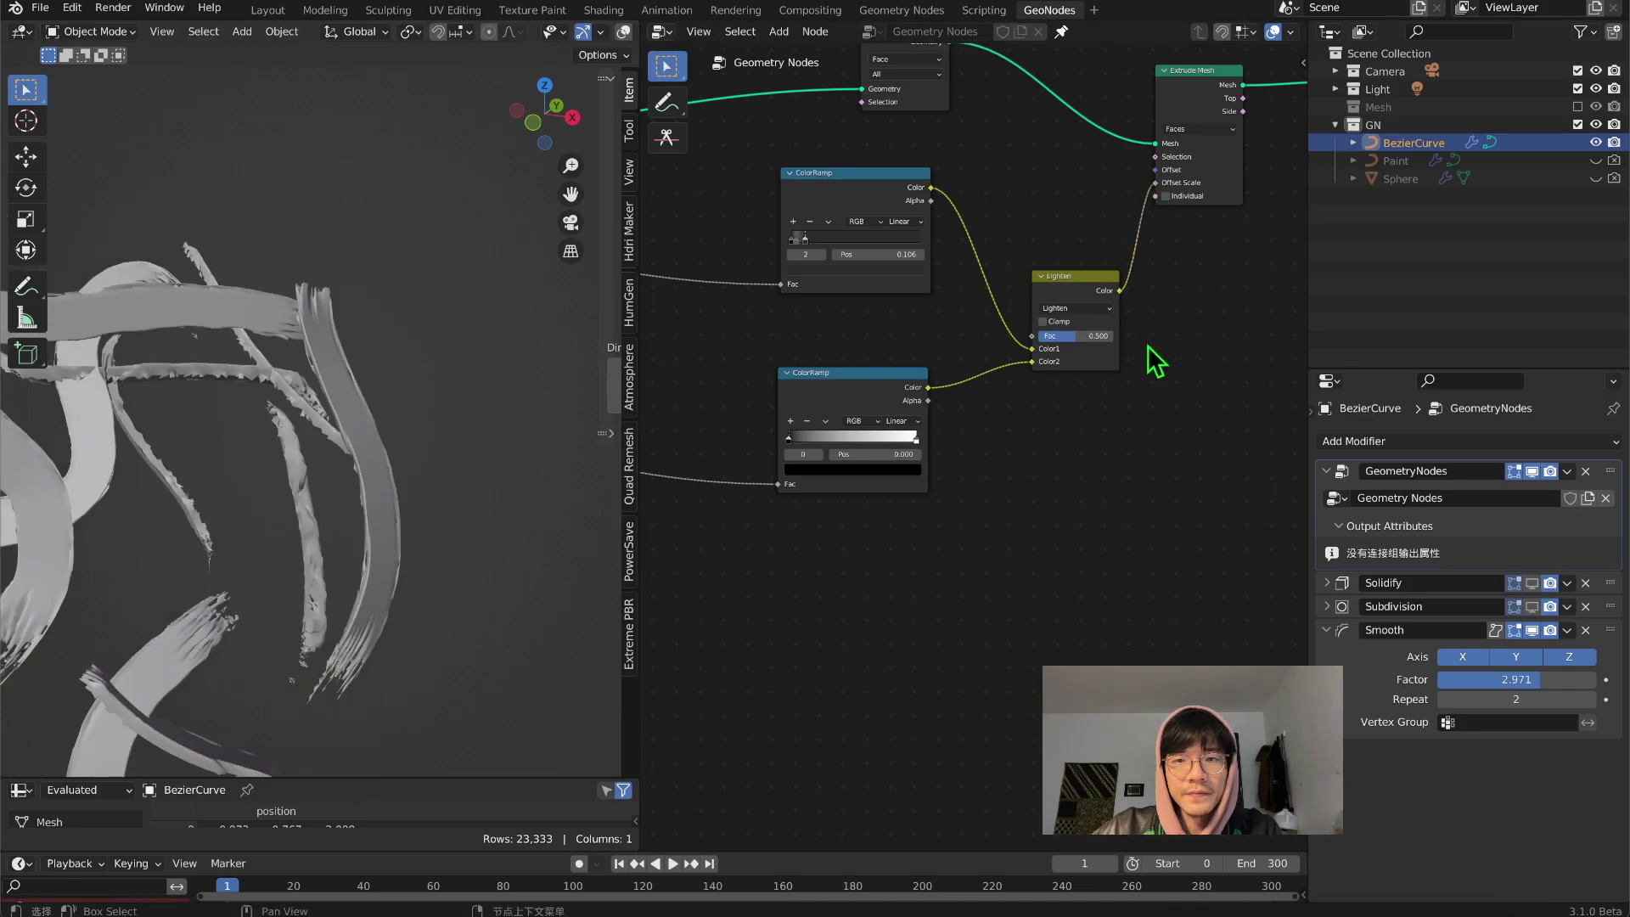
{"action": "left_click_drag", "start_coordinate": [1075, 336], "coordinate": [1114, 336]}
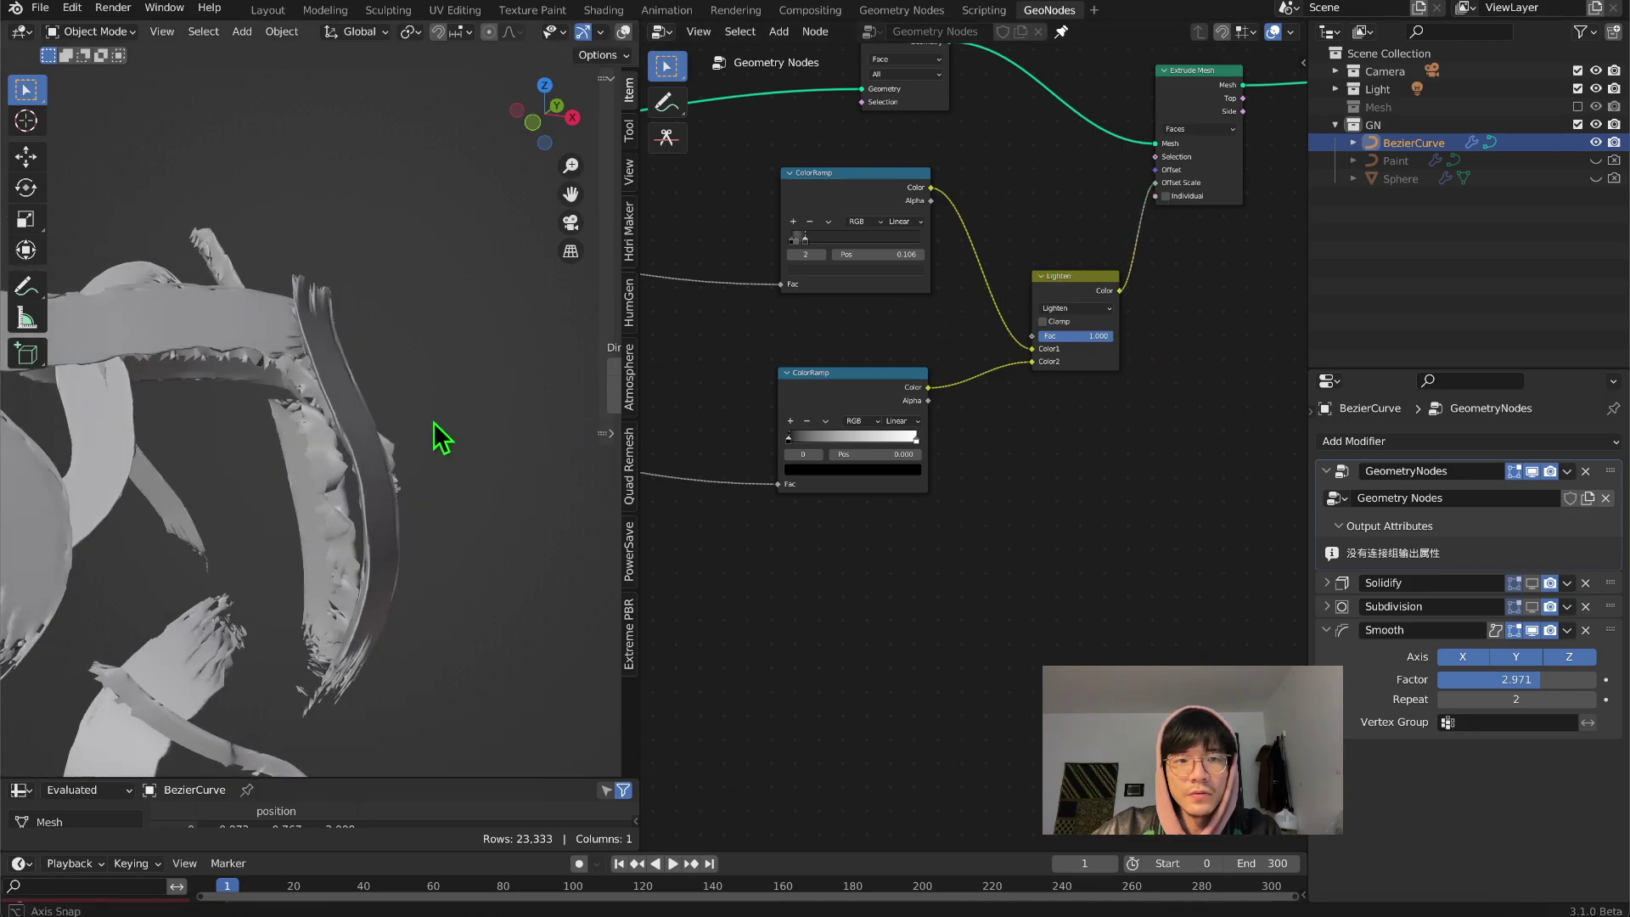
Step: Shape the lower ColorRamp with four stops, using dark grey for the two ends and black for the two middle stops
{"action": "mouse_move", "coordinate": [430, 422]}
{"action": "middle_mouse_down"}
{"action": "mouse_move", "coordinate": [342, 347]}
{"action": "mouse_move", "coordinate": [301, 350]}
{"action": "mouse_move", "coordinate": [363, 306]}
{"action": "mouse_move", "coordinate": [419, 349]}
{"action": "mouse_move", "coordinate": [430, 408]}
{"action": "mouse_move", "coordinate": [302, 350]}
{"action": "mouse_move", "coordinate": [278, 384]}
{"action": "mouse_move", "coordinate": [240, 306]}
{"action": "mouse_move", "coordinate": [247, 283]}
{"action": "middle_mouse_up"}
{"action": "scroll", "coordinate": [342, 346], "scroll_direction": "down", "scroll_amount": 3}
{"action": "scroll", "coordinate": [372, 402], "scroll_direction": "up", "scroll_amount": 4}
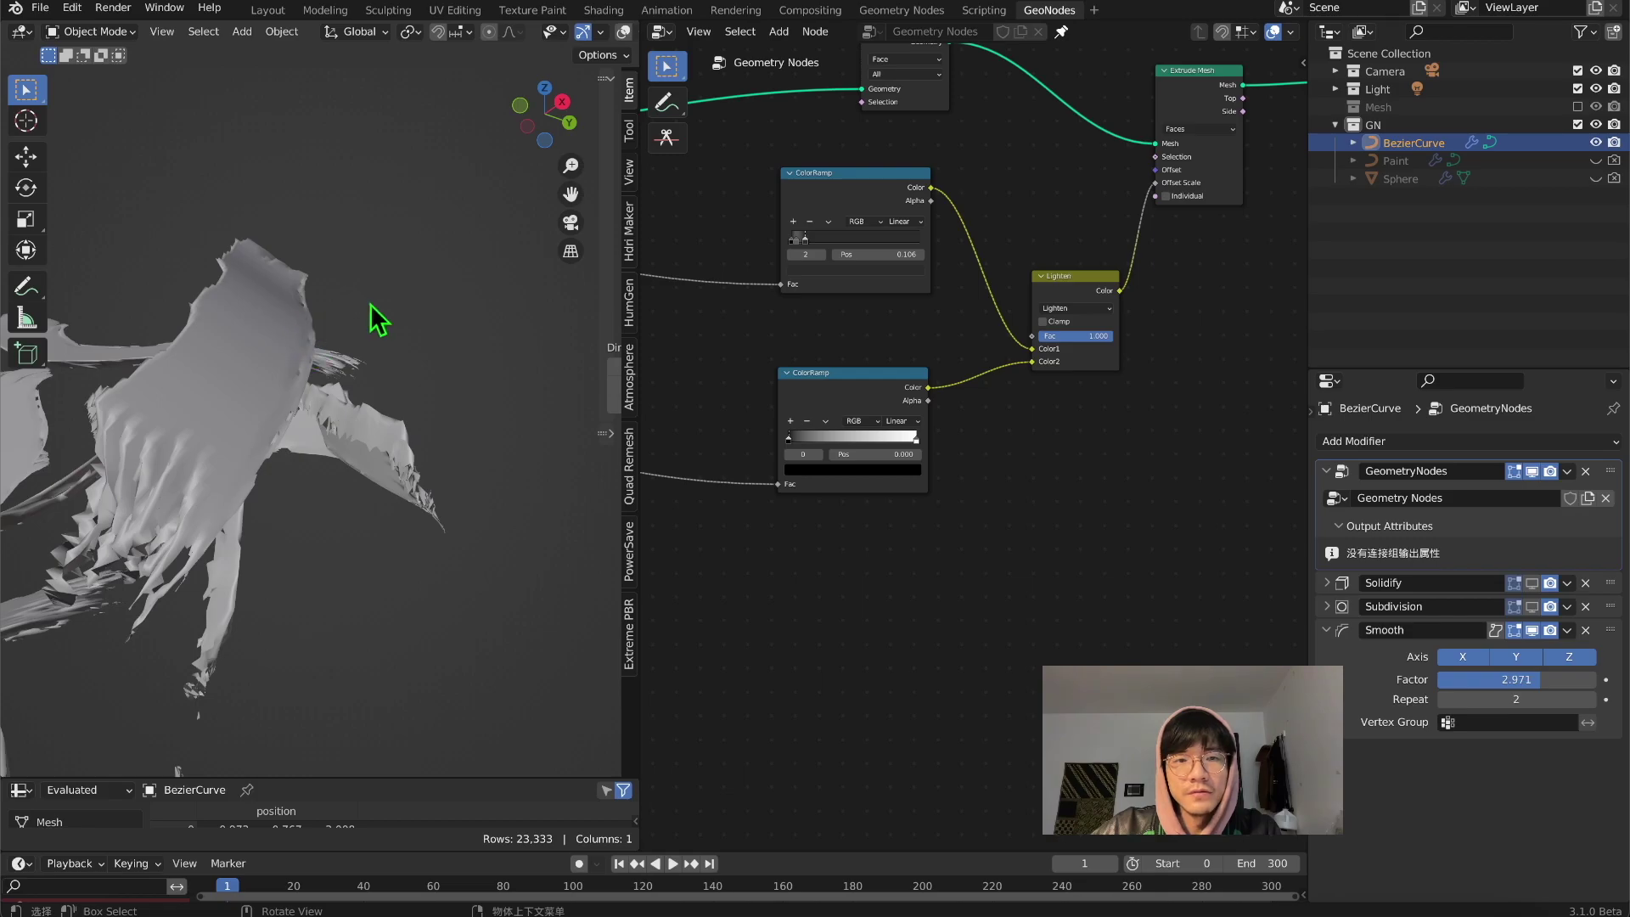
{"action": "left_click_drag", "start_coordinate": [790, 433], "coordinate": [909, 451]}
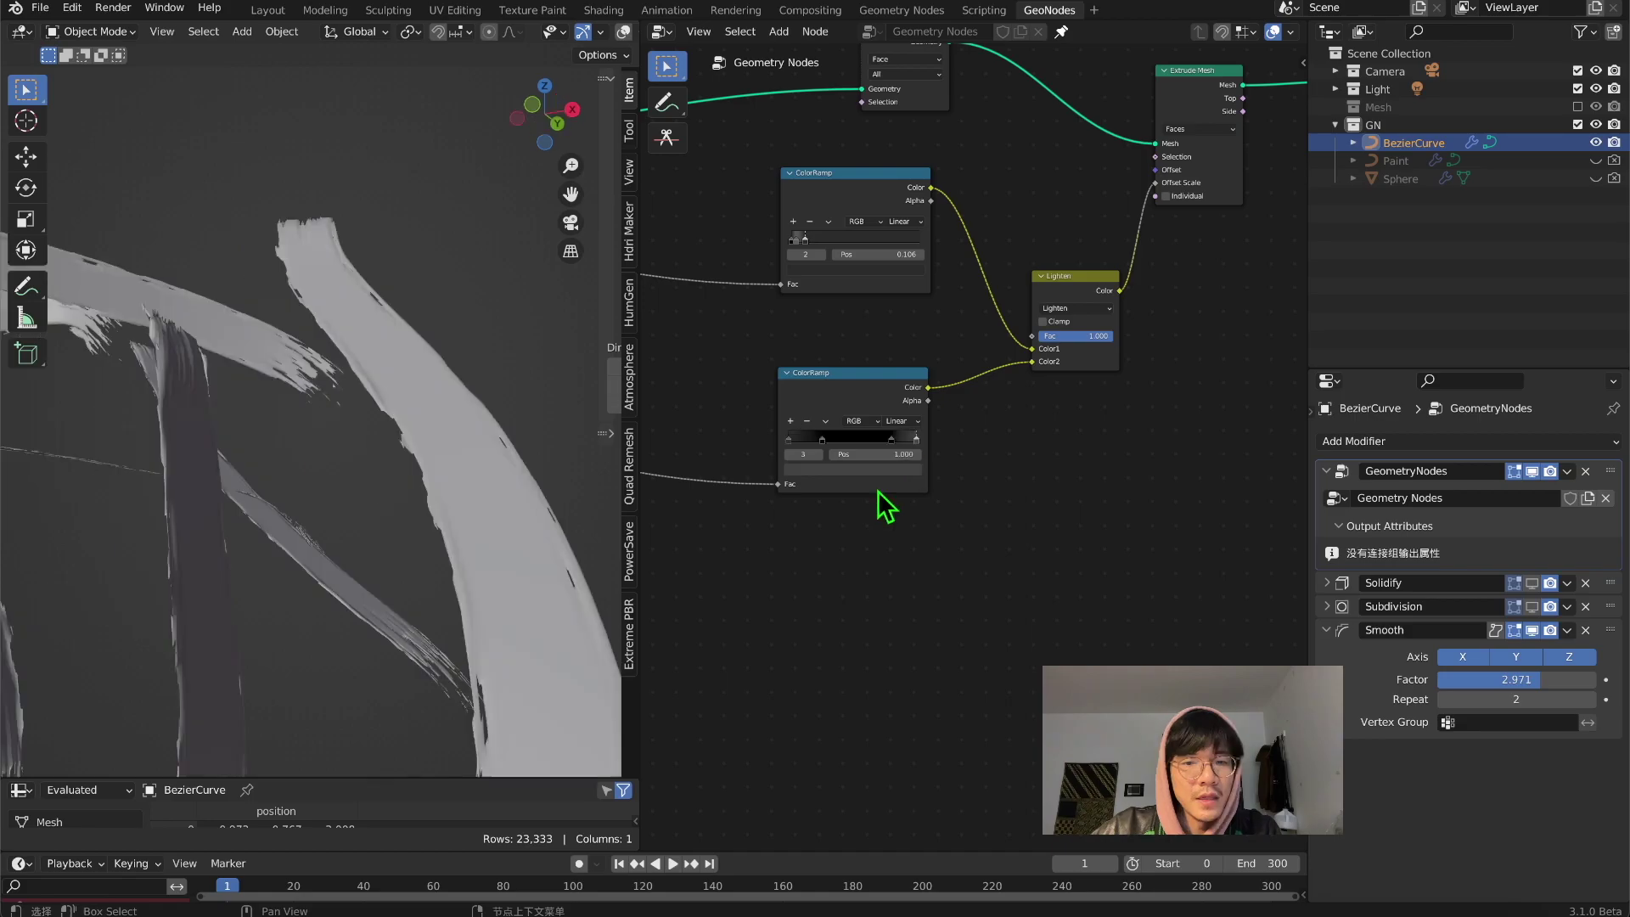
Step: Reposition the lower ColorRamp node and widen it to make its stops easier to adjust
{"action": "scroll", "coordinate": [883, 489], "scroll_direction": "up", "scroll_amount": 2}
{"action": "scroll", "coordinate": [864, 472], "scroll_direction": "up", "scroll_amount": 4}
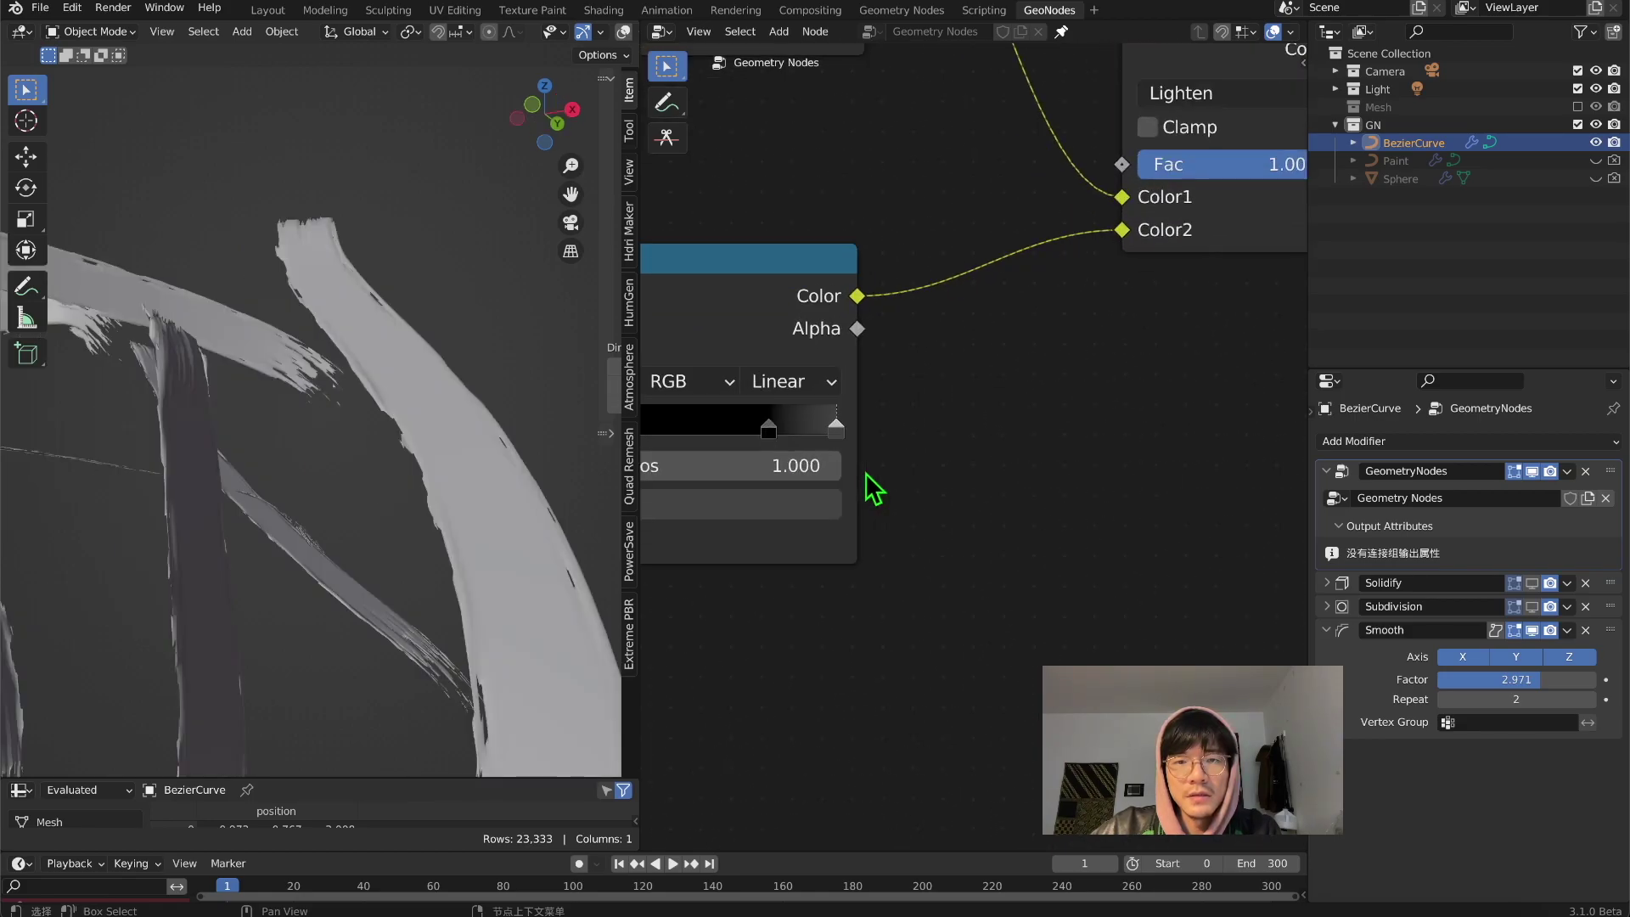
{"action": "scroll", "coordinate": [1033, 289], "scroll_direction": "down", "scroll_amount": 1}
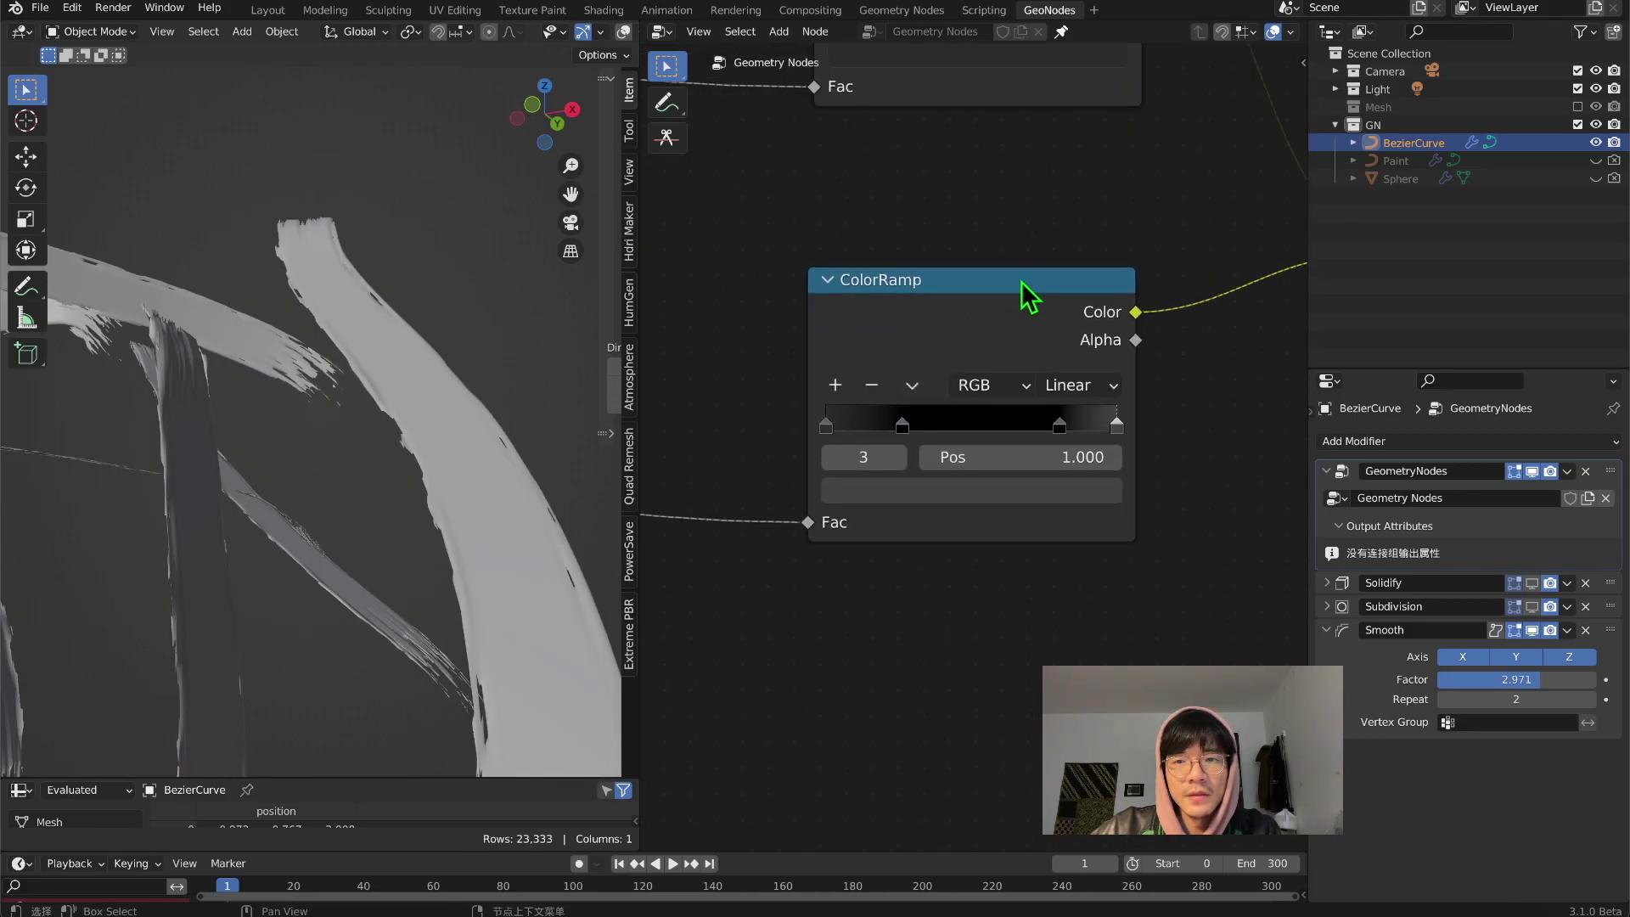
{"action": "left_click_drag", "start_coordinate": [1019, 272], "coordinate": [971, 233]}
{"action": "left_click_drag", "start_coordinate": [1085, 235], "coordinate": [1192, 236]}
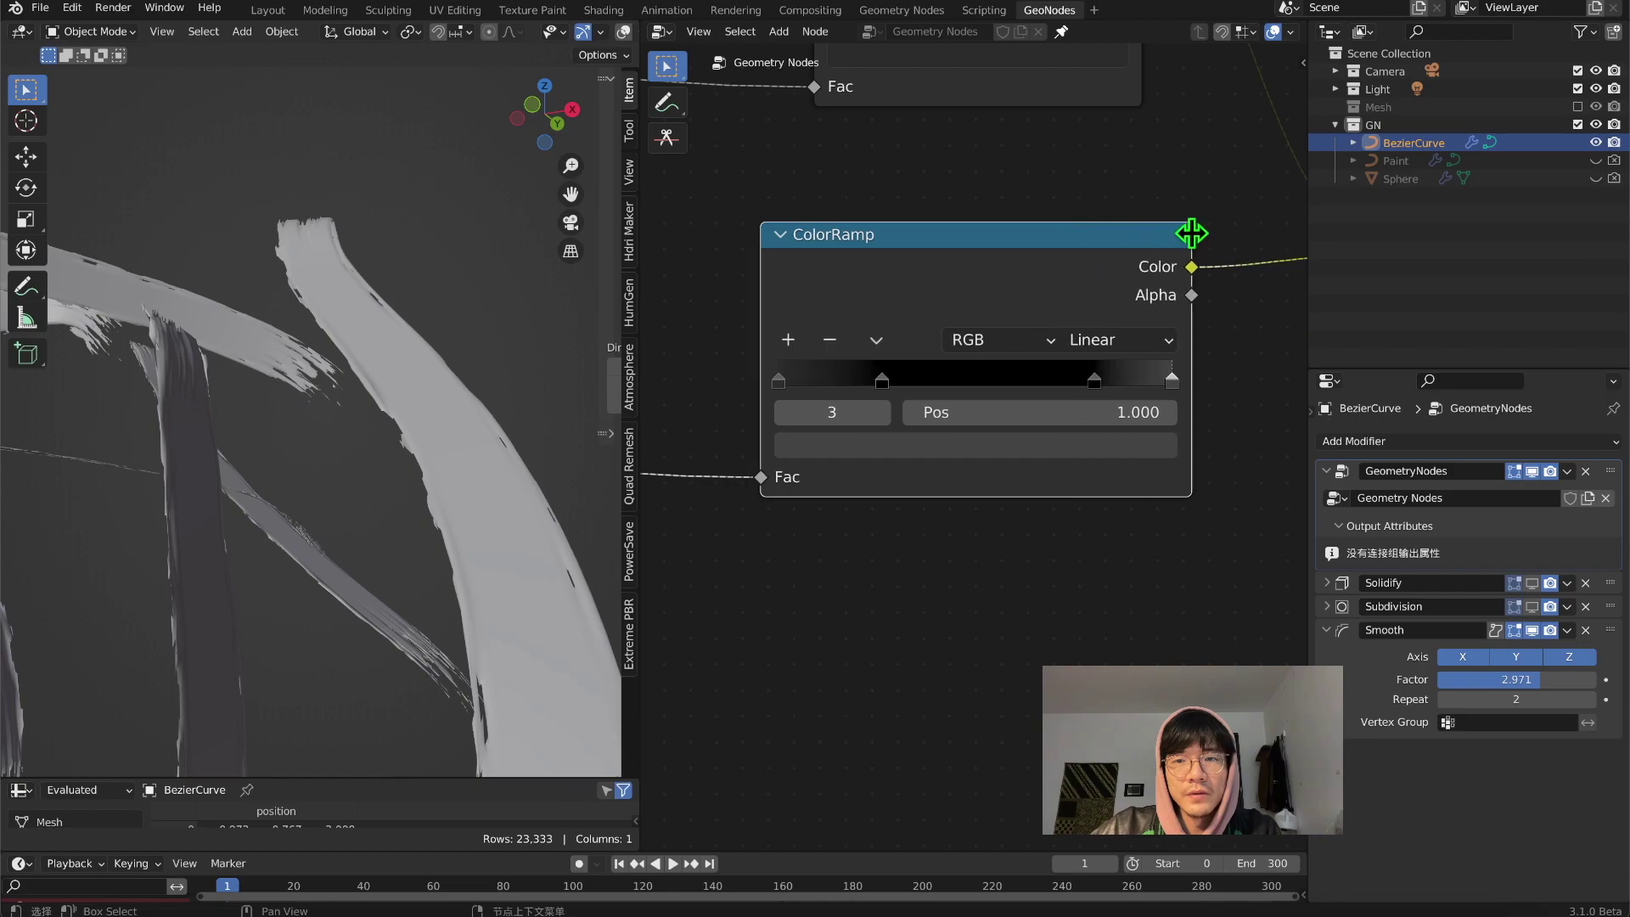
Step: Move the lower ramp's first stop to 0.057, shift its last grey stop slightly inward, and add a black stop at position 1.000
{"action": "left_click_drag", "start_coordinate": [780, 379], "coordinate": [798, 386]}
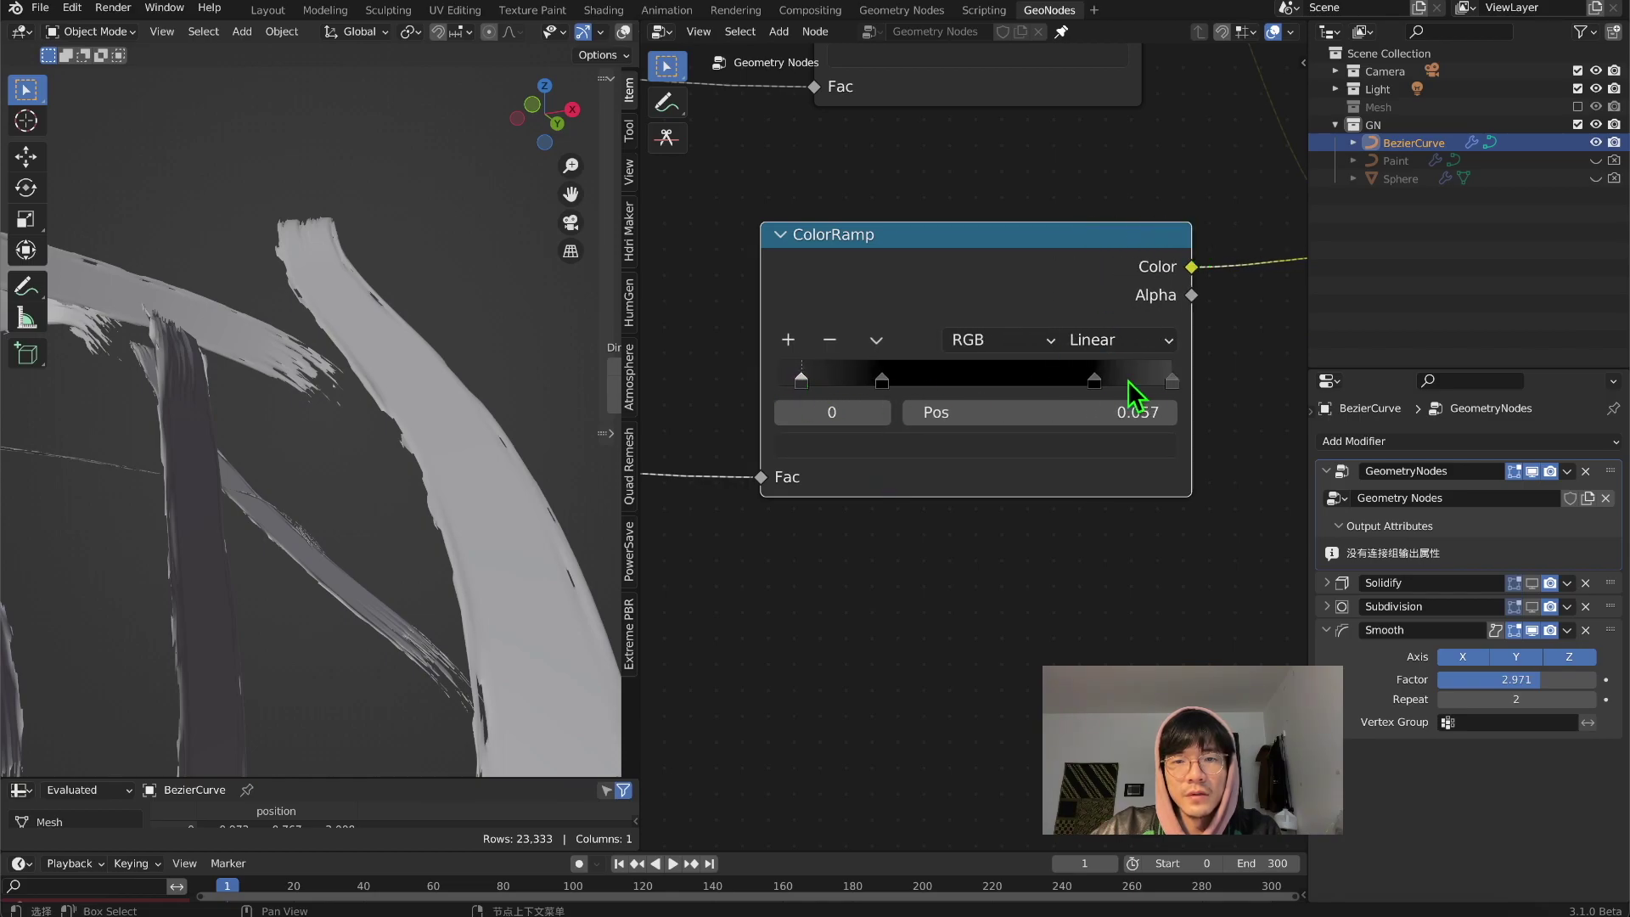
{"action": "mouse_move", "coordinate": [1171, 381]}
{"action": "left_mouse_down"}
{"action": "mouse_move", "coordinate": [1150, 383]}
{"action": "mouse_move", "coordinate": [1172, 382]}
{"action": "left_mouse_up"}
{"action": "left_click", "coordinate": [780, 338]}
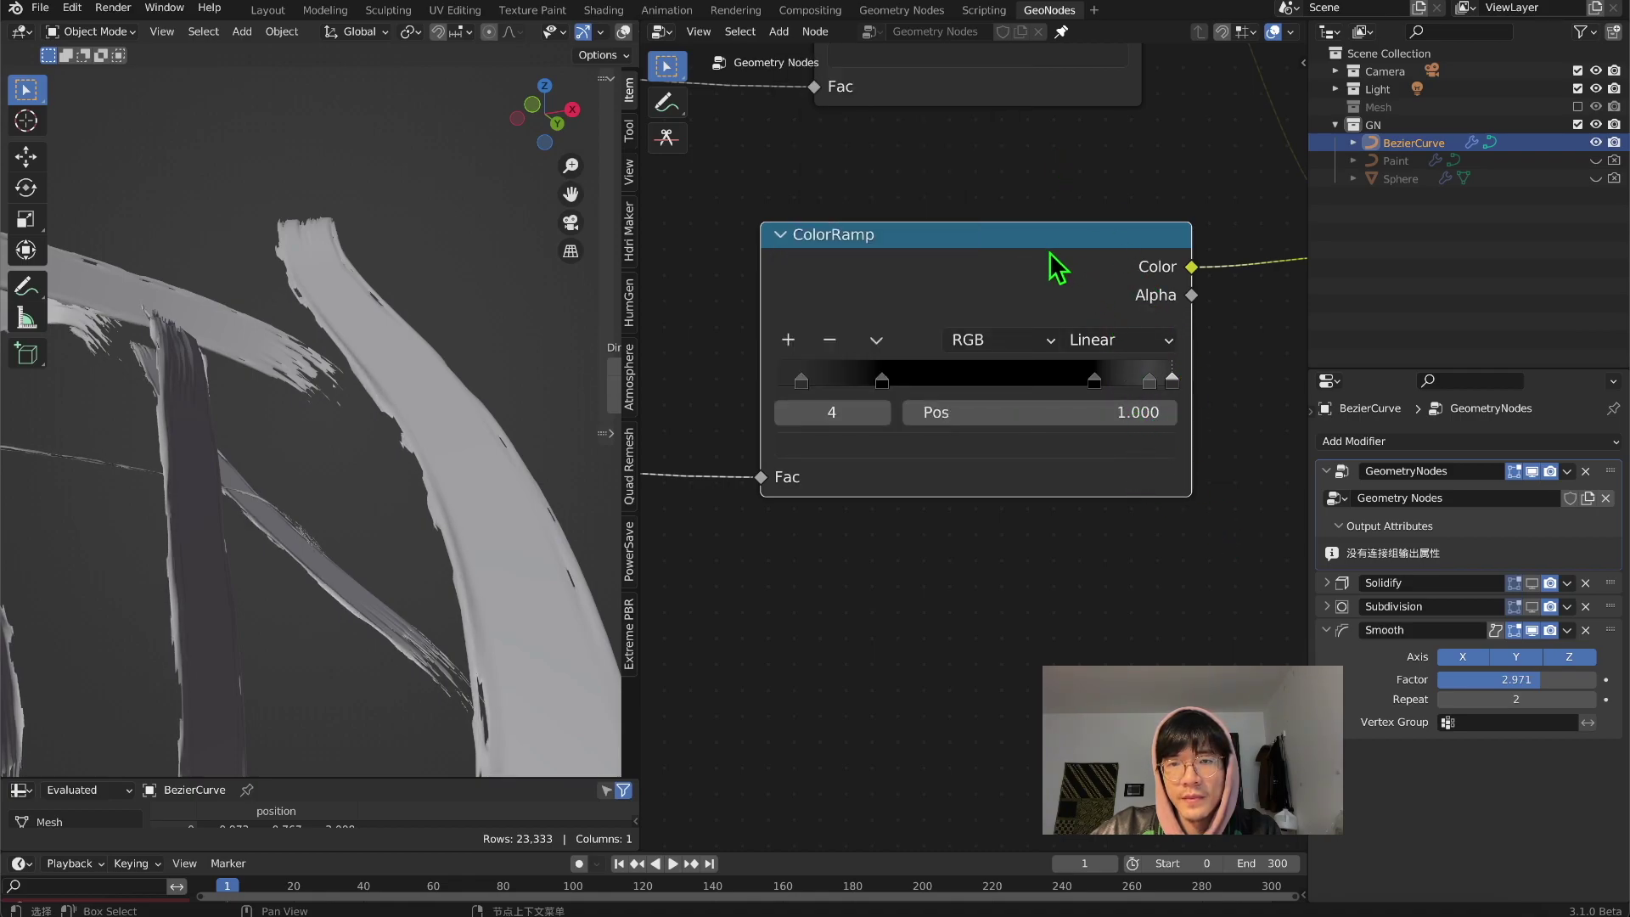
{"action": "left_click", "coordinate": [1147, 441]}
{"action": "left_click_drag", "start_coordinate": [999, 214], "coordinate": [999, 270]}
Step: Add a black stop at position 0.000 on the lower ColorRamp and move the neighbouring inner black stop to 0.148
{"action": "left_click", "coordinate": [788, 340]}
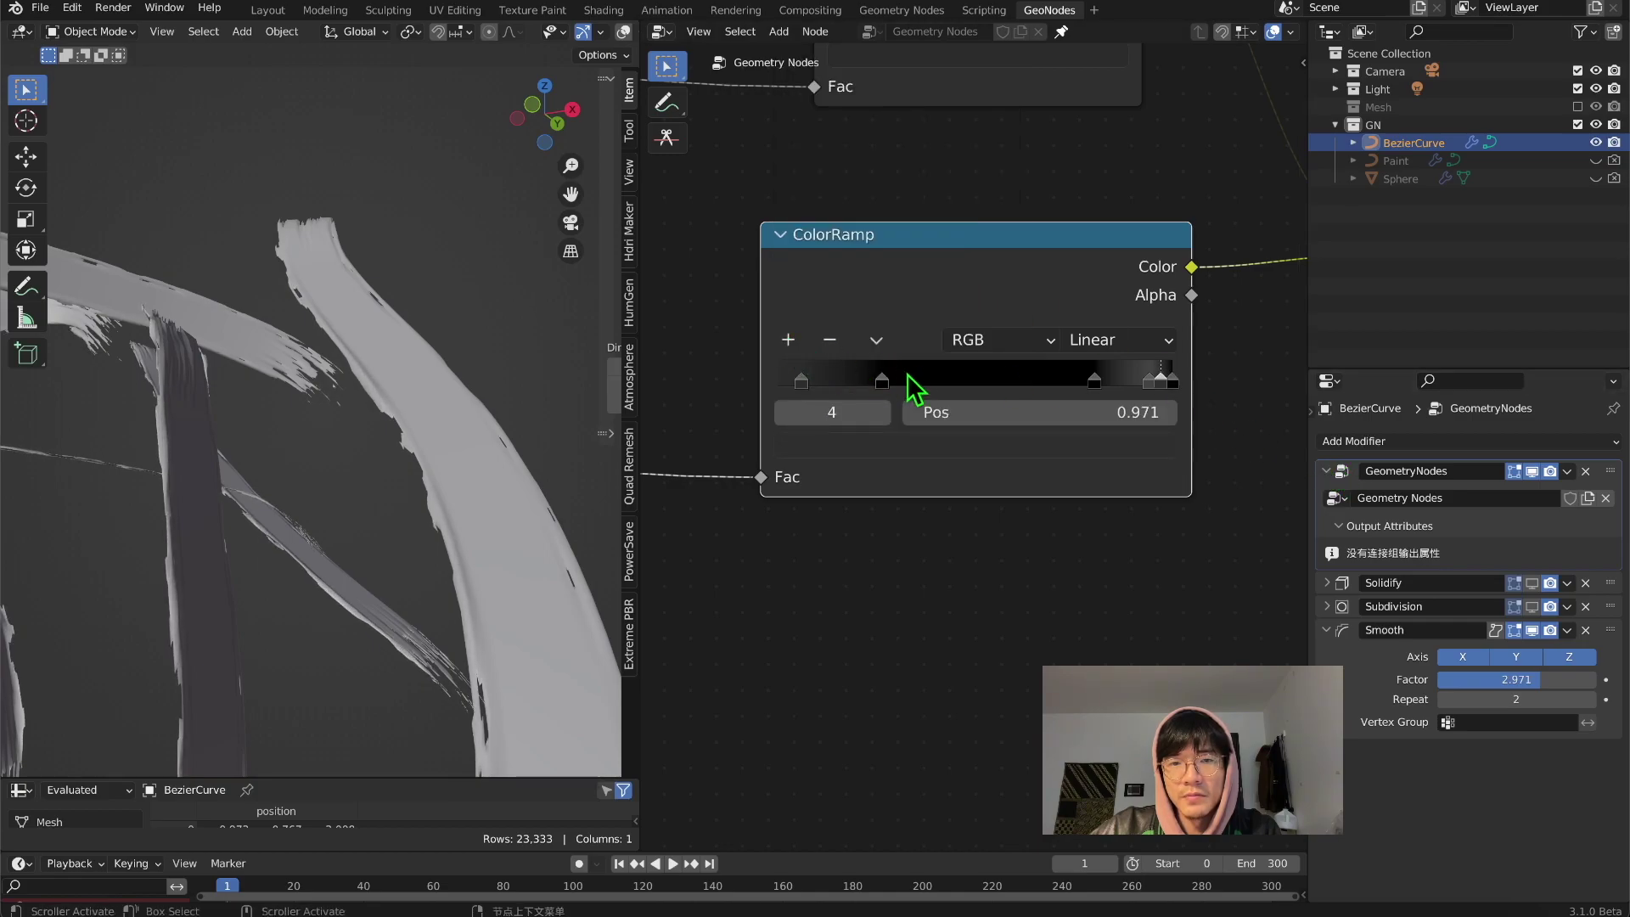
{"action": "left_click_drag", "start_coordinate": [1159, 379], "coordinate": [921, 393]}
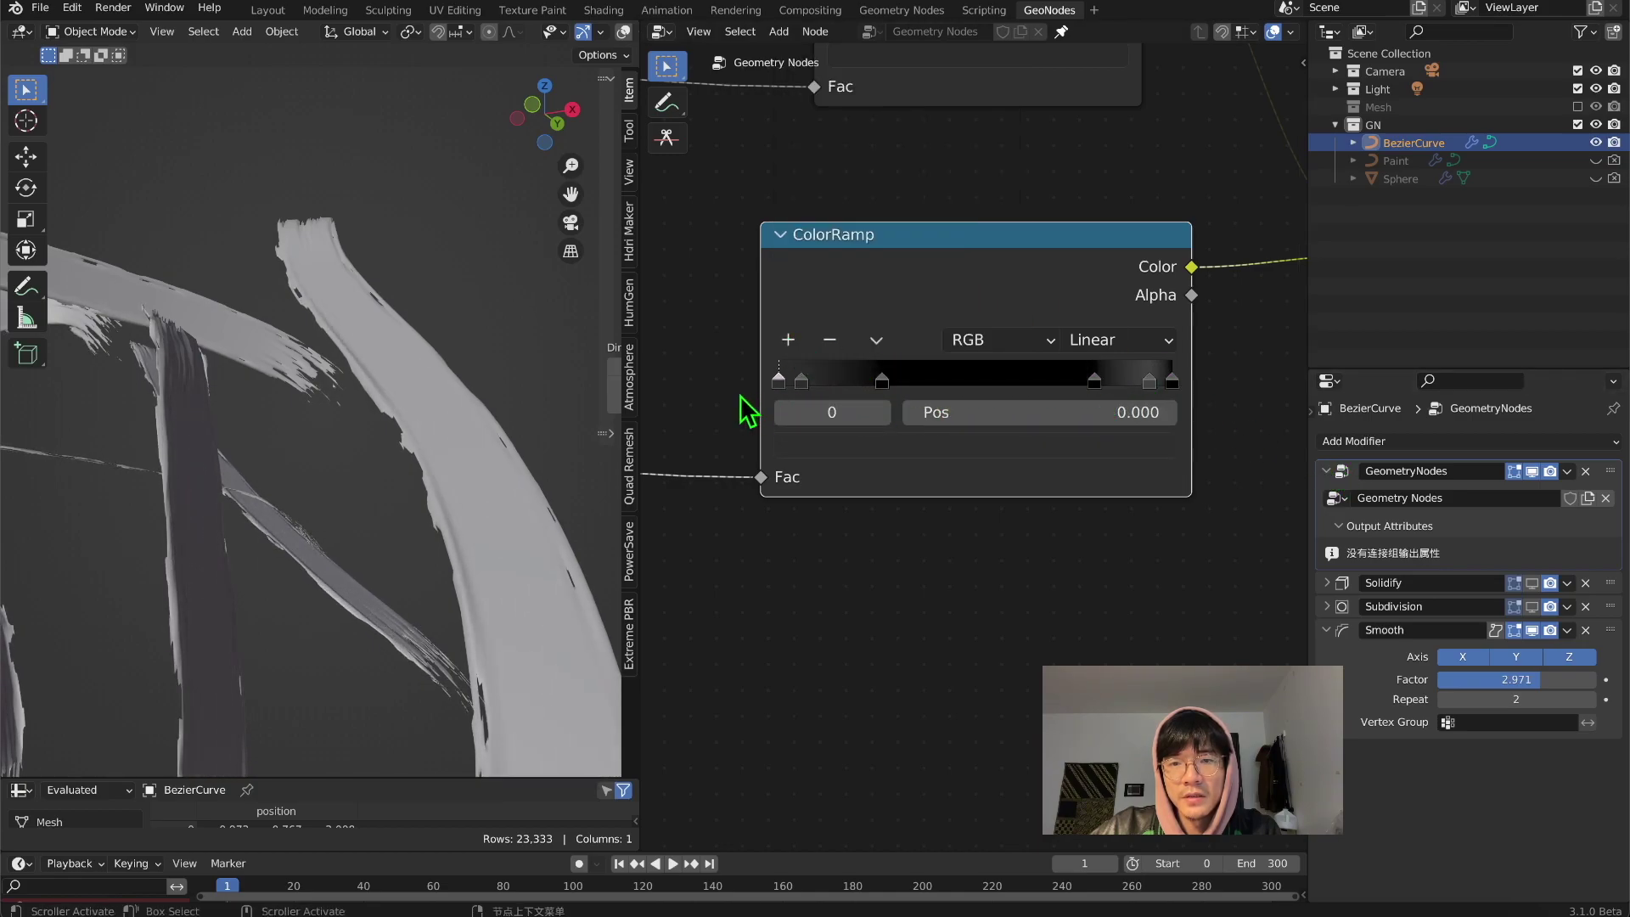
{"action": "left_click", "coordinate": [842, 448]}
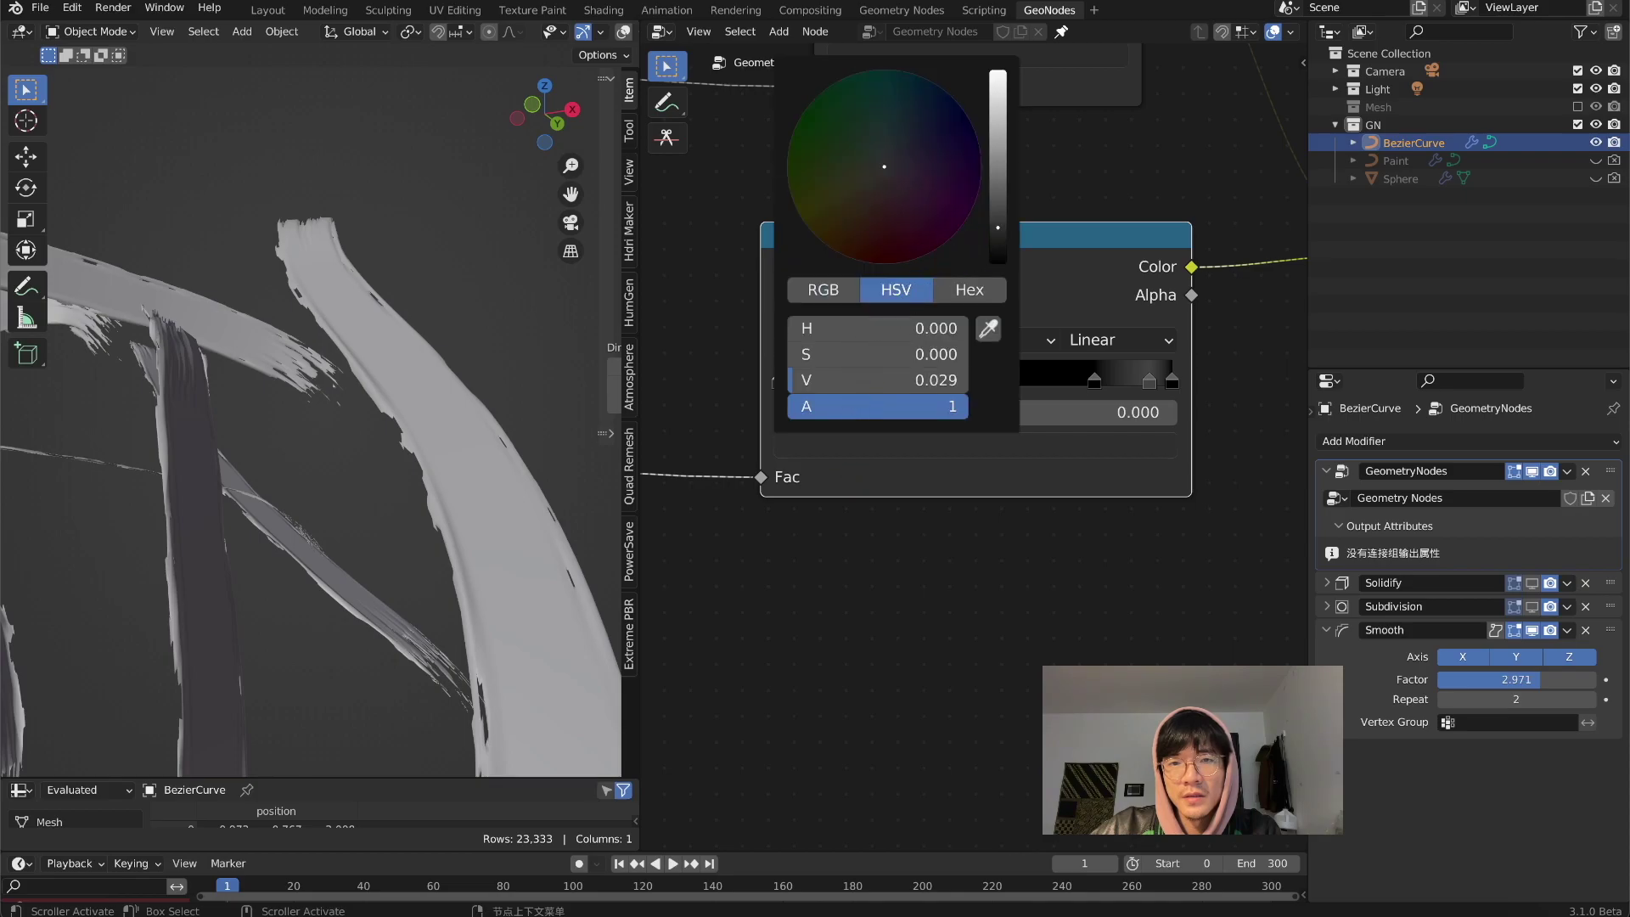
{"action": "left_click_drag", "start_coordinate": [985, 244], "coordinate": [998, 262]}
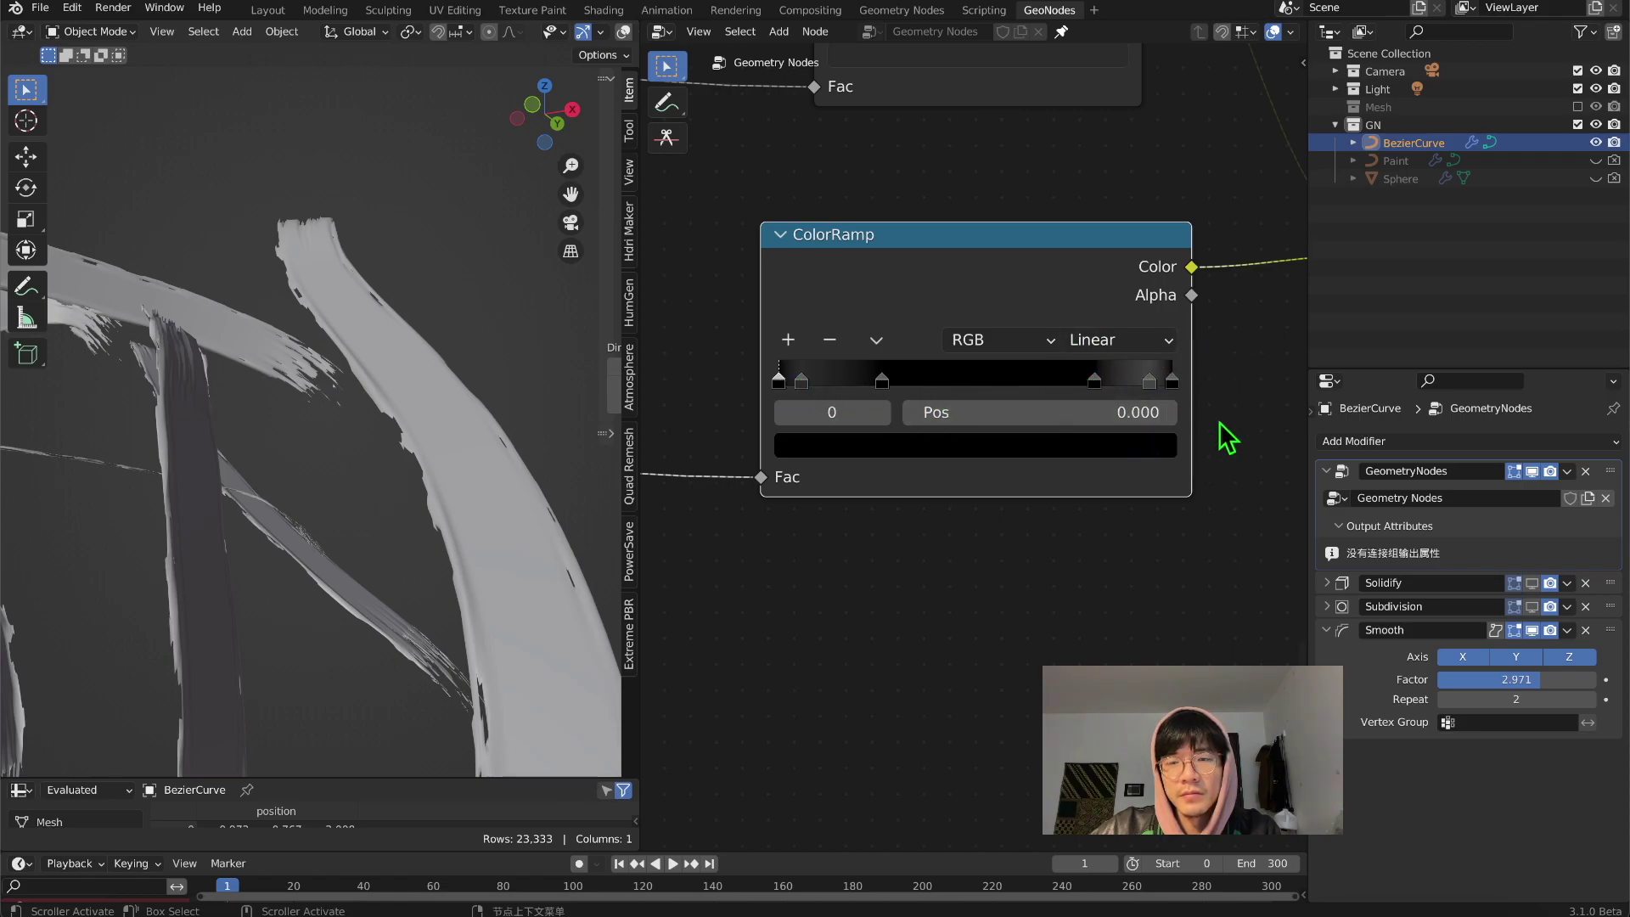
{"action": "left_click_drag", "start_coordinate": [881, 383], "coordinate": [841, 386]}
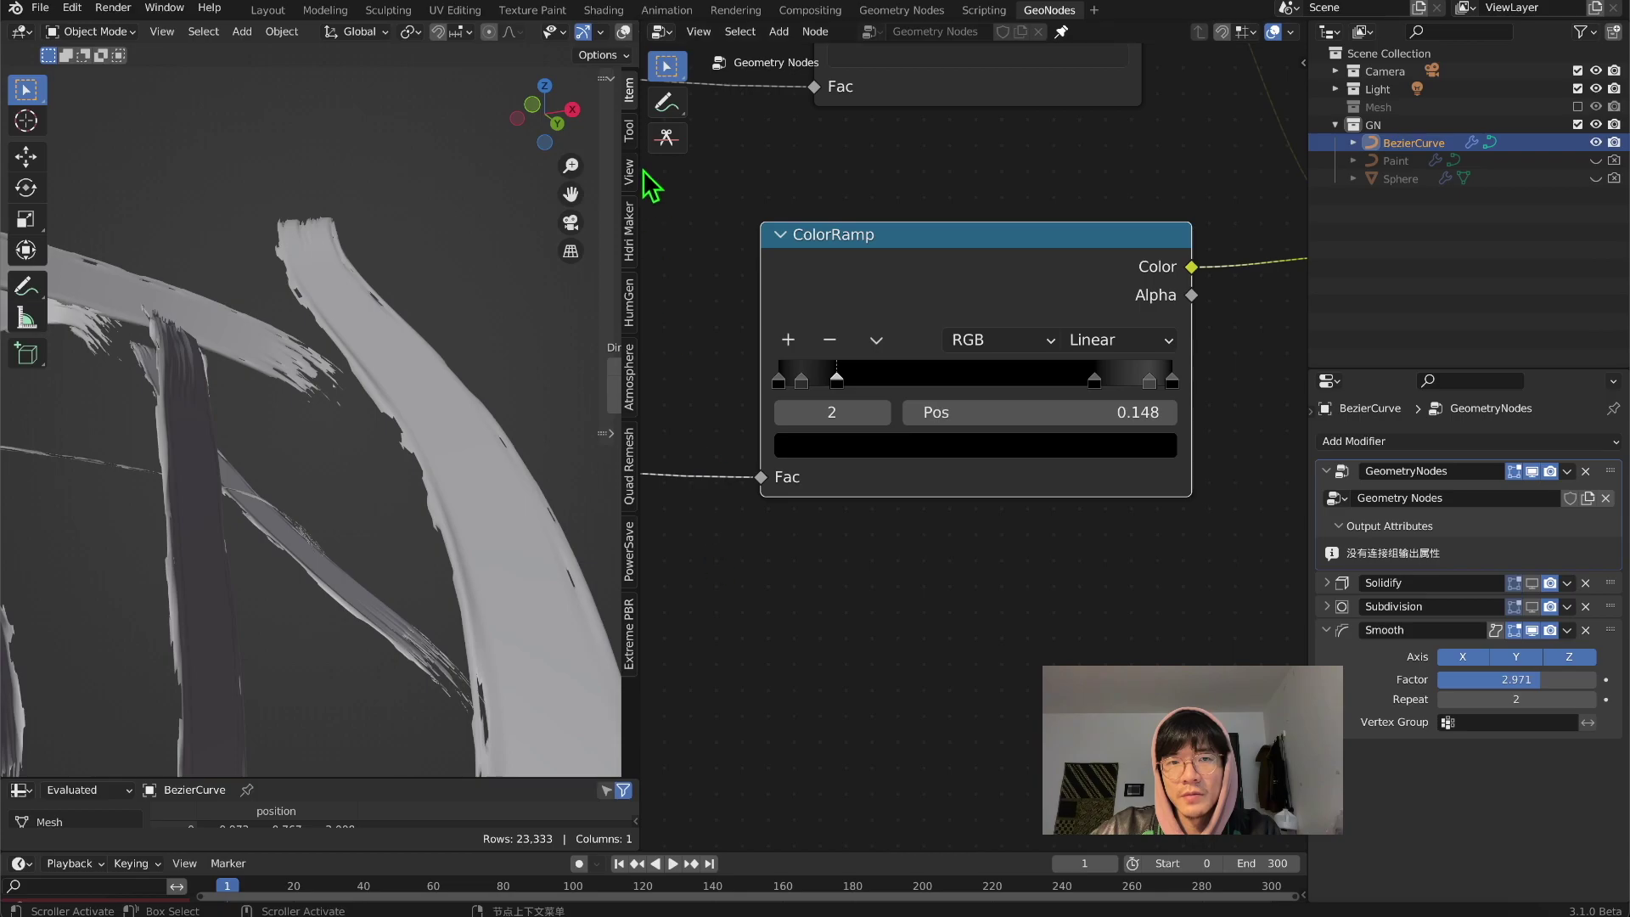
Step: Annotate the stroke's cross-section below the ColorRamp as a flat outline with a raised bump near each end
{"action": "left_click", "coordinate": [675, 99]}
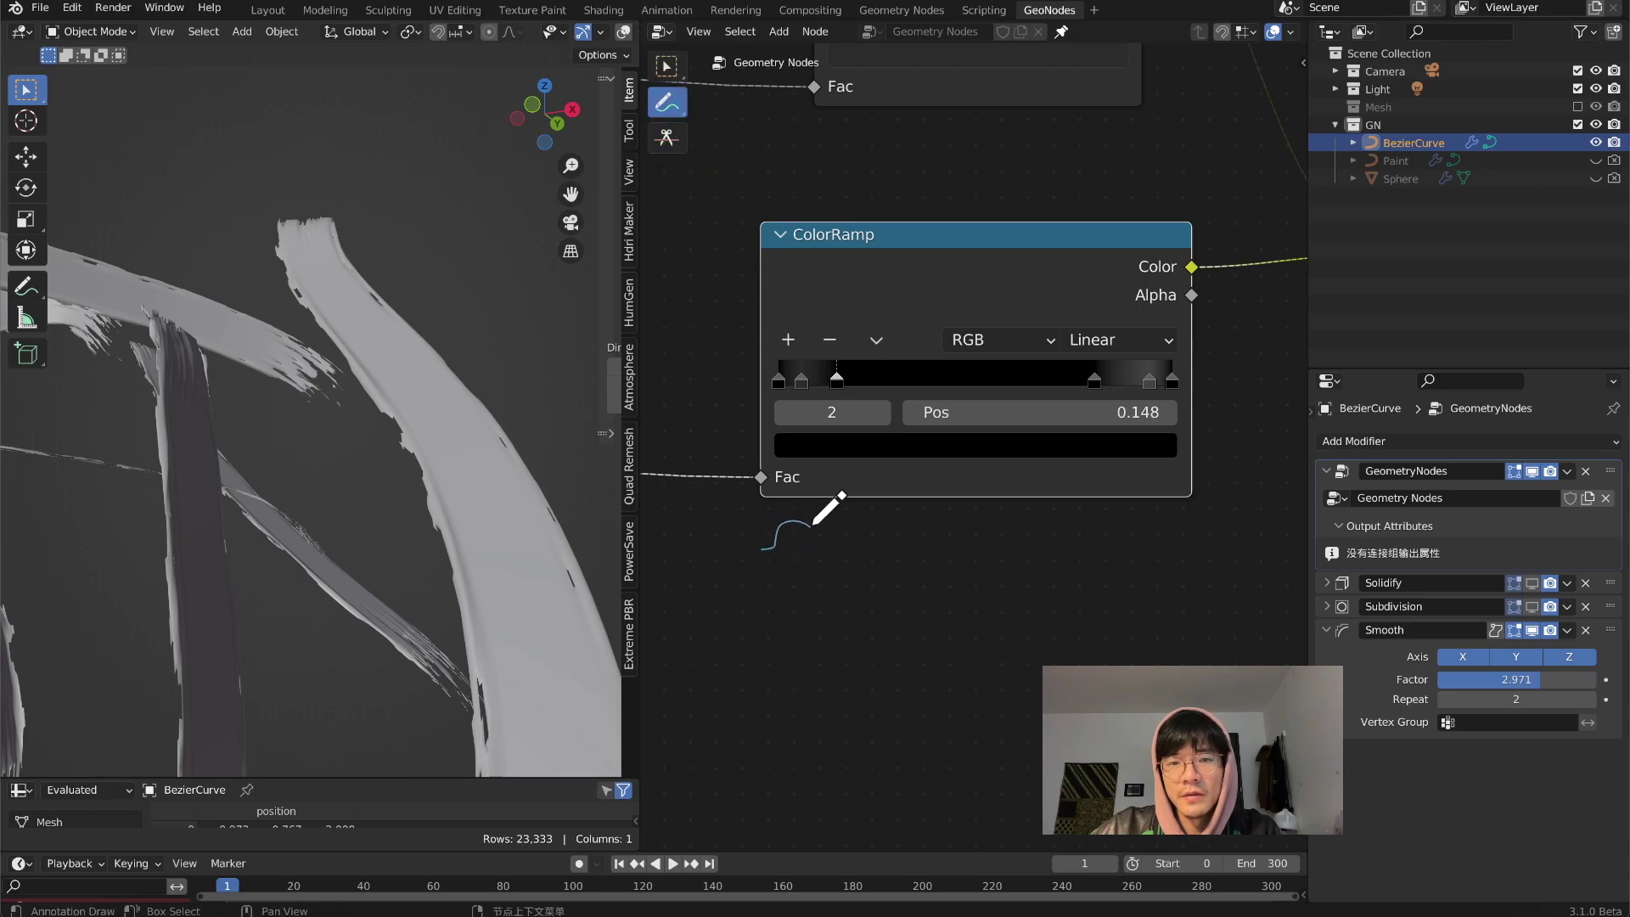
{"action": "mouse_move", "coordinate": [926, 542]}
{"action": "left_mouse_down"}
{"action": "mouse_move", "coordinate": [1134, 534]}
{"action": "mouse_move", "coordinate": [1095, 561]}
{"action": "mouse_move", "coordinate": [829, 559]}
{"action": "left_mouse_up"}
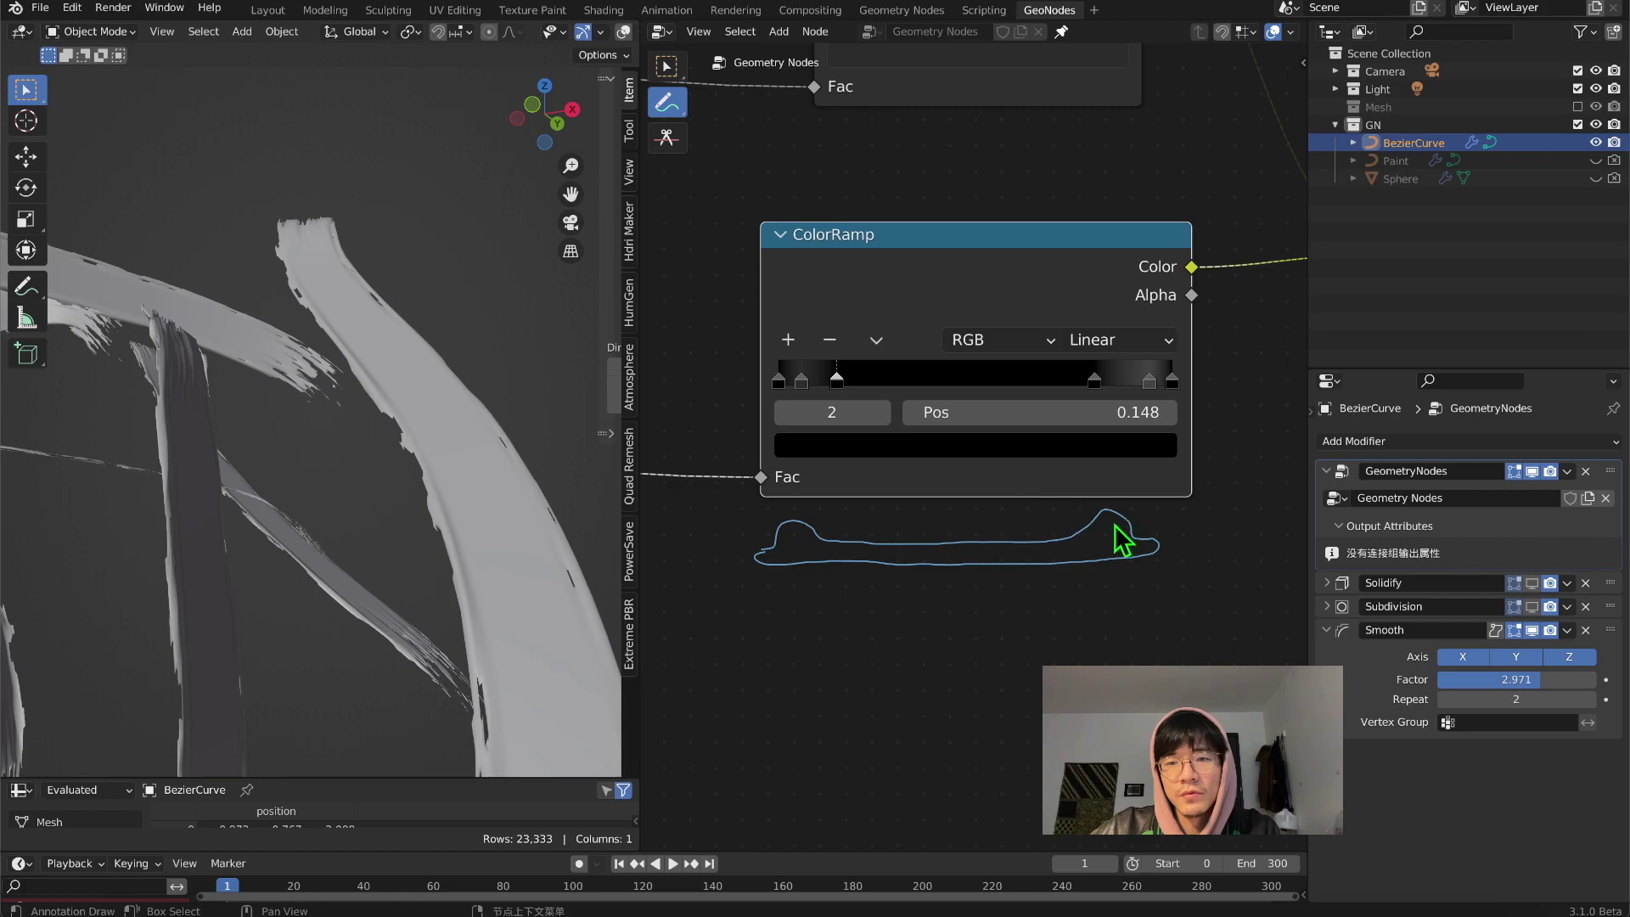
Step: Insert a Set Material node between the Extrude Mesh node and the Group Output
{"action": "scroll", "coordinate": [968, 570], "scroll_direction": "down", "scroll_amount": 1}
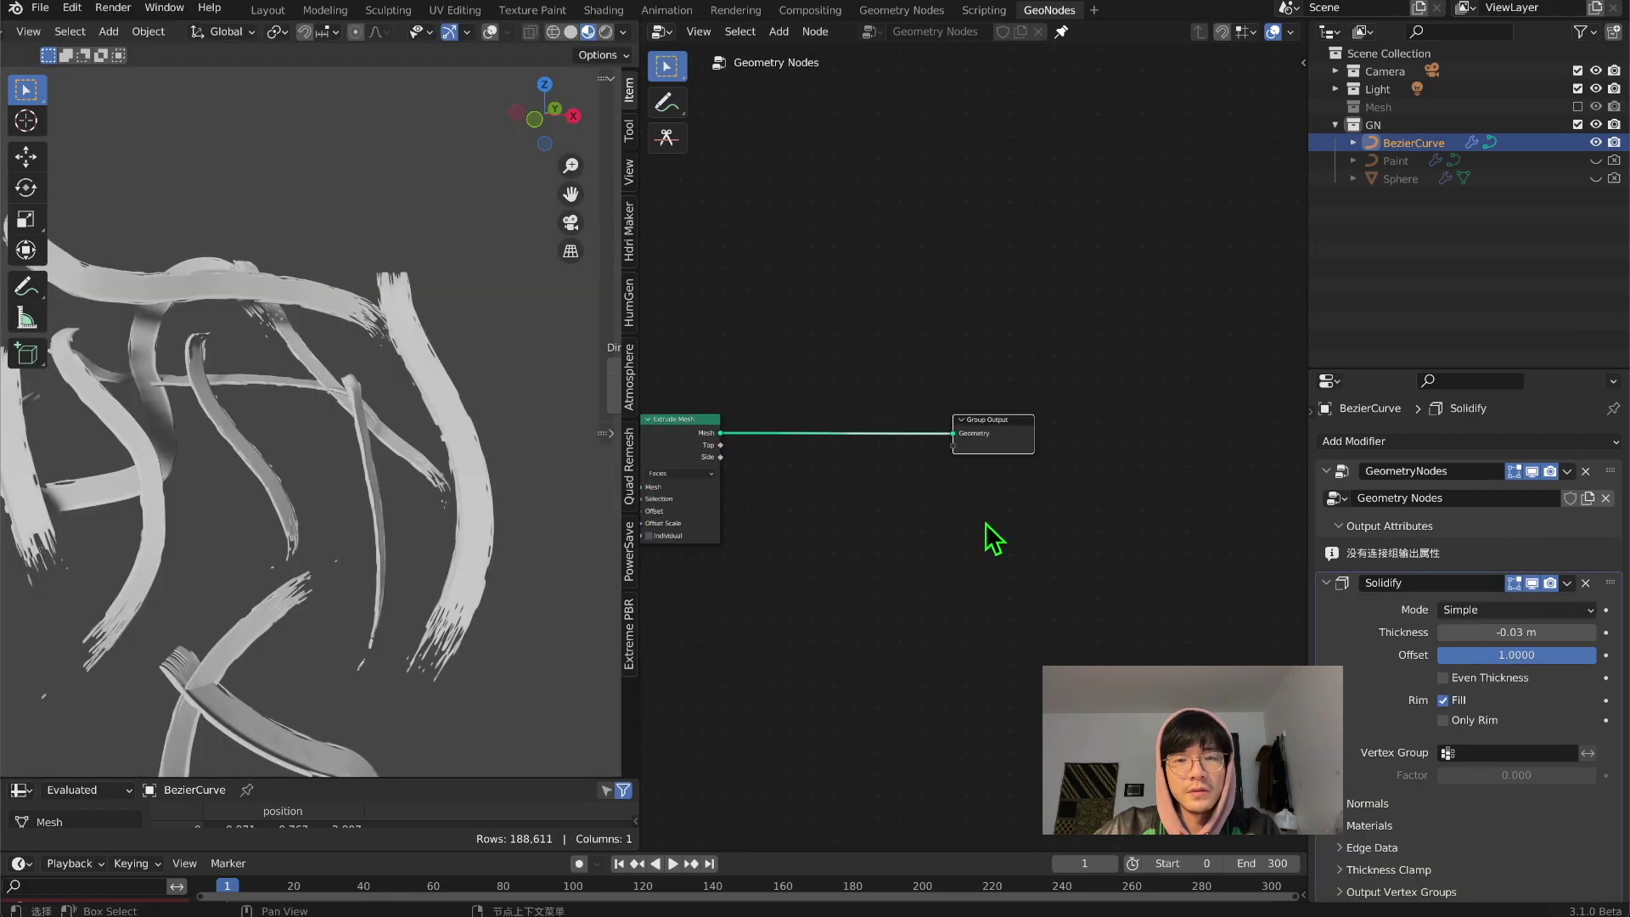
{"action": "middle_click_drag", "start_coordinate": [985, 538], "coordinate": [1080, 502]}
{"action": "key", "text": "shift+a"}
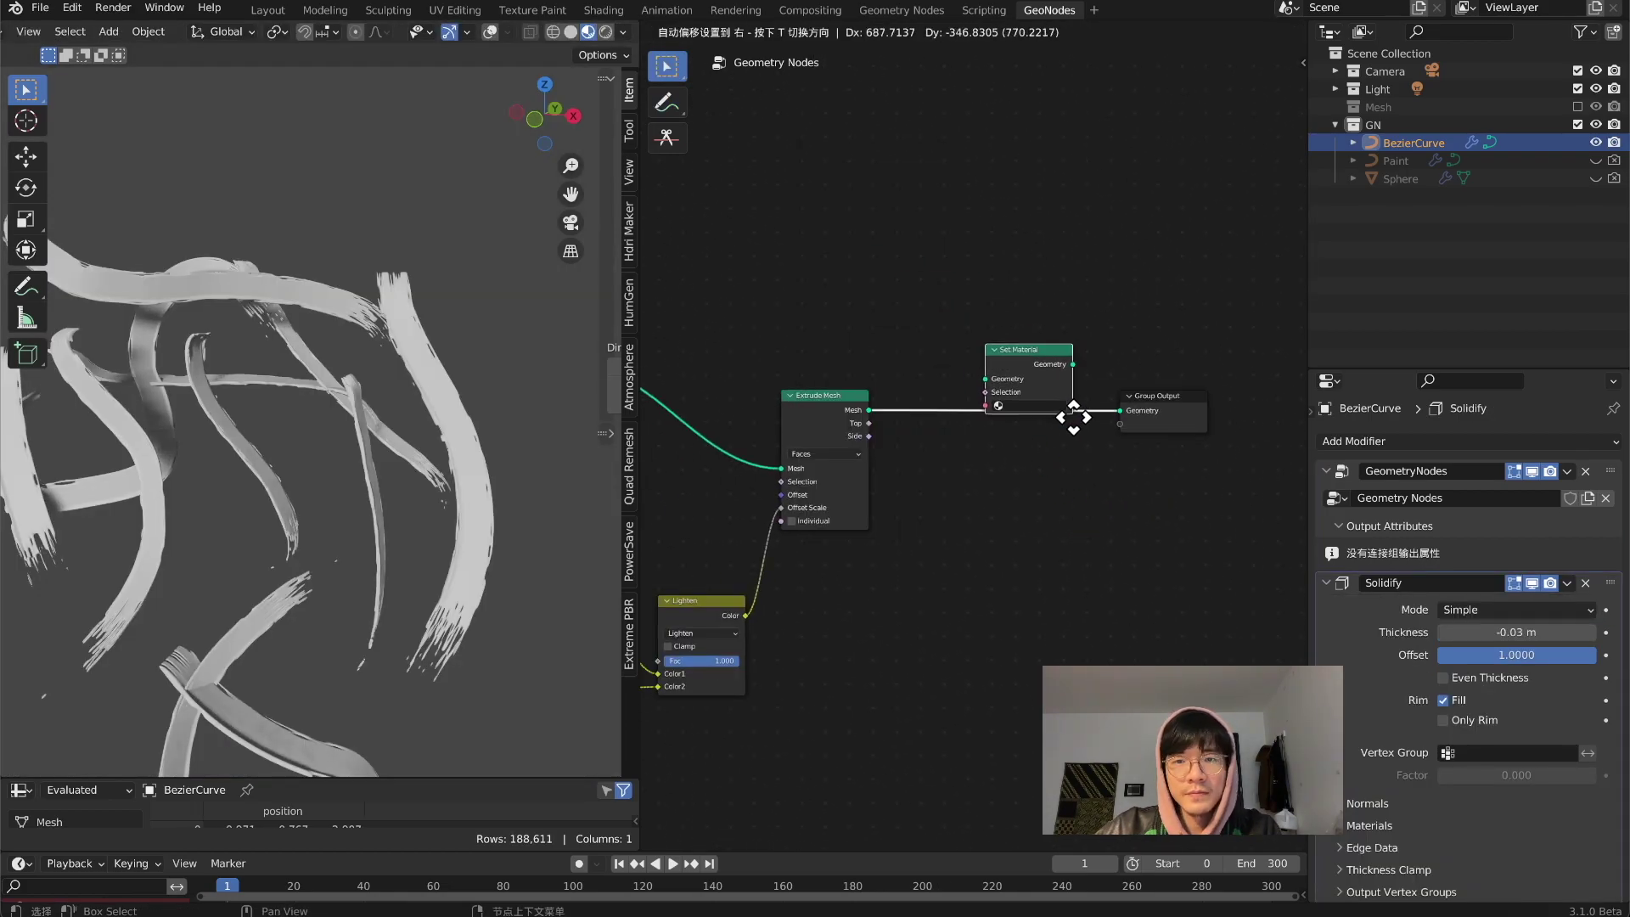
{"action": "left_click", "coordinate": [1075, 418]}
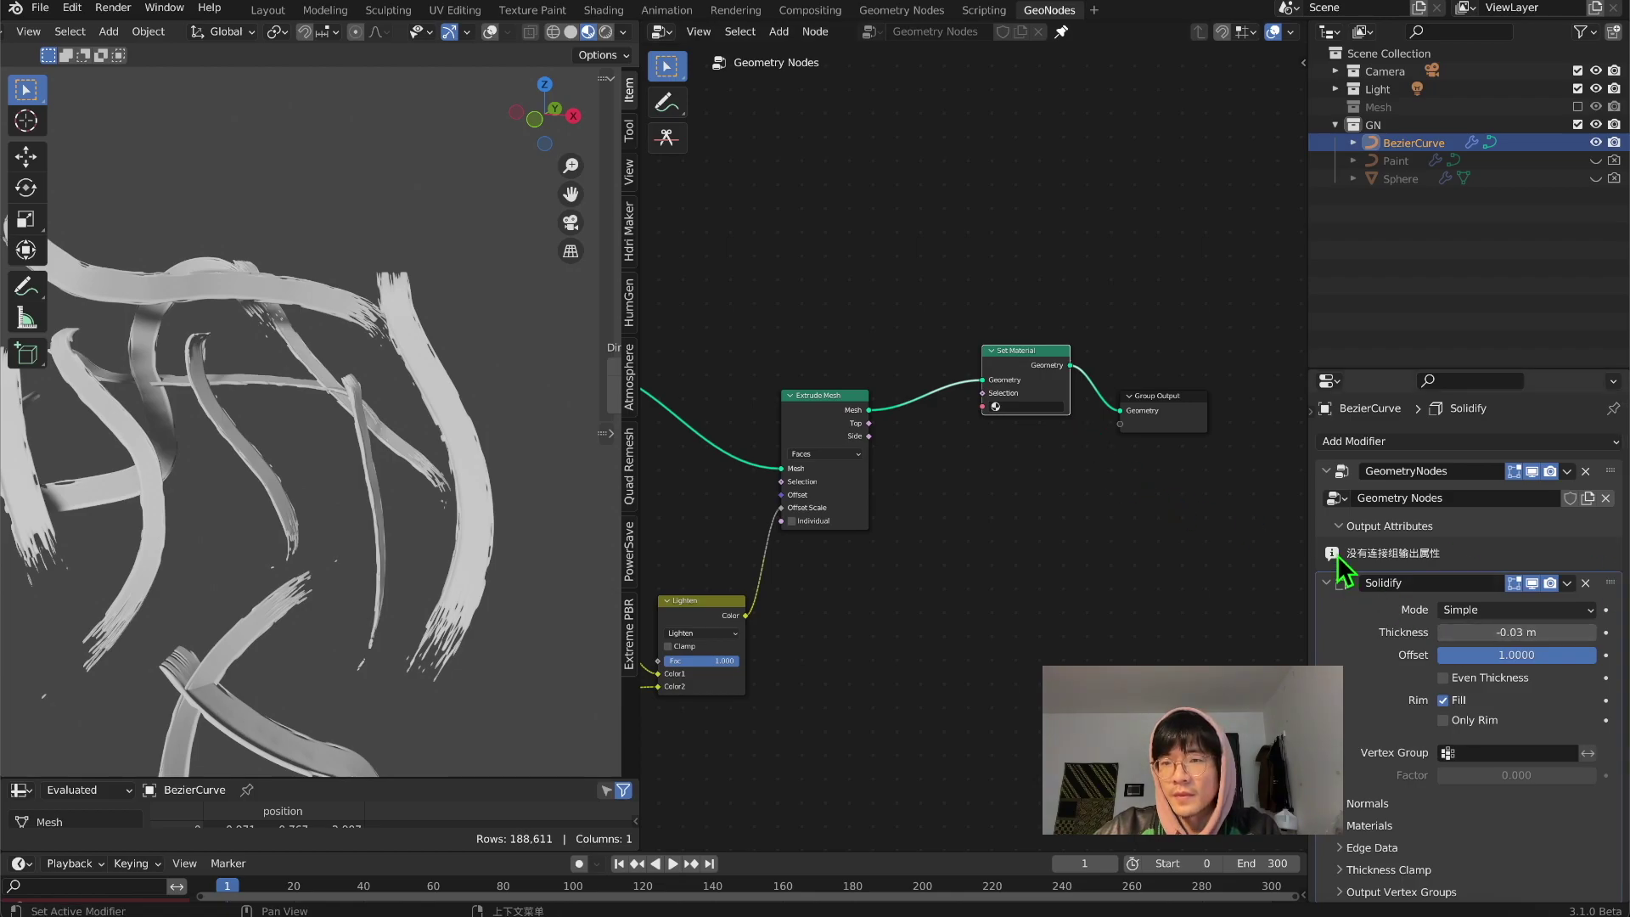
Step: Assign Material.001 in the Set Material node and change the material's base colour to dark green
{"action": "left_click", "coordinate": [1310, 411]}
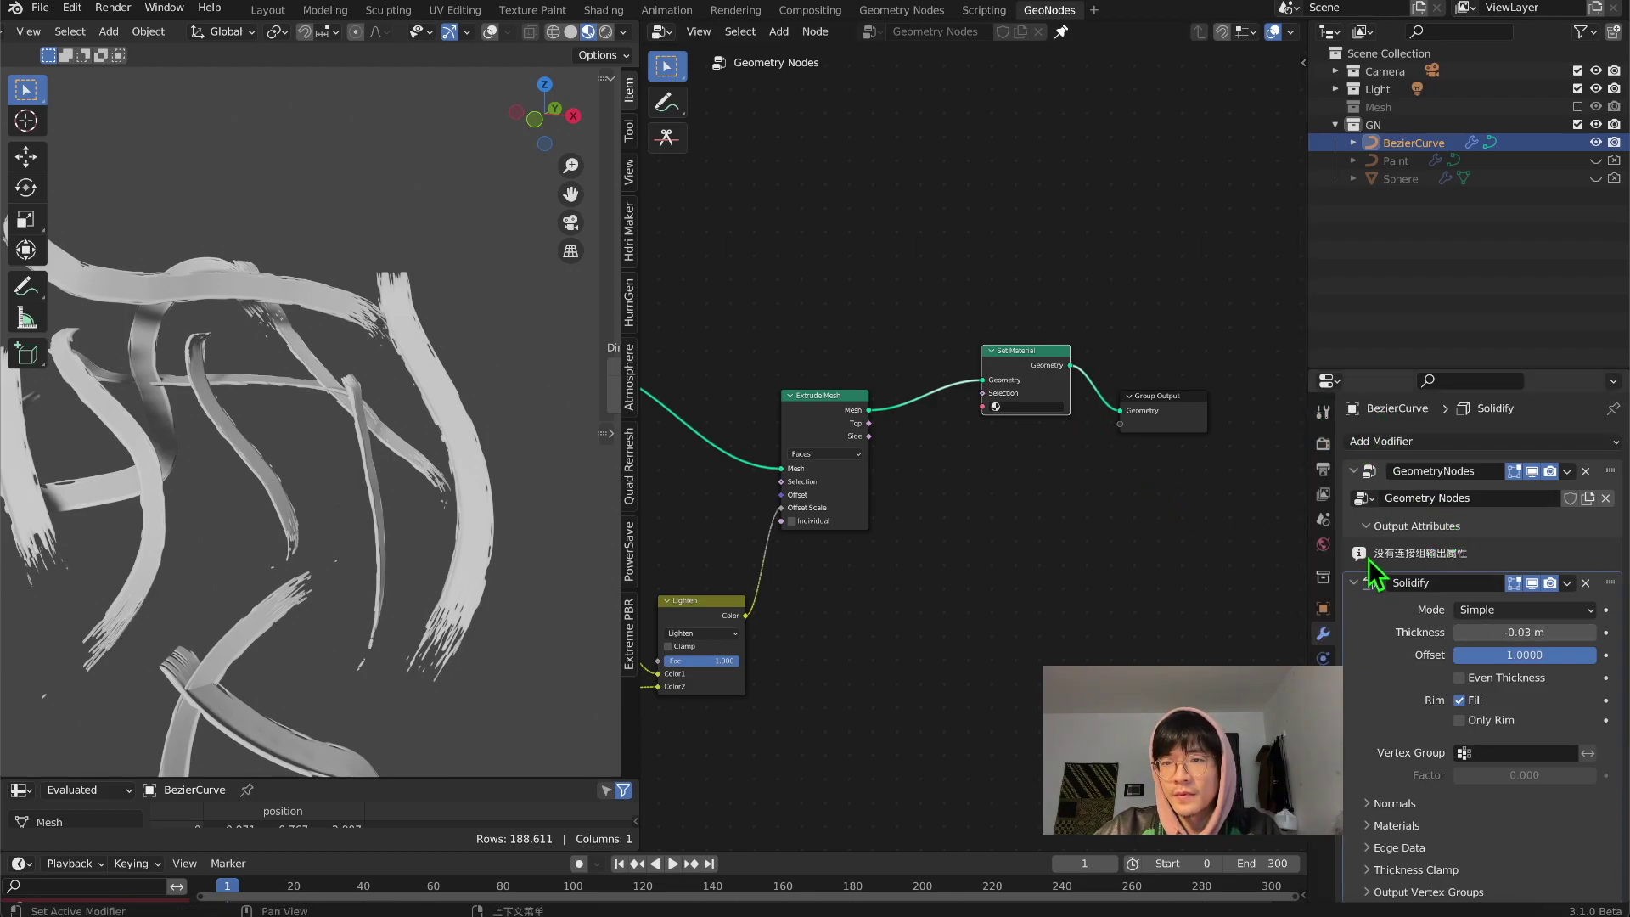
{"action": "left_click", "coordinate": [1025, 406]}
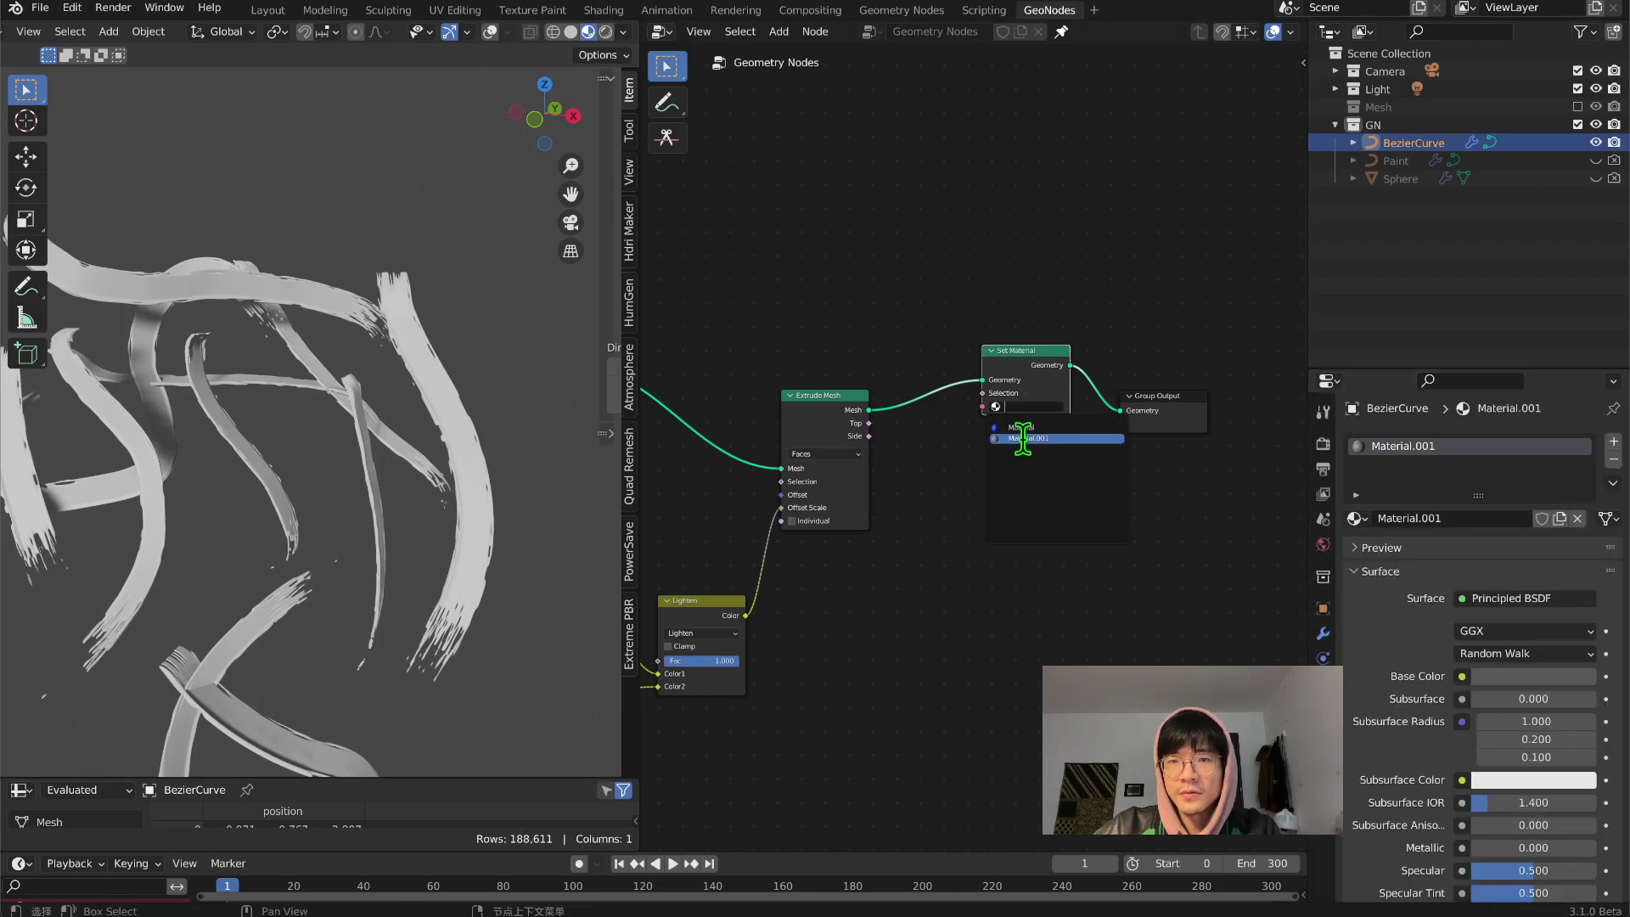
{"action": "left_click", "coordinate": [1022, 438]}
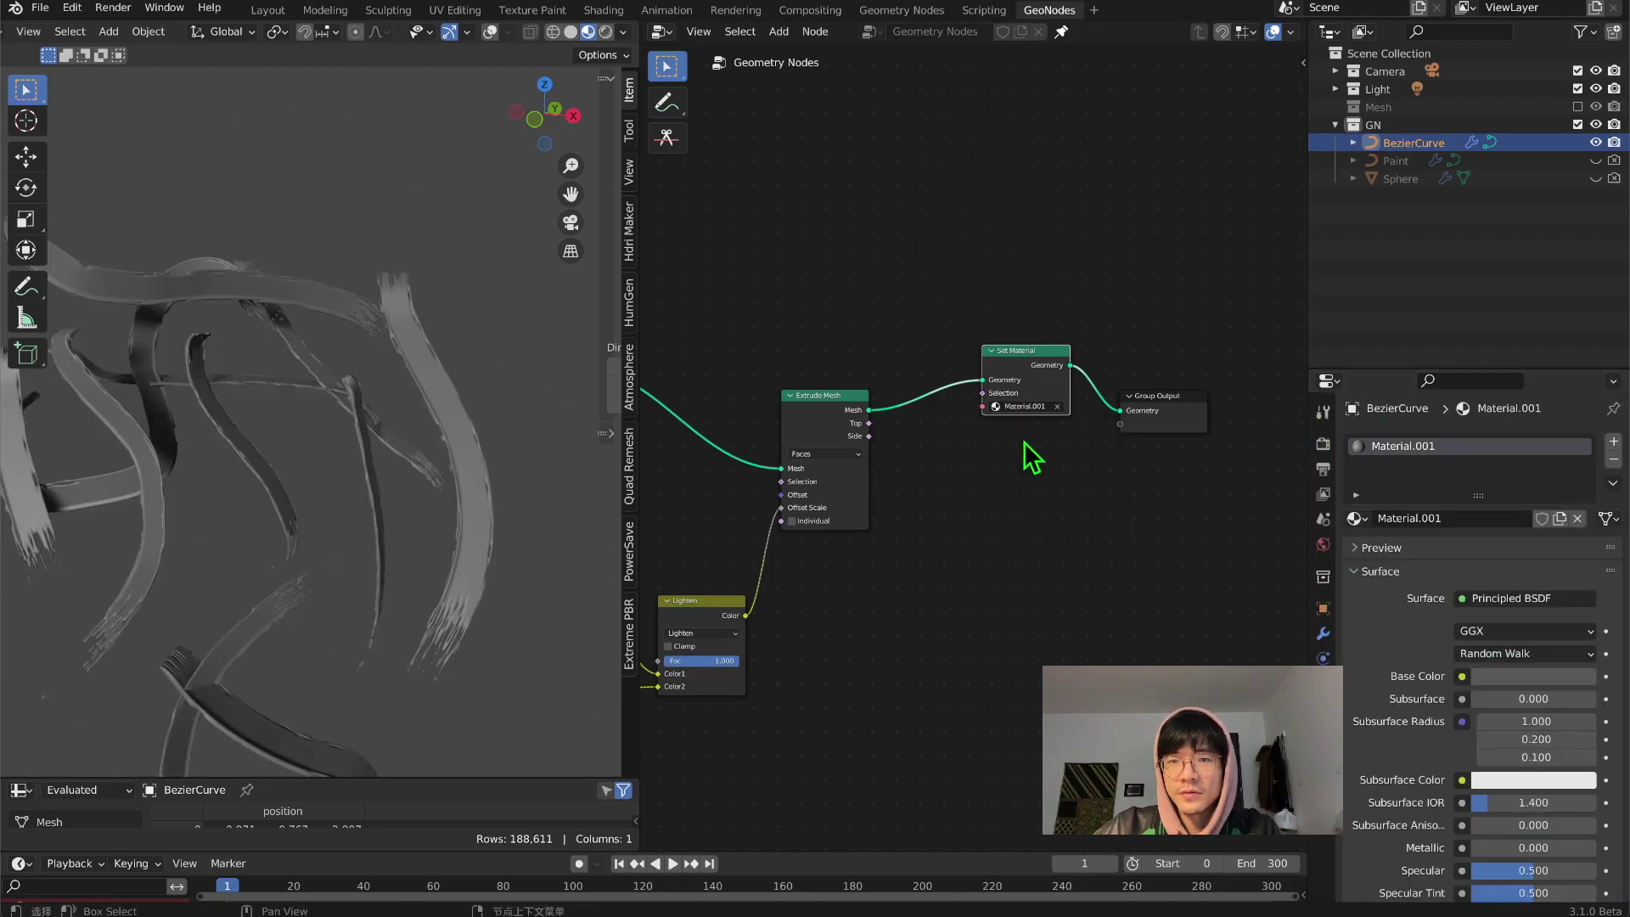
{"action": "left_click", "coordinate": [1534, 675]}
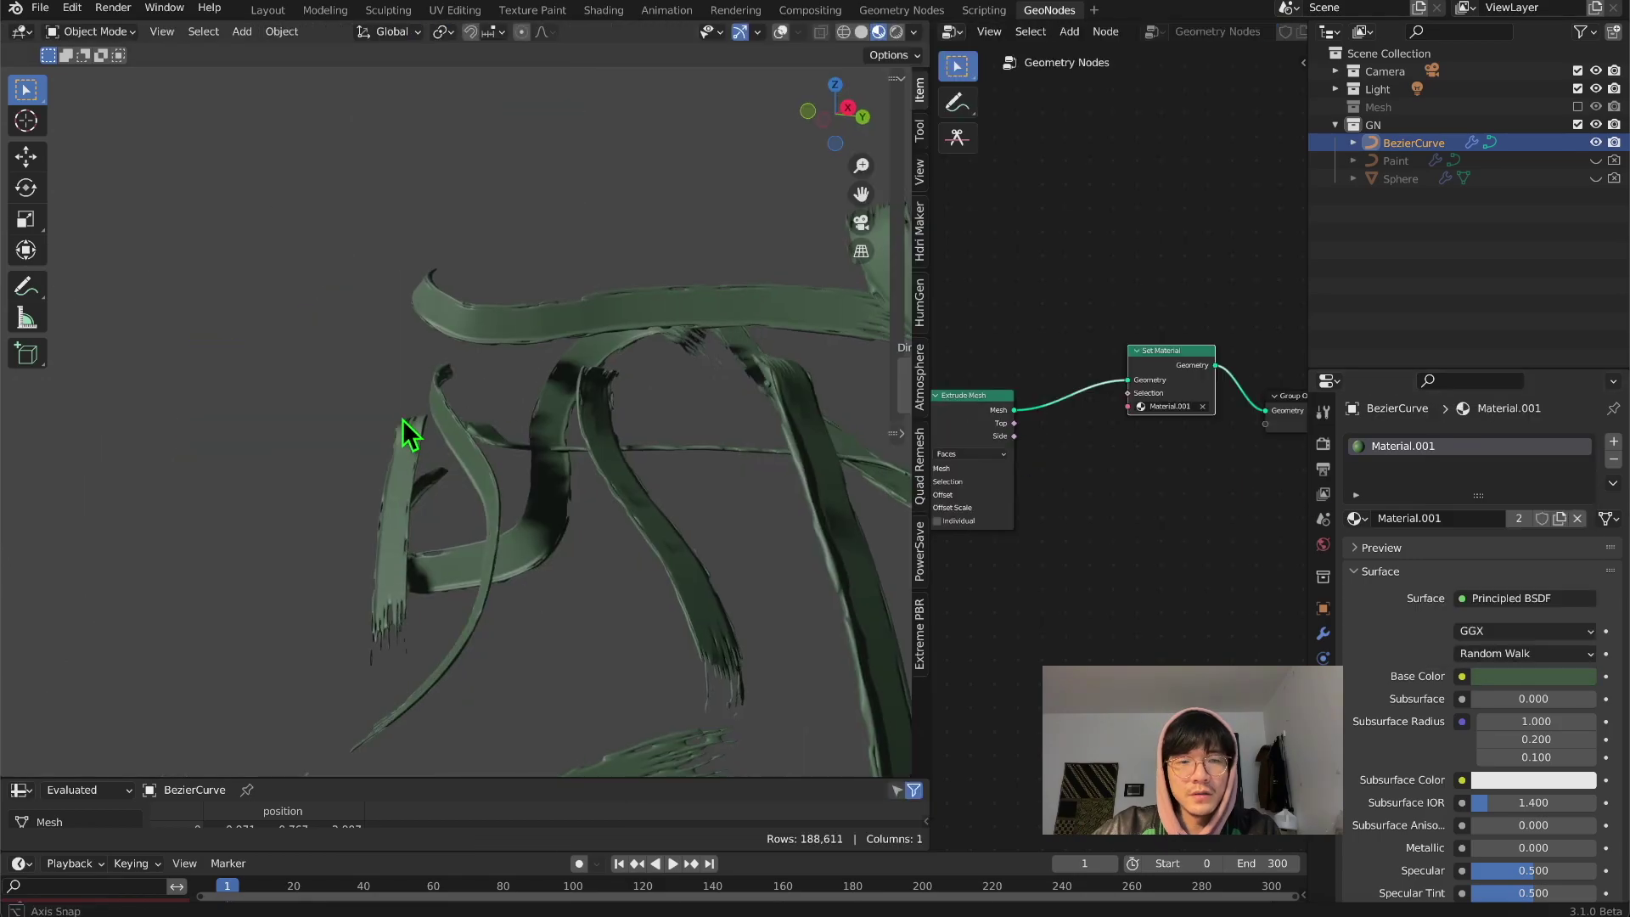
Step: Examine the green brush strokes' raised edges, frayed ends and thickness from several angles and distances
{"action": "middle_click_drag", "start_coordinate": [402, 417], "coordinate": [317, 444]}
{"action": "mouse_move", "coordinate": [560, 460]}
{"action": "middle_mouse_down"}
{"action": "mouse_move", "coordinate": [635, 484]}
{"action": "mouse_move", "coordinate": [564, 549]}
{"action": "mouse_move", "coordinate": [659, 648]}
{"action": "mouse_move", "coordinate": [813, 535]}
{"action": "mouse_move", "coordinate": [517, 575]}
{"action": "mouse_move", "coordinate": [594, 444]}
{"action": "mouse_move", "coordinate": [628, 501]}
{"action": "mouse_move", "coordinate": [660, 511]}
{"action": "mouse_move", "coordinate": [570, 246]}
{"action": "mouse_move", "coordinate": [702, 419]}
{"action": "mouse_move", "coordinate": [679, 454]}
{"action": "middle_mouse_up"}
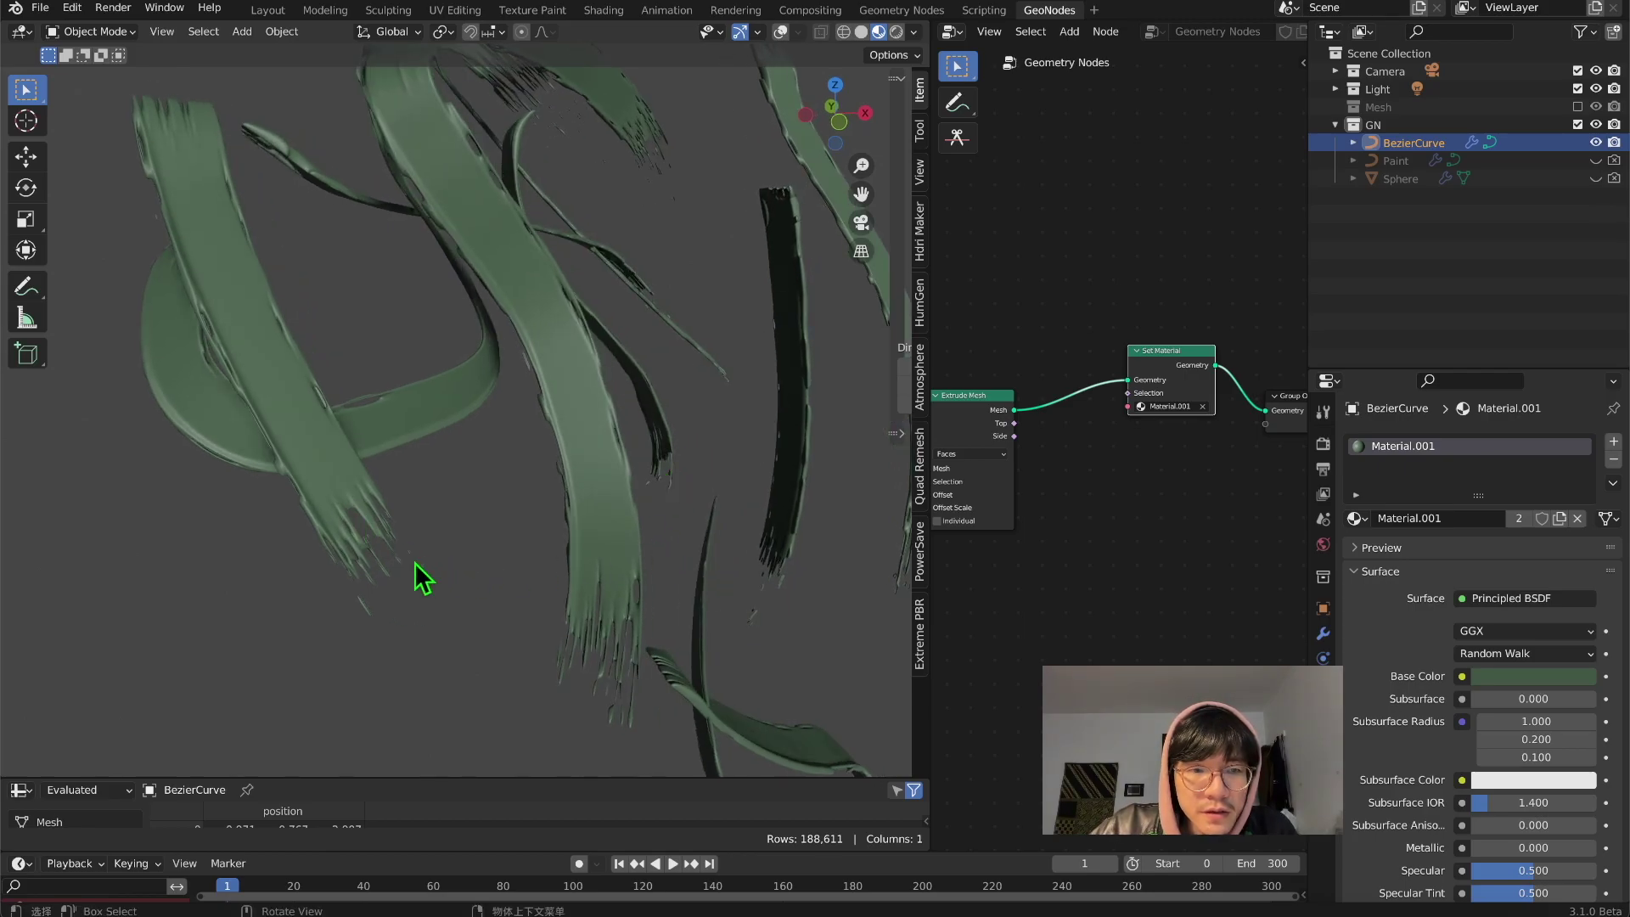
{"action": "mouse_move", "coordinate": [422, 575]}
{"action": "middle_mouse_down"}
{"action": "mouse_move", "coordinate": [346, 521]}
{"action": "mouse_move", "coordinate": [564, 509]}
{"action": "mouse_move", "coordinate": [694, 588]}
{"action": "mouse_move", "coordinate": [611, 531]}
{"action": "middle_mouse_up"}
{"action": "scroll", "coordinate": [459, 543], "scroll_direction": "up", "scroll_amount": 4}
{"action": "mouse_move", "coordinate": [516, 327]}
{"action": "middle_mouse_down"}
{"action": "mouse_move", "coordinate": [557, 349]}
{"action": "mouse_move", "coordinate": [601, 447]}
{"action": "mouse_move", "coordinate": [501, 407]}
{"action": "middle_mouse_up"}
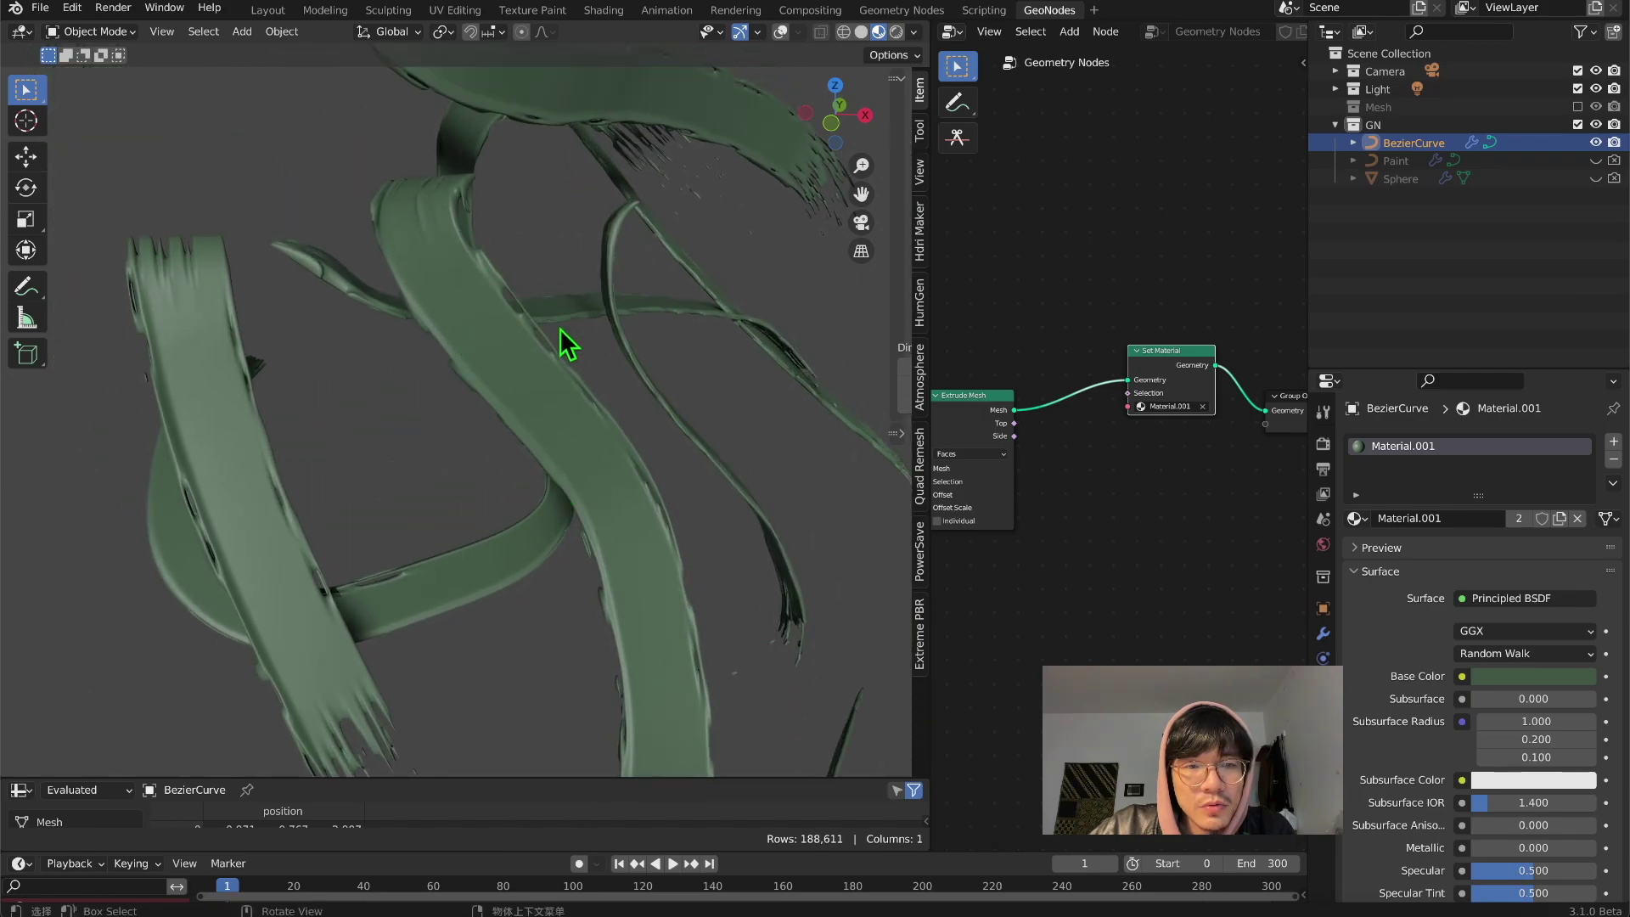
{"action": "scroll", "coordinate": [499, 307], "scroll_direction": "down", "scroll_amount": 2}
{"action": "scroll", "coordinate": [769, 247], "scroll_direction": "down", "scroll_amount": 2}
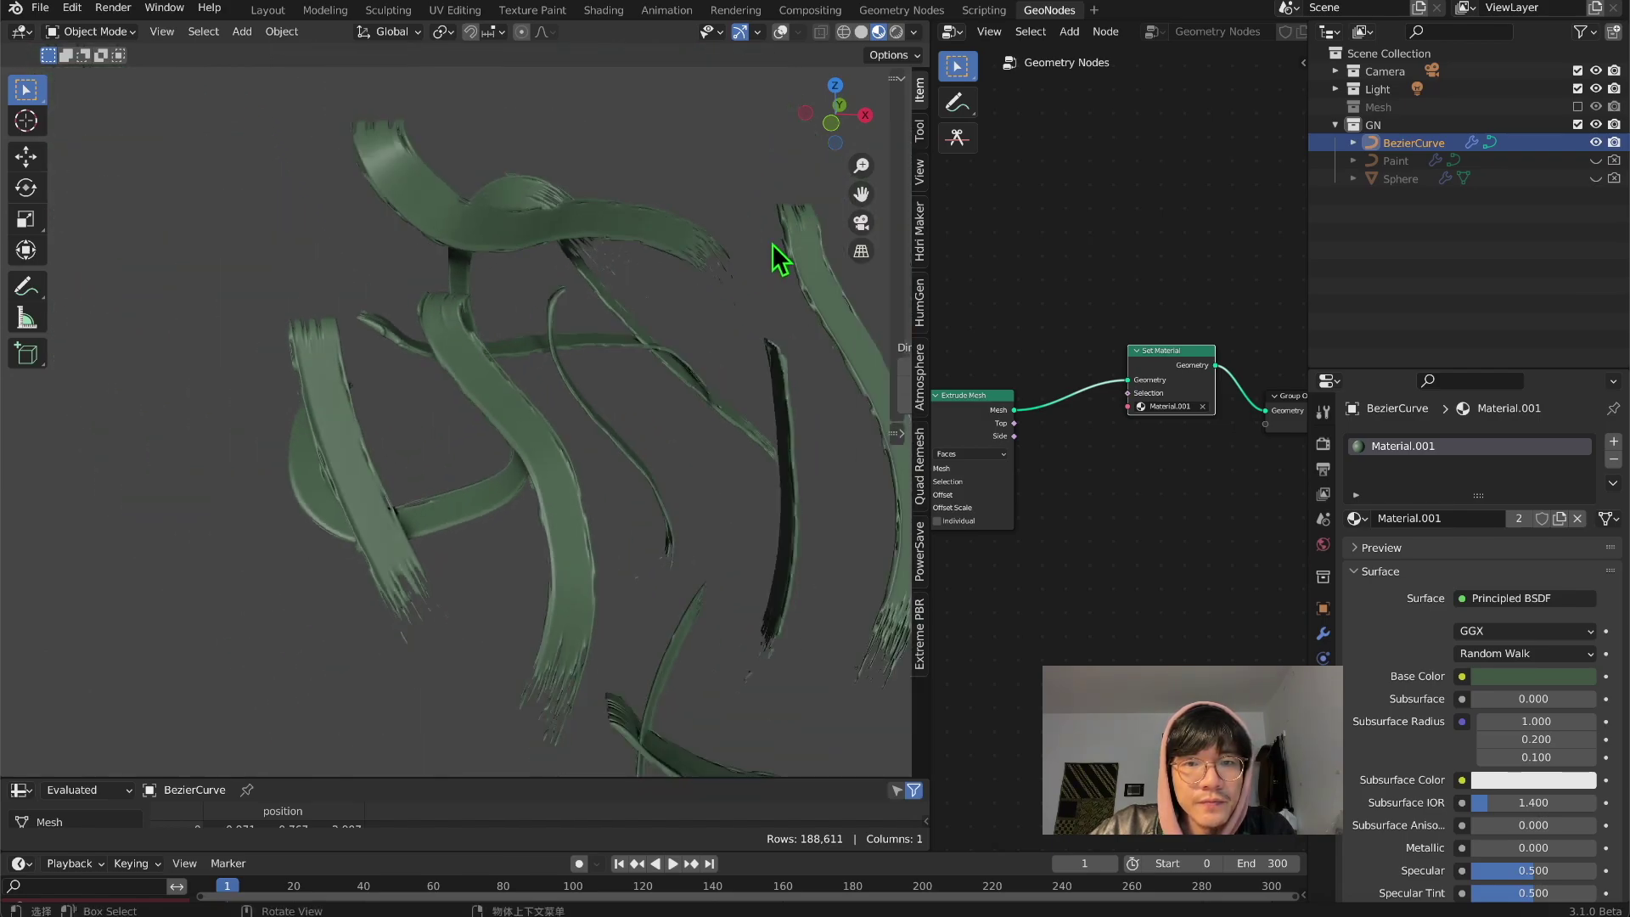
{"action": "mouse_move", "coordinate": [711, 243]}
{"action": "middle_mouse_down", "text": "shift"}
{"action": "mouse_move", "coordinate": [602, 350]}
{"action": "mouse_move", "coordinate": [406, 300]}
{"action": "mouse_move", "coordinate": [723, 518]}
{"action": "mouse_move", "coordinate": [666, 526]}
{"action": "mouse_move", "coordinate": [683, 569]}
{"action": "mouse_move", "coordinate": [739, 546]}
{"action": "mouse_move", "coordinate": [731, 251]}
{"action": "middle_mouse_up", "text": "shift"}
{"action": "mouse_move", "coordinate": [548, 507]}
{"action": "middle_mouse_down"}
{"action": "mouse_move", "coordinate": [542, 441]}
{"action": "mouse_move", "coordinate": [476, 484]}
{"action": "mouse_move", "coordinate": [618, 314]}
{"action": "mouse_move", "coordinate": [626, 450]}
{"action": "mouse_move", "coordinate": [648, 226]}
{"action": "mouse_move", "coordinate": [702, 200]}
{"action": "mouse_move", "coordinate": [535, 352]}
{"action": "middle_mouse_up"}
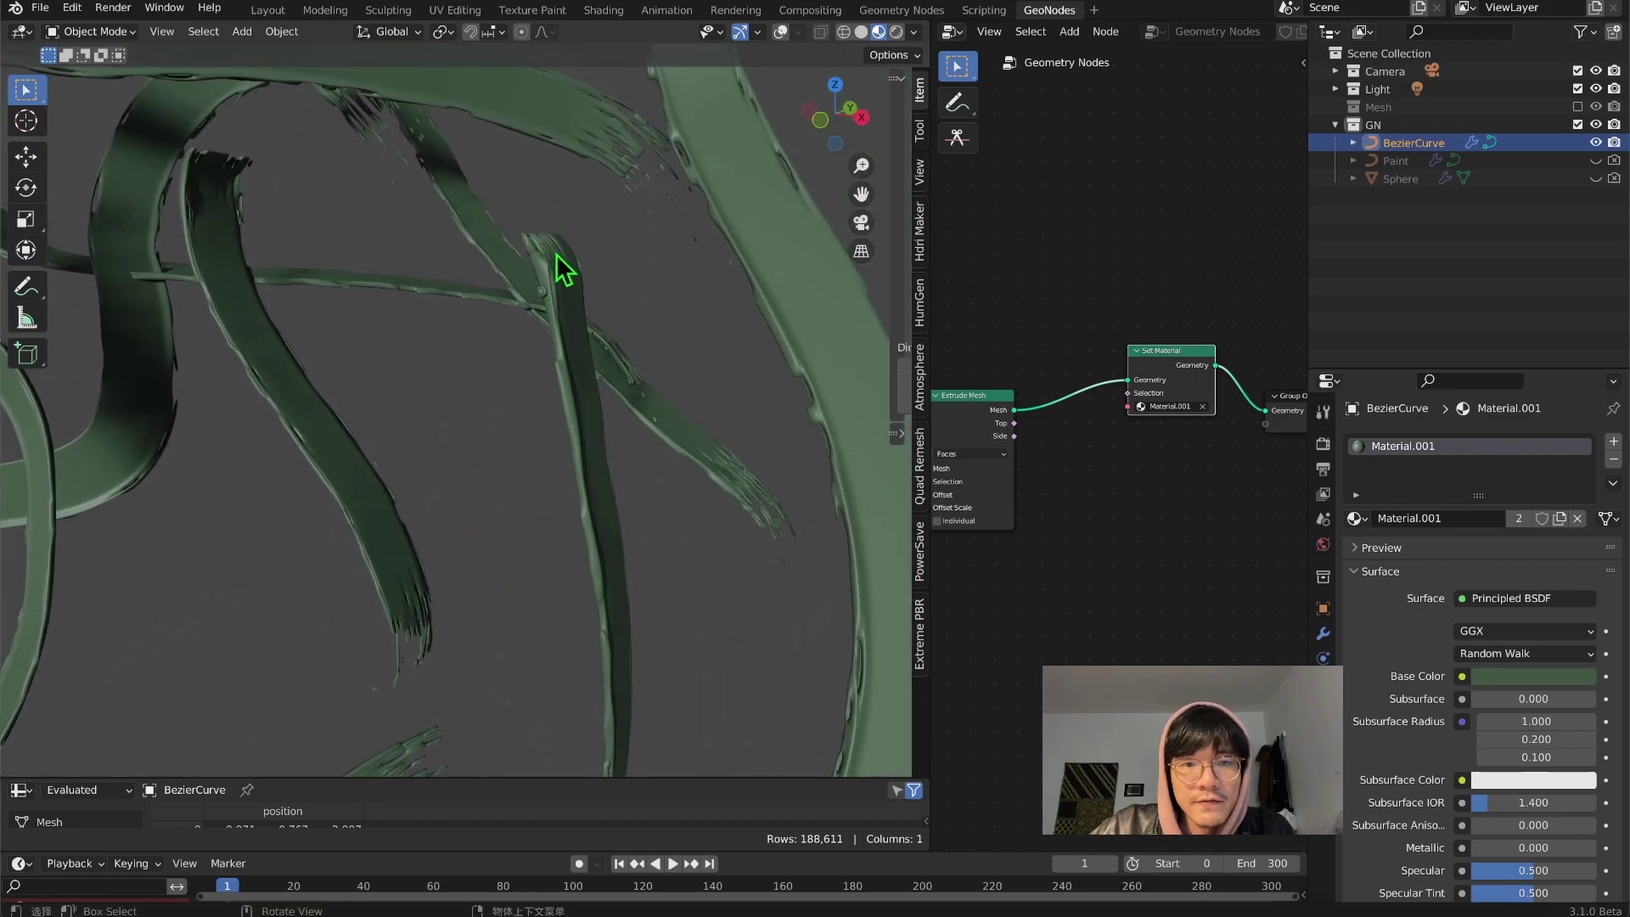
{"action": "mouse_move", "coordinate": [570, 339]}
{"action": "middle_mouse_down"}
{"action": "mouse_move", "coordinate": [502, 316]}
{"action": "mouse_move", "coordinate": [546, 513]}
{"action": "mouse_move", "coordinate": [552, 426]}
{"action": "mouse_move", "coordinate": [367, 445]}
{"action": "mouse_move", "coordinate": [357, 466]}
{"action": "mouse_move", "coordinate": [459, 437]}
{"action": "mouse_move", "coordinate": [452, 470]}
{"action": "mouse_move", "coordinate": [599, 574]}
{"action": "middle_mouse_up"}
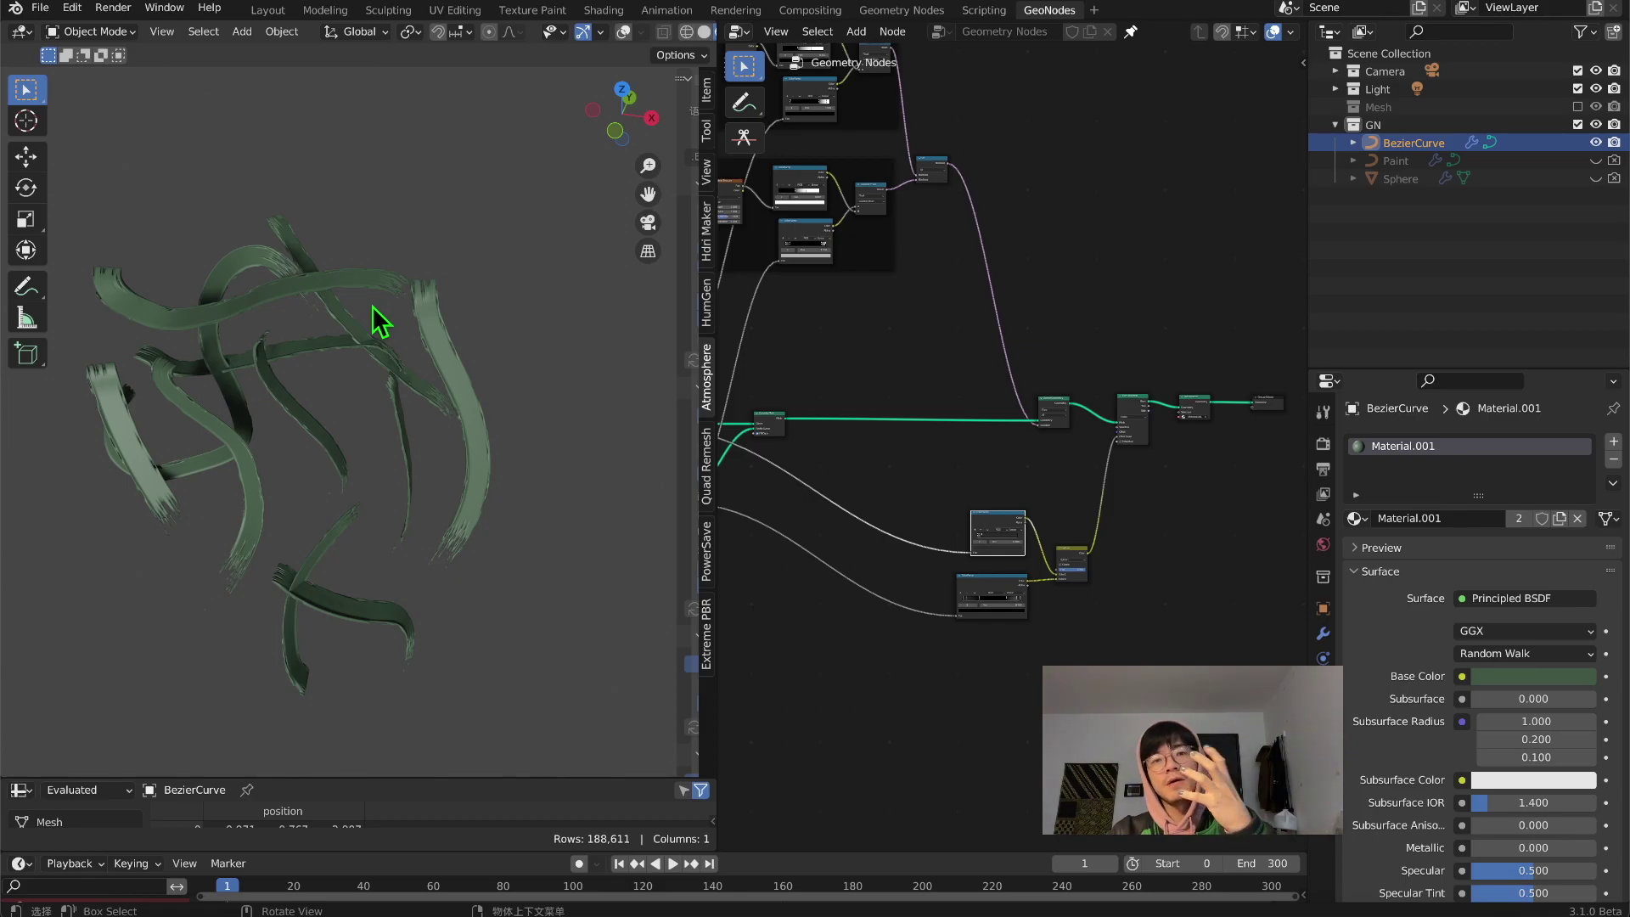
Step: Add a sphere to the scene and resize it
{"action": "key", "text": "shift+a"}
{"action": "left_click", "coordinate": [402, 295]}
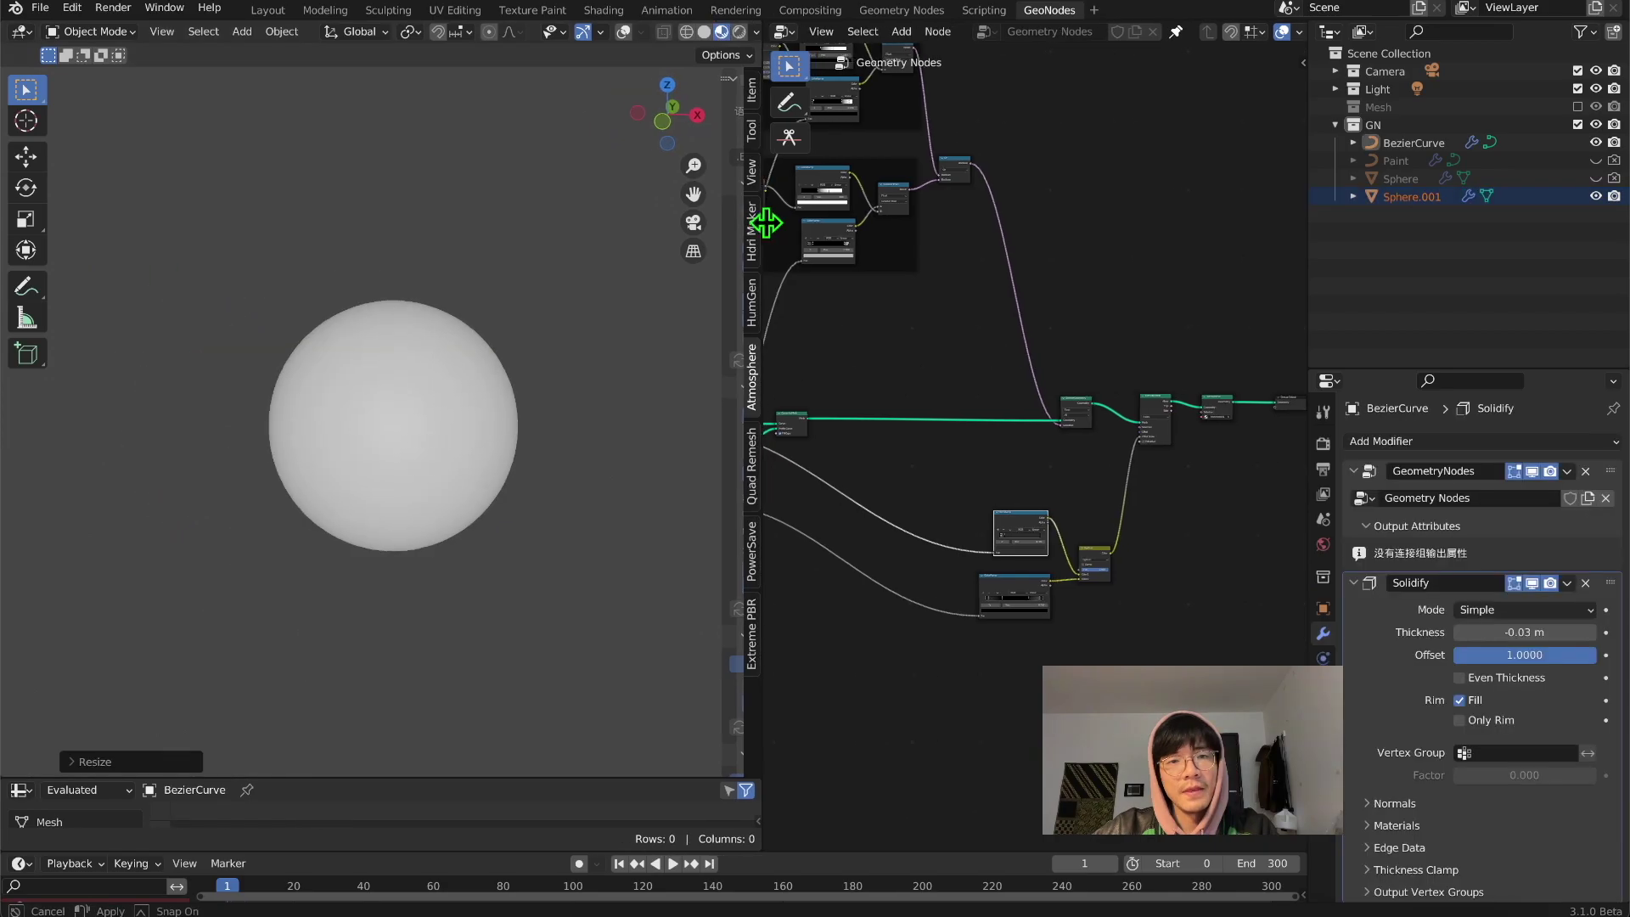
{"action": "scroll", "coordinate": [534, 405], "scroll_direction": "up", "scroll_amount": 3}
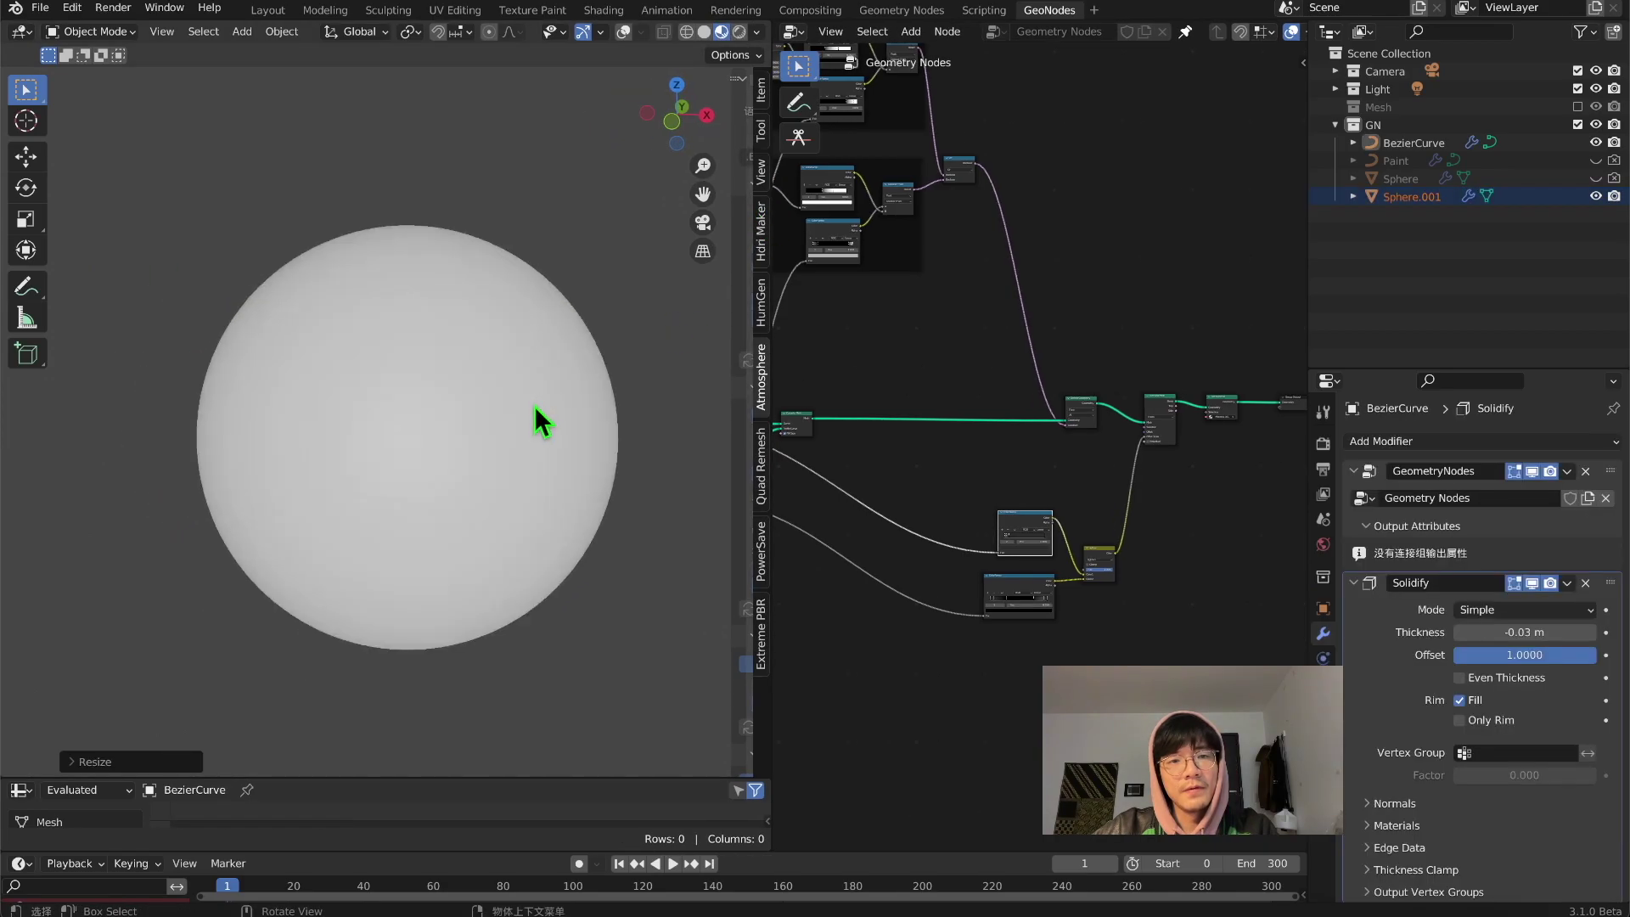
Step: Delete all existing strokes from the curve object and set the curve drawing depth to Surface
{"action": "scroll", "coordinate": [532, 386], "scroll_direction": "down", "scroll_amount": 2}
{"action": "middle_click_drag", "start_coordinate": [533, 386], "coordinate": [517, 419]}
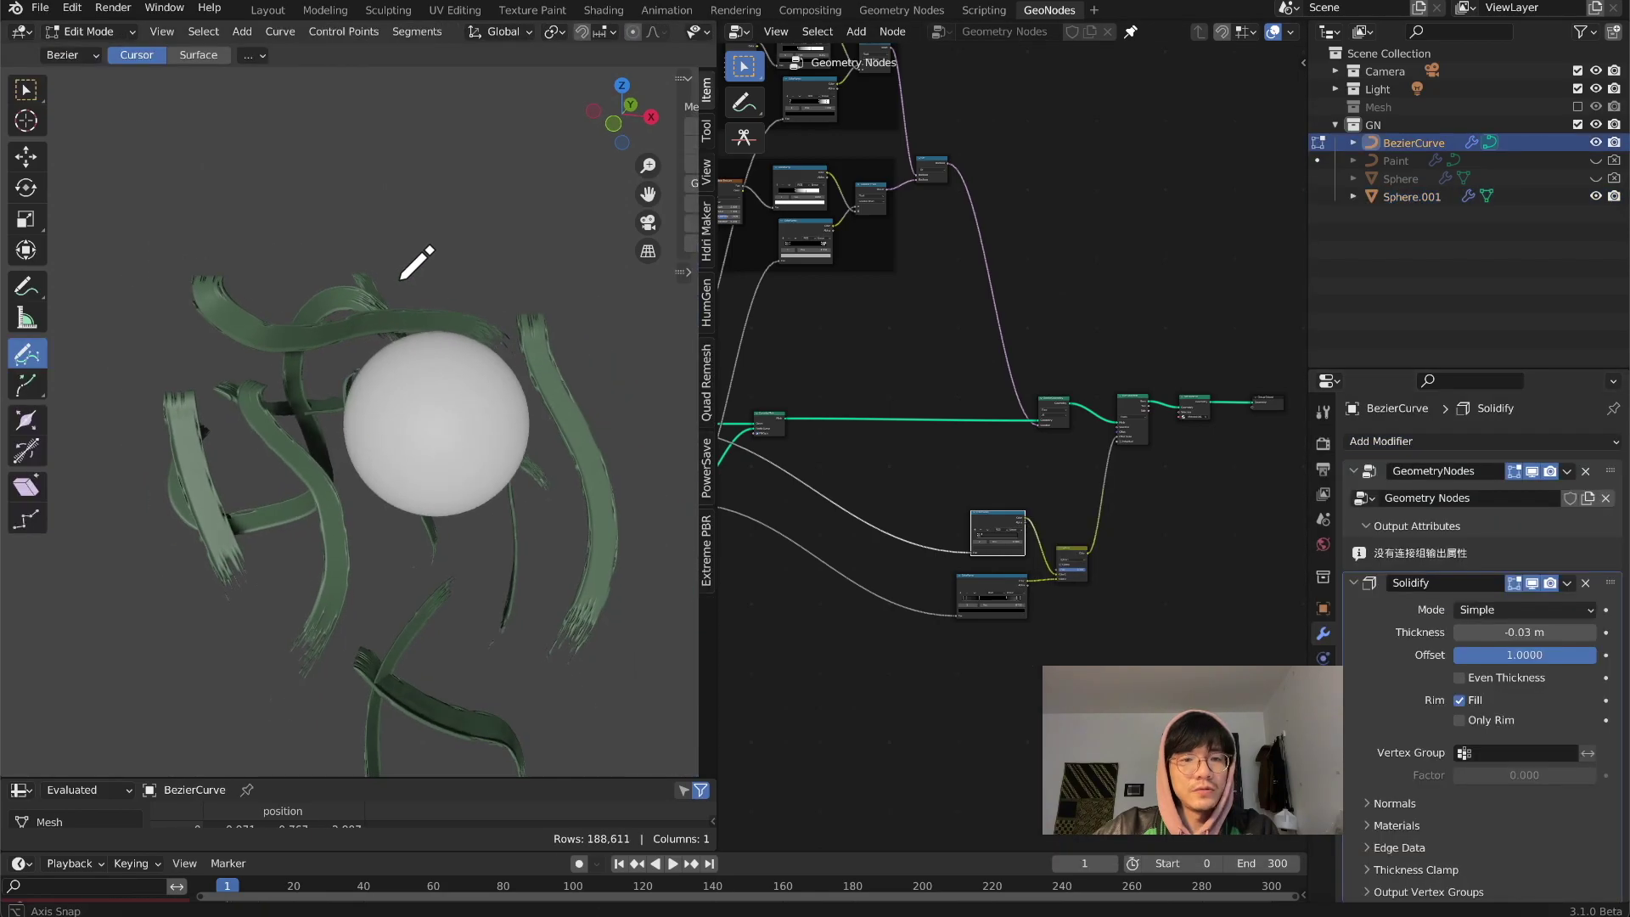
{"action": "key", "text": "x"}
{"action": "left_click", "coordinate": [437, 345]}
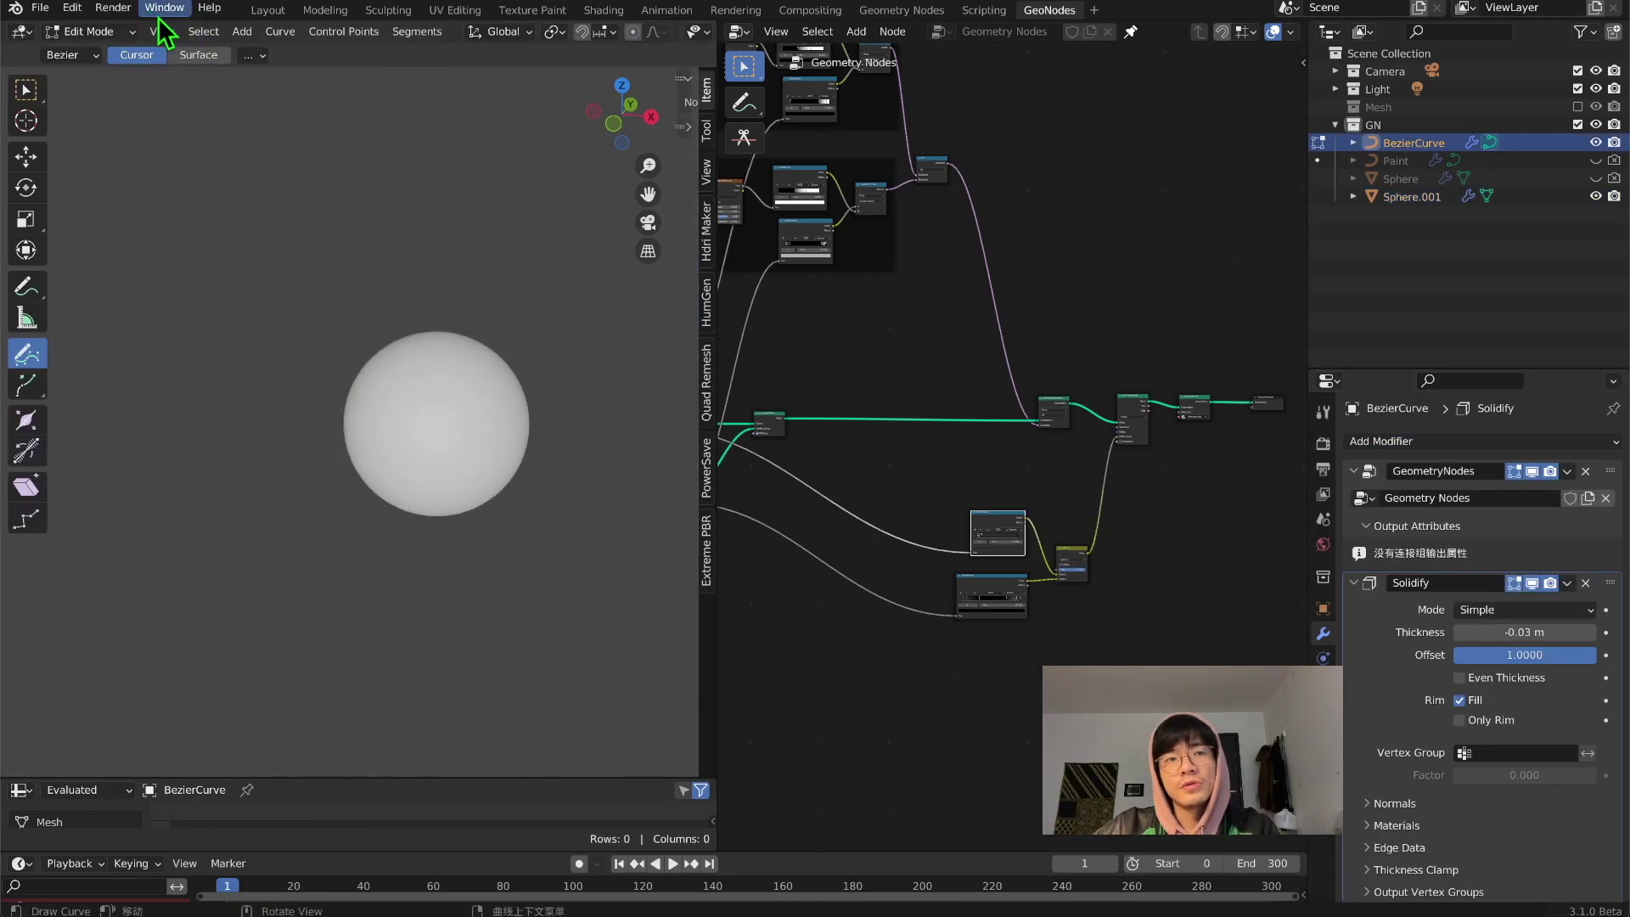
{"action": "left_click", "coordinate": [208, 56]}
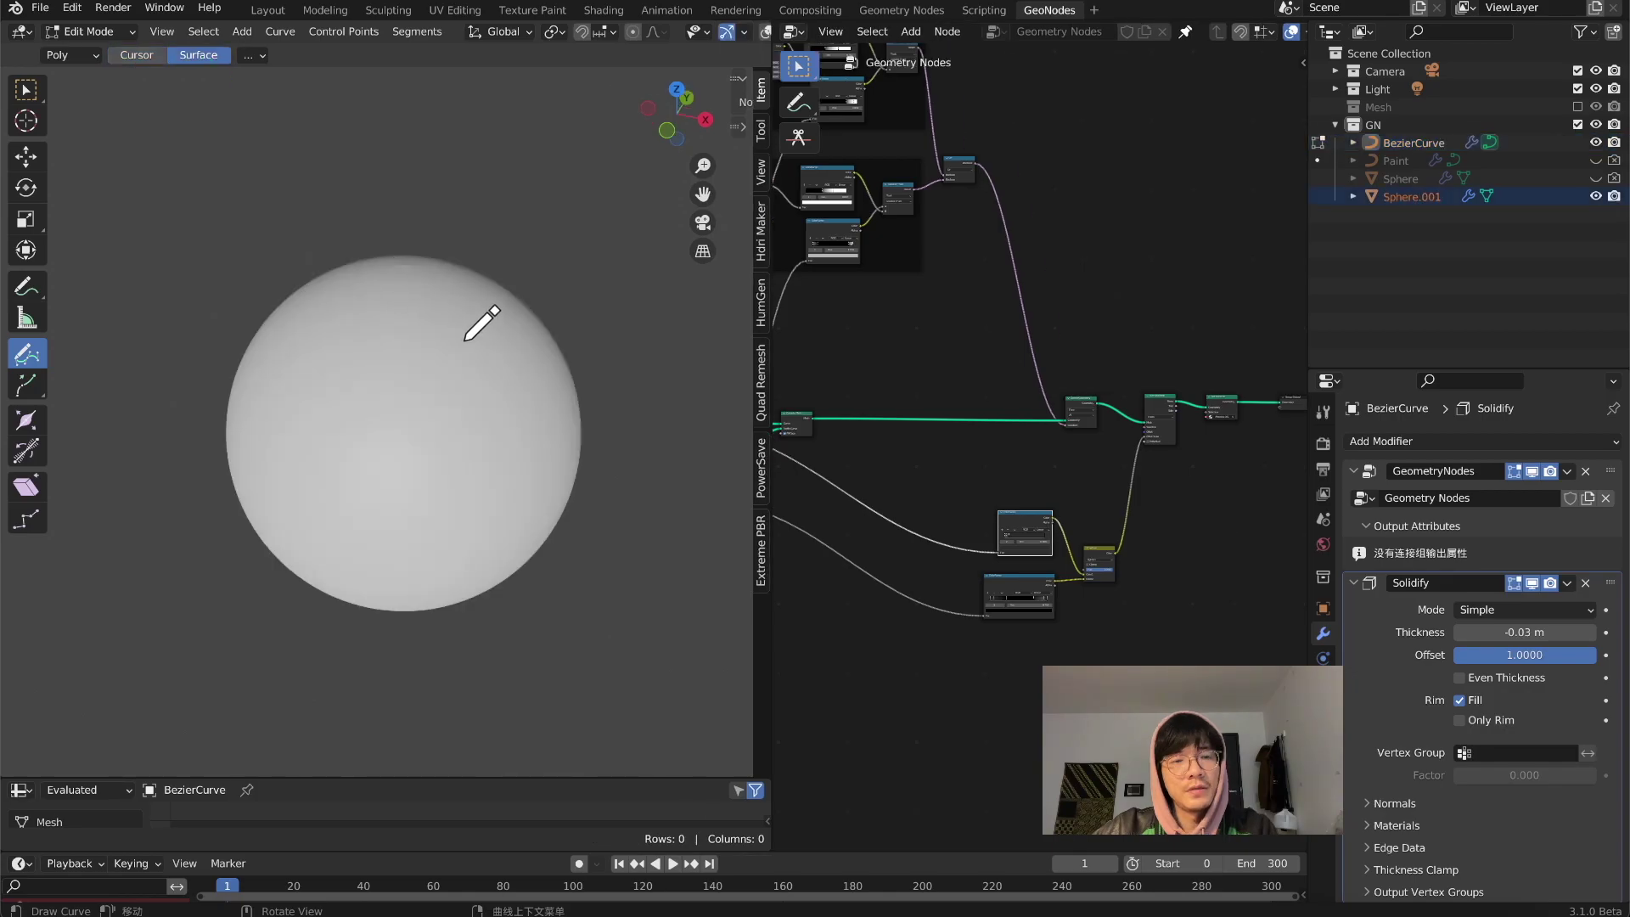
Step: Draw a series of freehand strokes across different sides of the sphere's surface, and finish editing the curve
{"action": "mouse_move", "coordinate": [416, 291]}
{"action": "left_mouse_down"}
{"action": "mouse_move", "coordinate": [466, 334]}
{"action": "mouse_move", "coordinate": [501, 434]}
{"action": "left_mouse_up"}
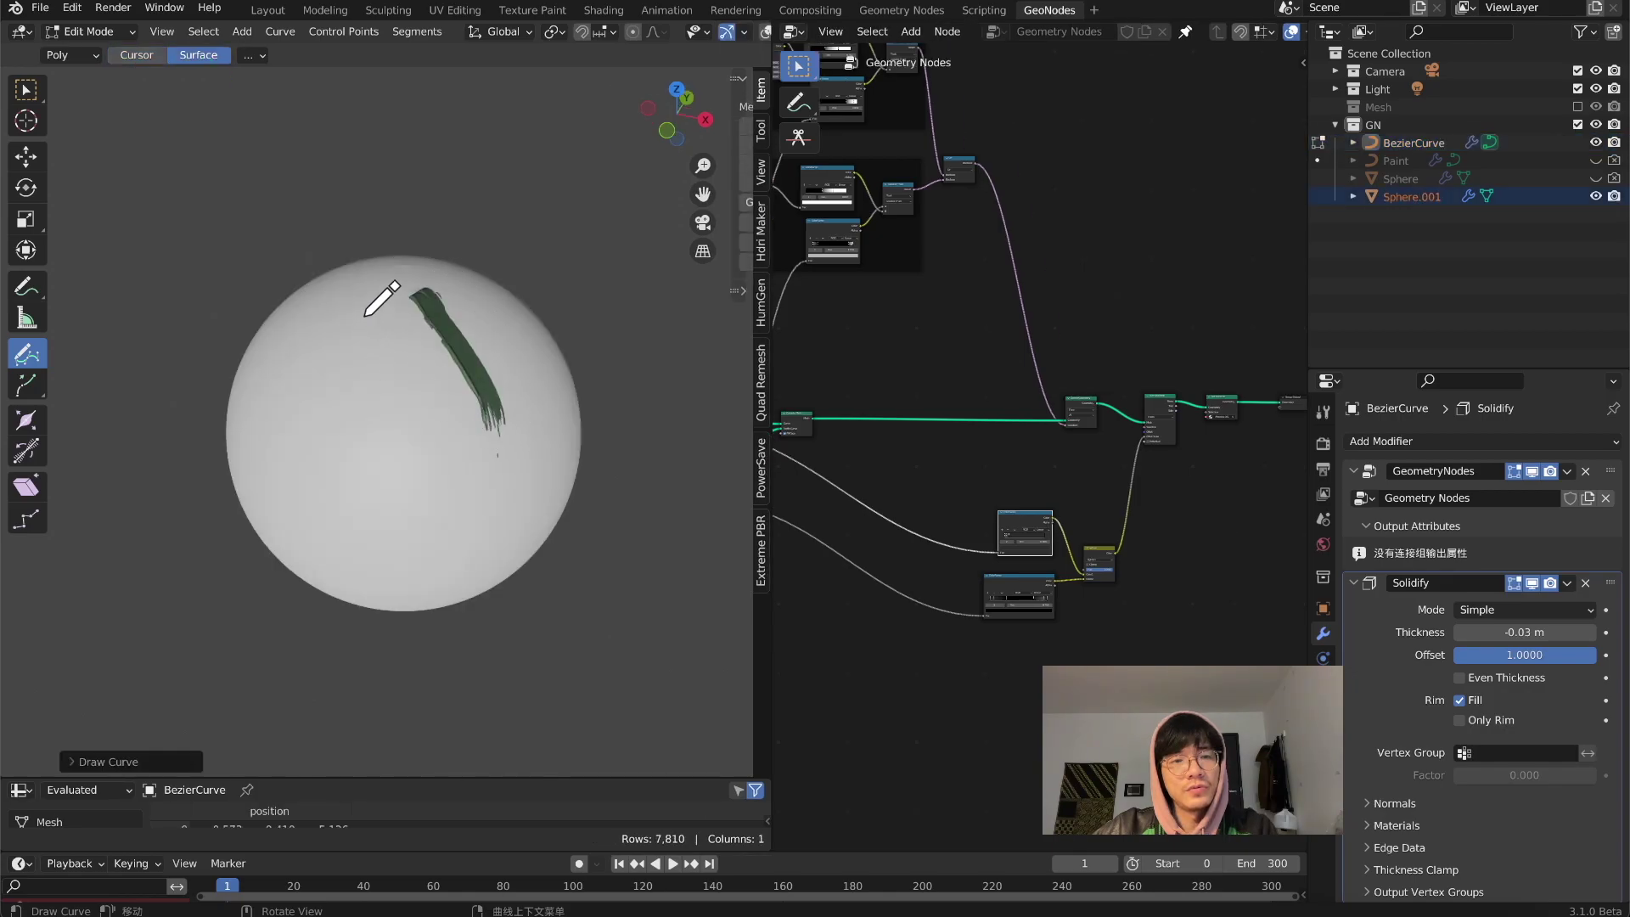
{"action": "left_click_drag", "start_coordinate": [365, 317], "coordinate": [417, 530]}
{"action": "mouse_move", "coordinate": [402, 360]}
{"action": "left_mouse_down"}
{"action": "mouse_move", "coordinate": [451, 498]}
{"action": "mouse_move", "coordinate": [446, 555]}
{"action": "left_mouse_up"}
{"action": "middle_click_drag", "start_coordinate": [422, 528], "coordinate": [473, 449]}
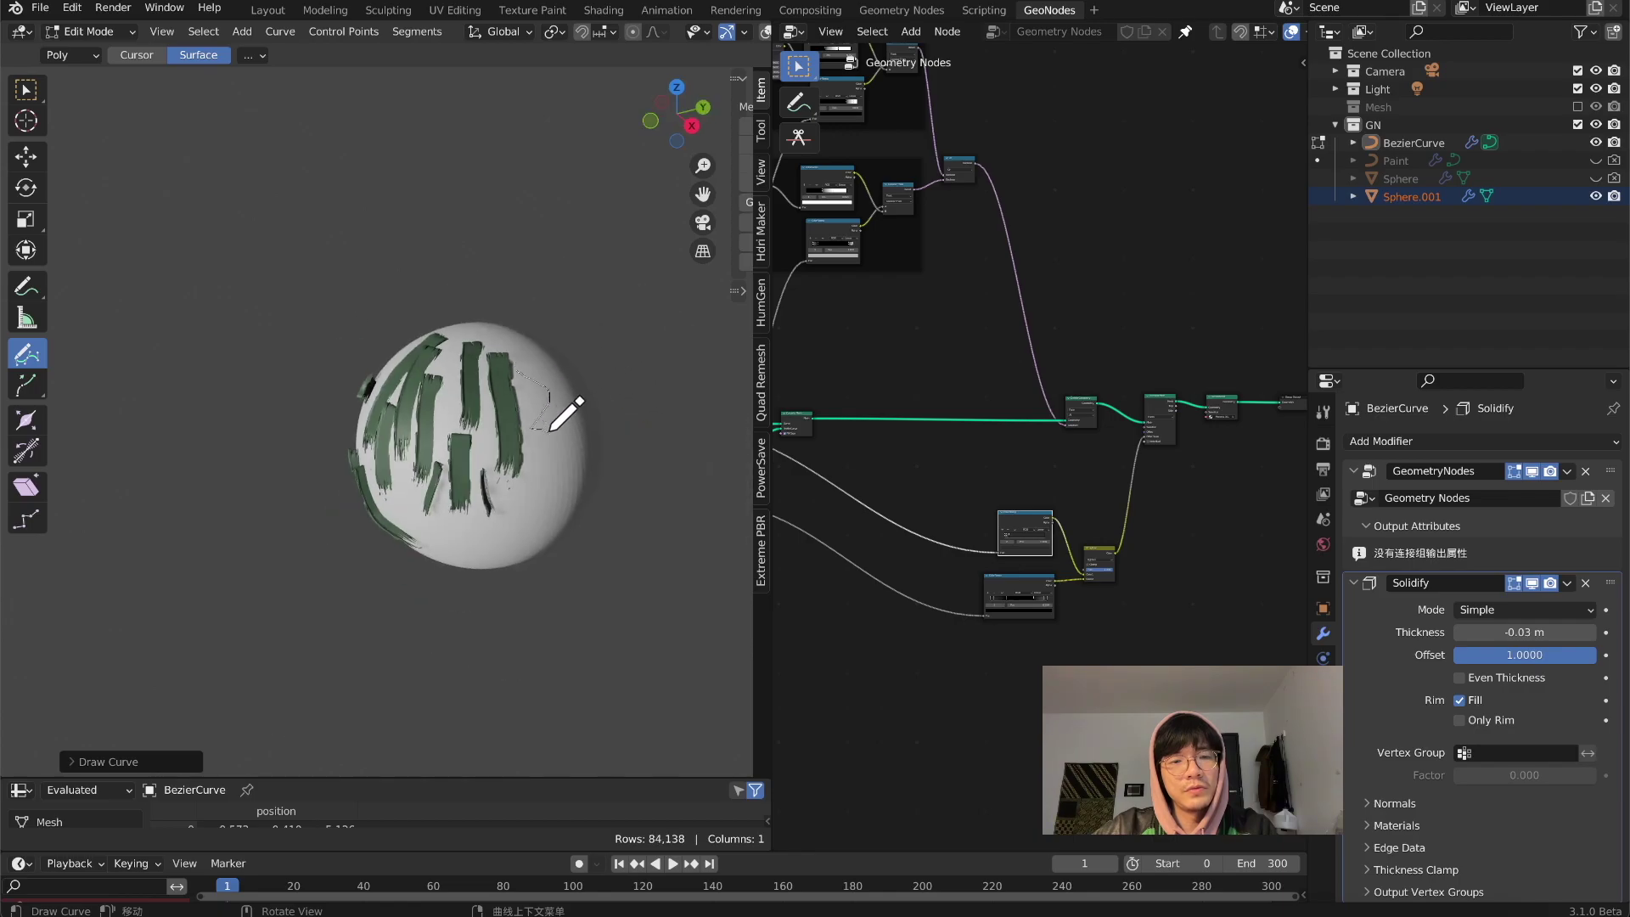
{"action": "left_click_drag", "start_coordinate": [555, 433], "coordinate": [506, 495]}
{"action": "middle_click_drag", "start_coordinate": [521, 523], "coordinate": [538, 507]}
{"action": "mouse_move", "coordinate": [459, 573]}
{"action": "left_mouse_down"}
{"action": "mouse_move", "coordinate": [458, 535]}
{"action": "mouse_move", "coordinate": [569, 502]}
{"action": "mouse_move", "coordinate": [562, 521]}
{"action": "mouse_move", "coordinate": [585, 467]}
{"action": "mouse_move", "coordinate": [537, 472]}
{"action": "left_mouse_up"}
{"action": "middle_click_drag", "start_coordinate": [536, 472], "coordinate": [539, 443]}
{"action": "left_click_drag", "start_coordinate": [602, 300], "coordinate": [640, 401]}
{"action": "scroll", "coordinate": [629, 399], "scroll_direction": "up", "scroll_amount": 5}
{"action": "mouse_move", "coordinate": [348, 408]}
{"action": "middle_mouse_down"}
{"action": "mouse_move", "coordinate": [444, 386]}
{"action": "mouse_move", "coordinate": [430, 382]}
{"action": "mouse_move", "coordinate": [513, 415]}
{"action": "middle_mouse_up"}
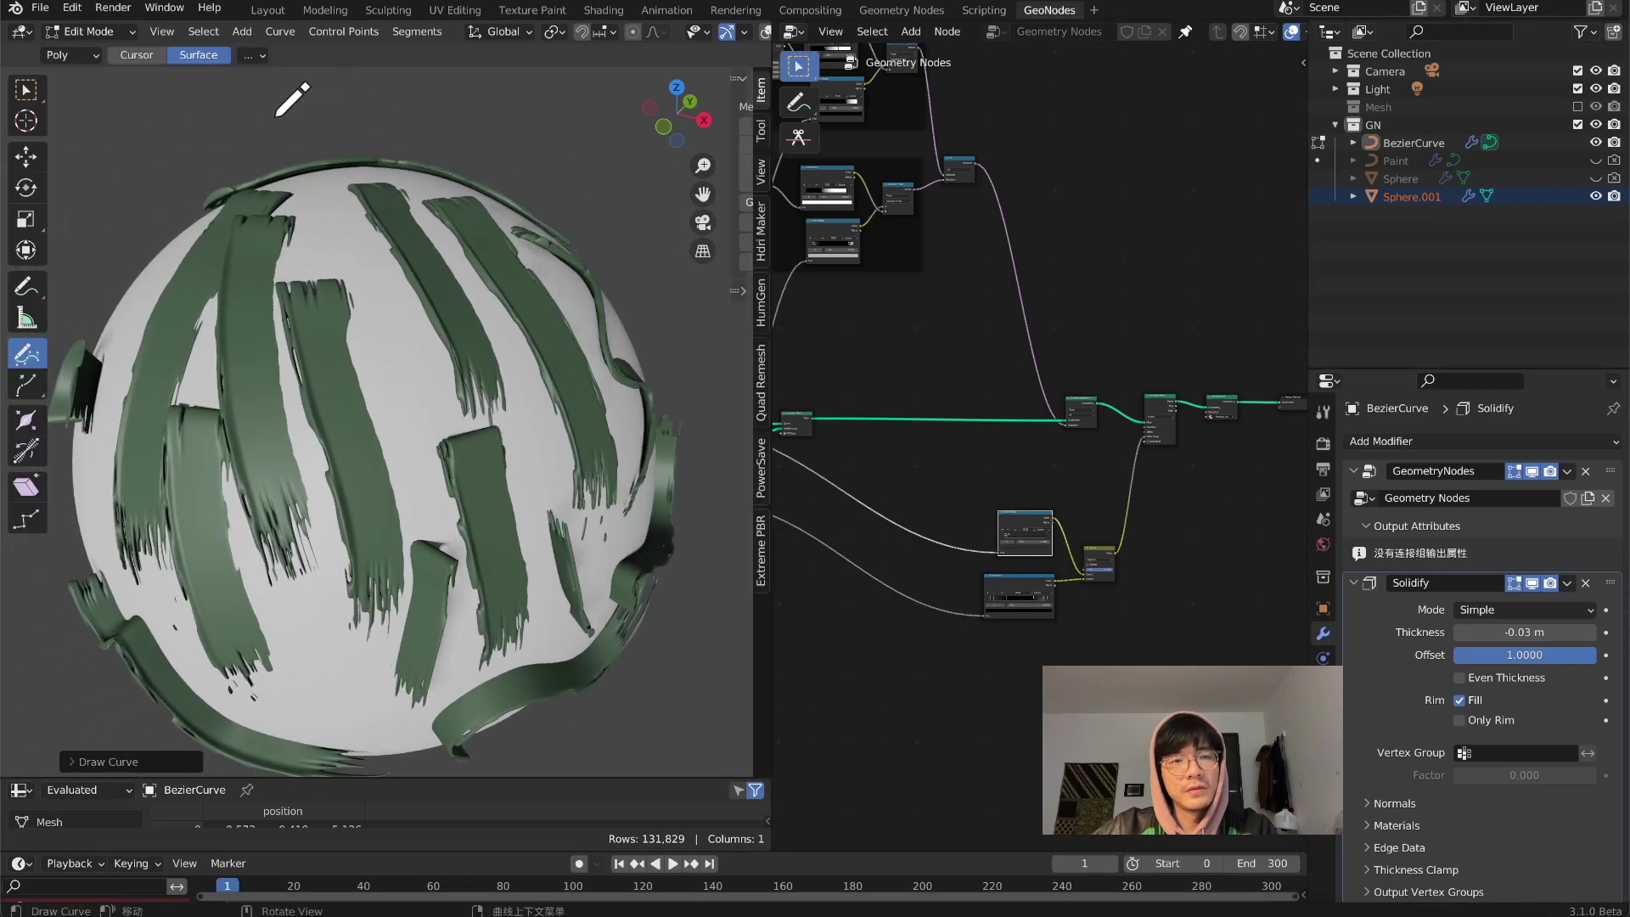
{"action": "key", "text": "Tab"}
{"action": "mouse_move", "coordinate": [599, 351]}
{"action": "middle_mouse_down"}
{"action": "mouse_move", "coordinate": [497, 420]}
{"action": "mouse_move", "coordinate": [561, 507]}
{"action": "mouse_move", "coordinate": [674, 541]}
{"action": "mouse_move", "coordinate": [645, 579]}
{"action": "mouse_move", "coordinate": [510, 546]}
{"action": "mouse_move", "coordinate": [355, 447]}
{"action": "mouse_move", "coordinate": [443, 458]}
{"action": "mouse_move", "coordinate": [471, 426]}
{"action": "mouse_move", "coordinate": [526, 421]}
{"action": "middle_mouse_up"}
Step: Insert a Set Position node between the Delete Geometry and Extrude Mesh nodes
{"action": "scroll", "coordinate": [1201, 521], "scroll_direction": "down", "scroll_amount": 3}
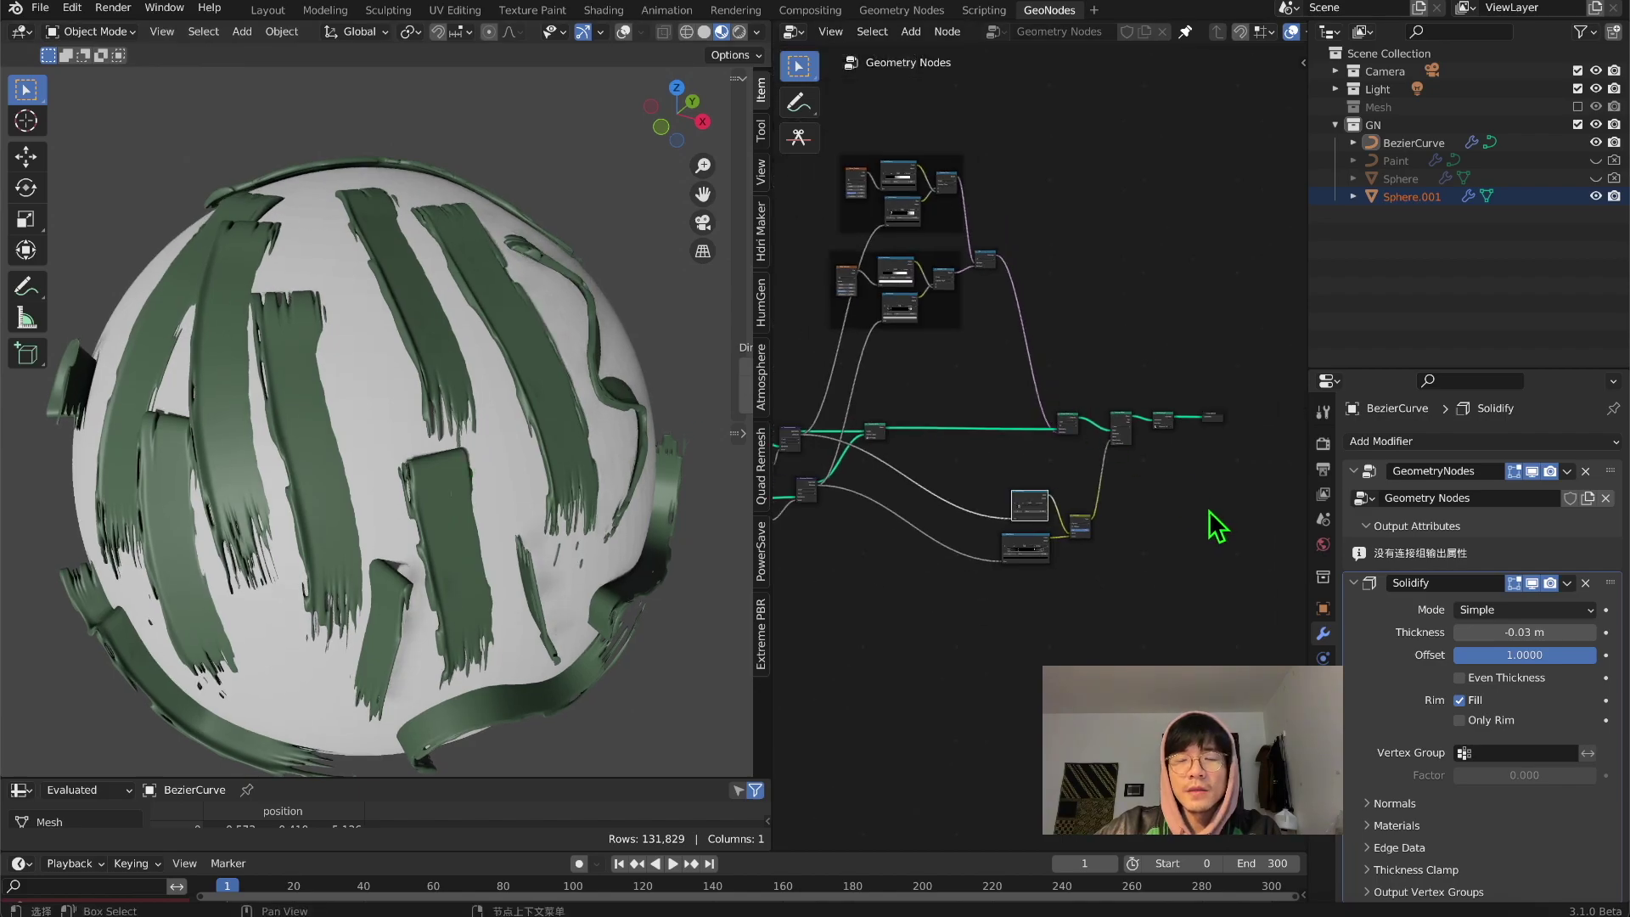
{"action": "scroll", "coordinate": [990, 571], "scroll_direction": "down", "scroll_amount": 3}
{"action": "scroll", "coordinate": [782, 527], "scroll_direction": "up", "scroll_amount": 6}
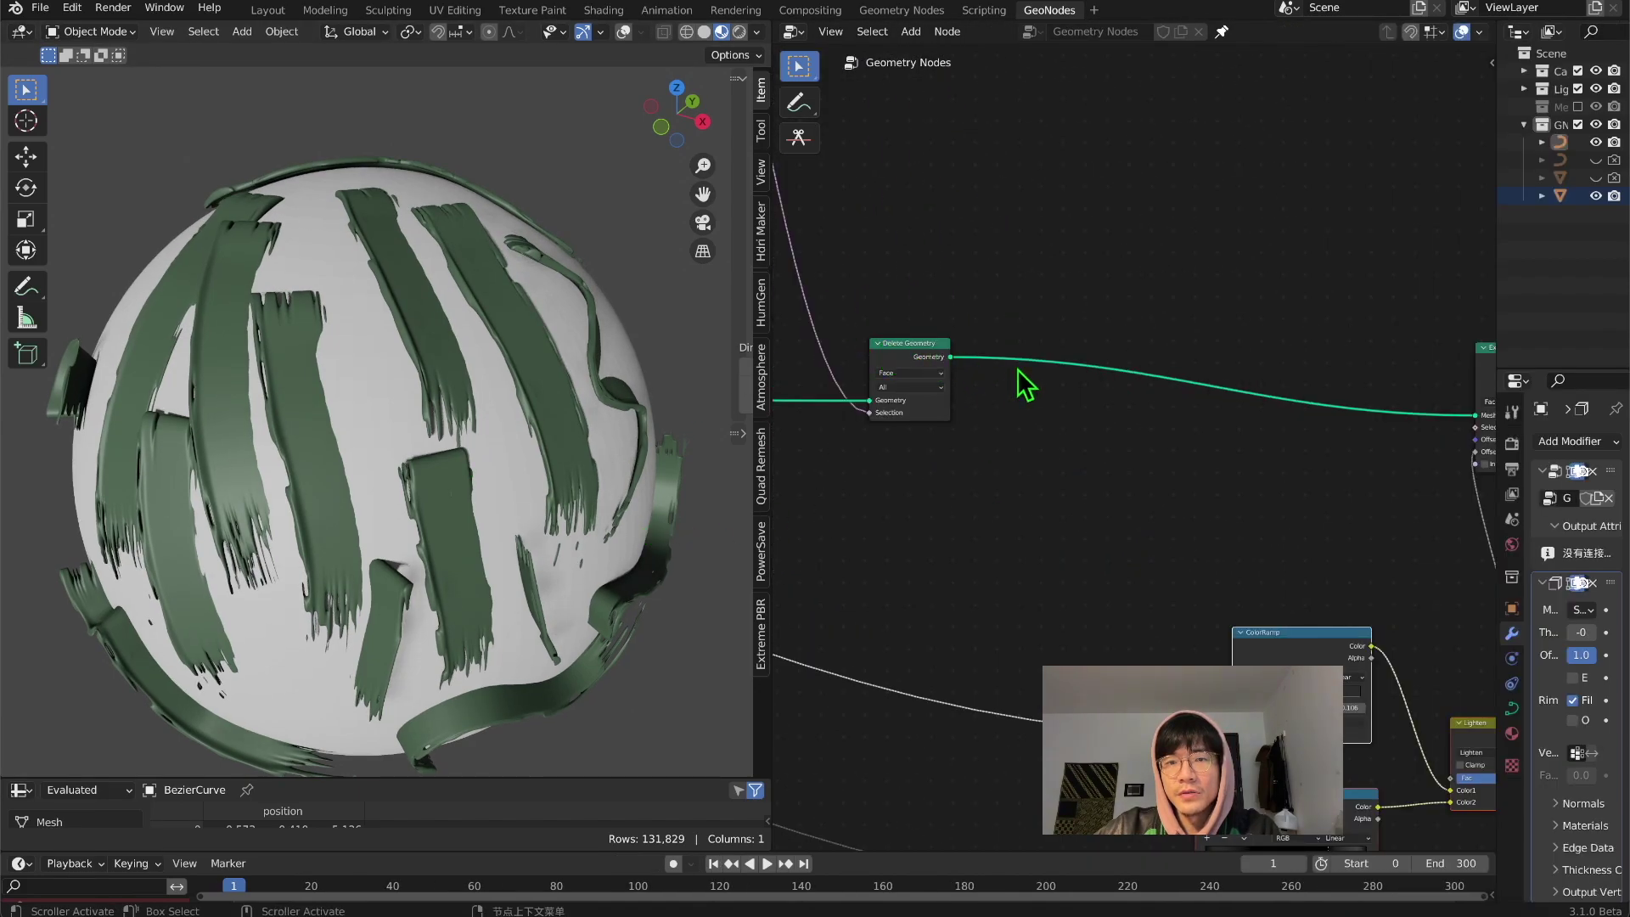
{"action": "middle_click_drag", "start_coordinate": [1159, 400], "coordinate": [976, 423]}
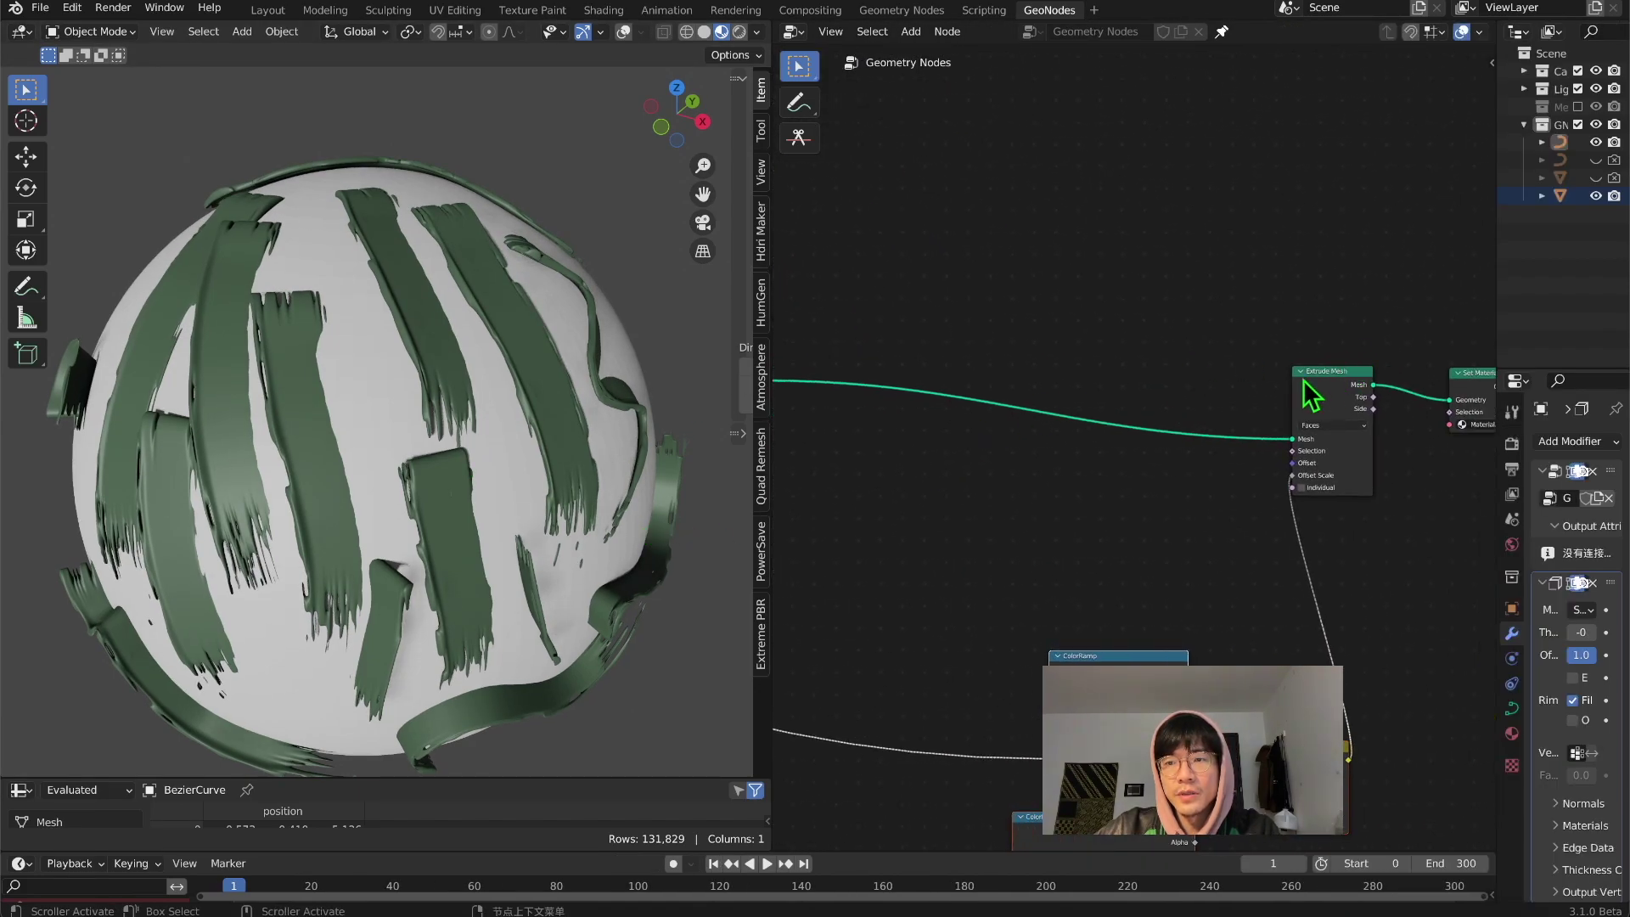
{"action": "scroll", "coordinate": [1348, 395], "scroll_direction": "down", "scroll_amount": 2}
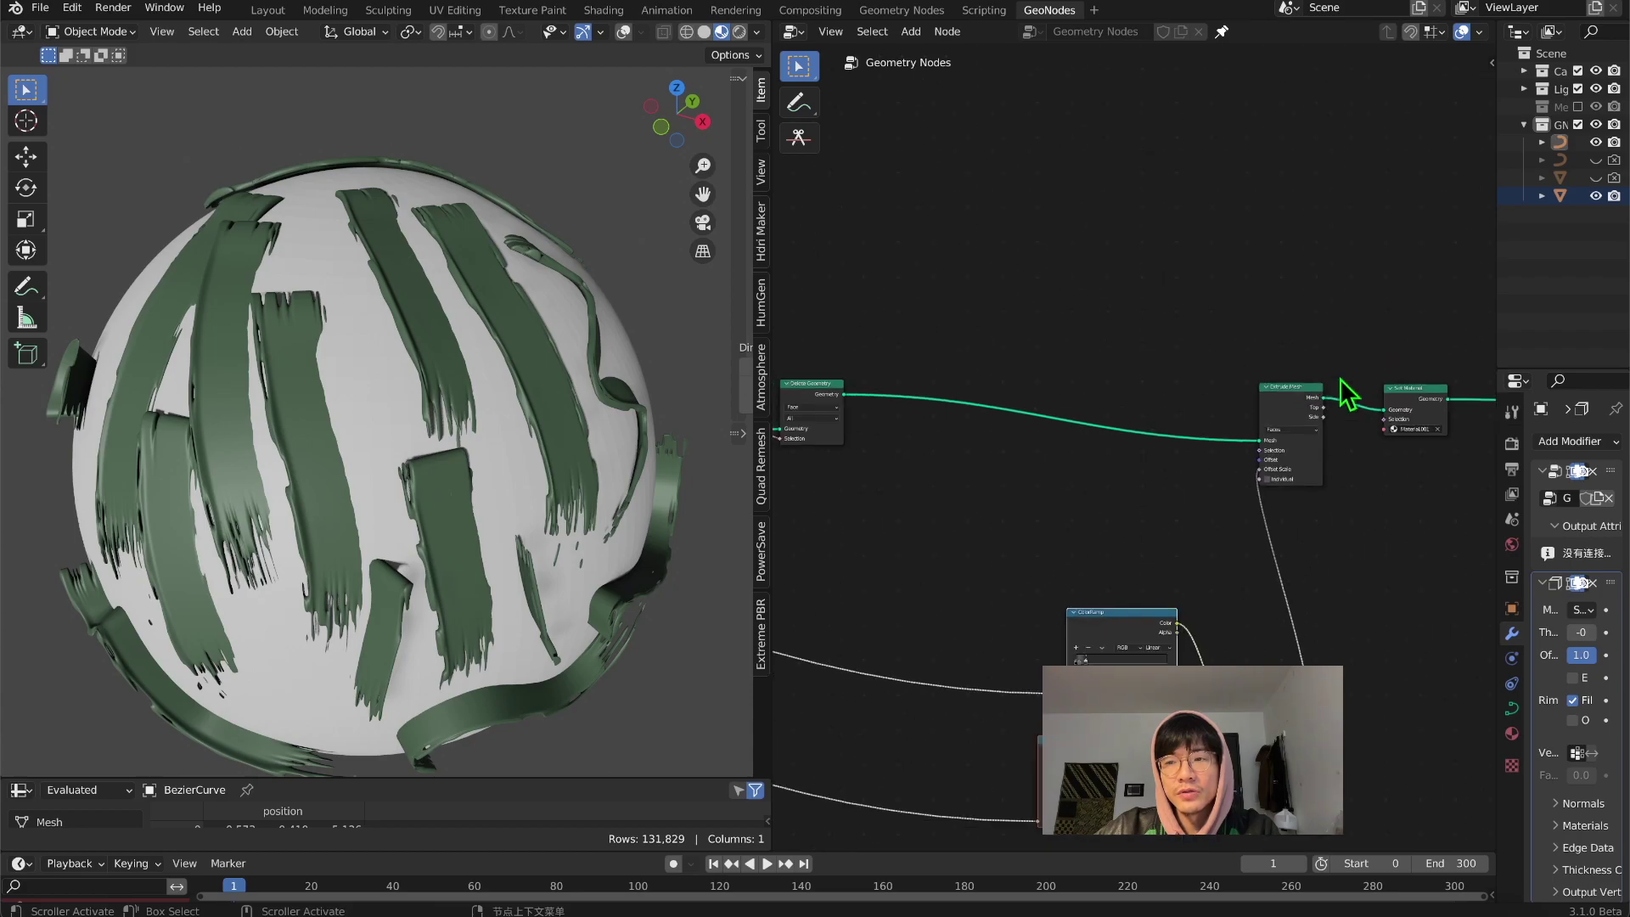
{"action": "left_click_drag", "start_coordinate": [1311, 392], "coordinate": [1333, 389]}
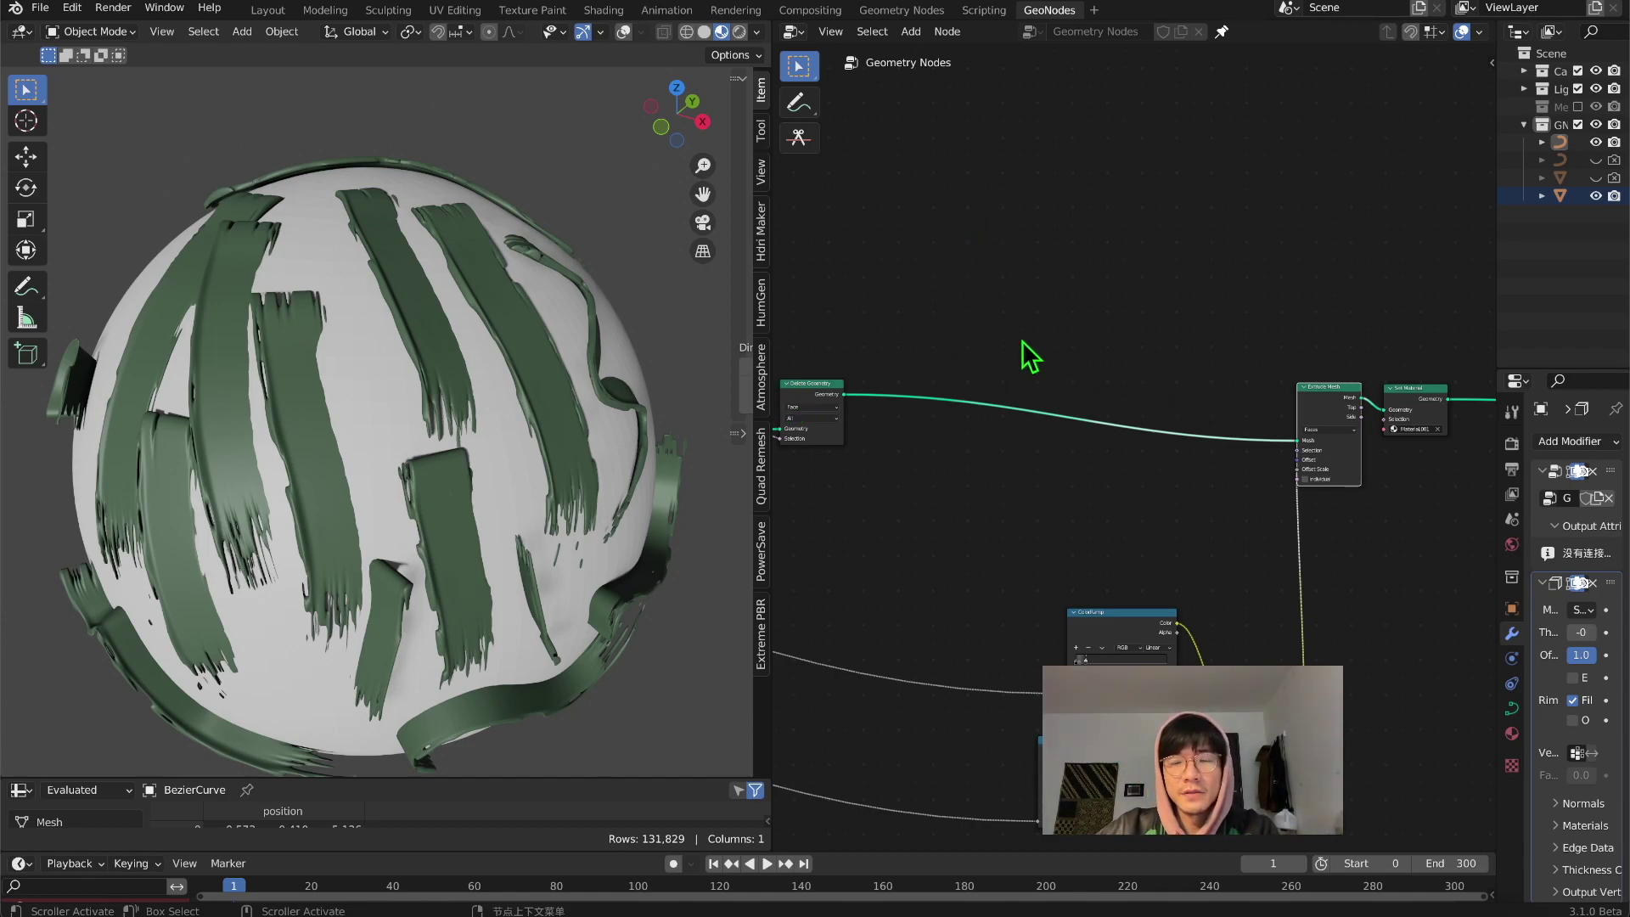
{"action": "key", "text": "shift+a"}
{"action": "left_click", "coordinate": [942, 168]}
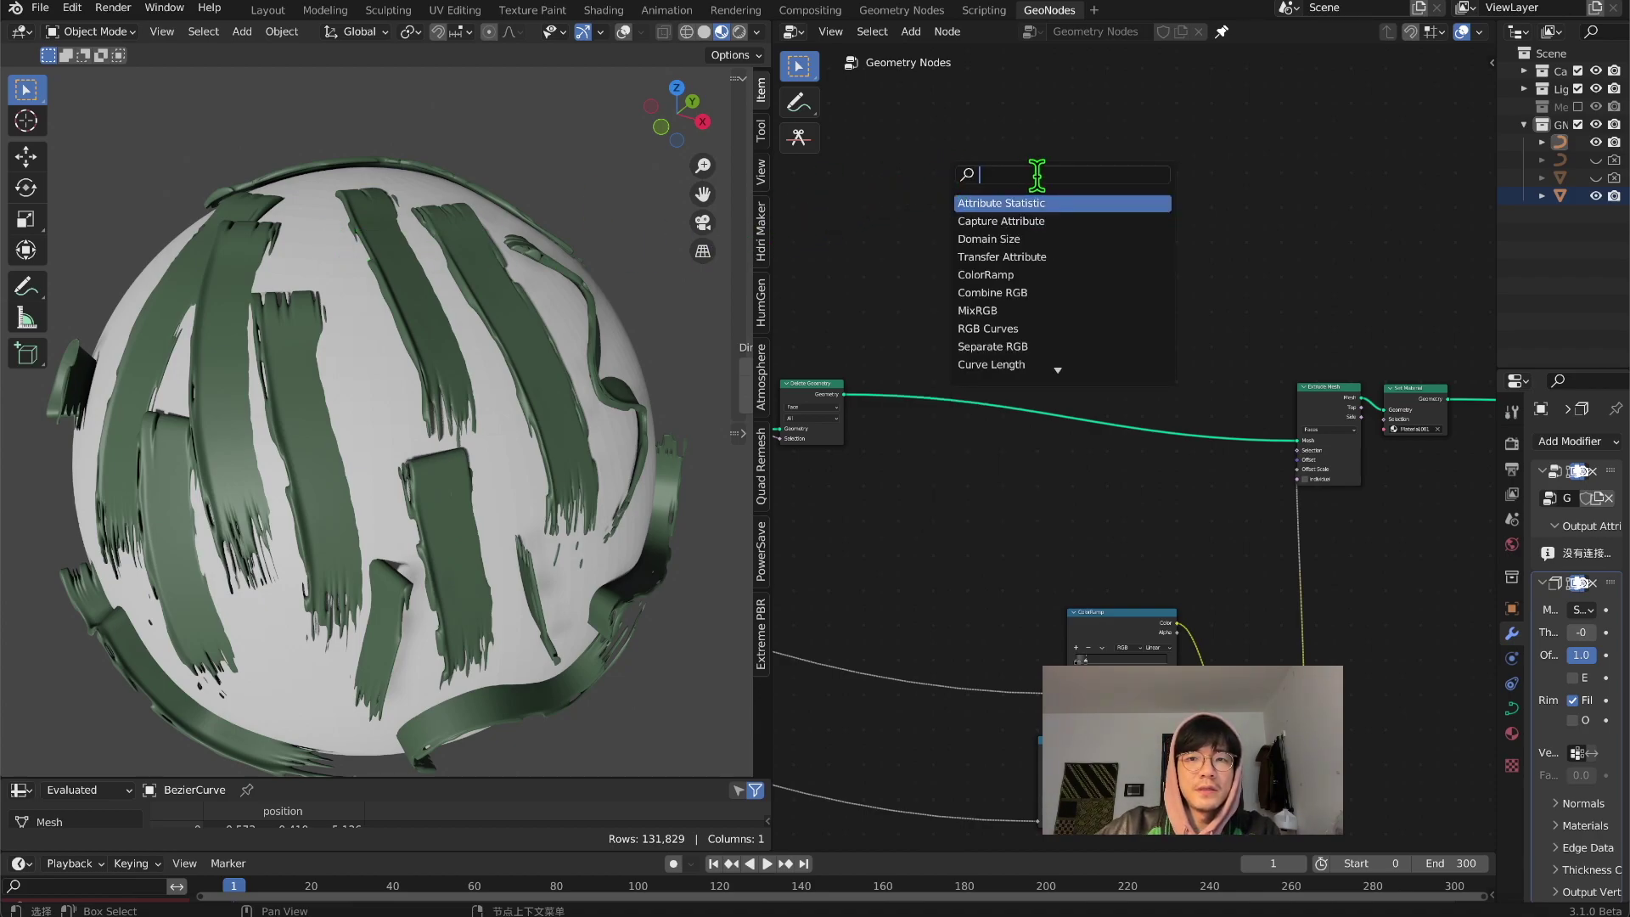
{"action": "type", "text": "set"}
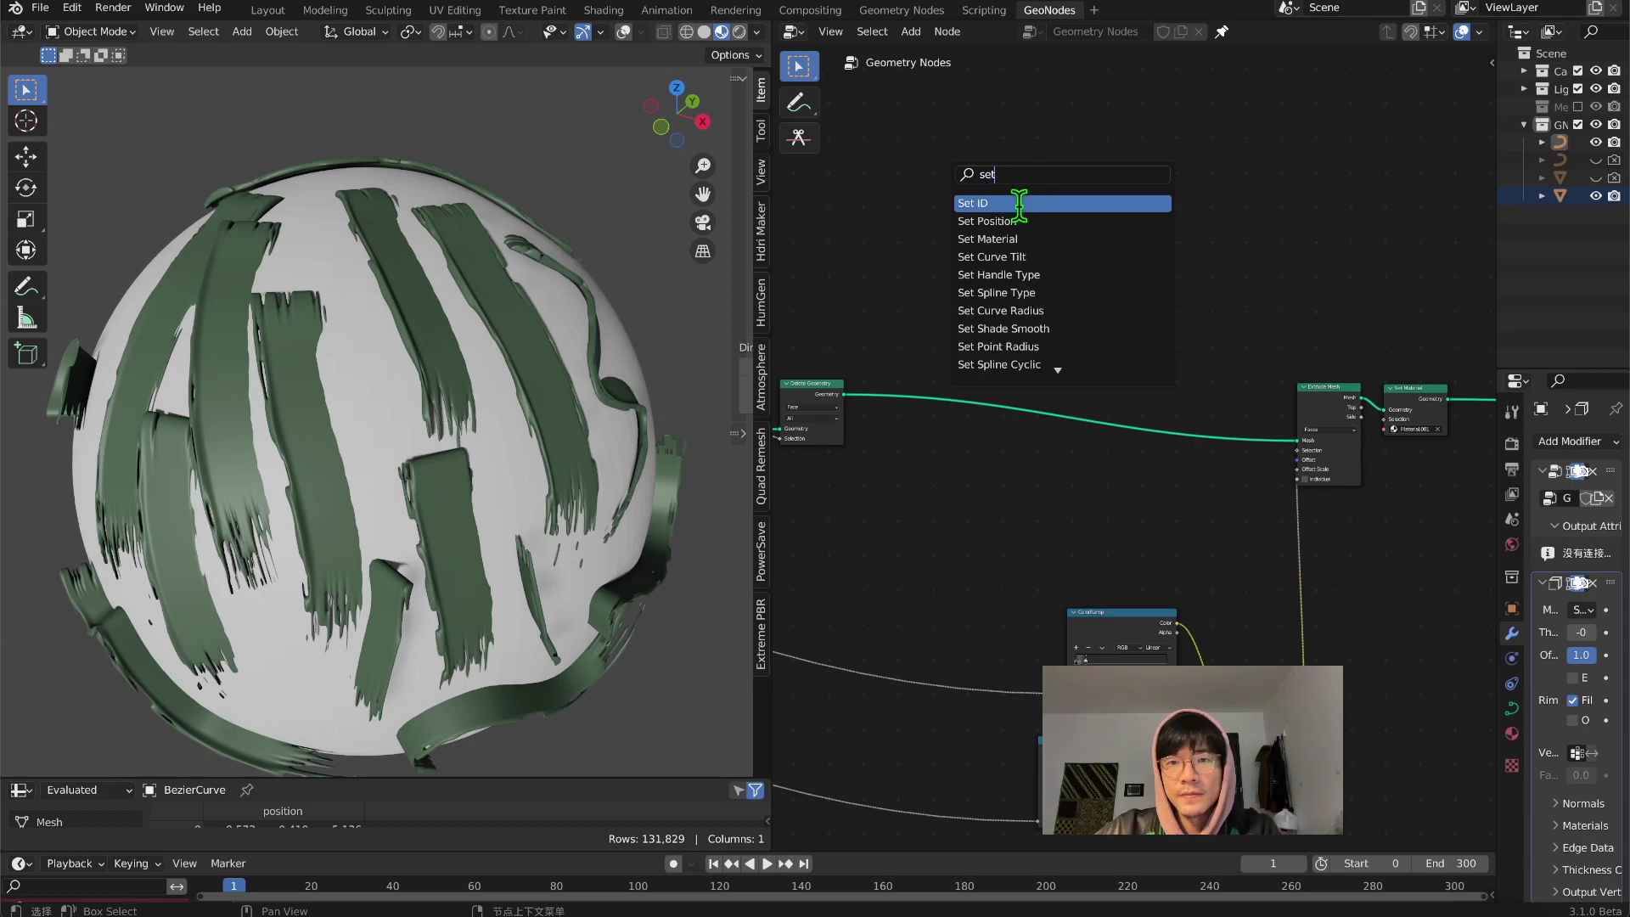
{"action": "left_click", "coordinate": [1016, 221]}
{"action": "left_click", "coordinate": [1161, 435]}
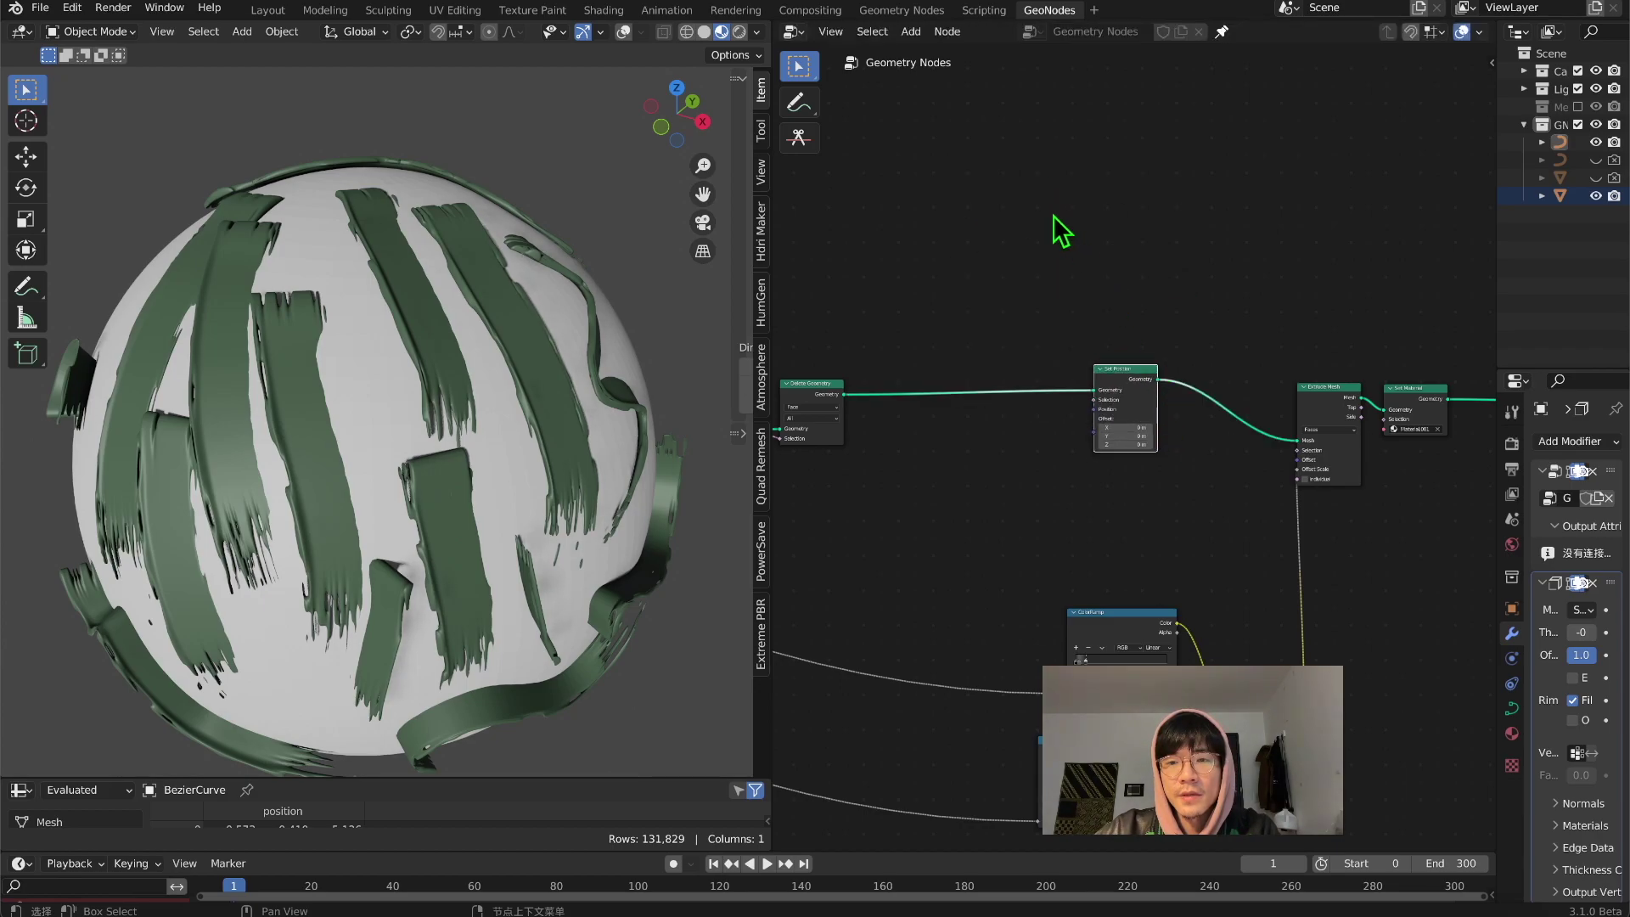
Step: Add a Geometry Proximity node above the Set Position node
{"action": "middle_click_drag", "start_coordinate": [1052, 216], "coordinate": [1078, 287]}
{"action": "key", "text": "shift+a"}
{"action": "left_click", "coordinate": [1025, 268]}
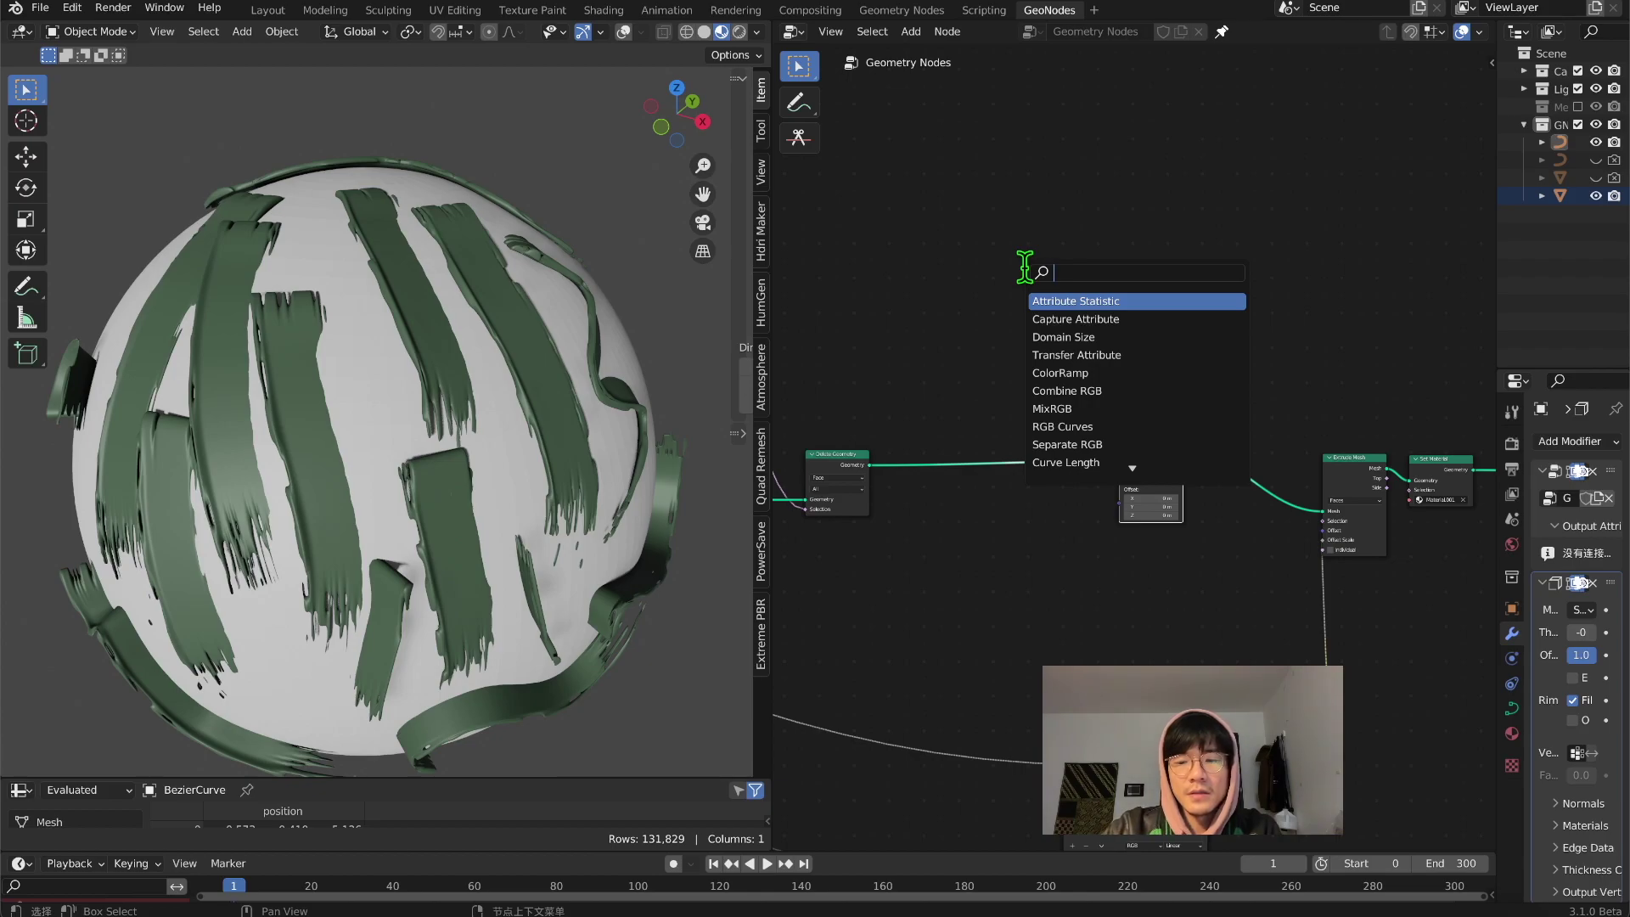
{"action": "type", "text": "pox"}
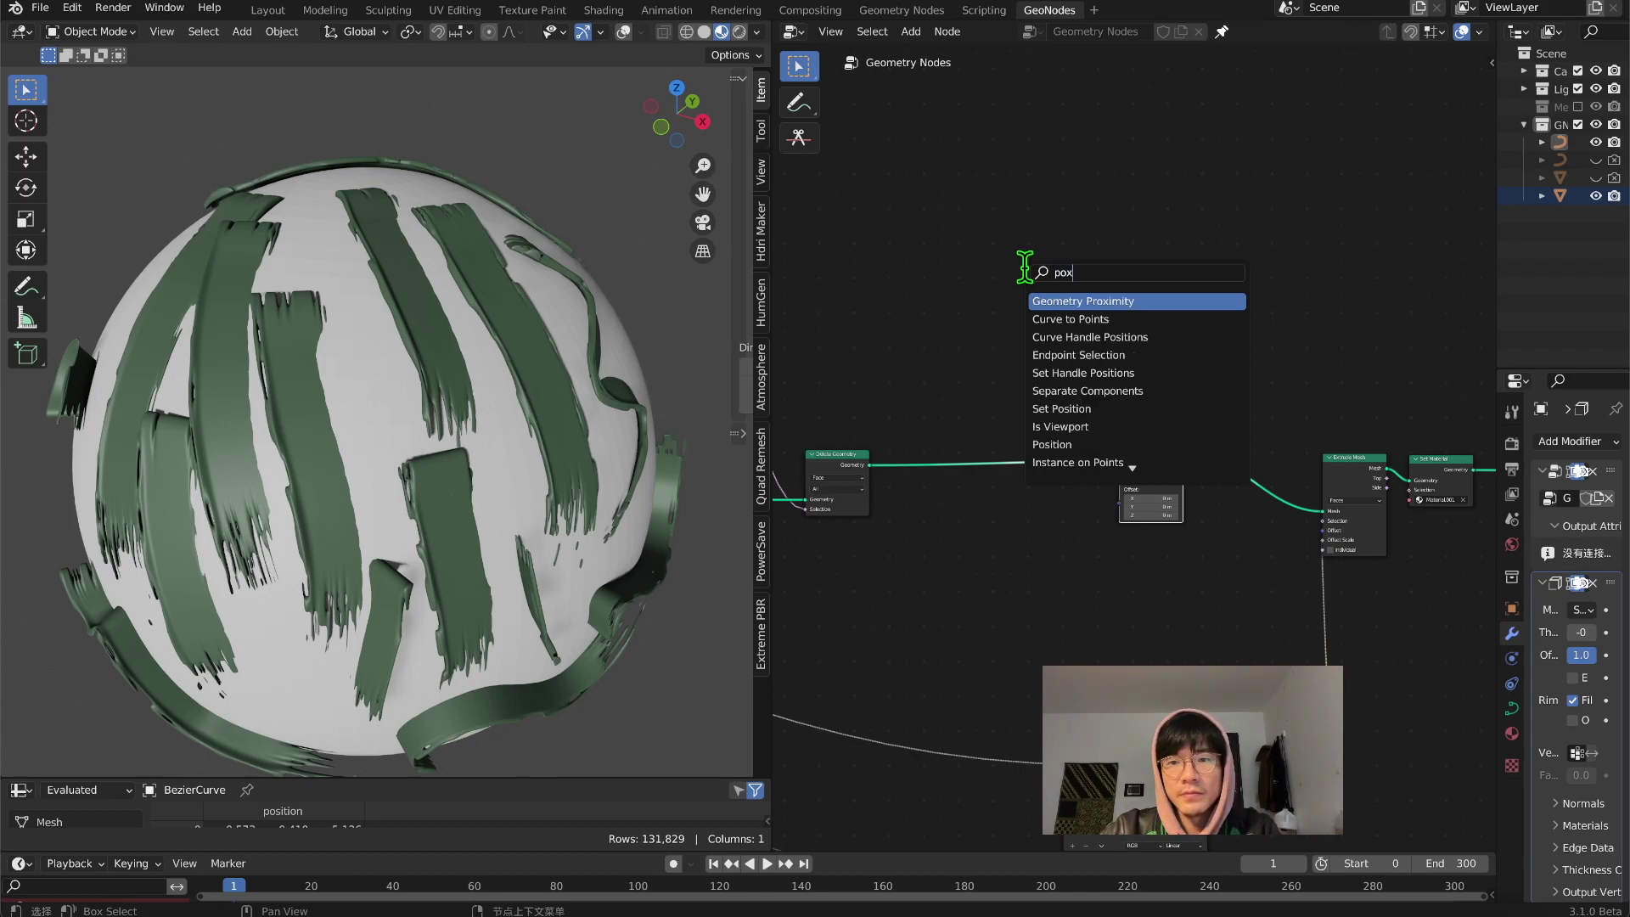
{"action": "key", "text": "Return"}
{"action": "left_click", "coordinate": [1025, 304]}
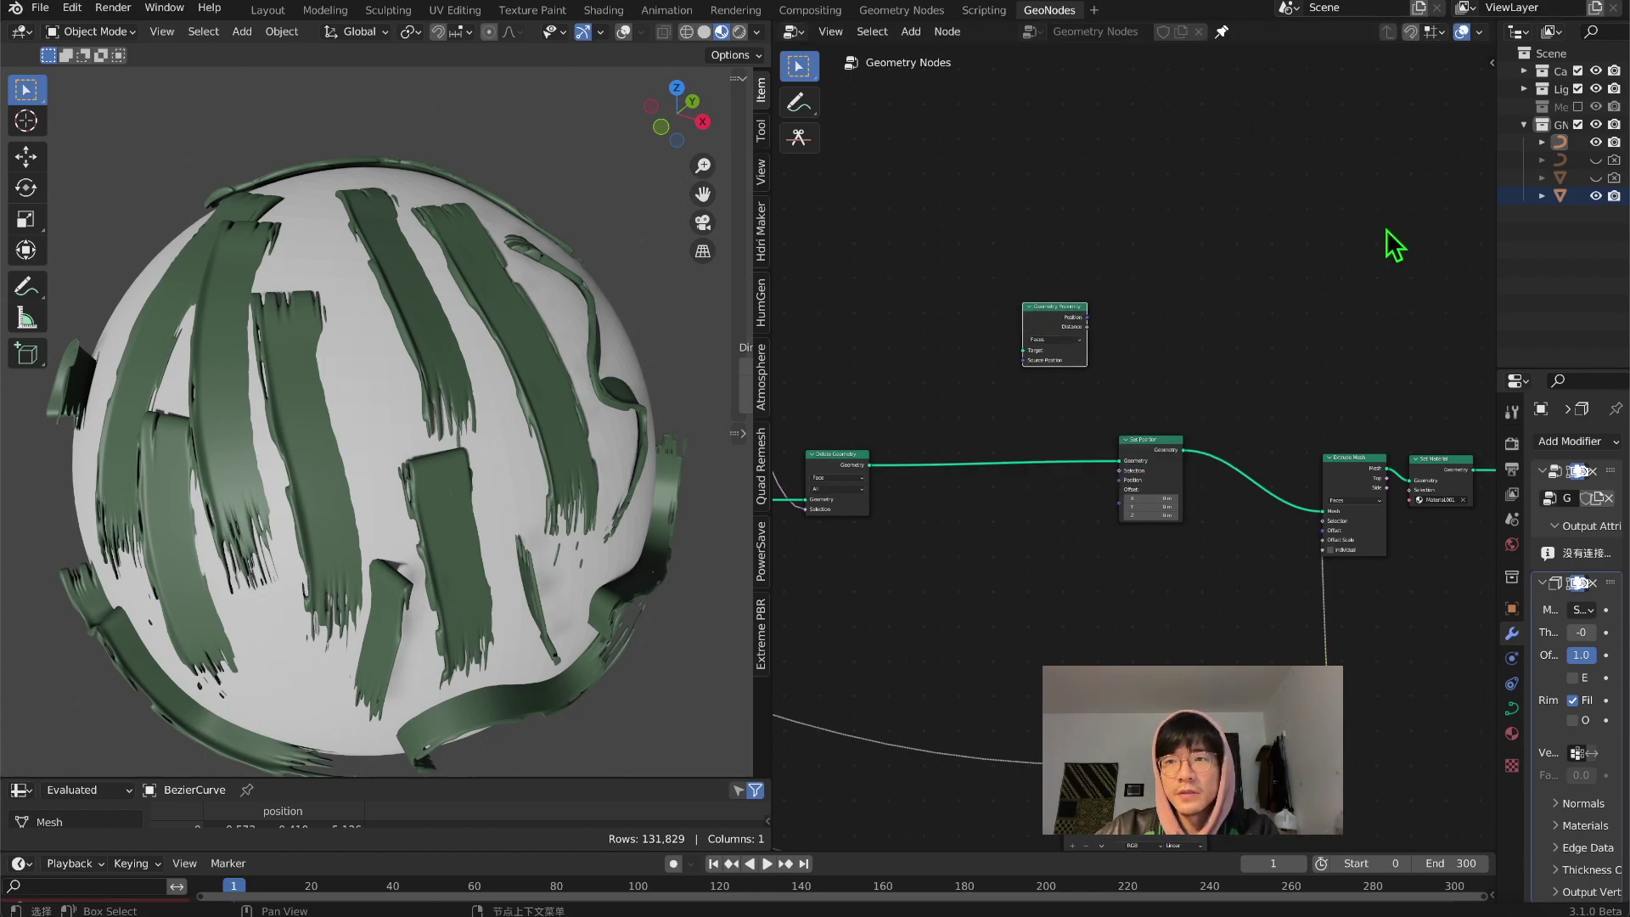
Step: Add an Object Info node for Sphere.001 beside the Geometry Proximity node and set it to Relative
{"action": "left_click_drag", "start_coordinate": [1496, 234], "coordinate": [929, 387]}
{"action": "left_click", "coordinate": [1416, 197]}
{"action": "scroll", "coordinate": [1044, 348], "scroll_direction": "up", "scroll_amount": 3}
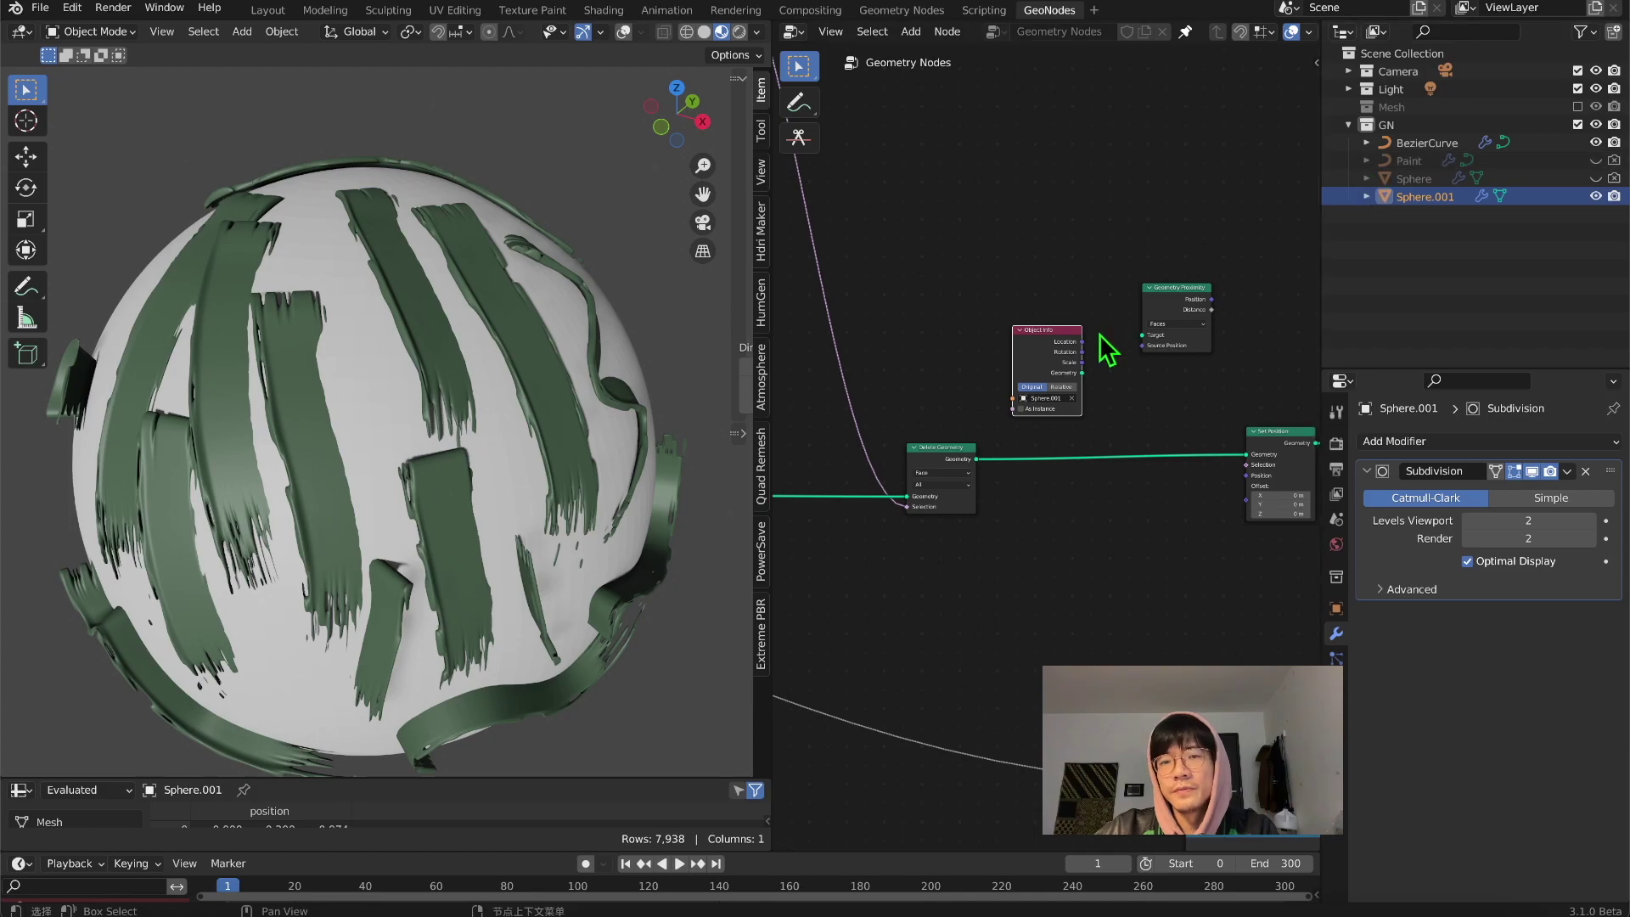
{"action": "scroll", "coordinate": [1095, 365], "scroll_direction": "up", "scroll_amount": 3}
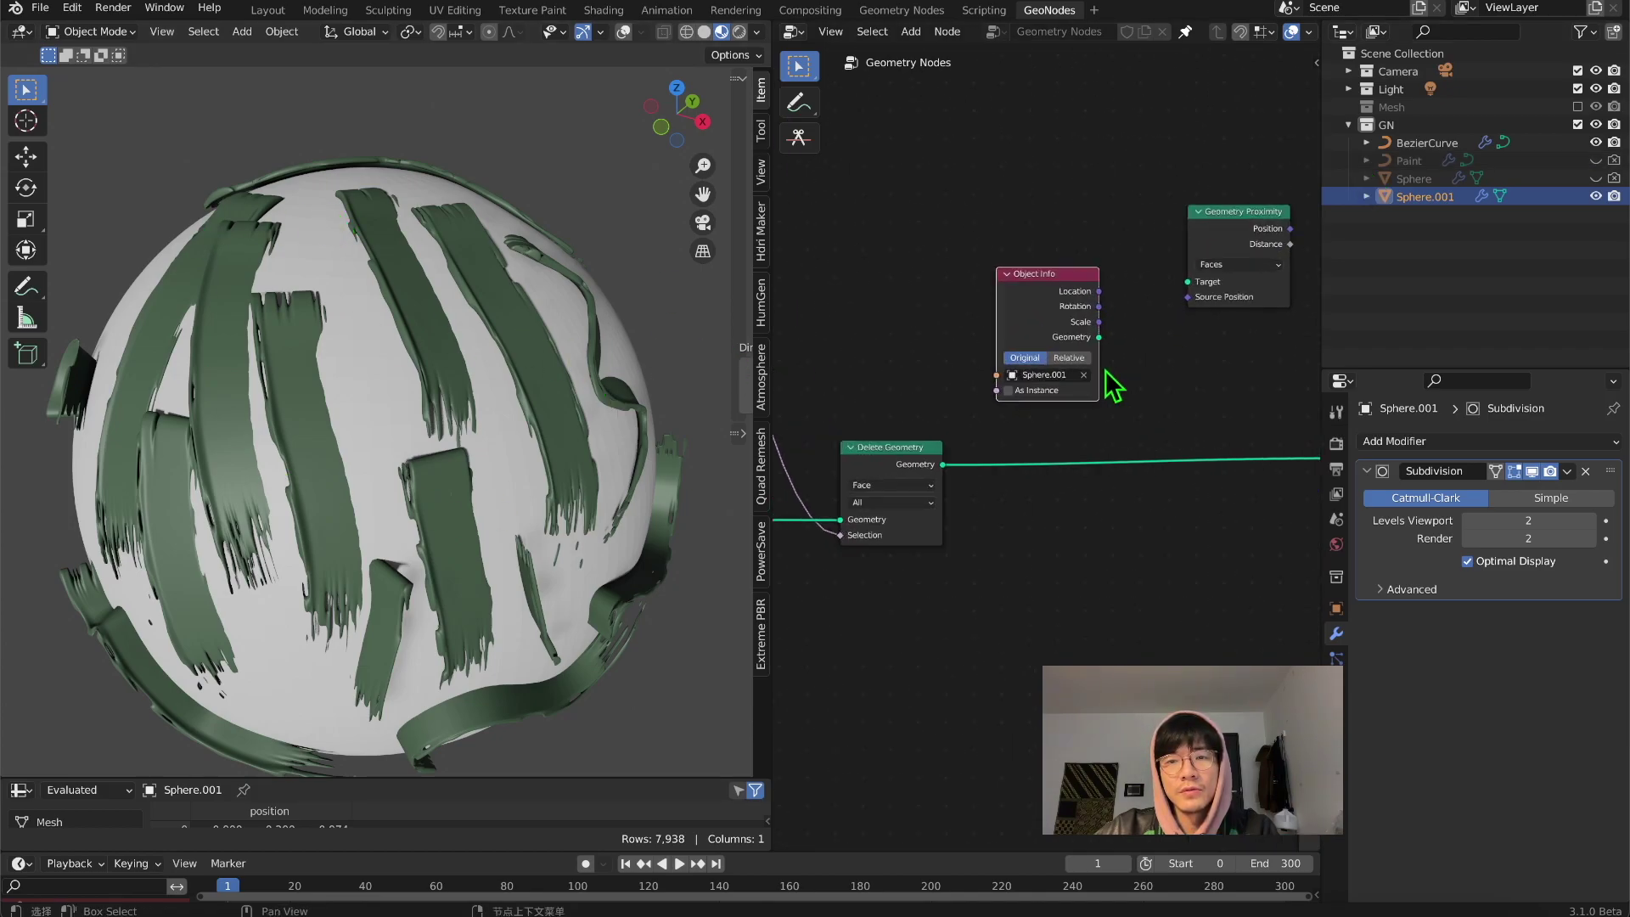
{"action": "middle_click_drag", "start_coordinate": [1088, 346], "coordinate": [992, 515]}
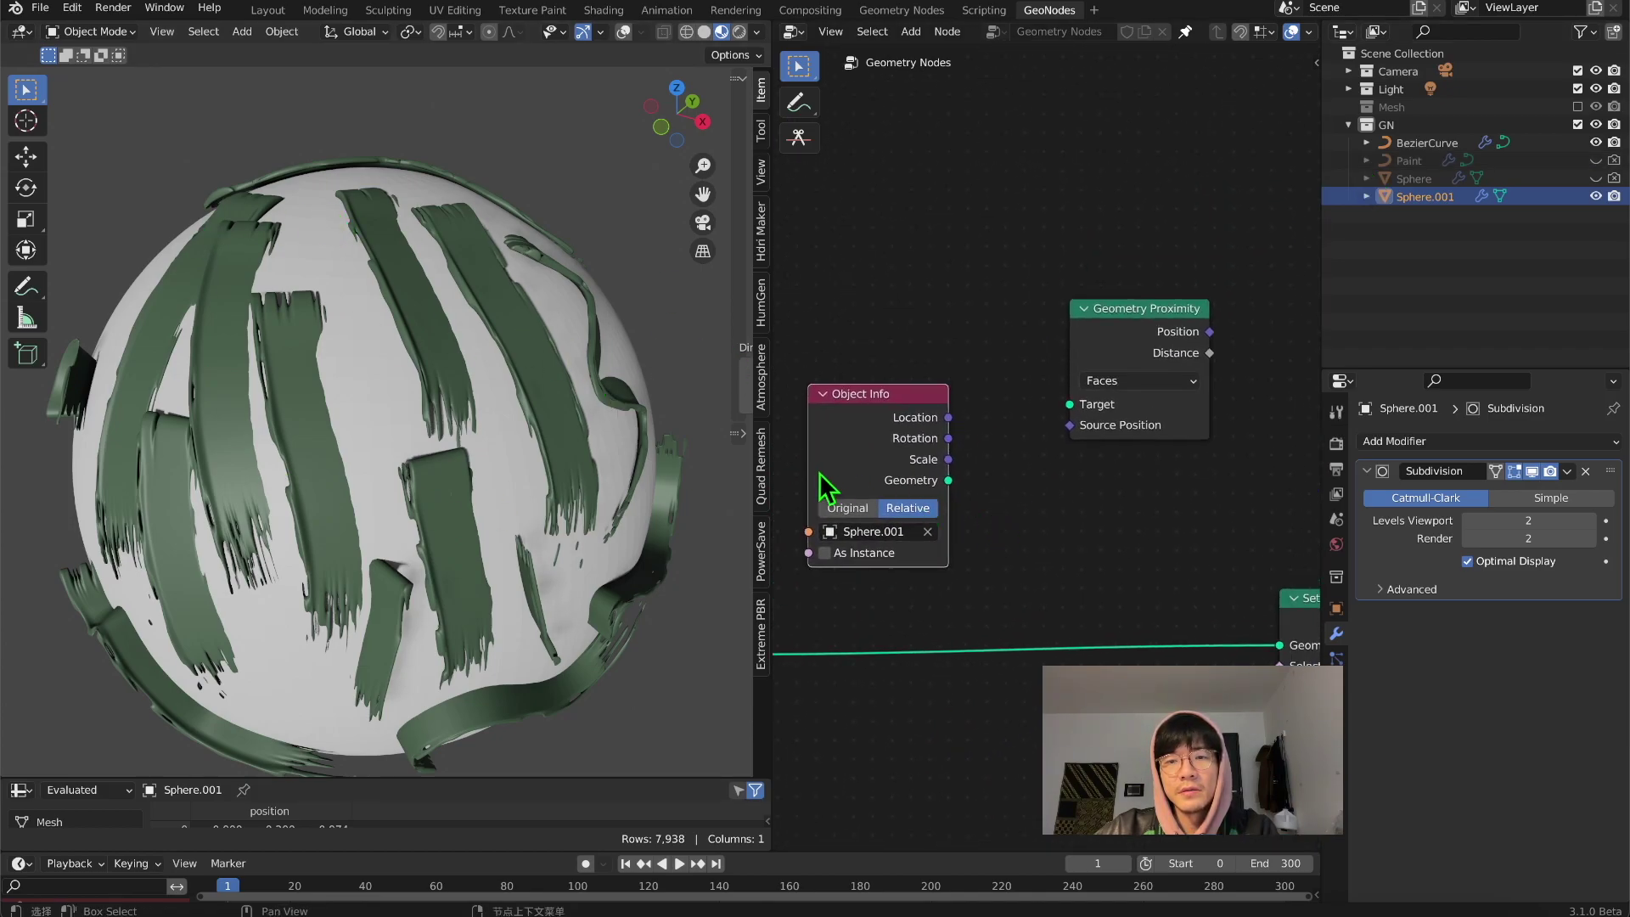
{"action": "left_click_drag", "start_coordinate": [915, 400], "coordinate": [933, 330]}
{"action": "scroll", "coordinate": [1095, 445], "scroll_direction": "down", "scroll_amount": 4}
Step: Connect the Object Info geometry to the Geometry Proximity target, and the proximity position to the Set Position node's Position
{"action": "left_click_drag", "start_coordinate": [1102, 353], "coordinate": [1089, 274]}
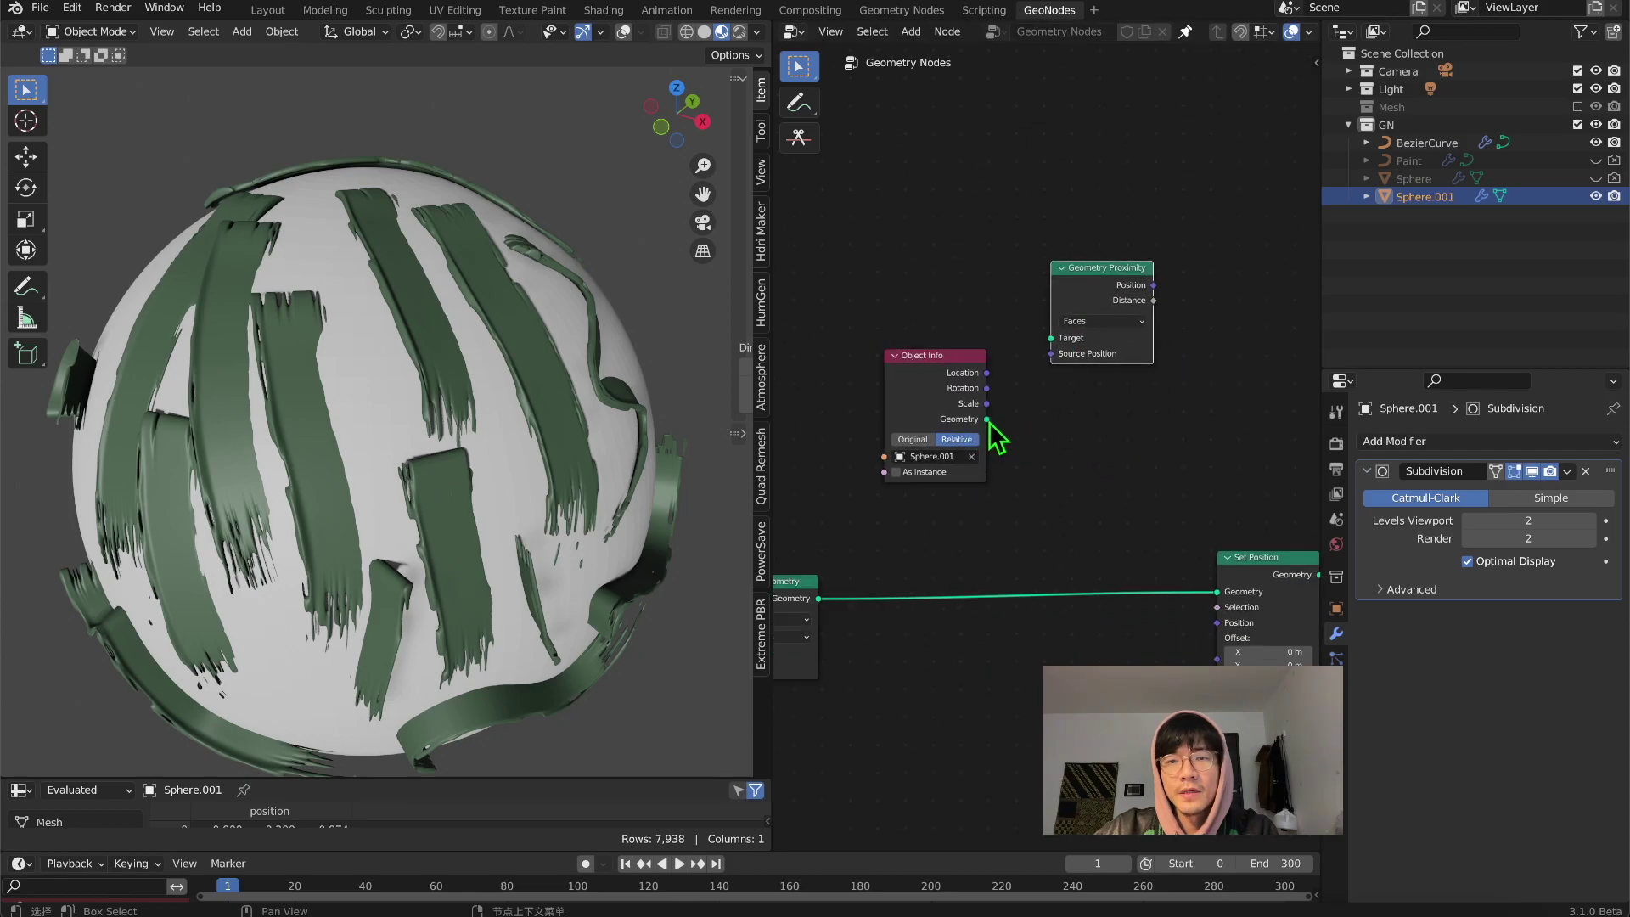
{"action": "left_click_drag", "start_coordinate": [988, 420], "coordinate": [1052, 338]}
{"action": "left_click_drag", "start_coordinate": [932, 374], "coordinate": [928, 271]}
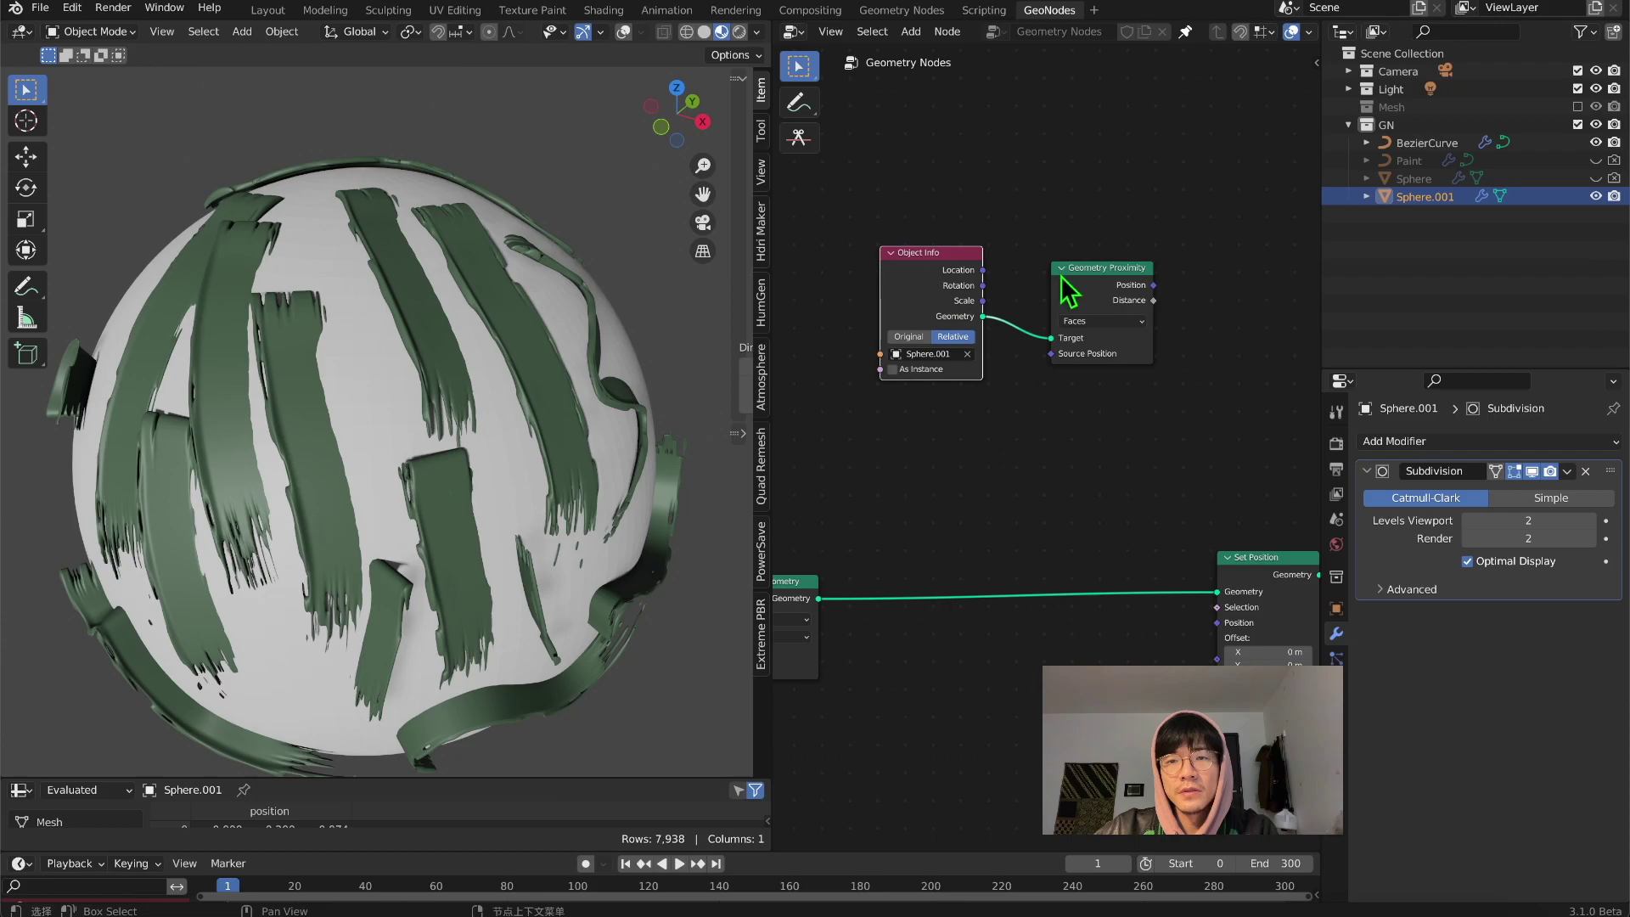
{"action": "middle_click_drag", "start_coordinate": [1094, 377], "coordinate": [1109, 382]}
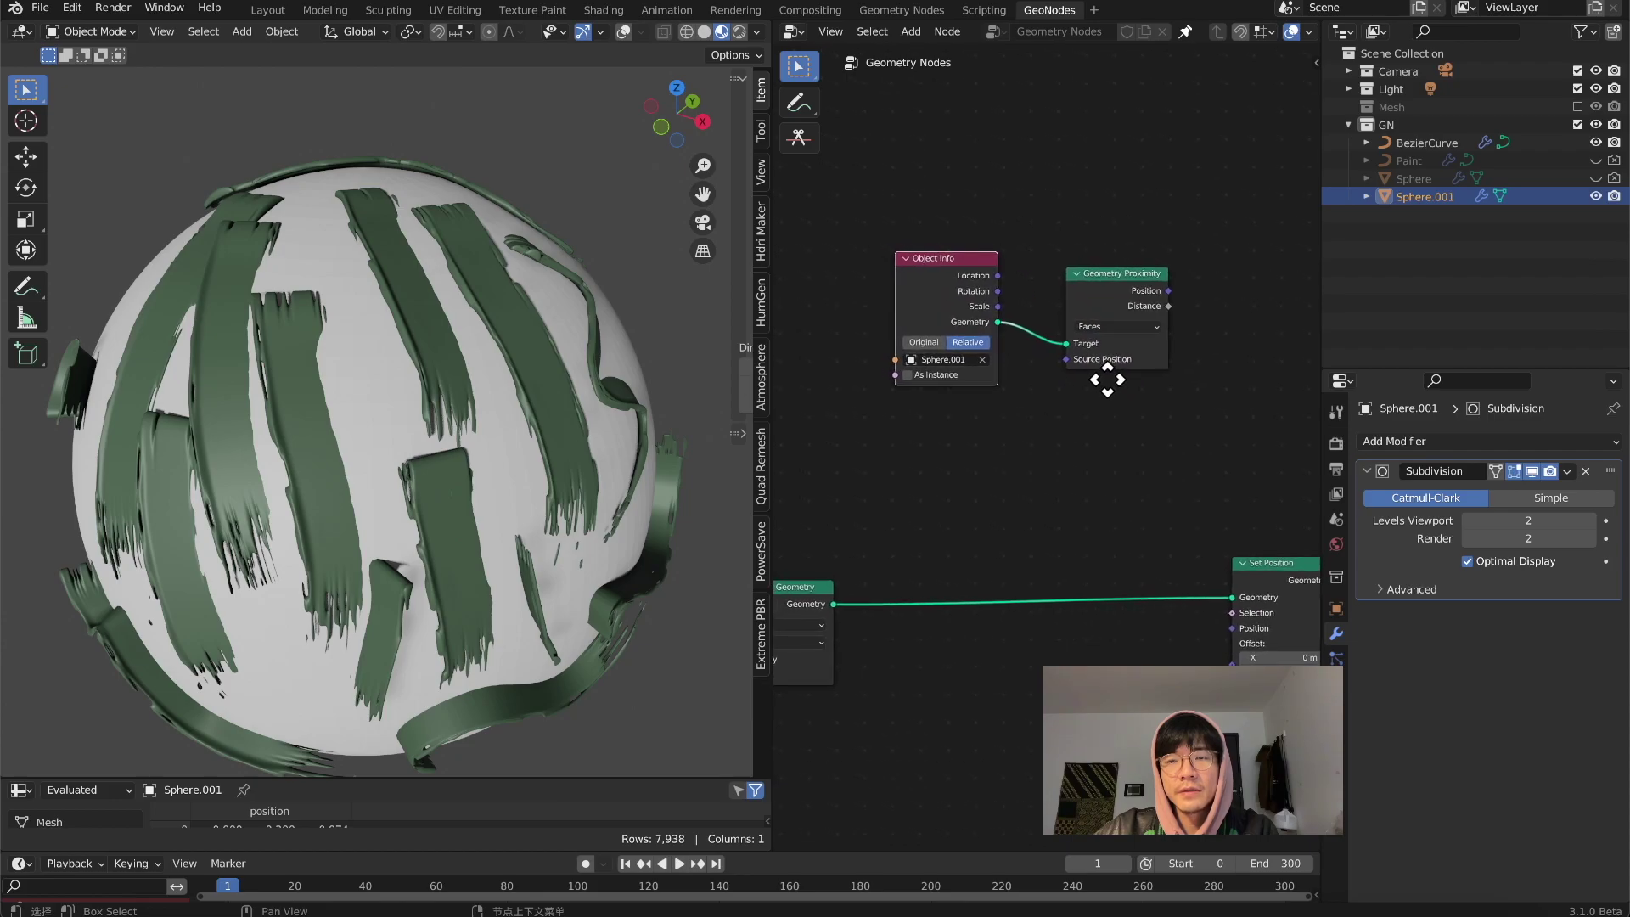
{"action": "left_click_drag", "start_coordinate": [1113, 293], "coordinate": [1090, 301]}
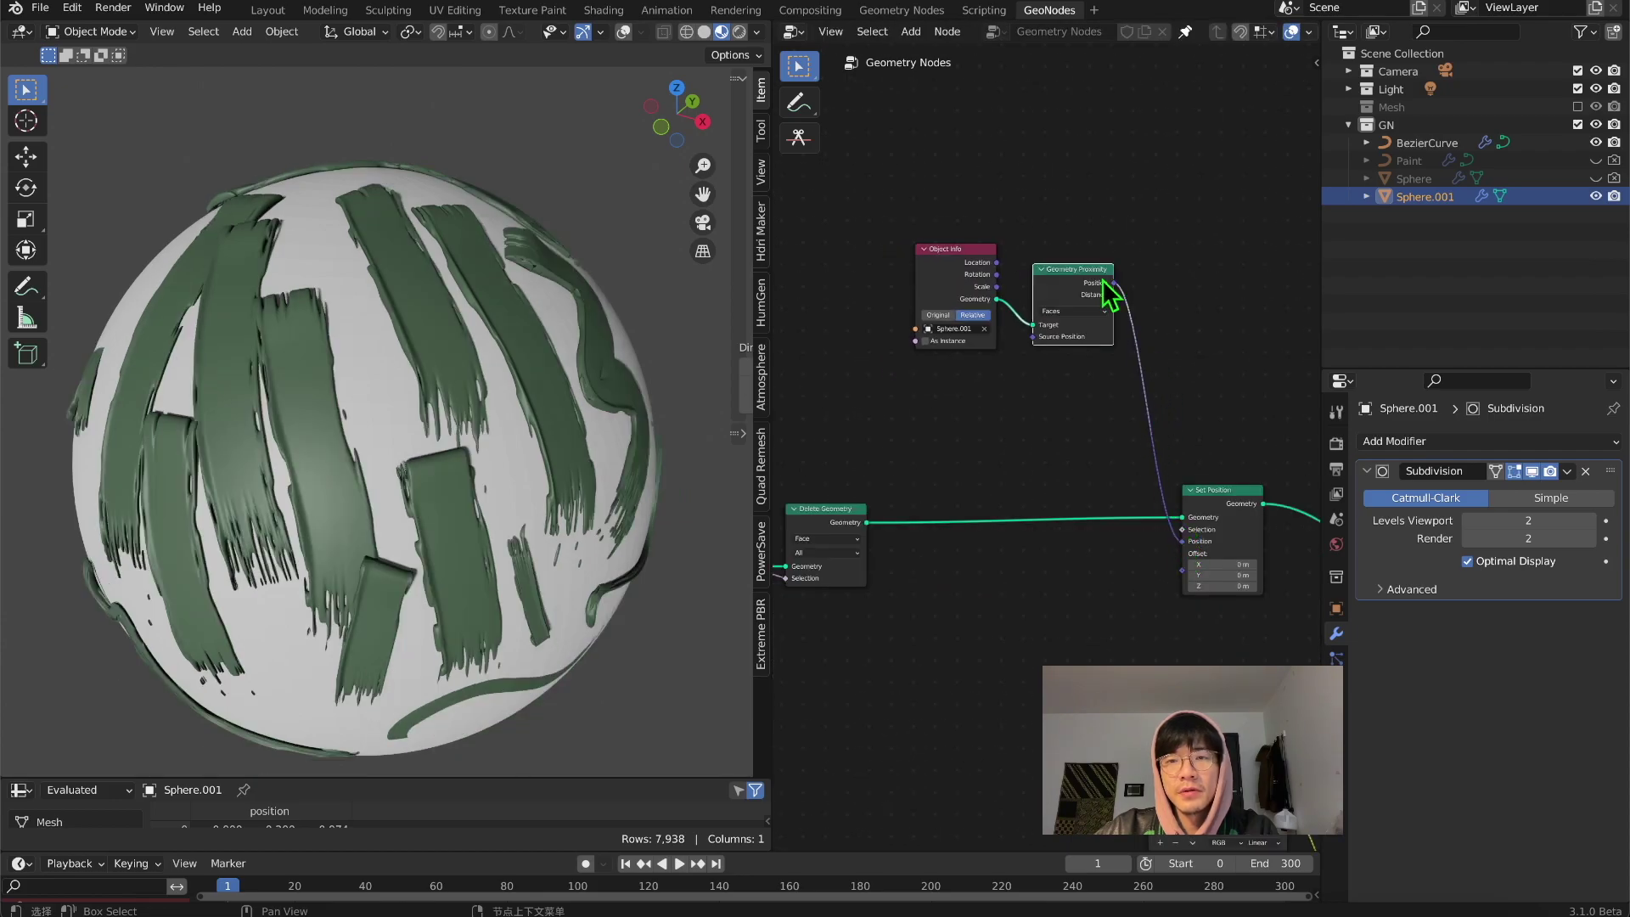
{"action": "left_click_drag", "start_coordinate": [1198, 591], "coordinate": [1213, 592]}
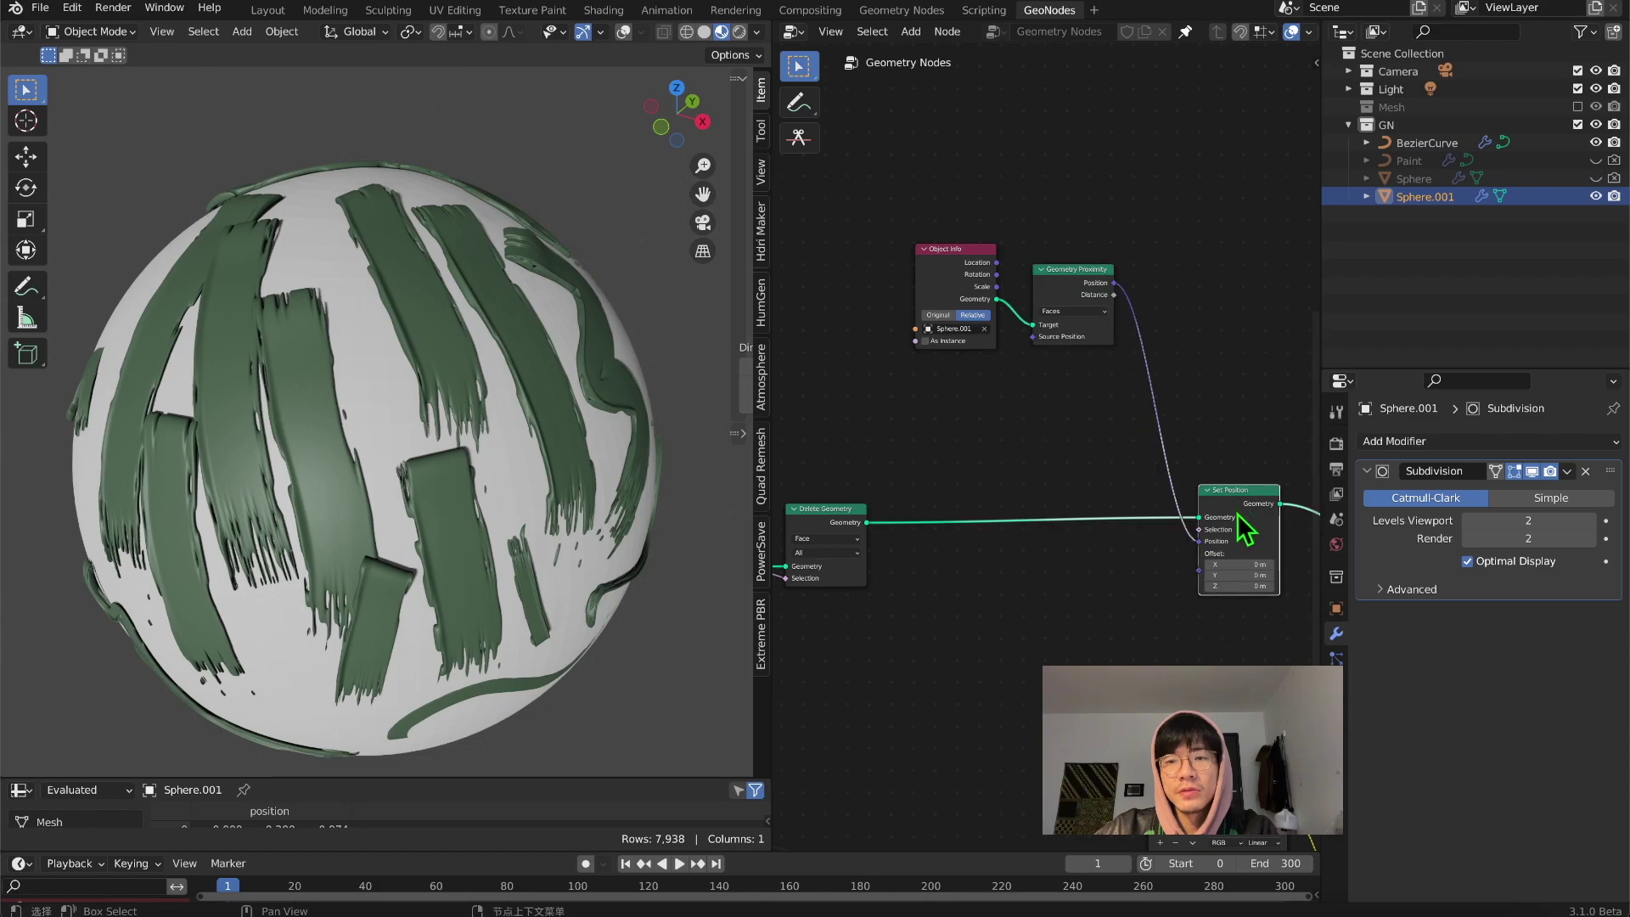
Step: Replace the strokes on the sphere with new wavy freehand strokes
{"action": "scroll", "coordinate": [1235, 597], "scroll_direction": "up", "scroll_amount": 2}
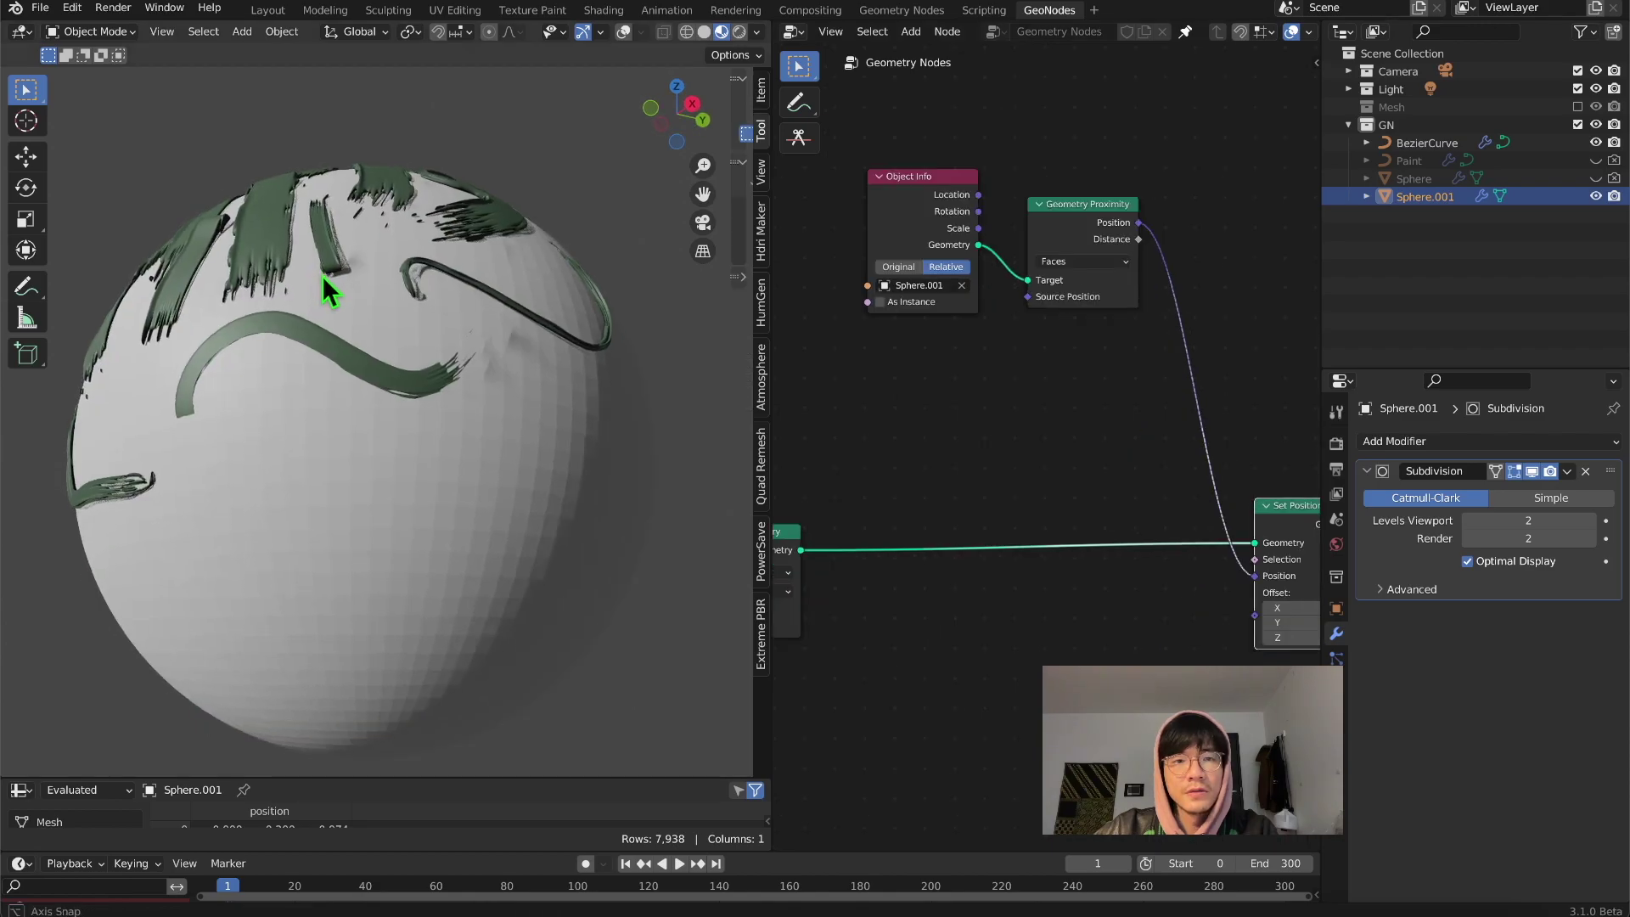
{"action": "mouse_move", "coordinate": [323, 275]}
{"action": "middle_mouse_down"}
{"action": "mouse_move", "coordinate": [314, 355]}
{"action": "mouse_move", "coordinate": [492, 416]}
{"action": "mouse_move", "coordinate": [511, 326]}
{"action": "middle_mouse_up"}
{"action": "scroll", "coordinate": [501, 387], "scroll_direction": "up", "scroll_amount": 5}
{"action": "scroll", "coordinate": [501, 375], "scroll_direction": "down", "scroll_amount": 5}
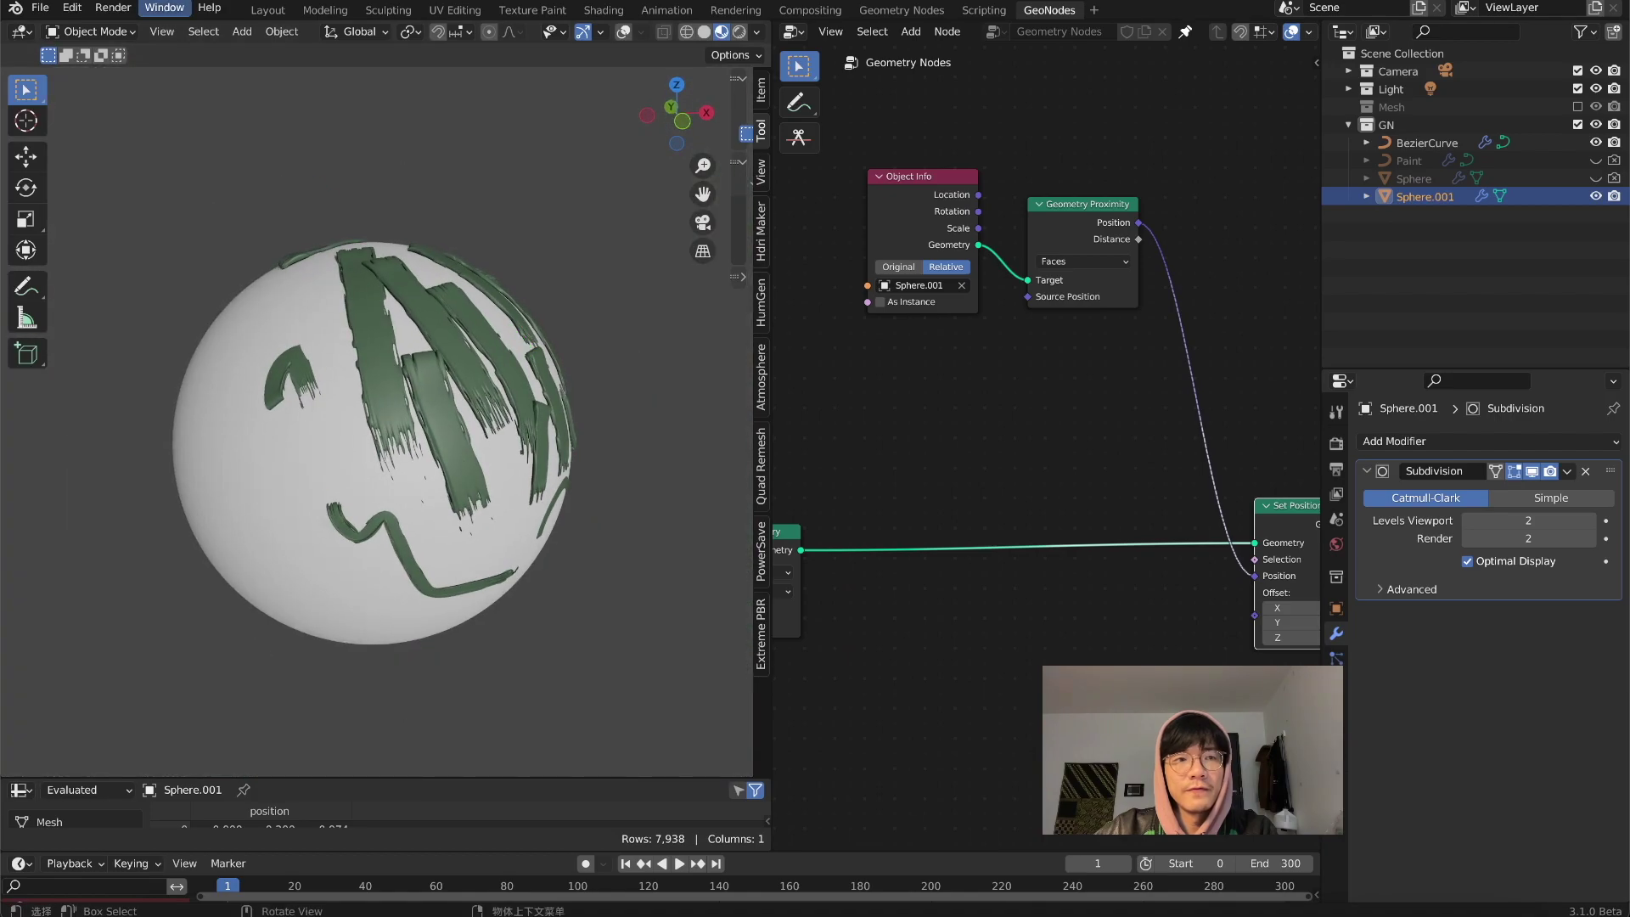
{"action": "left_click", "coordinate": [88, 32]}
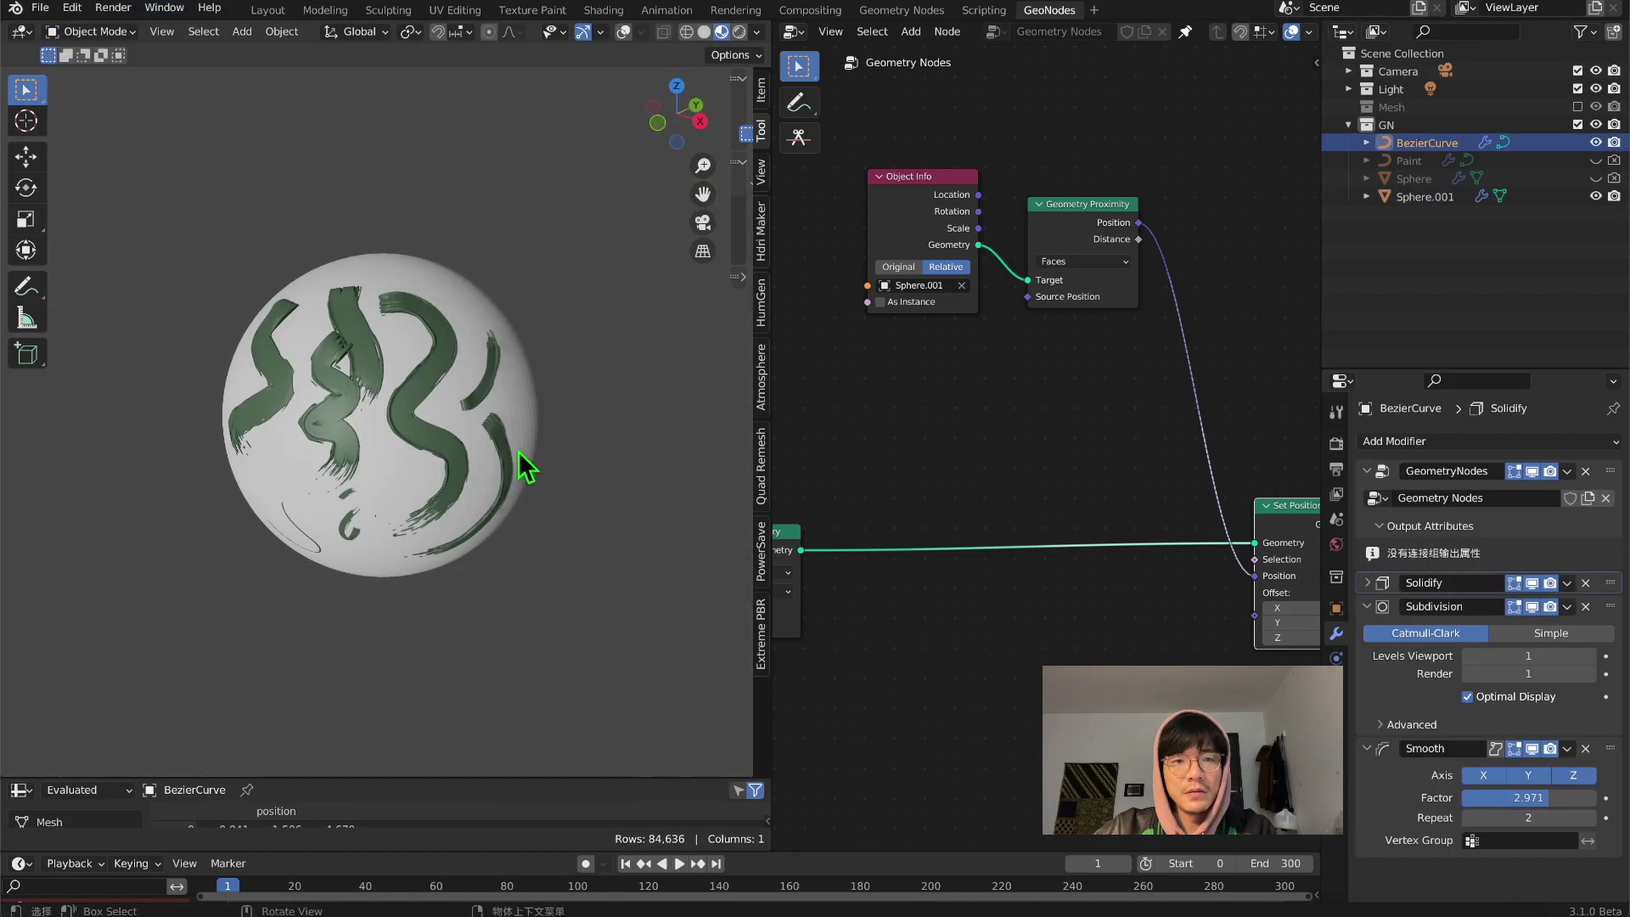
{"action": "scroll", "coordinate": [510, 447], "scroll_direction": "up", "scroll_amount": 5}
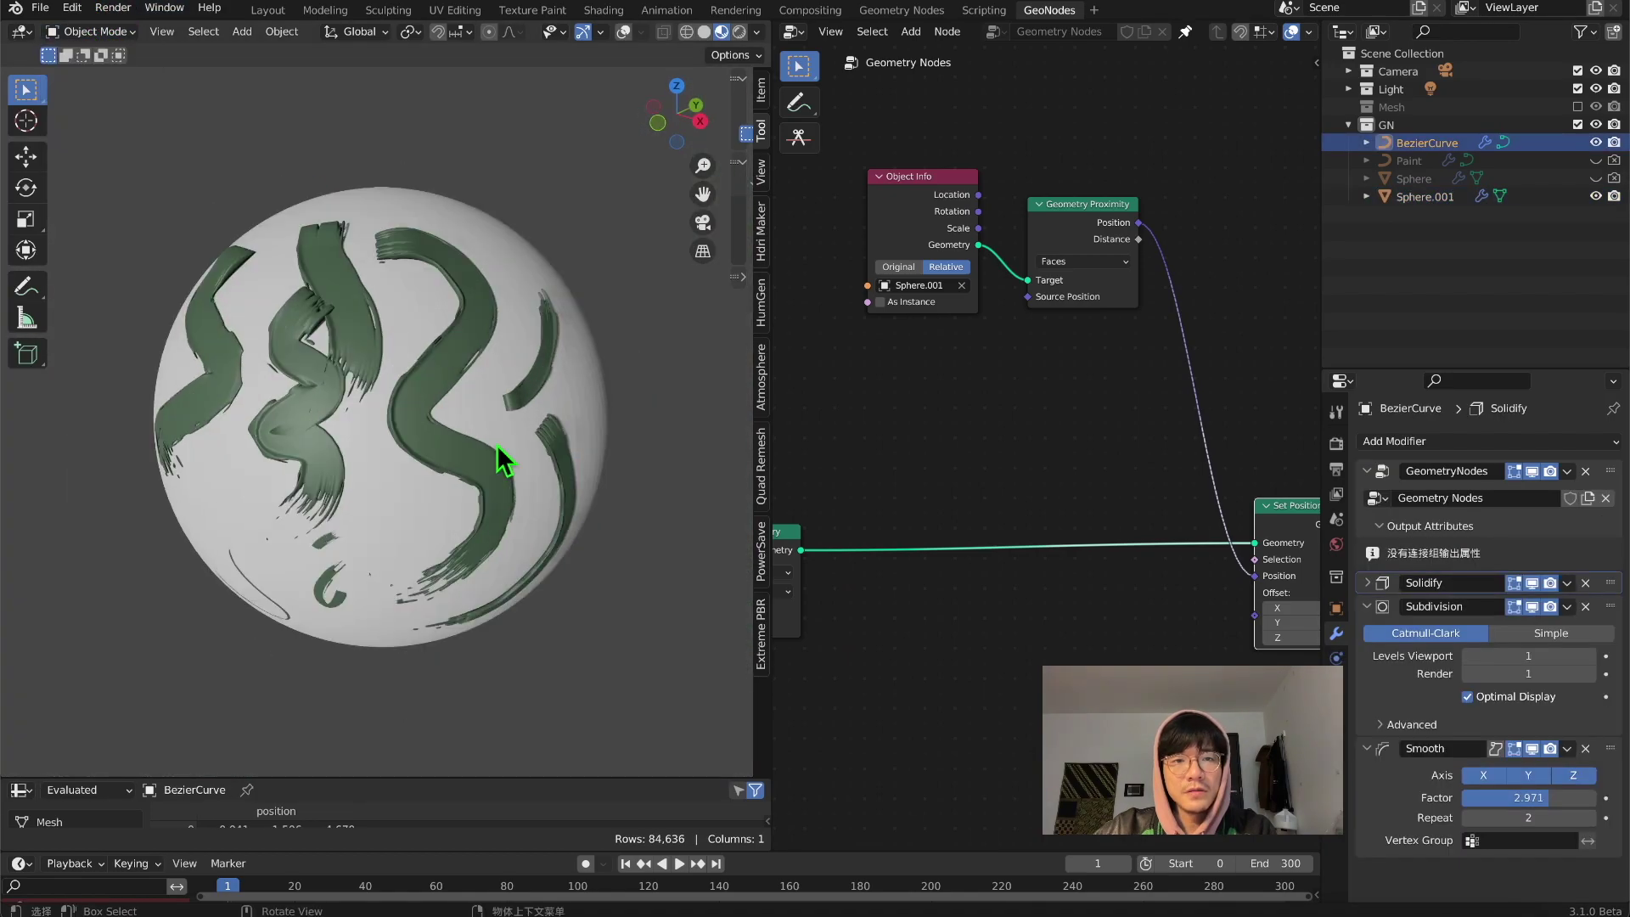
Step: Set the Resample Curve node's length to 0.09 m
{"action": "scroll", "coordinate": [1033, 491], "scroll_direction": "down", "scroll_amount": 3}
{"action": "middle_click_drag", "start_coordinate": [1032, 491], "coordinate": [1045, 454]}
{"action": "scroll", "coordinate": [1052, 444], "scroll_direction": "down", "scroll_amount": 5}
{"action": "middle_click_drag", "start_coordinate": [907, 474], "coordinate": [913, 476]}
{"action": "scroll", "coordinate": [1070, 532], "scroll_direction": "up", "scroll_amount": 5}
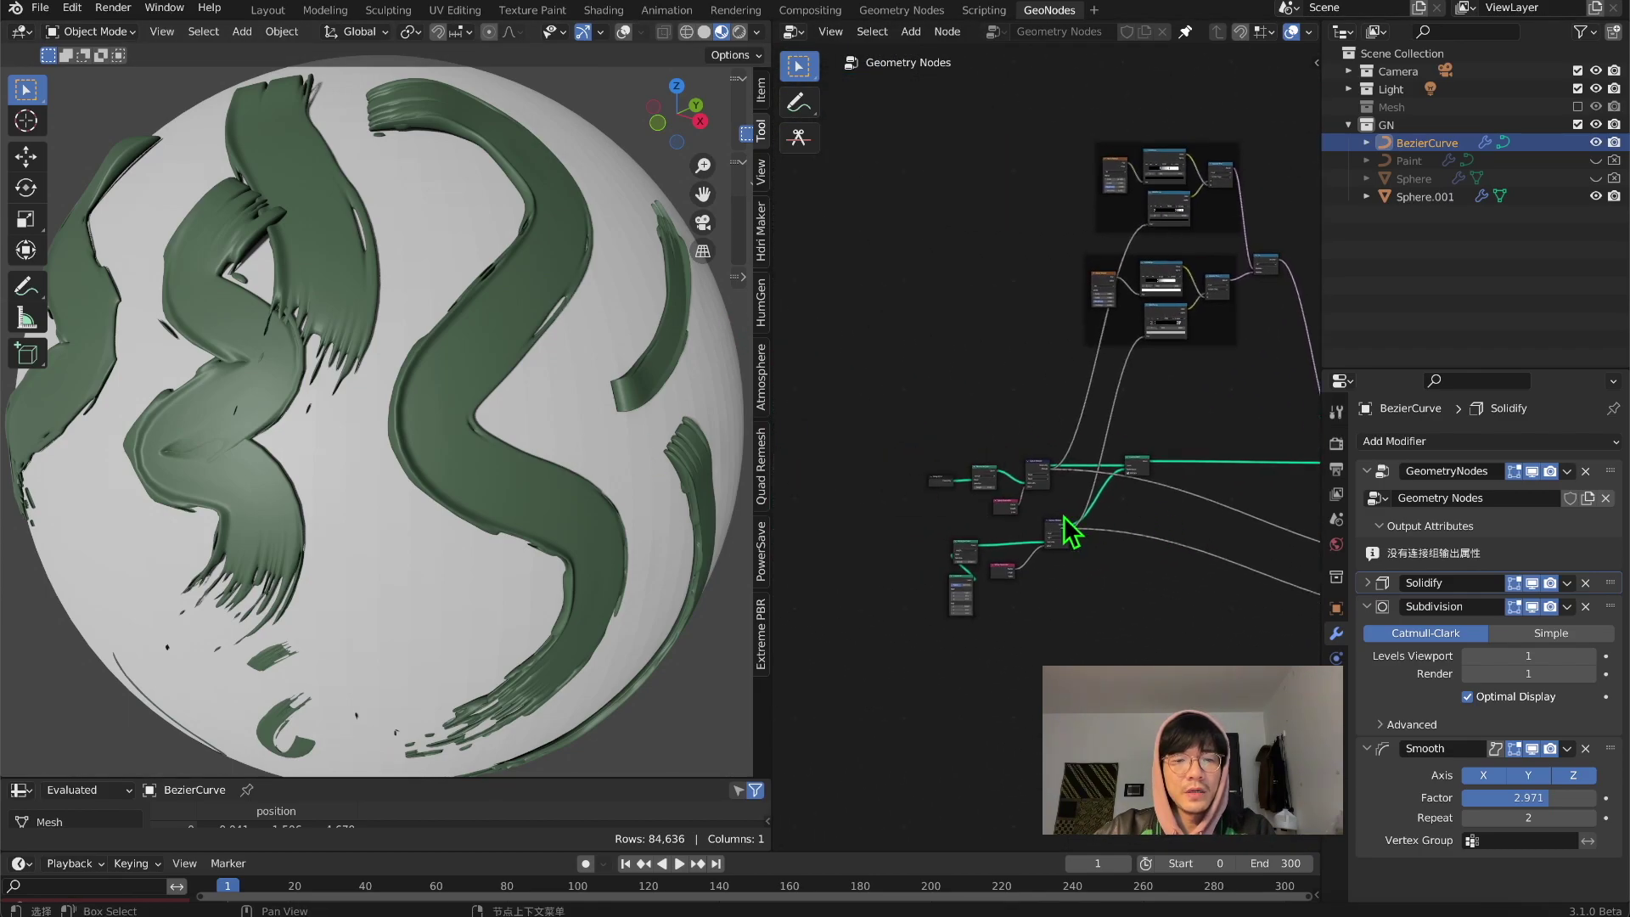
{"action": "scroll", "coordinate": [1076, 618], "scroll_direction": "up", "scroll_amount": 4}
{"action": "scroll", "coordinate": [1117, 531], "scroll_direction": "down", "scroll_amount": 4}
{"action": "middle_click_drag", "start_coordinate": [1229, 546], "coordinate": [1171, 431]}
{"action": "scroll", "coordinate": [1088, 528], "scroll_direction": "up", "scroll_amount": 6}
{"action": "middle_click_drag", "start_coordinate": [927, 482], "coordinate": [1102, 520]}
{"action": "scroll", "coordinate": [1199, 482], "scroll_direction": "up", "scroll_amount": 5}
{"action": "scroll", "coordinate": [1095, 510], "scroll_direction": "up", "scroll_amount": 3}
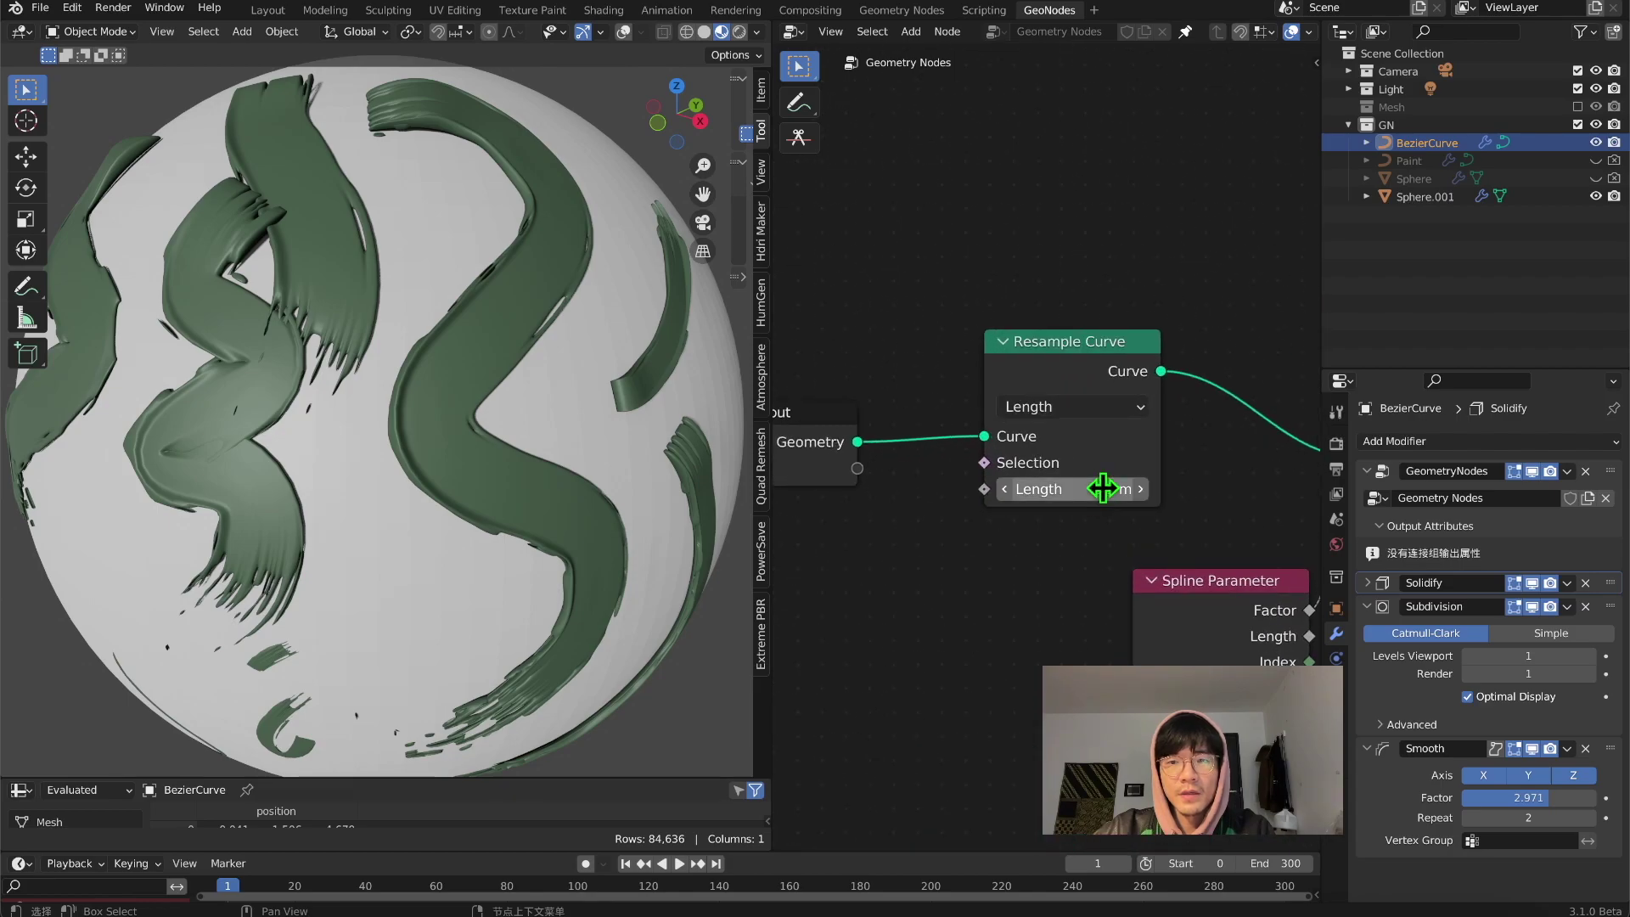
{"action": "left_click", "coordinate": [1069, 488]}
{"action": "left_click", "coordinate": [1025, 488]}
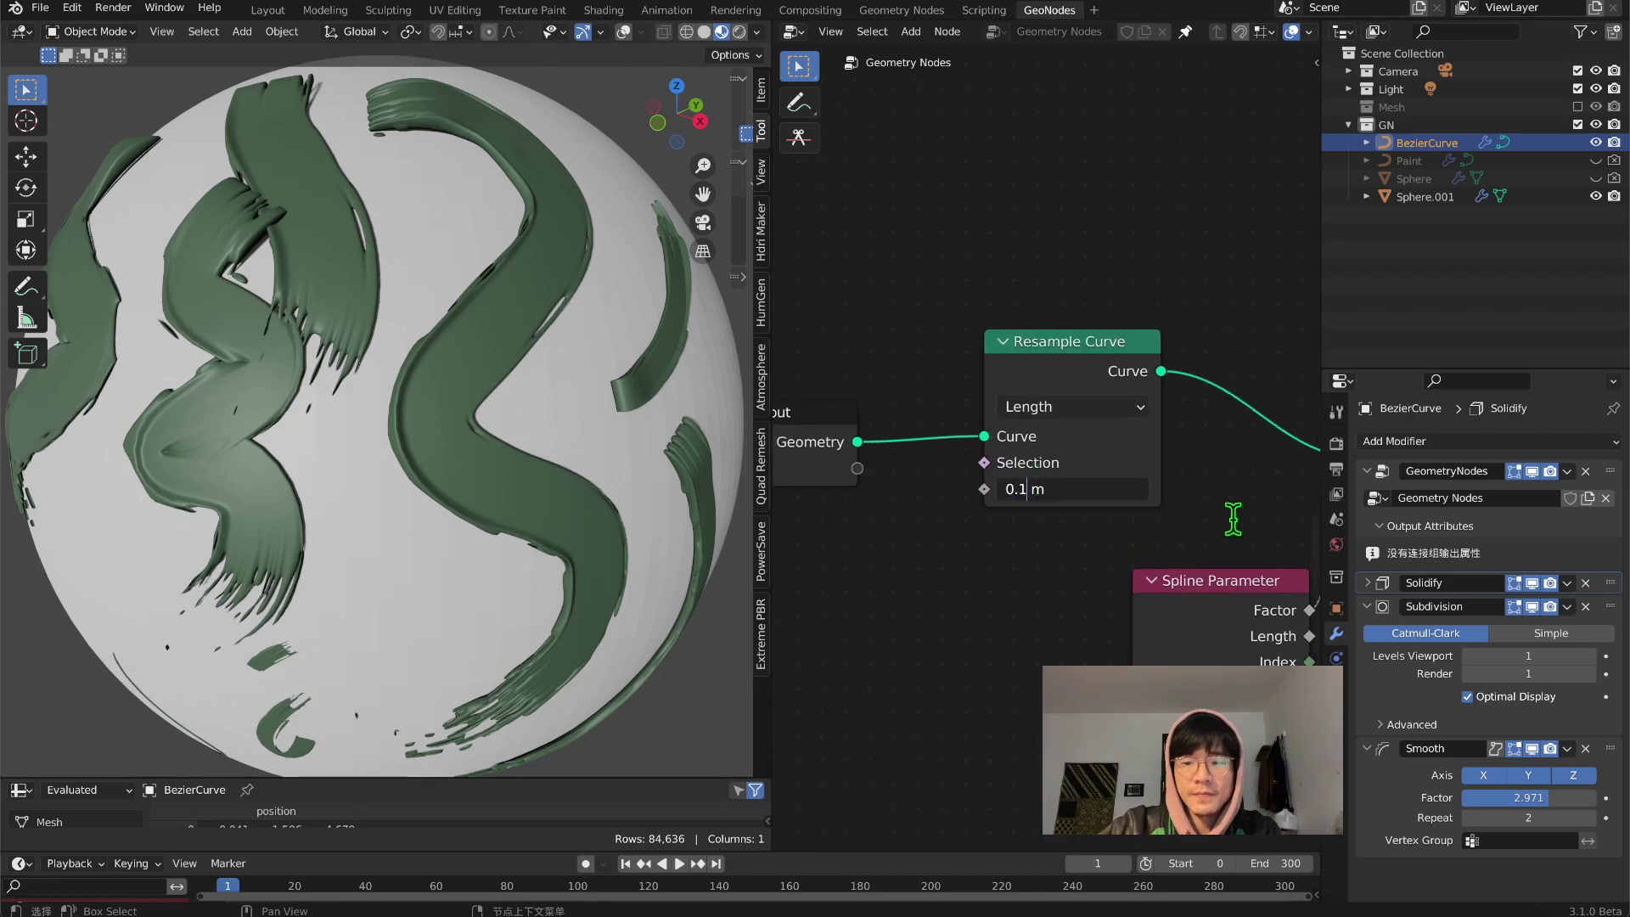
{"action": "key", "text": "Return"}
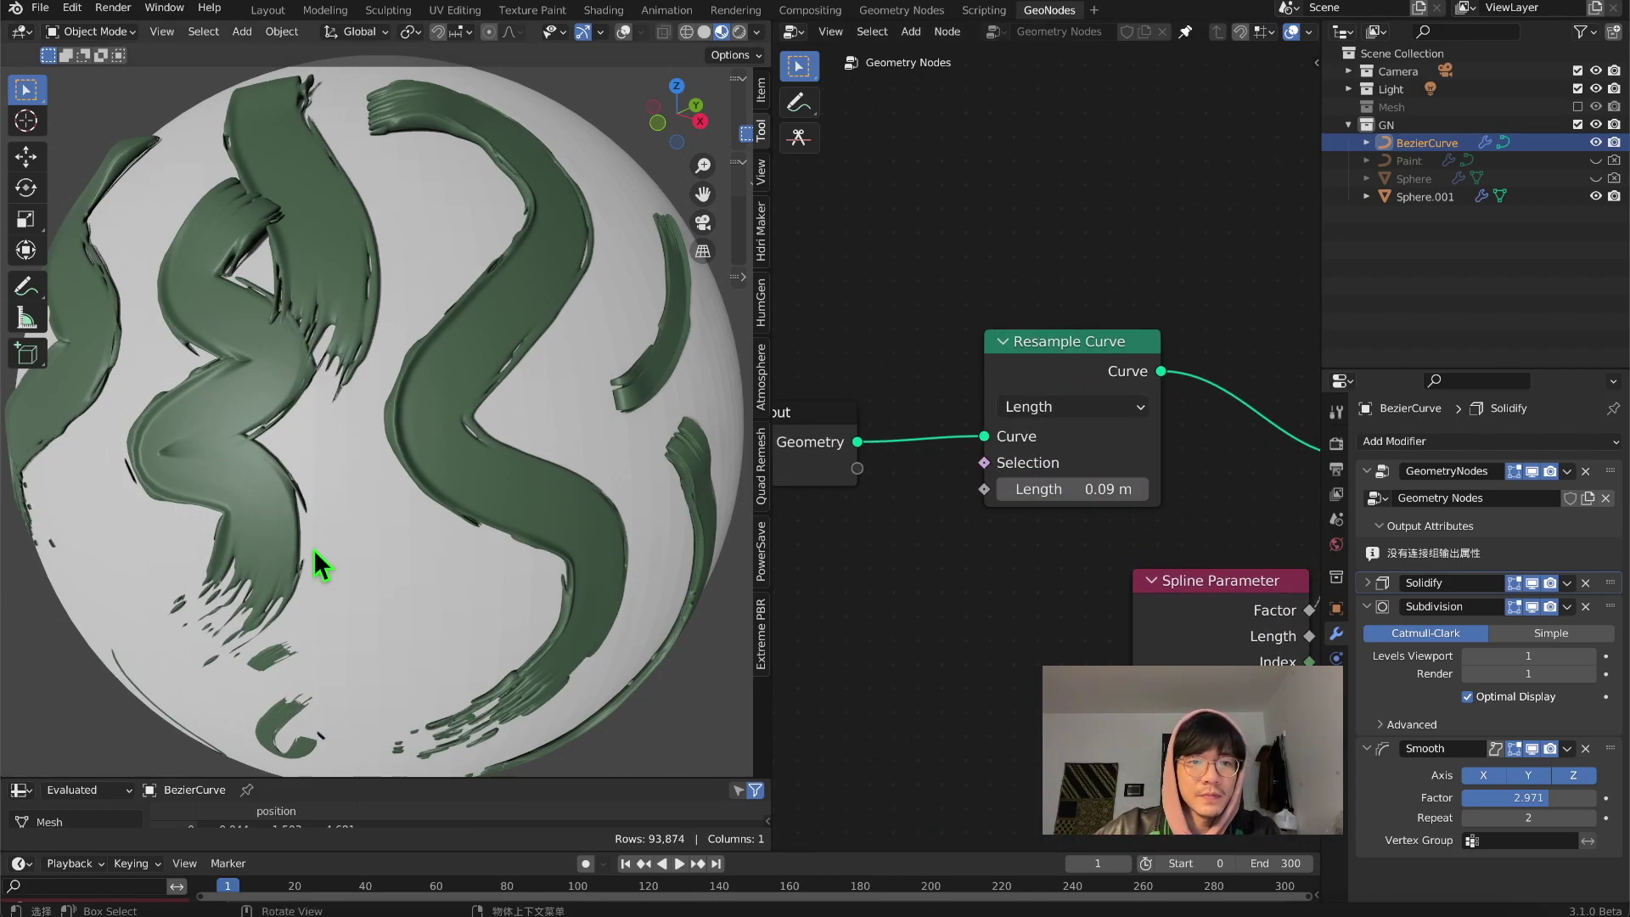
Step: Insert a Set Curve Radius node between the Capture Attribute and Curve to Mesh nodes, and set its radius to 0.6 m
{"action": "scroll", "coordinate": [340, 526], "scroll_direction": "up", "scroll_amount": 2}
{"action": "middle_click_drag", "start_coordinate": [346, 513], "coordinate": [365, 467]}
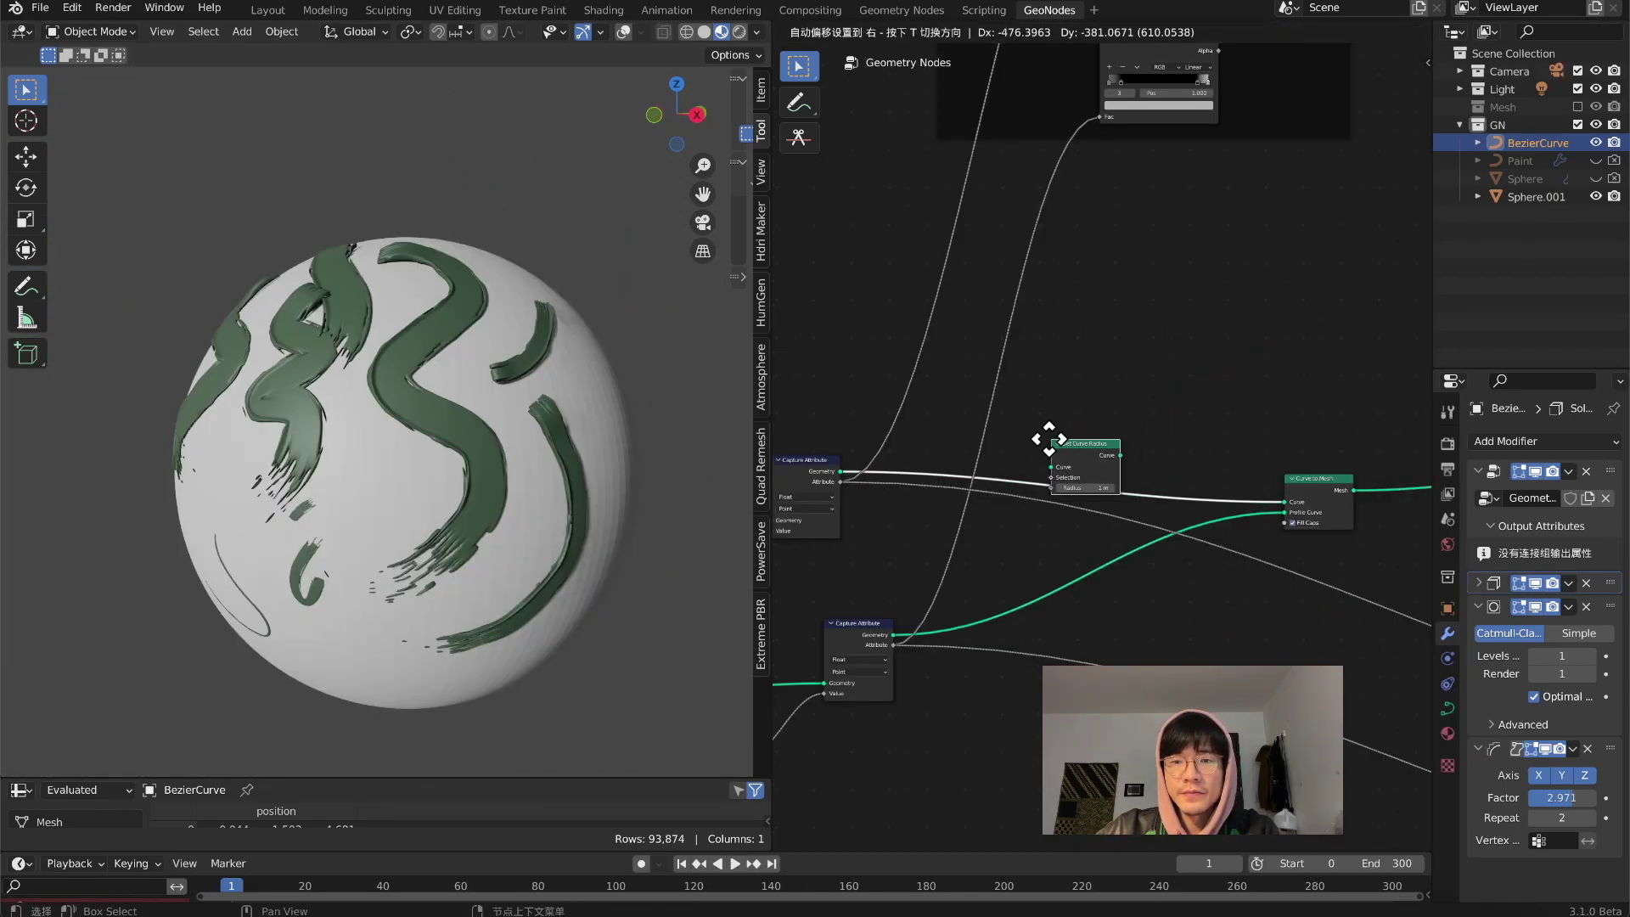
{"action": "left_click", "coordinate": [1049, 440]}
{"action": "middle_click_drag", "start_coordinate": [1095, 466], "coordinate": [1114, 513]}
{"action": "scroll", "coordinate": [1113, 518], "scroll_direction": "up", "scroll_amount": 3}
{"action": "mouse_move", "coordinate": [1104, 541]}
{"action": "left_mouse_down"}
{"action": "mouse_move", "coordinate": [1138, 542]}
{"action": "mouse_move", "coordinate": [1048, 542]}
{"action": "mouse_move", "coordinate": [1102, 542]}
{"action": "left_mouse_up"}
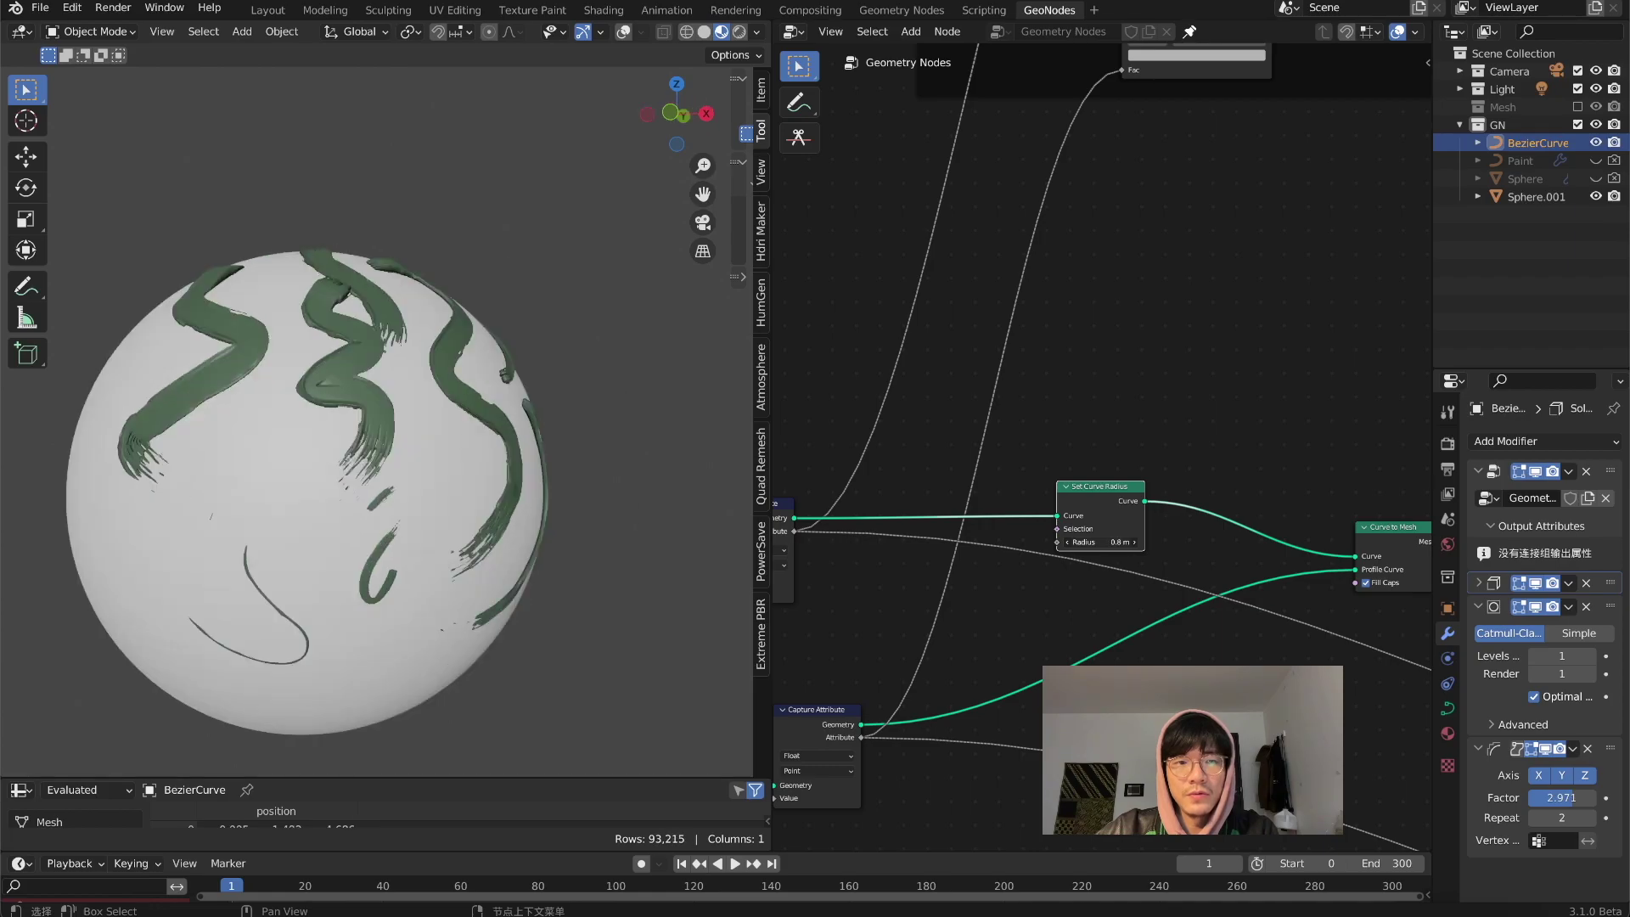
Step: Fine-tune the curve radius in the Set Curve Radius node that feeds Curve to Mesh
{"action": "left_click_drag", "start_coordinate": [1102, 542], "coordinate": [1114, 542]}
{"action": "left_click_drag", "start_coordinate": [1114, 542], "coordinate": [1126, 542]}
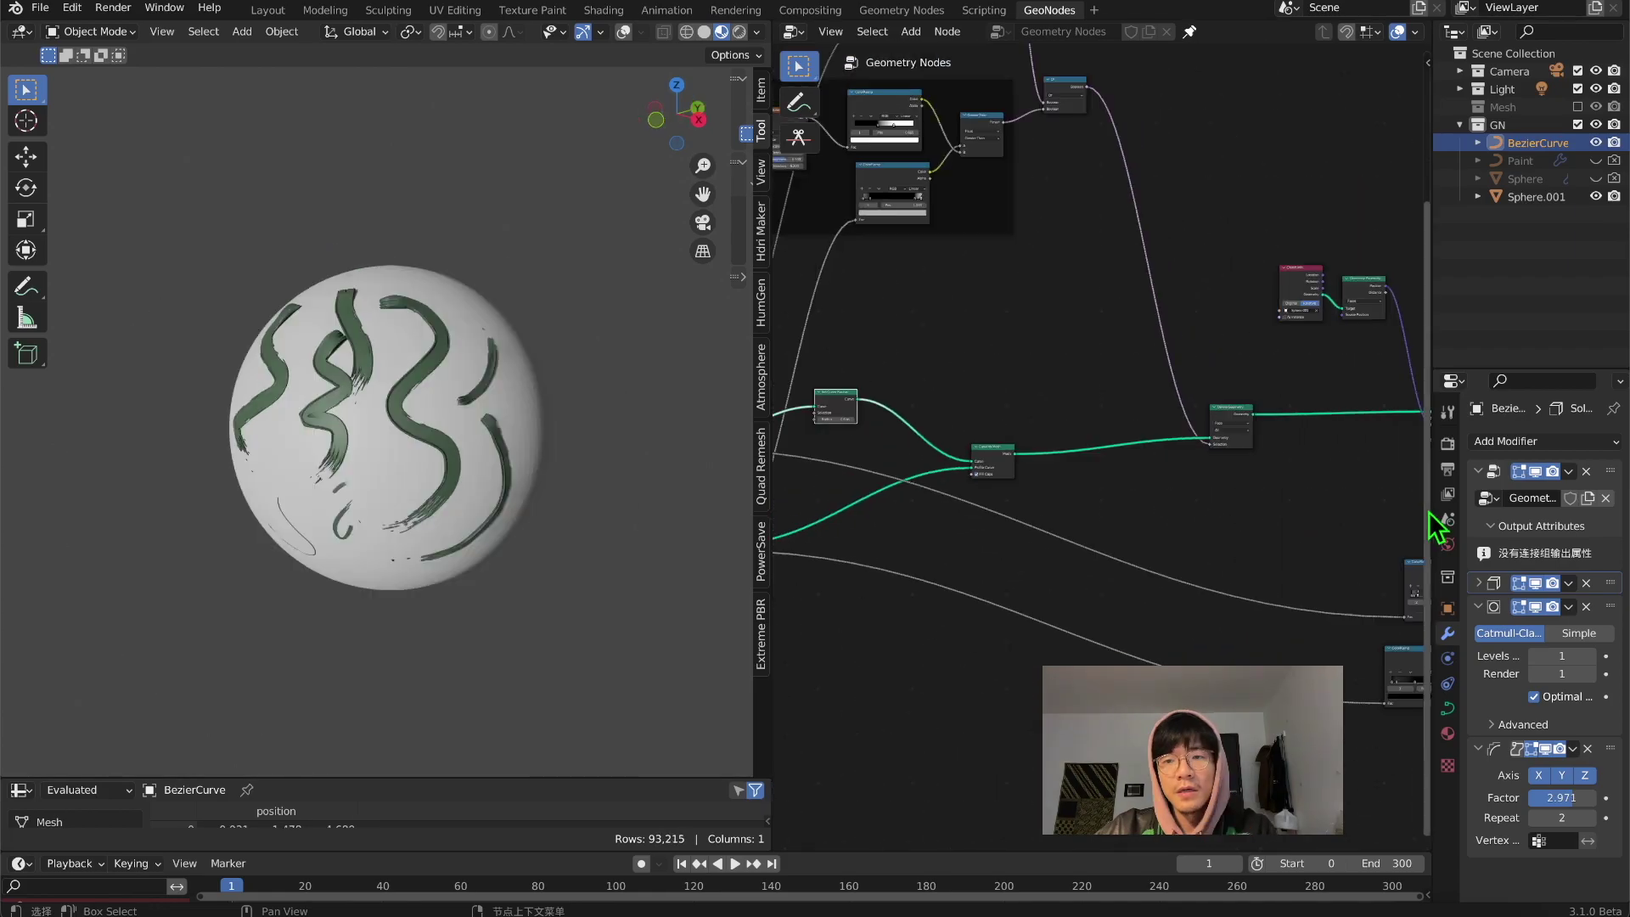
Step: Duplicate the Lighten color node beside the original, below the Extrude Mesh node, and set the copy's blend mode to Mix
{"action": "scroll", "coordinate": [1309, 505], "scroll_direction": "down", "scroll_amount": 5}
{"action": "middle_click_drag", "start_coordinate": [1309, 505], "coordinate": [1090, 392]}
{"action": "scroll", "coordinate": [1129, 425], "scroll_direction": "up", "scroll_amount": 4}
{"action": "scroll", "coordinate": [1272, 543], "scroll_direction": "up", "scroll_amount": 6}
{"action": "middle_click_drag", "start_coordinate": [1269, 539], "coordinate": [1064, 537]}
{"action": "scroll", "coordinate": [1072, 552], "scroll_direction": "up", "scroll_amount": 2}
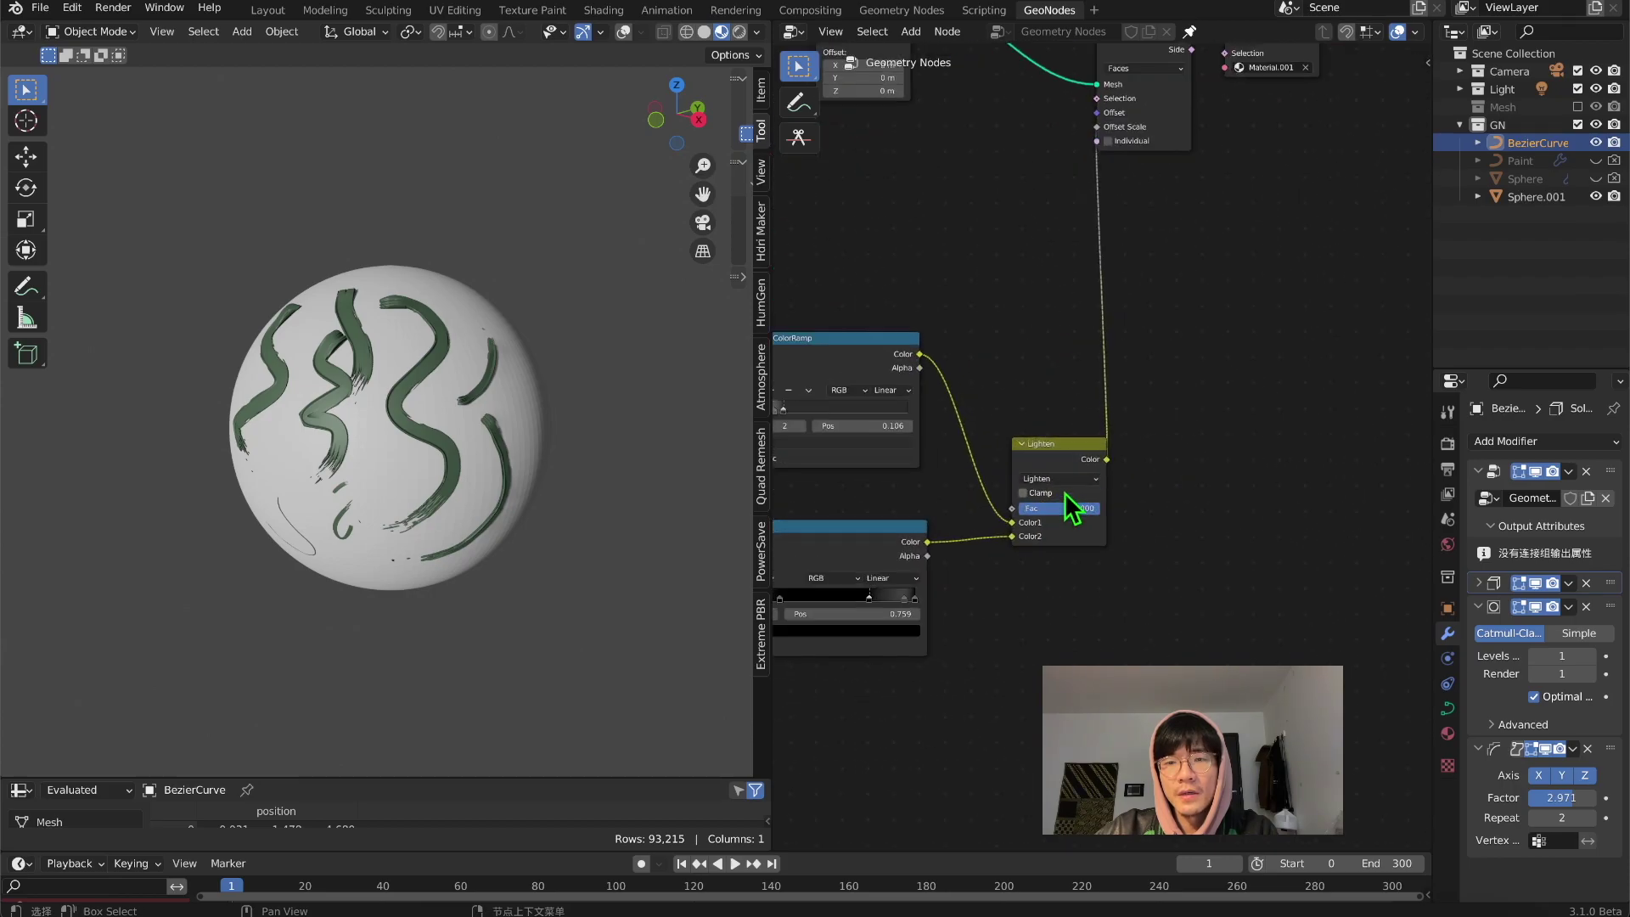
{"action": "left_click", "coordinate": [1066, 450]}
{"action": "key", "text": "shift+d"}
{"action": "left_click", "coordinate": [1215, 427]}
{"action": "scroll", "coordinate": [1108, 293], "scroll_direction": "down", "scroll_amount": 2}
{"action": "scroll", "coordinate": [1121, 434], "scroll_direction": "up", "scroll_amount": 3}
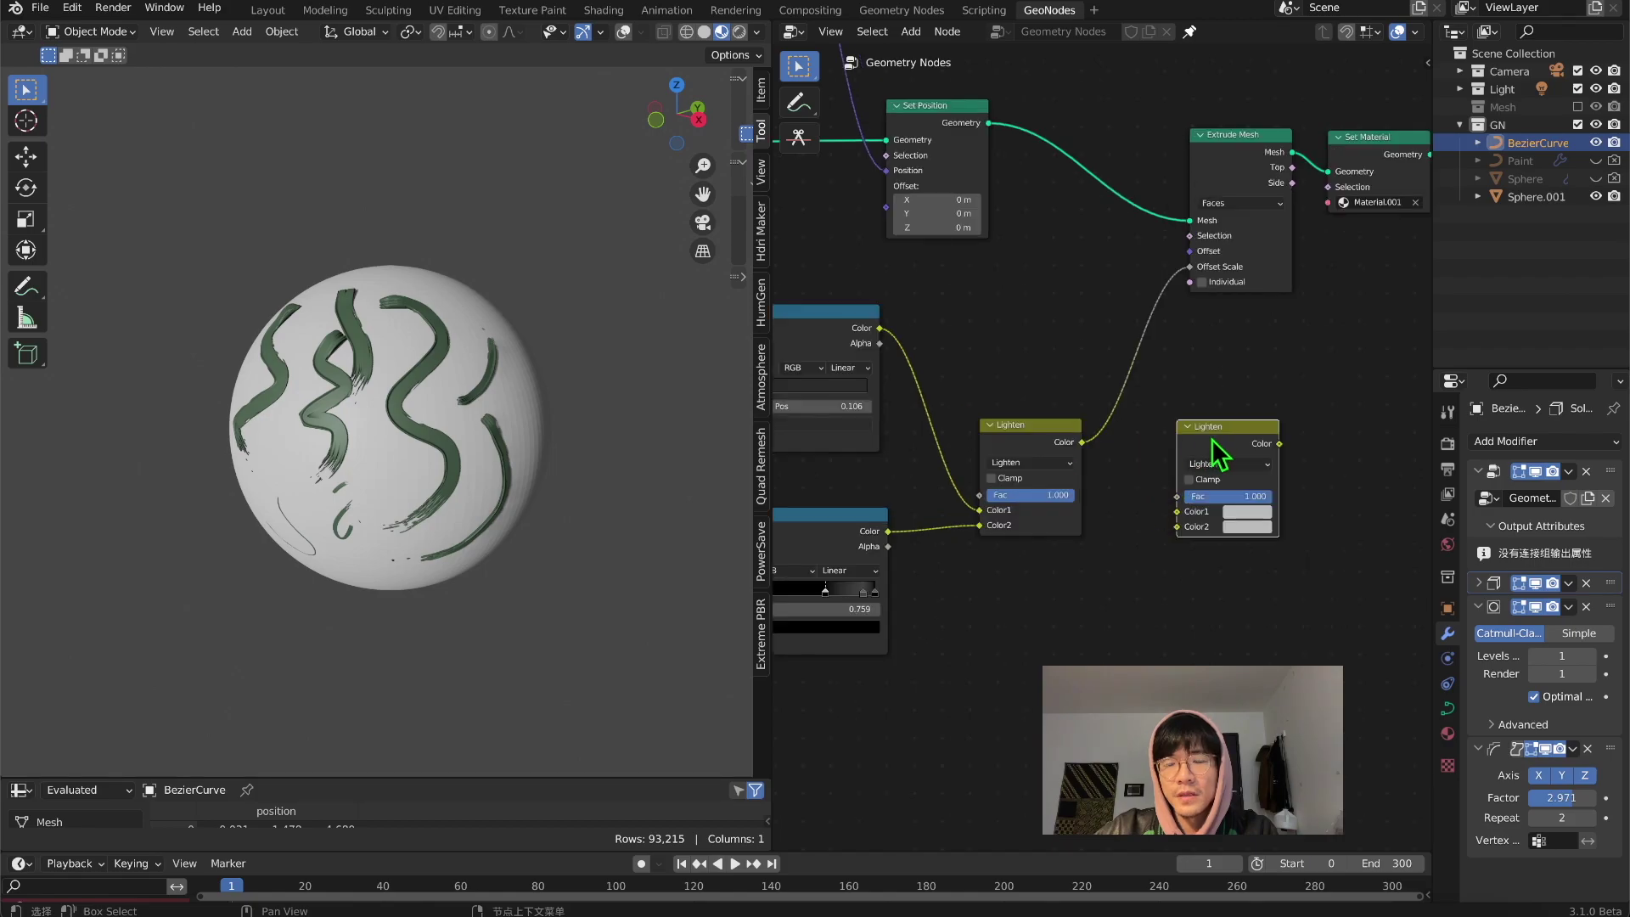
{"action": "left_click", "coordinate": [1222, 462]}
{"action": "left_click", "coordinate": [1221, 474]}
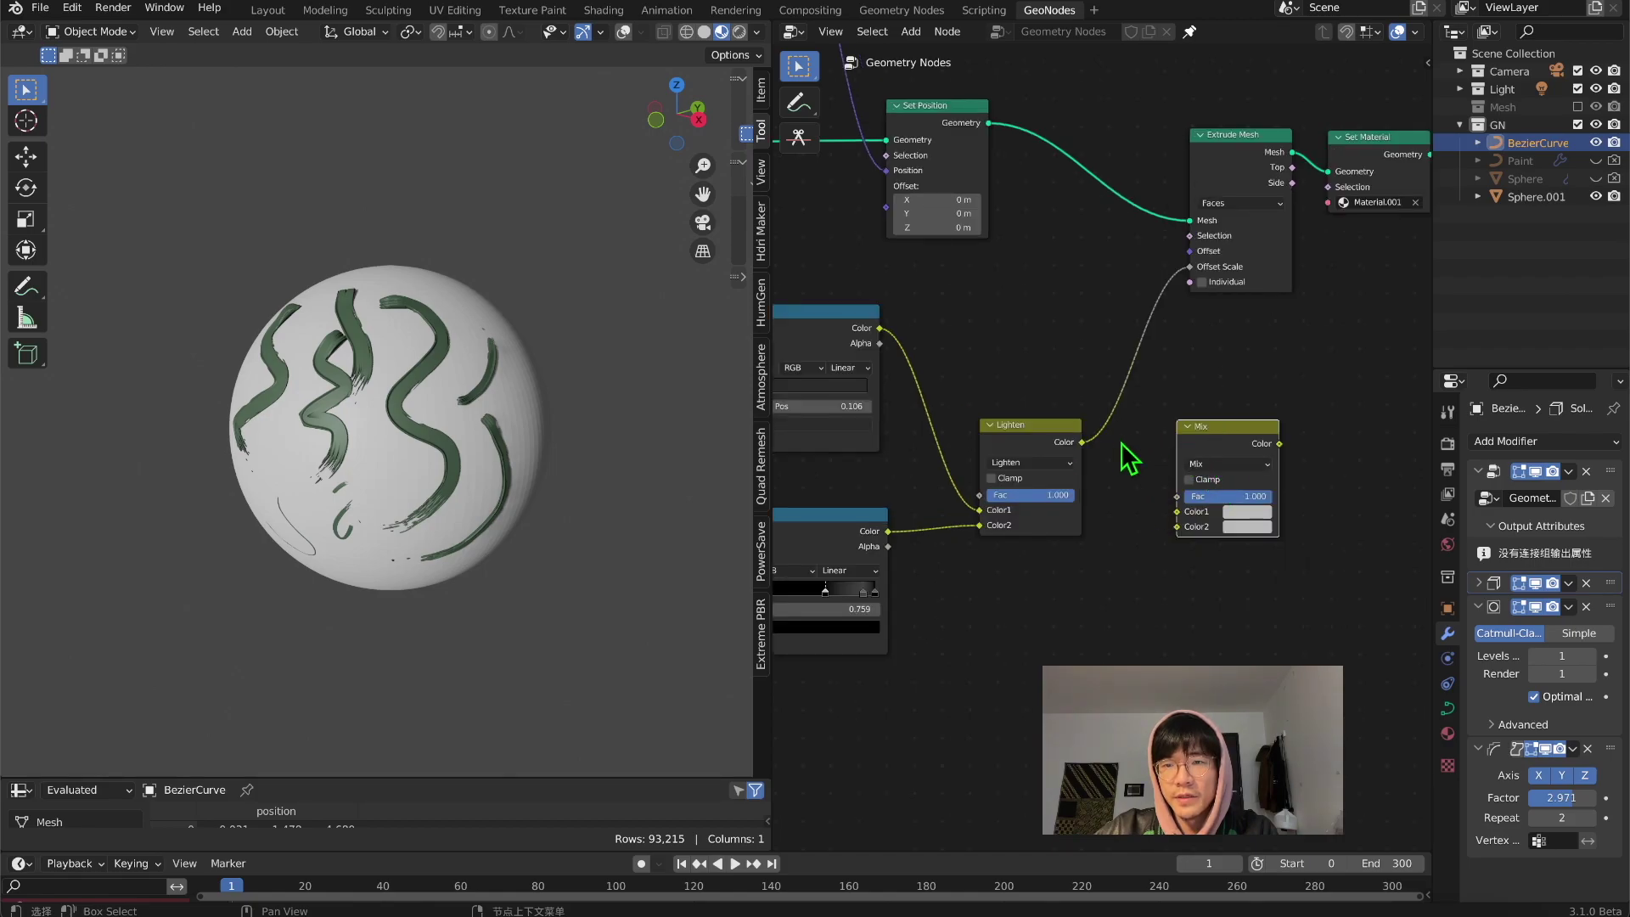
Step: Mix the Lighten node's output with a black Color2 at factor 0.612 to drive the Extrude Mesh Offset Scale
{"action": "left_click_drag", "start_coordinate": [1082, 443], "coordinate": [1177, 511]}
{"action": "scroll", "coordinate": [1176, 514], "scroll_direction": "up", "scroll_amount": 2}
{"action": "left_click", "coordinate": [1247, 527]}
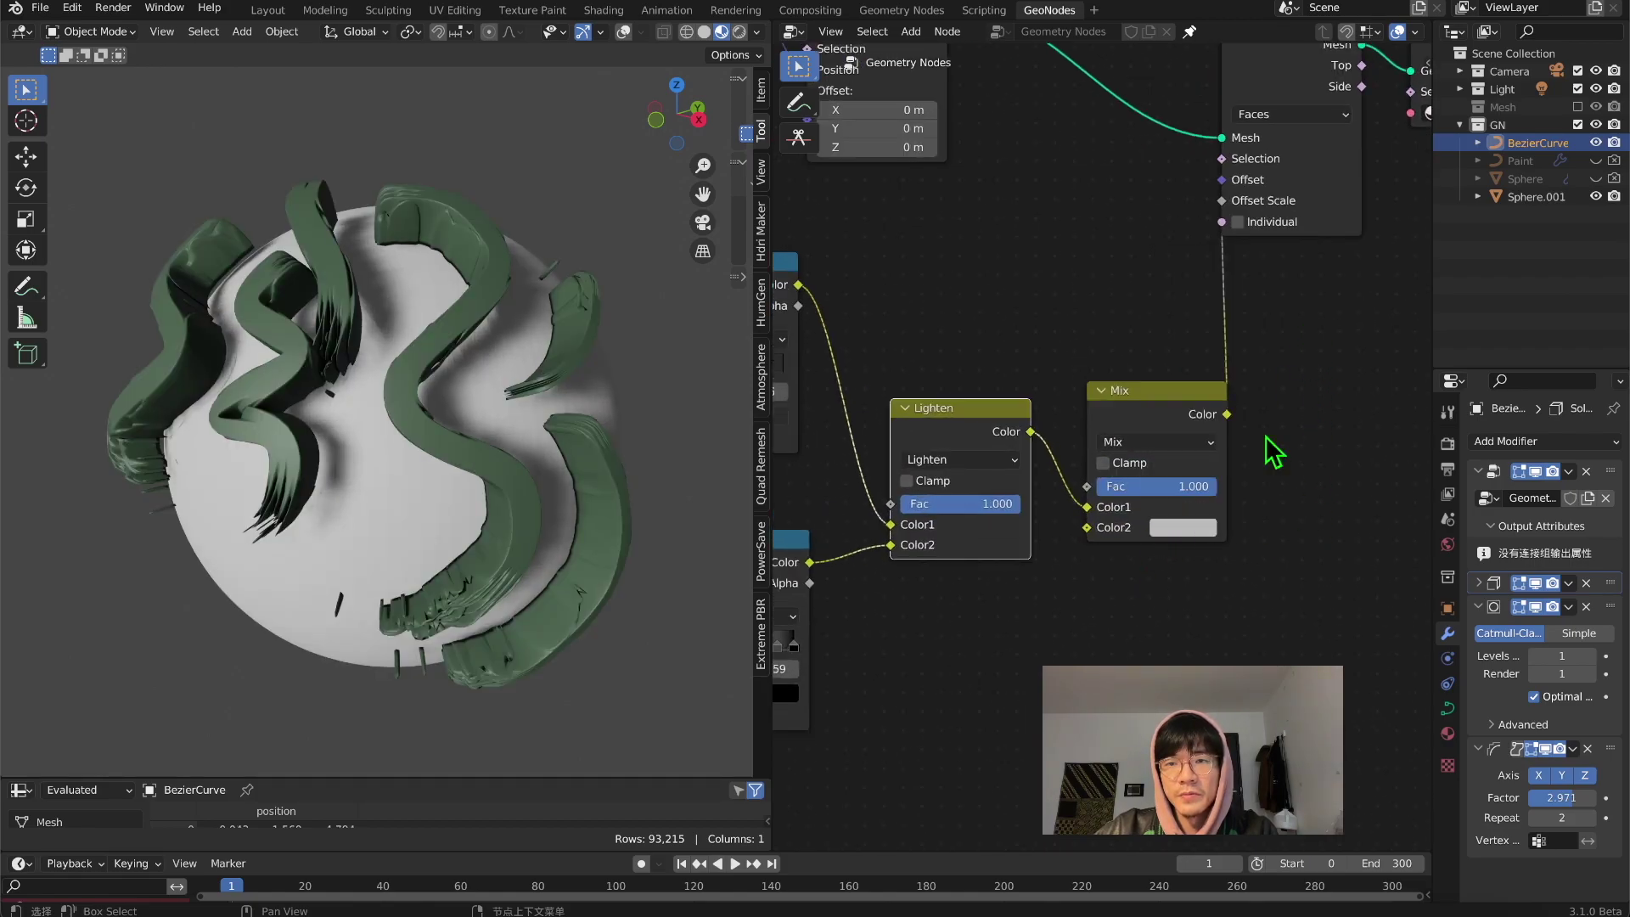
{"action": "left_click", "coordinate": [1204, 527]}
{"action": "left_click_drag", "start_coordinate": [1313, 365], "coordinate": [1314, 392]}
{"action": "left_click_drag", "start_coordinate": [1176, 487], "coordinate": [1127, 486]}
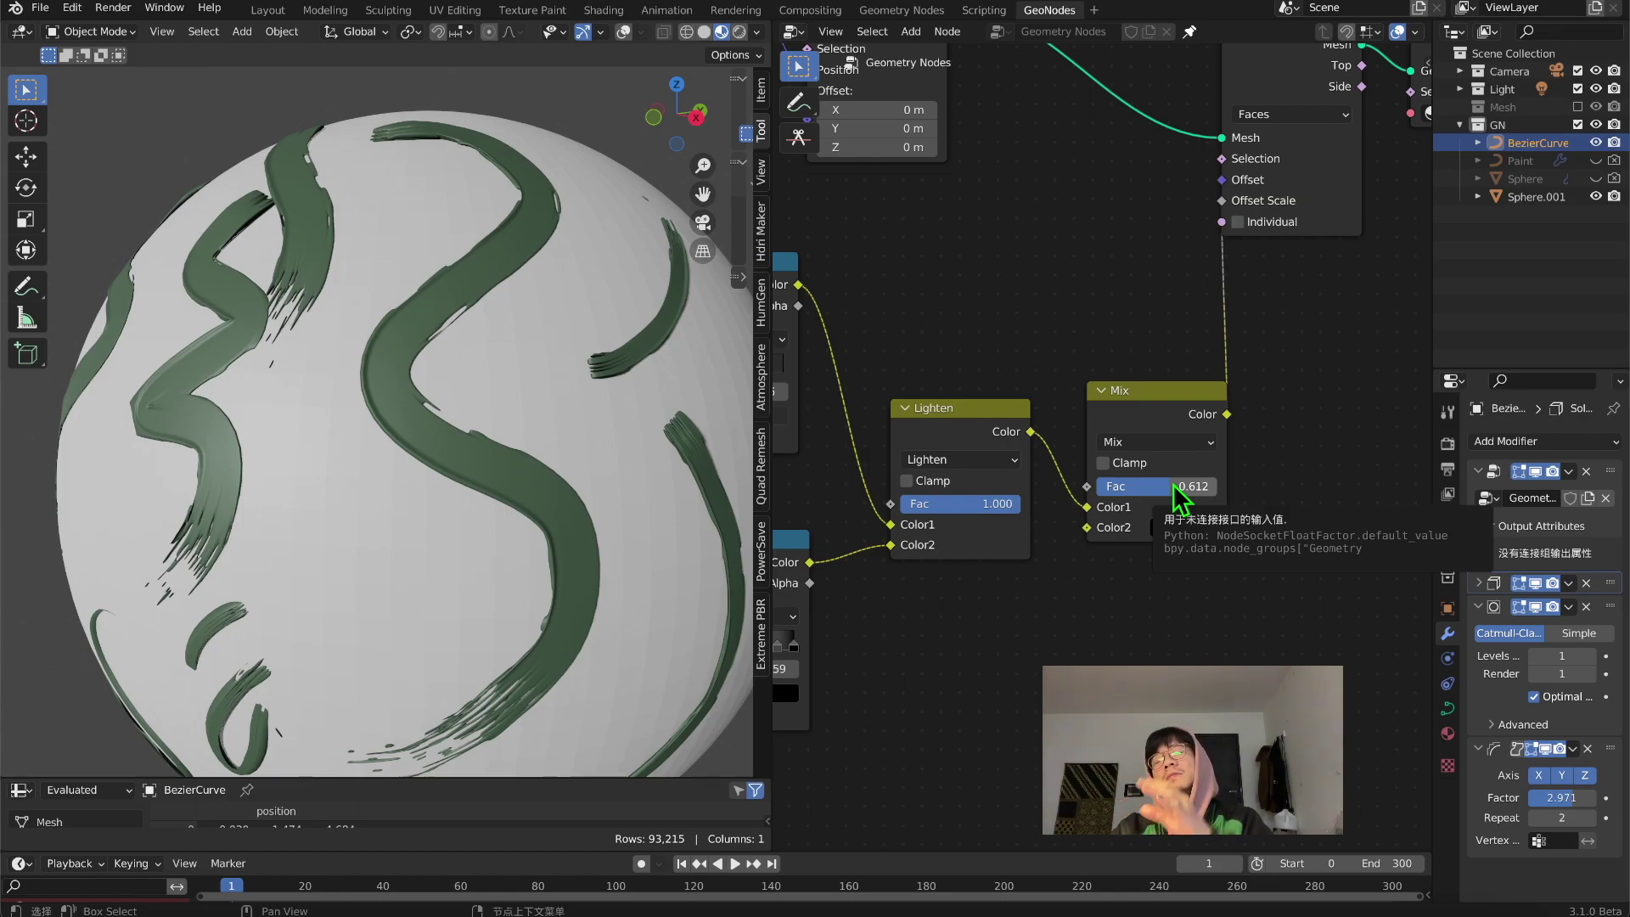
Step: Widen the 3D viewport and examine the paint strokes on the sphere up close
{"action": "mouse_move", "coordinate": [620, 488]}
{"action": "middle_mouse_down"}
{"action": "mouse_move", "coordinate": [661, 472]}
{"action": "mouse_move", "coordinate": [608, 396]}
{"action": "mouse_move", "coordinate": [523, 331]}
{"action": "mouse_move", "coordinate": [481, 463]}
{"action": "middle_mouse_up"}
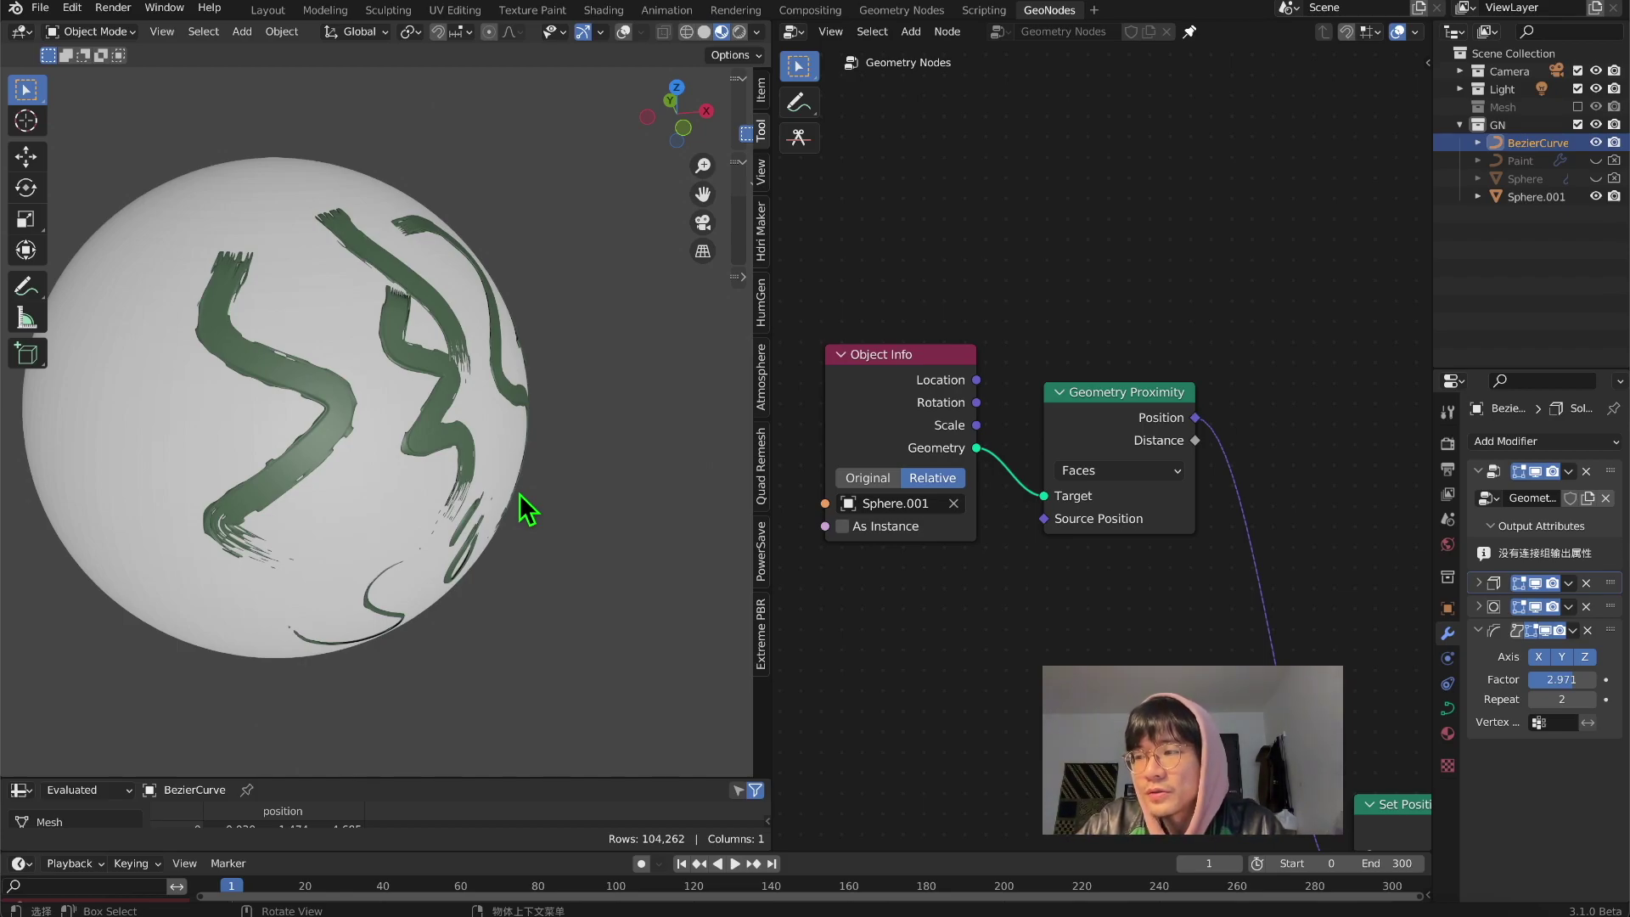
{"action": "scroll", "coordinate": [525, 507], "scroll_direction": "up", "scroll_amount": 3}
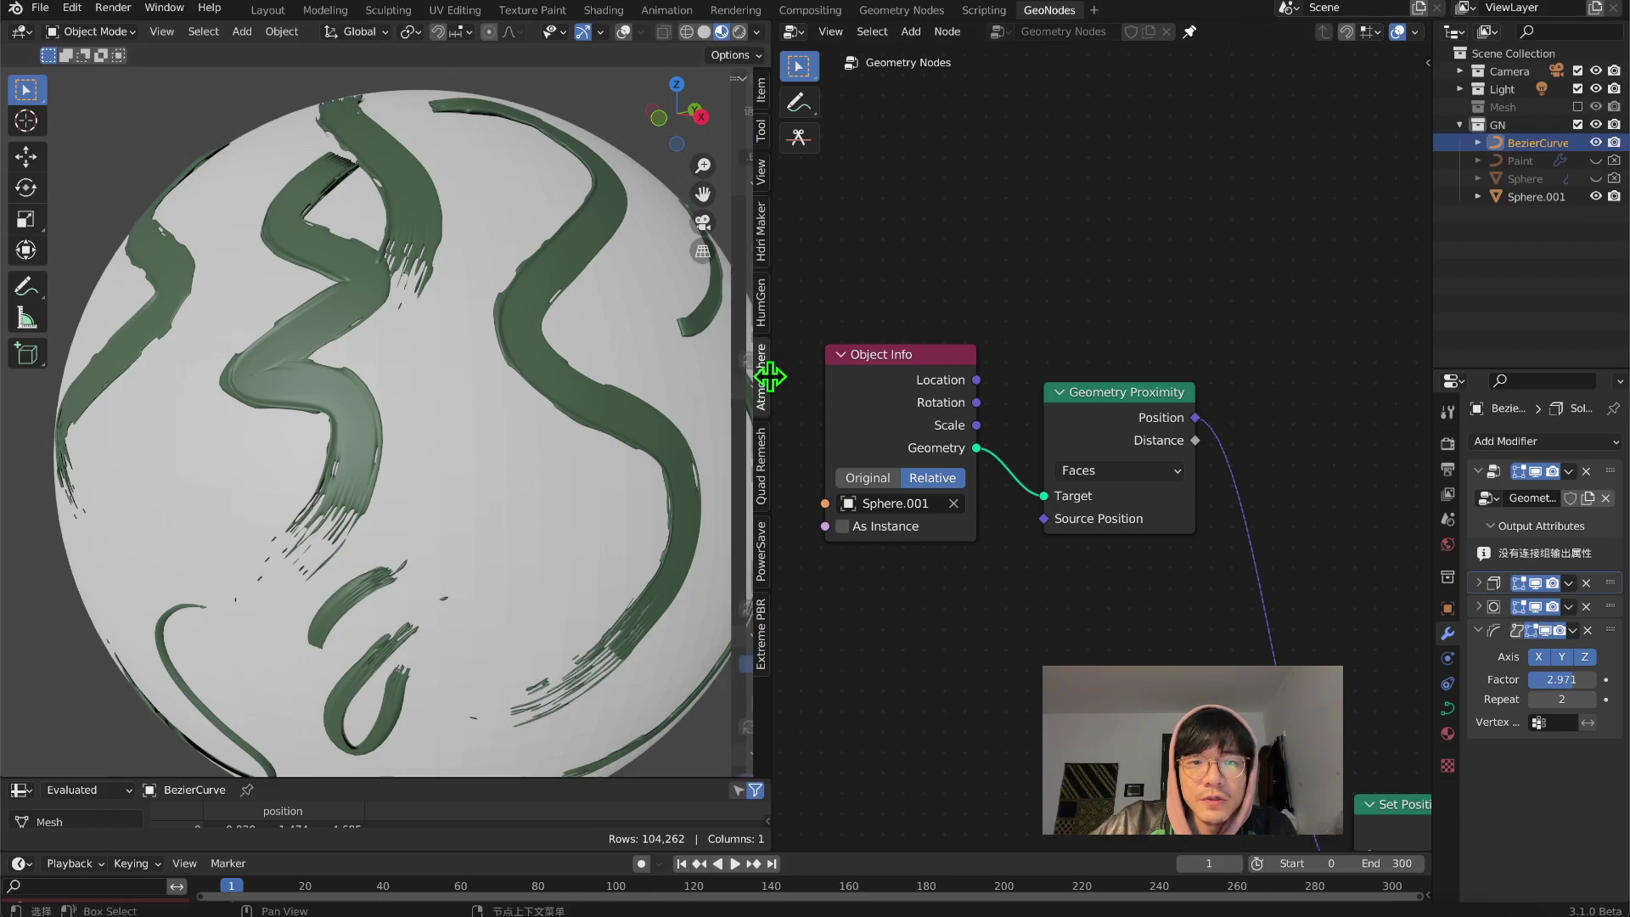
{"action": "left_click_drag", "start_coordinate": [769, 376], "coordinate": [967, 376]}
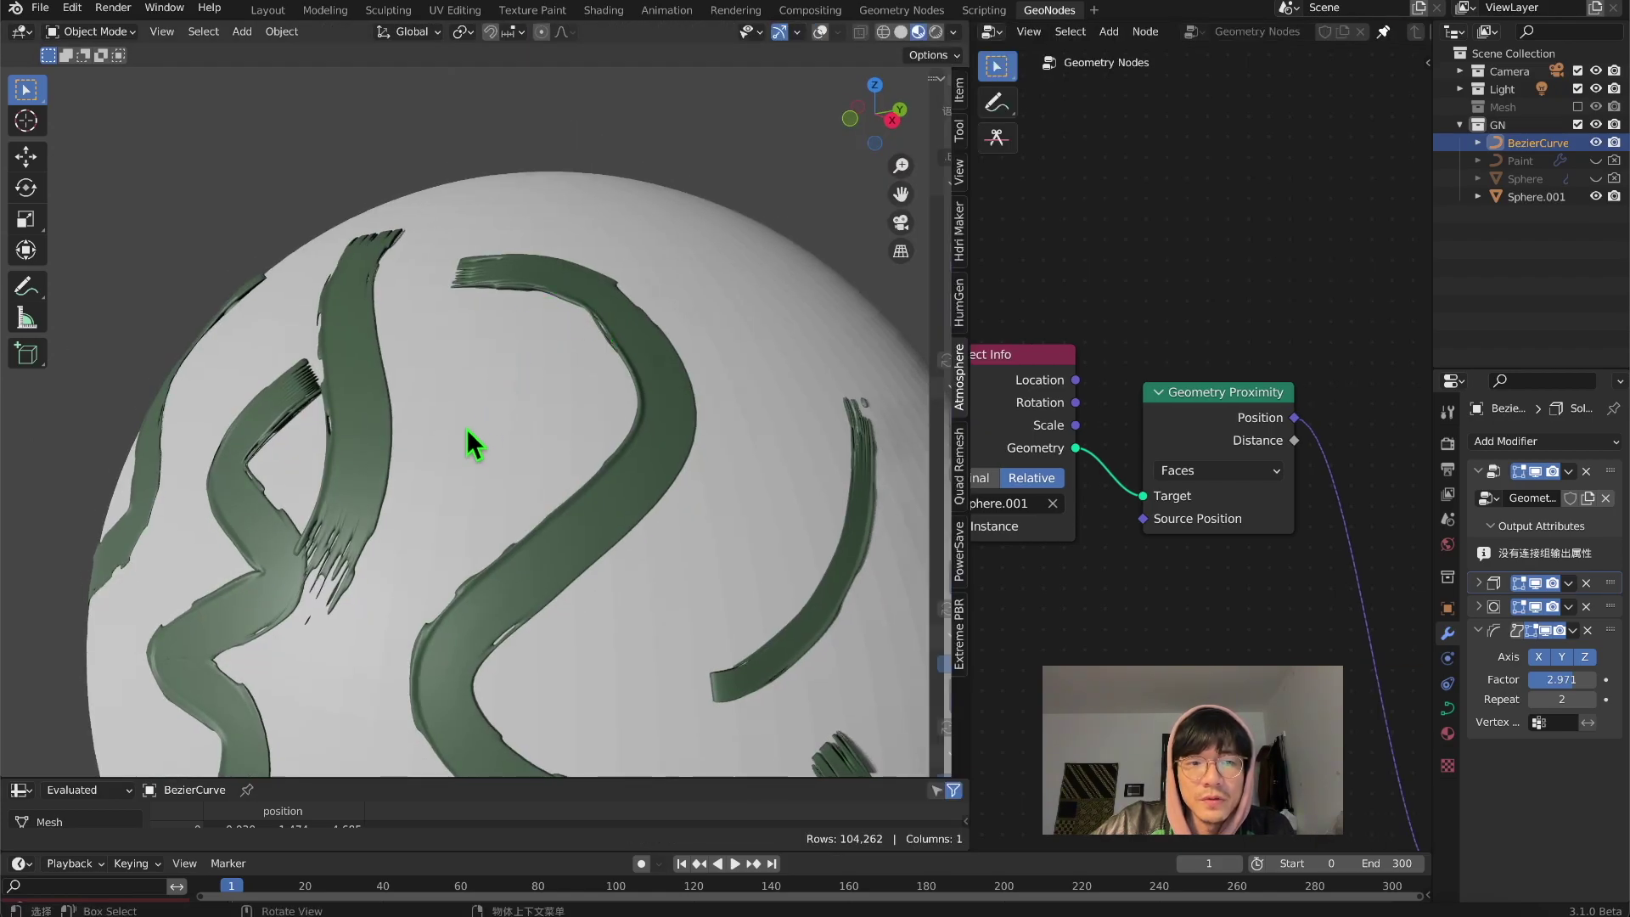
{"action": "scroll", "coordinate": [475, 391], "scroll_direction": "up", "scroll_amount": 3}
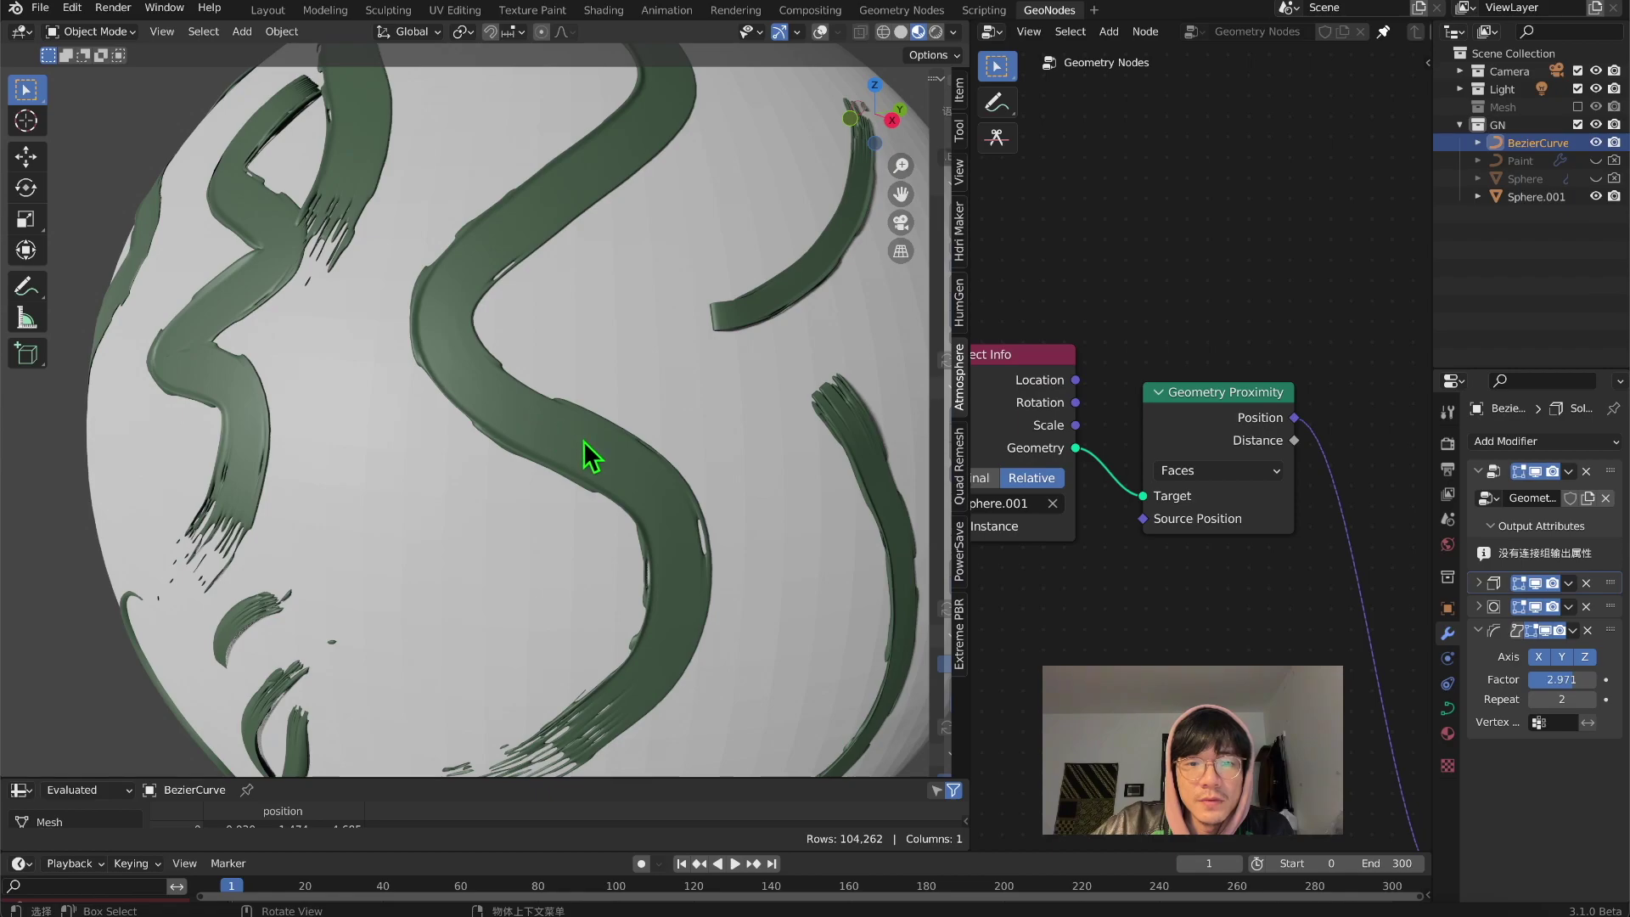